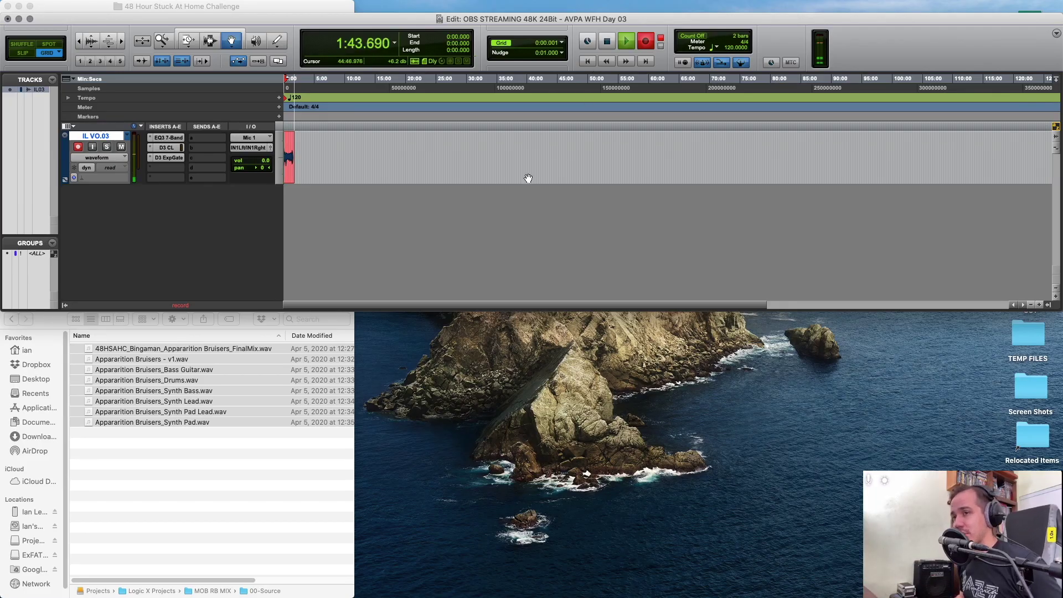
# Move all eight audio files in the 00-Source folder to the Trash.
pyautogui.click(240, 508)
pyautogui.rightClick(214, 406)
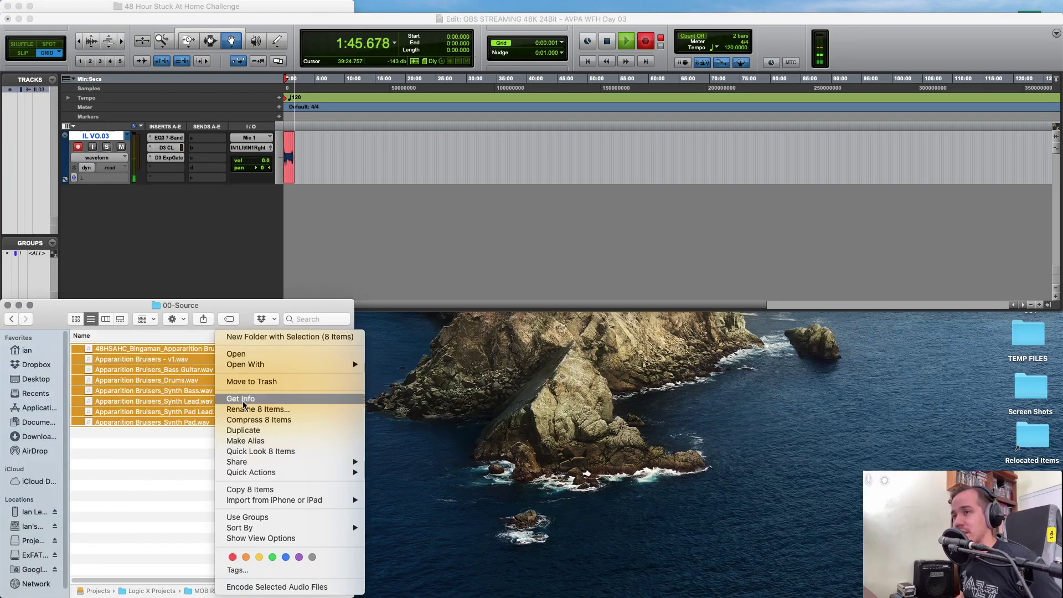
pyautogui.click(222, 382)
# Check the Dropbox Smart Sync setting for all eight WAV files in the 48 Hour Stuck At Home Challenge folder.
pyautogui.hotkey('ctrl', 'Up')
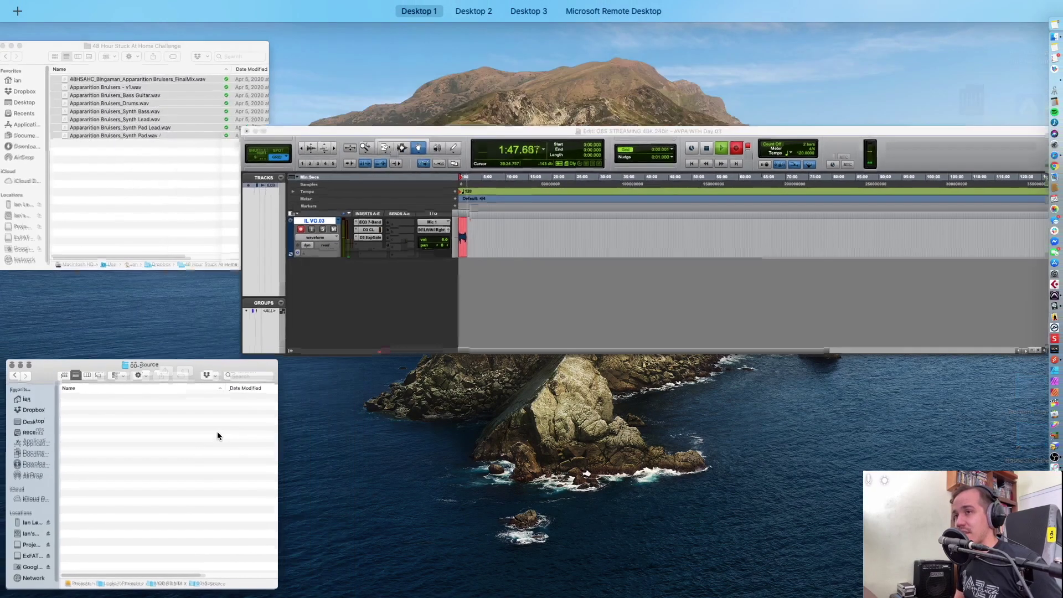
pyautogui.click(190, 177)
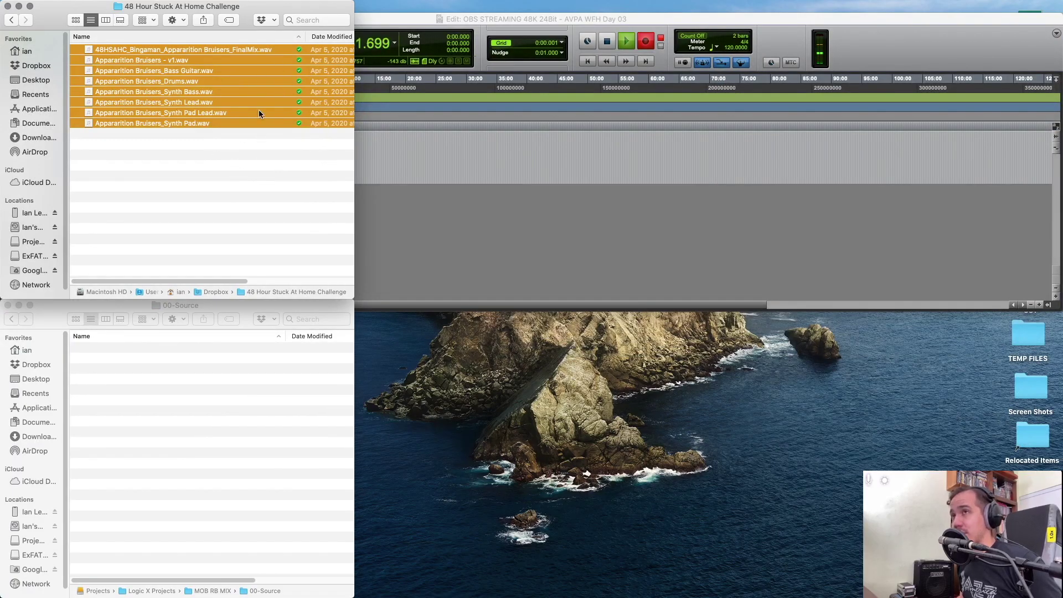
pyautogui.click(250, 161)
pyautogui.click(204, 49)
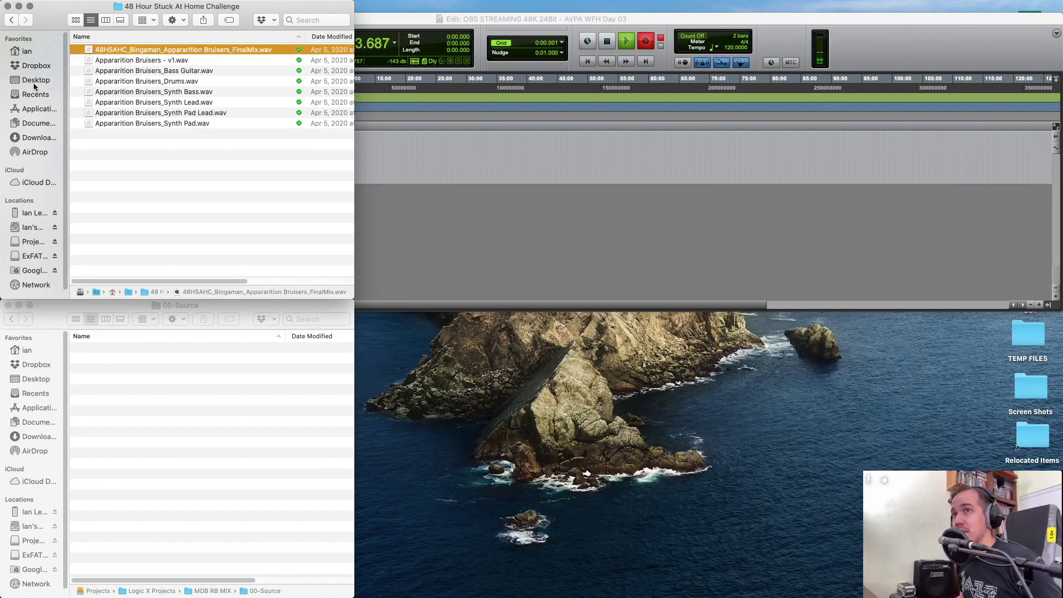
pyautogui.keyDown('shift'); pyautogui.click(266, 123); pyautogui.keyUp('shift')
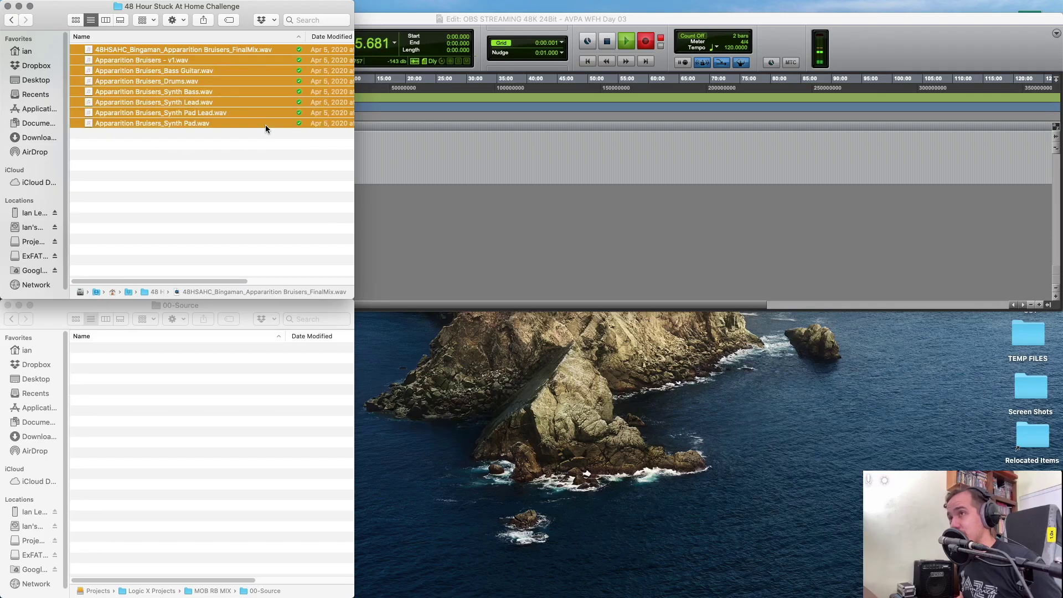
pyautogui.rightClick(288, 89)
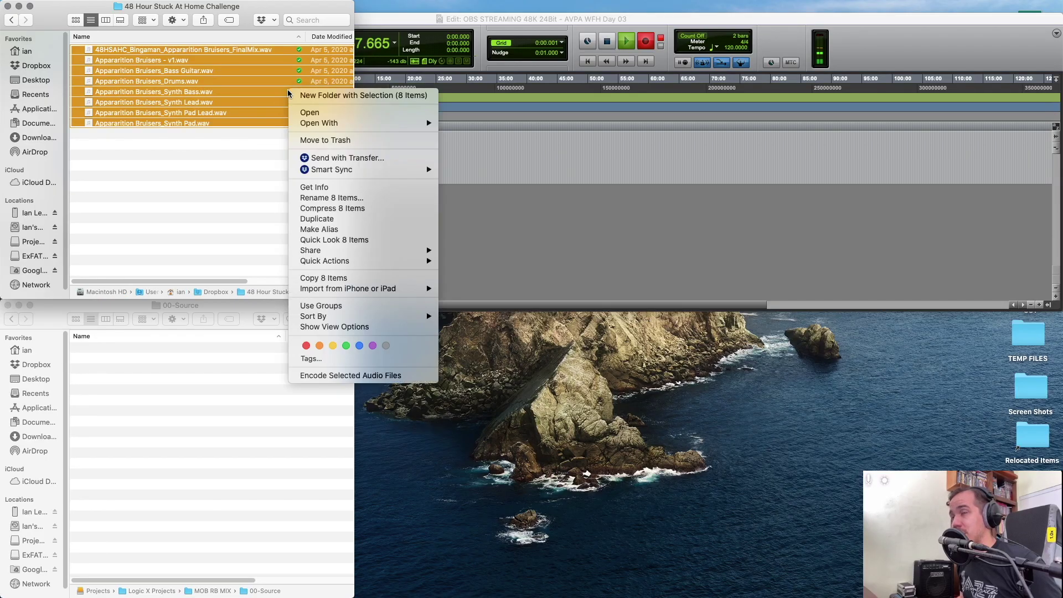
pyautogui.moveTo(379, 171)
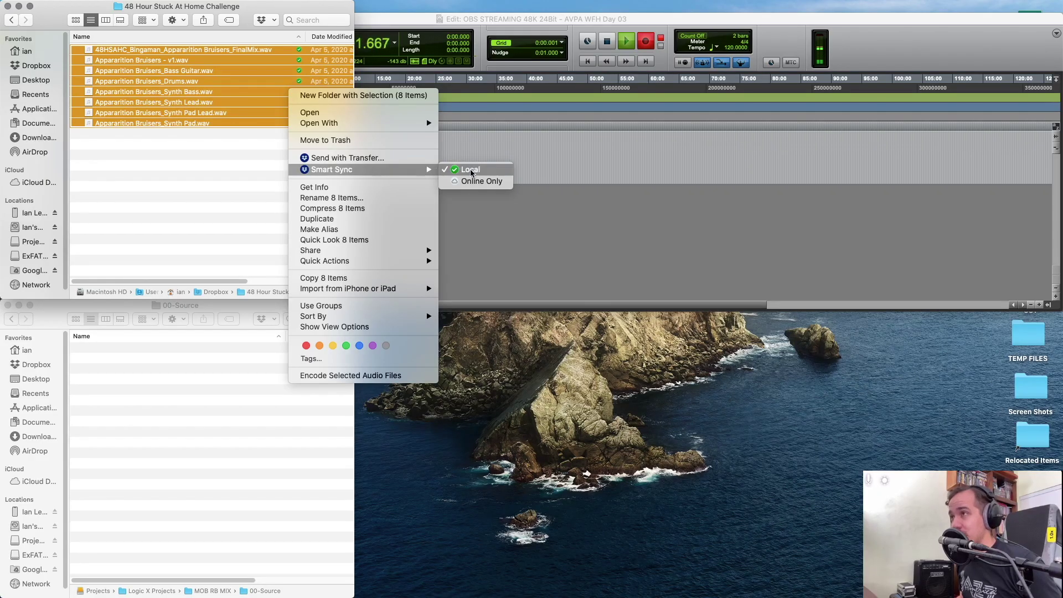
pyautogui.click(232, 159)
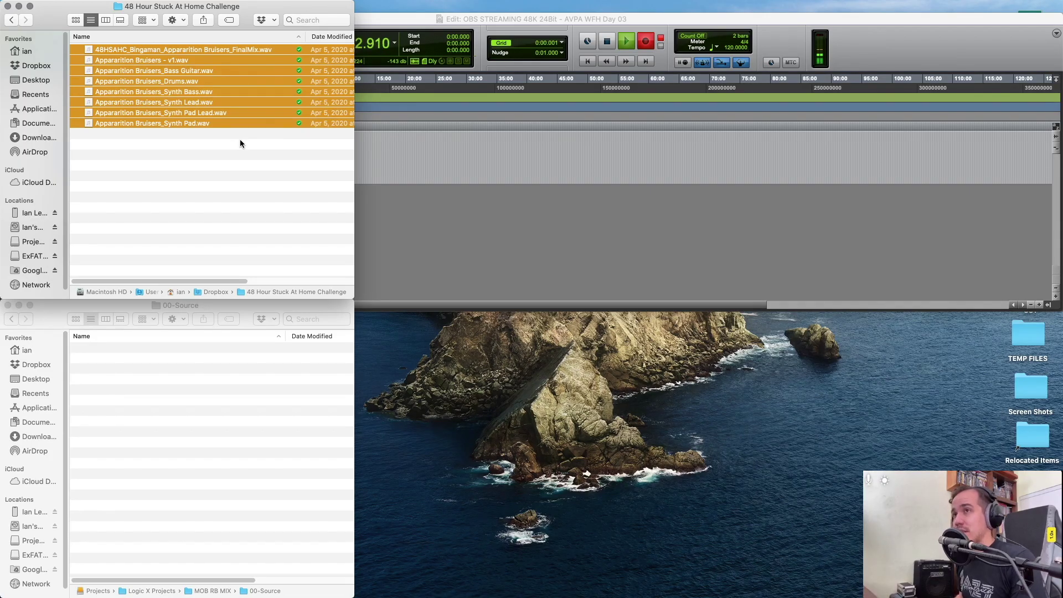
# Examine the final mix, the v1 file and the group of instrument stems in the challenge folder.
pyautogui.click(204, 142)
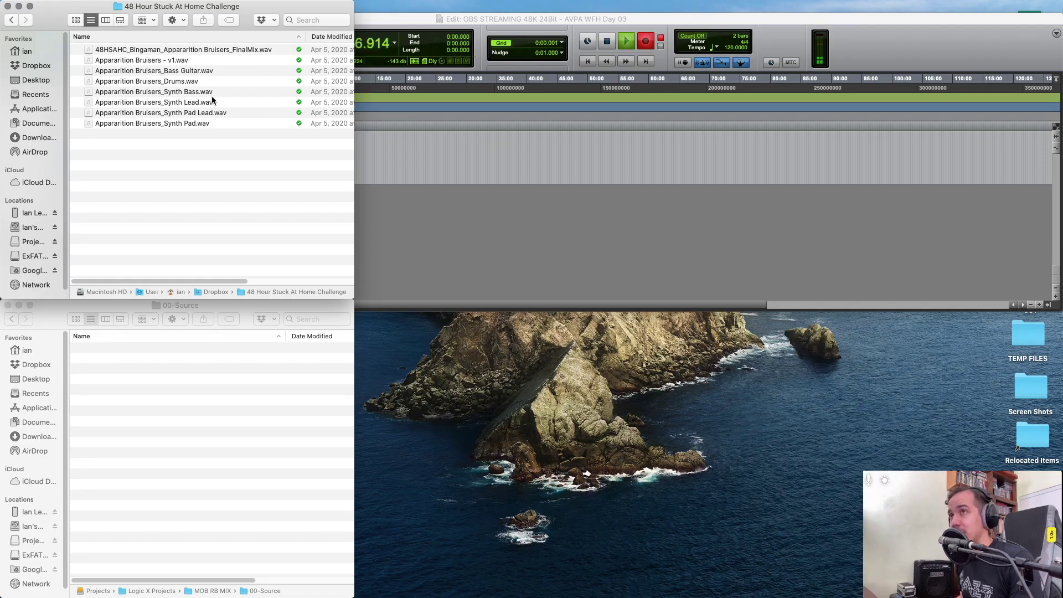
pyautogui.click(200, 49)
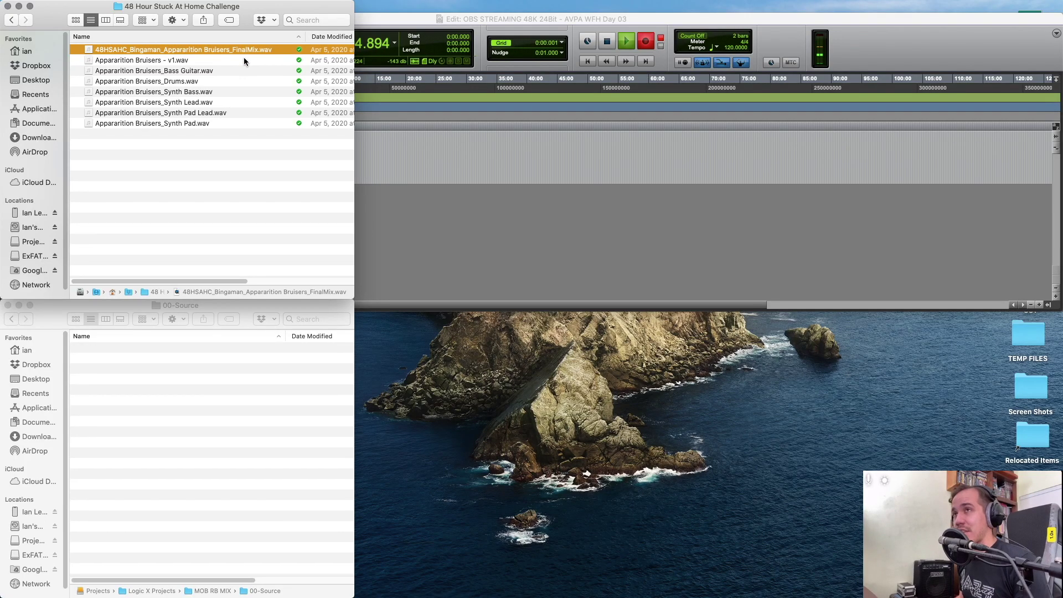
pyautogui.click(243, 58)
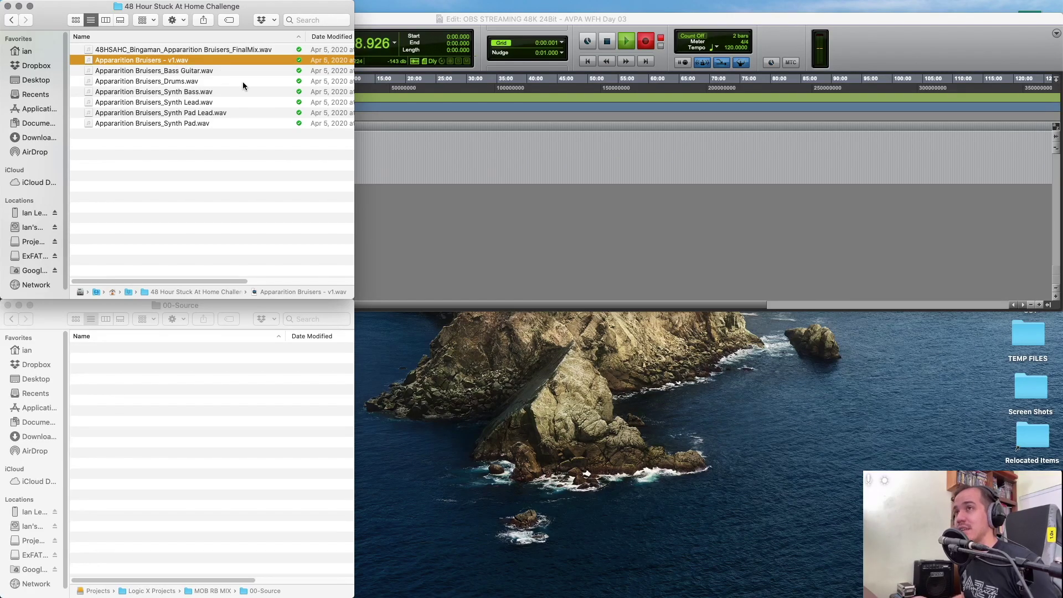
pyautogui.click(238, 121)
pyautogui.keyDown('shift'); pyautogui.click(219, 71); pyautogui.keyUp('shift')
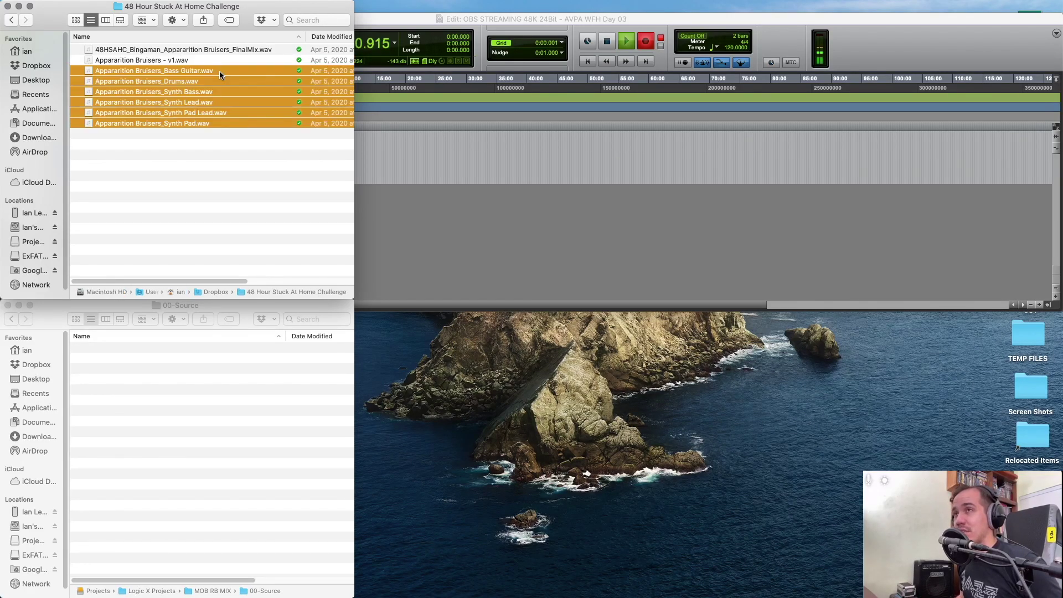
pyautogui.click(214, 156)
# Go through the individual stems from Bass Guitar to Synth Pad, including the drums and synth leads.
pyautogui.click(218, 67)
pyautogui.click(193, 79)
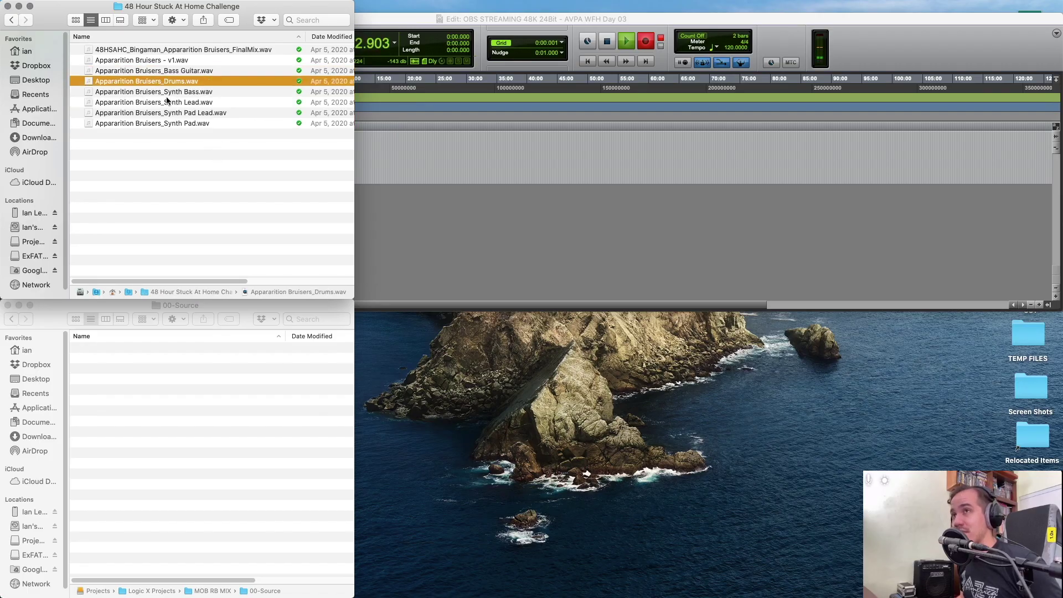
pyautogui.click(169, 93)
pyautogui.click(172, 102)
pyautogui.click(183, 112)
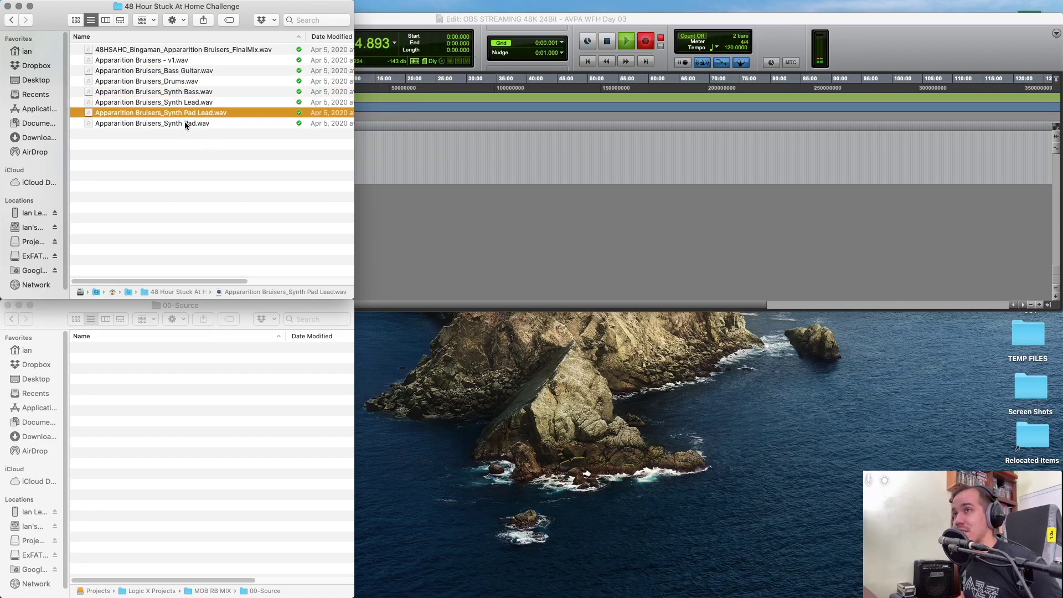
pyautogui.click(185, 121)
pyautogui.click(230, 136)
pyautogui.click(185, 122)
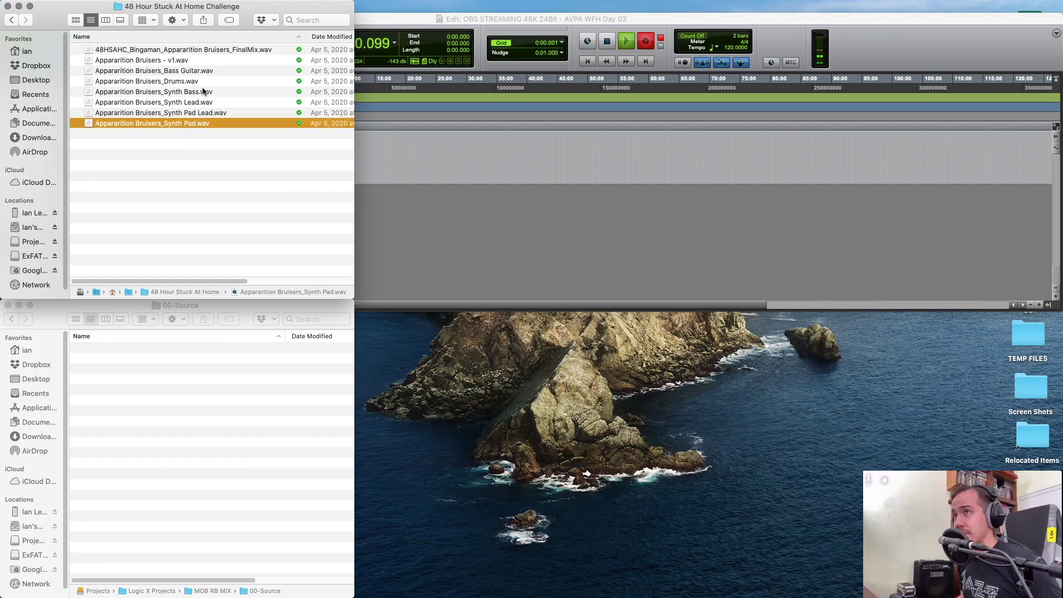
pyautogui.keyDown('shift'); pyautogui.click(191, 57); pyautogui.keyUp('shift')
pyautogui.click(224, 157)
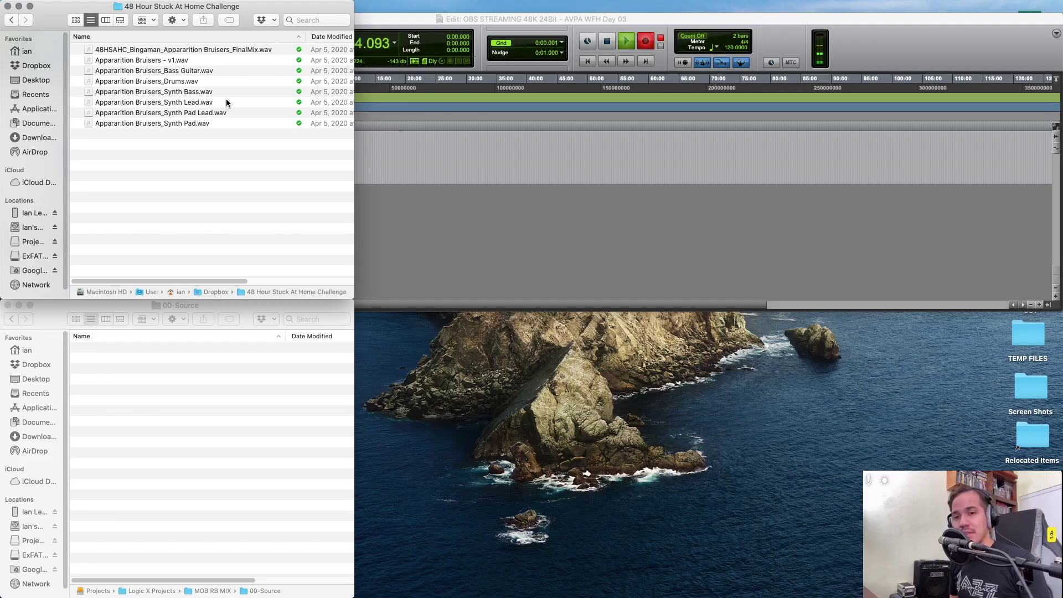
# Compare the naming of the v1 file with the Bass Guitar, Drums and Synth Pad stems.
pyautogui.click(204, 124)
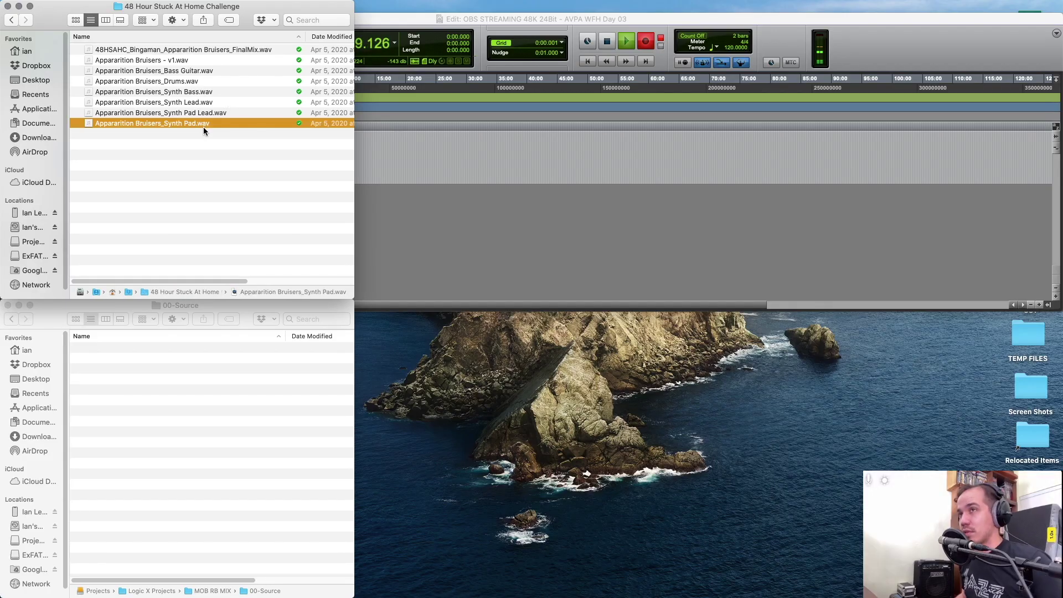
pyautogui.click(140, 70)
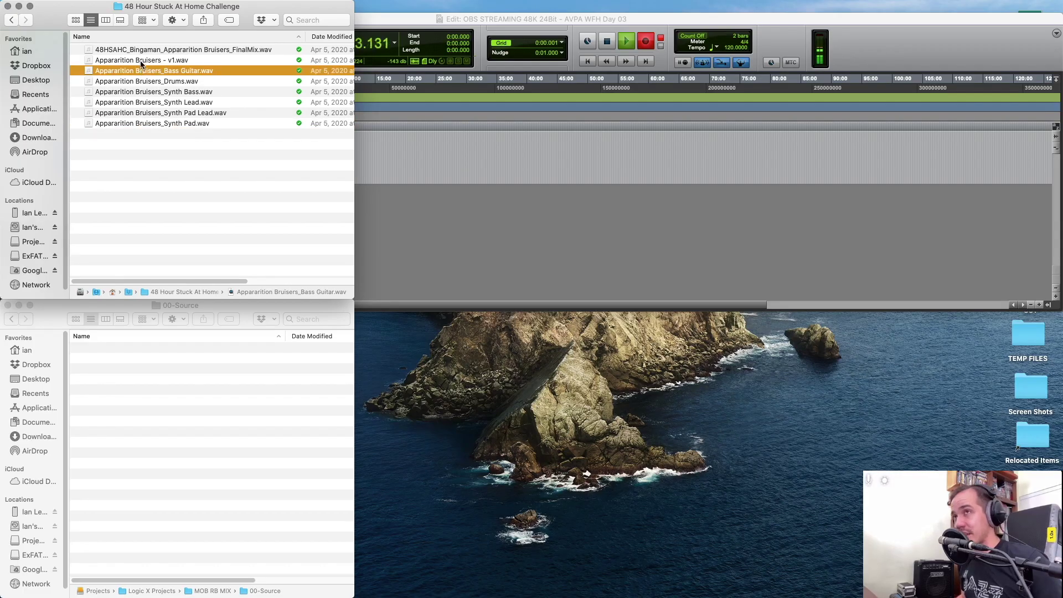
pyautogui.click(141, 60)
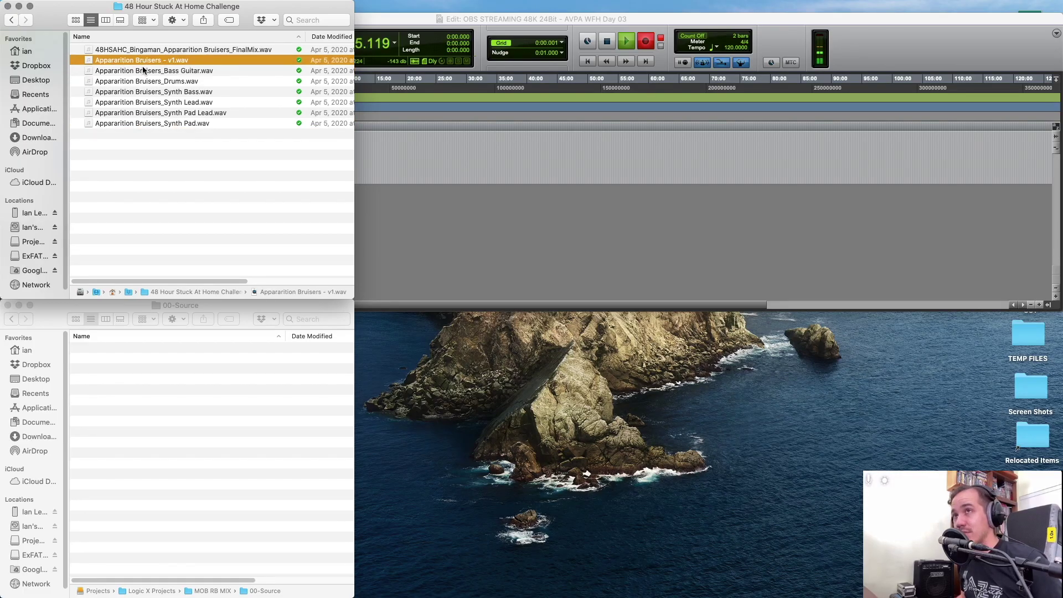
pyautogui.click(185, 72)
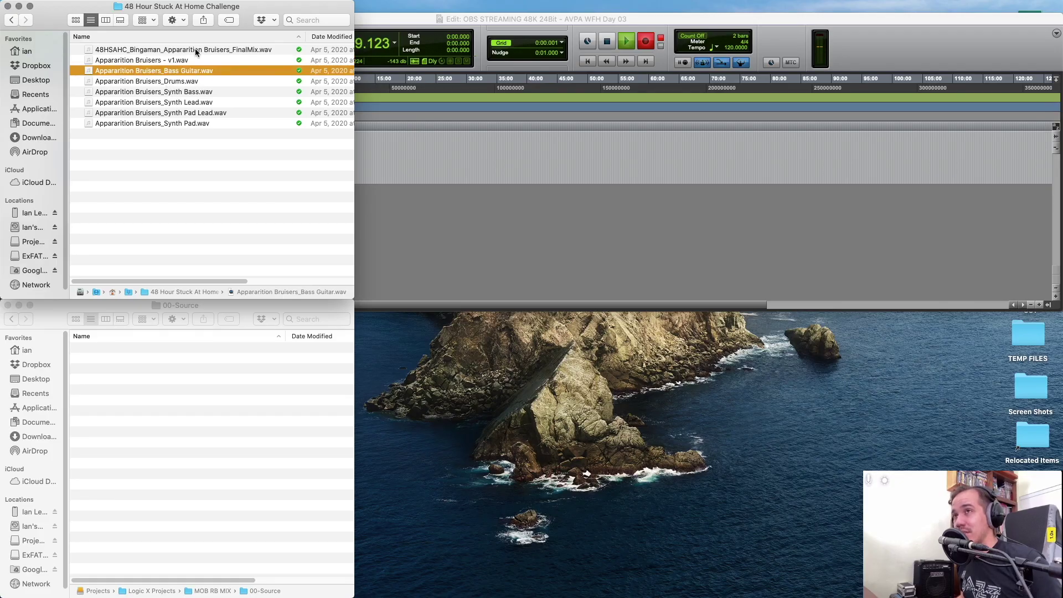
pyautogui.click(173, 123)
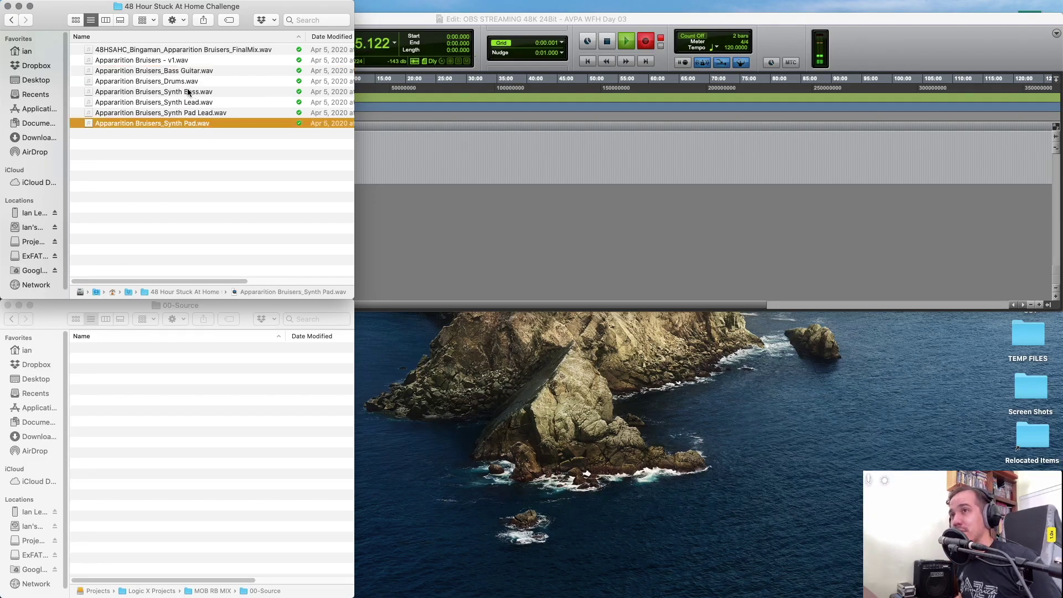
pyautogui.click(175, 80)
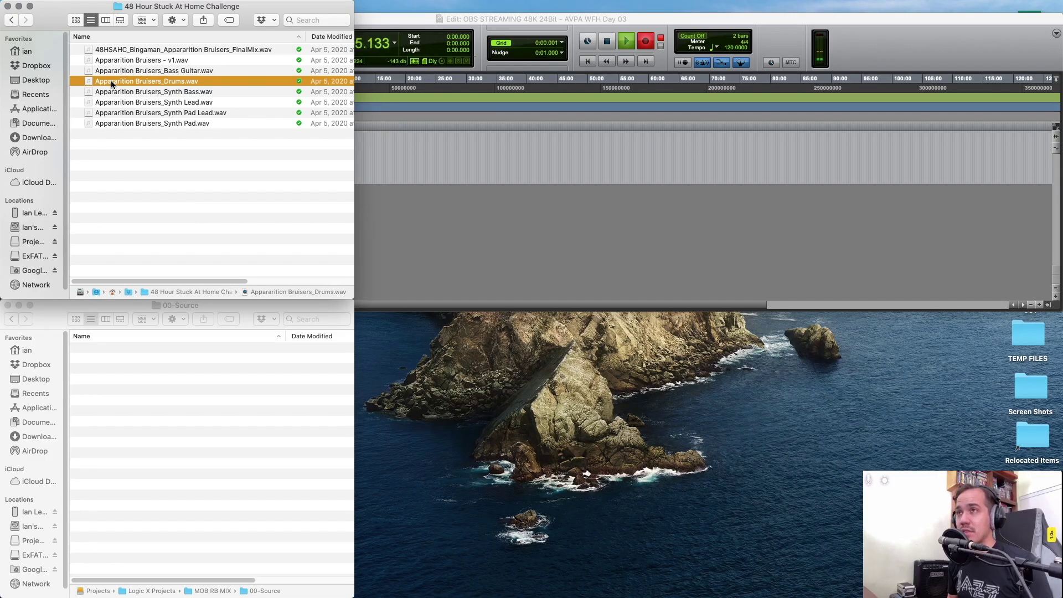
pyautogui.click(255, 178)
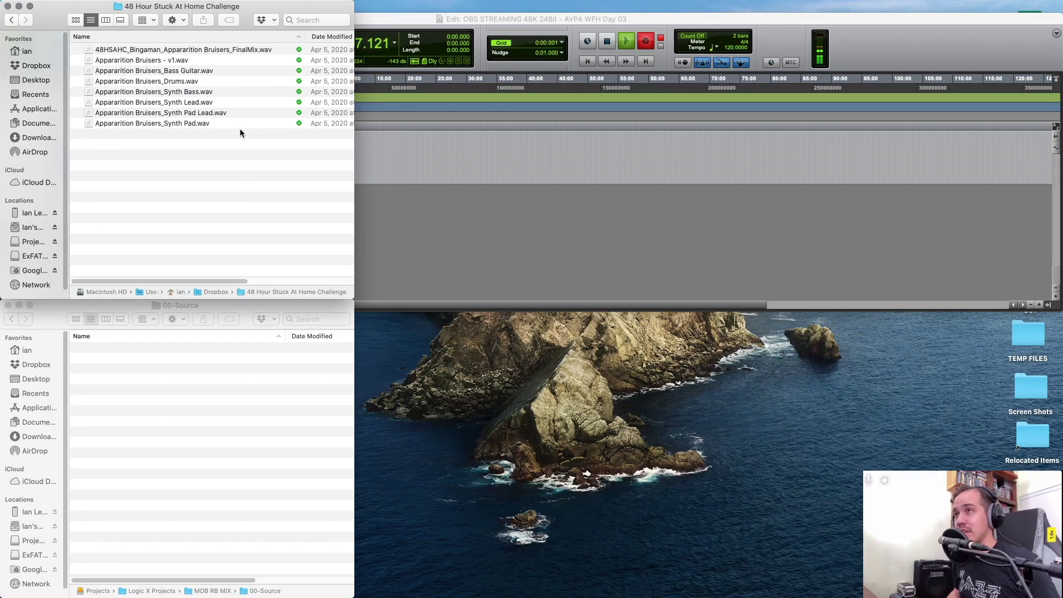
# Select all eight WAV files in the challenge folder and bring the 00-Source destination folder forward.
pyautogui.click(243, 48)
pyautogui.keyDown('shift'); pyautogui.click(225, 122); pyautogui.keyUp('shift')
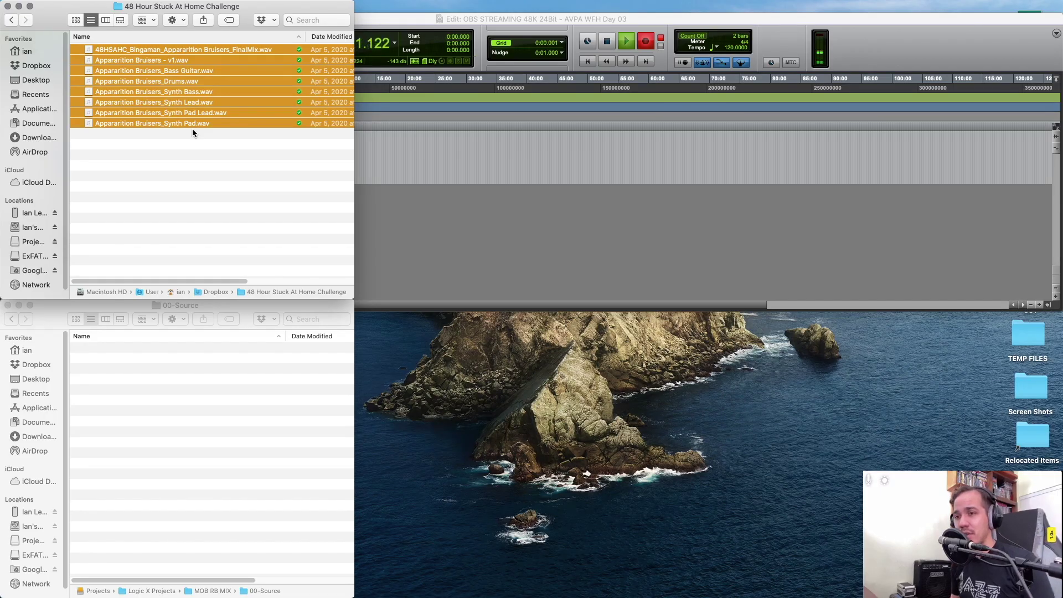
pyautogui.click(182, 400)
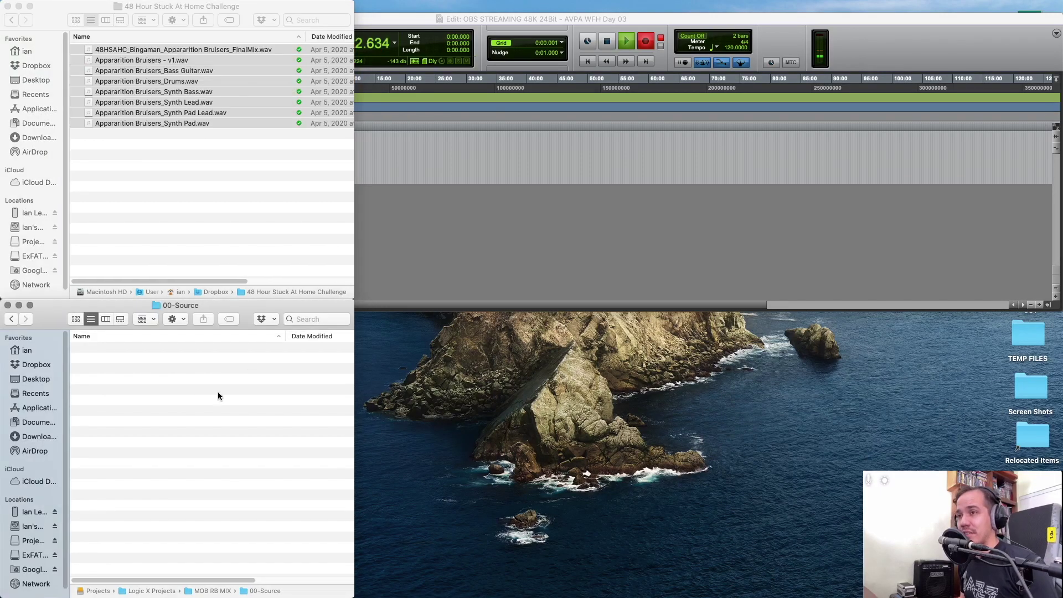
pyautogui.click(212, 175)
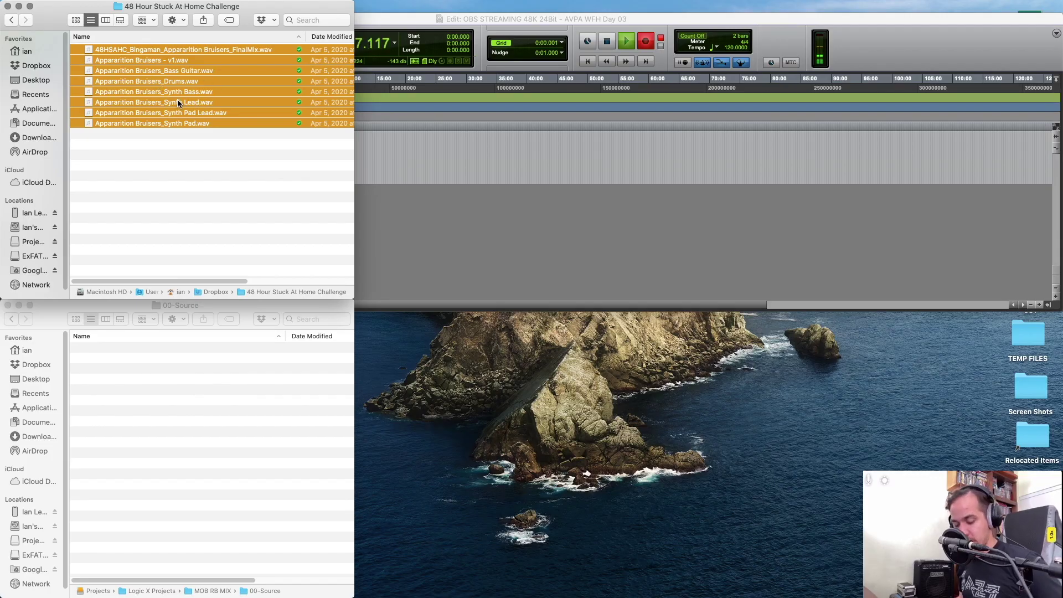
pyautogui.click(176, 390)
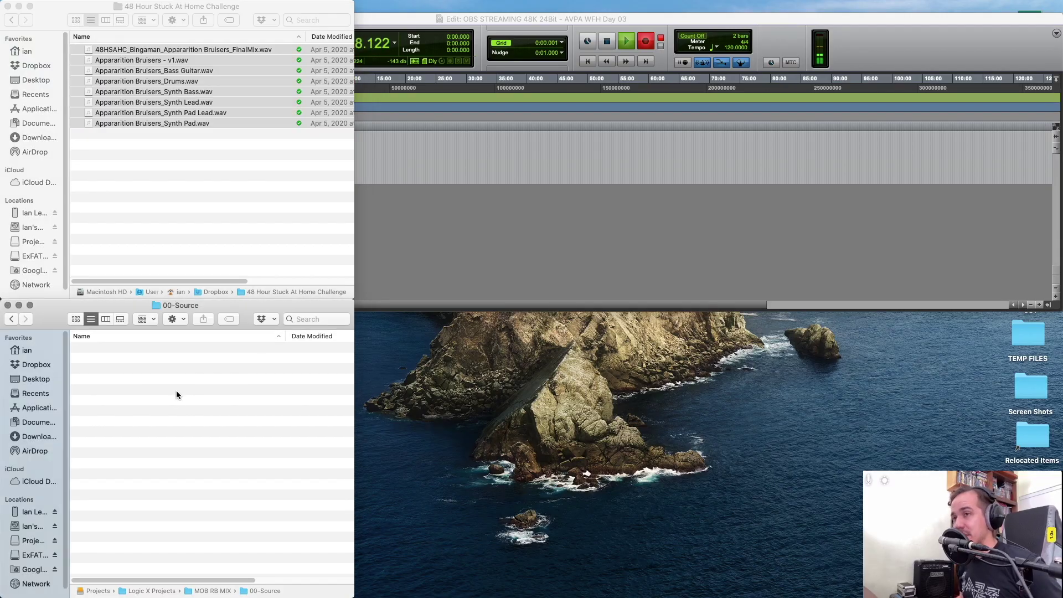
# Inspect the parent MOB RB MIX folder and return to its 00-Source subfolder.
pyautogui.click(12, 318)
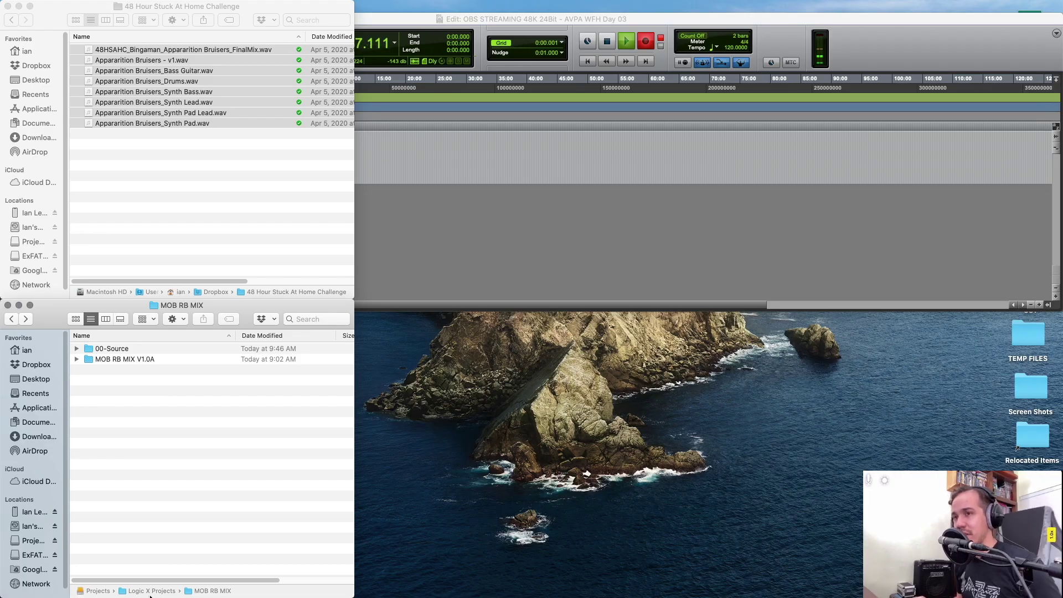
pyautogui.click(162, 347)
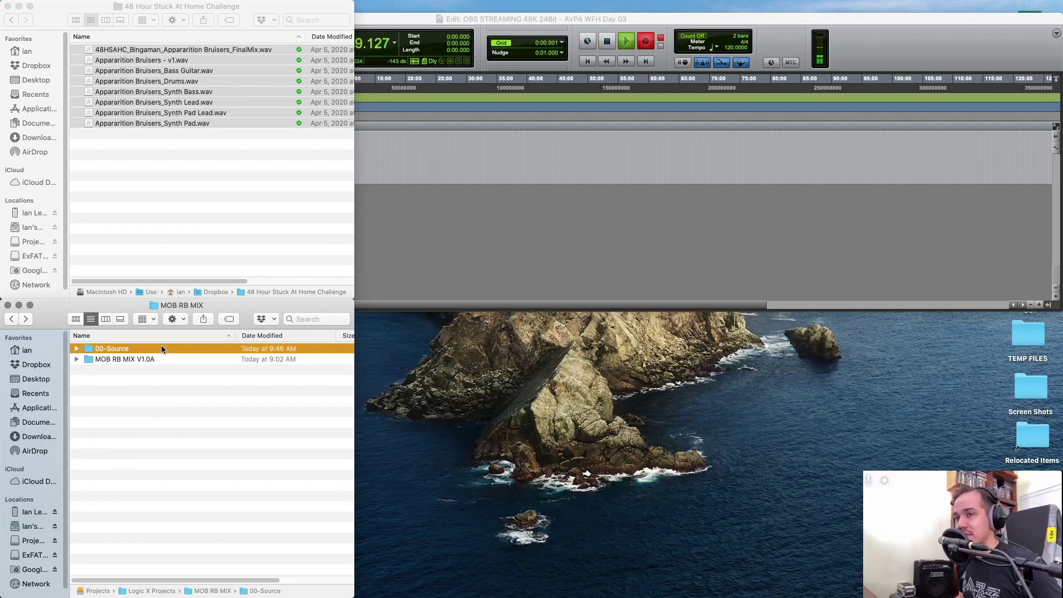
pyautogui.doubleClick(161, 348)
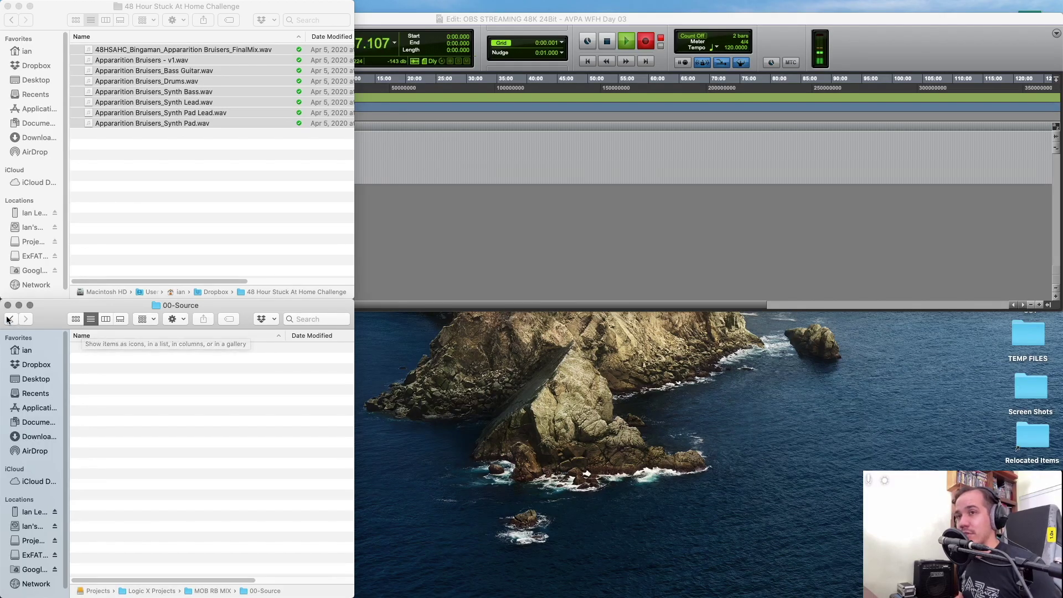
pyautogui.press('super+Up')
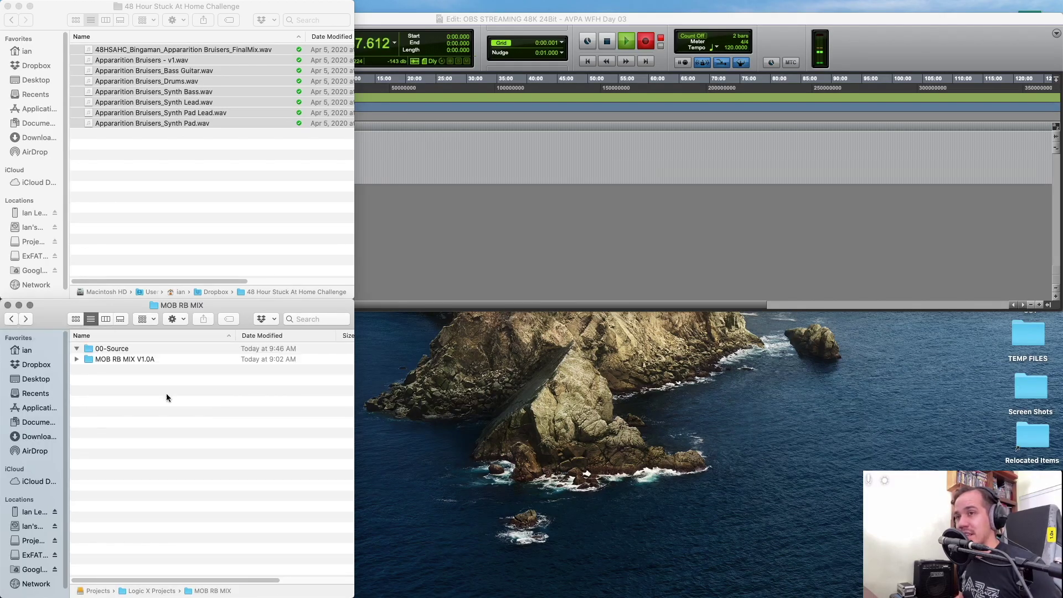
pyautogui.doubleClick(132, 345)
# Copy the eight selected WAV files from the 48 Hour Stuck At Home Challenge folder into 00-Source.
pyautogui.click(168, 106)
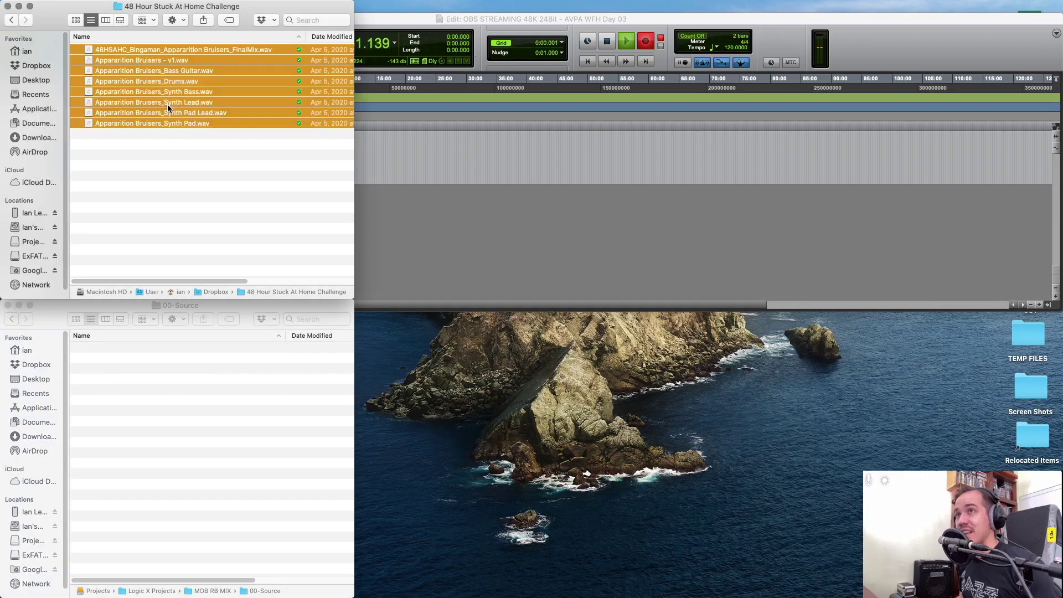
pyautogui.click(171, 383)
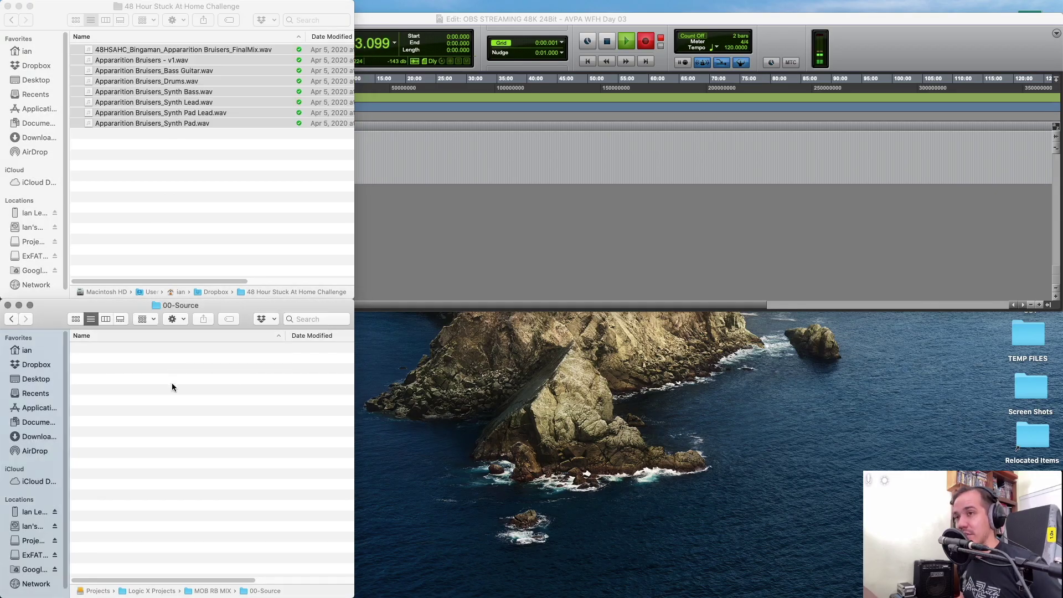
pyautogui.press('super+v')
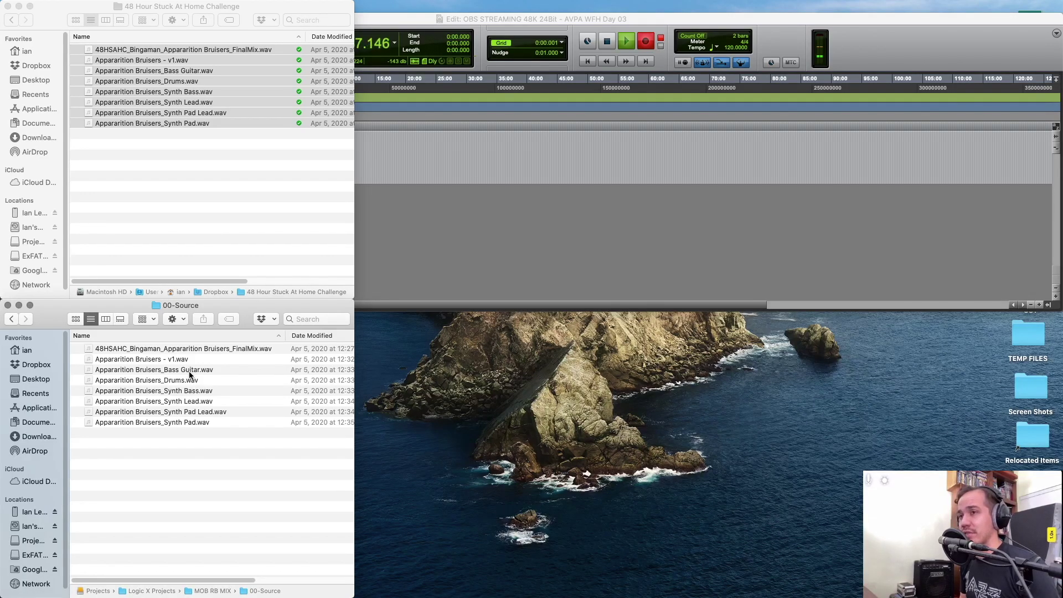
pyautogui.click(10, 317)
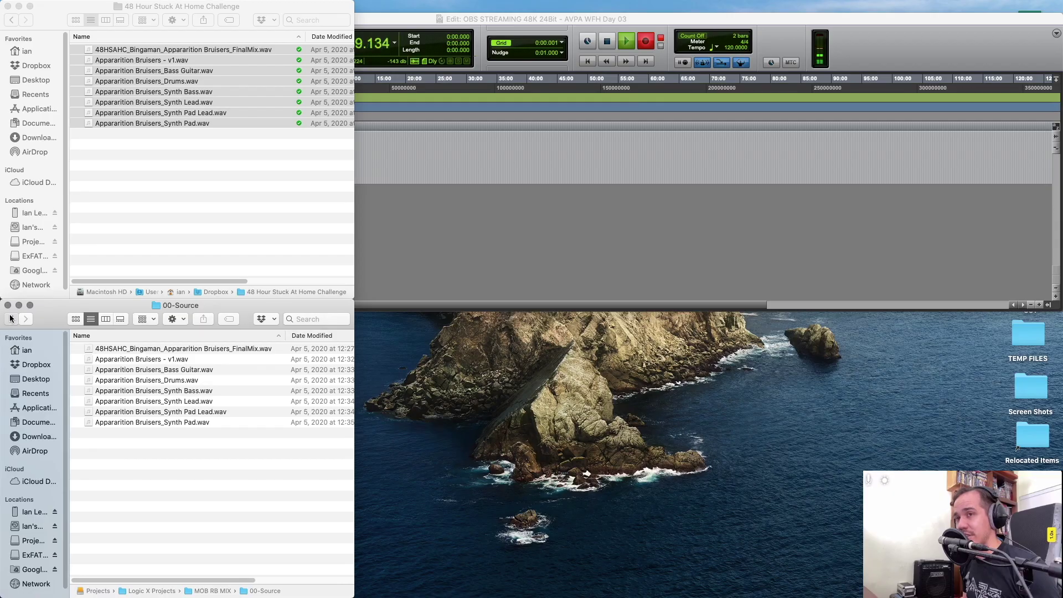
# Go up to the parent MOB RB MIX folder and inspect the contents of its MOB RB MIX V1.0A subfolder.
pyautogui.press('Left')
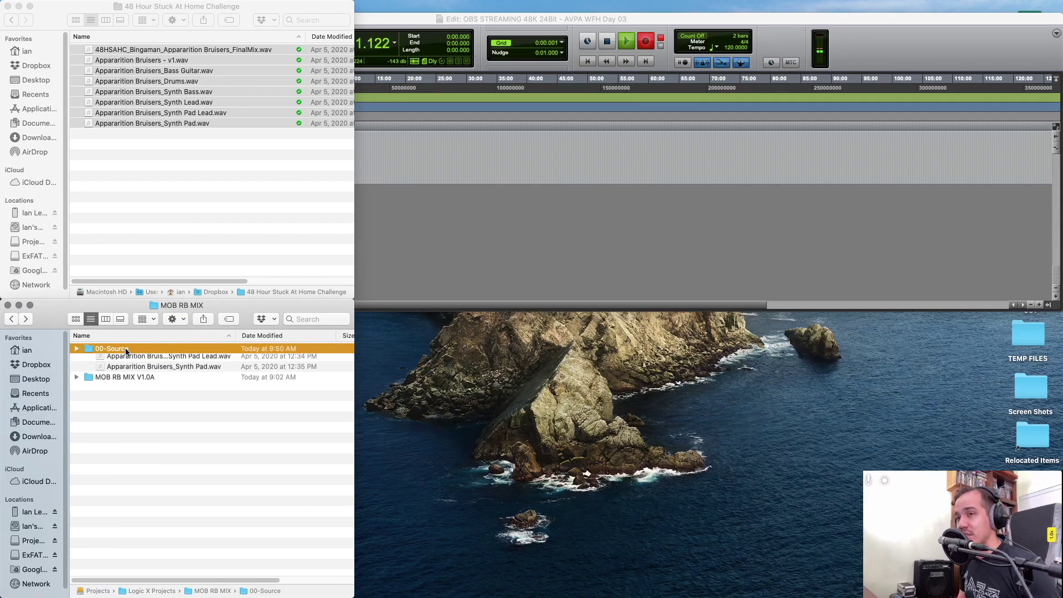
pyautogui.press('Down')
pyautogui.press('Right')
pyautogui.press('Down')
pyautogui.press('Down')
pyautogui.press('Down')
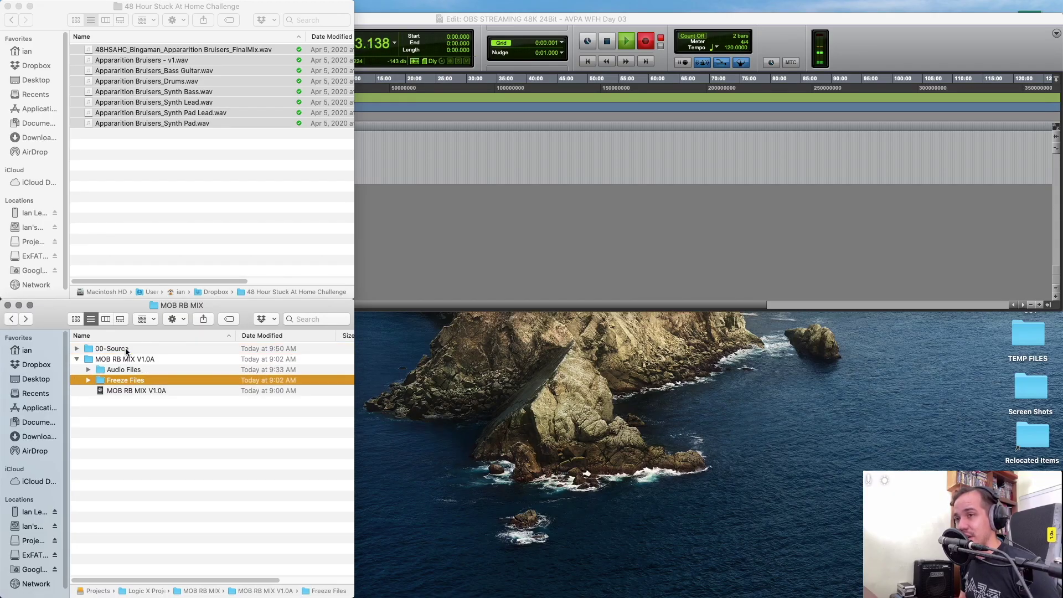
pyautogui.press('Up')
pyautogui.press('Up')
pyautogui.press('Up')
pyautogui.press('Left')
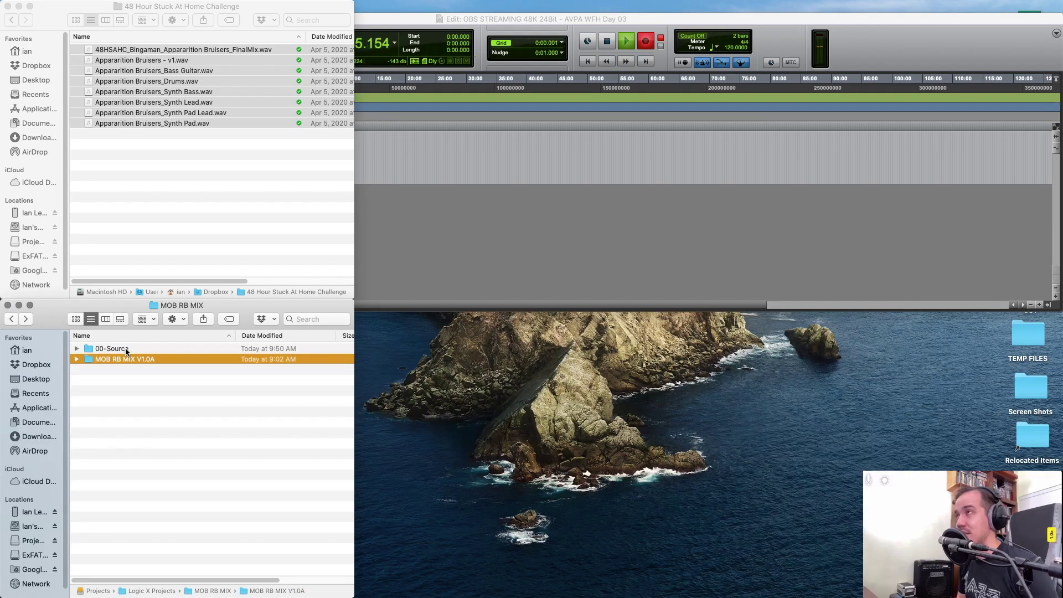
# Move the MOB RB MIX V1.0A folder to the trash and expand the 00-Source folder to list its files.
pyautogui.click(204, 348)
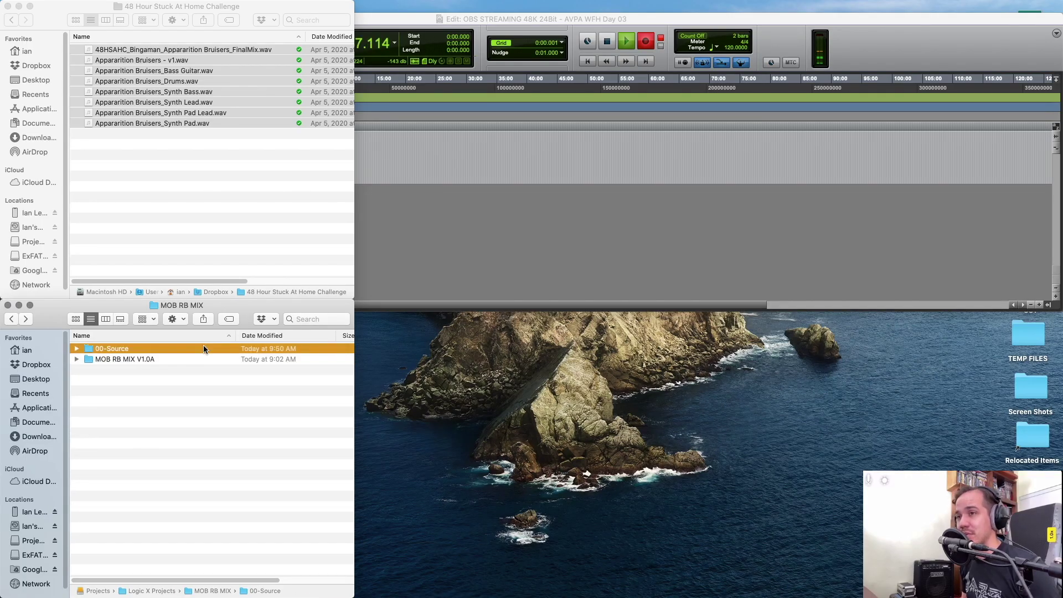
pyautogui.press('Right')
pyautogui.press('Left')
pyautogui.press('Down')
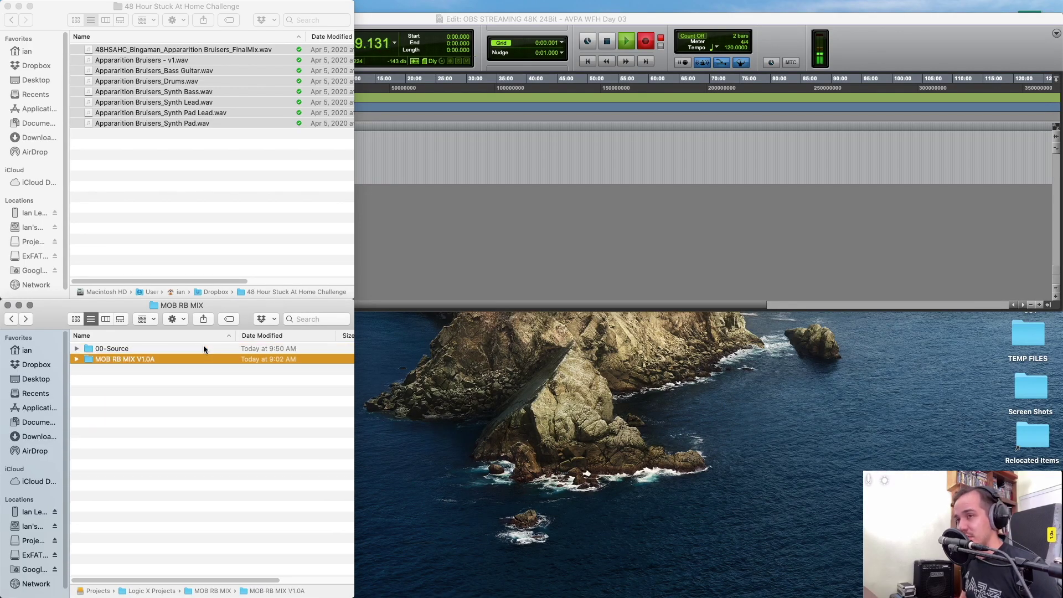
pyautogui.rightClick(172, 360)
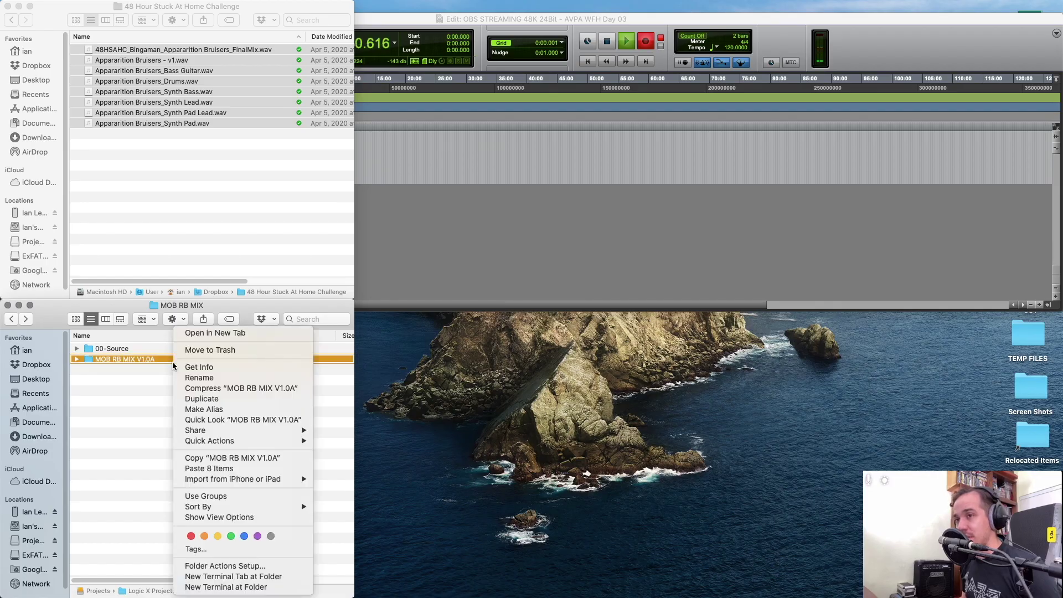
pyautogui.click(214, 352)
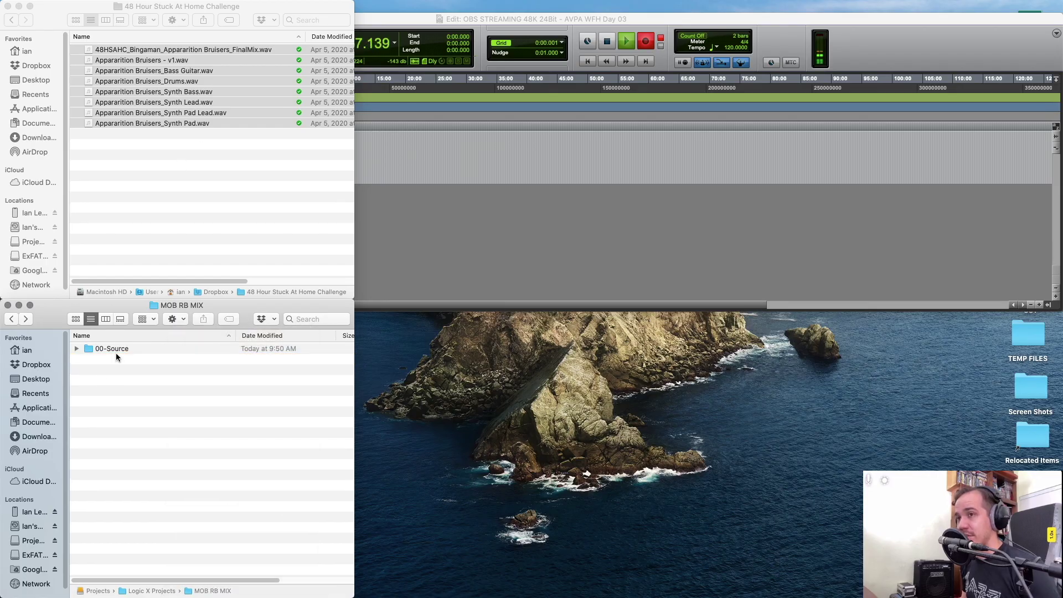
pyautogui.click(117, 350)
pyautogui.press('Right')
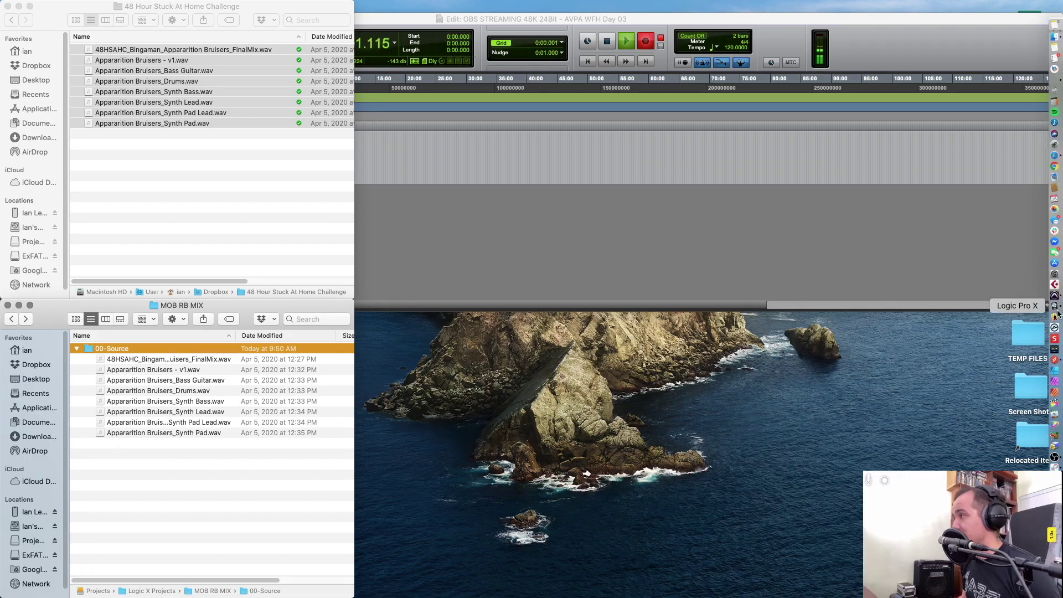
# Switch to Logic Pro X and create an empty 48 kHz project with one audio track.
pyautogui.click(1055, 312)
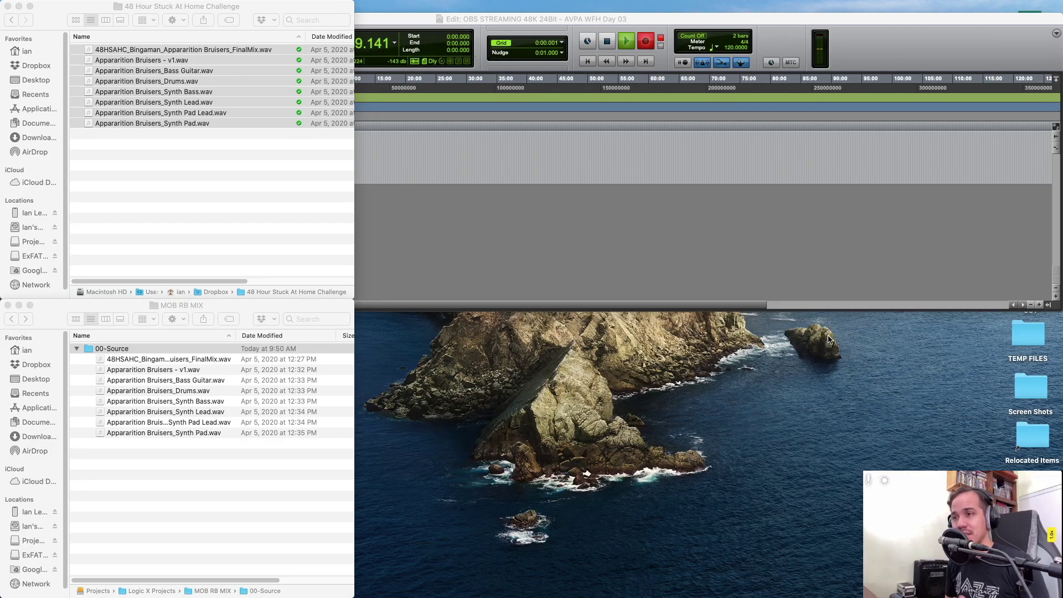
pyautogui.moveTo(1055, 306)
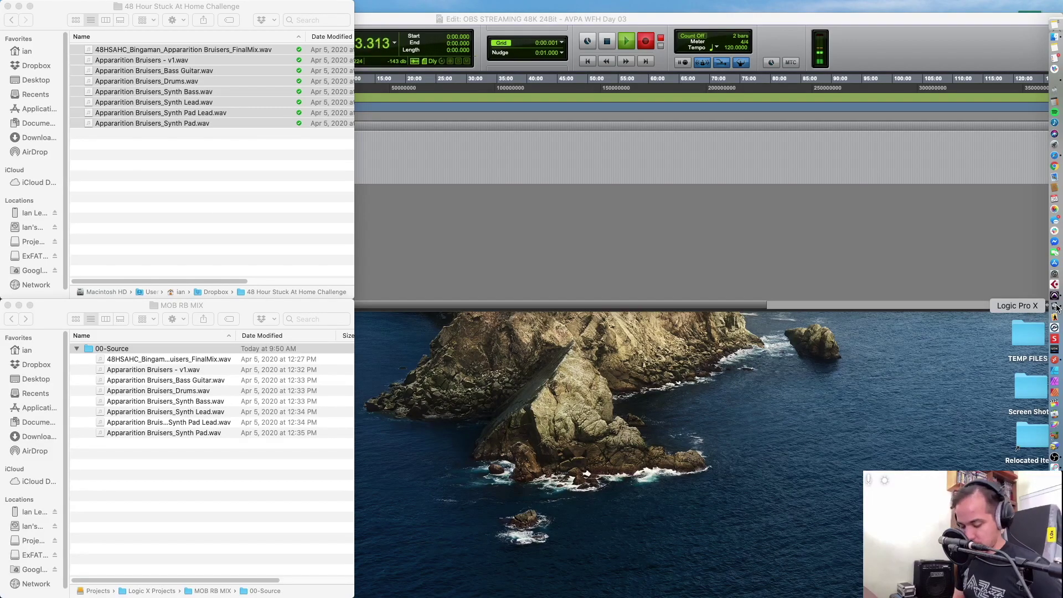
pyautogui.click(1055, 306)
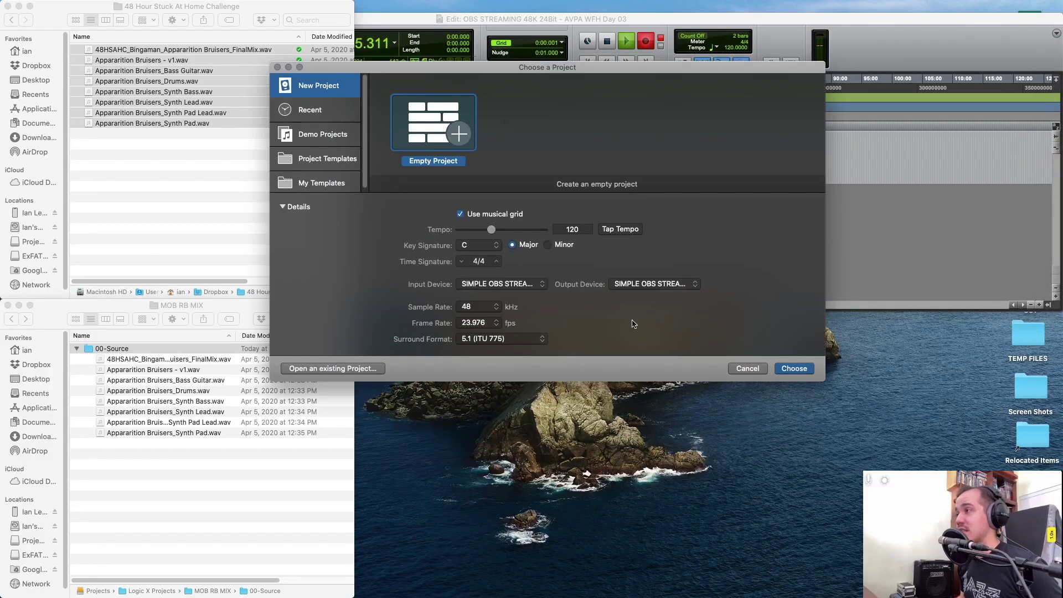
pyautogui.click(781, 372)
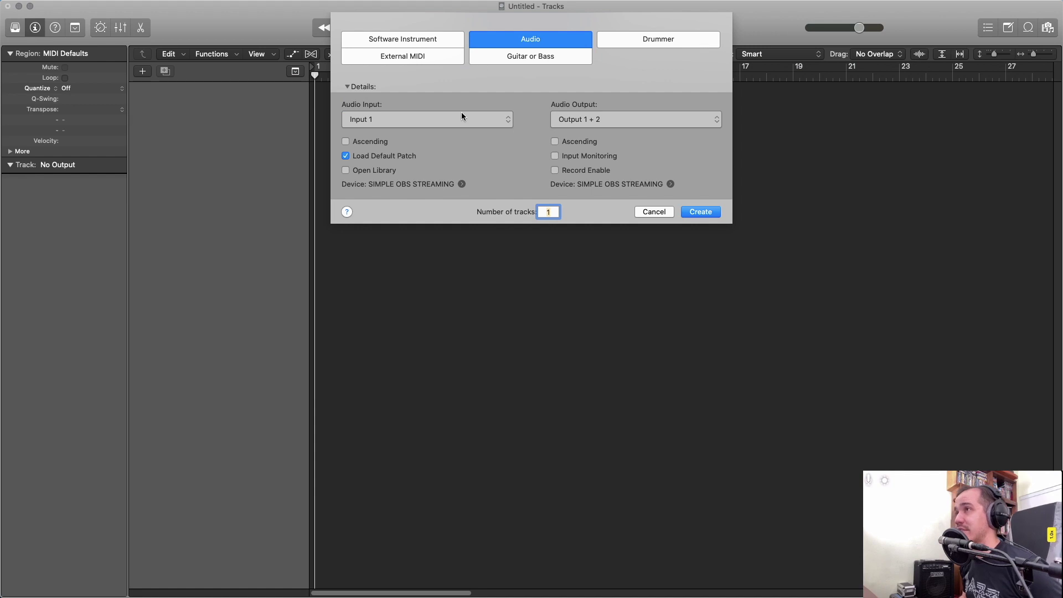
pyautogui.press('Return')
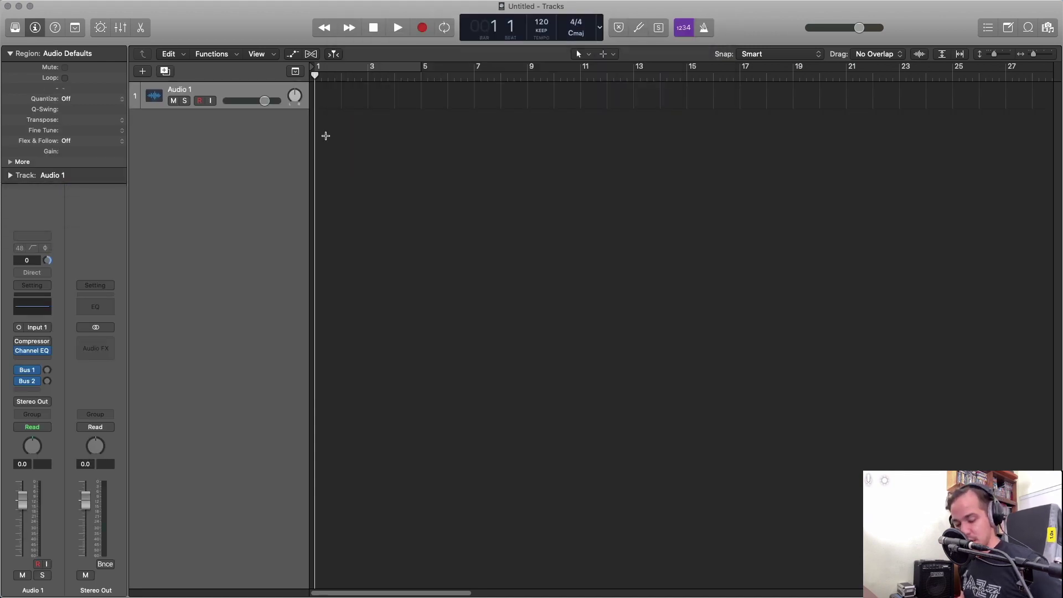
# Start saving the project and choose the MOB RB MIX folder, alongside 00-Source, as its location.
pyautogui.press('super+s')
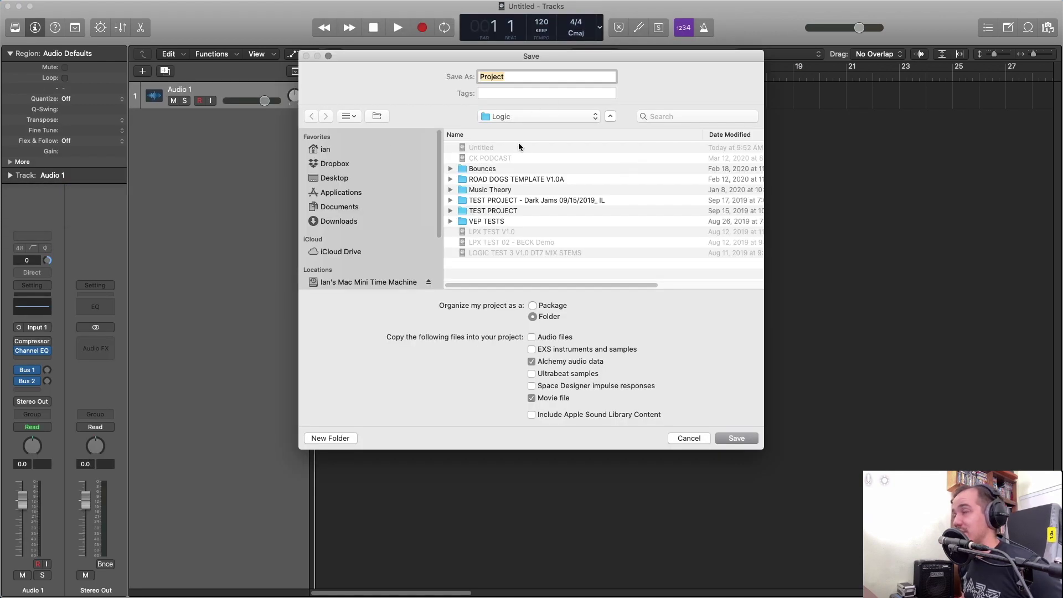
pyautogui.click(514, 116)
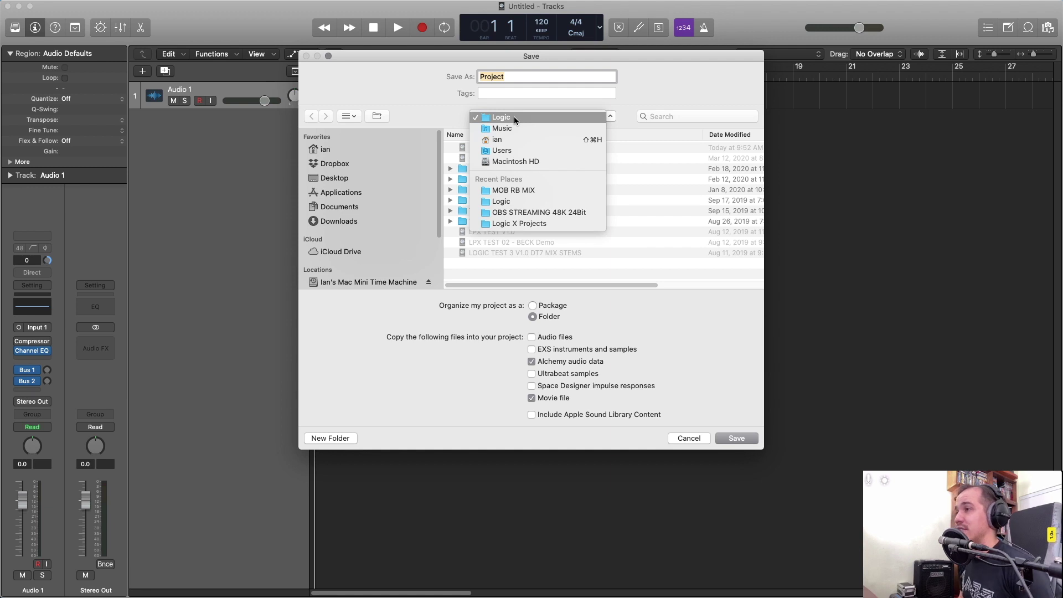
pyautogui.click(513, 116)
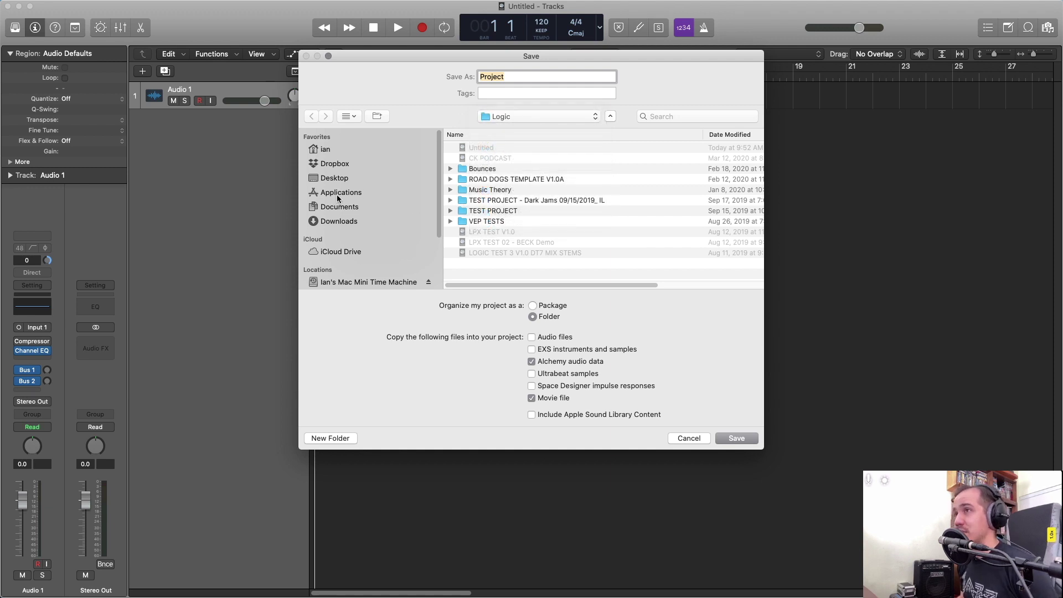
pyautogui.click(523, 117)
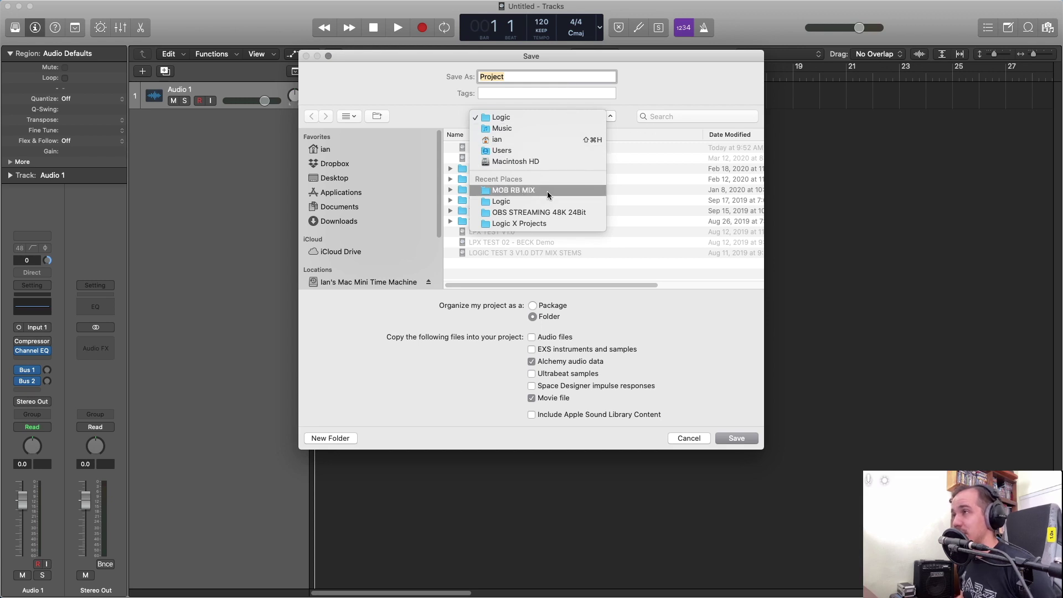
pyautogui.click(516, 189)
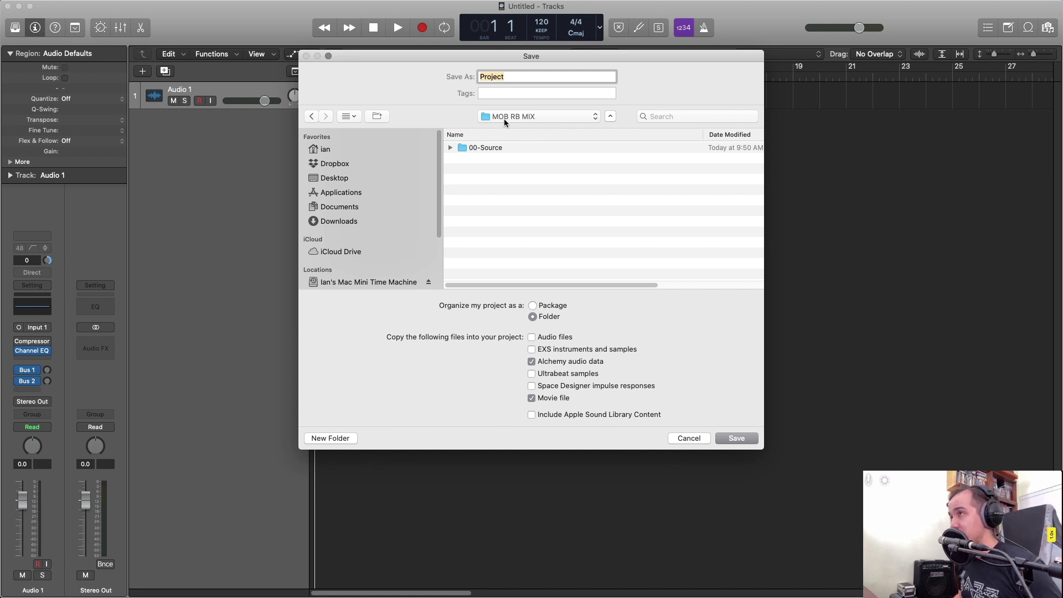
pyautogui.click(500, 148)
pyautogui.click(487, 151)
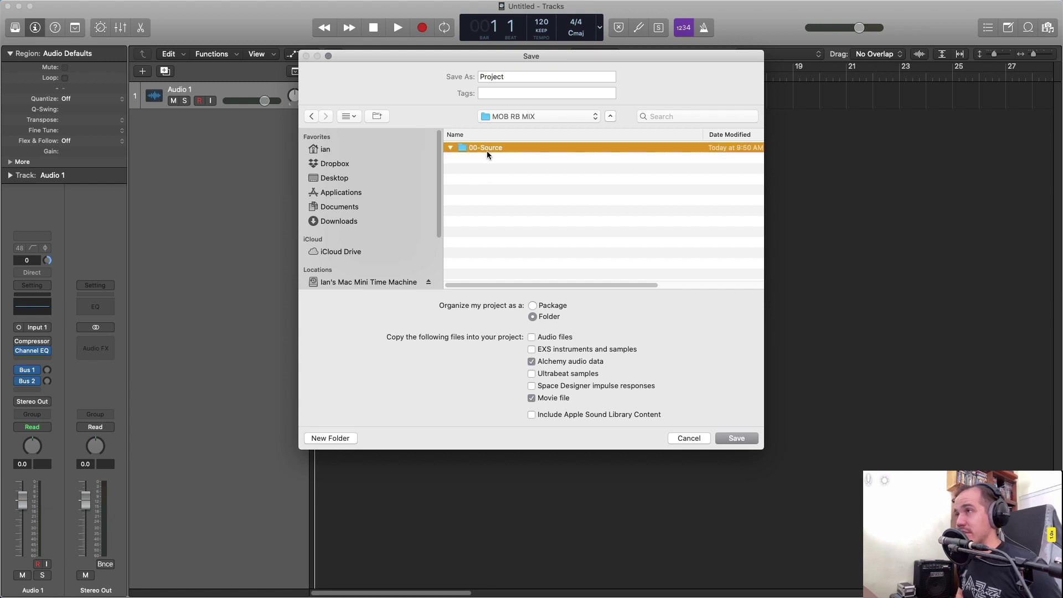
pyautogui.press('Right')
pyautogui.press('Left')
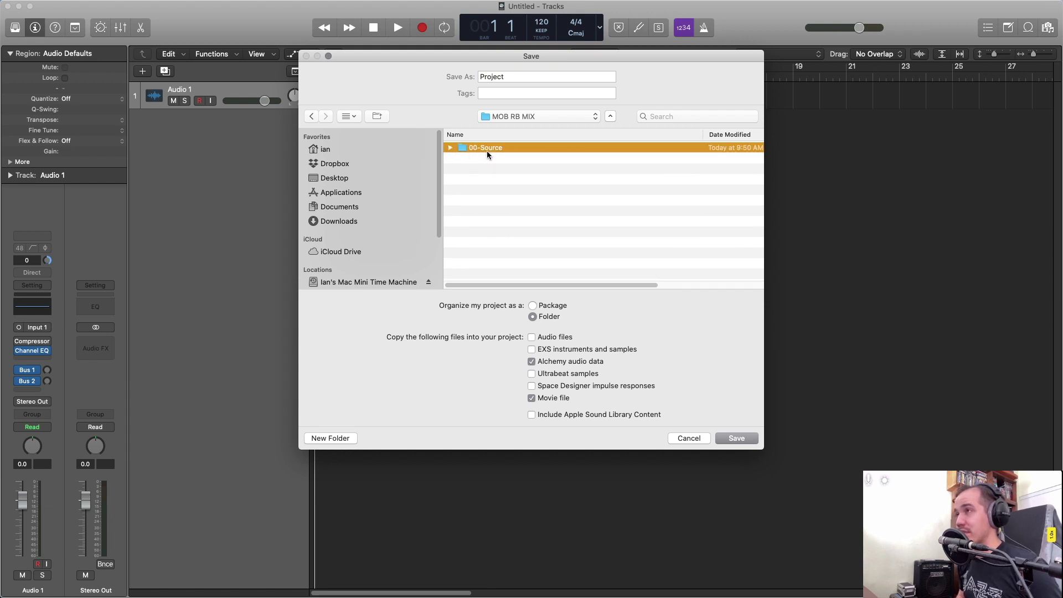
# Name the project MOB RB MIX V1.0A and save it as a folder.
pyautogui.press('Tab')
pyautogui.press('BackSpace')
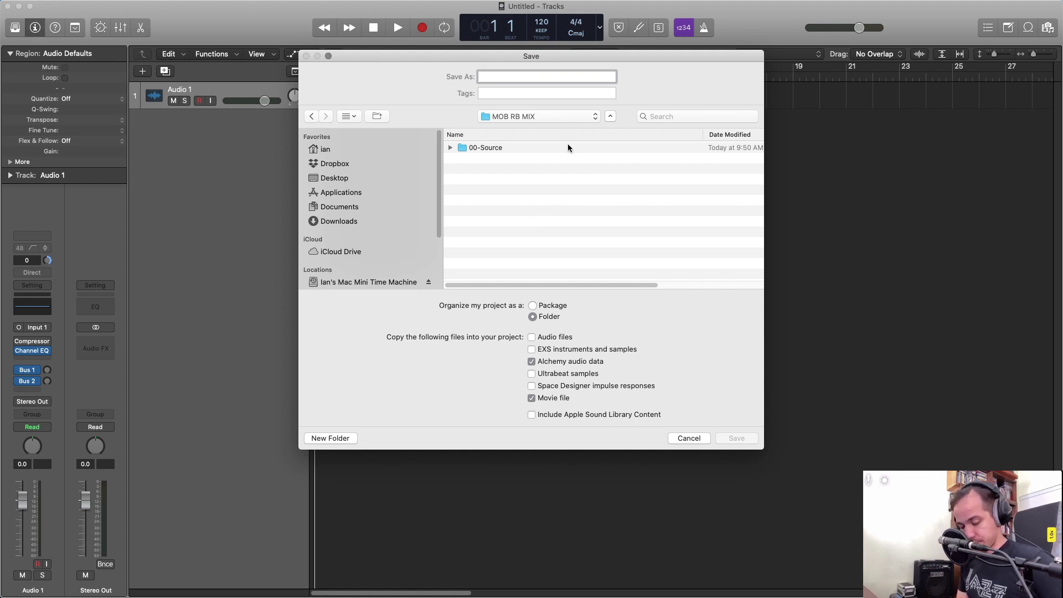
pyautogui.write('MOB')
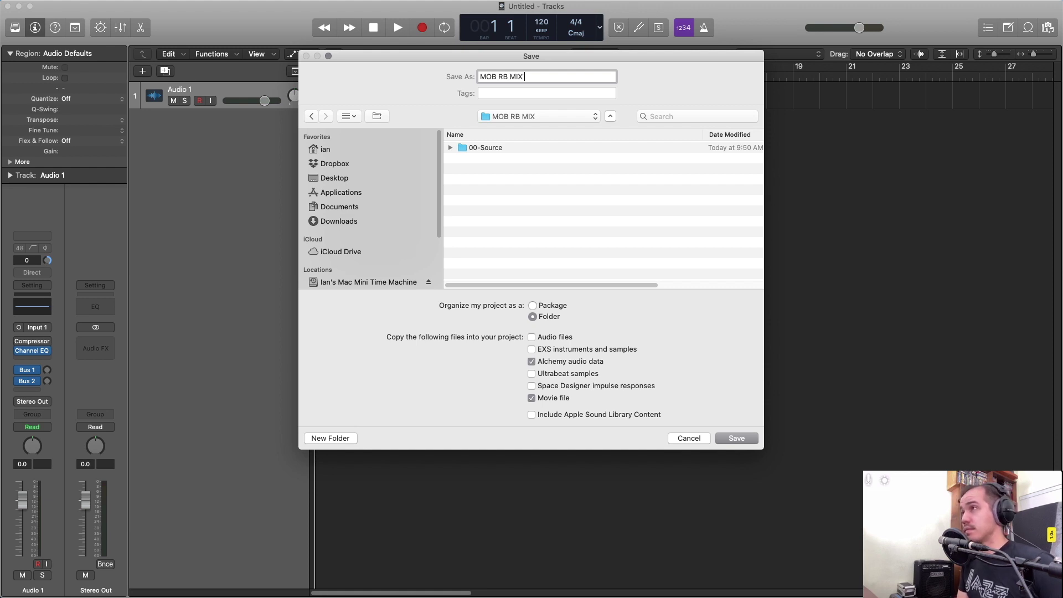
pyautogui.write('RB MIX V1.0A')
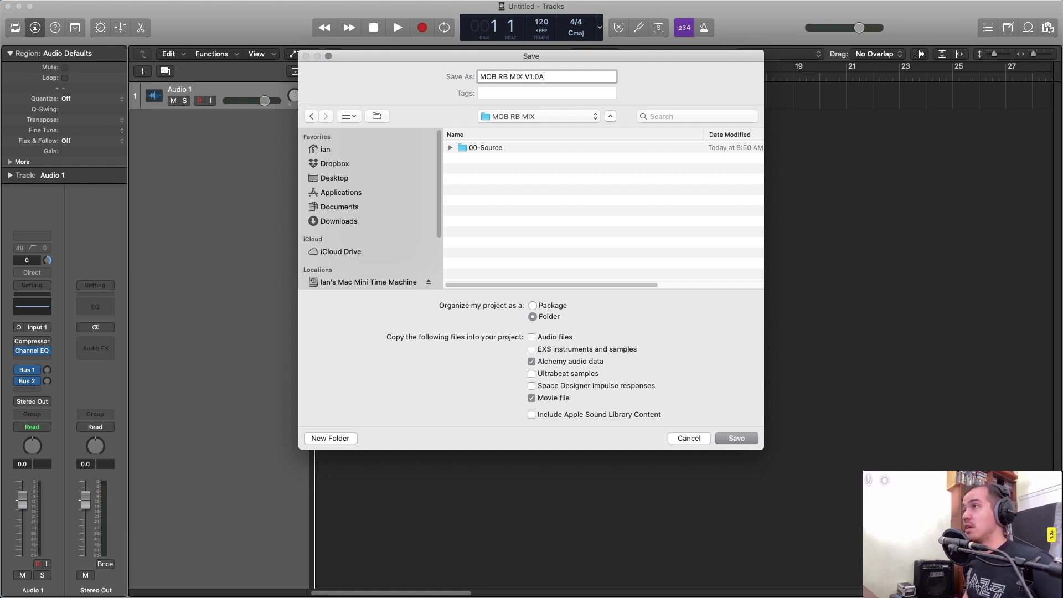
pyautogui.click(736, 437)
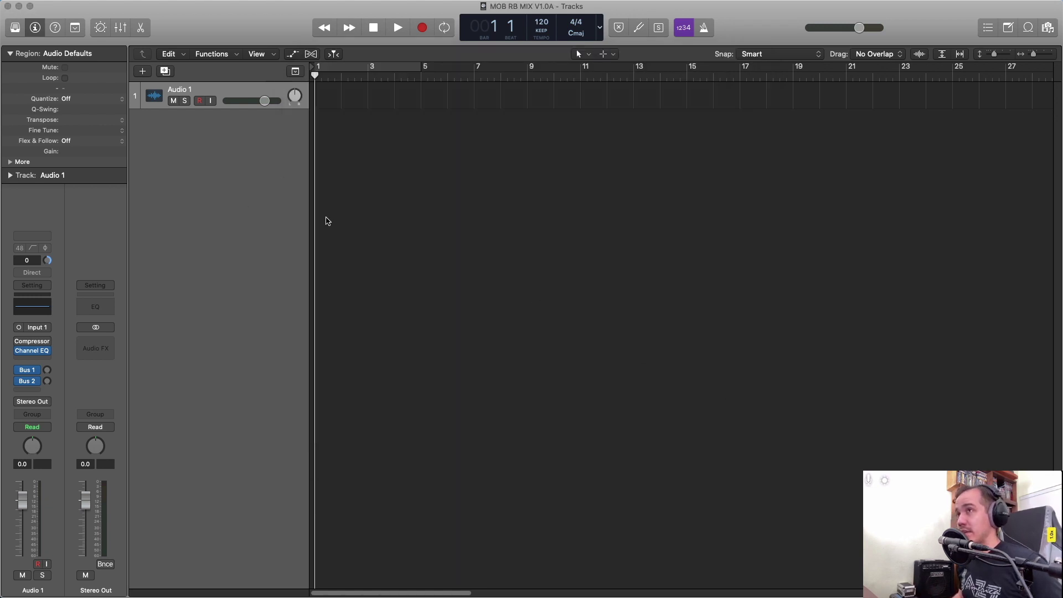
# Place all eight WAV files from the 00-Source folder at bar 1 in the Tracks area, below Audio 1.
pyautogui.hotkey('ctrl', 'Up')
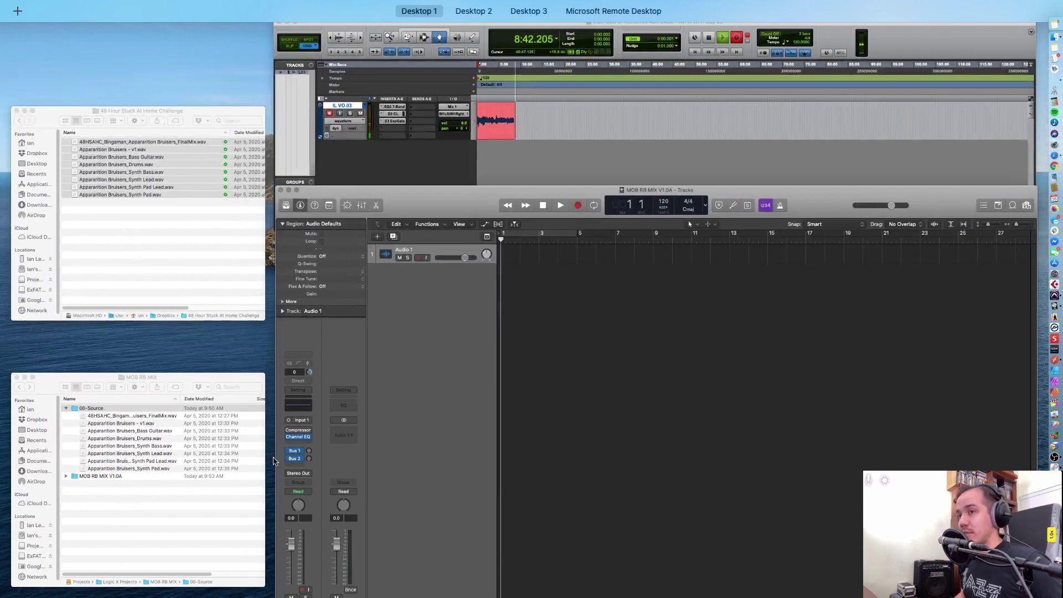
pyautogui.click(169, 483)
pyautogui.click(174, 361)
pyautogui.keyDown('shift'); pyautogui.click(185, 433); pyautogui.keyUp('shift')
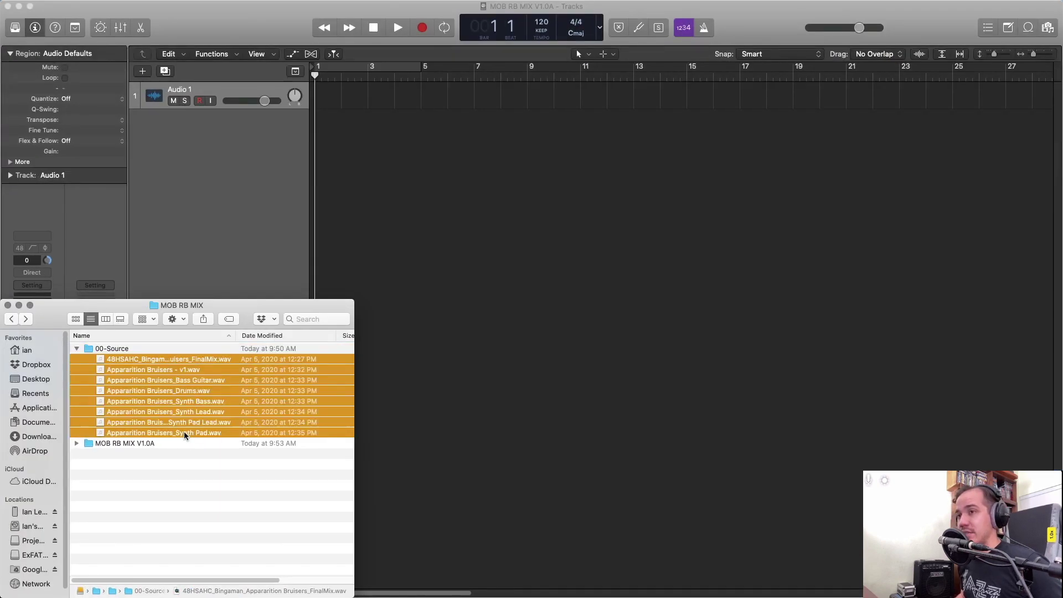
pyautogui.moveTo(169, 364); pyautogui.dragTo(319, 139)
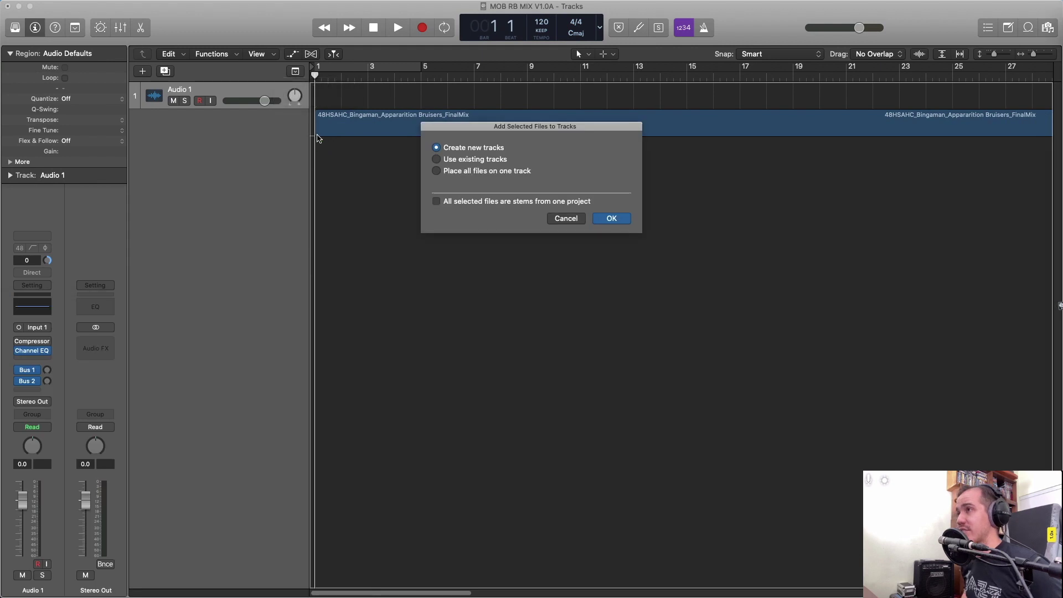
# Create new tracks for the added files and convert the files to the 48 kHz project sample rate.
pyautogui.moveTo(701, 166); pyautogui.dragTo(667, 139)
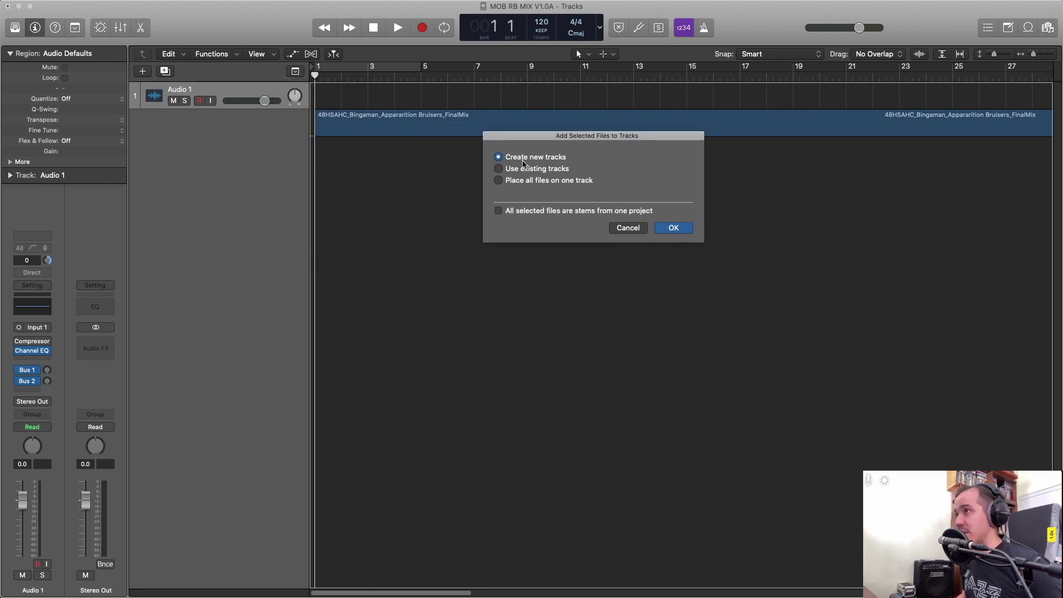
pyautogui.press('Return')
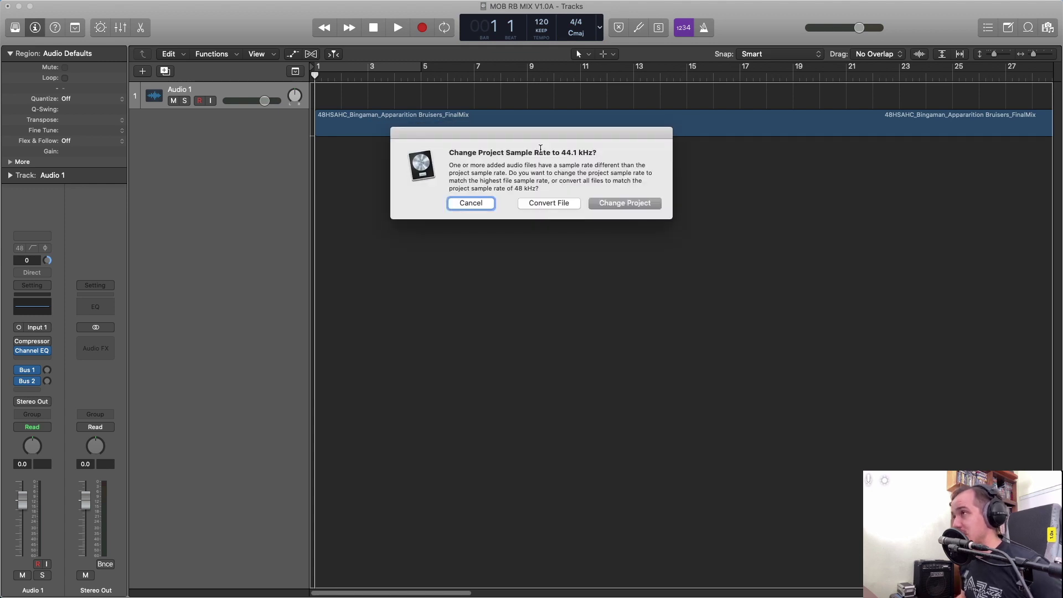
pyautogui.moveTo(563, 152); pyautogui.dragTo(592, 160)
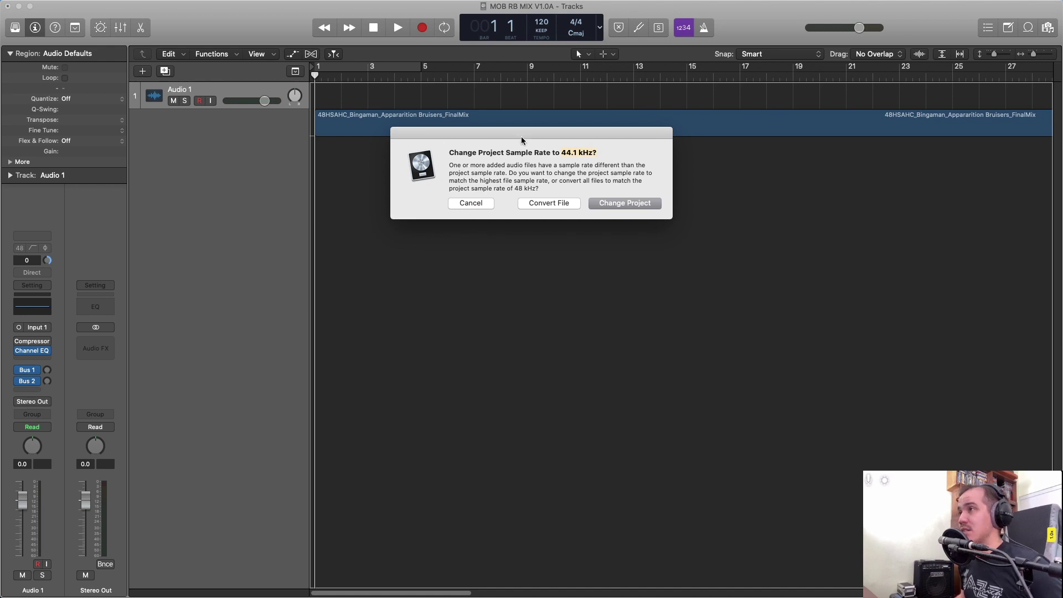
pyautogui.moveTo(521, 139)
pyautogui.mouseDown()
pyautogui.moveTo(555, 174)
pyautogui.moveTo(538, 150)
pyautogui.mouseUp()
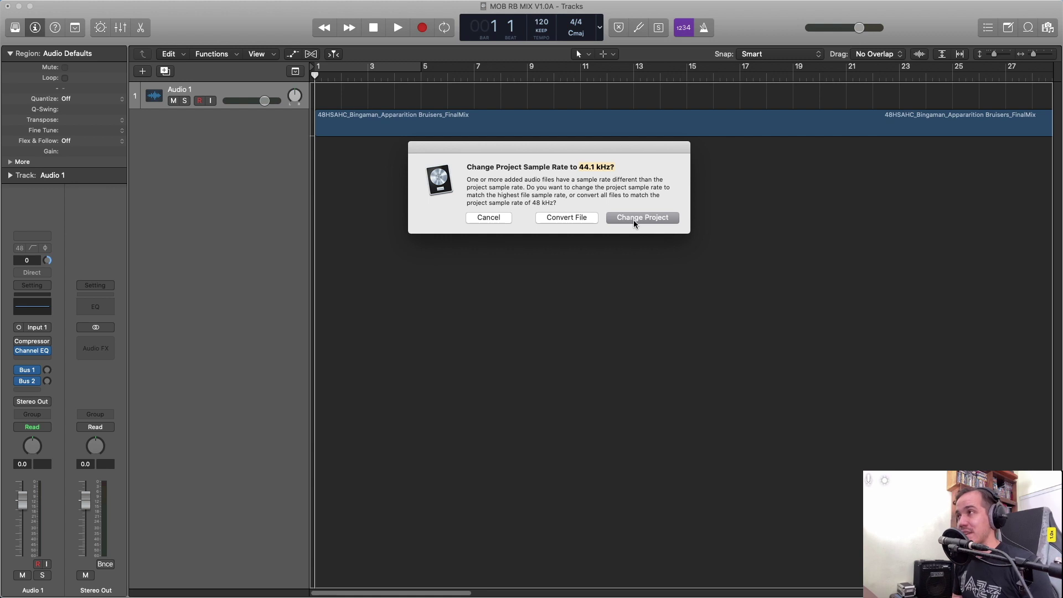
pyautogui.click(565, 217)
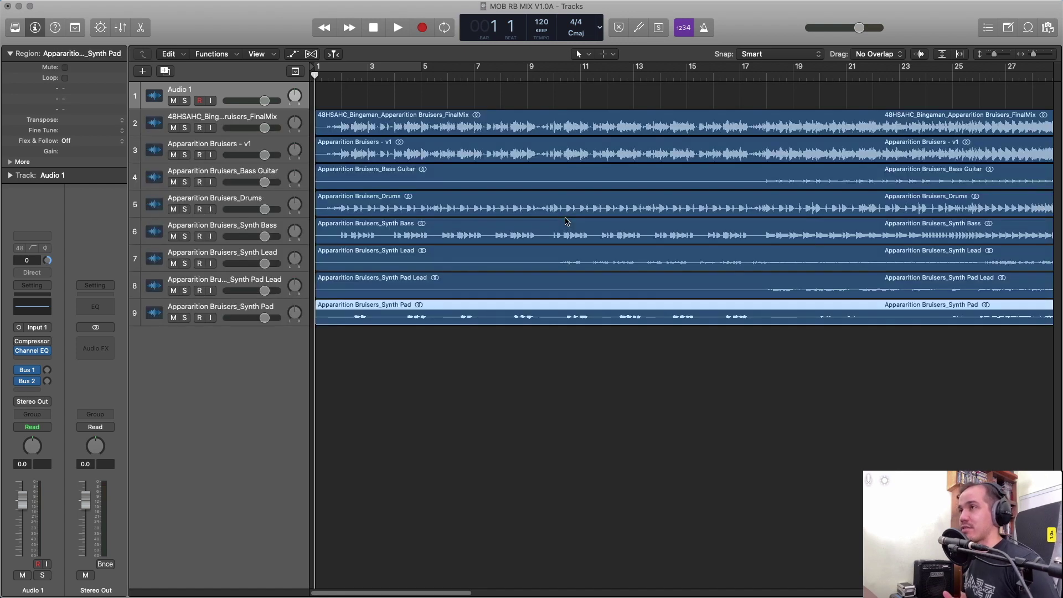
# Delete the empty Audio 1 track and select the region on the v1 reference mix track.
pyautogui.click(241, 90)
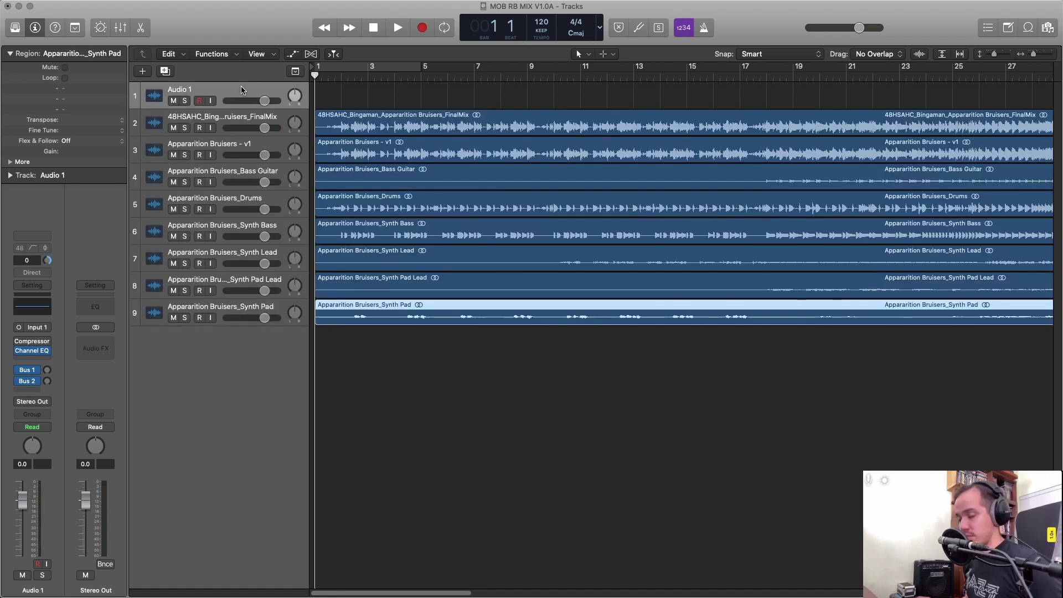
pyautogui.press('super+BackSpace')
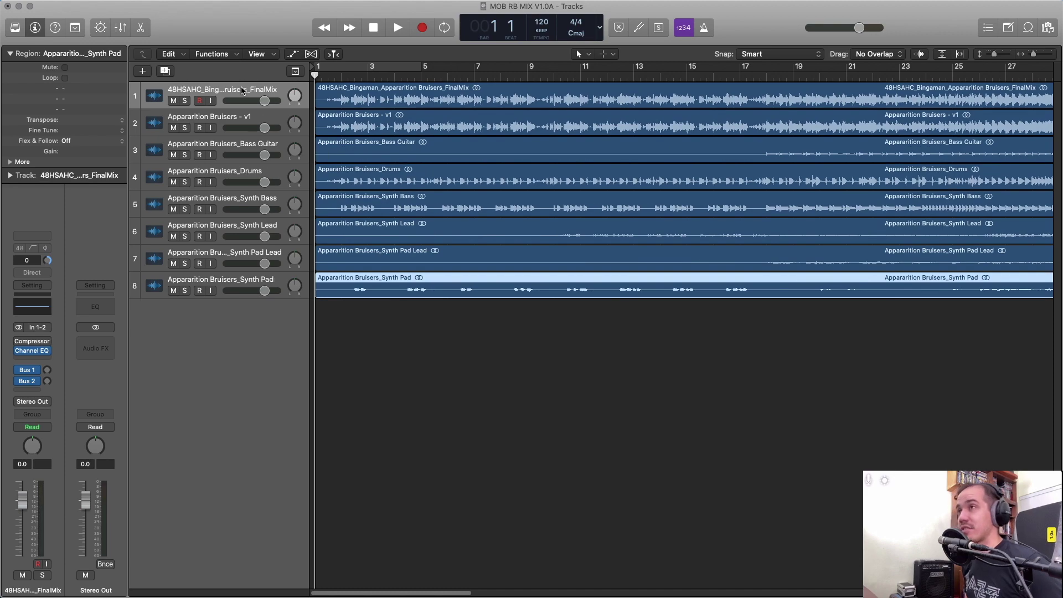
pyautogui.click(476, 126)
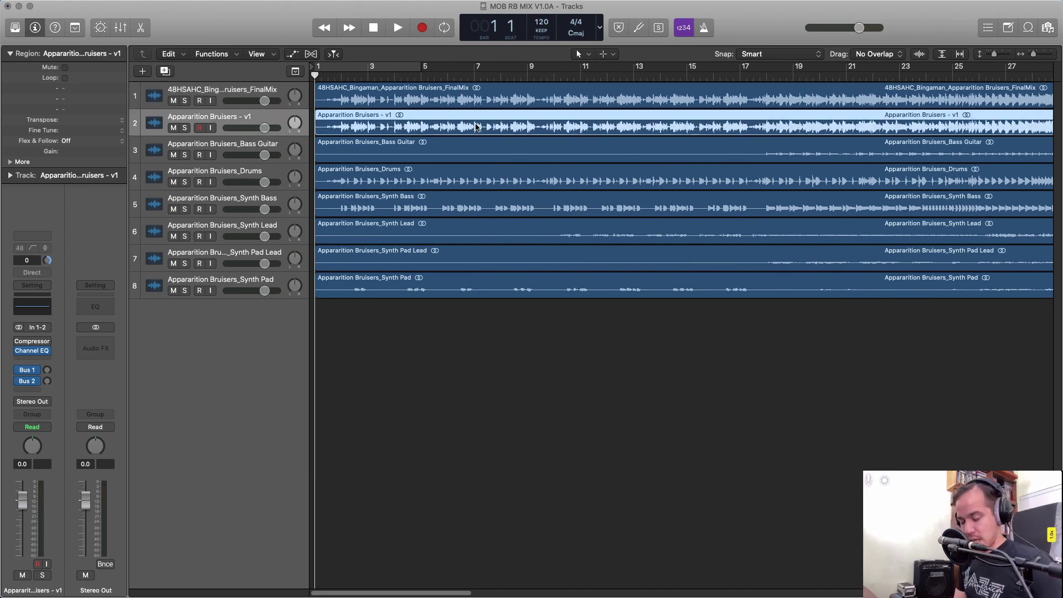
# Mute the v1 reference mix region and move its track above the FinalMix track.
pyautogui.hotkey('ctrl', 'm')
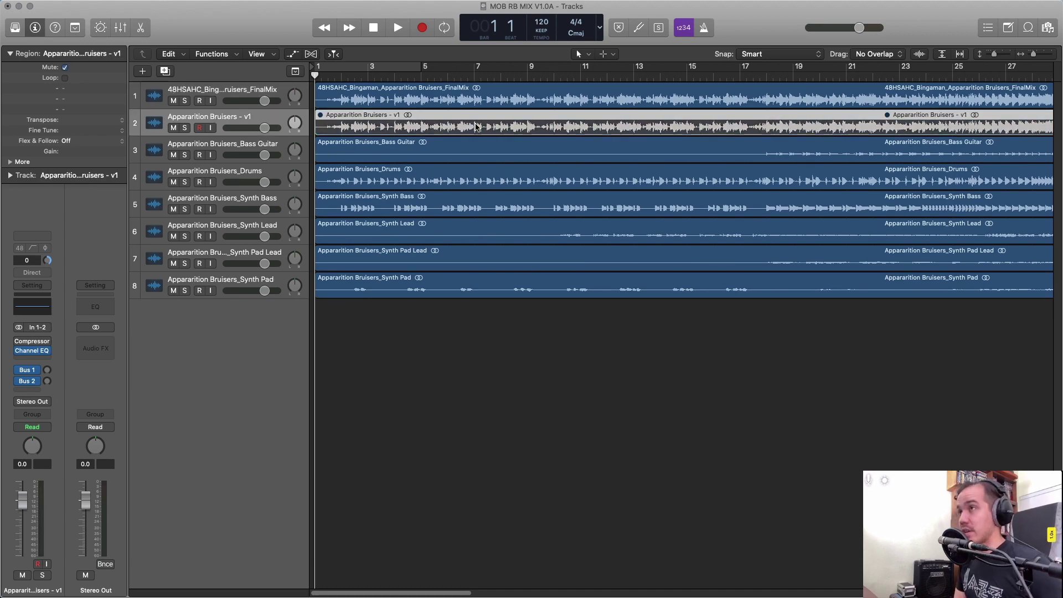
pyautogui.moveTo(258, 115); pyautogui.dragTo(257, 90)
# Solo the FinalMix reference region and turn on cycle playback over its full length.
pyautogui.click(477, 128)
pyautogui.click(463, 121)
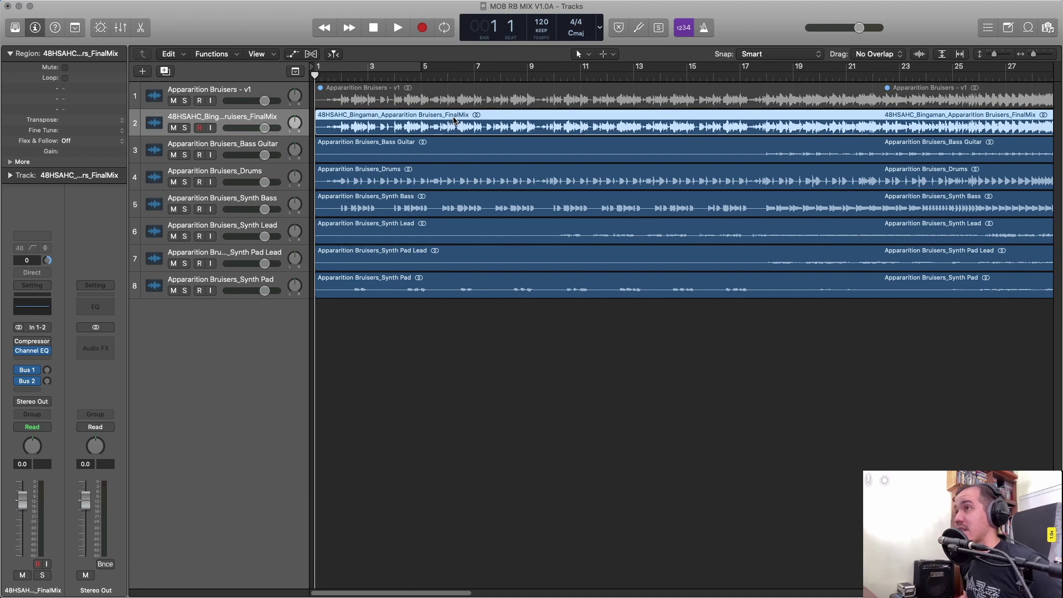
pyautogui.hotkey('ctrl', 's')
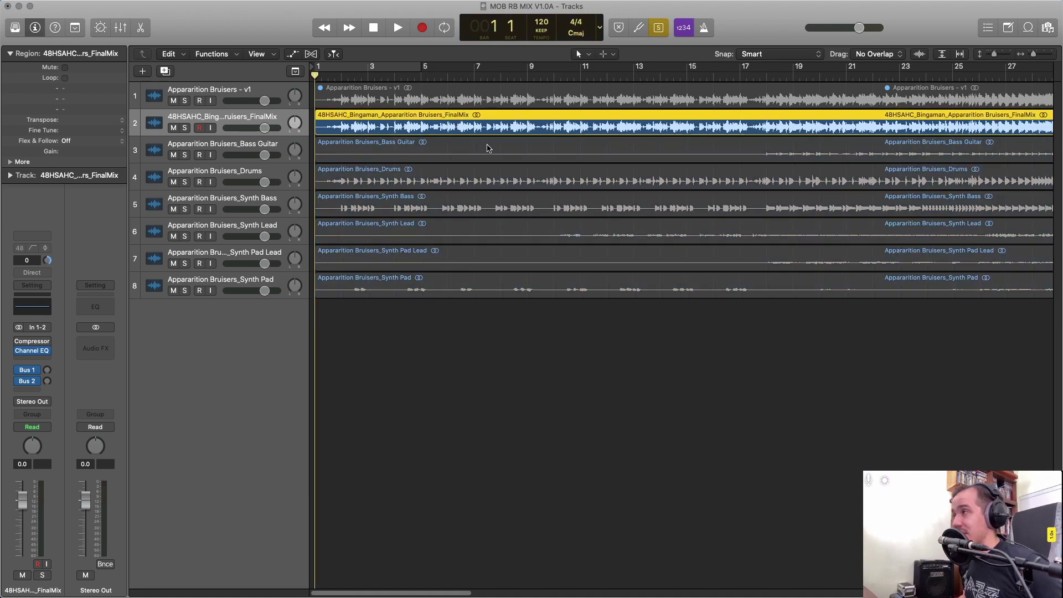
pyautogui.press('c')
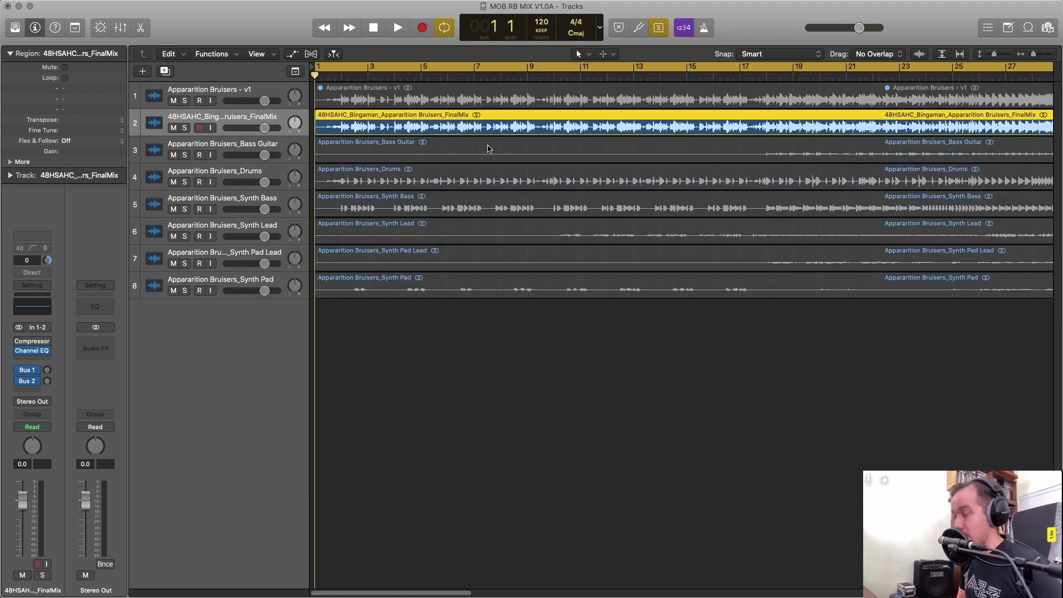
pyautogui.press('cmd+Left')
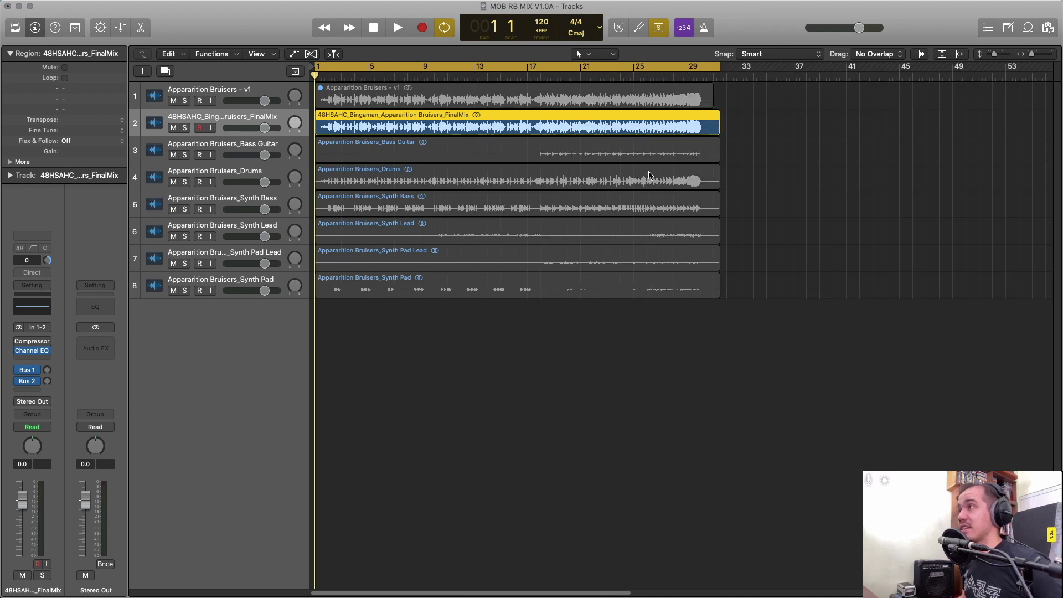
# Play the soloed FinalMix reference through to its end and check its levels in the Mixer.
pyautogui.press('space')
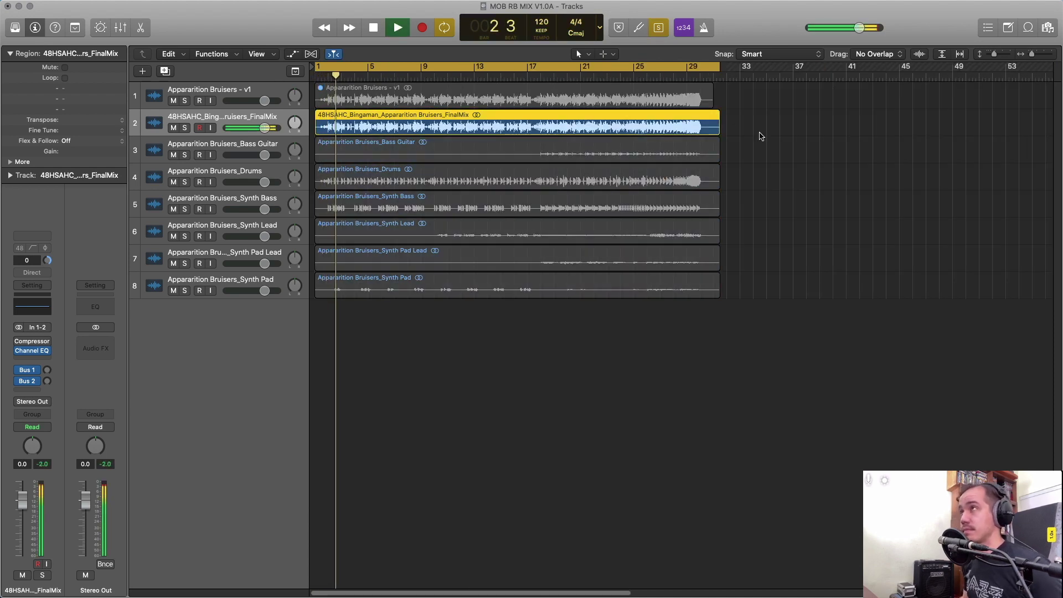
pyautogui.press('x')
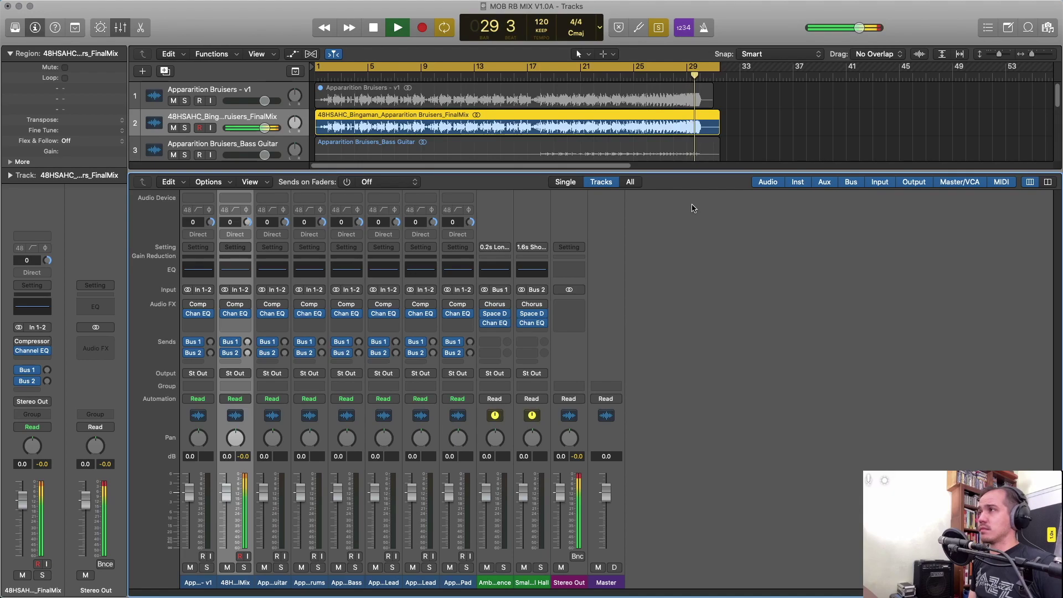
pyautogui.press('space')
pyautogui.press('x')
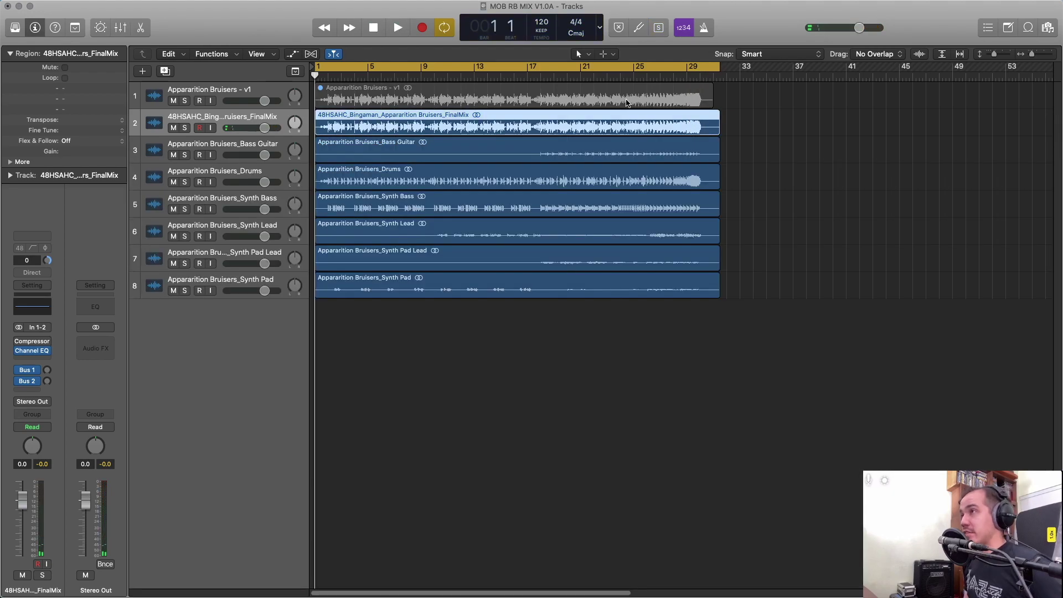
# Solo the six stem regions from Bass Guitar to Synth Pad and increase the track heights.
pyautogui.moveTo(529, 394); pyautogui.dragTo(596, 160)
pyautogui.hotkey('ctrl', 's')
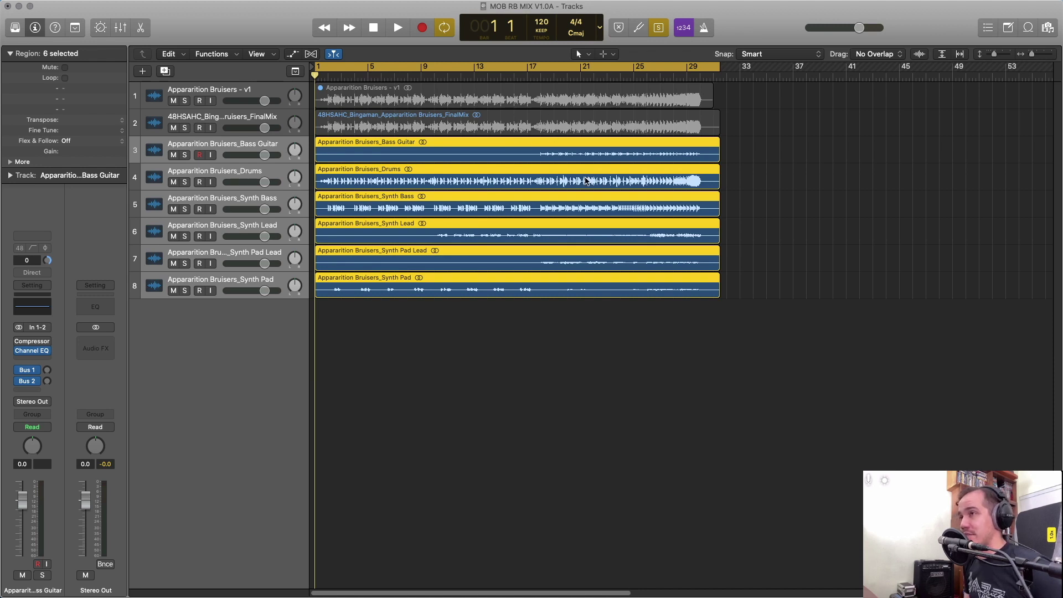
pyautogui.press('cmd+Down')
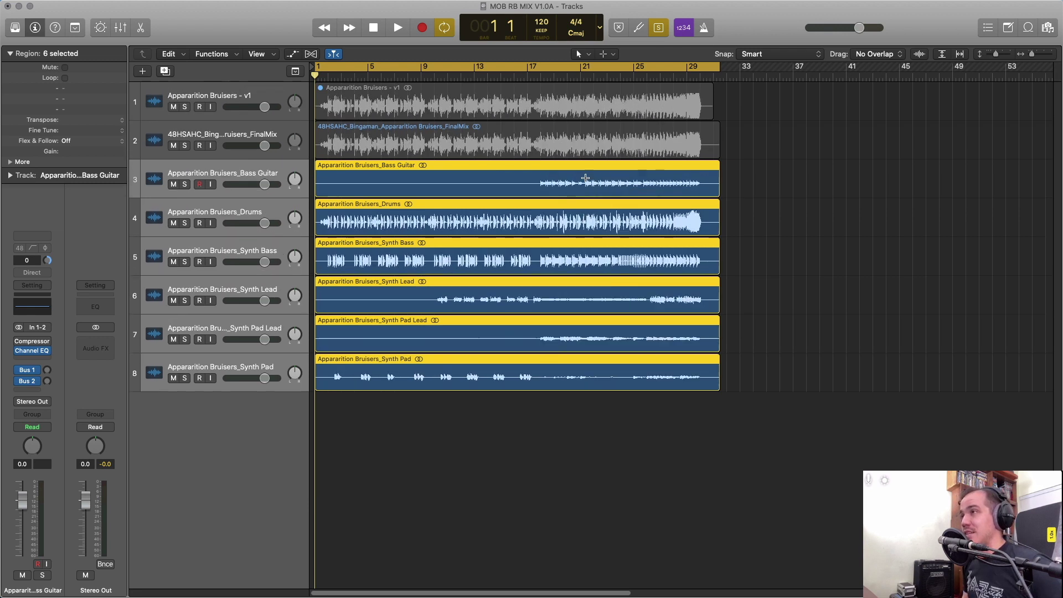
pyautogui.press('cmd+Right')
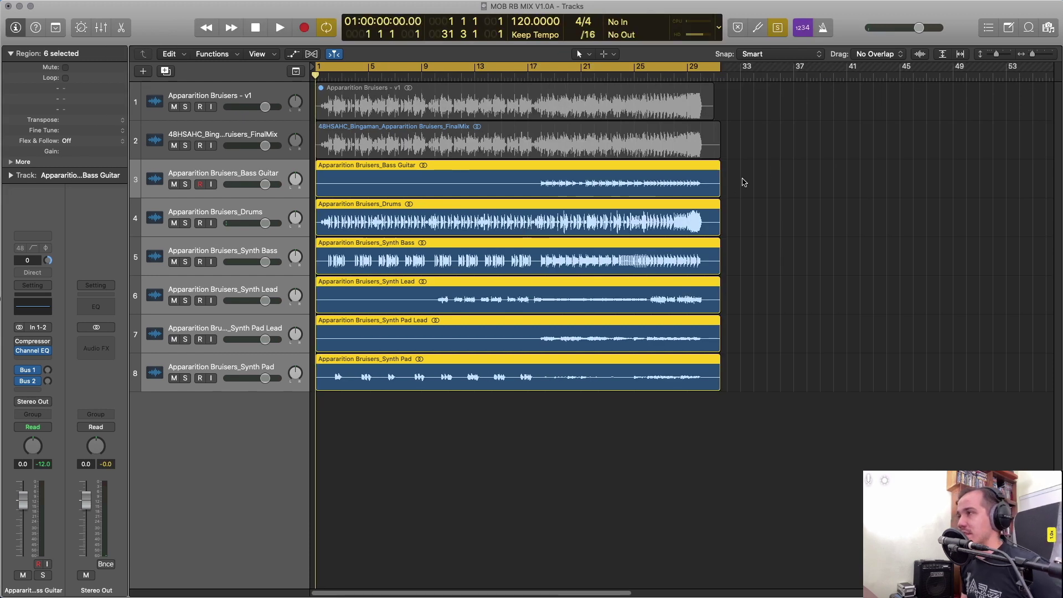
# Switch the solo to the FinalMix region at bar 16, and back to the six stem regions at bar 1.
pyautogui.moveTo(765, 171); pyautogui.dragTo(605, 423)
pyautogui.click(777, 125)
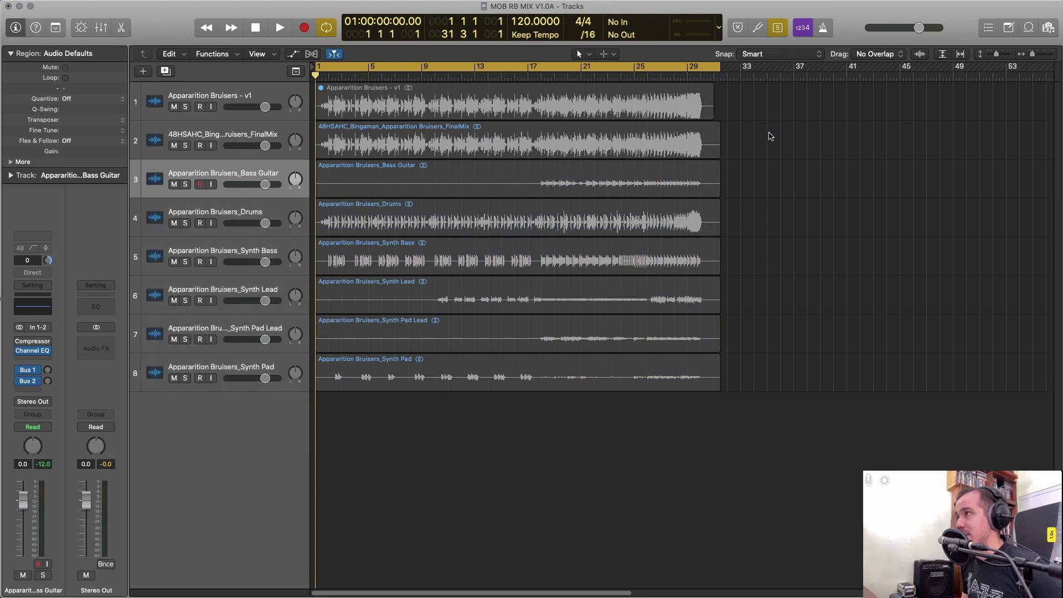
pyautogui.moveTo(769, 134); pyautogui.dragTo(606, 139)
pyautogui.click(515, 78)
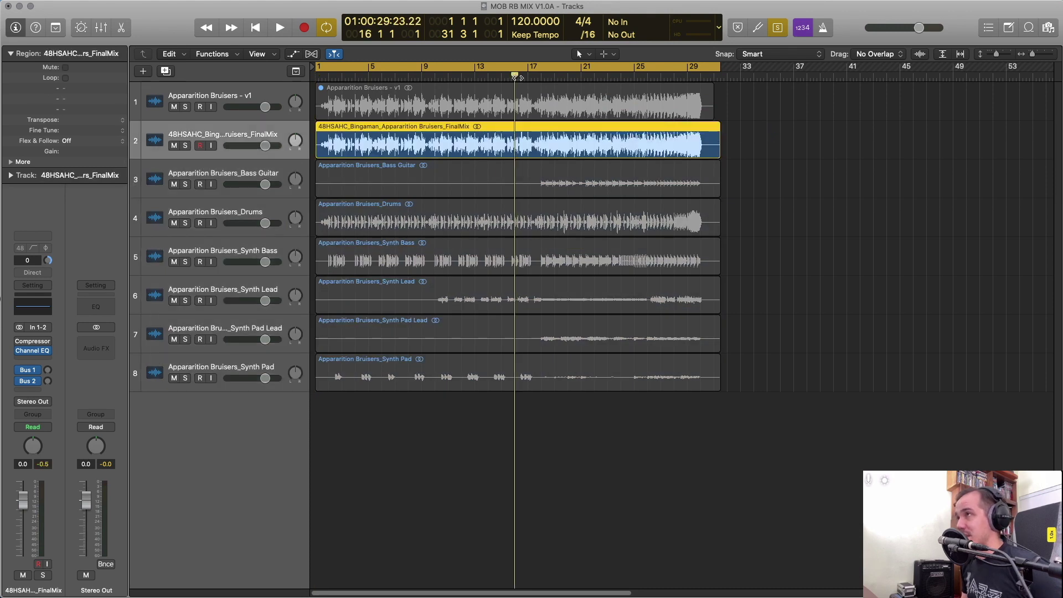
pyautogui.moveTo(835, 172); pyautogui.dragTo(463, 414)
pyautogui.press('Return')
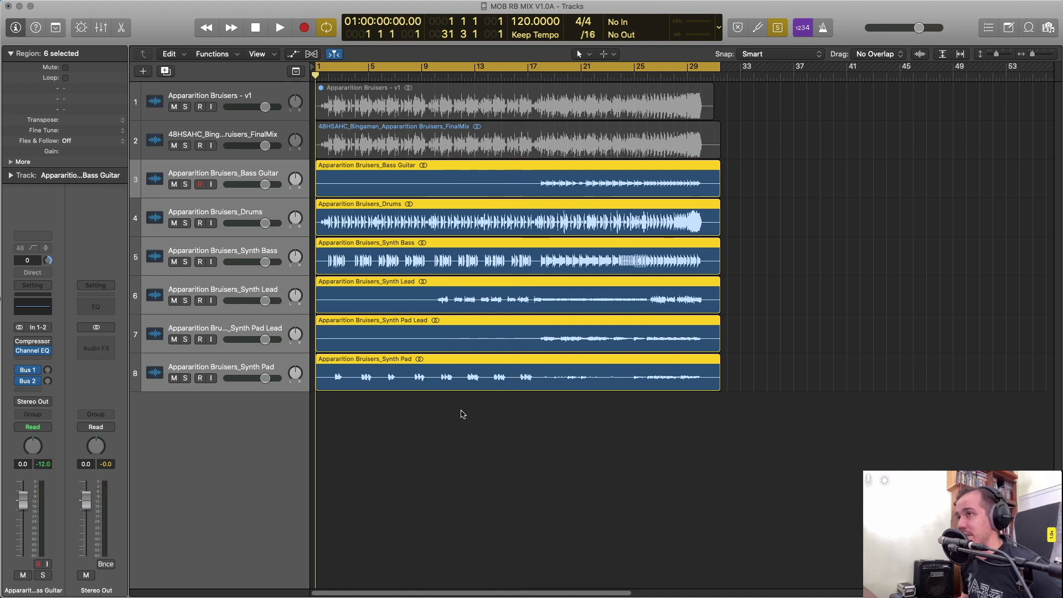
# Play the six soloed stems to the end while checking their levels in the Mixer, and stop with solo off.
pyautogui.press('space')
pyautogui.press('super+Right')
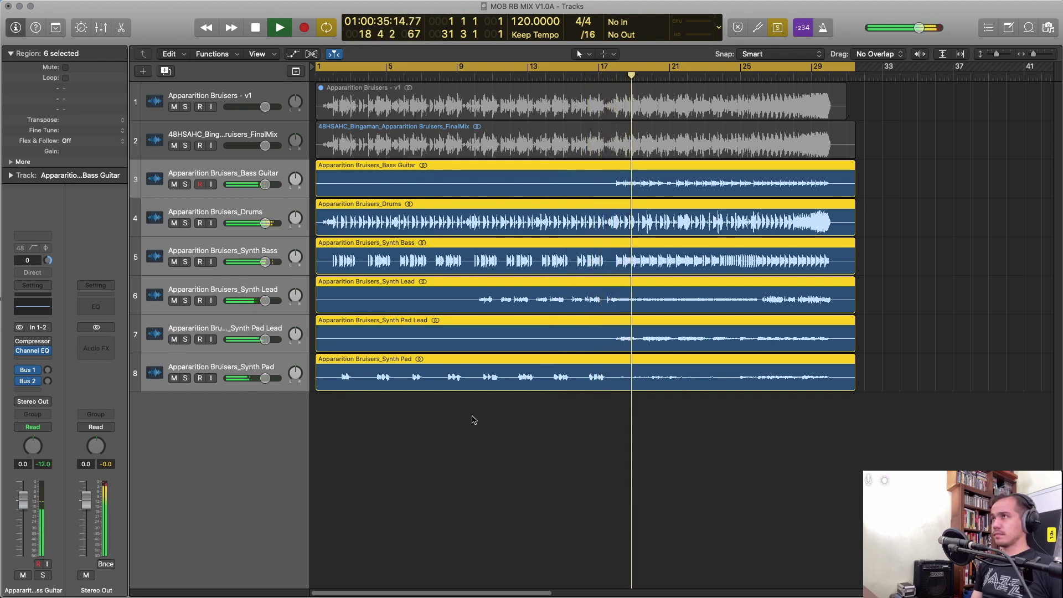
pyautogui.press('x')
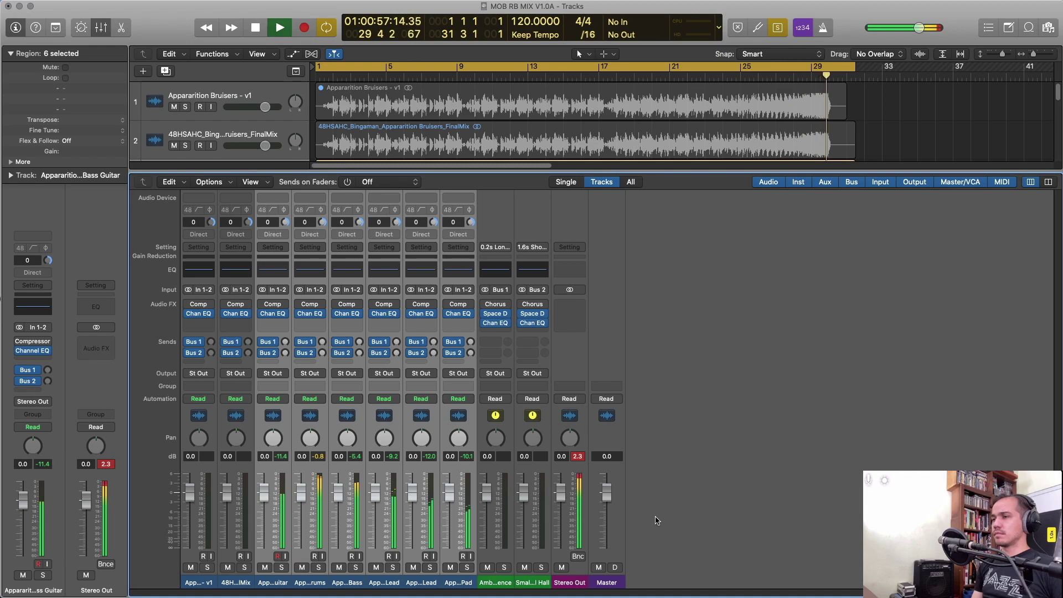
pyautogui.press('x')
pyautogui.press('space')
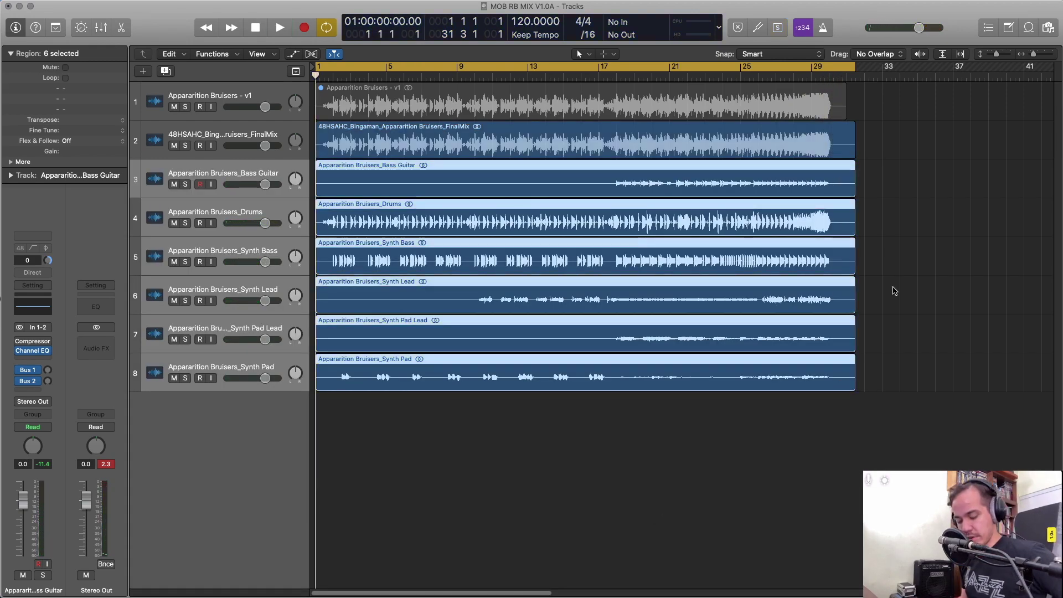
# Clear the peak level readings of all channel strips in the Mixer.
pyautogui.press('x')
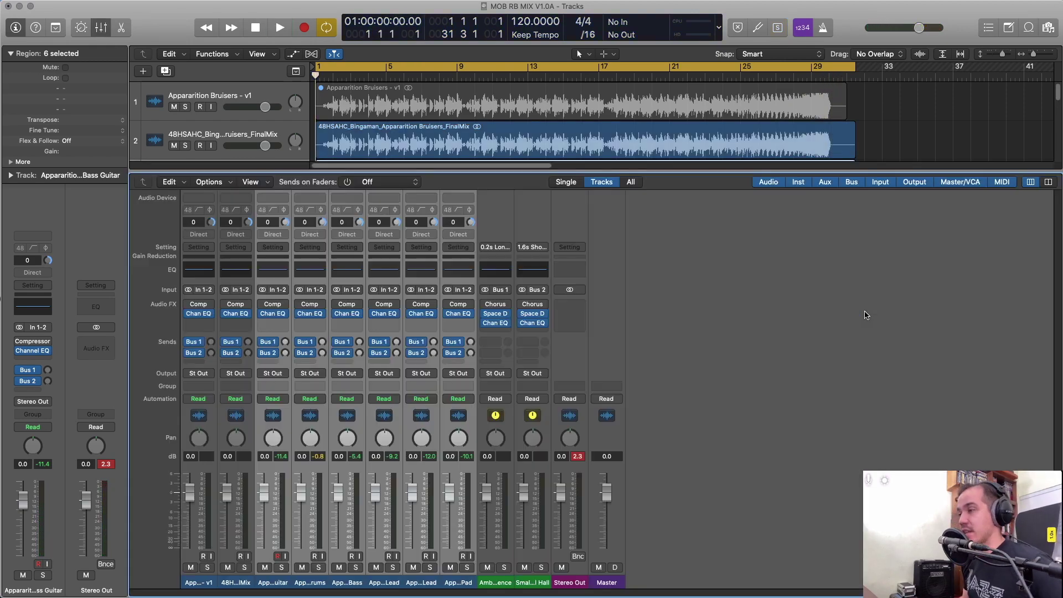
pyautogui.click(578, 457)
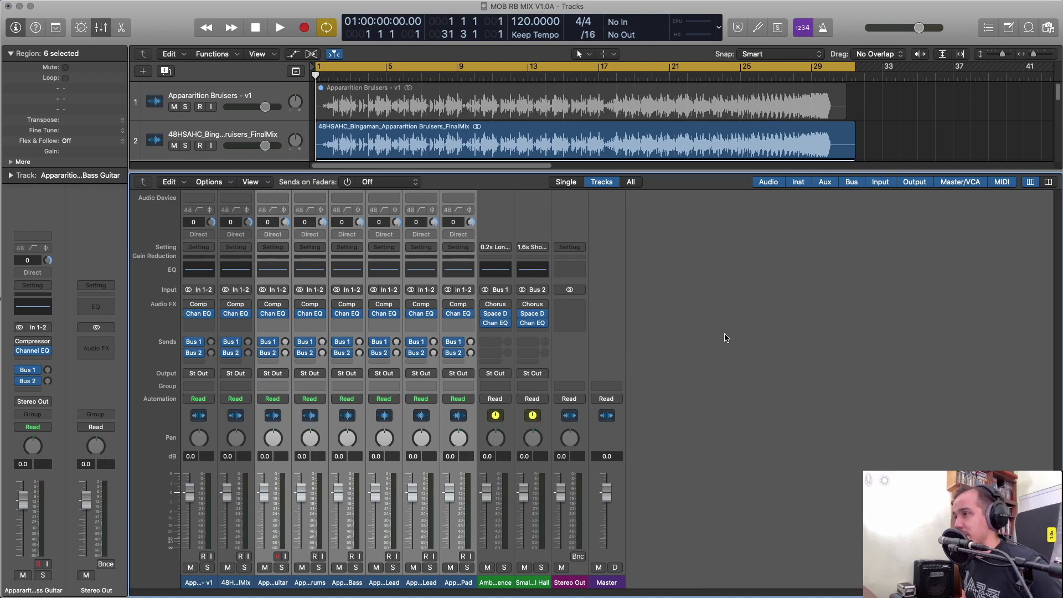
pyautogui.press('x')
# Select the six stem regions and enlarge their waveforms to examine the silence before the audio starts.
pyautogui.moveTo(533, 463); pyautogui.dragTo(739, 191)
pyautogui.click(891, 172)
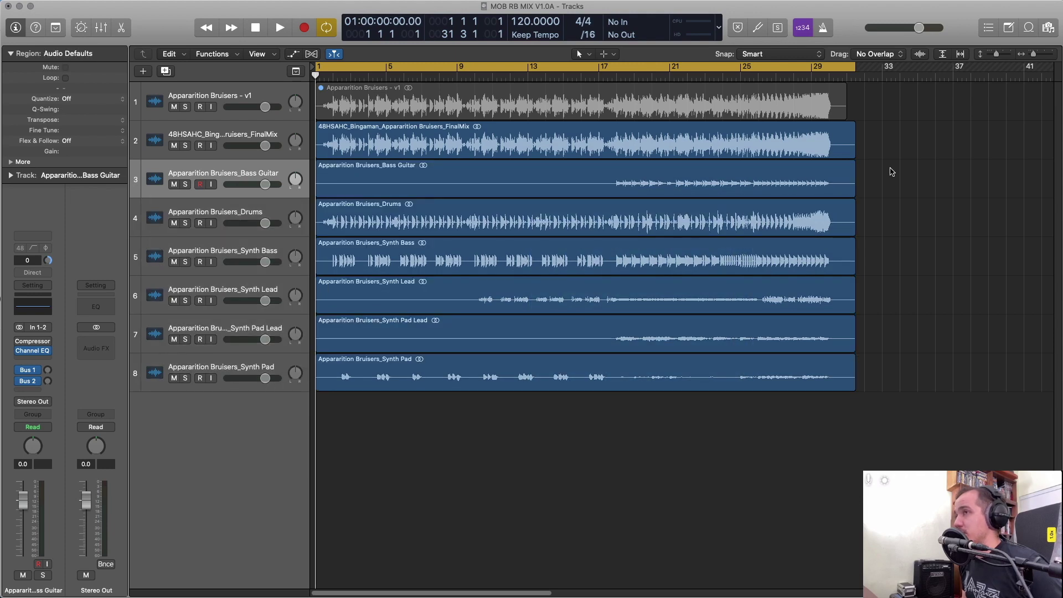
pyautogui.press('super+Right')
pyautogui.press('super+Right')
pyautogui.press('super+Right')
pyautogui.press('super+Right')
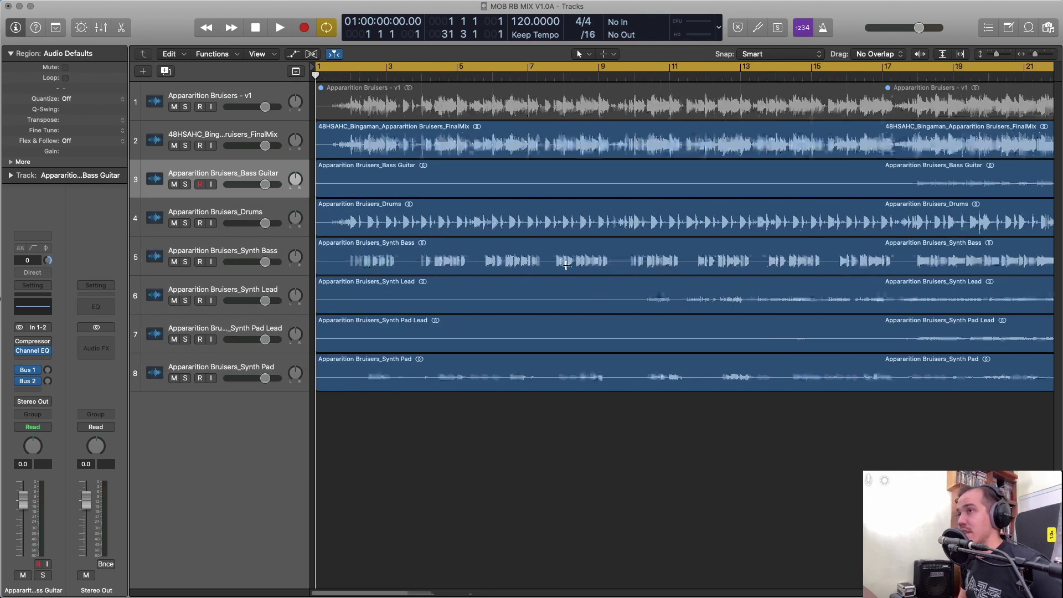
pyautogui.moveTo(392, 440); pyautogui.dragTo(376, 177)
pyautogui.press('super+Right')
pyautogui.press('super+Right')
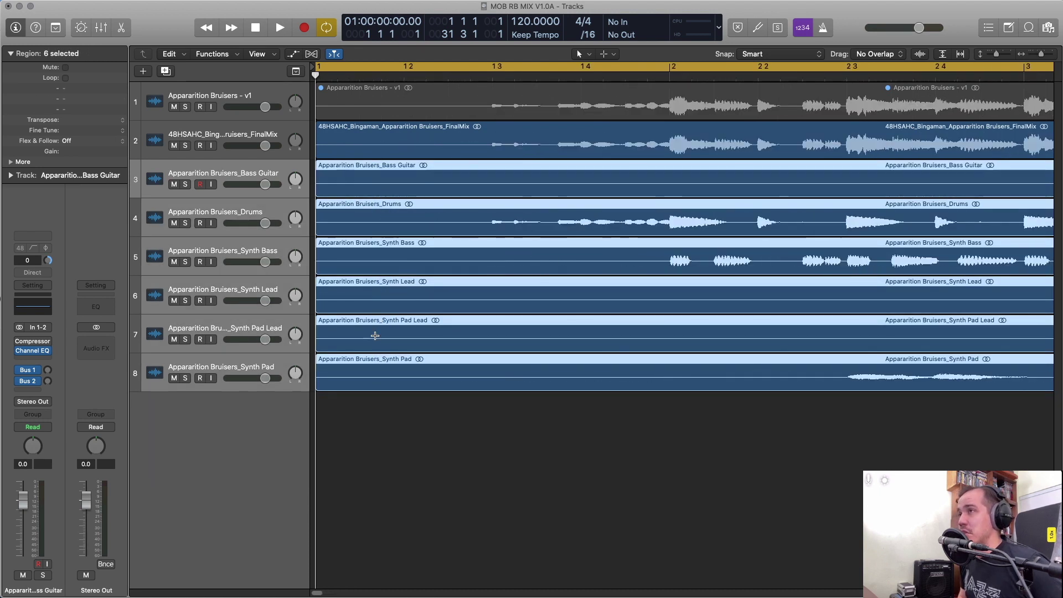
pyautogui.click(918, 54)
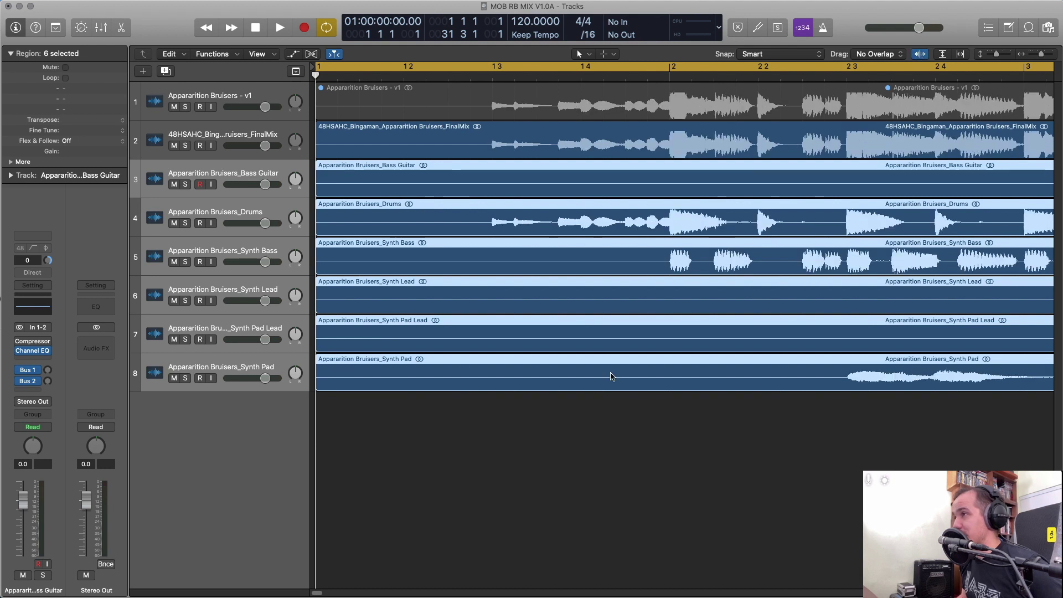
# Add a fade-in about one and a half beats long to the FinalMix and six stem regions with the Fade tool.
pyautogui.moveTo(433, 420); pyautogui.dragTo(421, 144)
pyautogui.press('t')
pyautogui.press('a')
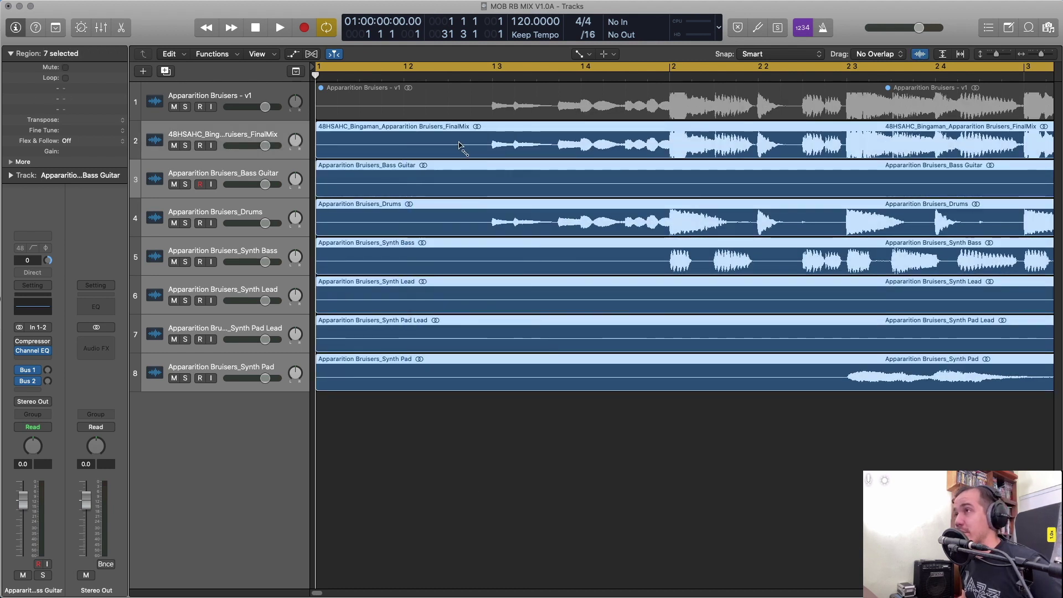
pyautogui.moveTo(319, 333); pyautogui.dragTo(432, 333)
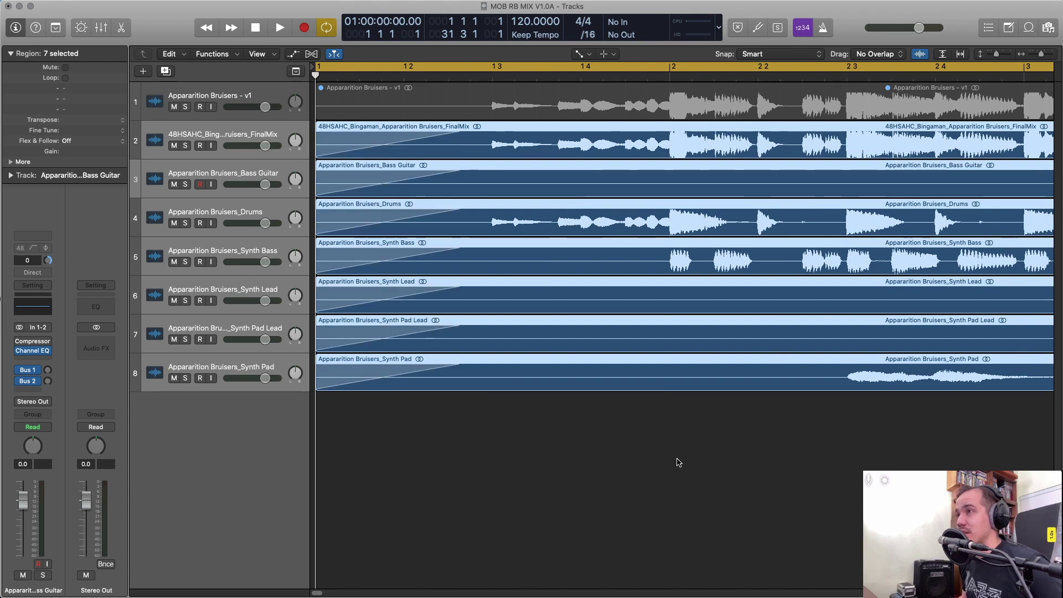
# Fade out the seven selected regions from about bar 30 beat 2, after the last audio, to their ends.
pyautogui.press('super+Left')
pyautogui.press('super+Left')
pyautogui.press('super+Left')
pyautogui.press('super+Left')
pyautogui.press('super+Left')
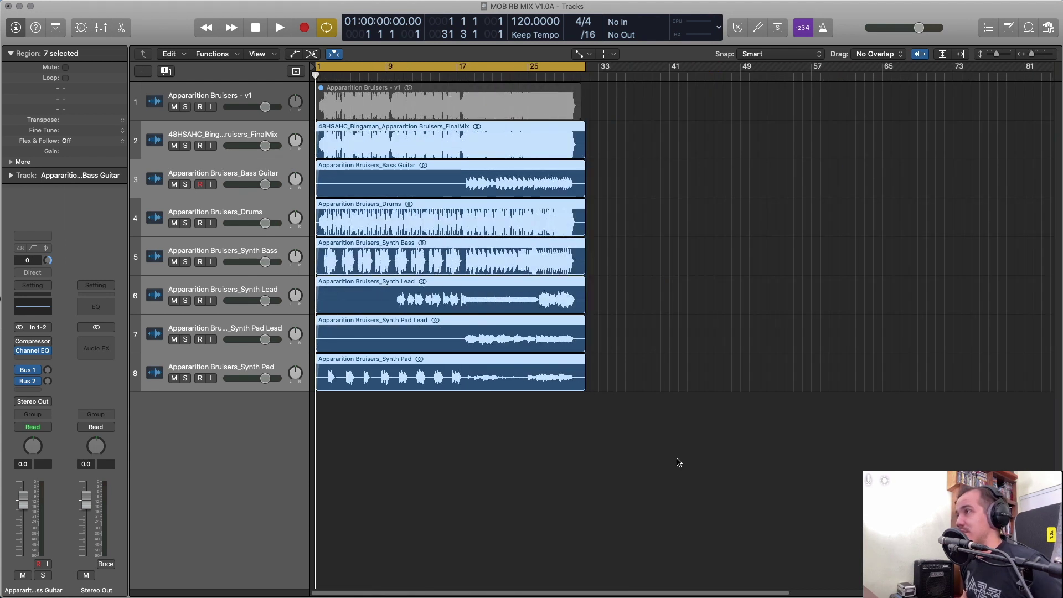
pyautogui.press('super+Right')
pyautogui.press('super+Right')
pyautogui.hscroll(10, 540, 398)
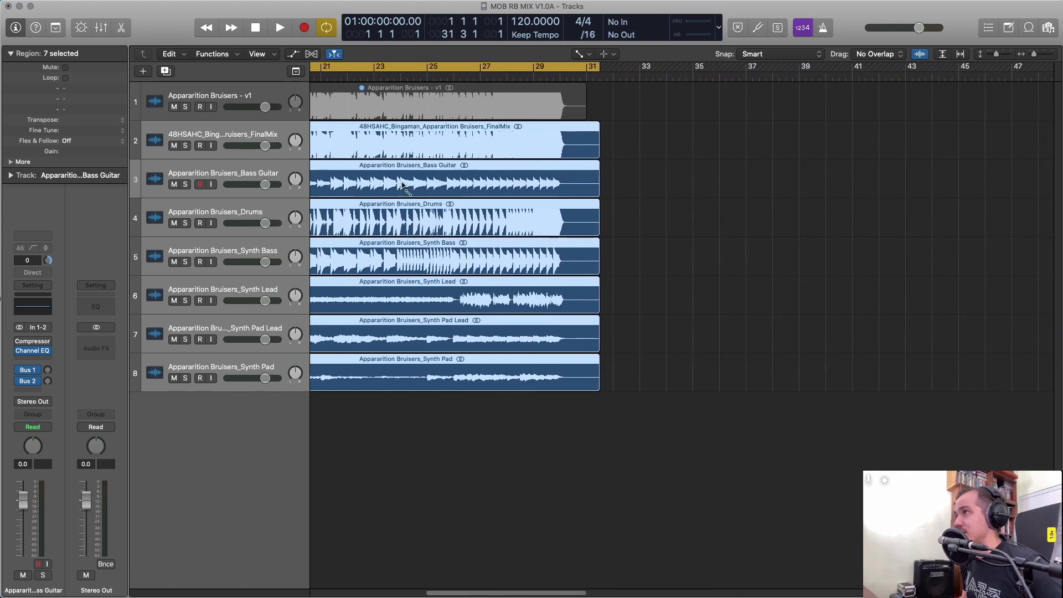
pyautogui.click(567, 78)
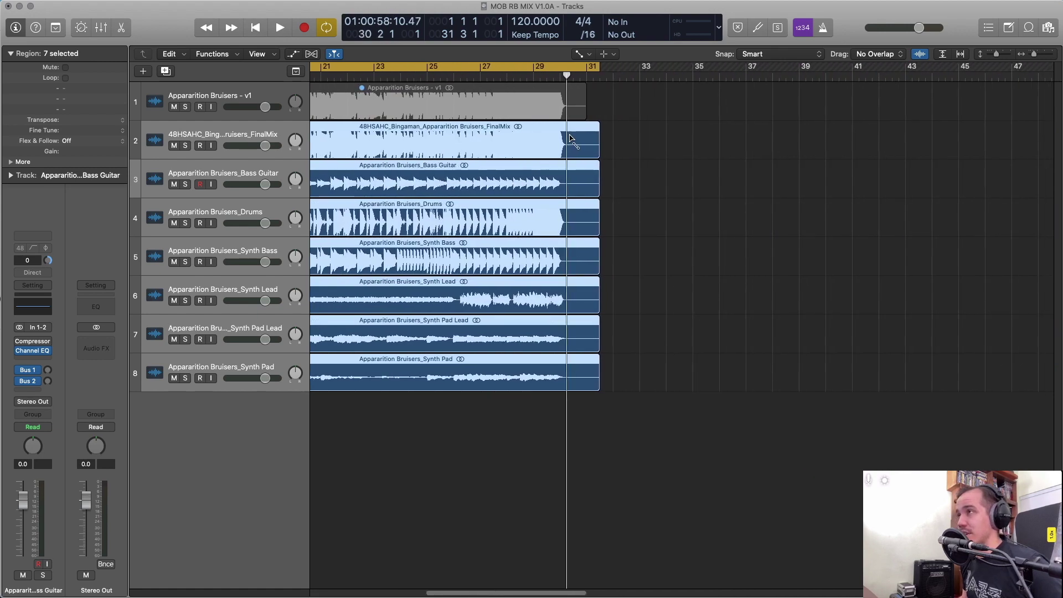
pyautogui.moveTo(607, 211); pyautogui.dragTo(601, 204)
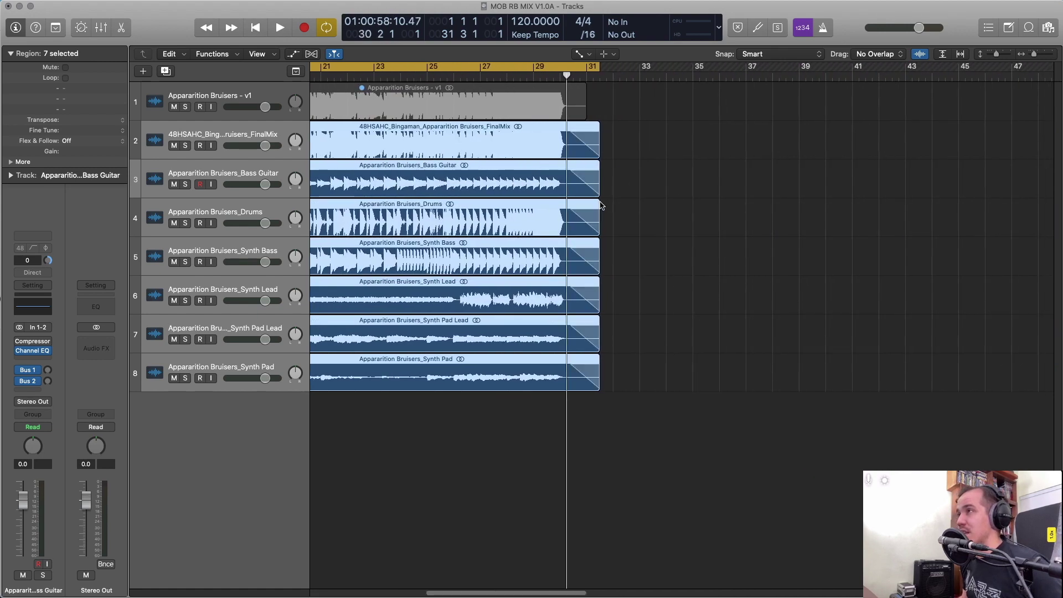
# Examine the fade-outs at the ends of the regions and return the playhead to the project start.
pyautogui.press('super+Right')
pyautogui.press('super+Right')
pyautogui.press('super+Right')
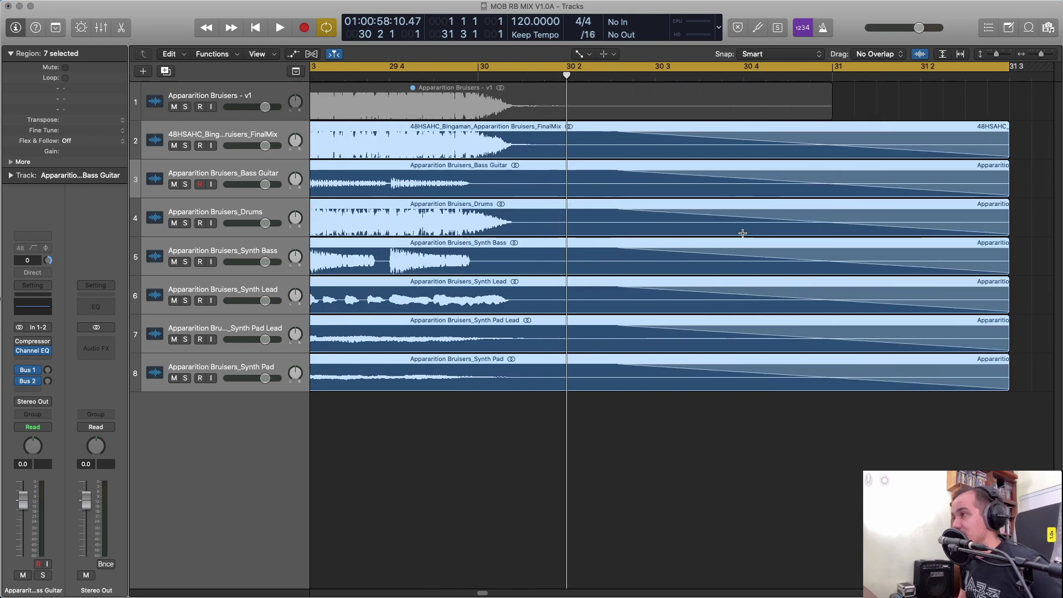
pyautogui.press('super+Left')
pyautogui.press('super+Left')
pyautogui.press('super+Left')
pyautogui.press('super+Left')
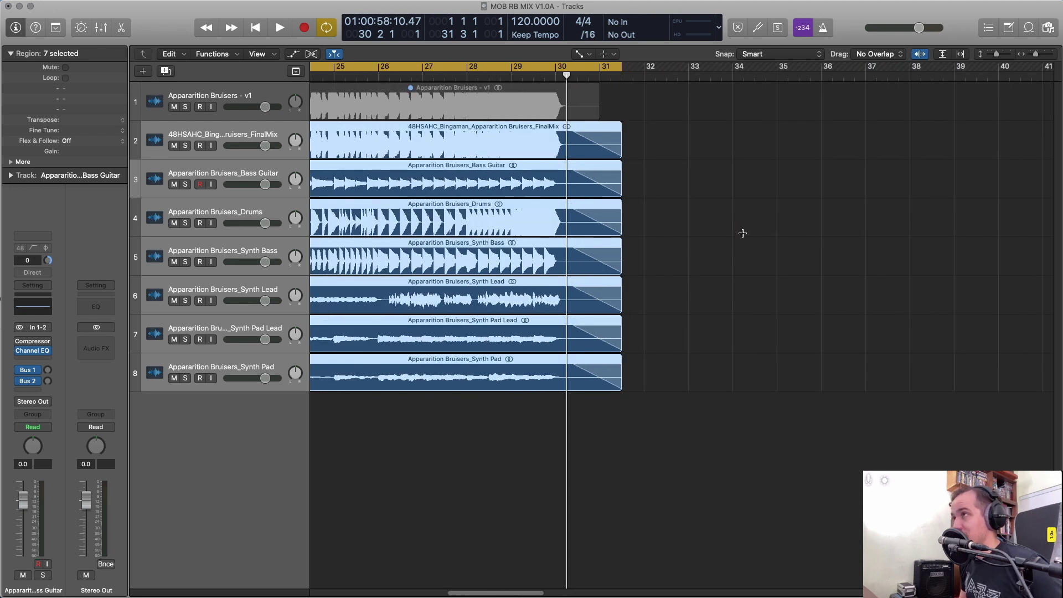
pyautogui.press('Return')
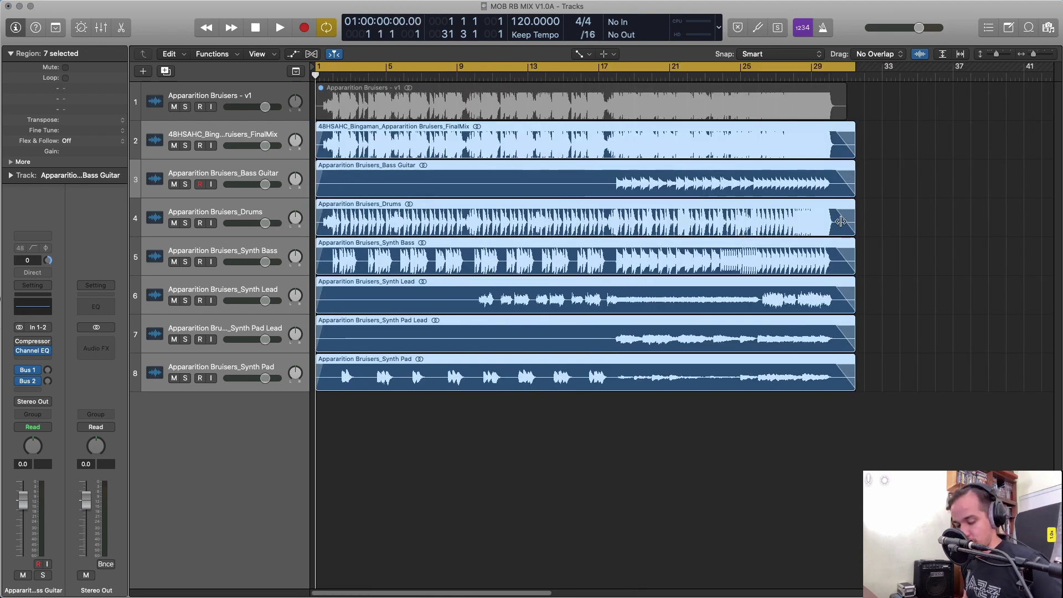
# Turn off cycle playback and clear the region selection.
pyautogui.press('c')
pyautogui.moveTo(1060, 359)
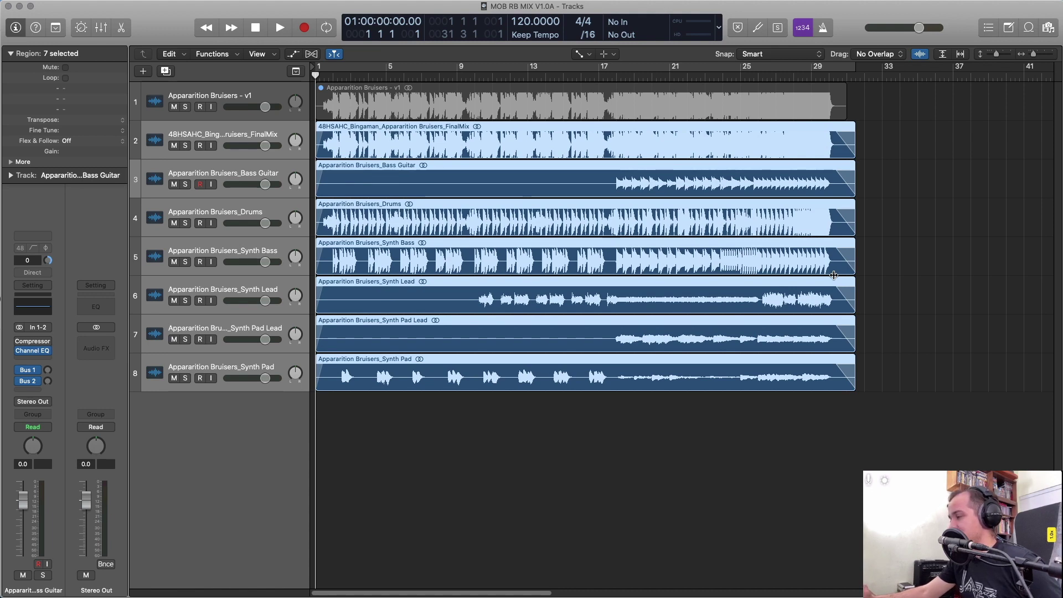
pyautogui.click(1043, 169)
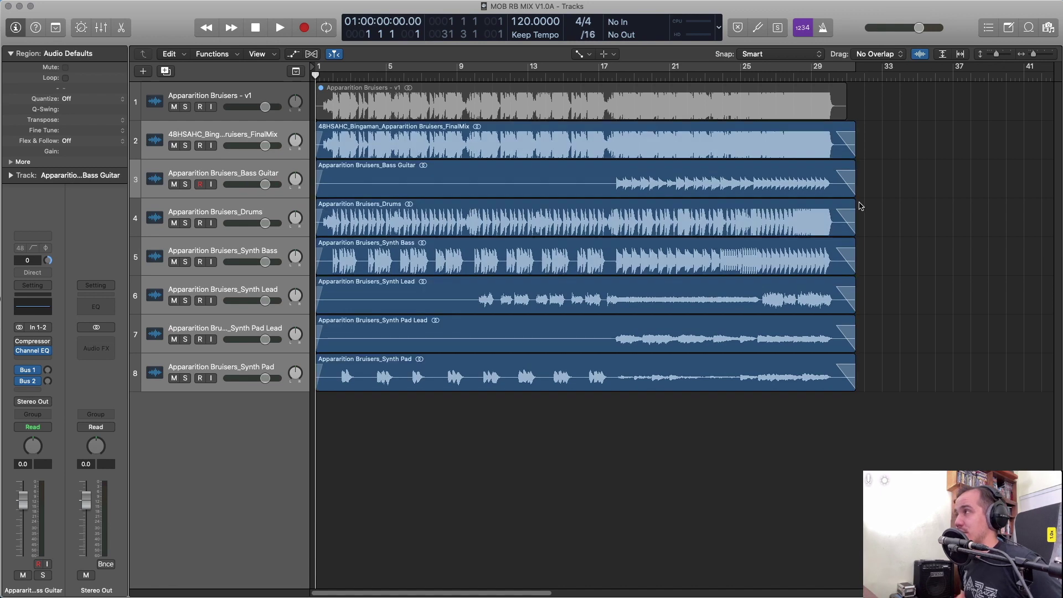
# Switch from the Fade tool back to the Pointer tool and mute the 48HSAHC FinalMix region.
pyautogui.click(764, 138)
pyautogui.press('t')
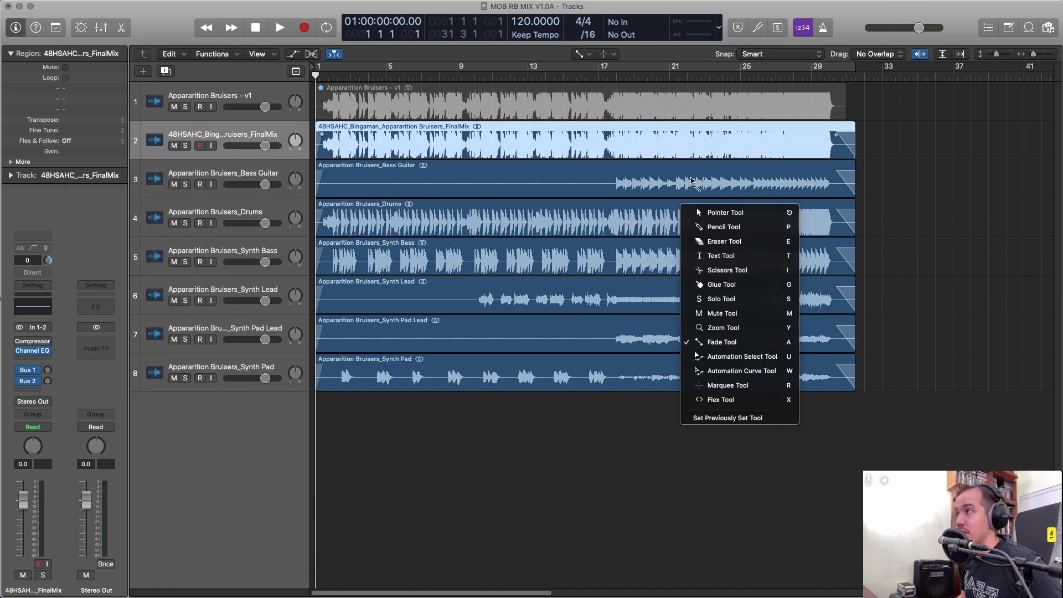
pyautogui.press('t')
pyautogui.moveTo(978, 194); pyautogui.dragTo(779, 441)
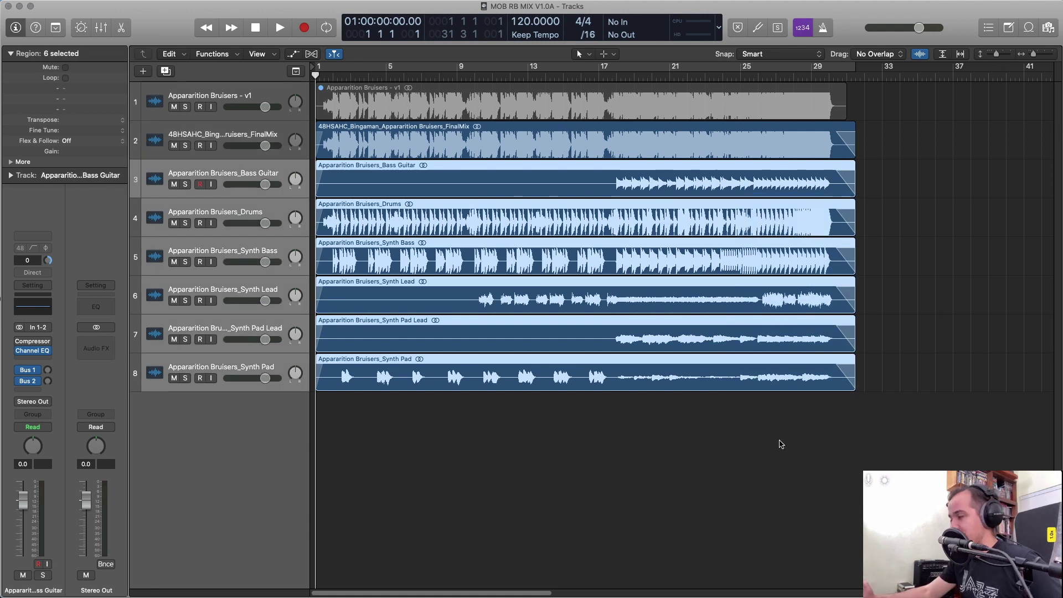
pyautogui.click(629, 151)
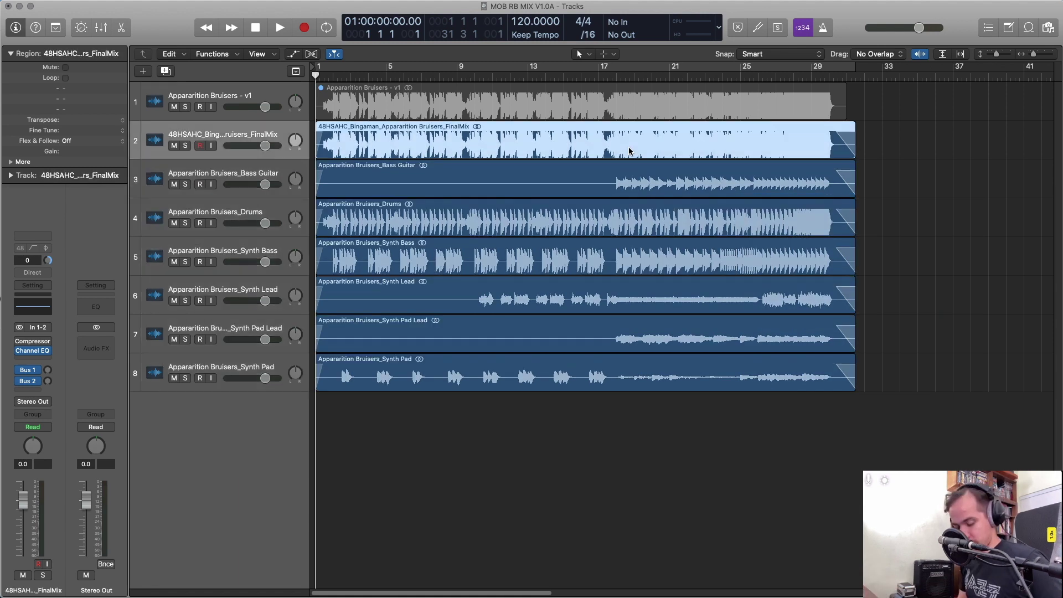
pyautogui.hotkey('ctrl', 'm')
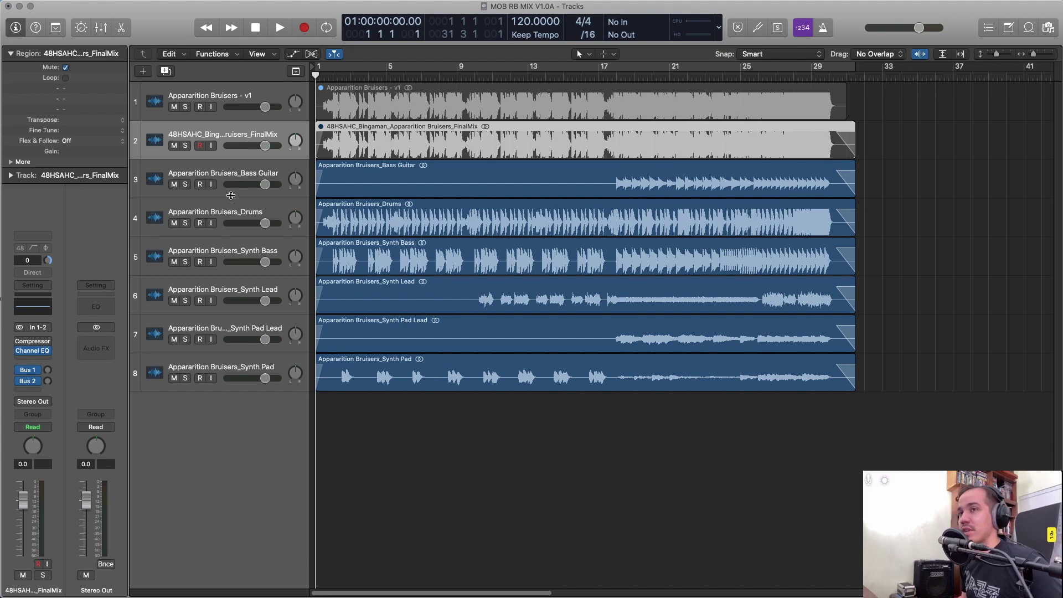
# Lower the faders of the six stem tracks, Bass Guitar through Synth Pad, together to -6.4 dB in the Mixer.
pyautogui.click(106, 342)
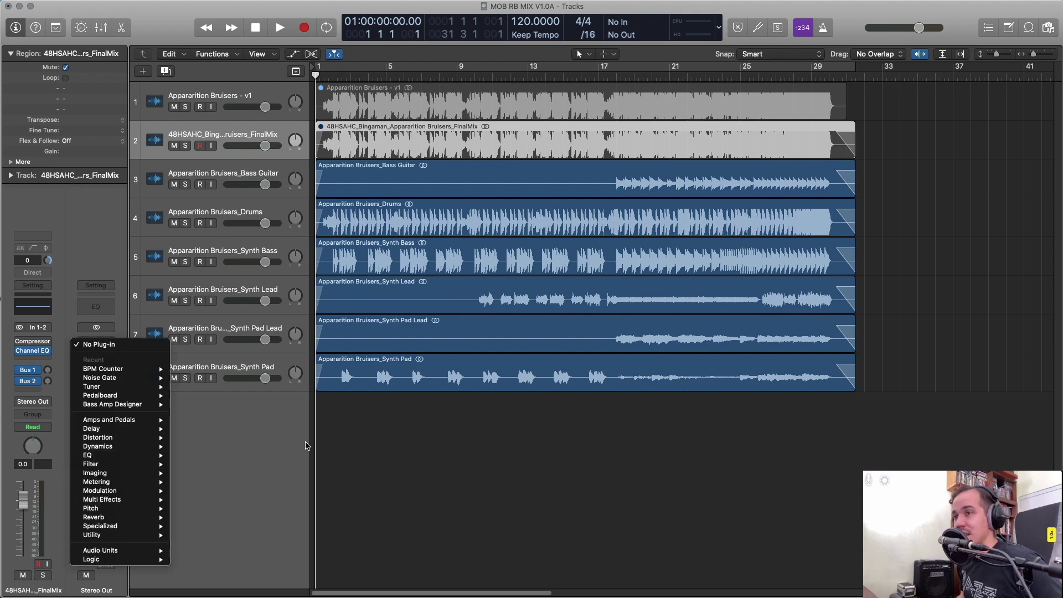
pyautogui.click(282, 437)
pyautogui.click(227, 360)
pyautogui.keyDown('shift'); pyautogui.click(227, 174); pyautogui.keyUp('shift')
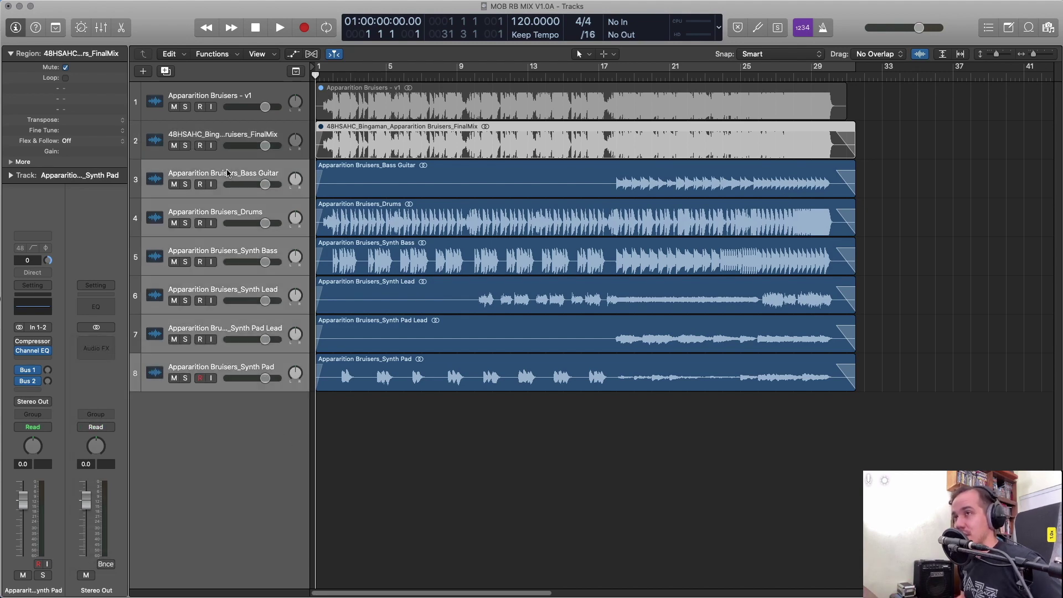
pyautogui.press('x')
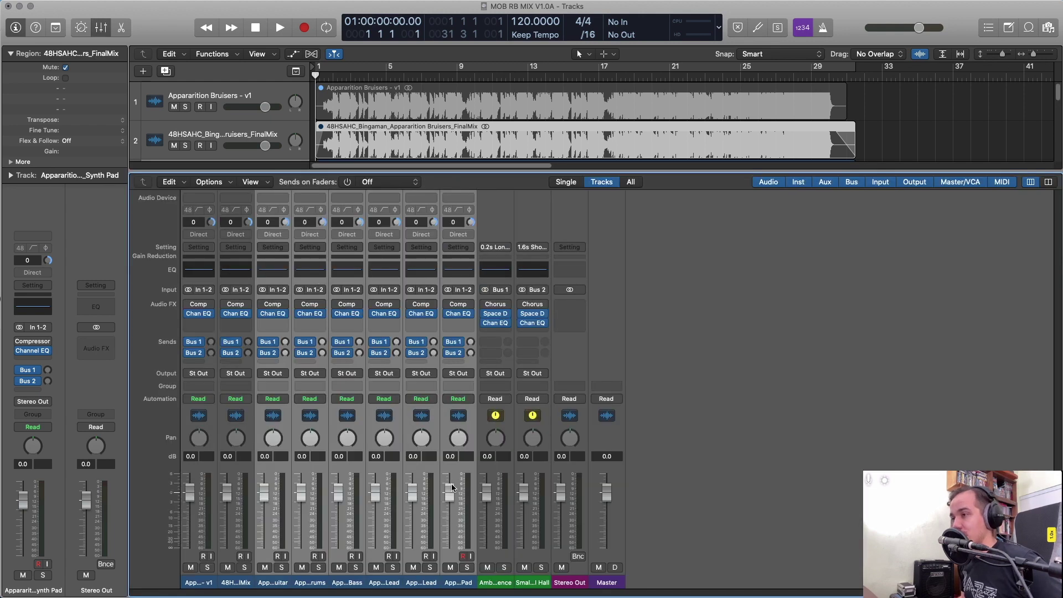
pyautogui.moveTo(452, 487); pyautogui.dragTo(451, 508)
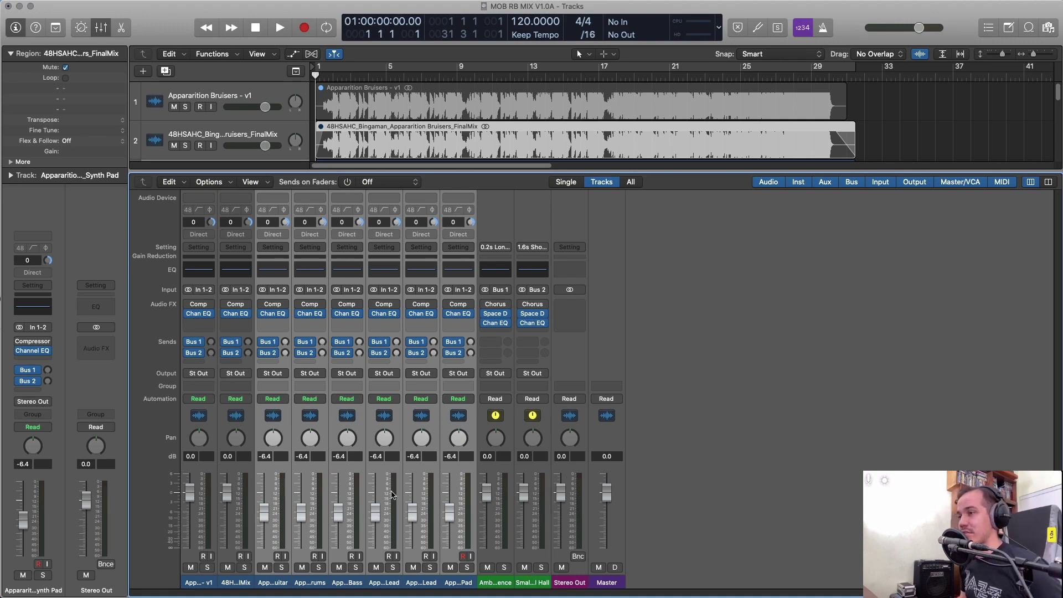
# Insert the stereo BPM Counter plug-in on the Stereo Out channel and move its window to the empty Mixer area.
pyautogui.click(570, 305)
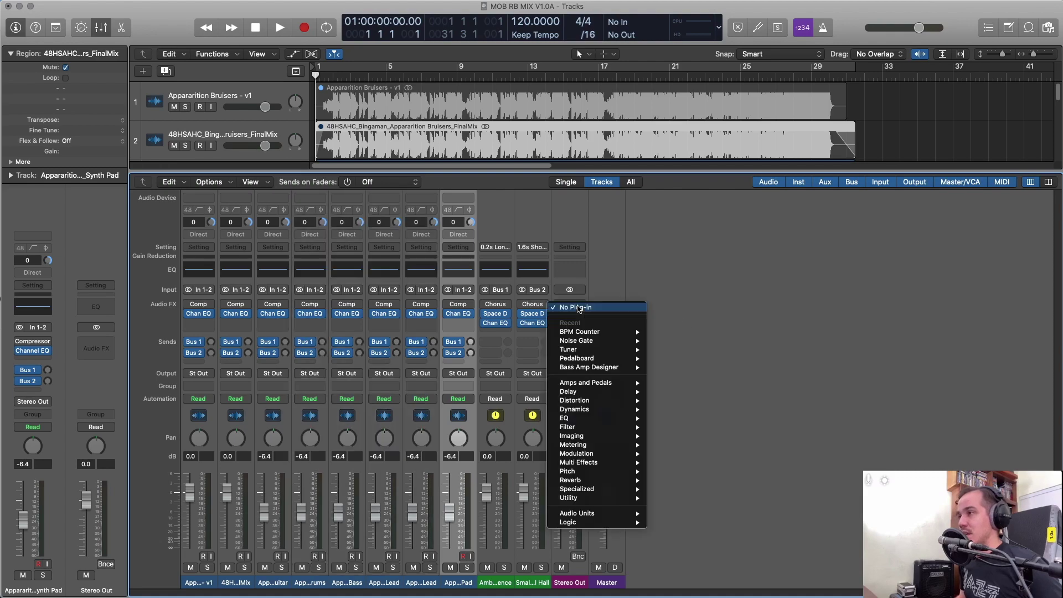
pyautogui.click(707, 343)
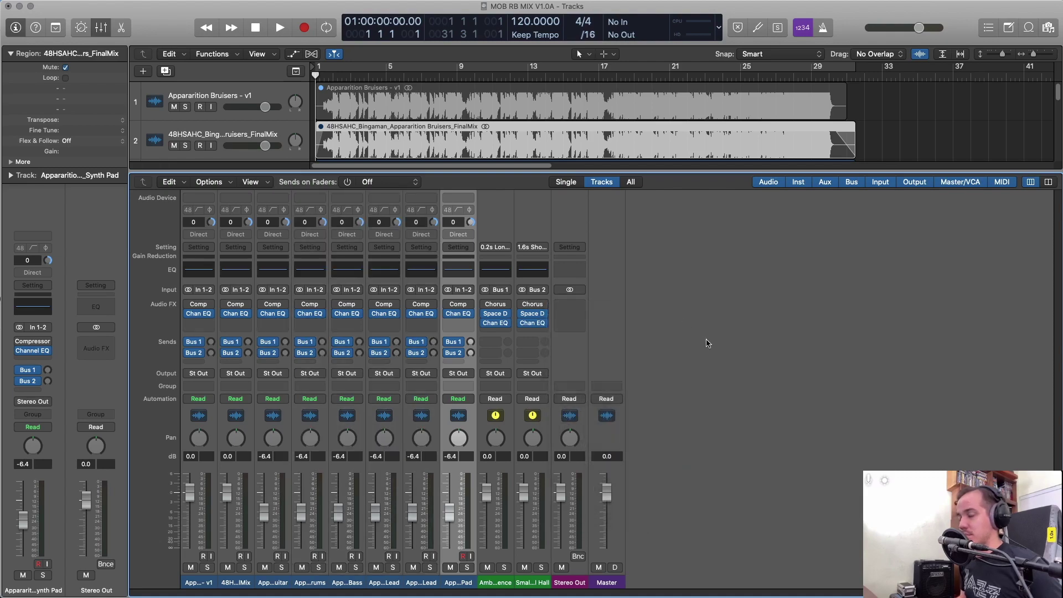
pyautogui.click(570, 305)
pyautogui.moveTo(626, 333)
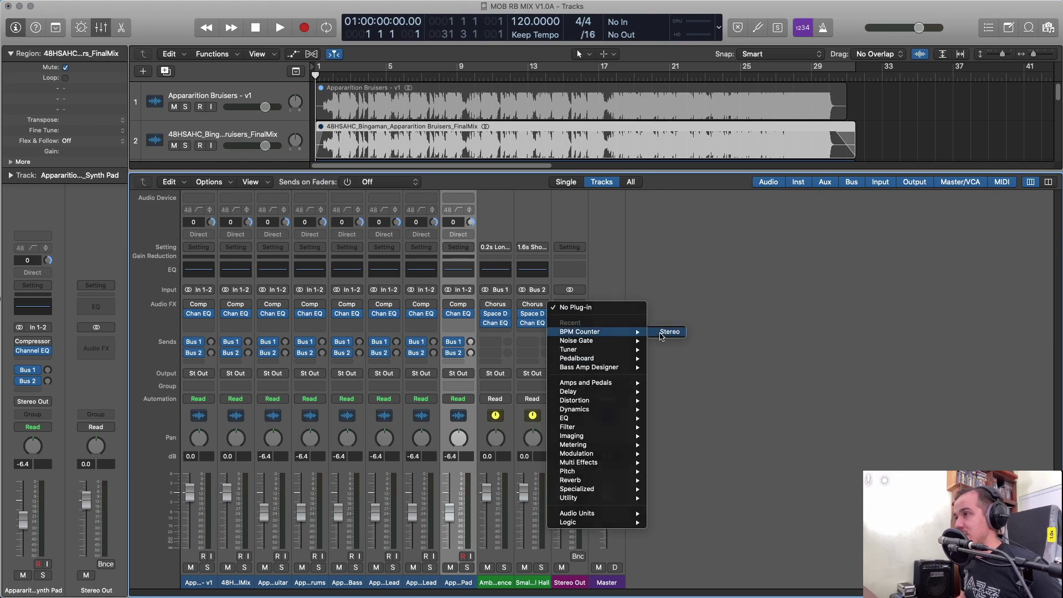
pyautogui.click(661, 332)
pyautogui.press('x')
pyautogui.moveTo(158, 21); pyautogui.dragTo(784, 279)
pyautogui.press('x')
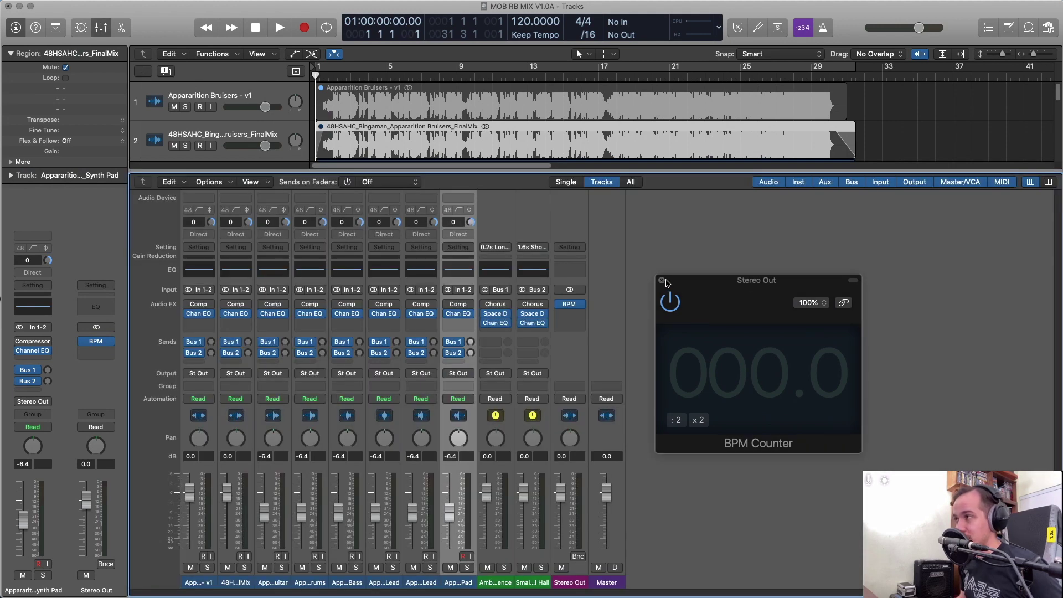
# Look up the Metering plug-in category for the Stereo Out insert and bring the BPM Counter window back.
pyautogui.click(662, 280)
pyautogui.click(581, 304)
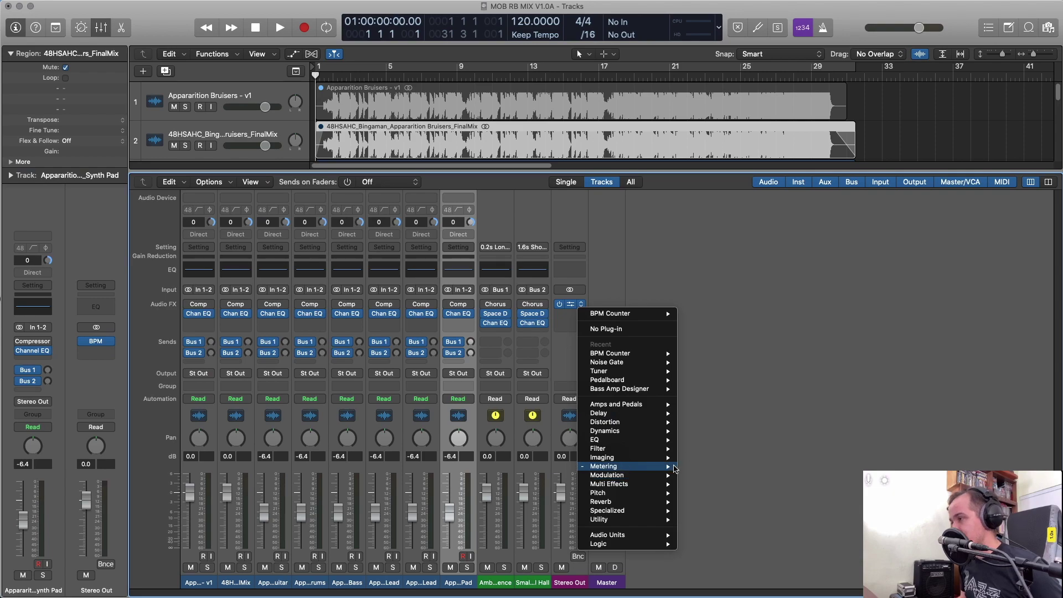
pyautogui.click(700, 247)
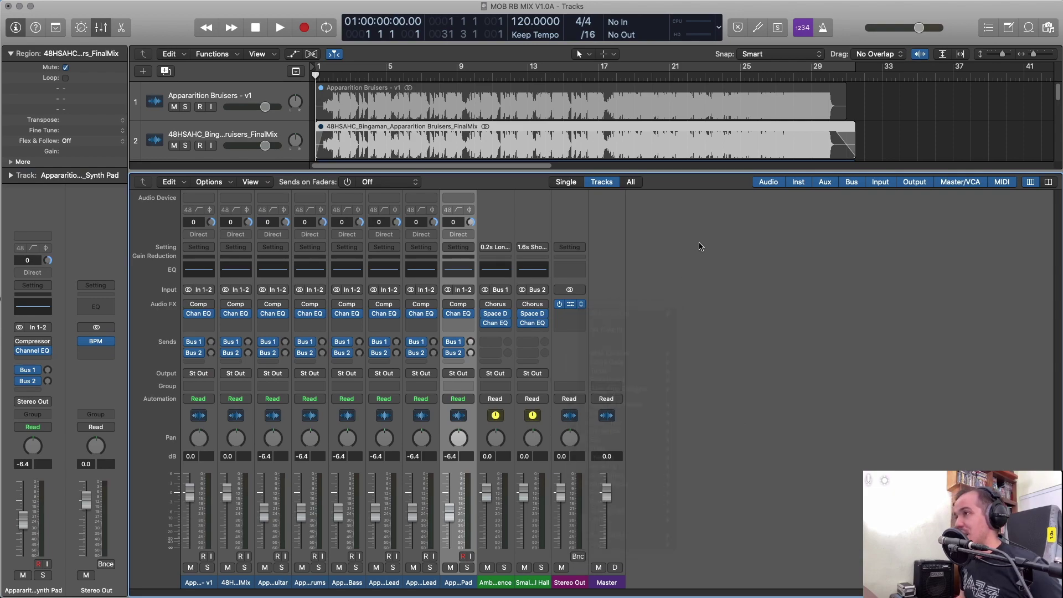
pyautogui.click(570, 305)
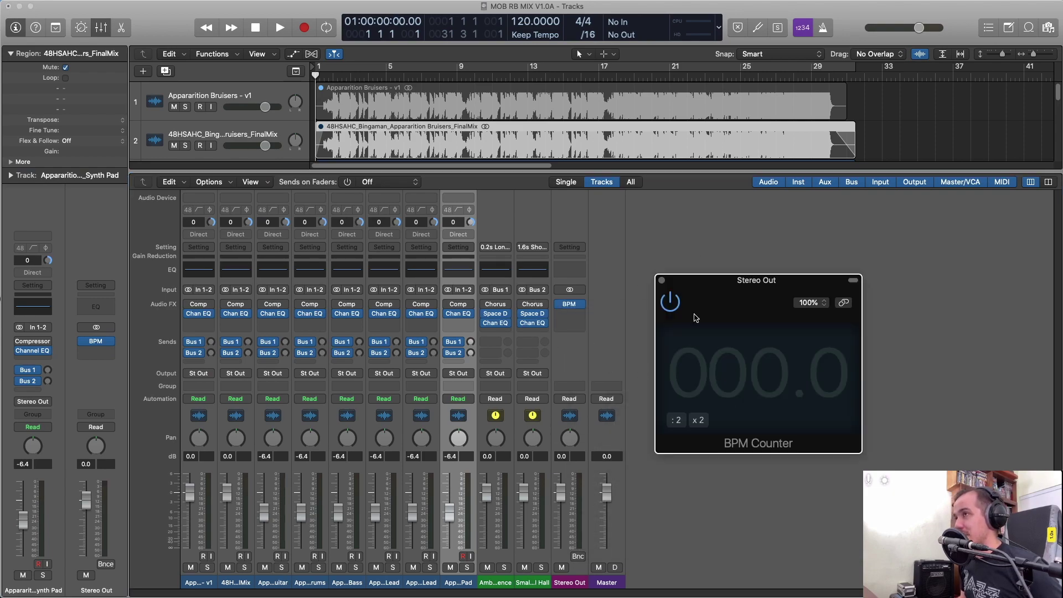
# Hide the Mixer, unmute and solo the FinalMix region, and move the BPM Counter window away from its waveform.
pyautogui.press('x')
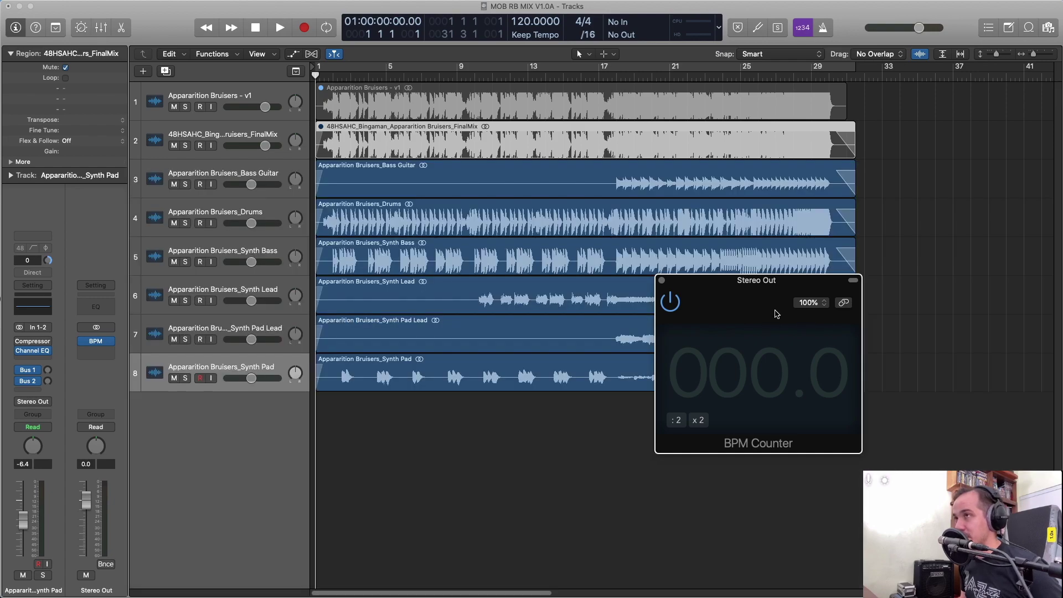
pyautogui.click(925, 166)
pyautogui.click(790, 143)
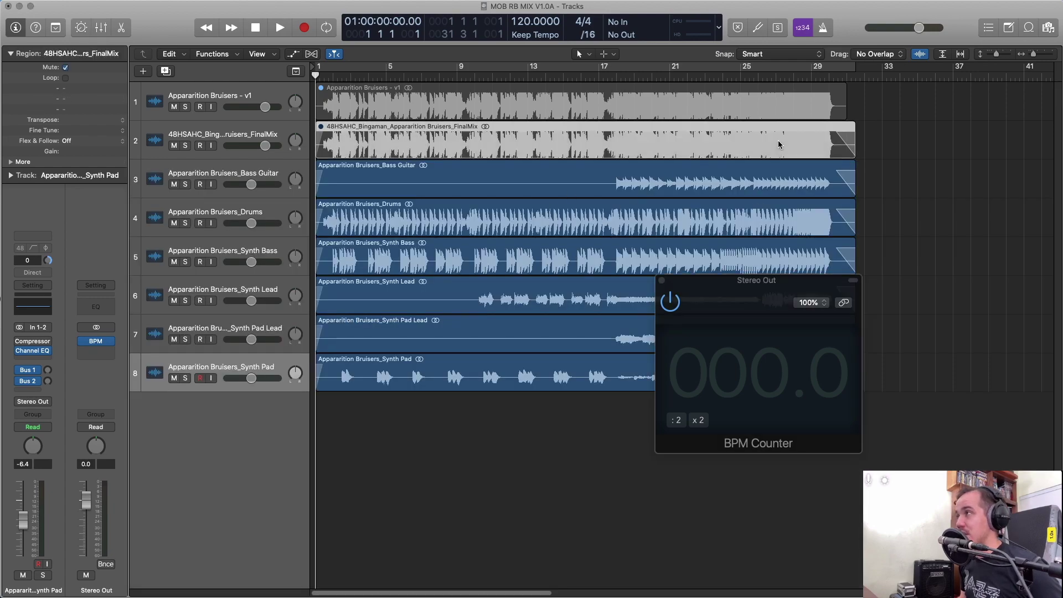
pyautogui.press('m')
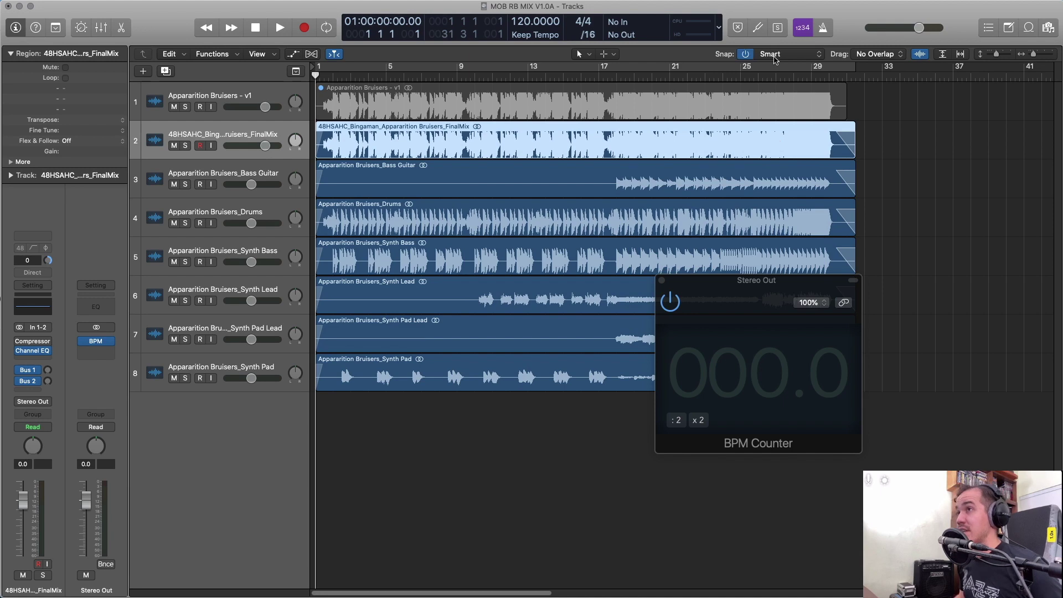
pyautogui.hotkey('ctrl', 's')
pyautogui.moveTo(810, 288); pyautogui.dragTo(687, 204)
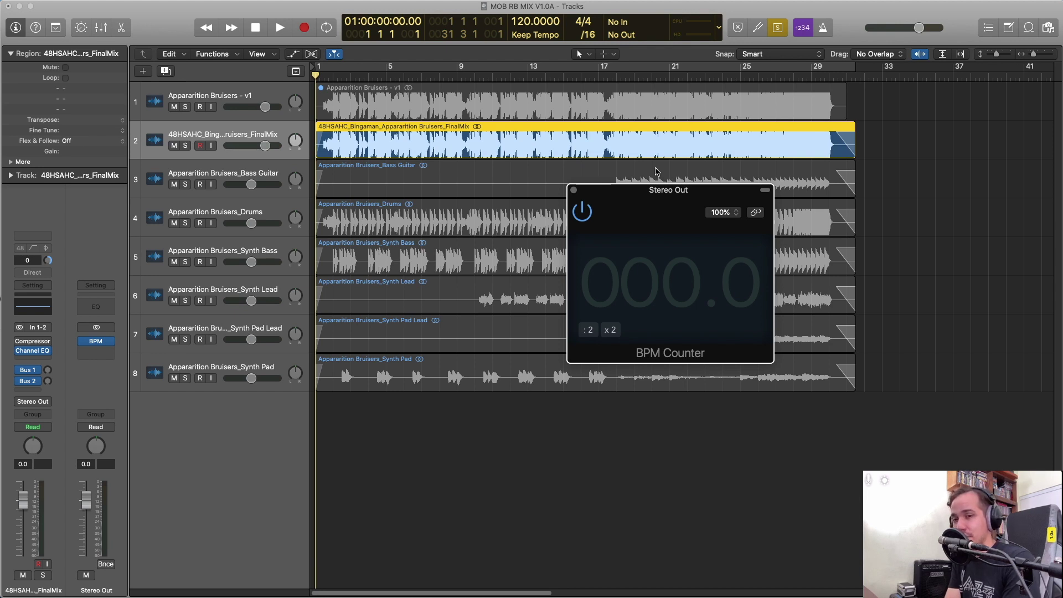
# Play the soloed FinalMix through the BPM Counter to check its tempo, and set its track fader to -6.0 dB.
pyautogui.press('space')
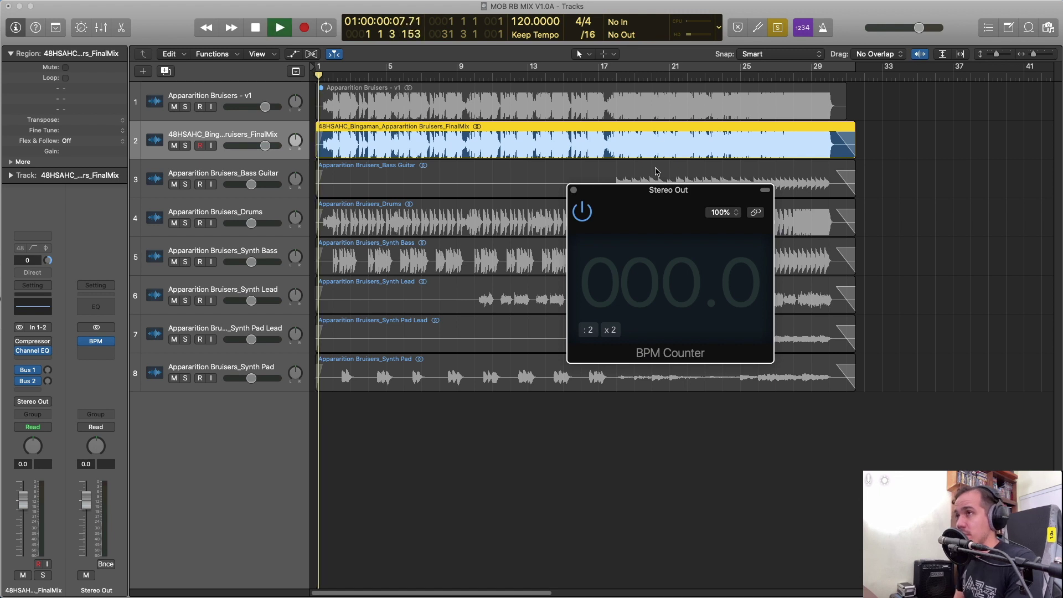
pyautogui.moveTo(635, 200); pyautogui.dragTo(514, 203)
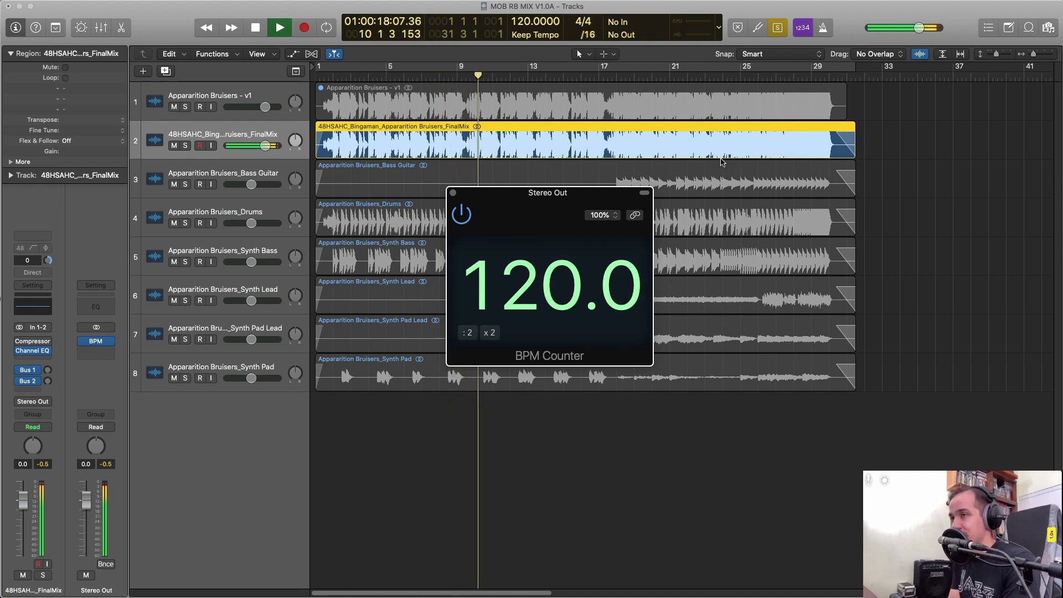
pyautogui.moveTo(36, 492); pyautogui.dragTo(22, 520)
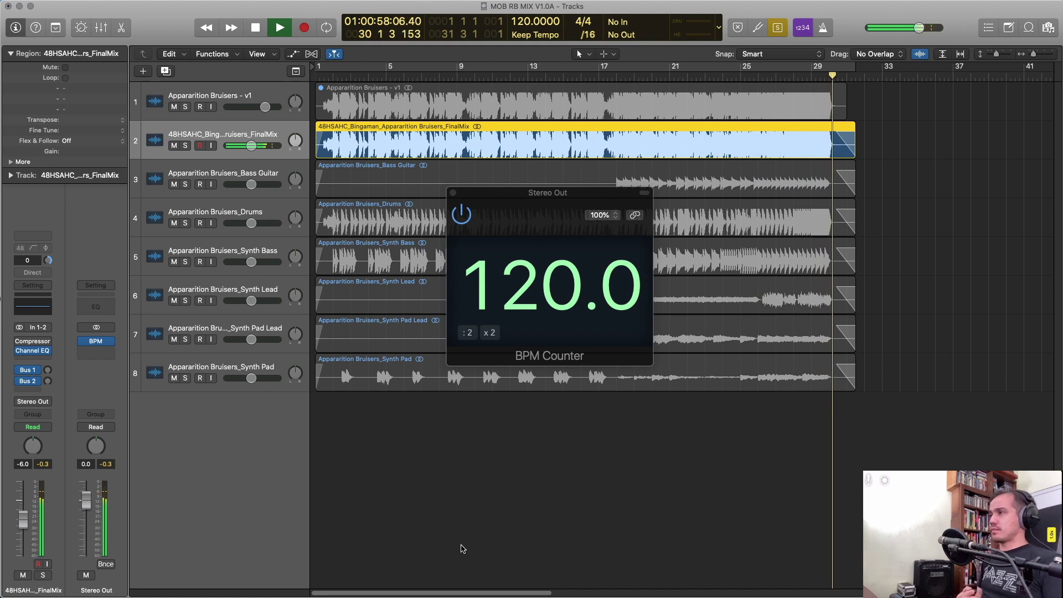
pyautogui.press('space')
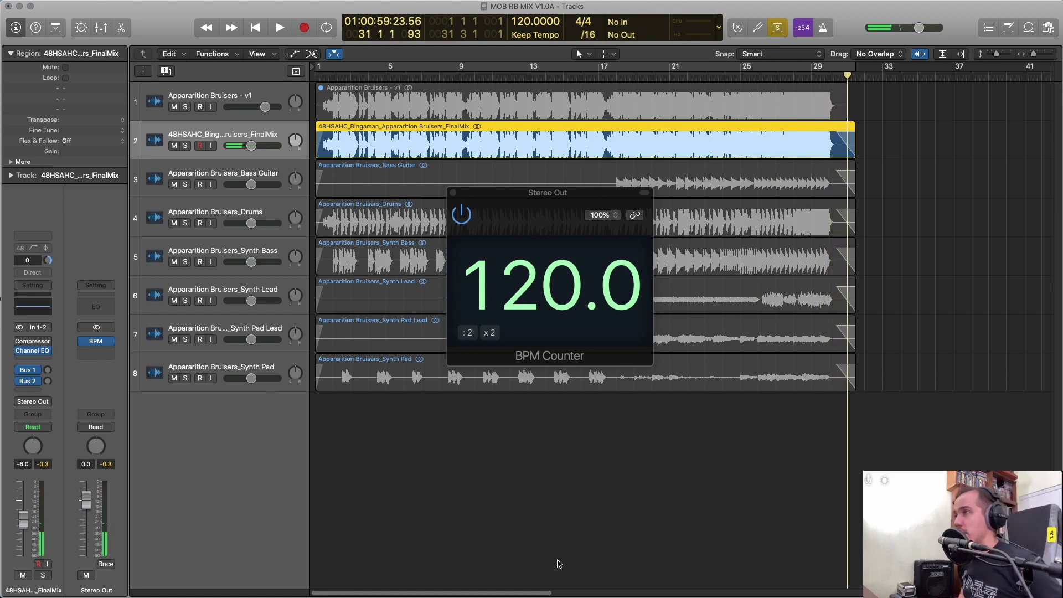
# Close the BPM Counter window and play the six stem regions soloed from the start with the Mixer open.
pyautogui.click(452, 193)
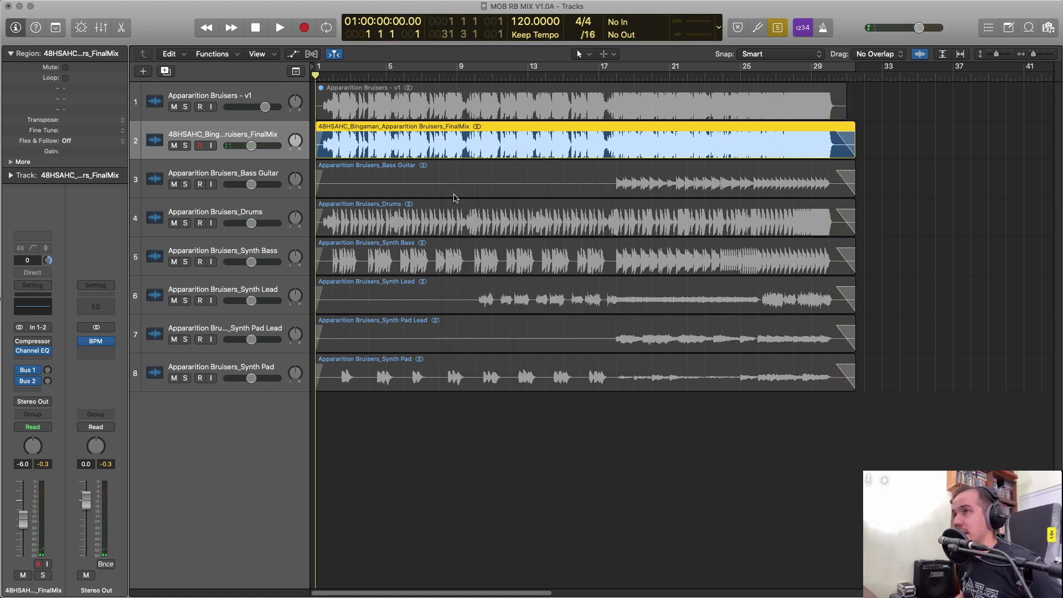
pyautogui.moveTo(938, 176); pyautogui.dragTo(629, 465)
pyautogui.press('x')
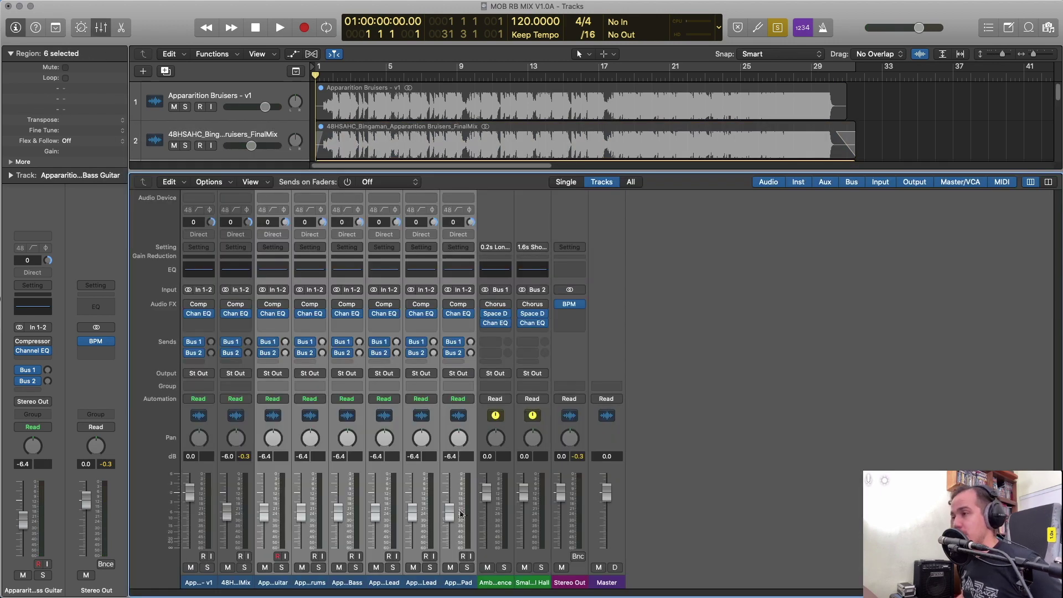
pyautogui.press('space')
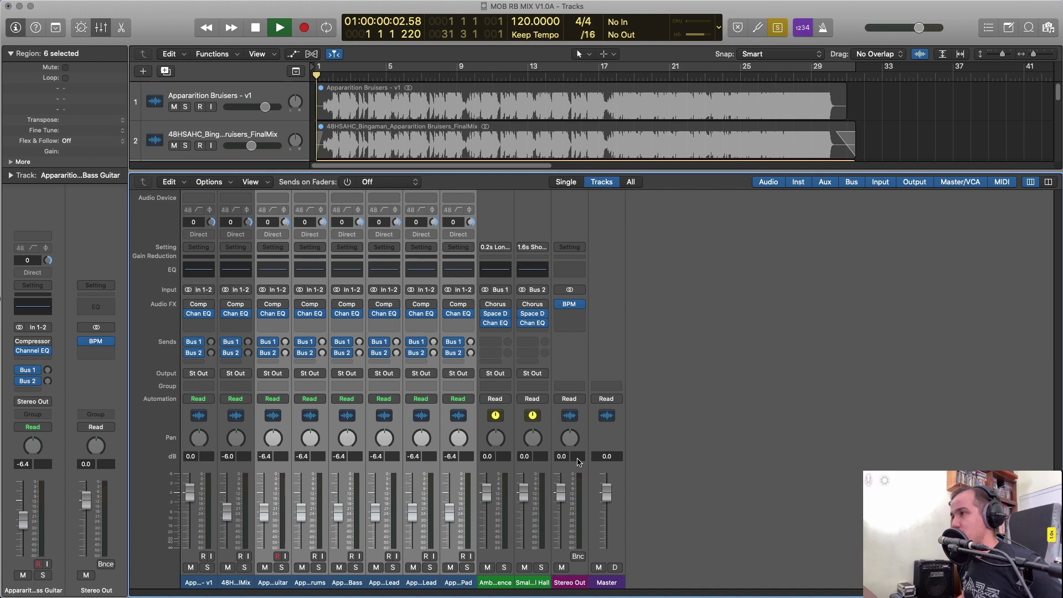
# Remove the BPM Counter plug-in from the Stereo Out channel and stop playback.
pyautogui.click(580, 304)
pyautogui.click(595, 328)
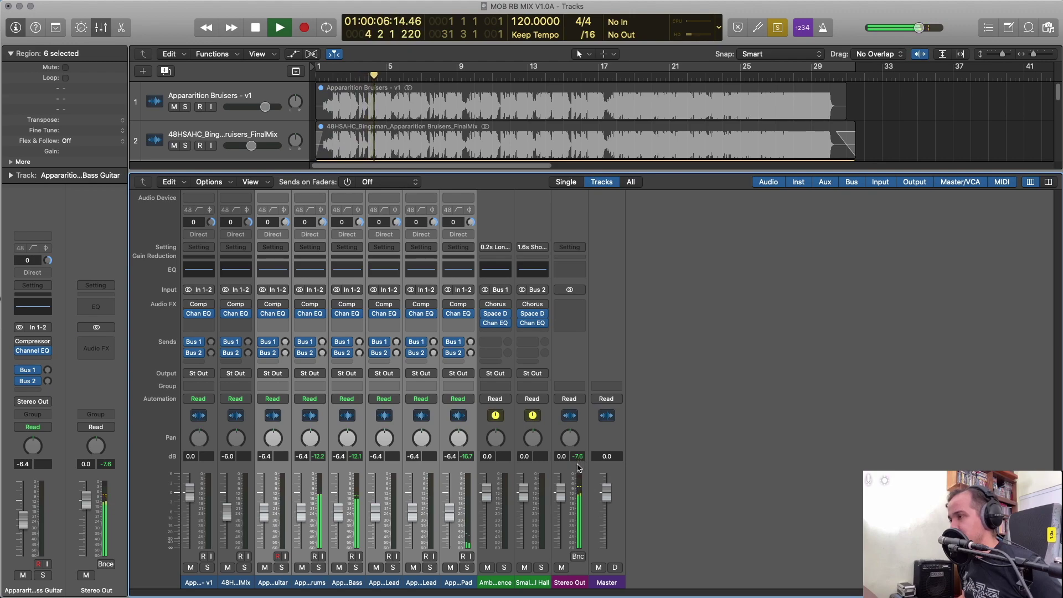
pyautogui.click(584, 308)
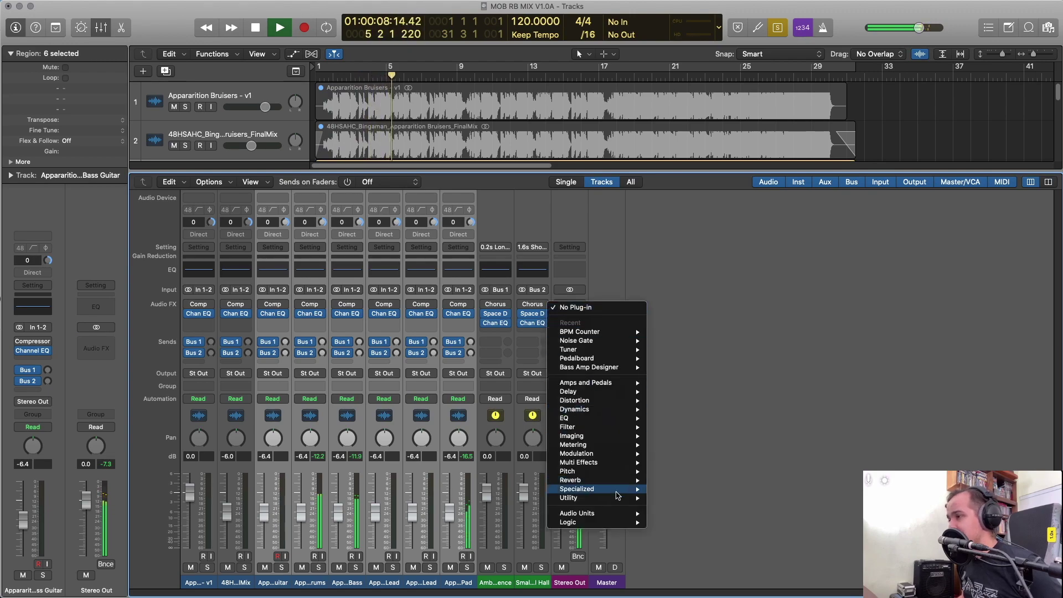
pyautogui.moveTo(586, 521)
pyautogui.press('Escape')
pyautogui.press('space')
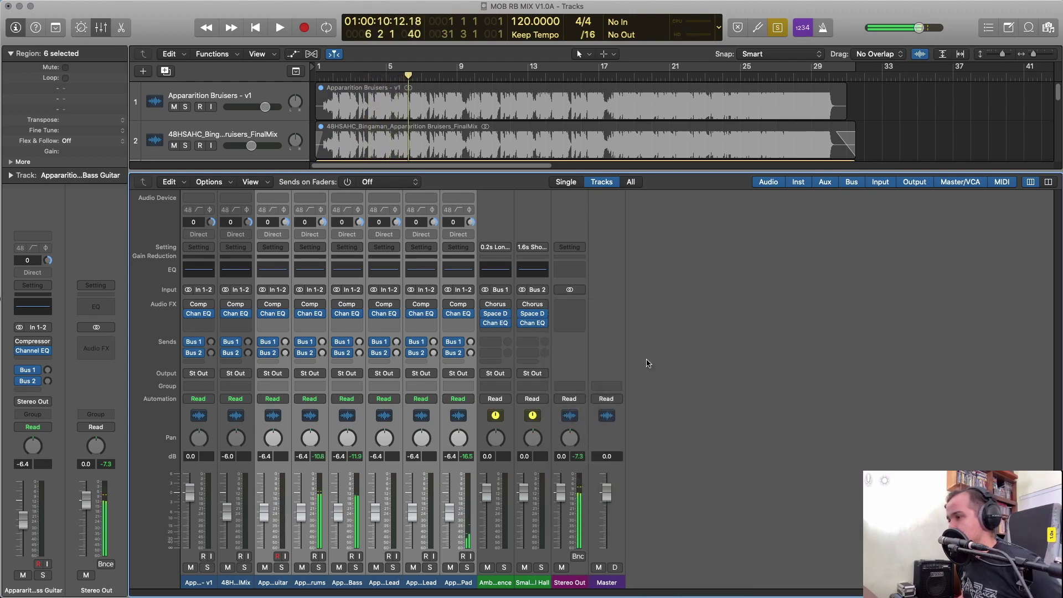
# Insert the iZotope Insight 2 Audio Unit in stereo on the Stereo Out channel and dismiss its presets window.
pyautogui.click(574, 309)
pyautogui.moveTo(610, 516)
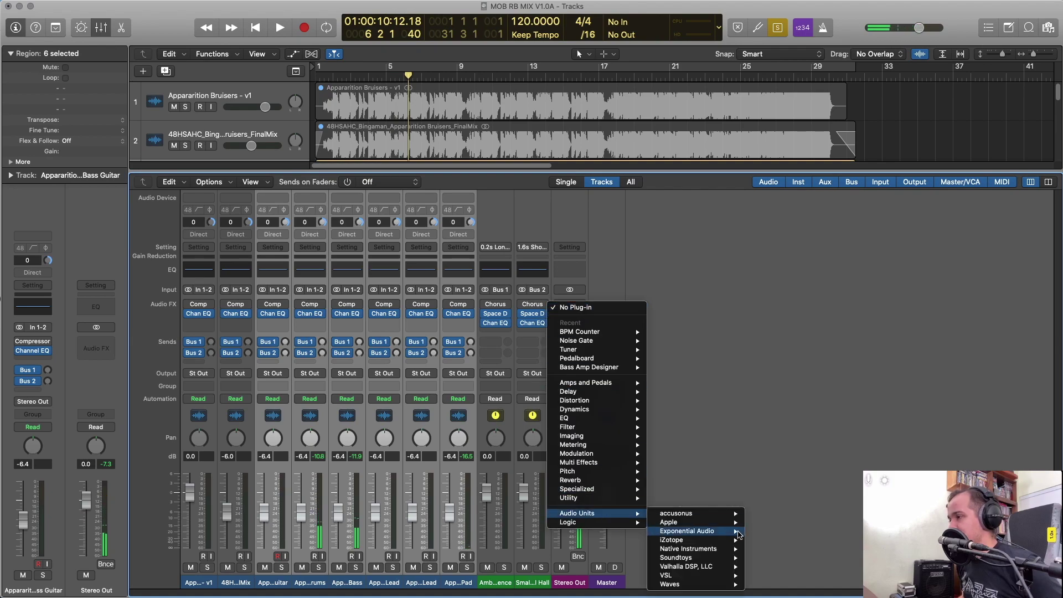
pyautogui.moveTo(722, 542)
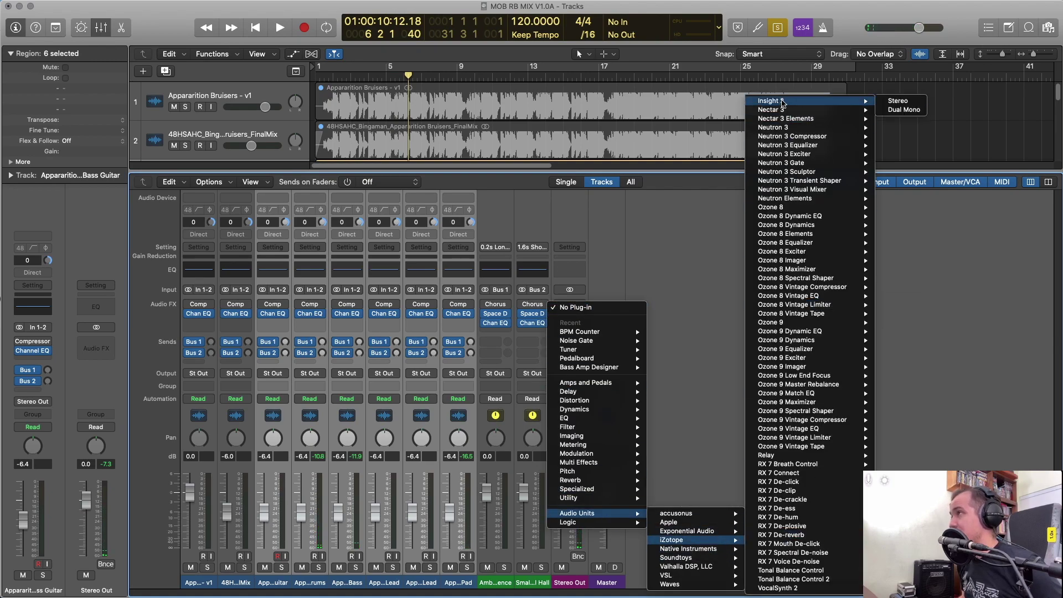
pyautogui.click(891, 103)
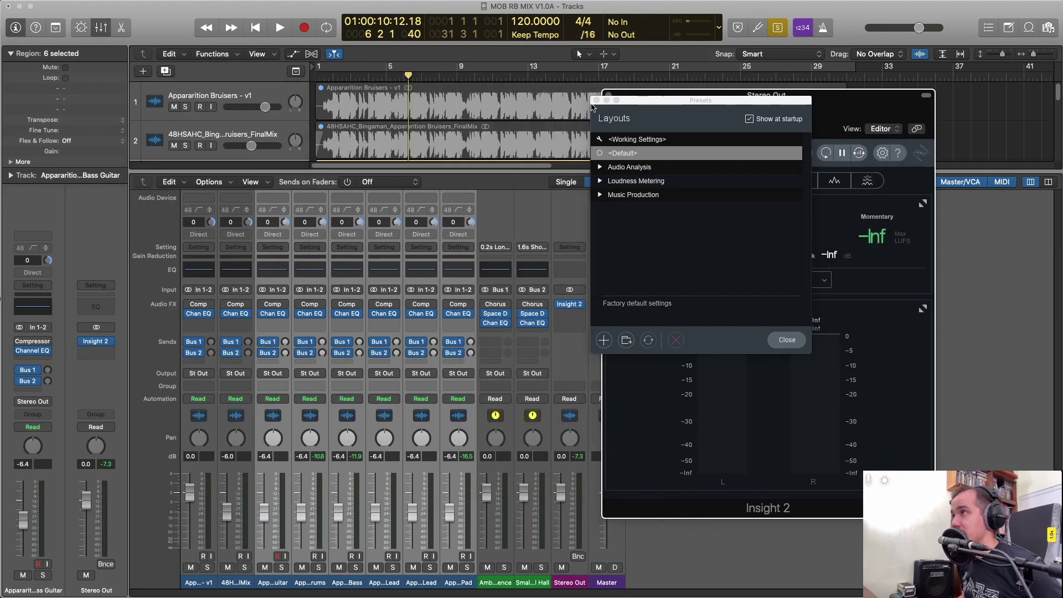
pyautogui.click(596, 100)
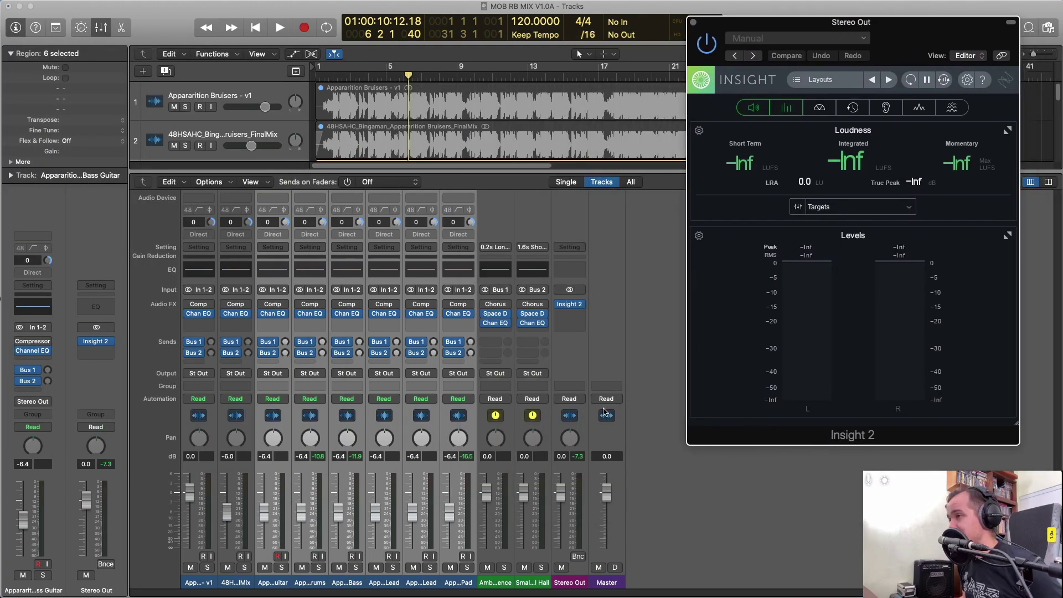
# Insert the iZotope Ozone 9 Audio Unit in stereo above Insight 2 on the Stereo Out channel.
pyautogui.click(577, 306)
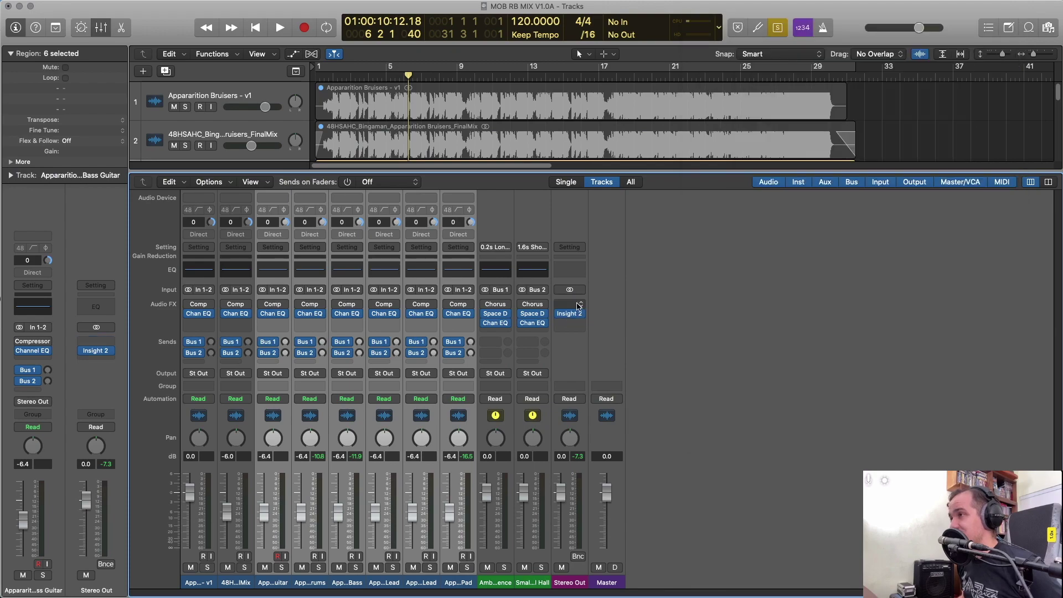
pyautogui.moveTo(621, 519)
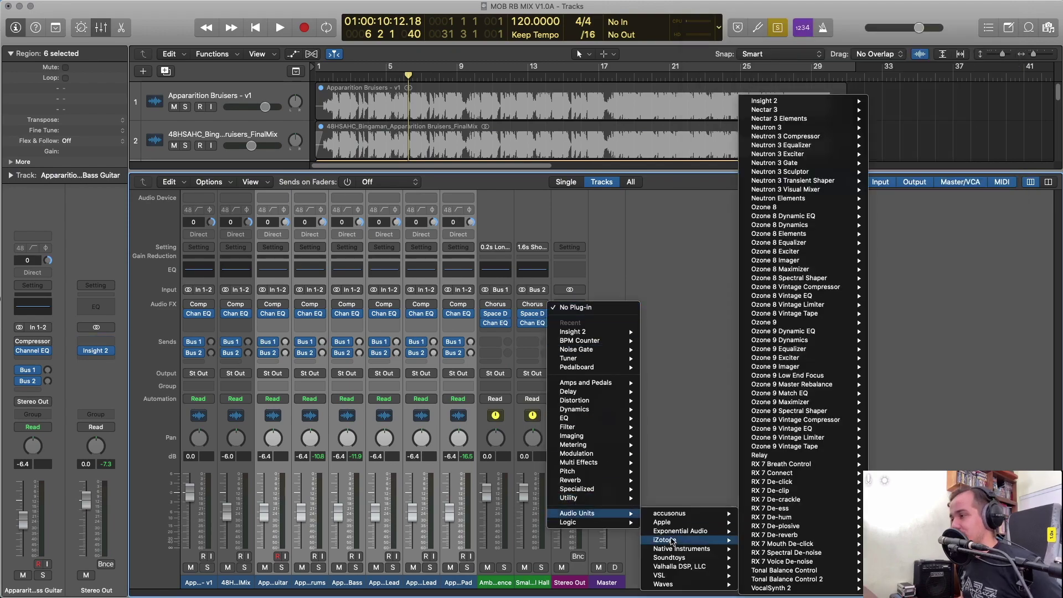
pyautogui.moveTo(699, 540)
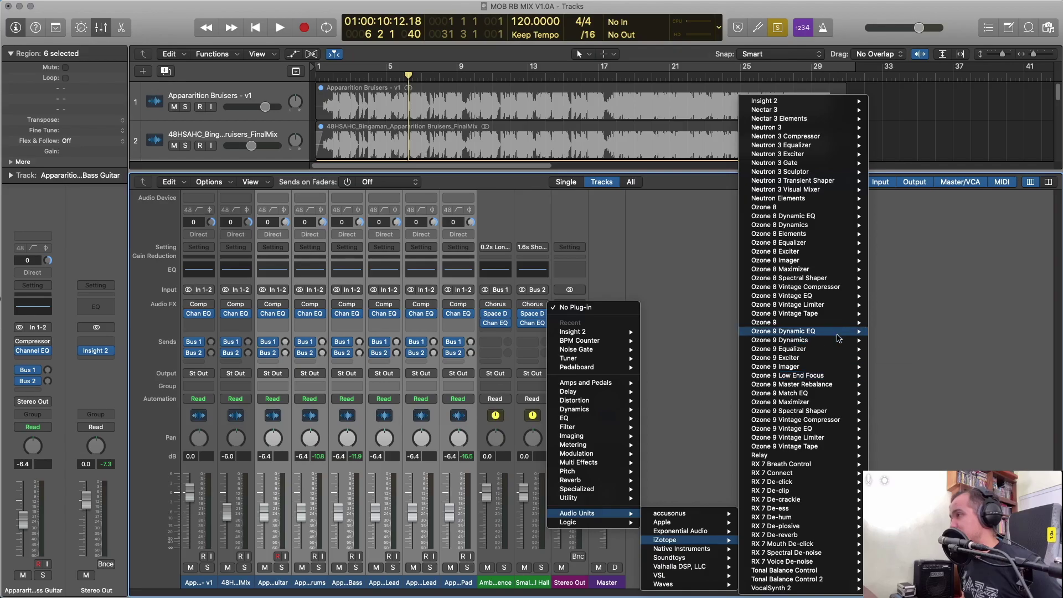
pyautogui.moveTo(828, 328)
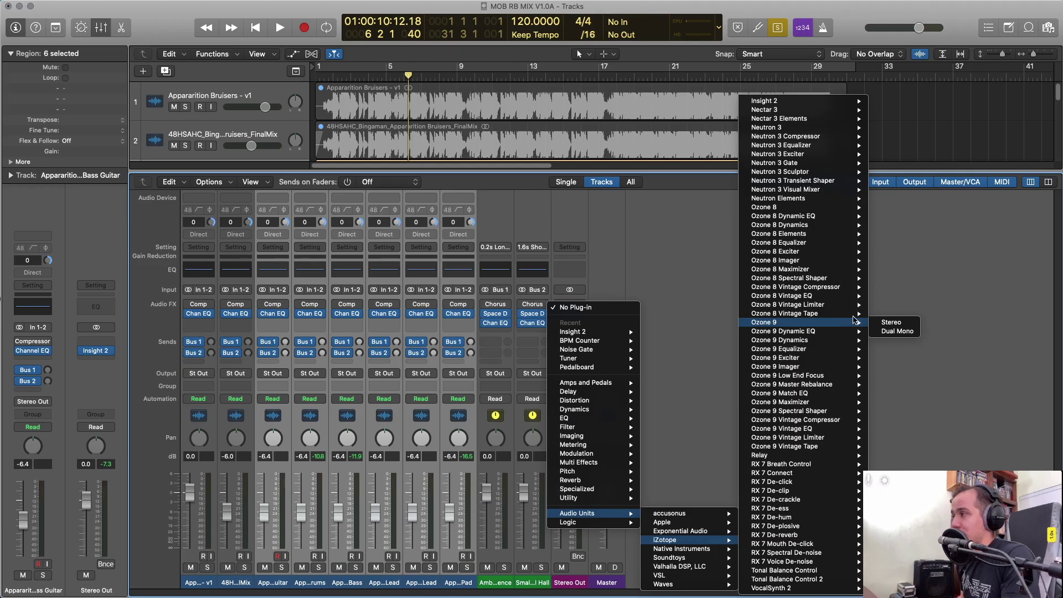
pyautogui.click(876, 325)
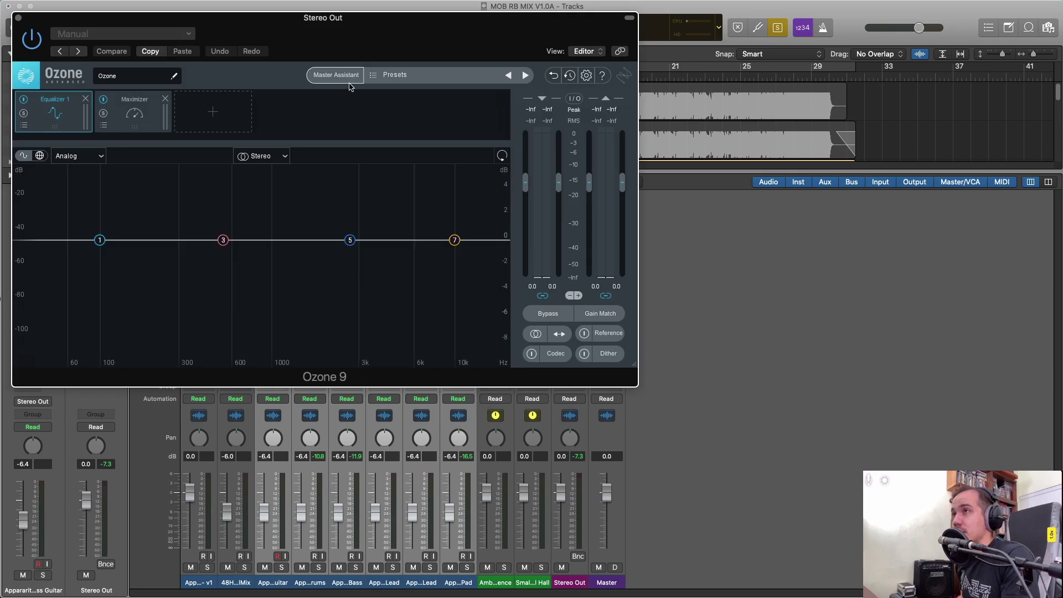
# Bypass Ozone 9's Equalizer and Maximizer modules and toggle its mono output several times, leaving mono on.
pyautogui.moveTo(334, 39); pyautogui.dragTo(629, 85)
pyautogui.click(318, 145)
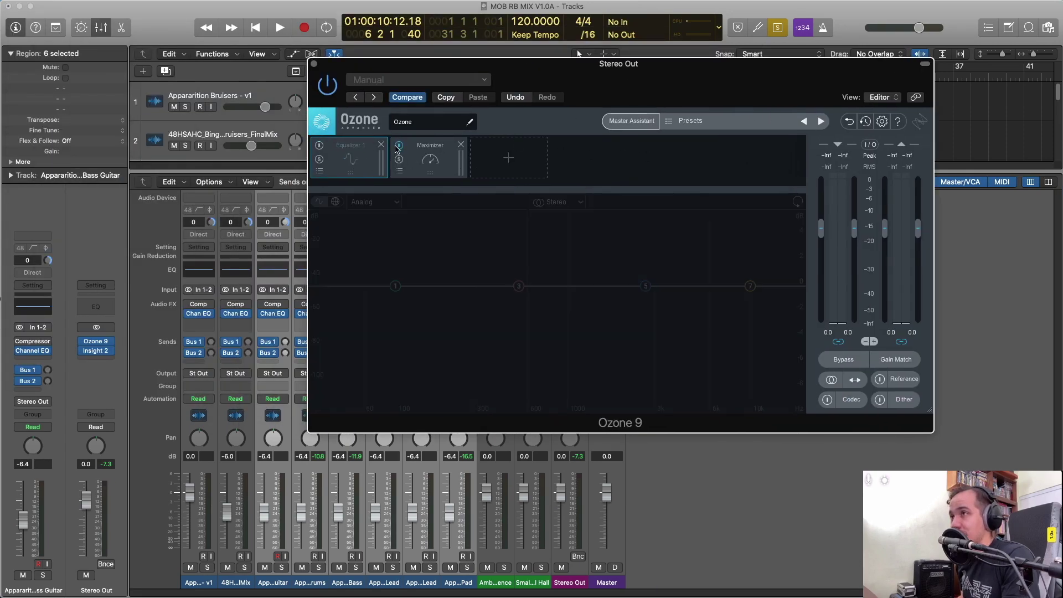
pyautogui.click(831, 380)
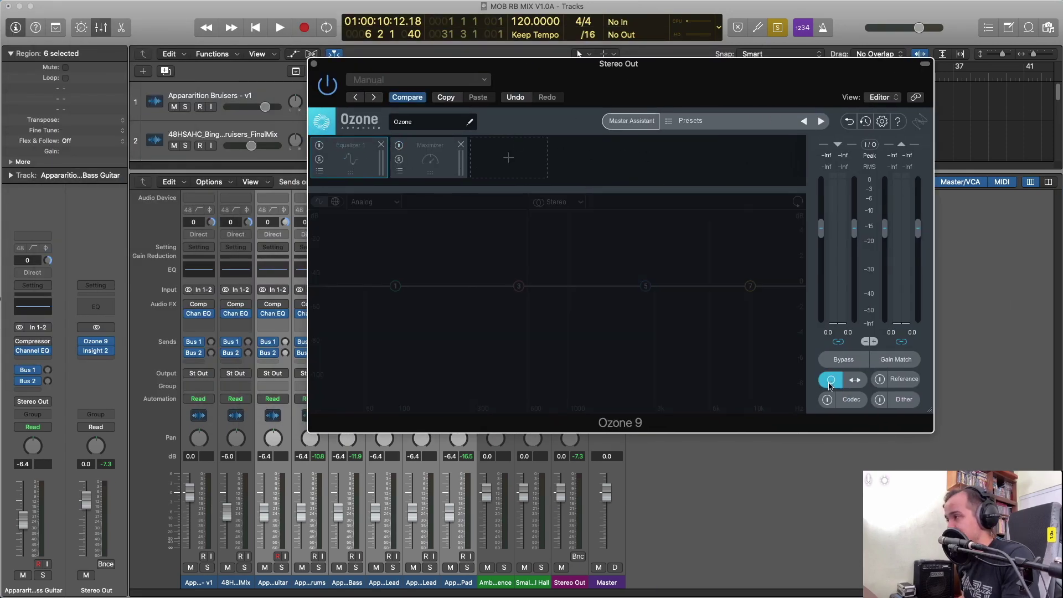
pyautogui.click(831, 381)
pyautogui.click(830, 381)
pyautogui.click(829, 381)
pyautogui.click(829, 382)
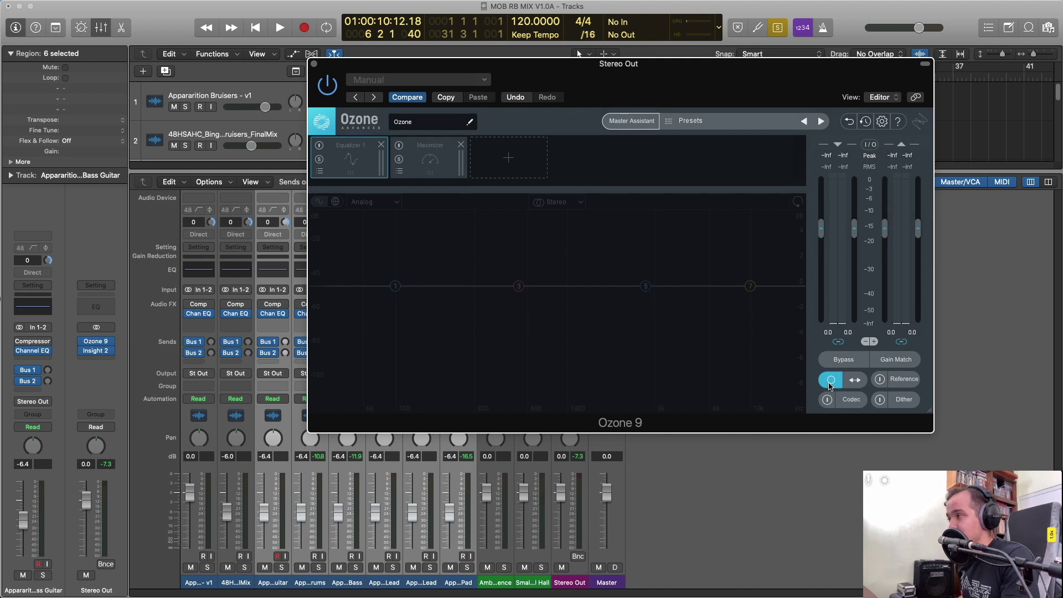
pyautogui.click(830, 381)
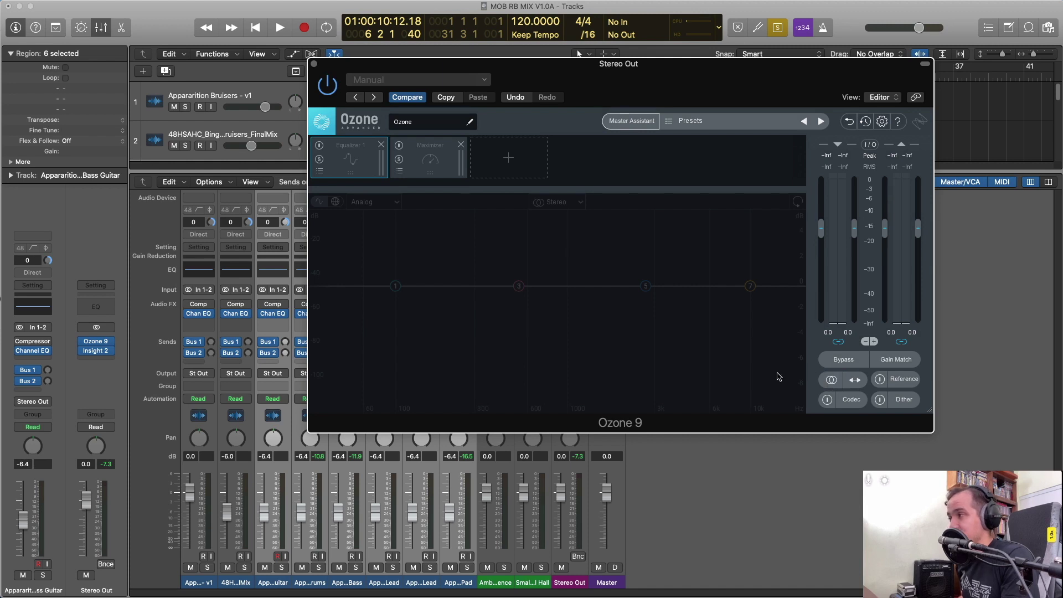
pyautogui.click(830, 382)
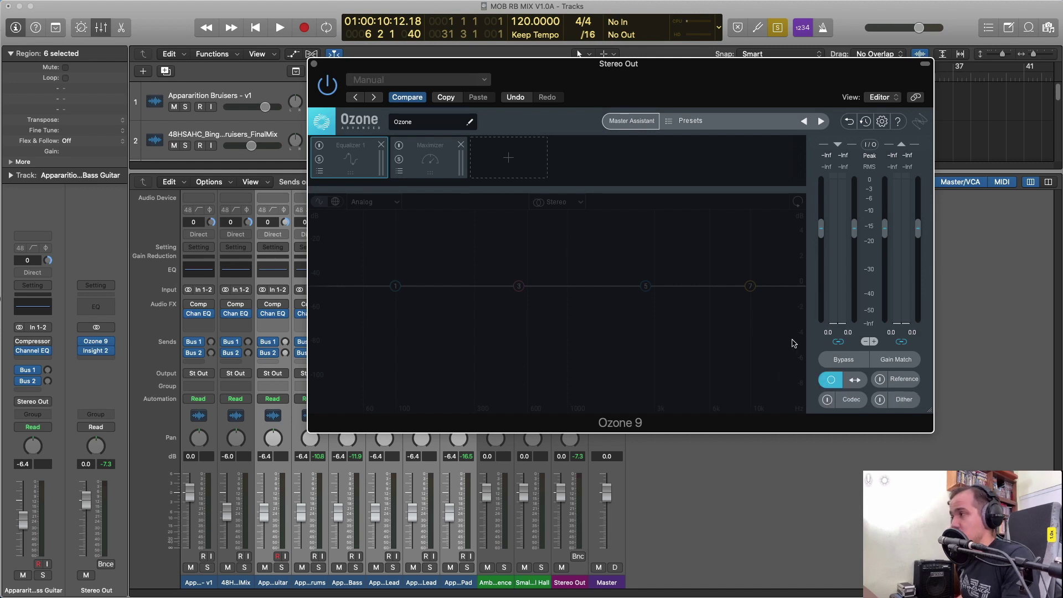
pyautogui.click(315, 65)
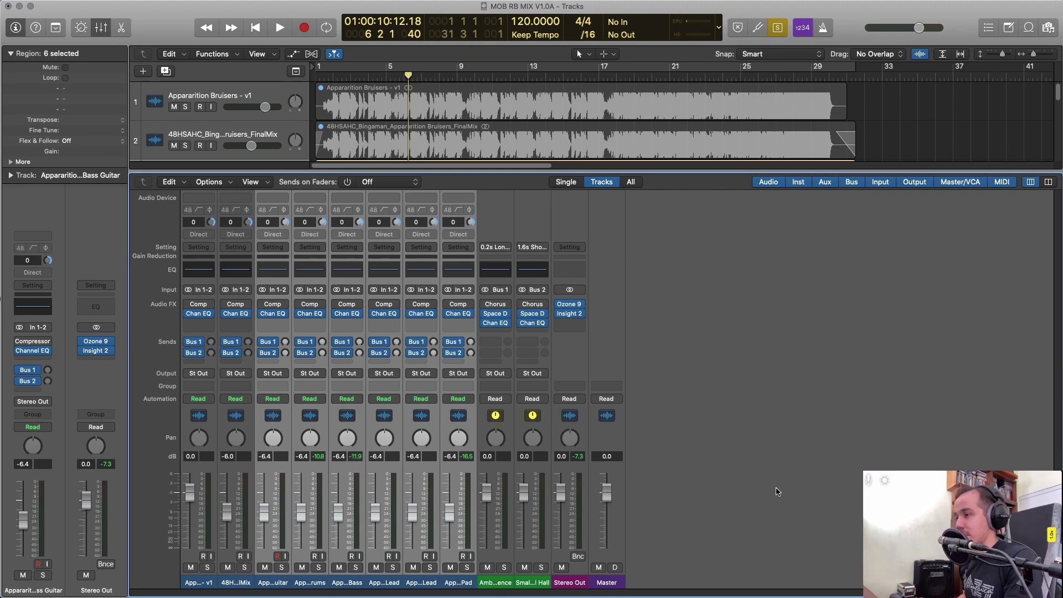
# Switch the Stereo Out channel to mono and back to stereo, and bypass its Ozone 9 plug-in.
pyautogui.click(569, 290)
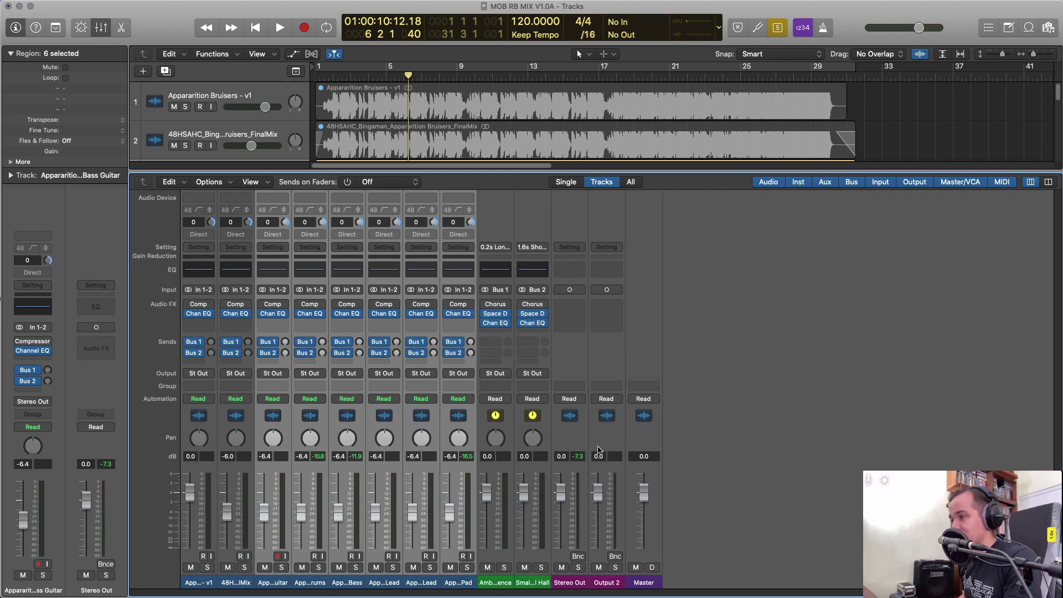
pyautogui.click(607, 292)
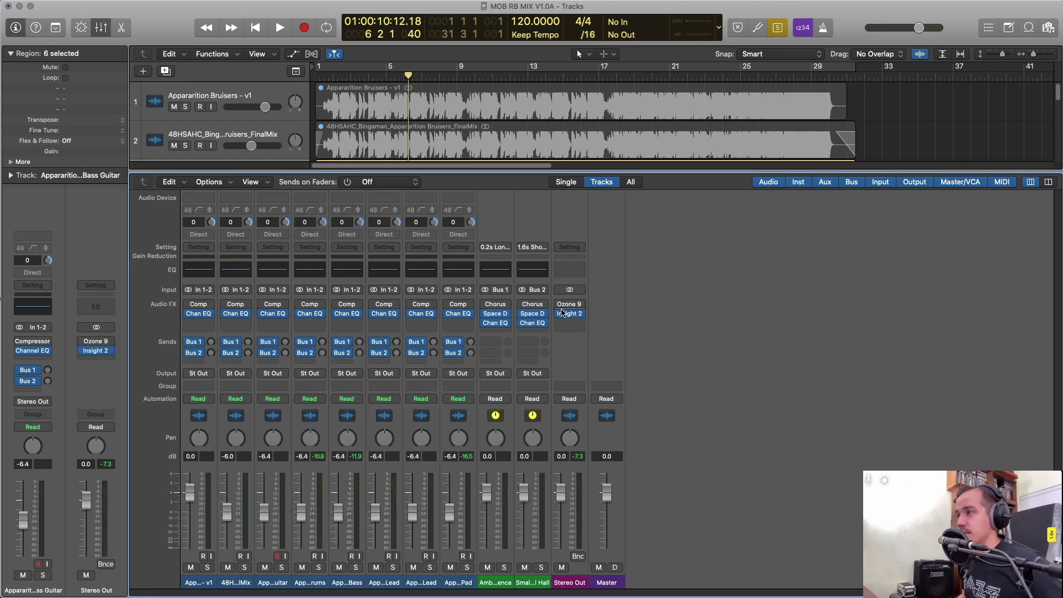
# Hide the Mixer and play the stems from the start, briefly viewing the Mixer levels before stopping playback.
pyautogui.press('x')
pyautogui.press('x')
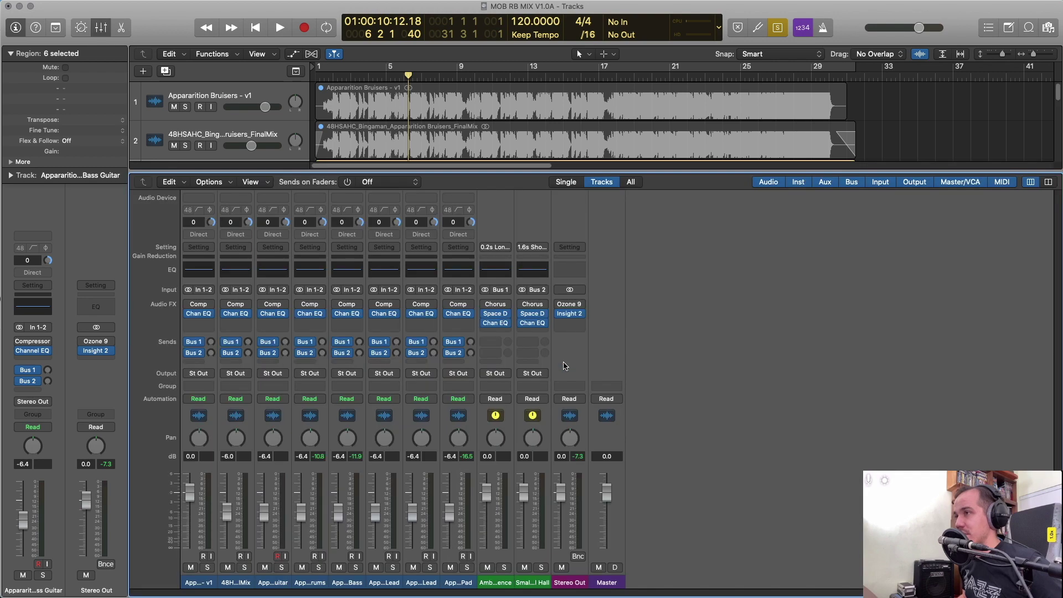
pyautogui.press('x')
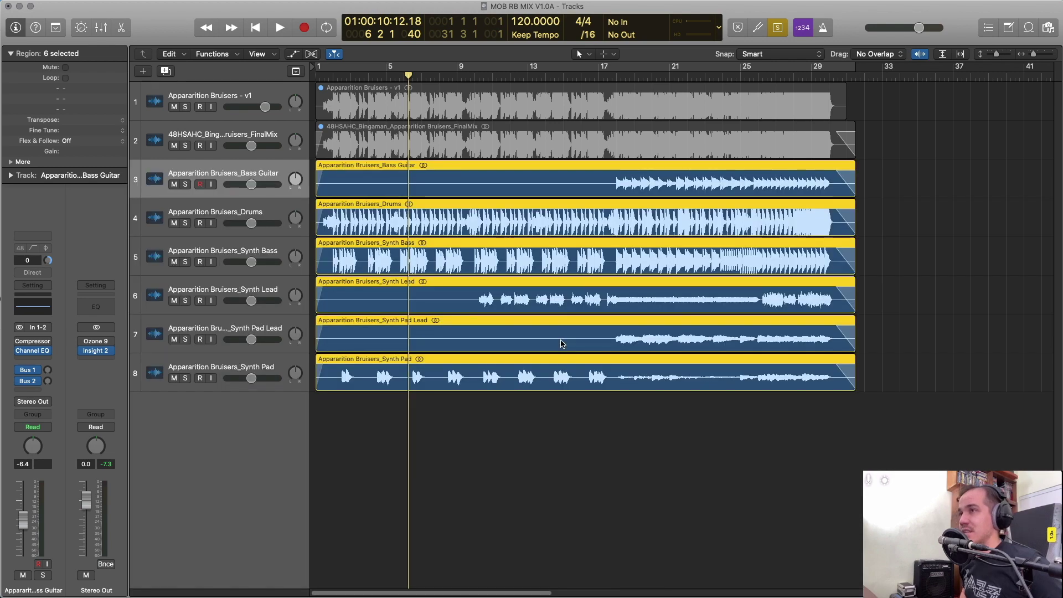
pyautogui.press('Return')
pyautogui.press('space')
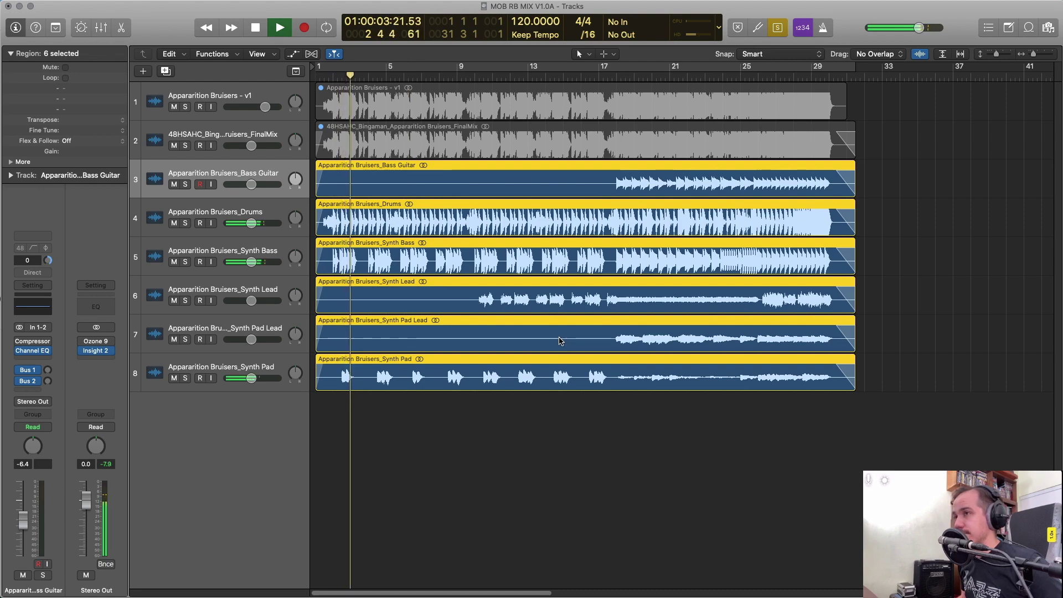
pyautogui.press('x')
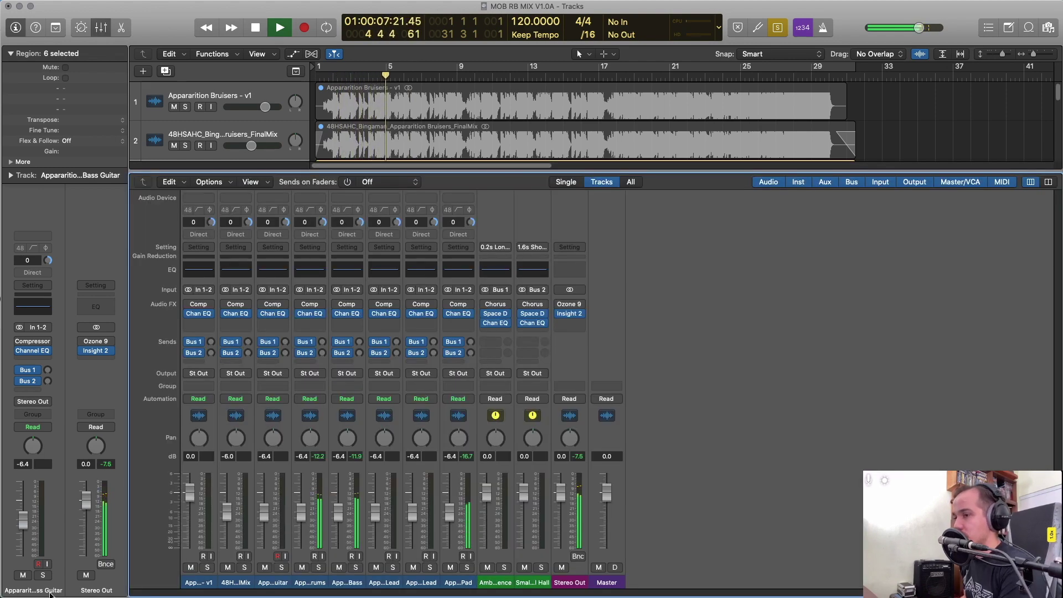
pyautogui.press('x')
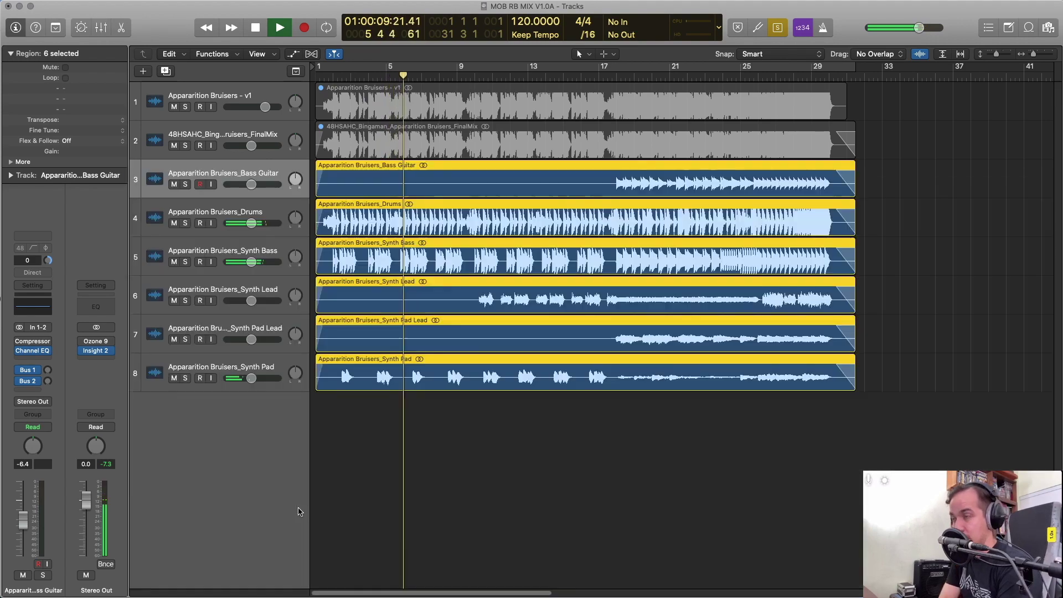
pyautogui.press('space')
# Reorder the stem tracks below the FinalMix as Synth Lead, Synth Pad, Bass Guitar, Synth Bass, Synth Pad Lead and Drums.
pyautogui.click(427, 470)
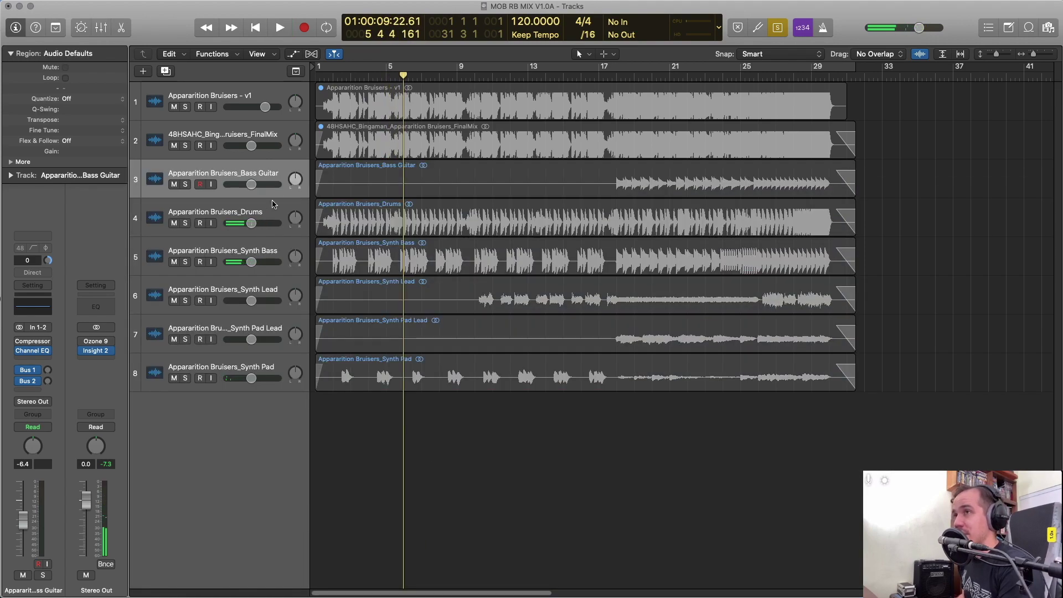
pyautogui.moveTo(272, 202); pyautogui.dragTo(280, 167)
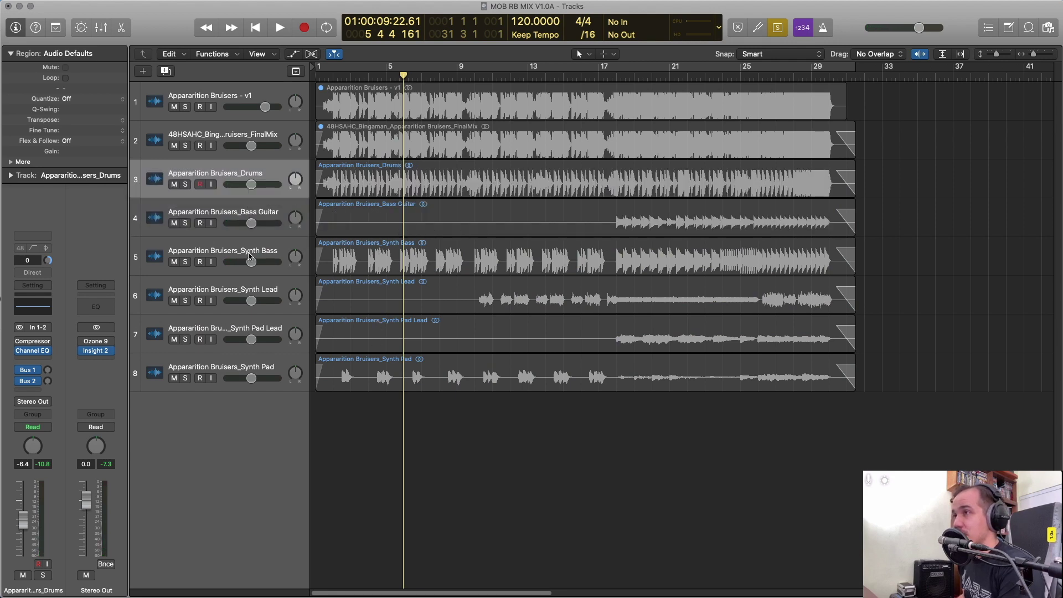
pyautogui.moveTo(280, 294); pyautogui.dragTo(279, 217)
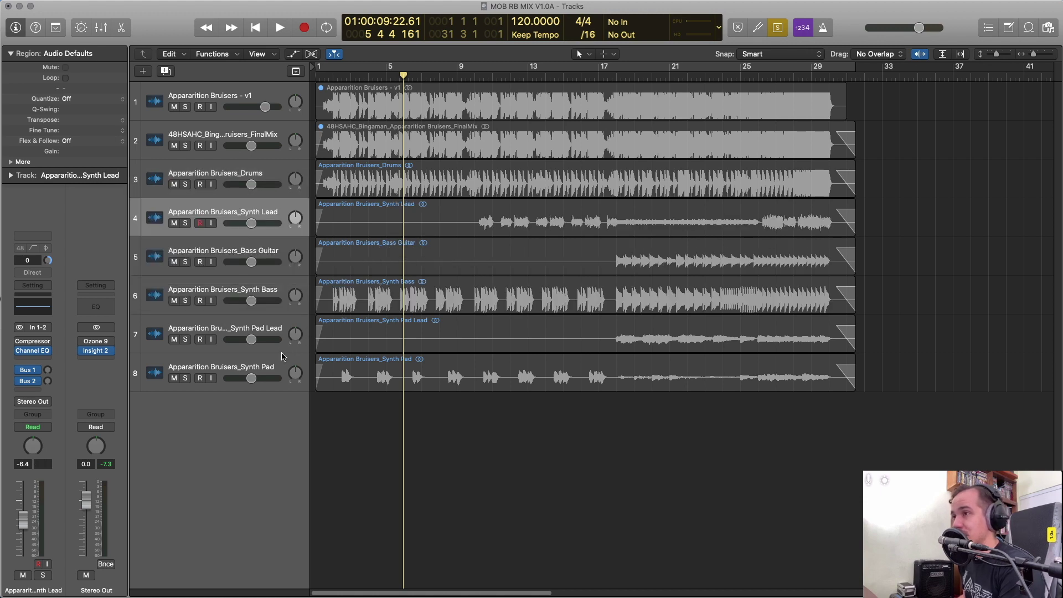
pyautogui.moveTo(281, 362); pyautogui.dragTo(280, 239)
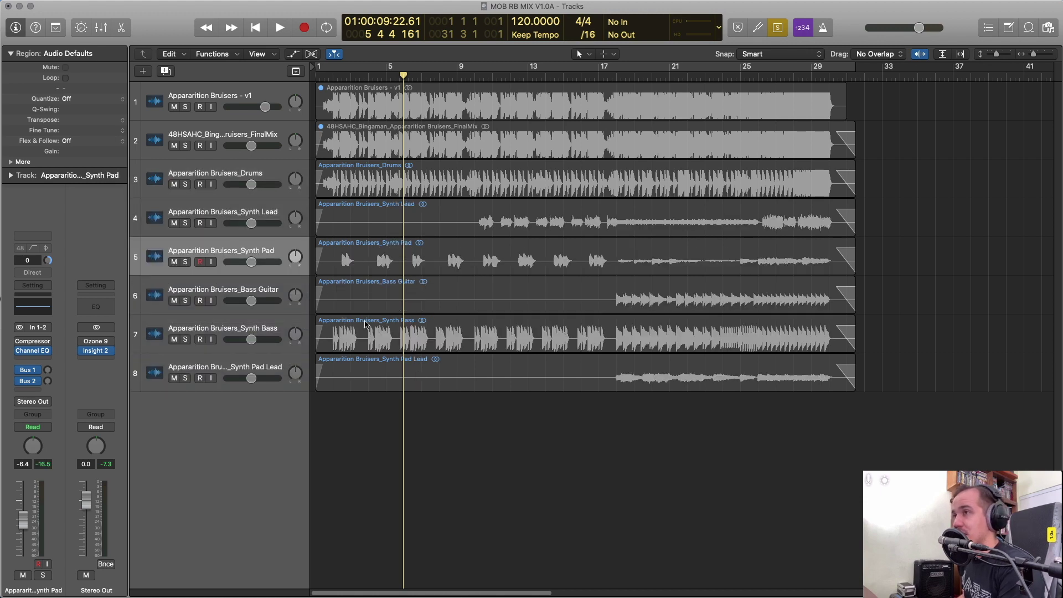
pyautogui.moveTo(289, 177); pyautogui.dragTo(273, 386)
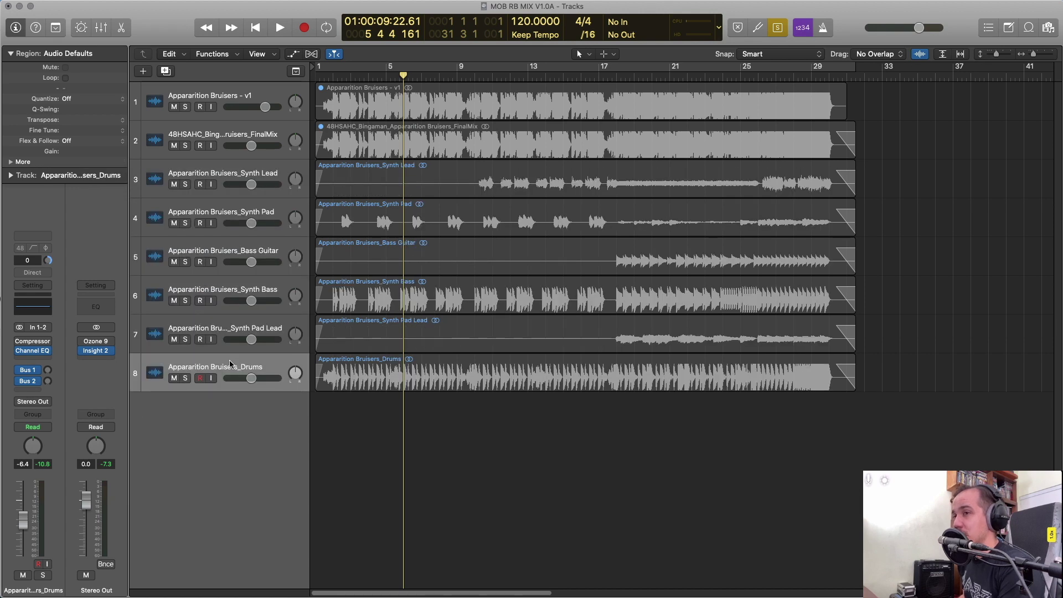
# Assign the bright red colour to the Drums track and its region.
pyautogui.rightClick(156, 364)
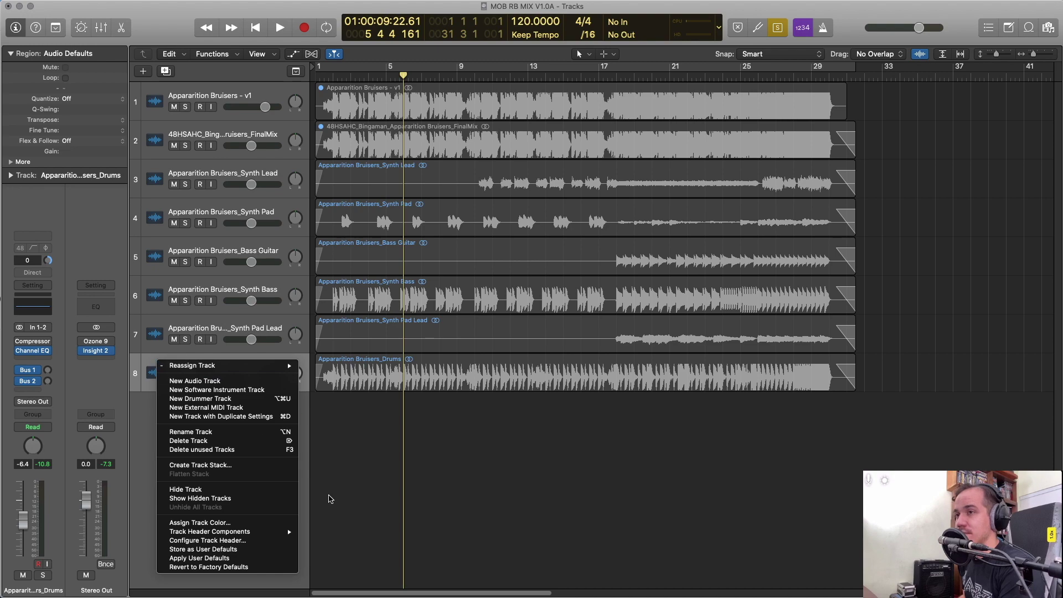
pyautogui.click(382, 498)
pyautogui.rightClick(217, 363)
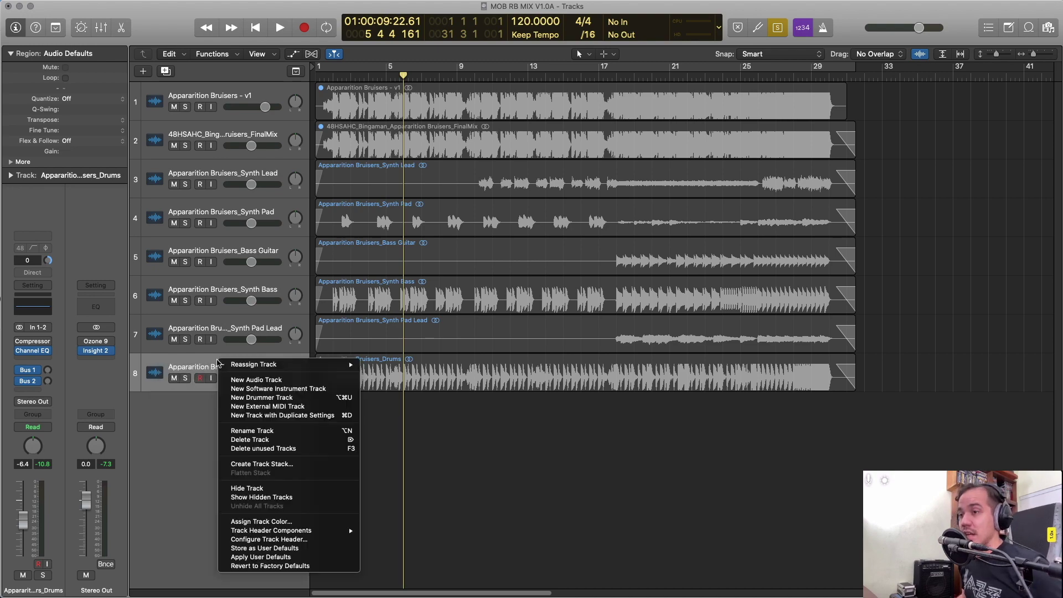
pyautogui.click(339, 521)
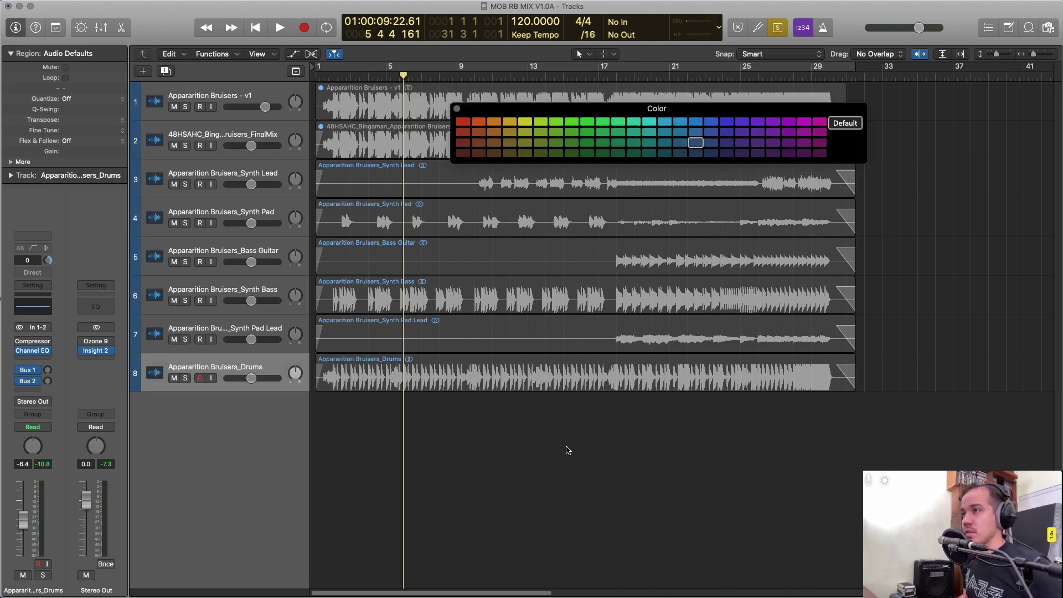
pyautogui.click(463, 121)
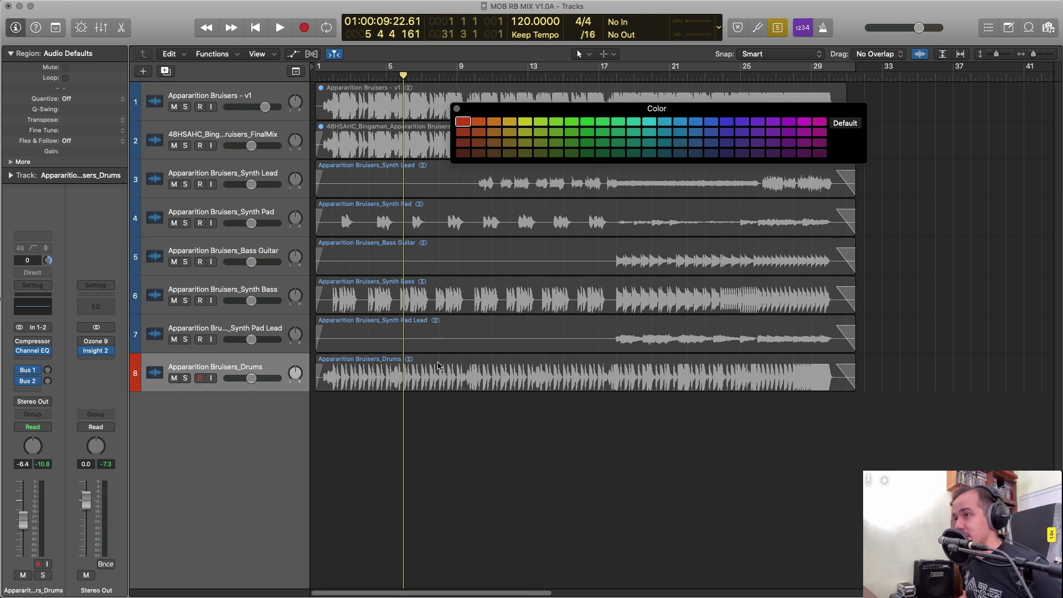
pyautogui.click(438, 366)
pyautogui.click(463, 122)
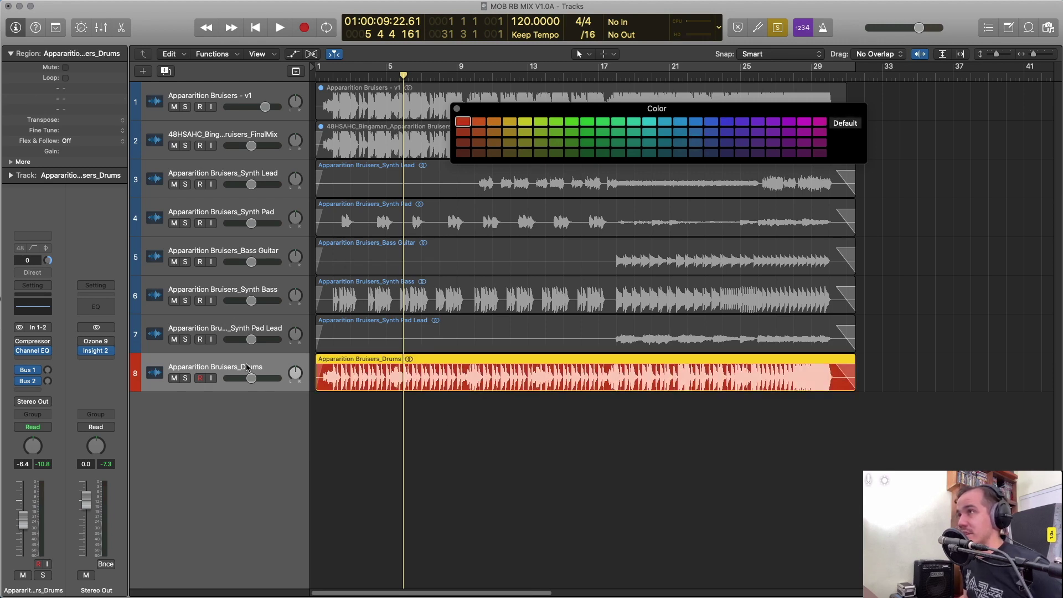
# Colour the Synth Bass and Synth Pad Lead regions bright turquoise.
pyautogui.click(184, 325)
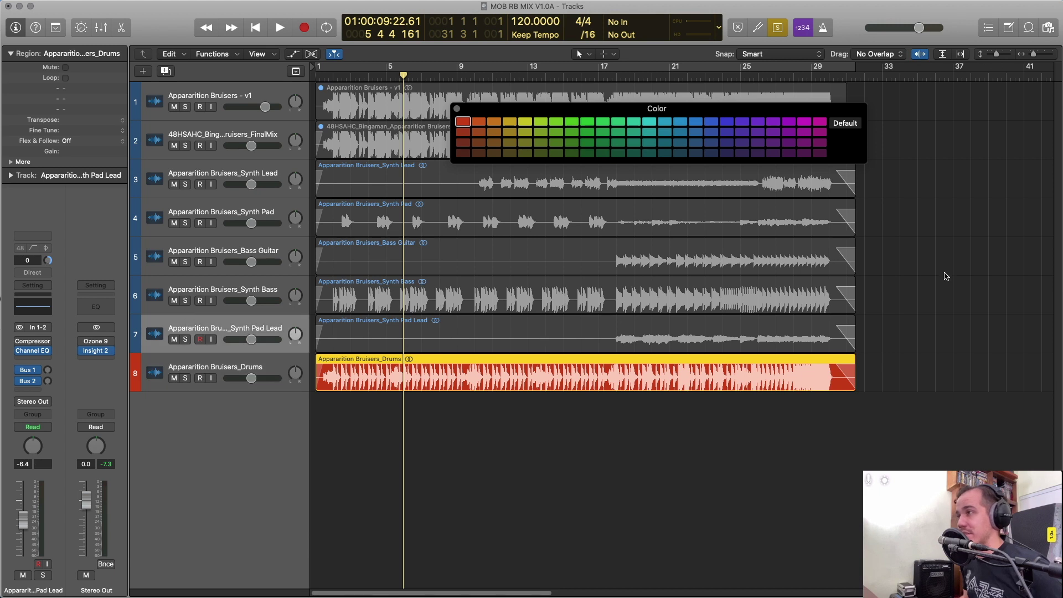
pyautogui.moveTo(908, 289); pyautogui.dragTo(367, 330)
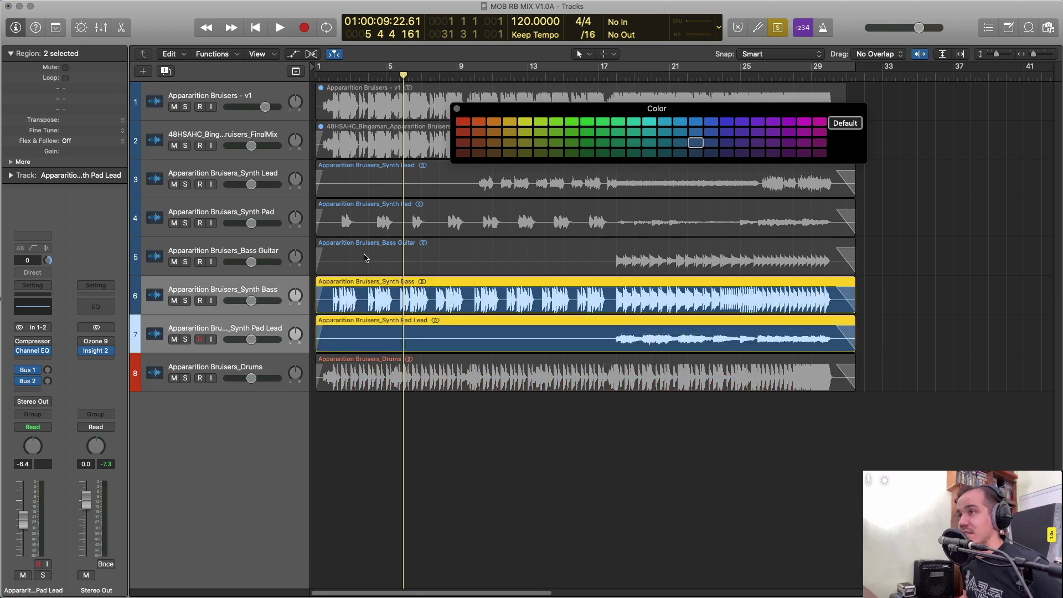
pyautogui.click(641, 123)
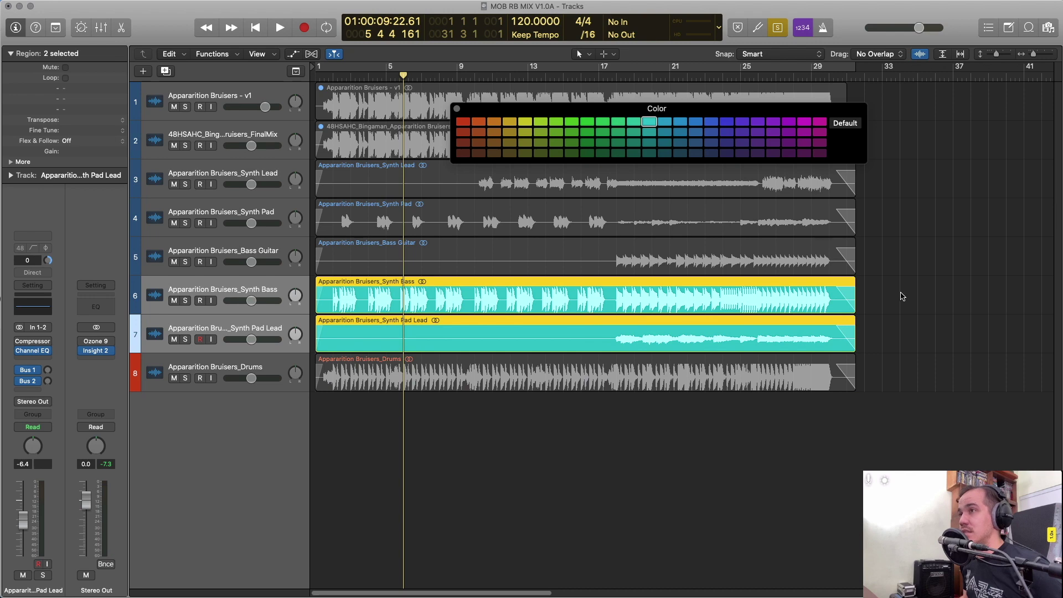
# Colour the Bass Guitar region golden yellow and close the colour palette.
pyautogui.moveTo(884, 259); pyautogui.dragTo(556, 248)
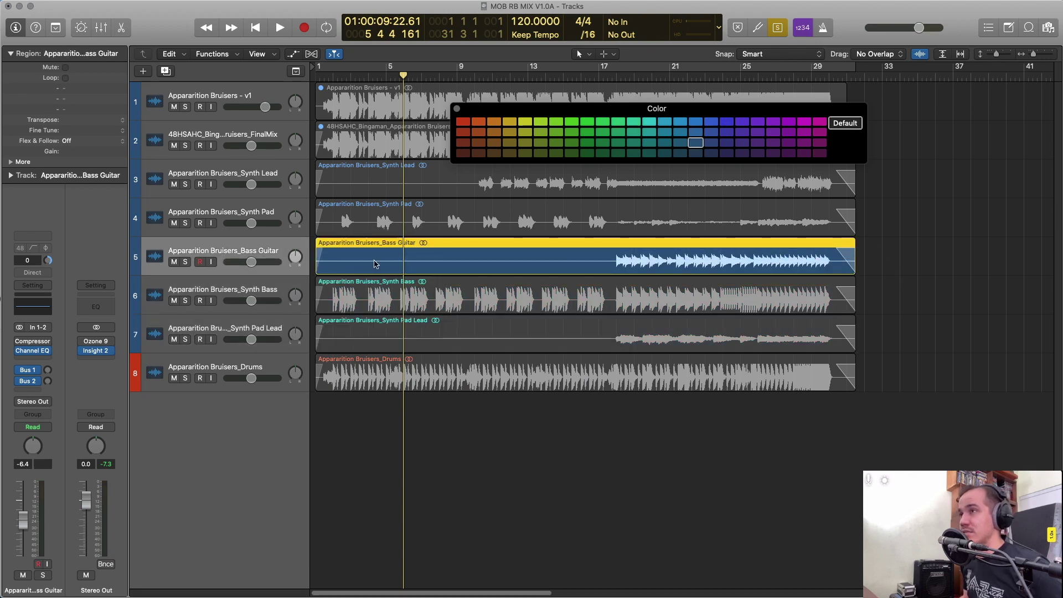
pyautogui.click(526, 123)
pyautogui.click(510, 123)
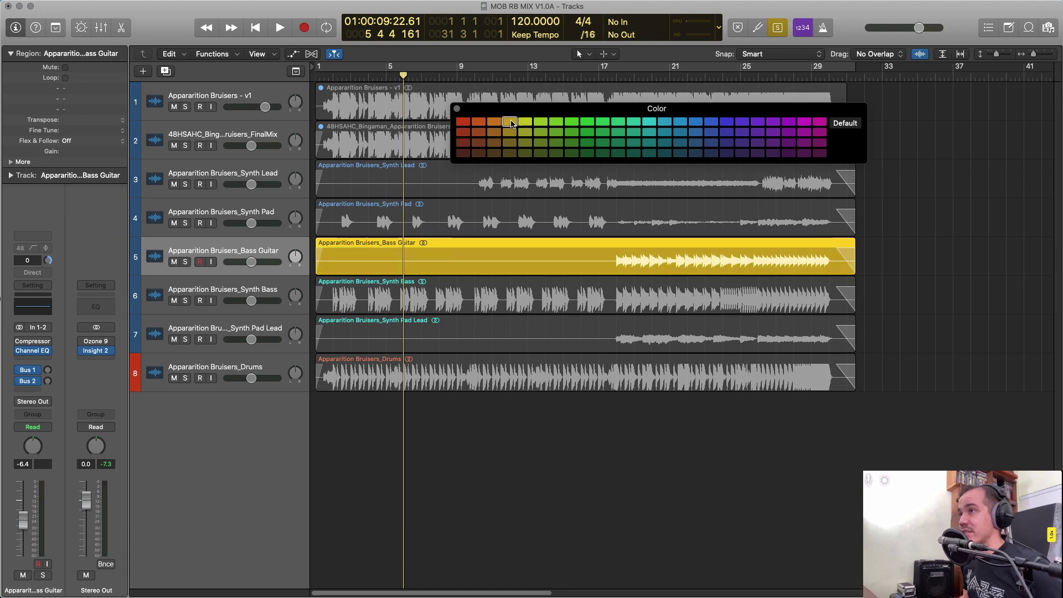
pyautogui.click(457, 108)
# Colour the Synth Lead and Synth Pad tracks and their regions bright turquoise.
pyautogui.moveTo(887, 174); pyautogui.dragTo(642, 222)
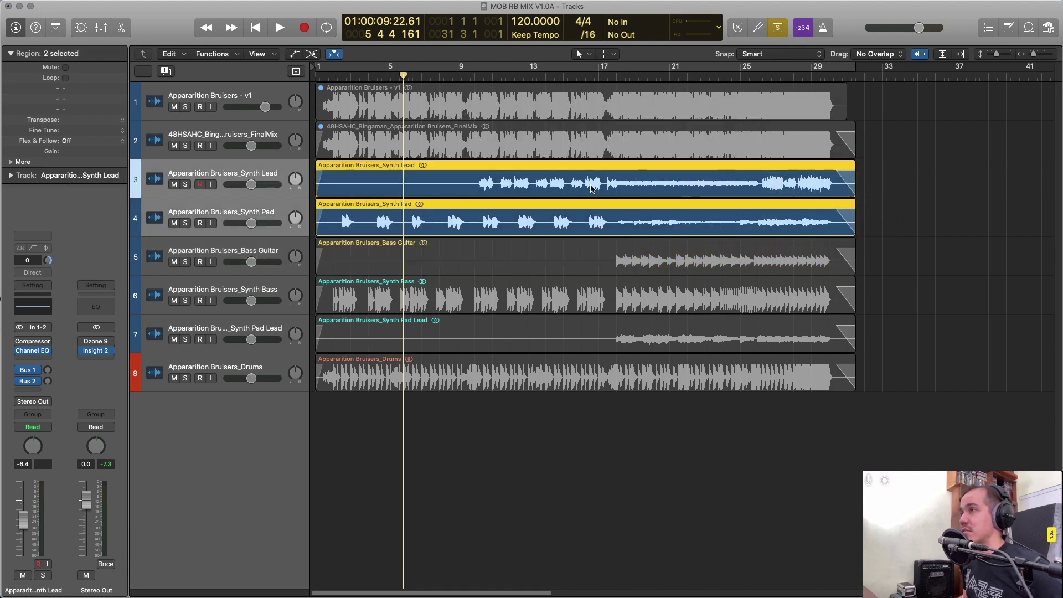
pyautogui.rightClick(265, 172)
pyautogui.click(381, 333)
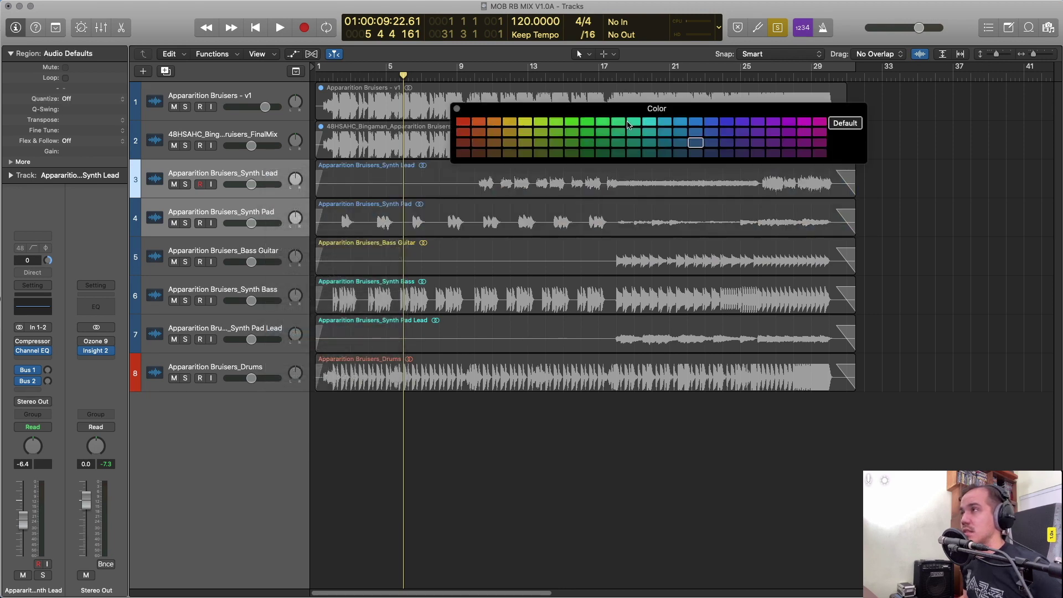
pyautogui.click(647, 122)
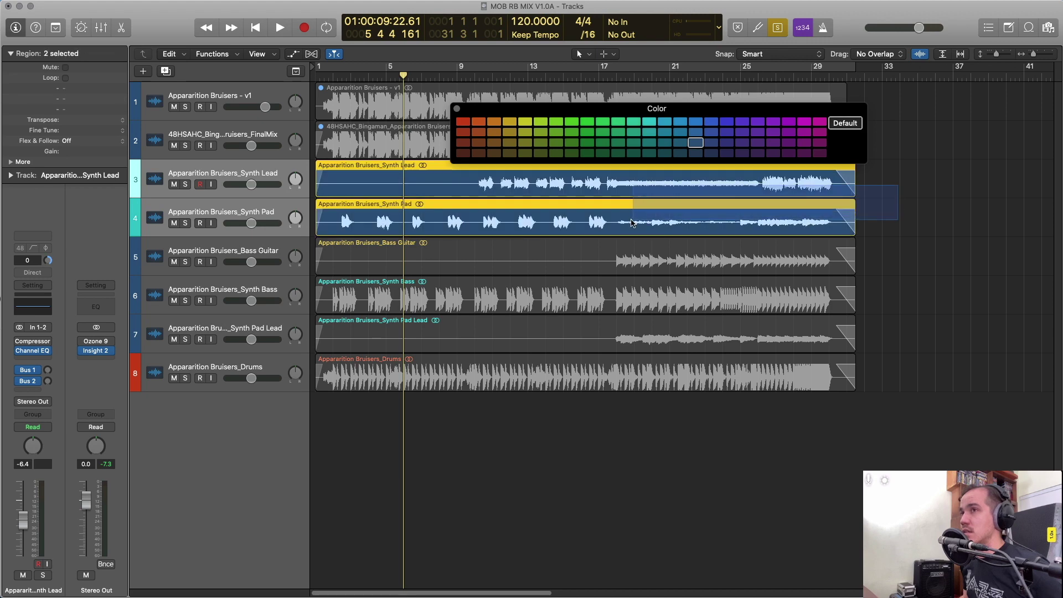
pyautogui.click(653, 125)
# Recolour the Synth Bass and Synth Pad Lead regions and tracks in bright sea-green shades and close the colour palette.
pyautogui.moveTo(908, 283); pyautogui.dragTo(293, 331)
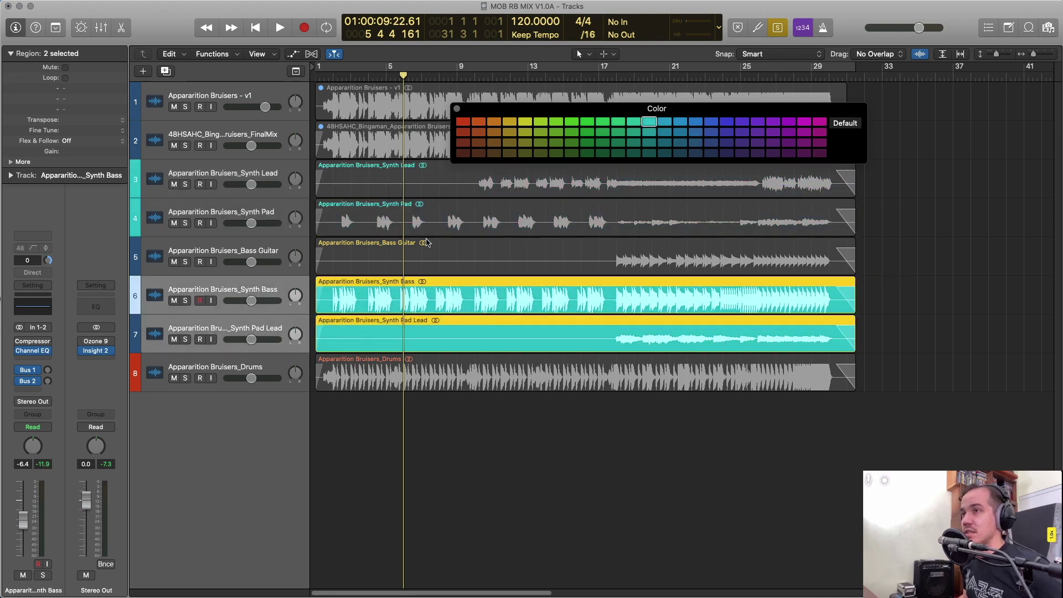
pyautogui.click(631, 120)
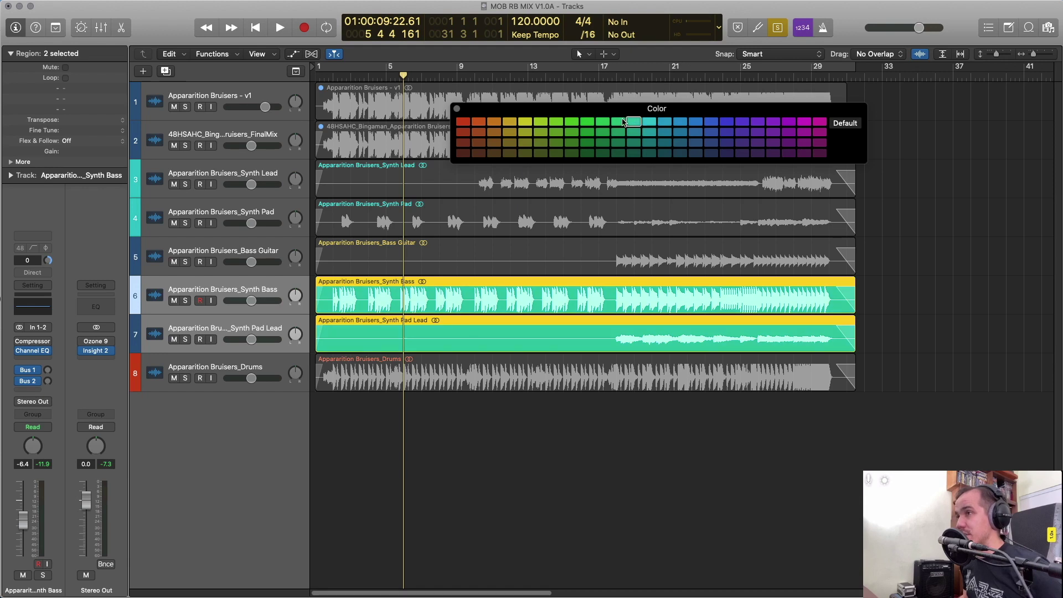
pyautogui.rightClick(278, 289)
pyautogui.click(324, 448)
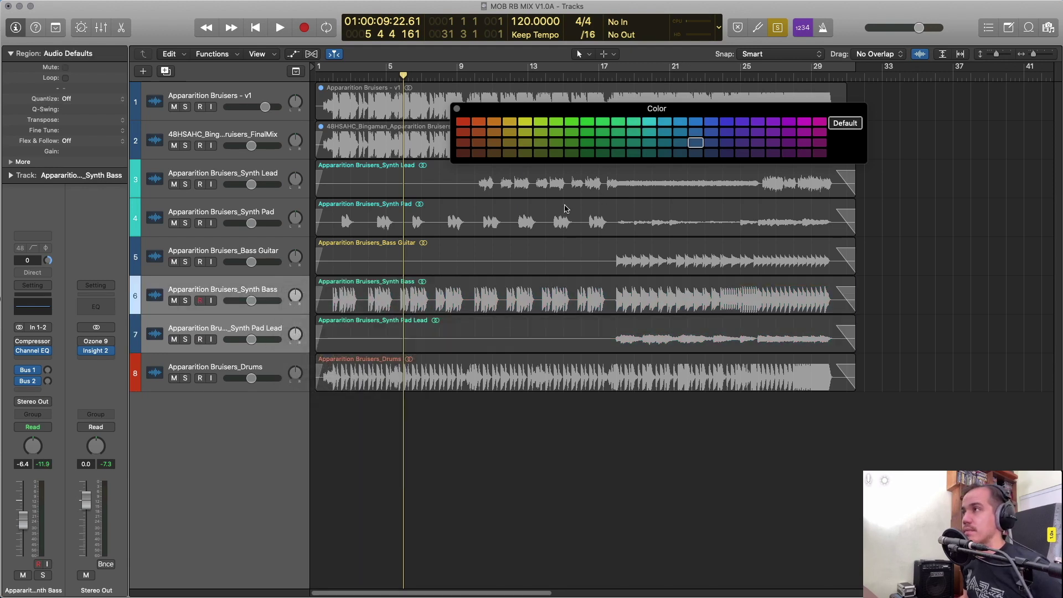
pyautogui.click(619, 123)
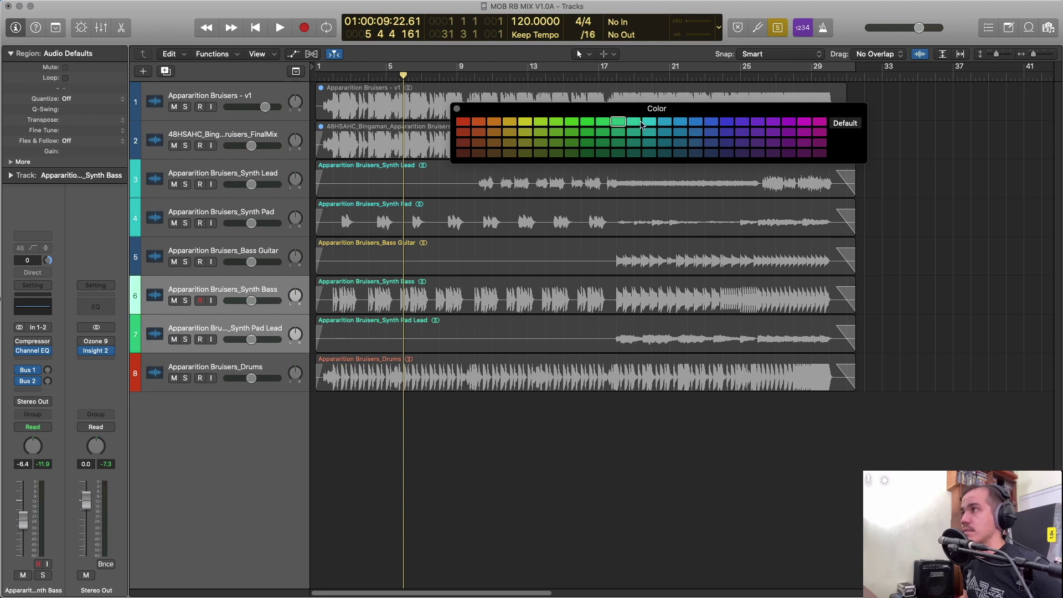
pyautogui.click(457, 109)
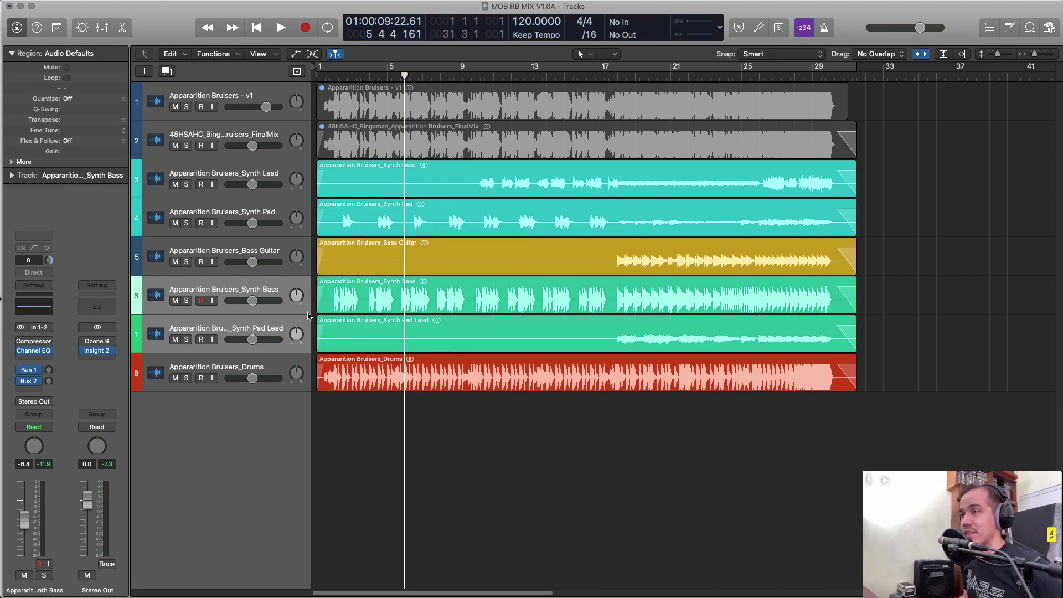
pyautogui.moveTo(915, 173); pyautogui.dragTo(607, 432)
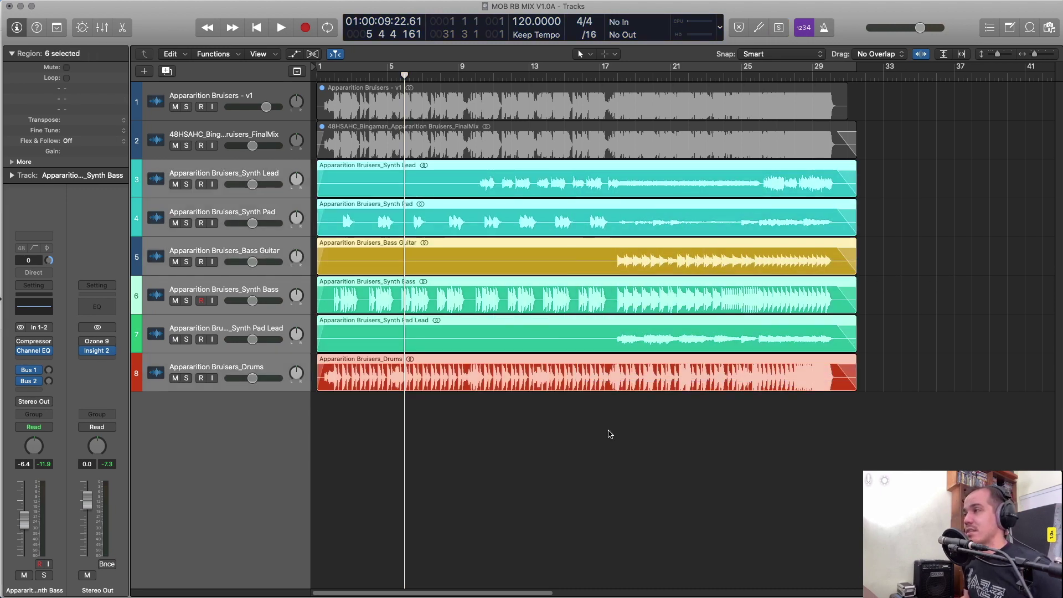
pyautogui.click(686, 451)
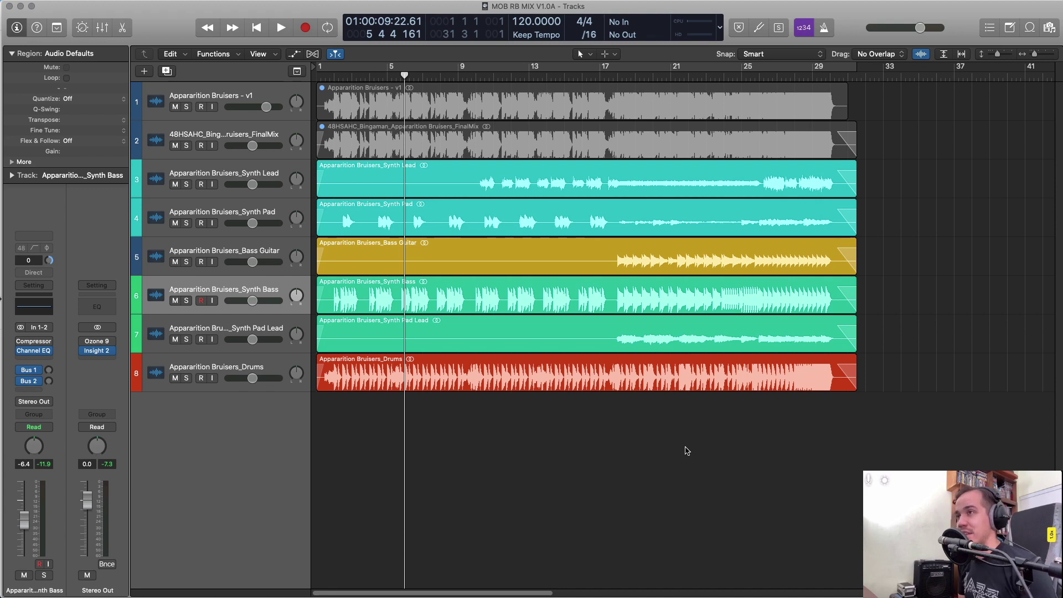
# Assign the golden yellow colour to the Bass Guitar track and close the colour palette.
pyautogui.click(246, 250)
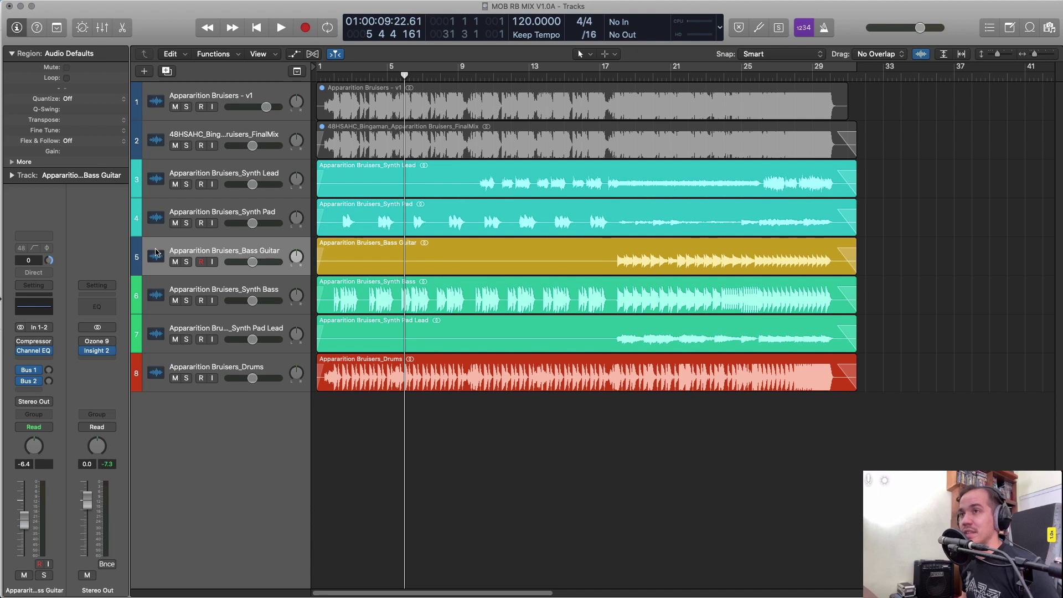
pyautogui.rightClick(140, 249)
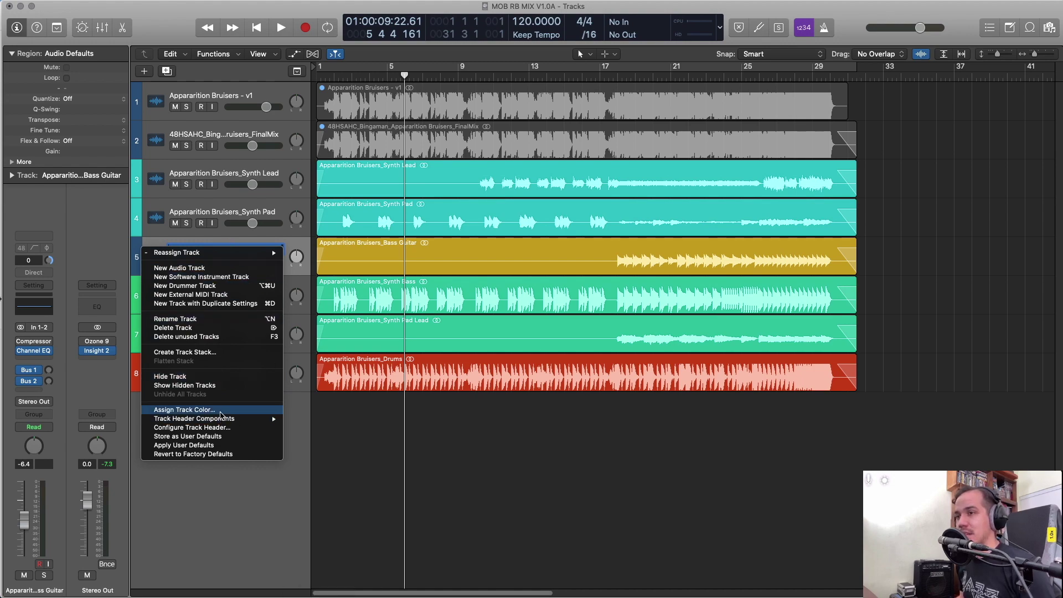
pyautogui.click(224, 409)
pyautogui.click(524, 120)
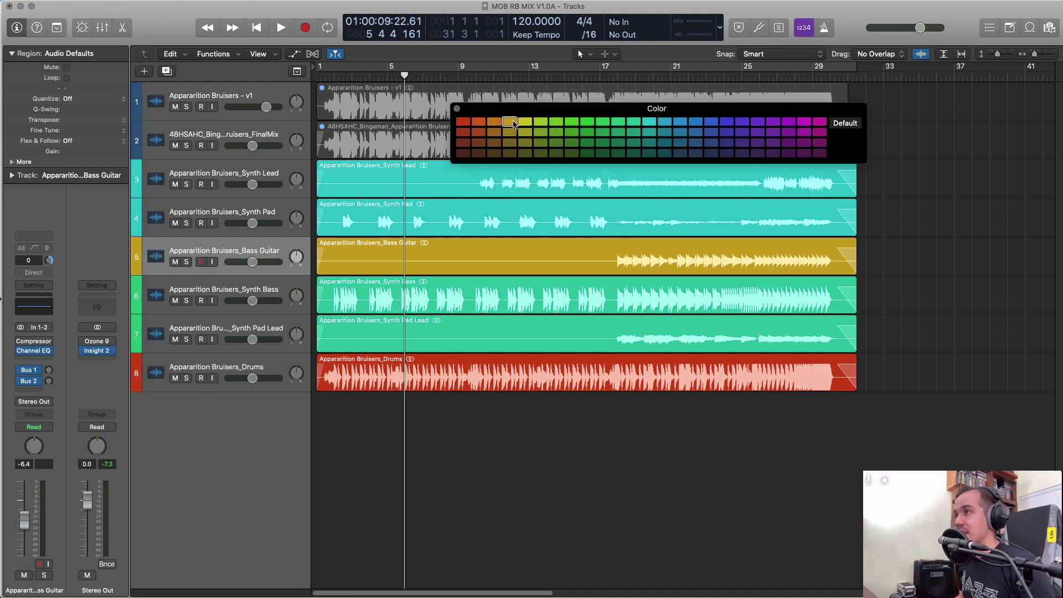
pyautogui.click(456, 109)
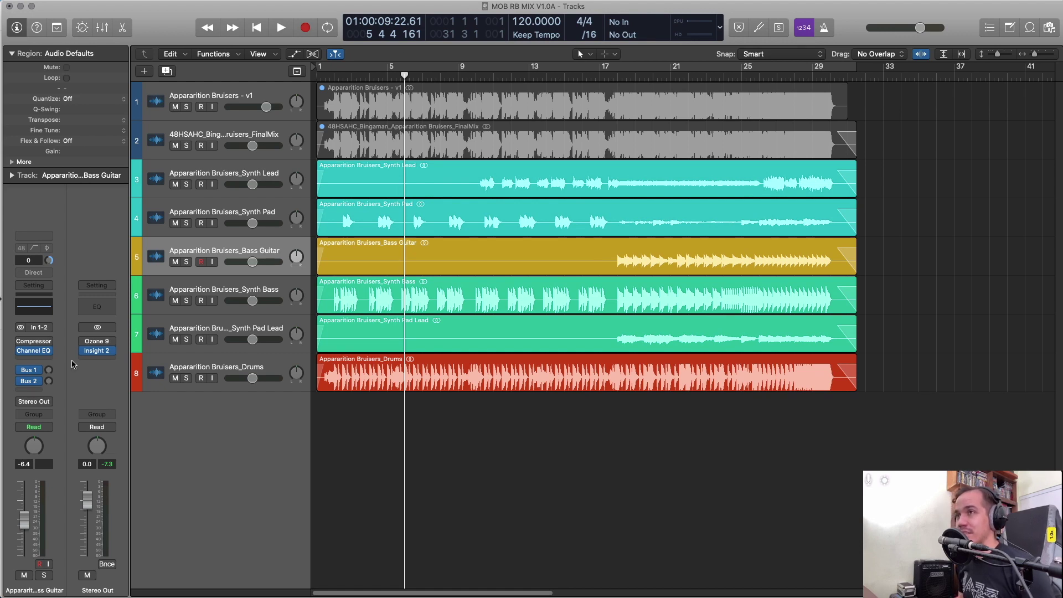
pyautogui.press('super+Right')
pyautogui.press('super+Right')
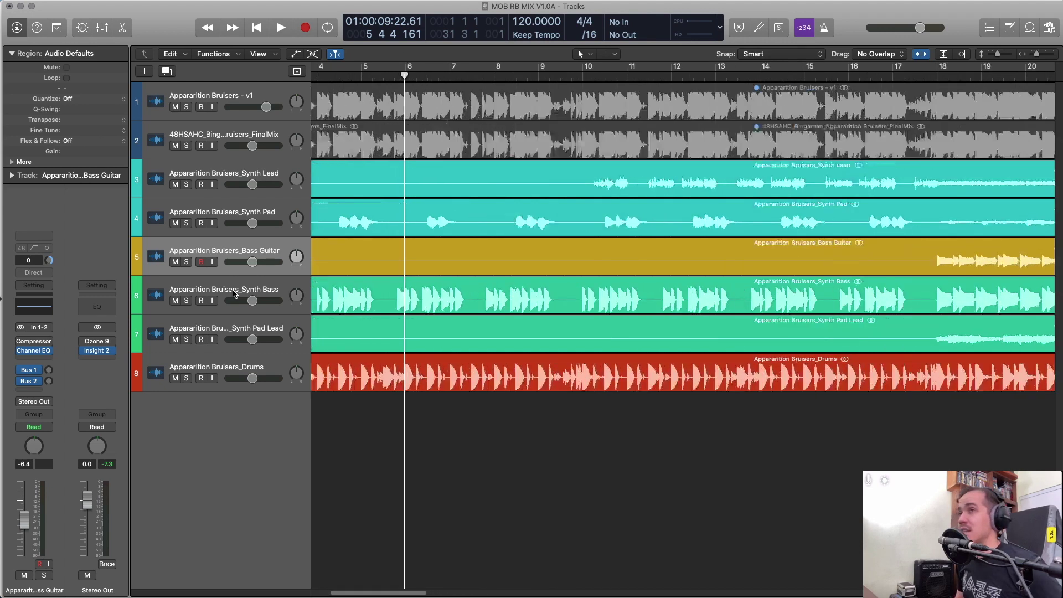
pyautogui.press('super+Left')
pyautogui.press('super+Left')
pyautogui.press('super+Left')
pyautogui.press('super+Right')
pyautogui.press('super+Right')
pyautogui.press('super+Right')
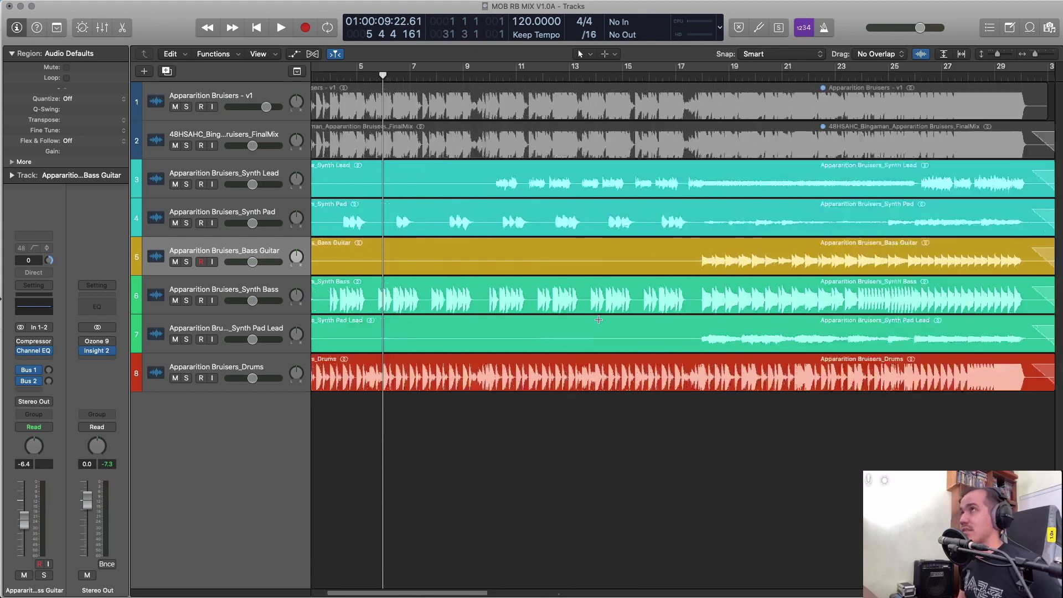
pyautogui.press('super+Left')
pyautogui.press('super+Left')
pyautogui.press('super+Left')
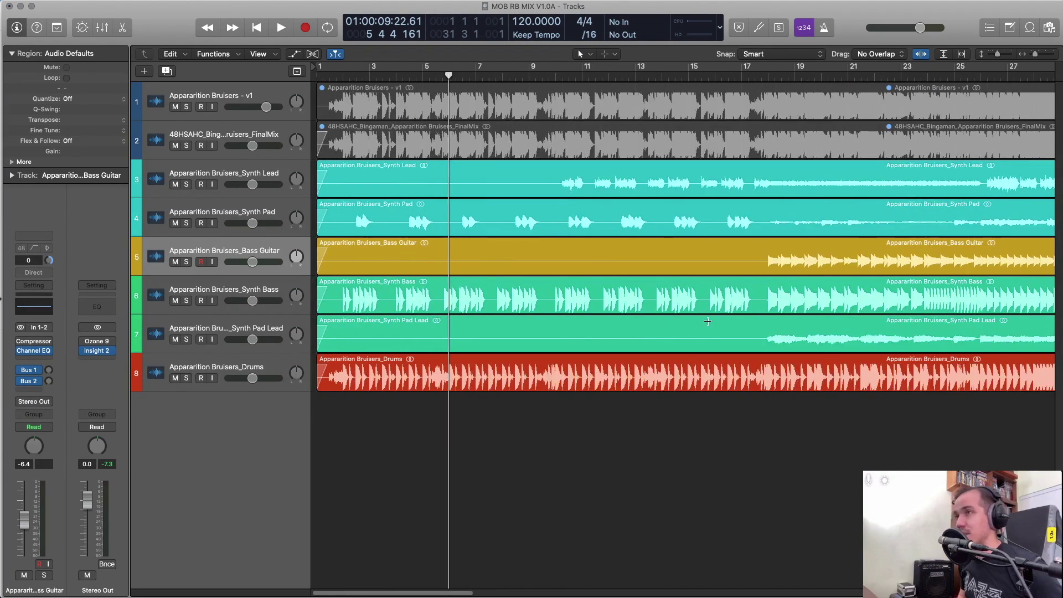
# Move Channel EQ ahead of the Compressor in the insert chain of all eight audio channels, undoing any misplaced move.
pyautogui.press('x')
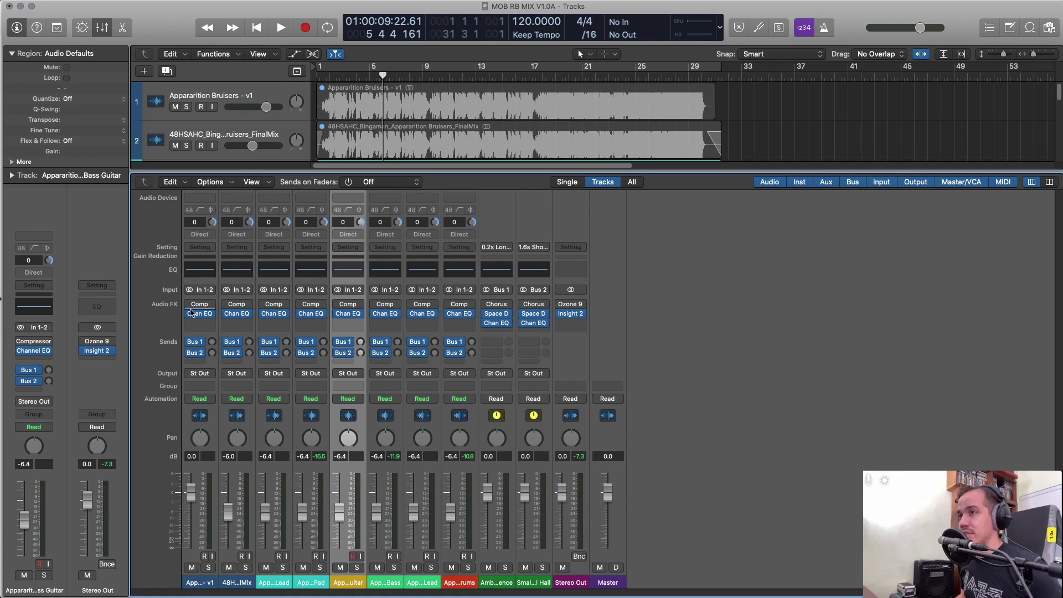
pyautogui.click(197, 195)
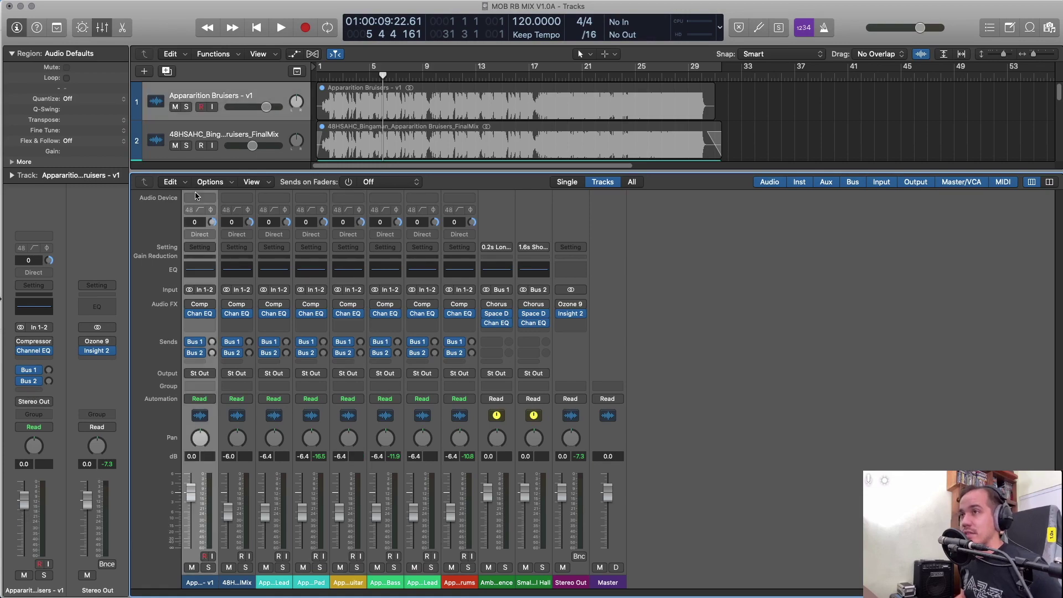
pyautogui.keyDown('shift'); pyautogui.click(452, 194); pyautogui.keyUp('shift')
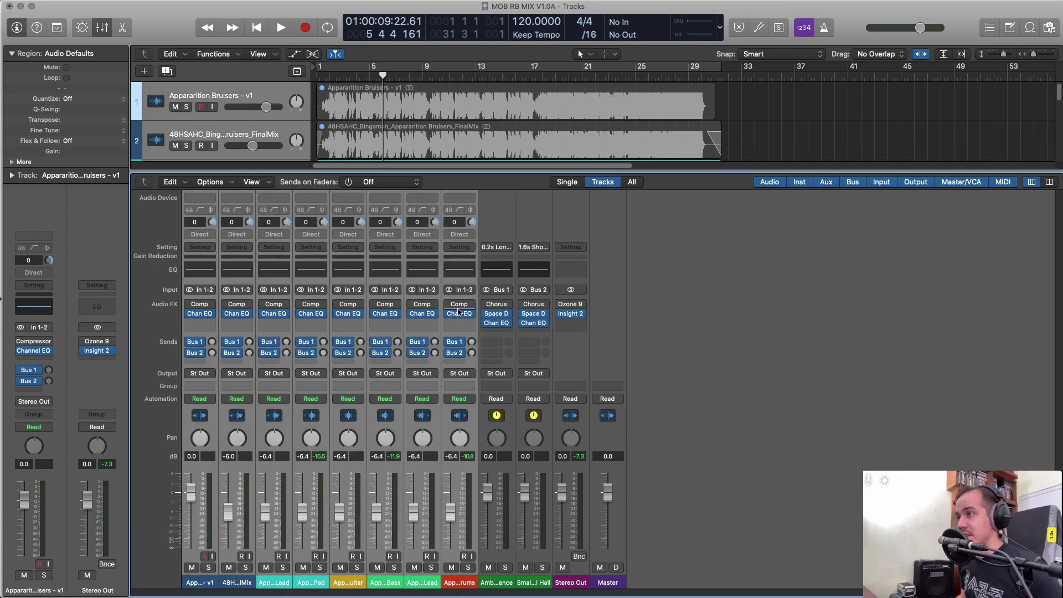
pyautogui.moveTo(461, 316); pyautogui.dragTo(421, 306)
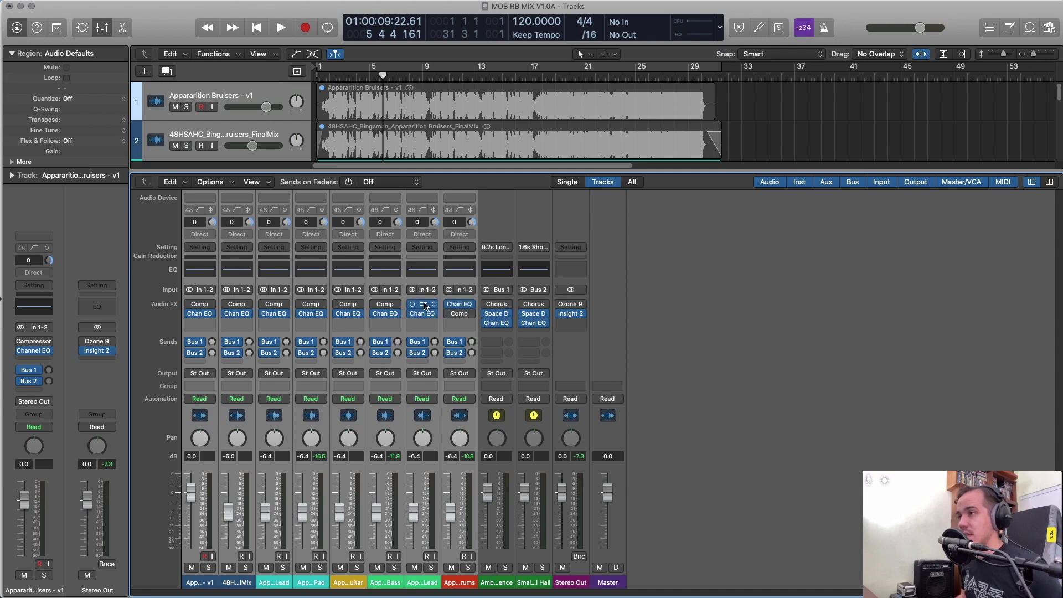
pyautogui.press('super+z')
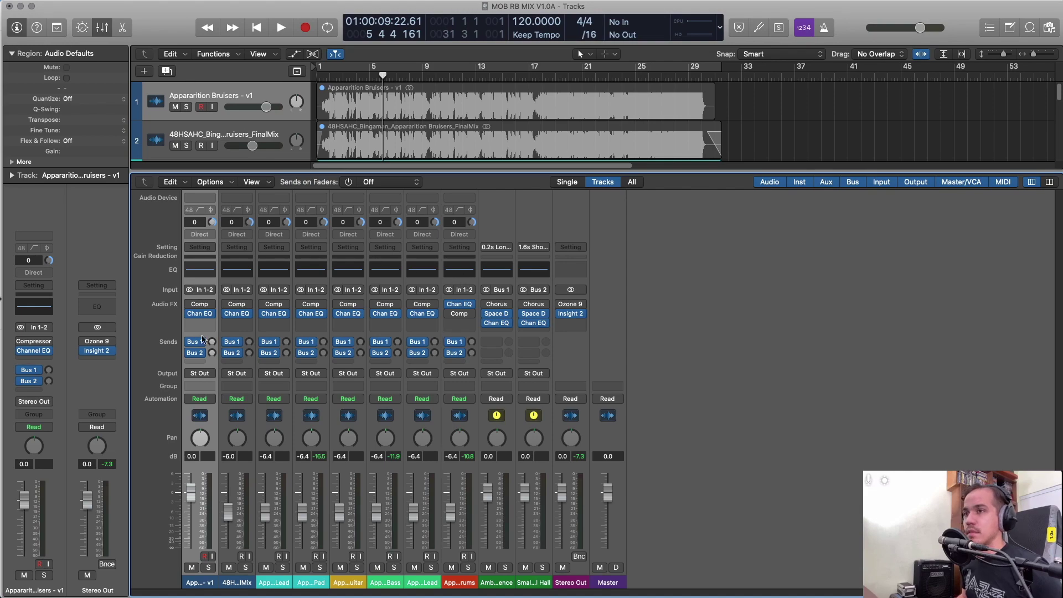
pyautogui.moveTo(199, 315); pyautogui.dragTo(309, 305)
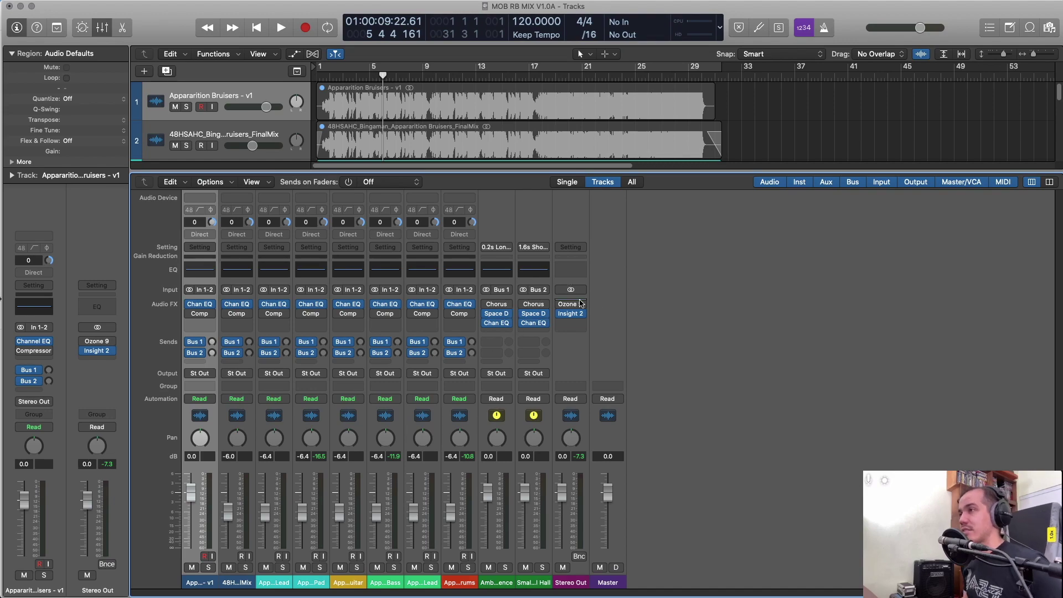
pyautogui.press('x')
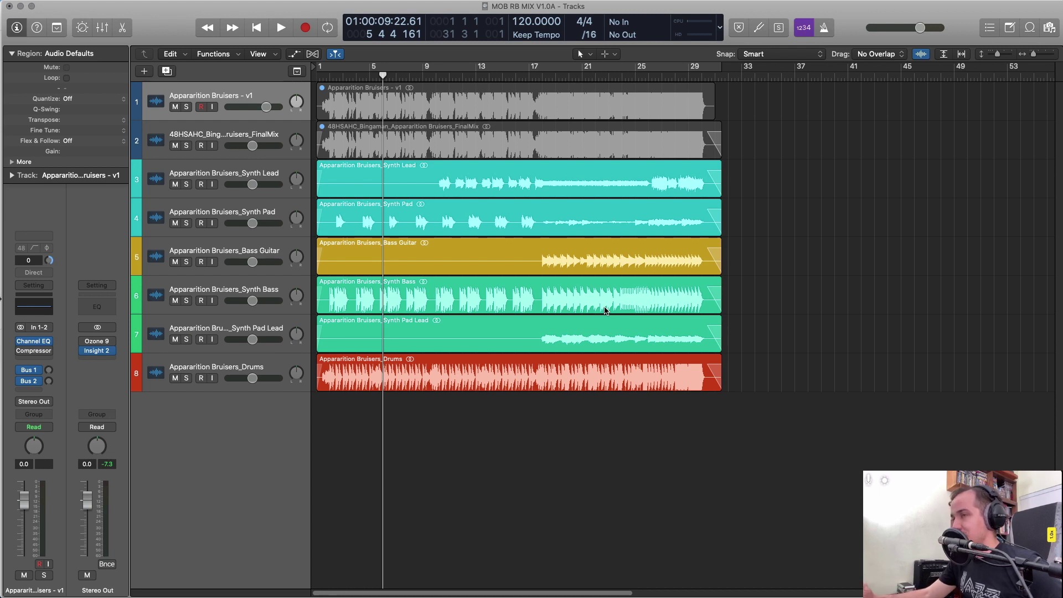
# Play the song from the start and raise the Drums fader to -3.9 dB and the Synth Bass fader to -5.1 dB.
pyautogui.press('Return')
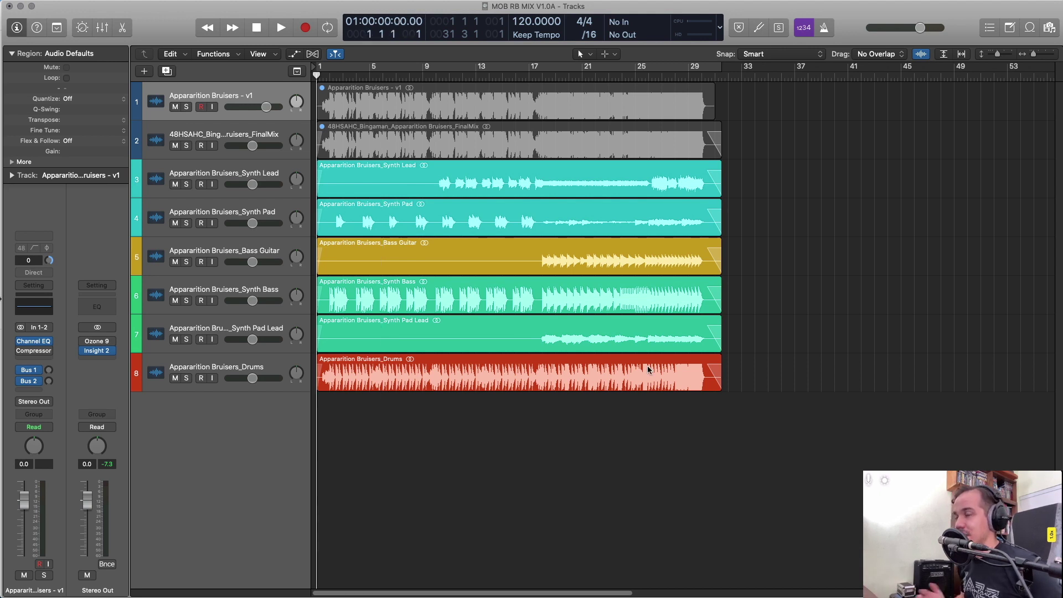
pyautogui.press('space')
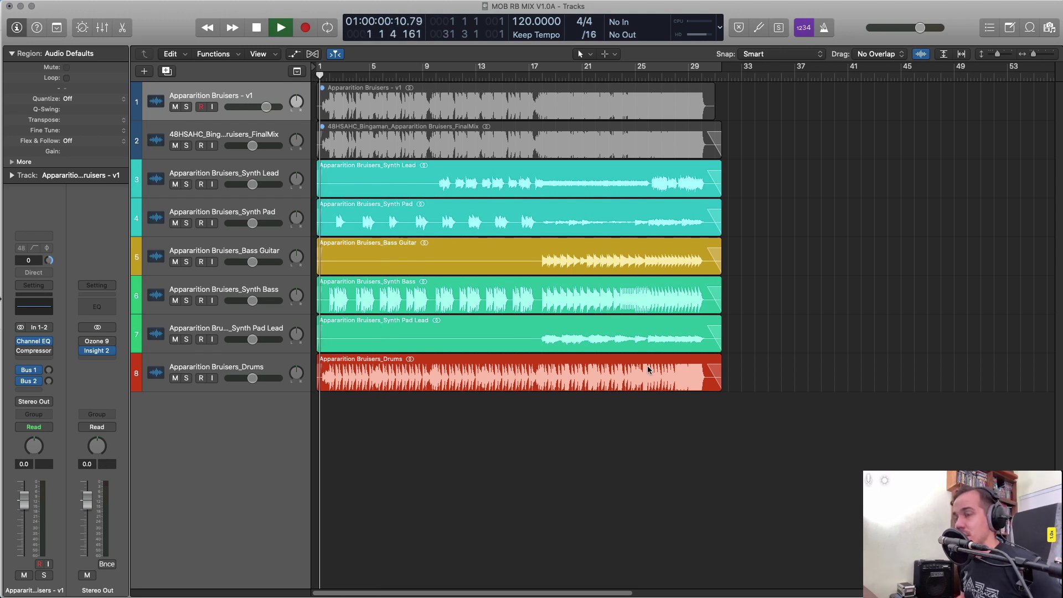
pyautogui.press('x')
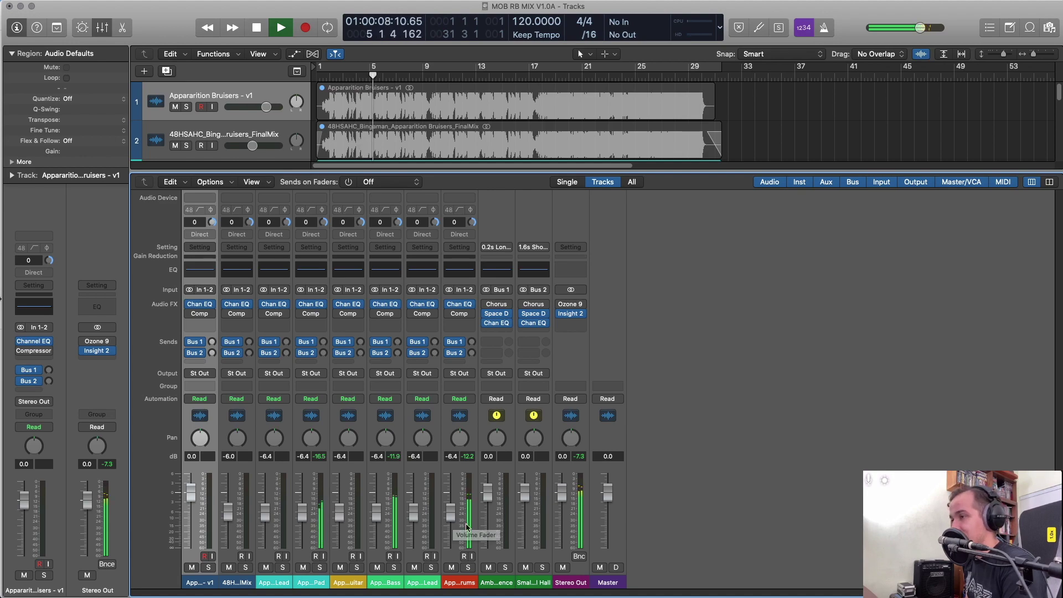
pyautogui.moveTo(452, 514); pyautogui.dragTo(451, 502)
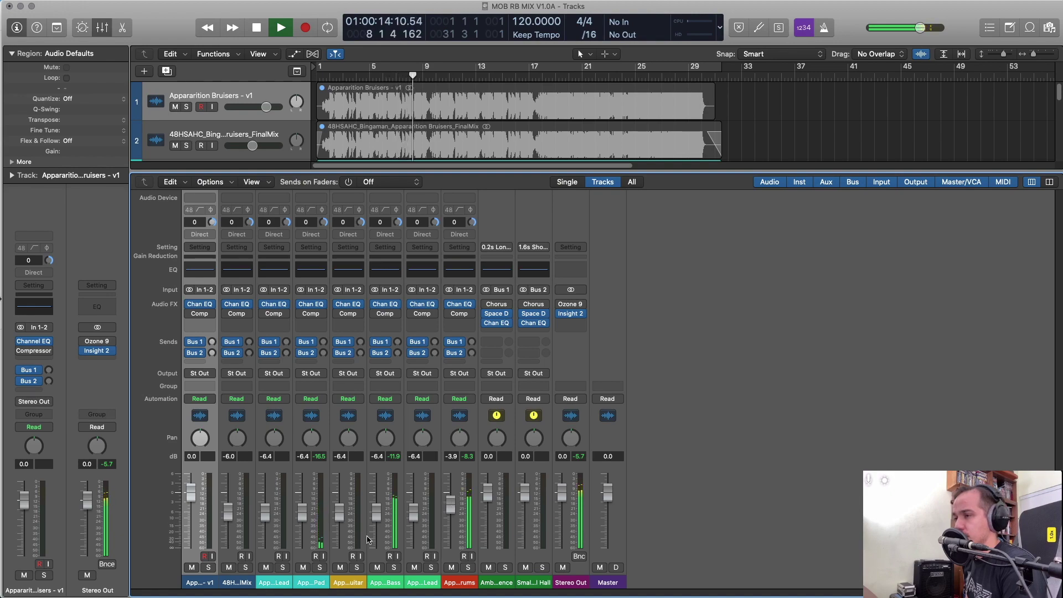
pyautogui.moveTo(375, 515); pyautogui.dragTo(376, 510)
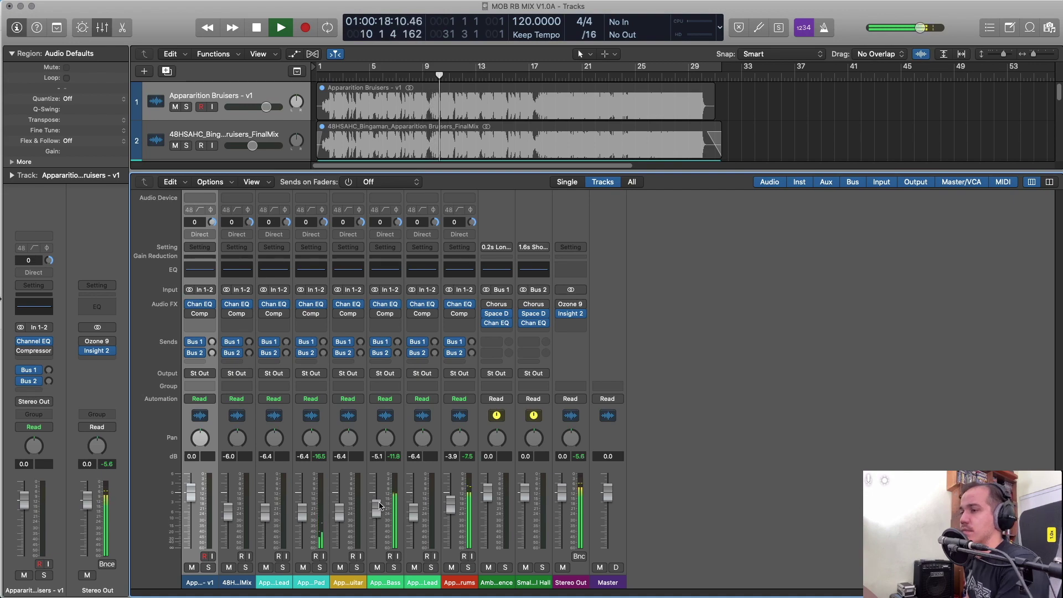
# Set the channel faders to -3.6 dB for Synth Lead, -4.9 dB for Synth Bass, -3.4 dB for Drums and -5.8 dB for Synth Pad.
pyautogui.moveTo(270, 518); pyautogui.dragTo(269, 502)
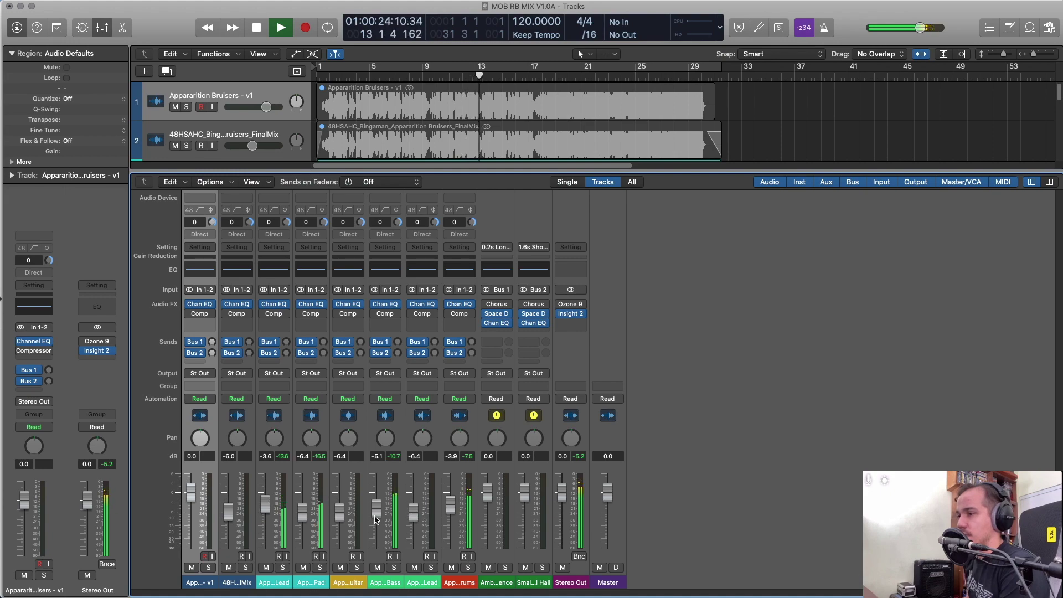
pyautogui.moveTo(377, 513); pyautogui.dragTo(376, 511)
pyautogui.moveTo(450, 508); pyautogui.dragTo(450, 507)
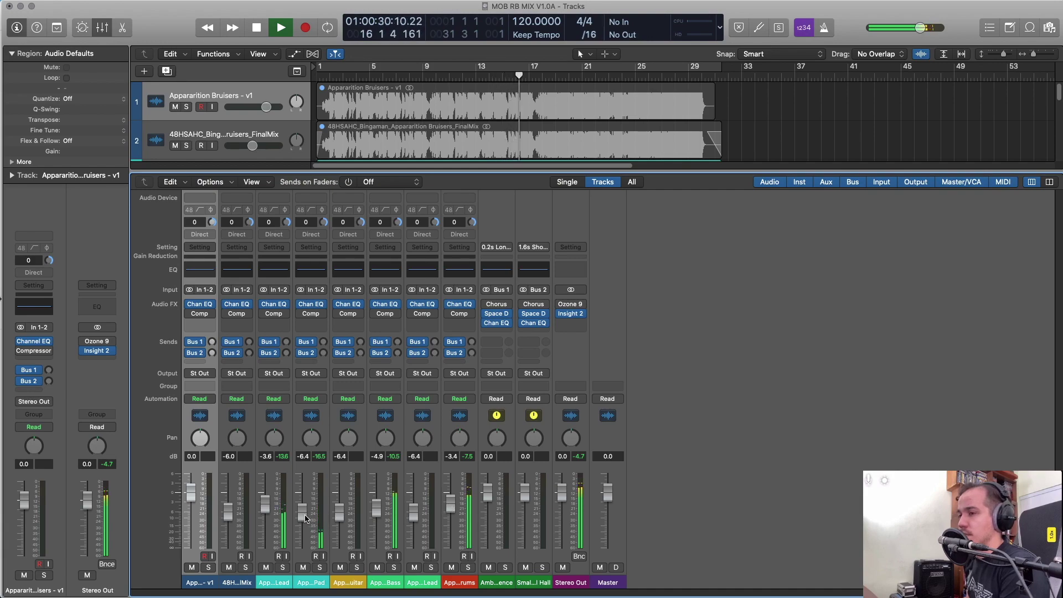
pyautogui.moveTo(306, 518); pyautogui.dragTo(306, 515)
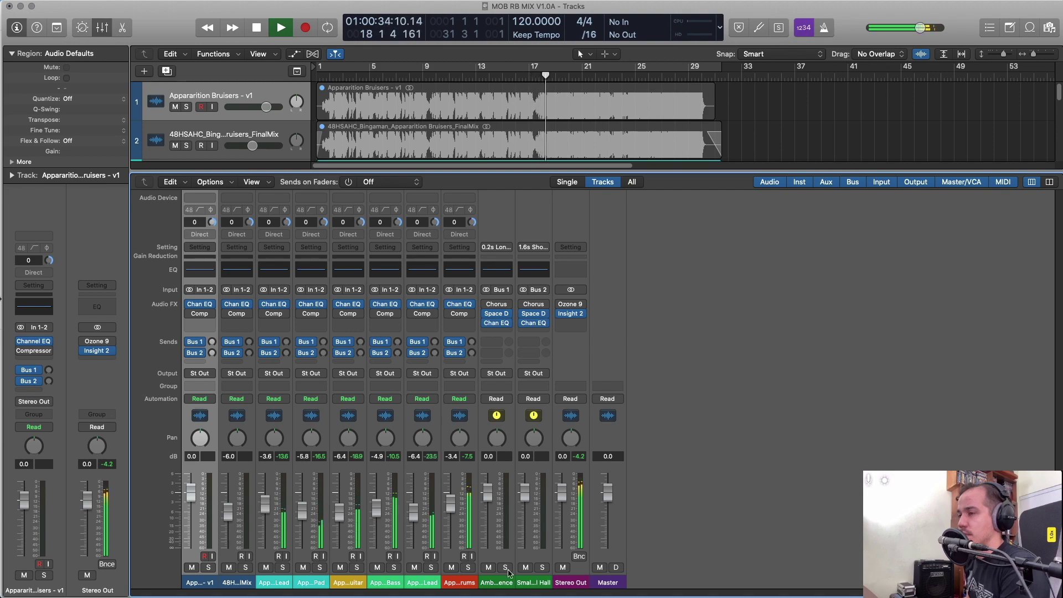
# Raise the Synth Pad Lead fader to -4.1 dB while soloing it against the Synth Lead, and clear all solos.
pyautogui.click(357, 568)
pyautogui.click(357, 568)
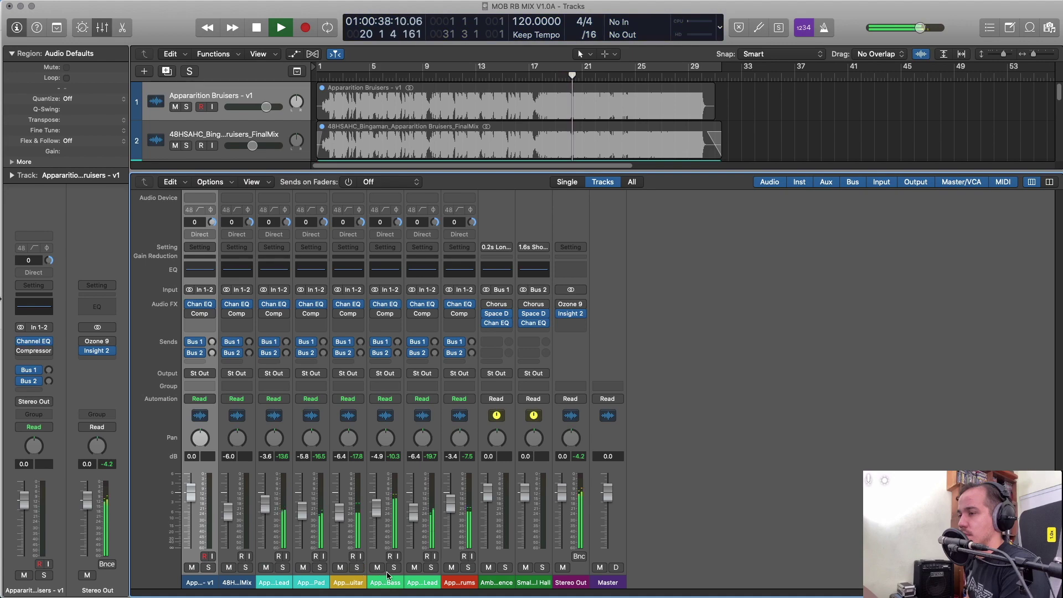
pyautogui.click(431, 567)
pyautogui.click(431, 567)
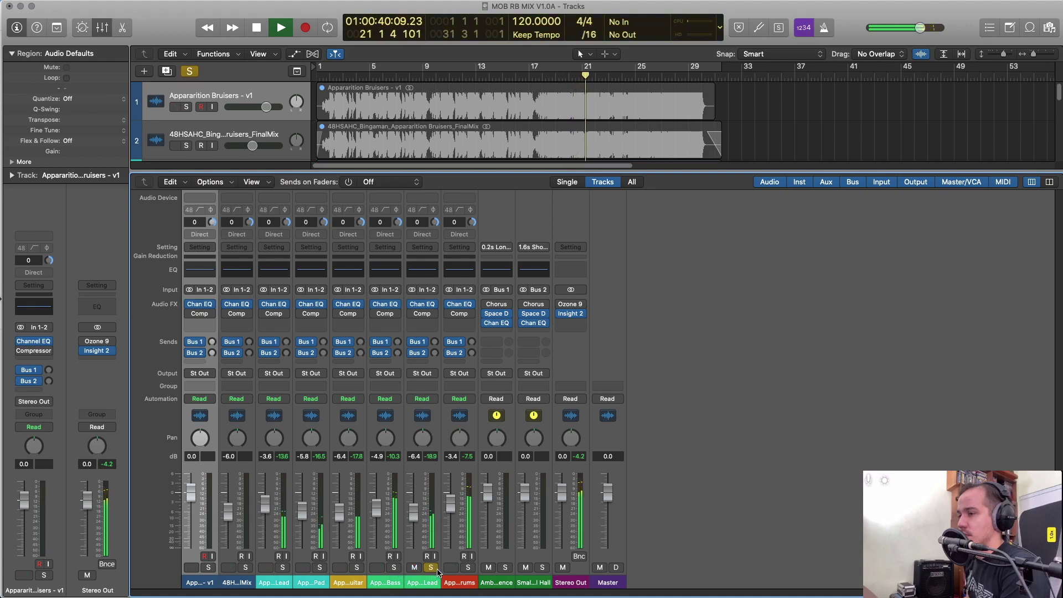
pyautogui.click(283, 567)
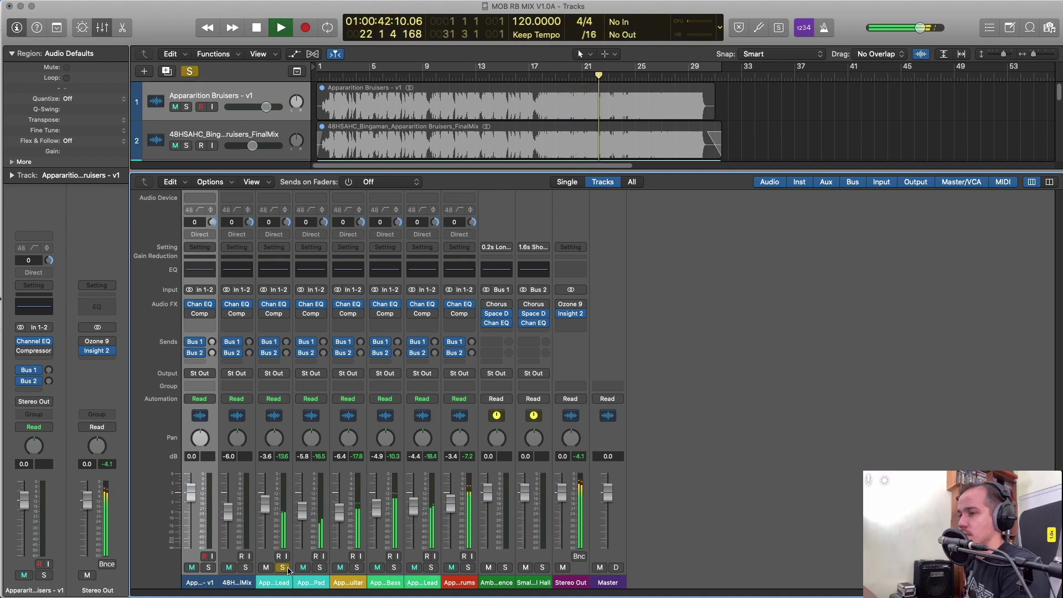
pyautogui.click(431, 567)
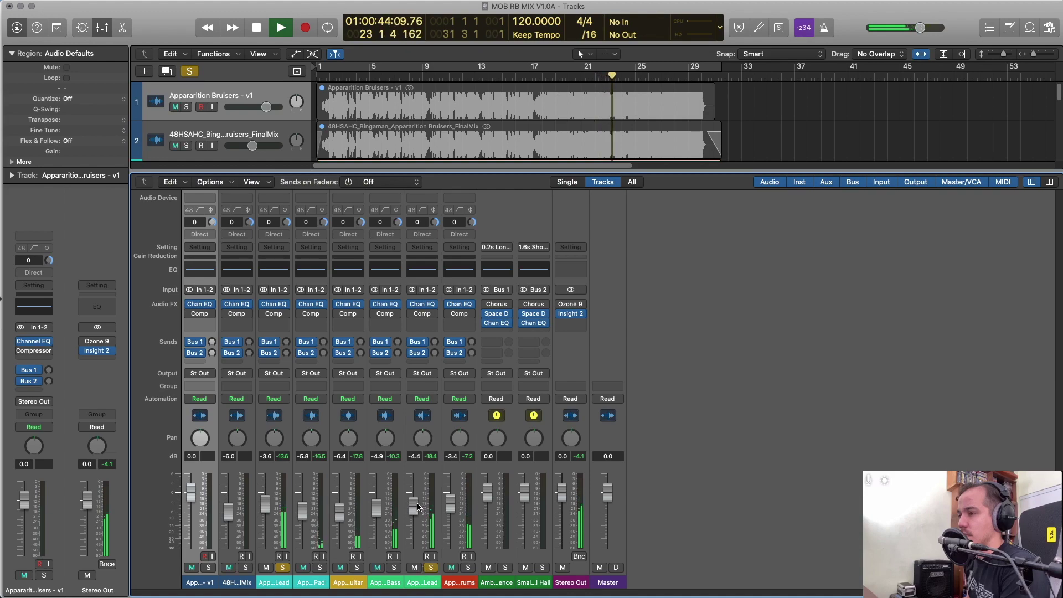
pyautogui.click(431, 568)
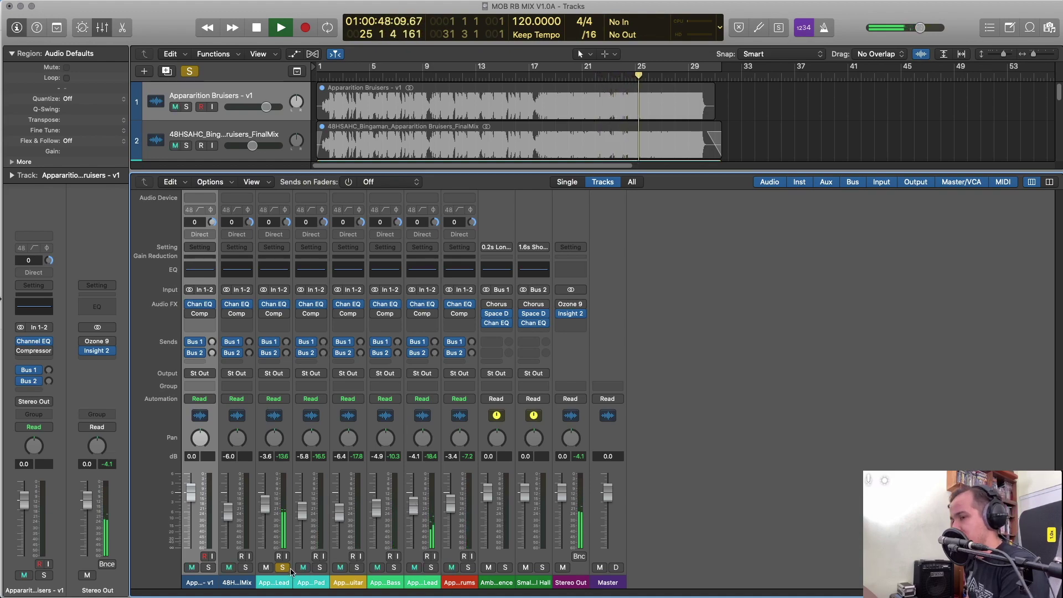
pyautogui.keyDown('alt'); pyautogui.click(431, 567); pyautogui.keyUp('alt')
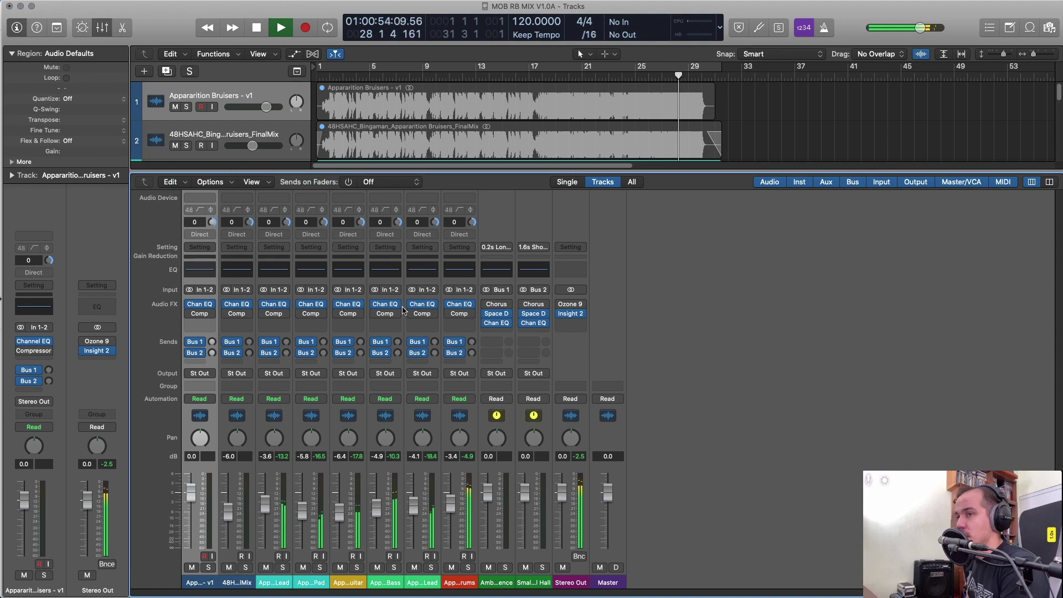
# Solo the Drums region and play it from the start while trying its Balance pan control, ending with the pan centred and playback stopped.
pyautogui.press('space')
pyautogui.click(244, 281)
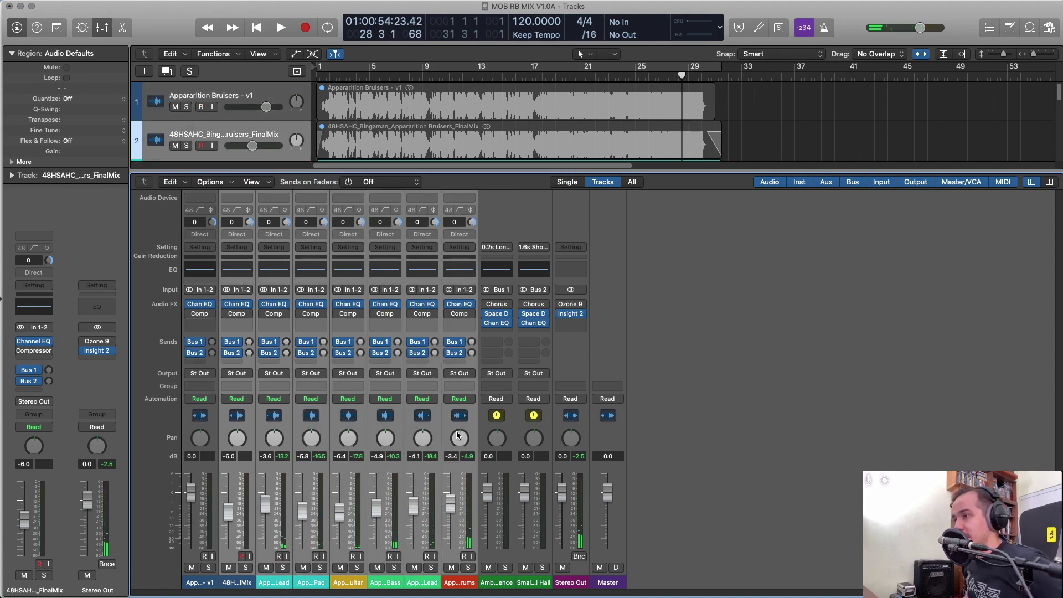
pyautogui.moveTo(458, 435)
pyautogui.mouseDown()
pyautogui.moveTo(461, 453)
pyautogui.moveTo(457, 437)
pyautogui.mouseUp()
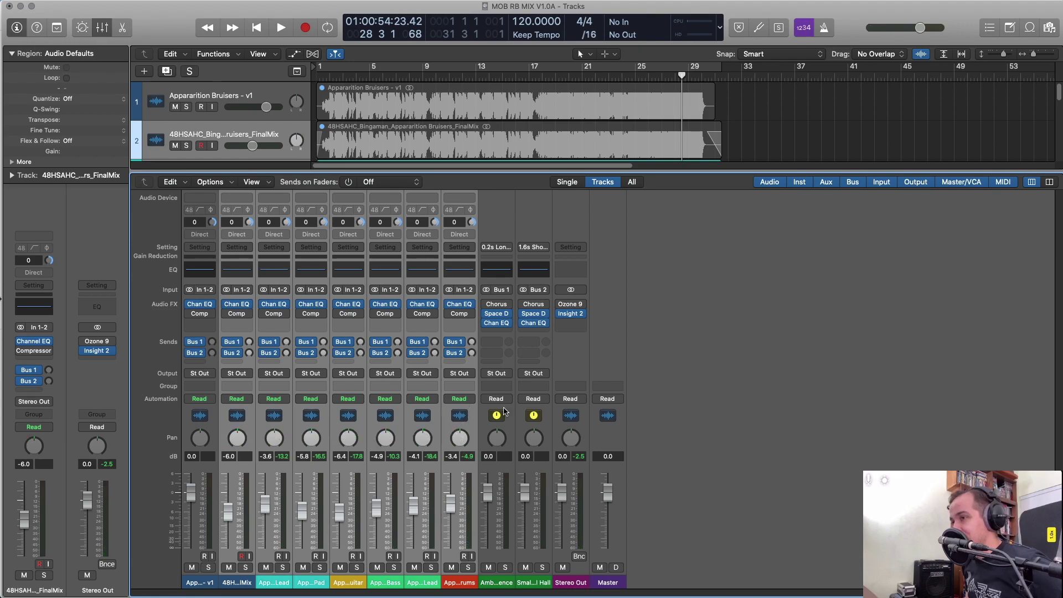
pyautogui.click(446, 418)
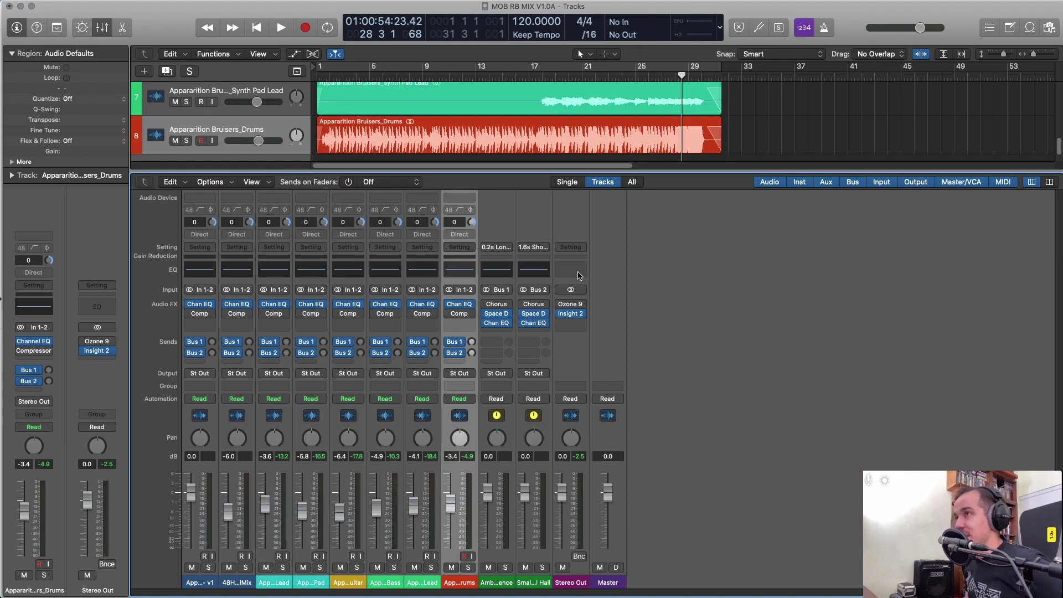
pyautogui.scroll(1, 637, 152)
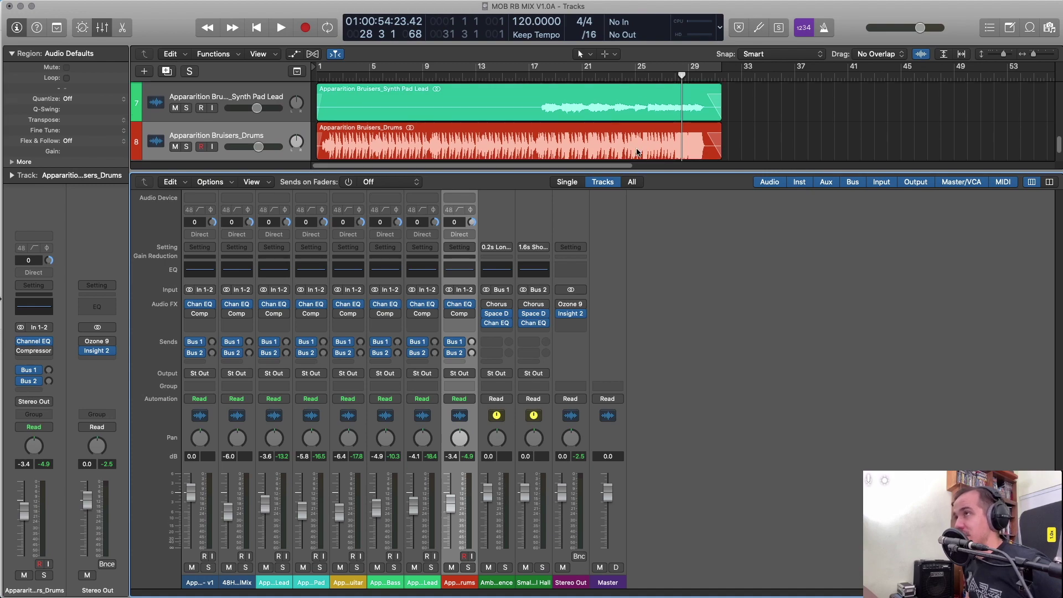
pyautogui.click(589, 144)
pyautogui.press('Return')
pyautogui.press('space')
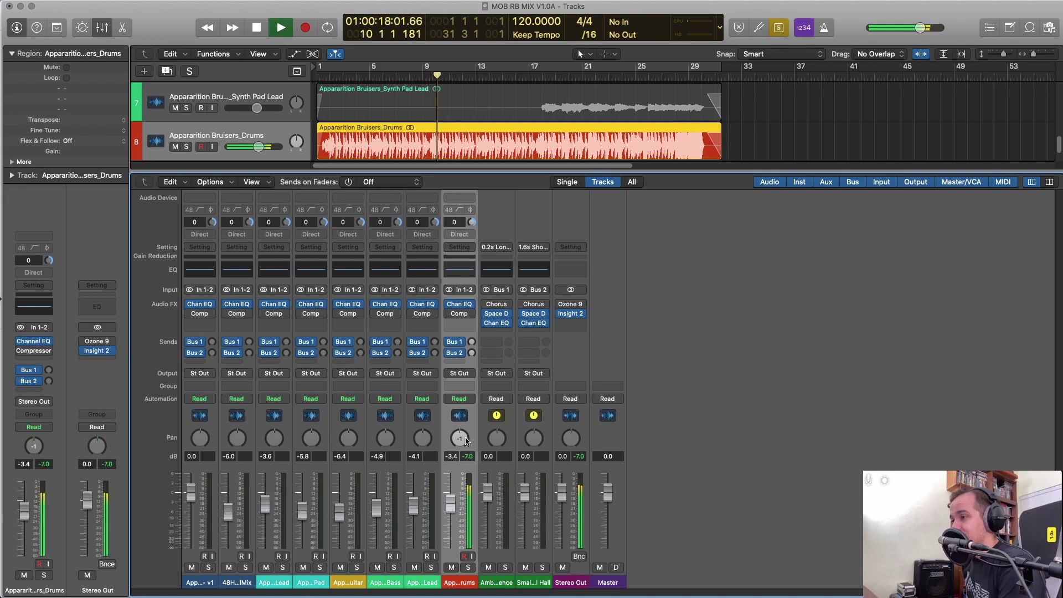
pyautogui.press('space')
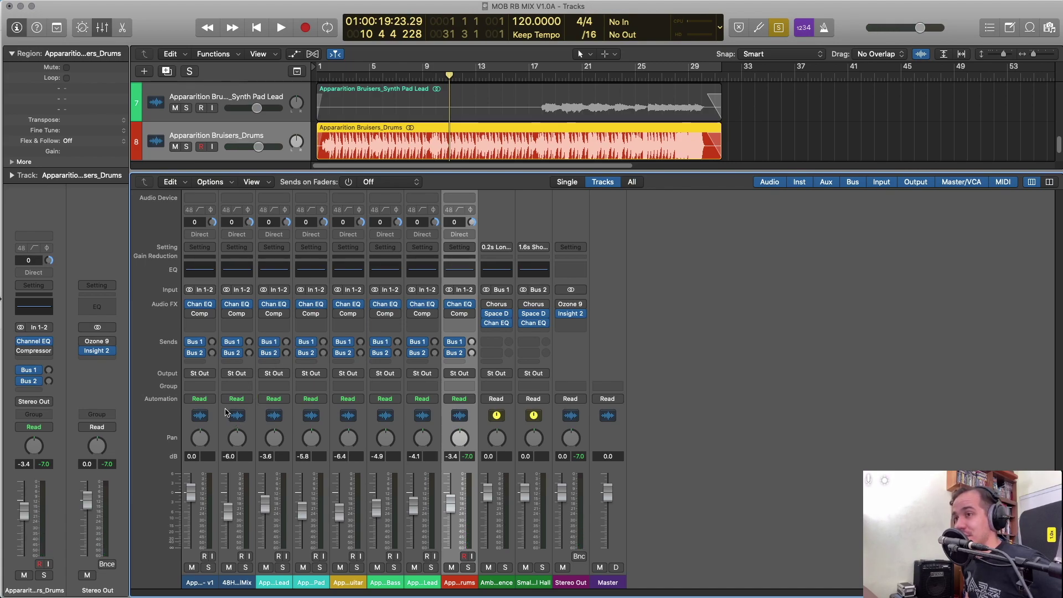
# Select all eight audio channels and change their pan mode to Stereo Pan.
pyautogui.press('Right')
pyautogui.press('Right')
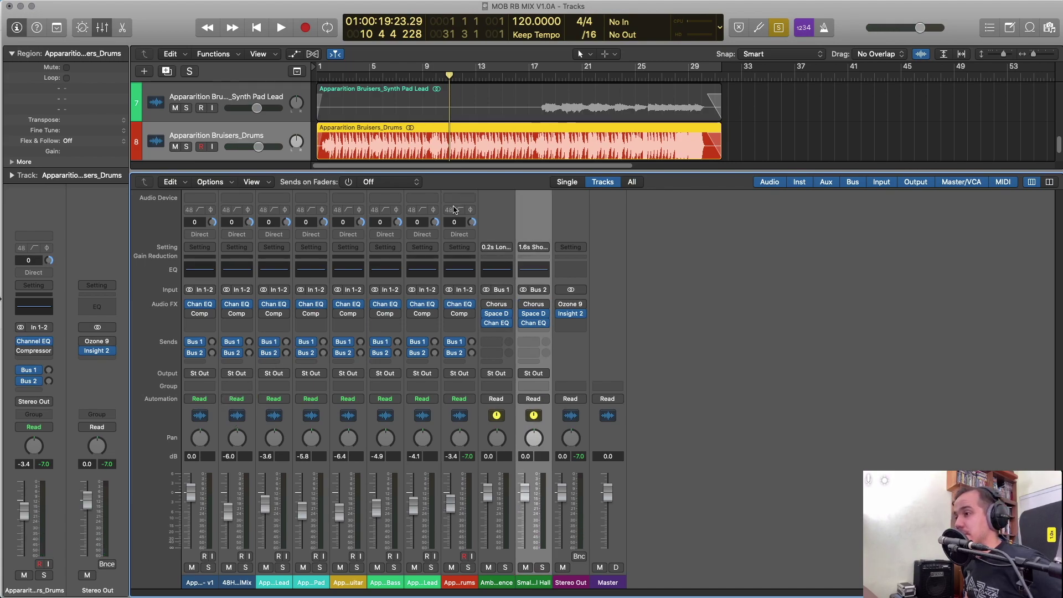
pyautogui.press('Left')
pyautogui.press('Left')
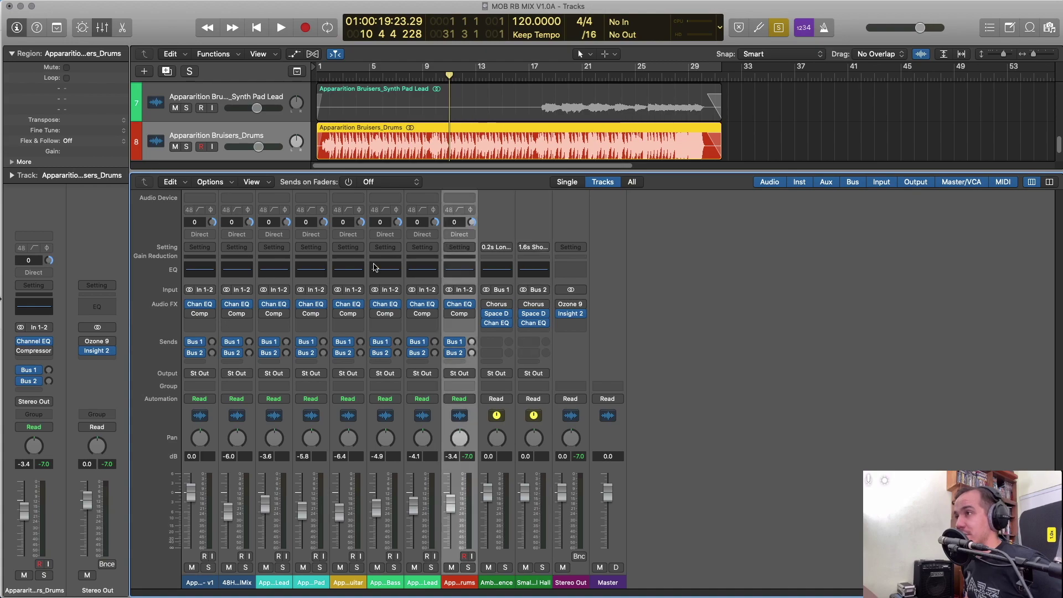
pyautogui.keyDown('shift'); pyautogui.click(205, 249); pyautogui.keyUp('shift')
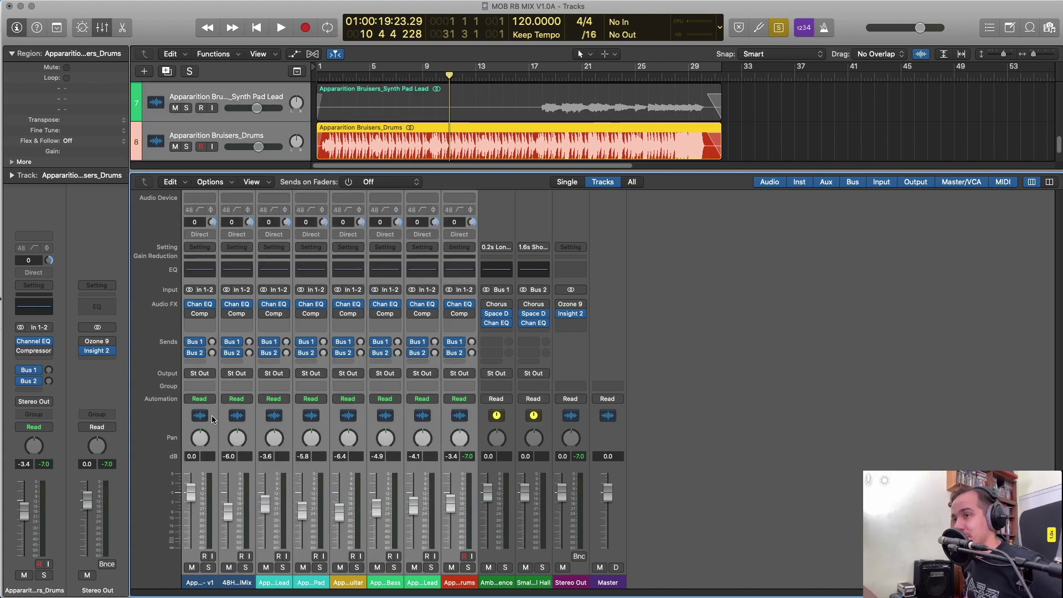
pyautogui.rightClick(385, 441)
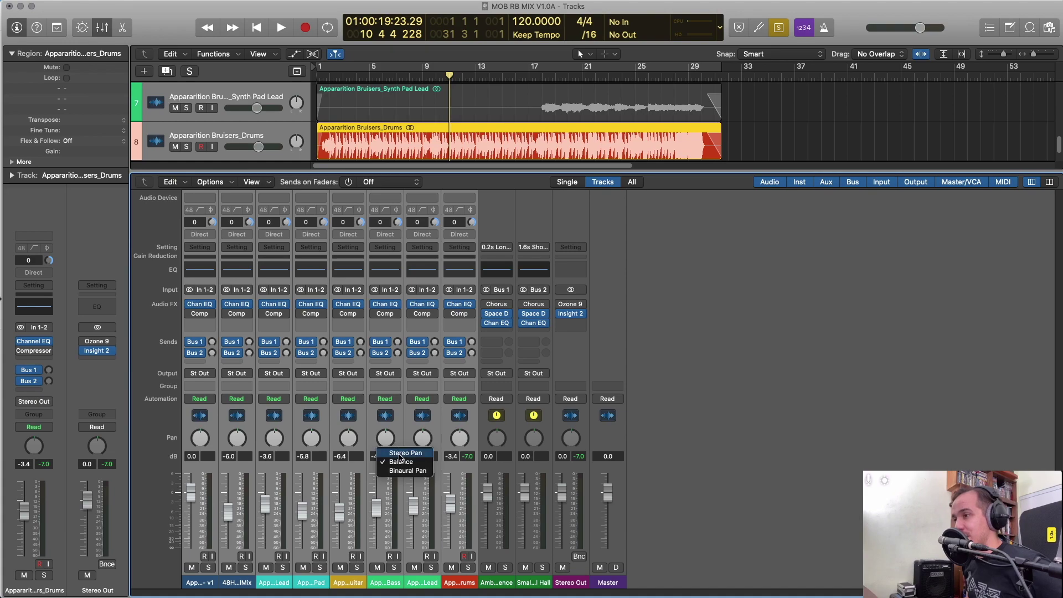
pyautogui.click(400, 453)
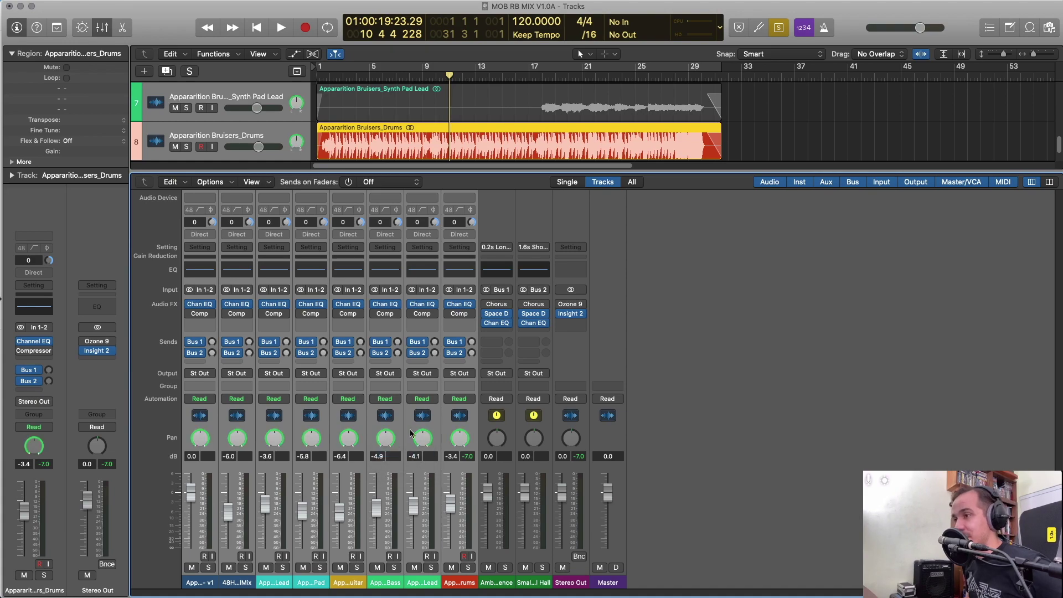
# Play the soloed Drums from the start, pan them to +63 in Stereo Pan, and compare with Balance mode swept to -64.
pyautogui.click(444, 427)
pyautogui.press('Return')
pyautogui.press('space')
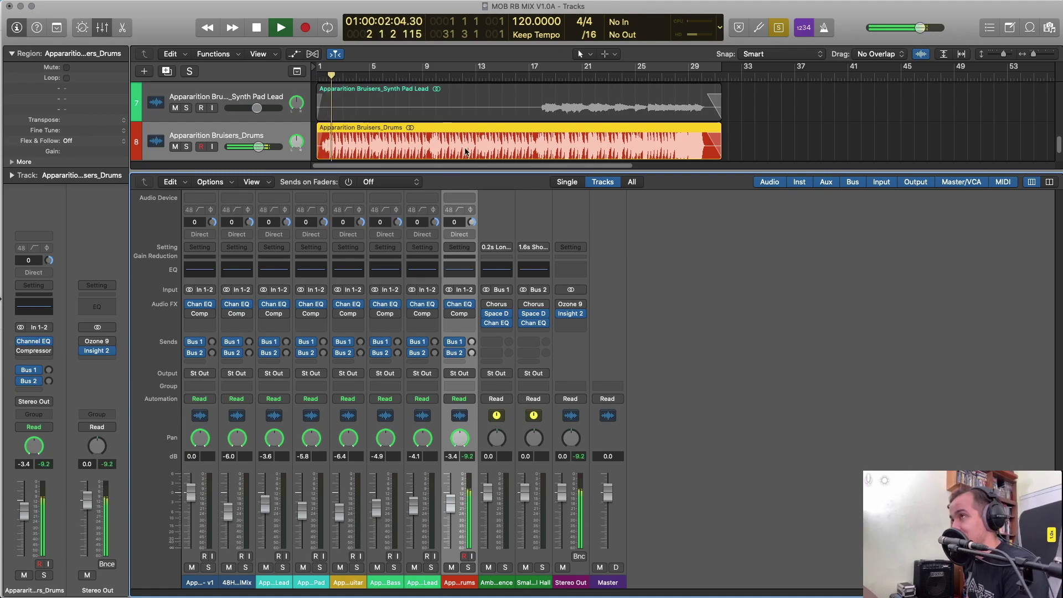
pyautogui.moveTo(459, 438); pyautogui.dragTo(459, 421)
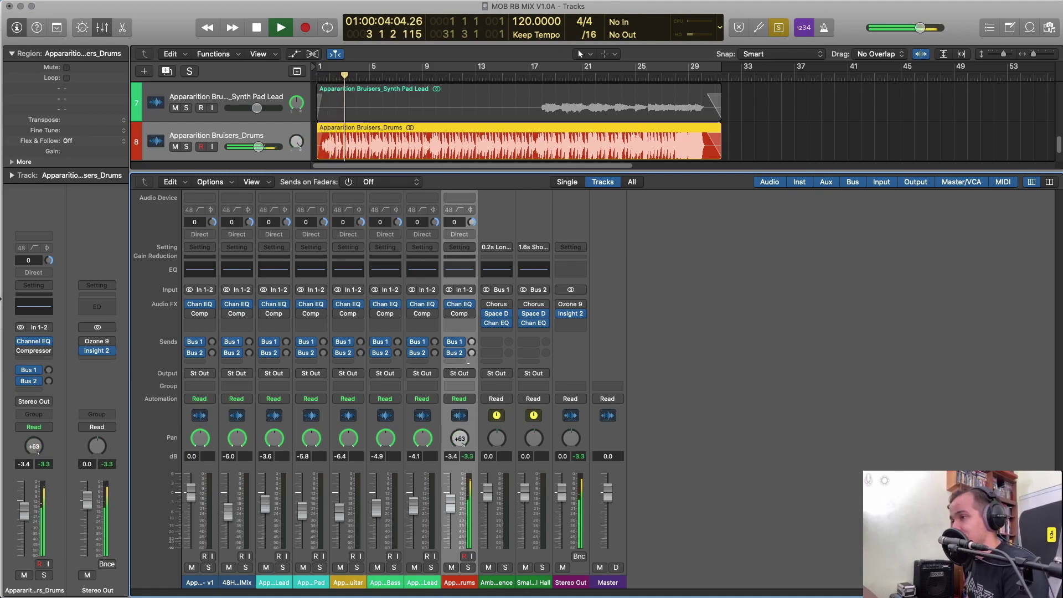
pyautogui.rightClick(455, 441)
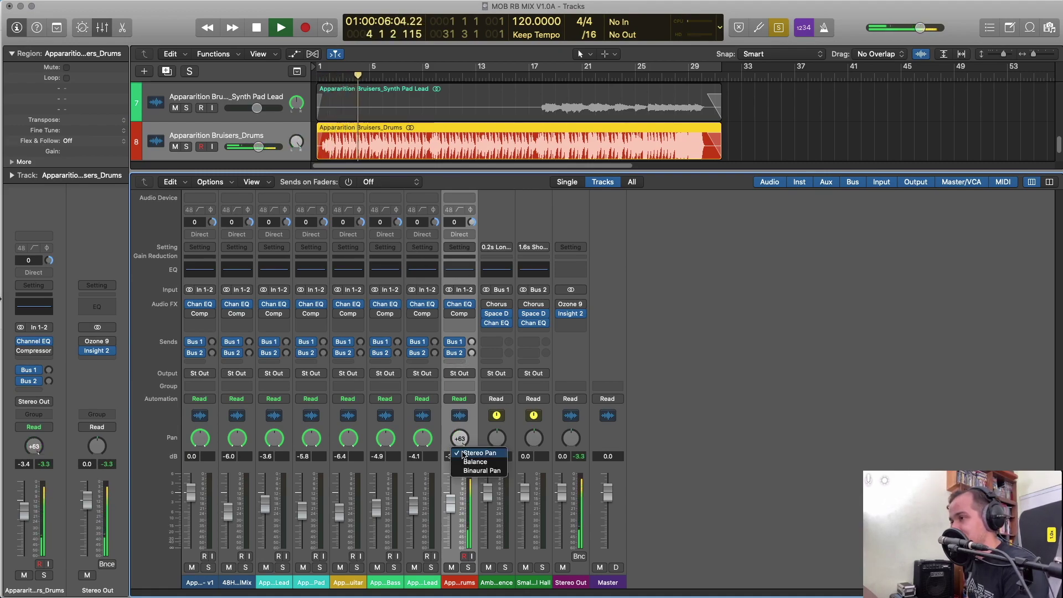
pyautogui.click(460, 432)
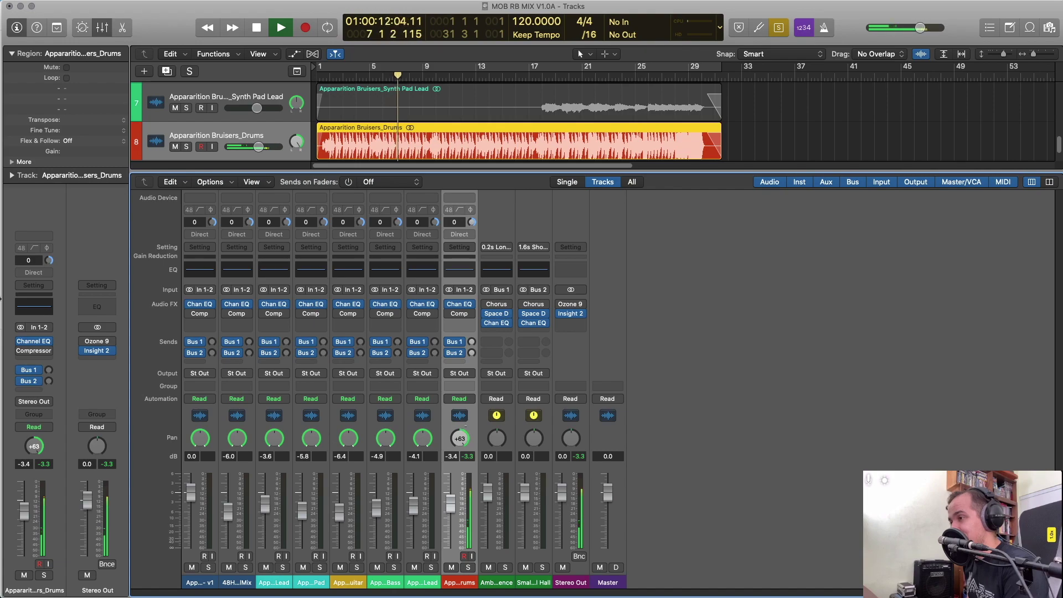
pyautogui.moveTo(461, 433); pyautogui.dragTo(424, 595)
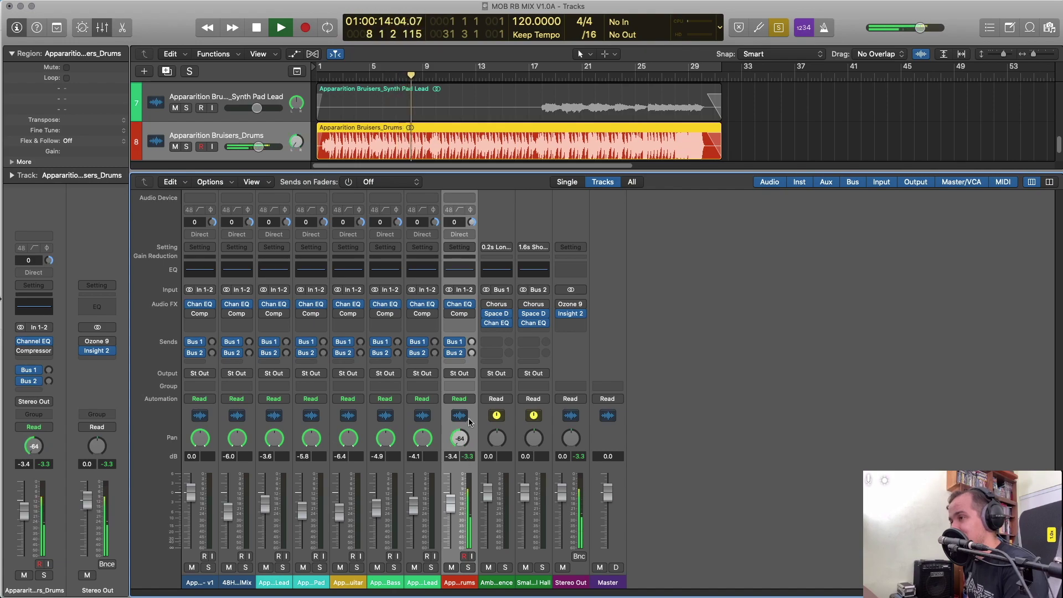
# Switch Drums back to Stereo Pan, sweep the pan to both sides, recentre it and stop playback.
pyautogui.rightClick(455, 442)
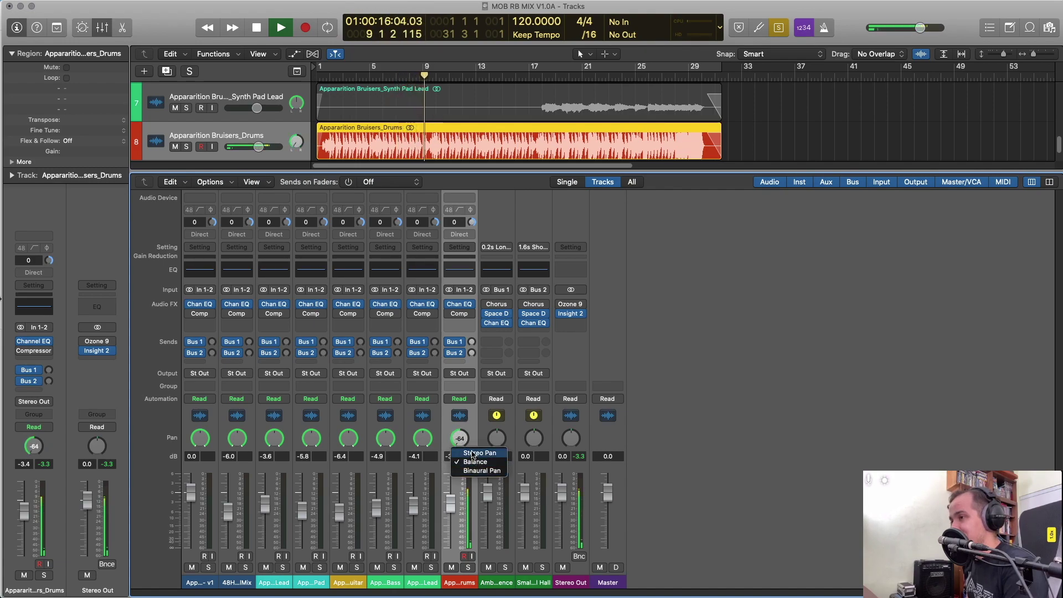
pyautogui.click(478, 470)
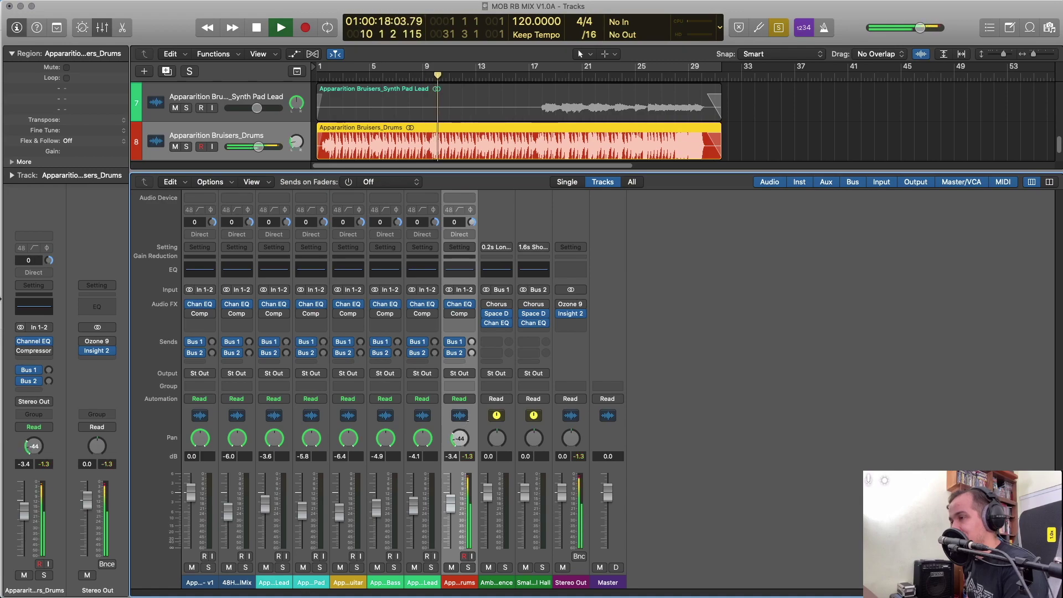
pyautogui.moveTo(460, 438); pyautogui.dragTo(500, 363)
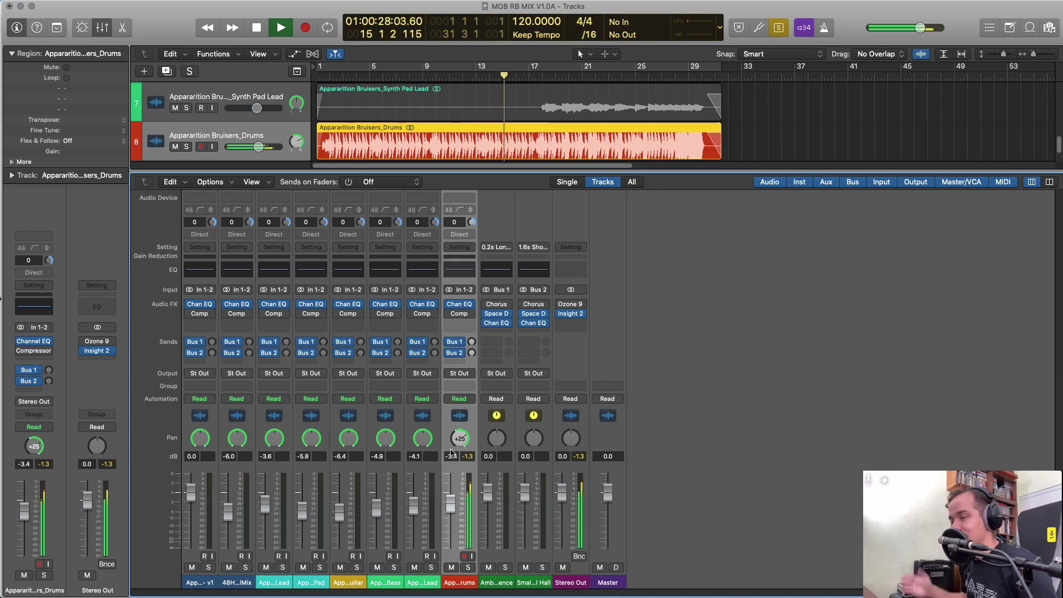
pyautogui.moveTo(459, 439); pyautogui.dragTo(434, 483)
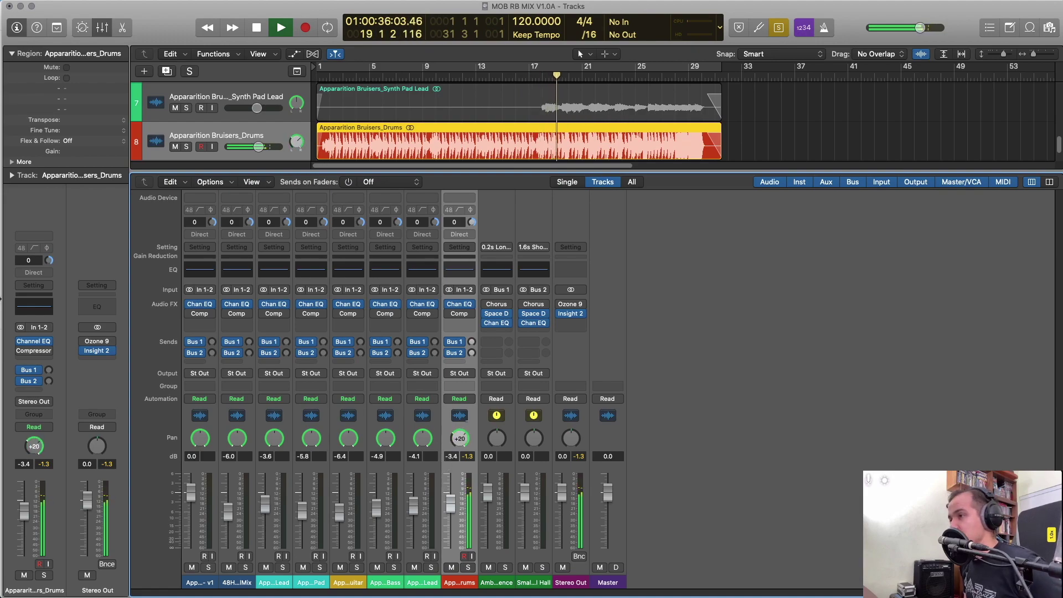
pyautogui.press('space')
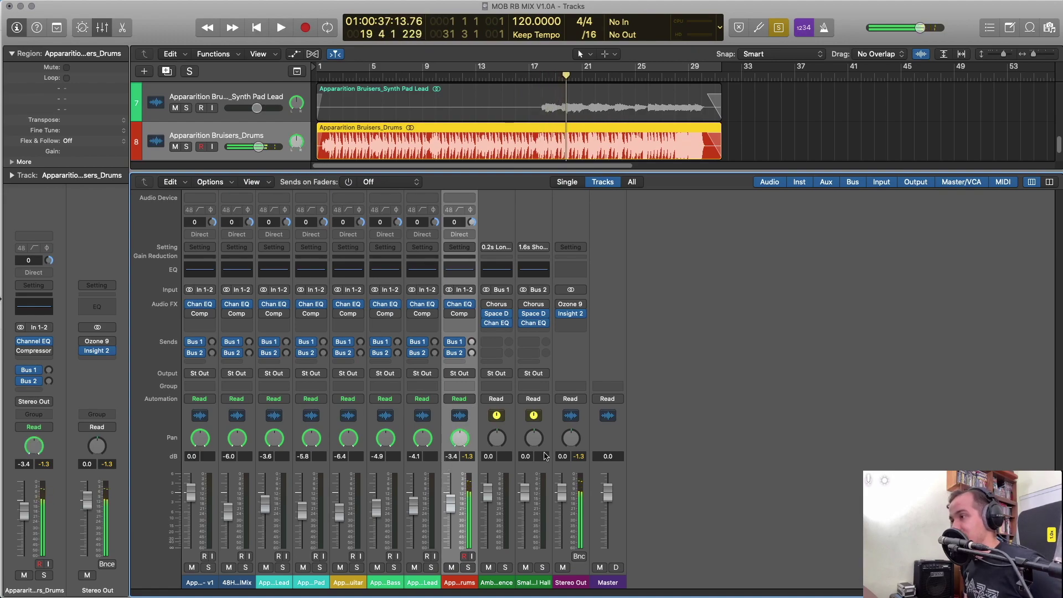
# Return the playhead to the start of the song, turn off Solo mode, and briefly start and stop playback.
pyautogui.click(580, 313)
pyautogui.press('Escape')
pyautogui.press('Return')
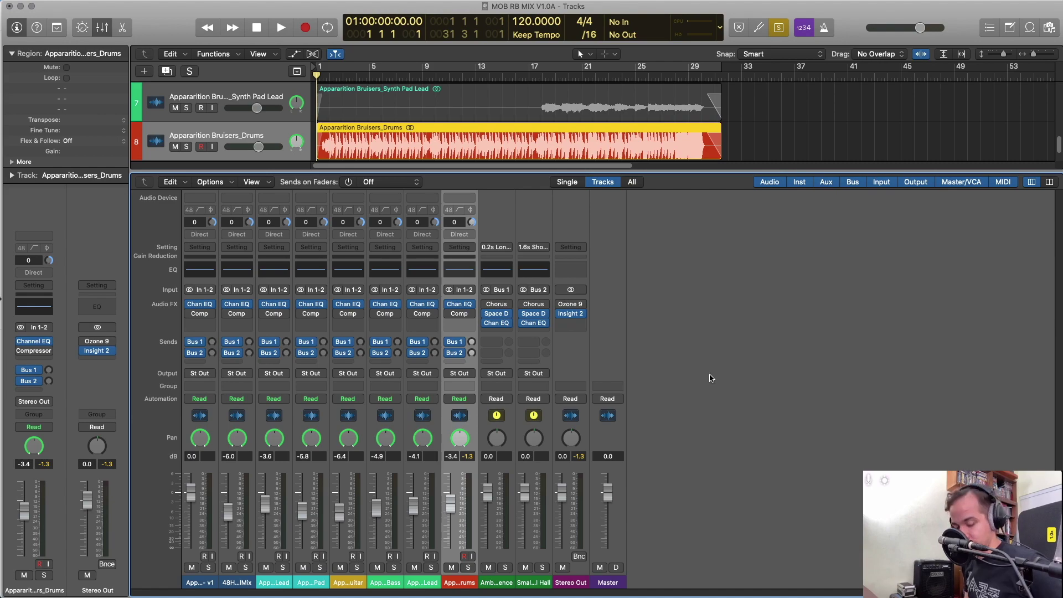
pyautogui.hotkey('ctrl', 's')
pyautogui.press('space')
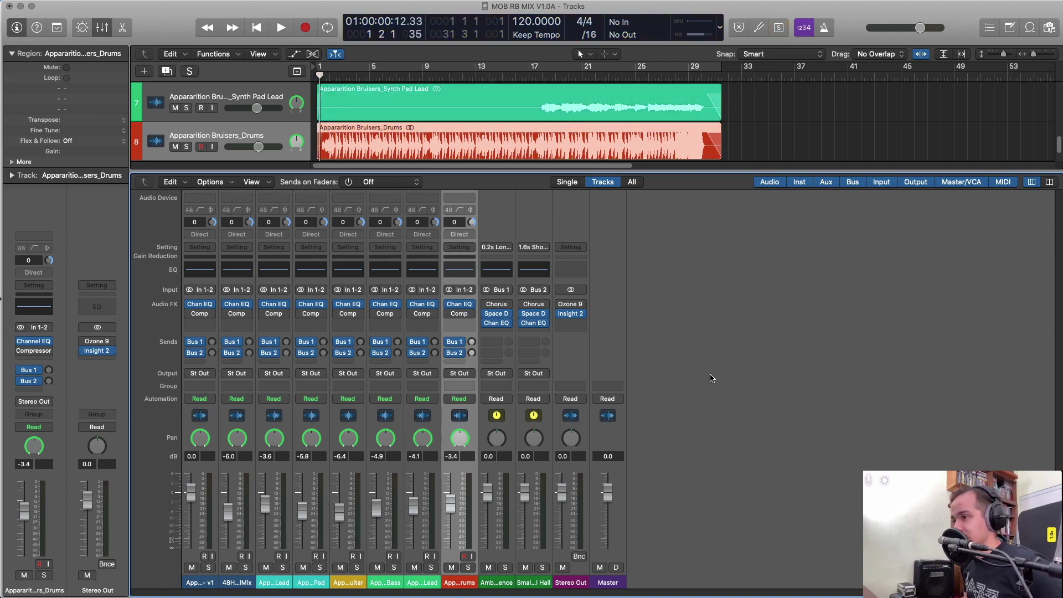
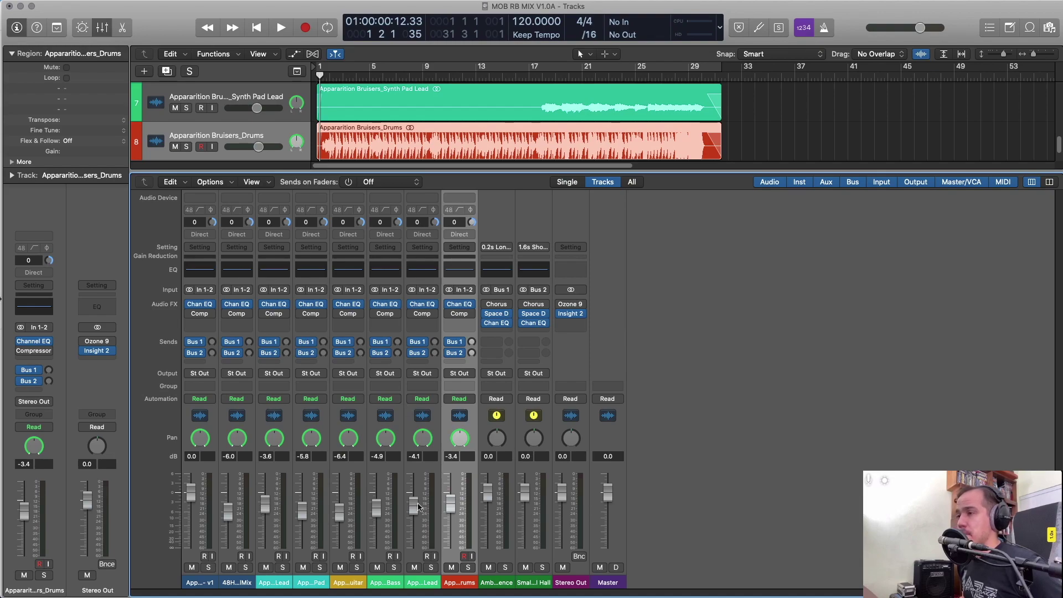
# Place the playhead at bar 17 with the mixer temporarily hidden, and show the mixer again.
pyautogui.press('space')
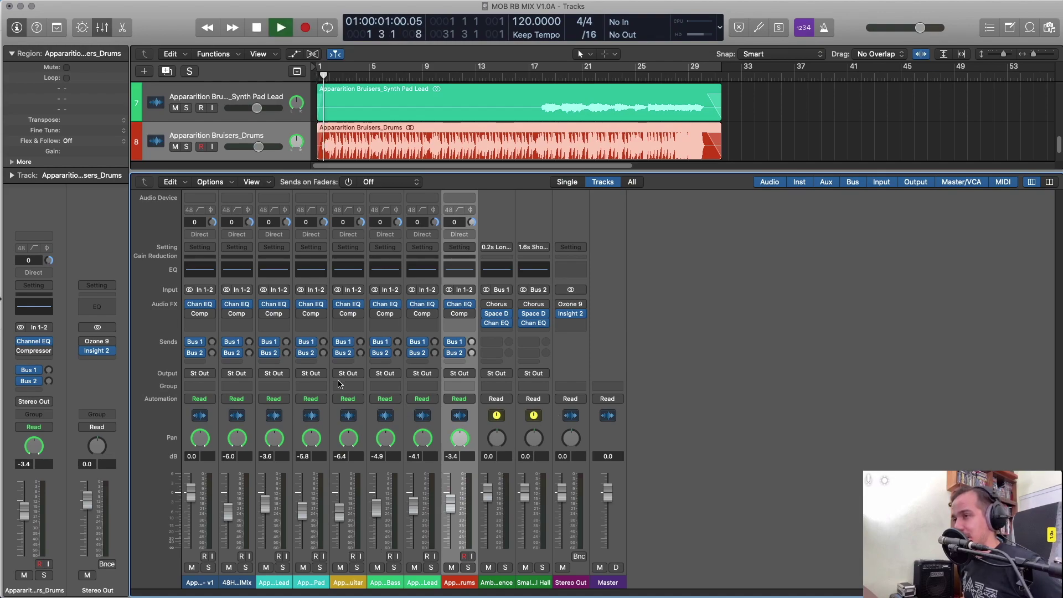
pyautogui.press('space')
pyautogui.scroll(3, 601, 127)
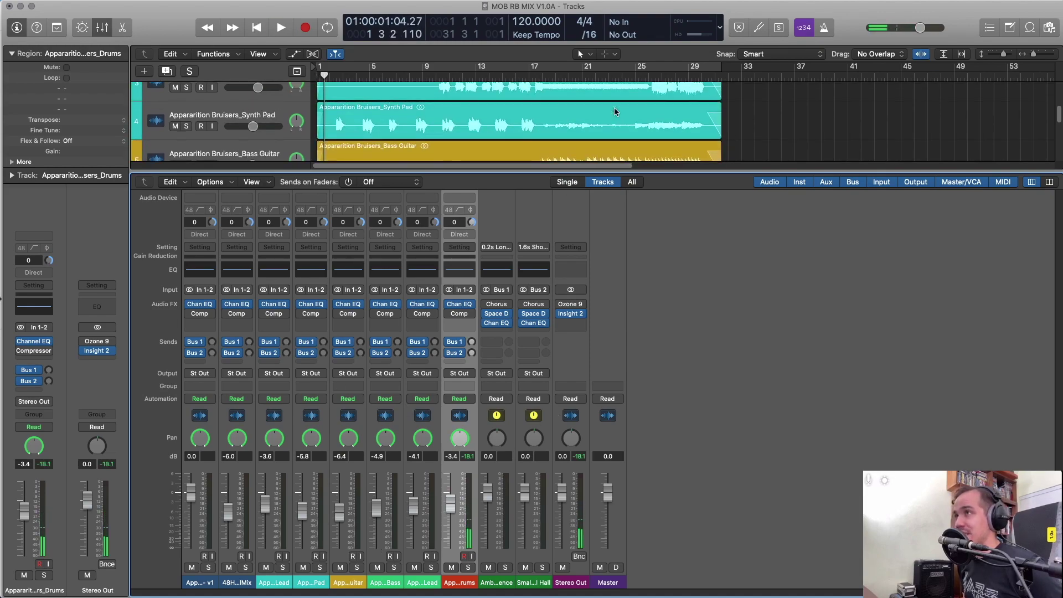
pyautogui.press('x')
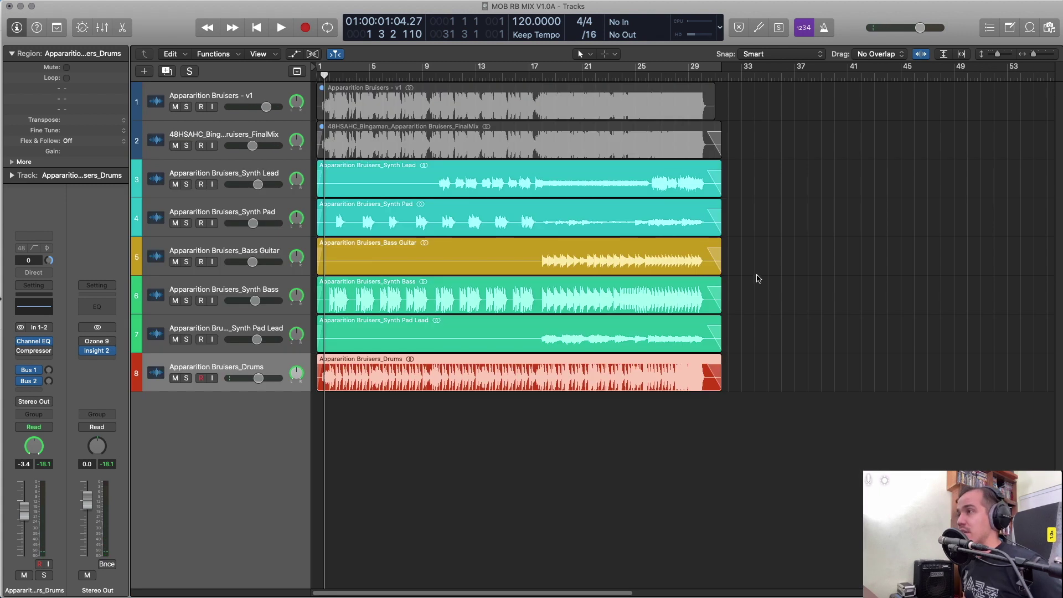
pyautogui.click(530, 78)
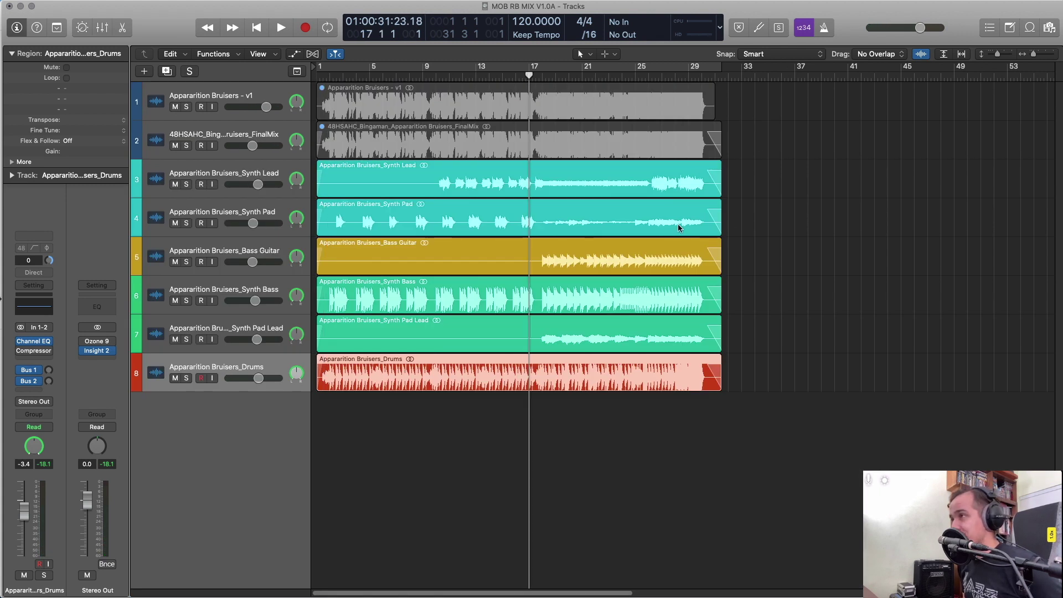
pyautogui.press('x')
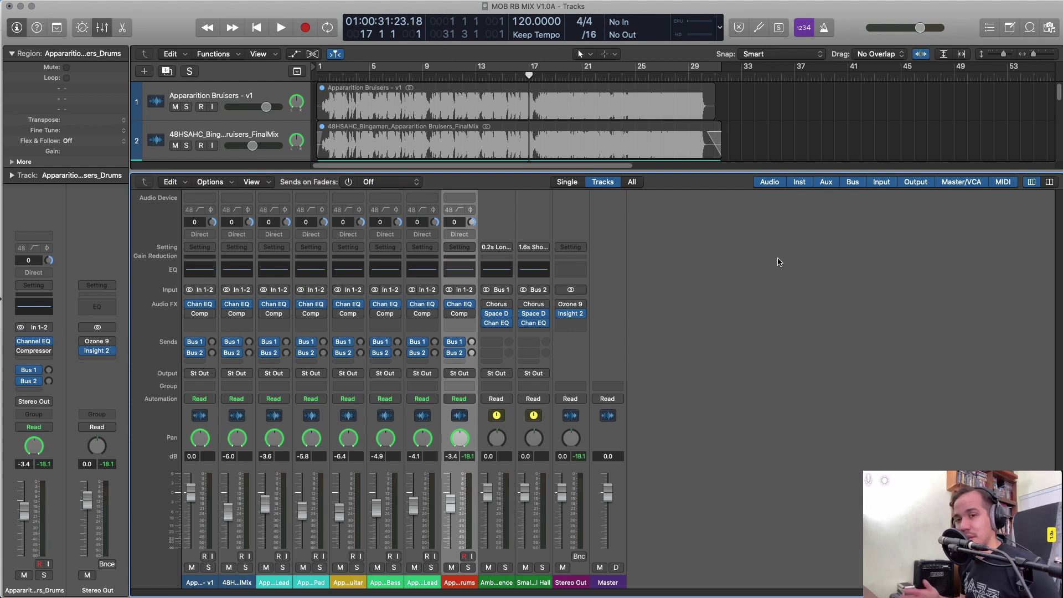
# Return the playhead to the start, play the song, and turn on cycling over the full song.
pyautogui.press('Return')
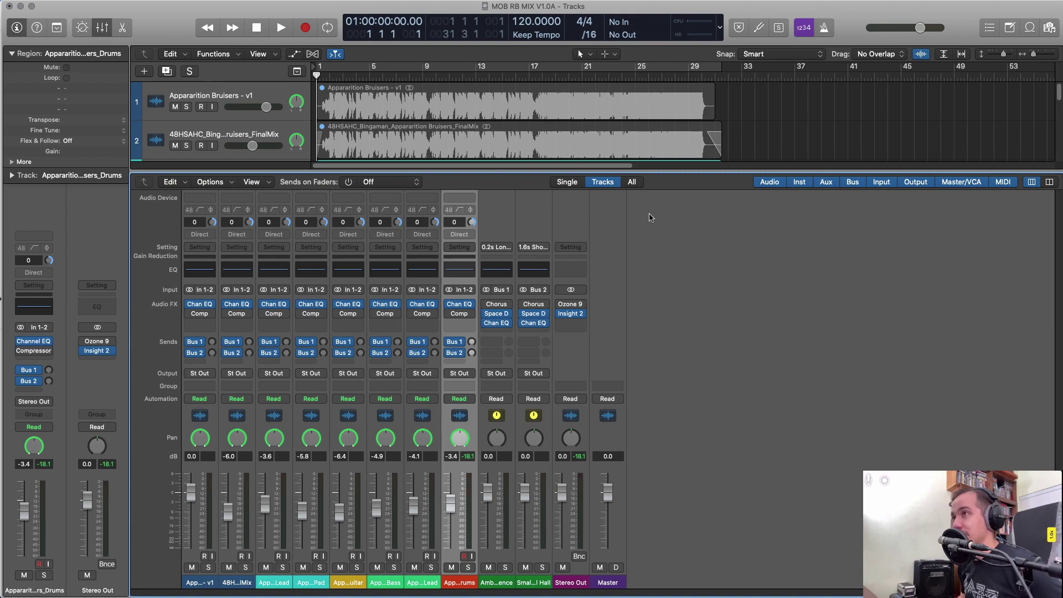
pyautogui.click(811, 137)
pyautogui.press('space')
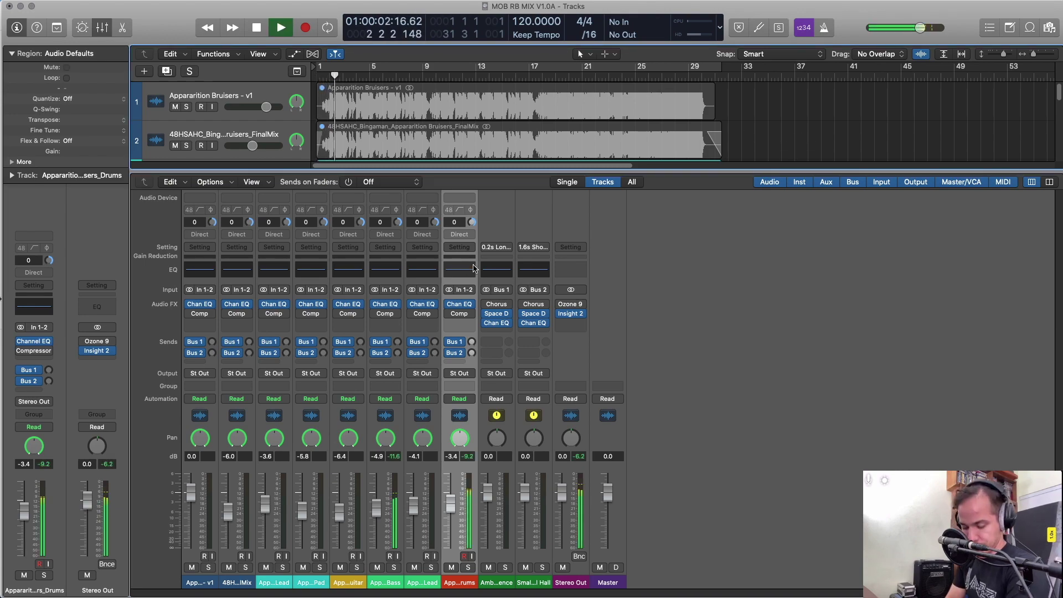
pyautogui.press('c')
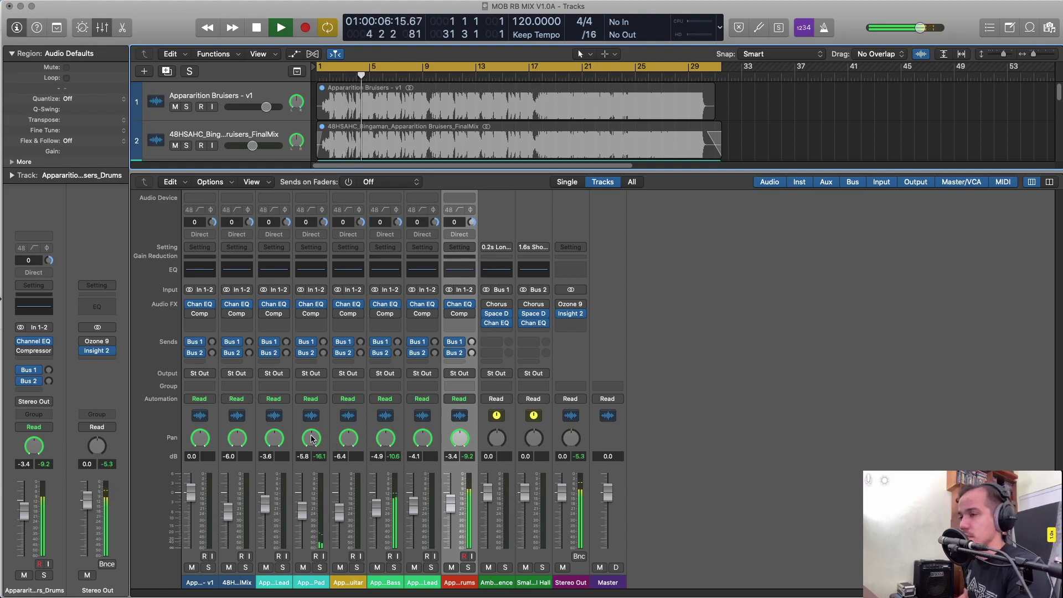
# During playback, raise the Synth Pad fader to -4.5 dB, pan Synth Lead to +40 and pan Synth Pad to -39.
pyautogui.moveTo(312, 438); pyautogui.dragTo(308, 459)
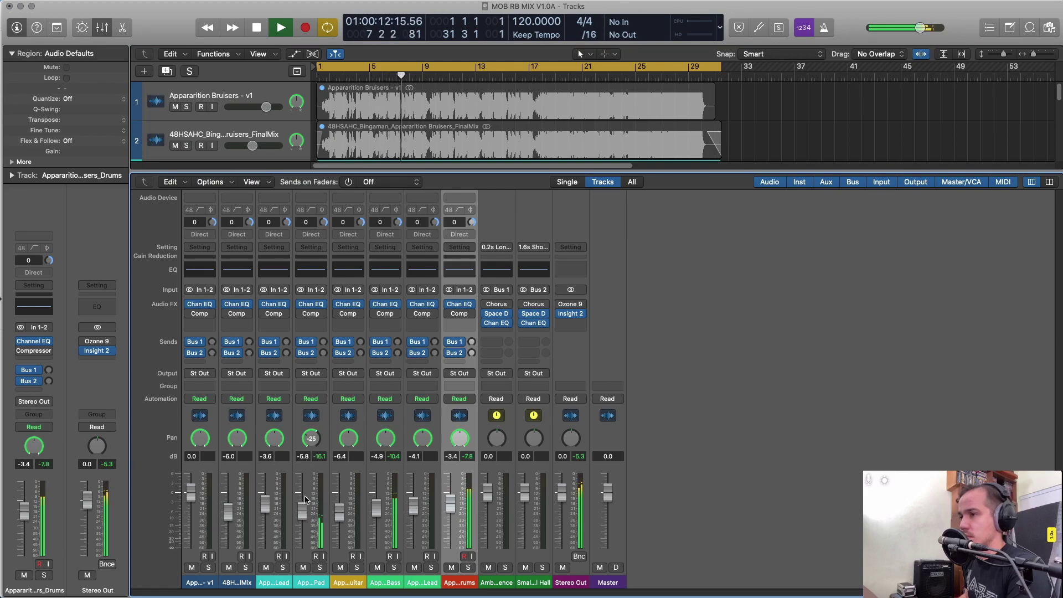
pyautogui.moveTo(306, 501); pyautogui.dragTo(305, 497)
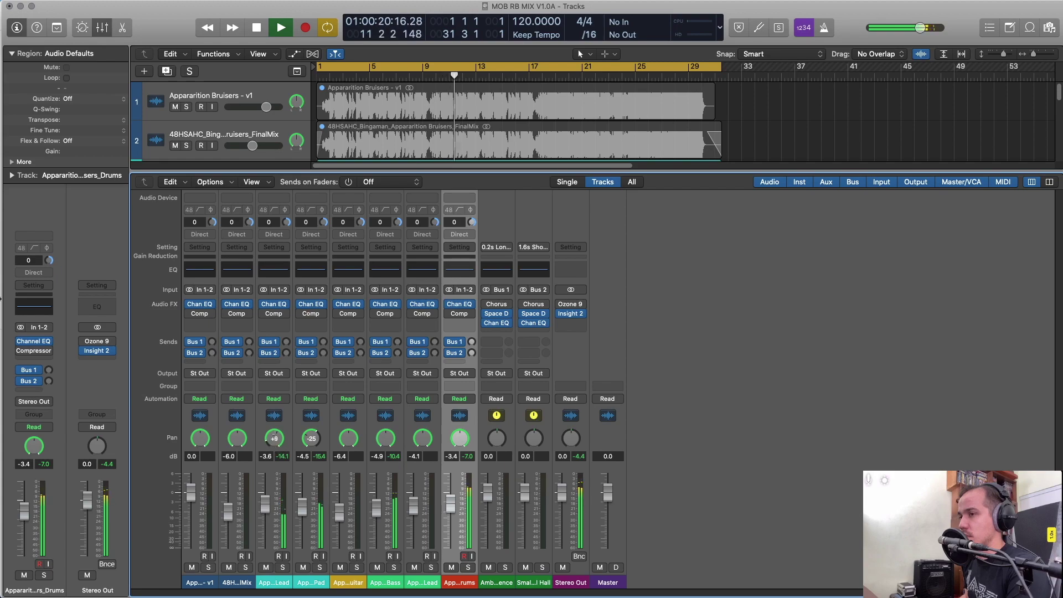
pyautogui.moveTo(274, 438); pyautogui.dragTo(274, 432)
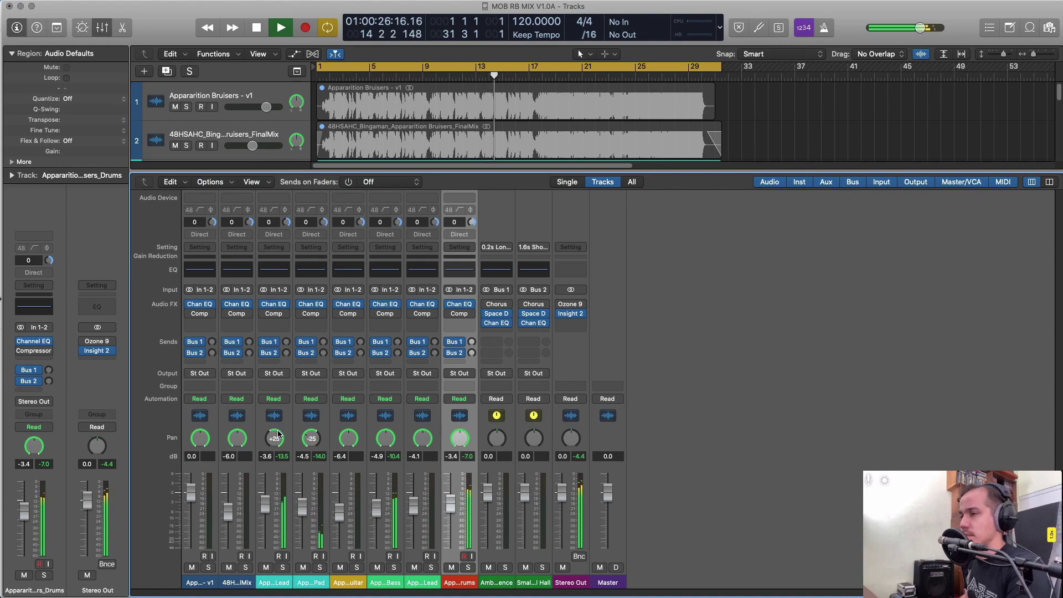
pyautogui.moveTo(276, 432); pyautogui.dragTo(276, 419)
pyautogui.moveTo(311, 438); pyautogui.dragTo(307, 446)
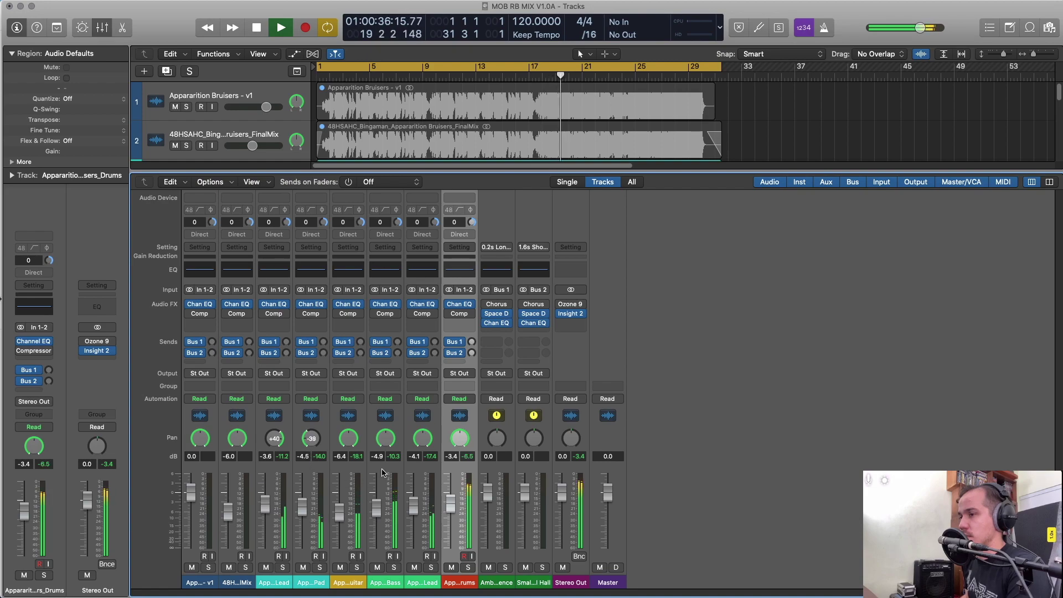
# Solo Synth Pad Lead with Synth Lead, pan Synth Pad Lead to -40, clear the solos and pan Synth Lead to +35.
pyautogui.click(393, 567)
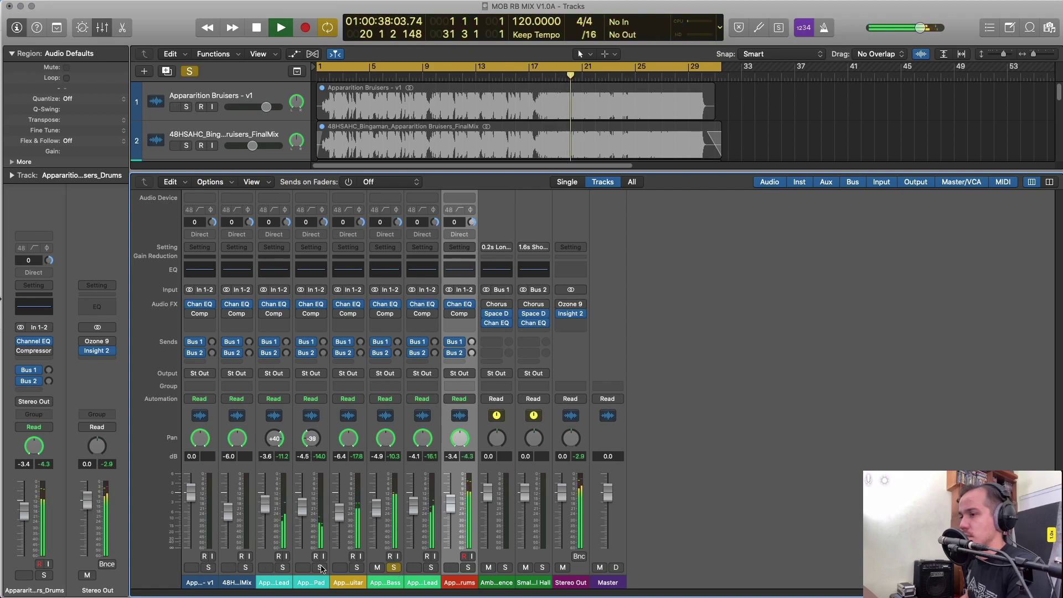
pyautogui.click(394, 567)
pyautogui.click(429, 568)
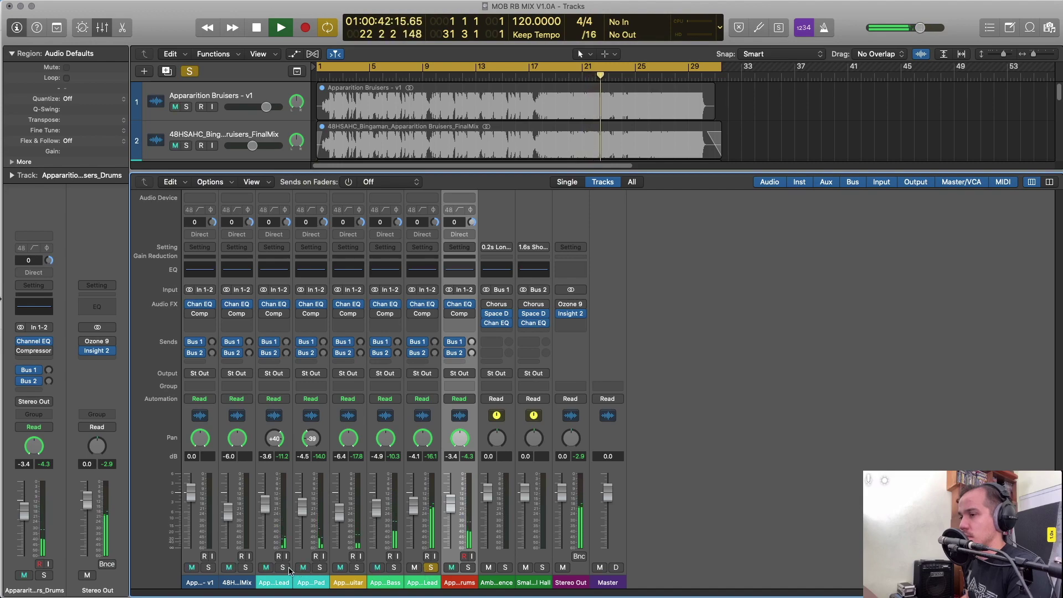
pyautogui.click(283, 567)
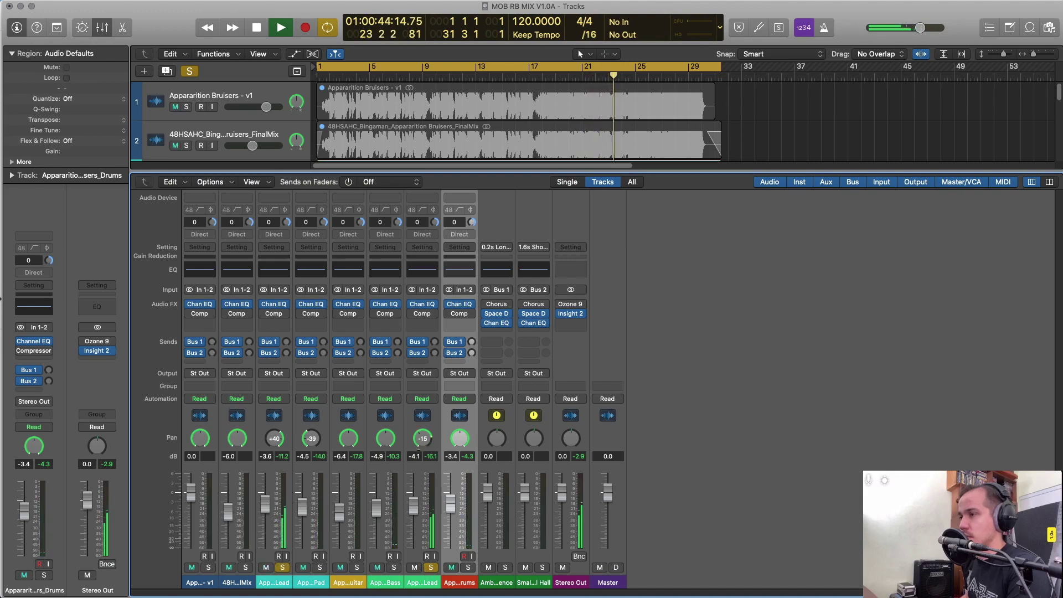
pyautogui.moveTo(423, 438); pyautogui.dragTo(422, 464)
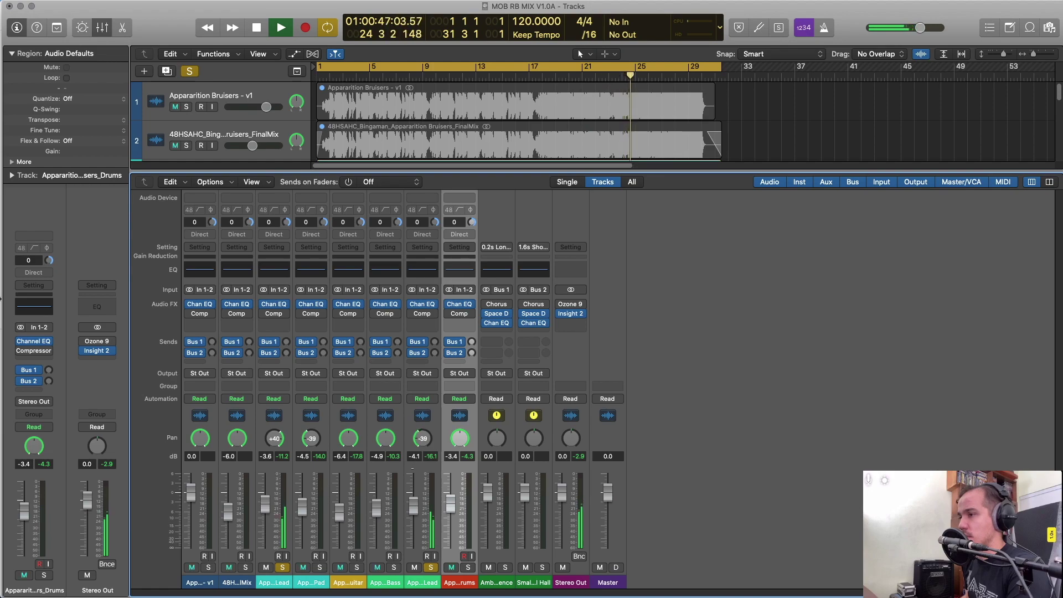
pyautogui.click(431, 567)
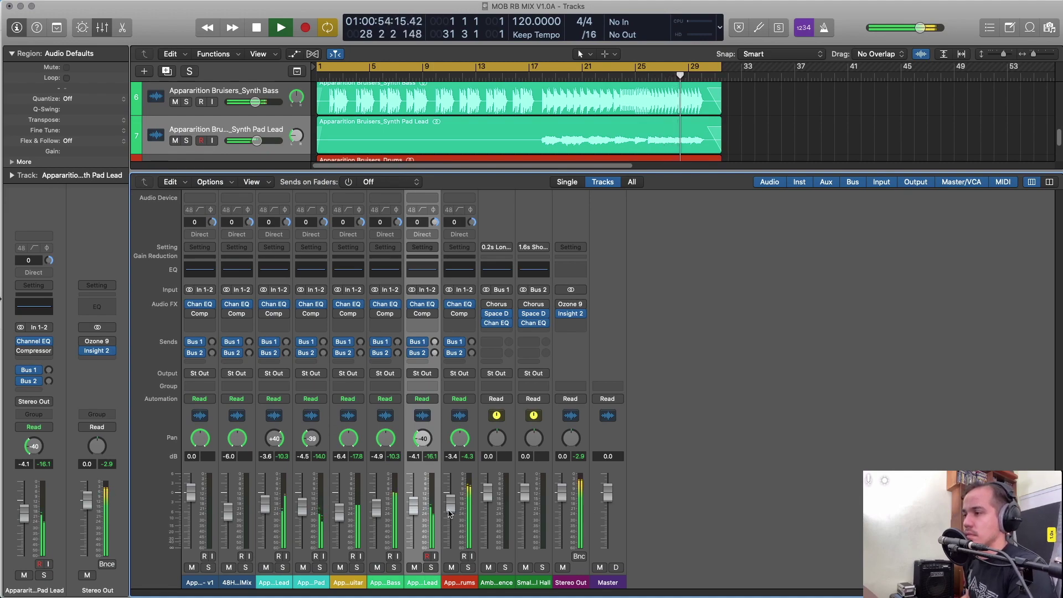
pyautogui.moveTo(274, 438); pyautogui.dragTo(274, 442)
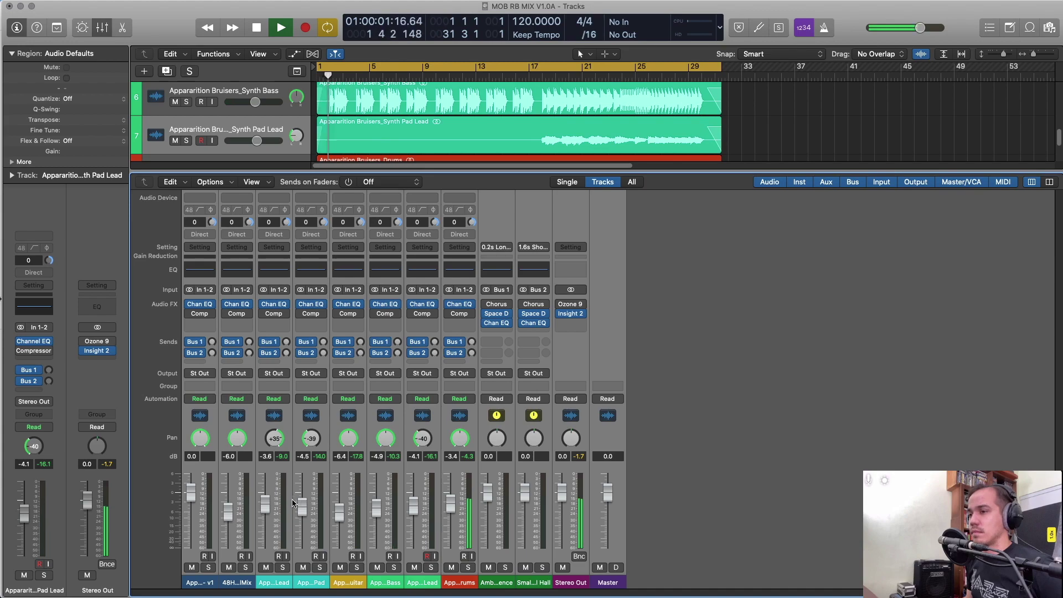
# Lower all mixer faders together by about 6 dB, and reset the Stereo Out and Master faders to 0.0 dB.
pyautogui.moveTo(293, 502); pyautogui.dragTo(293, 516)
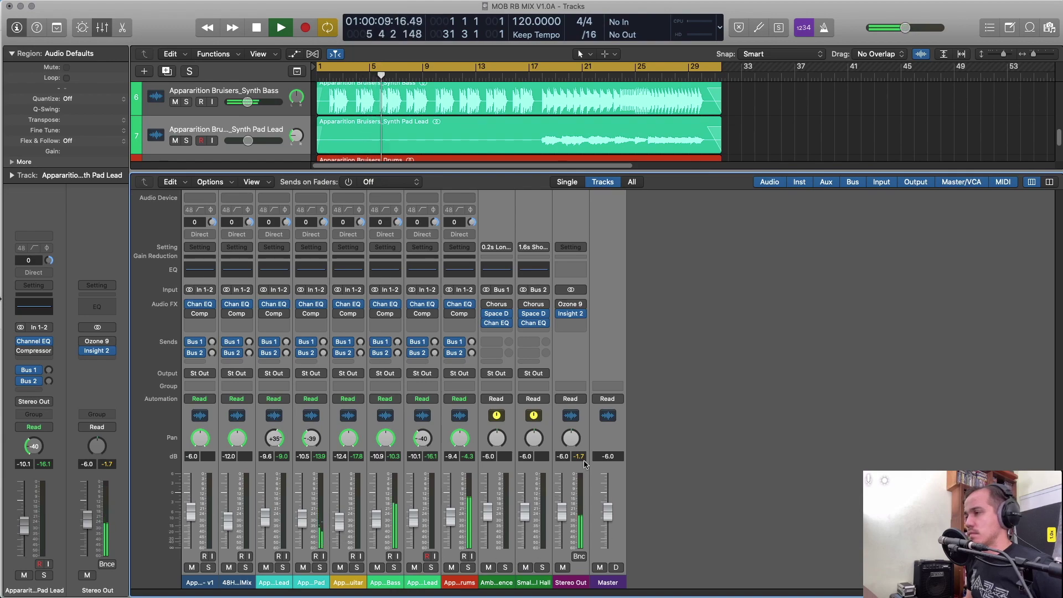
pyautogui.click(729, 471)
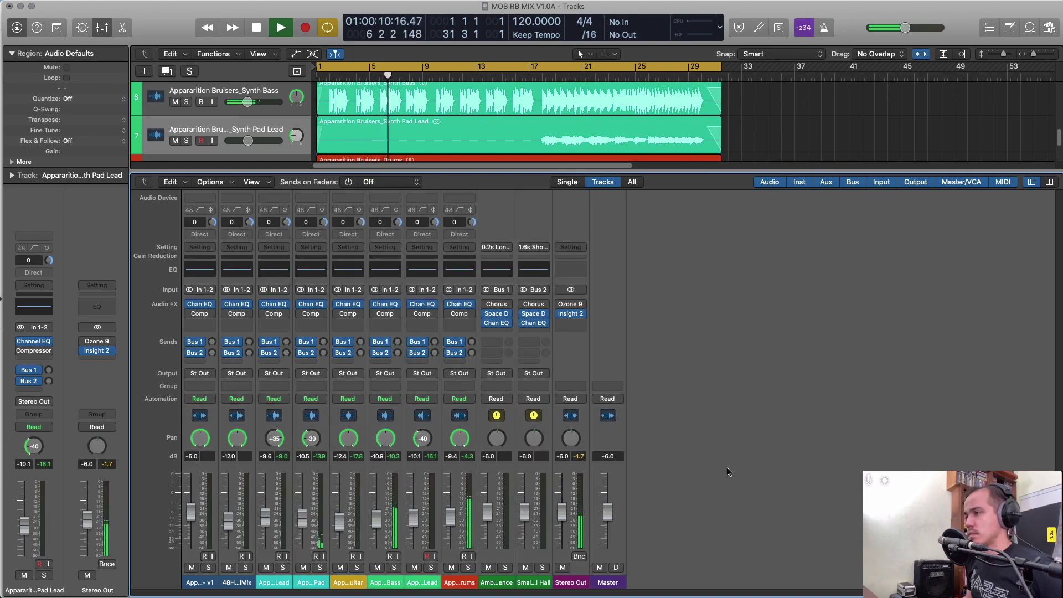
pyautogui.keyDown('alt'); pyautogui.click(559, 513); pyautogui.keyUp('alt')
pyautogui.keyDown('alt'); pyautogui.click(607, 512); pyautogui.keyUp('alt')
pyautogui.click(668, 425)
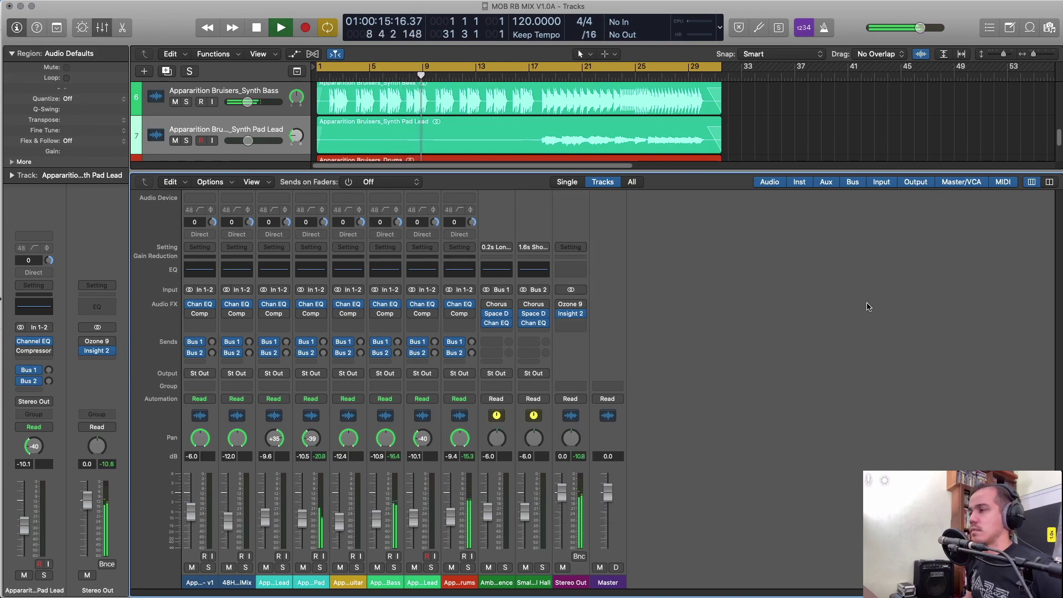
# Raise all track and reverb aux faders together by about 3.4 dB, leaving out Stereo Out and Master.
pyautogui.click(242, 281)
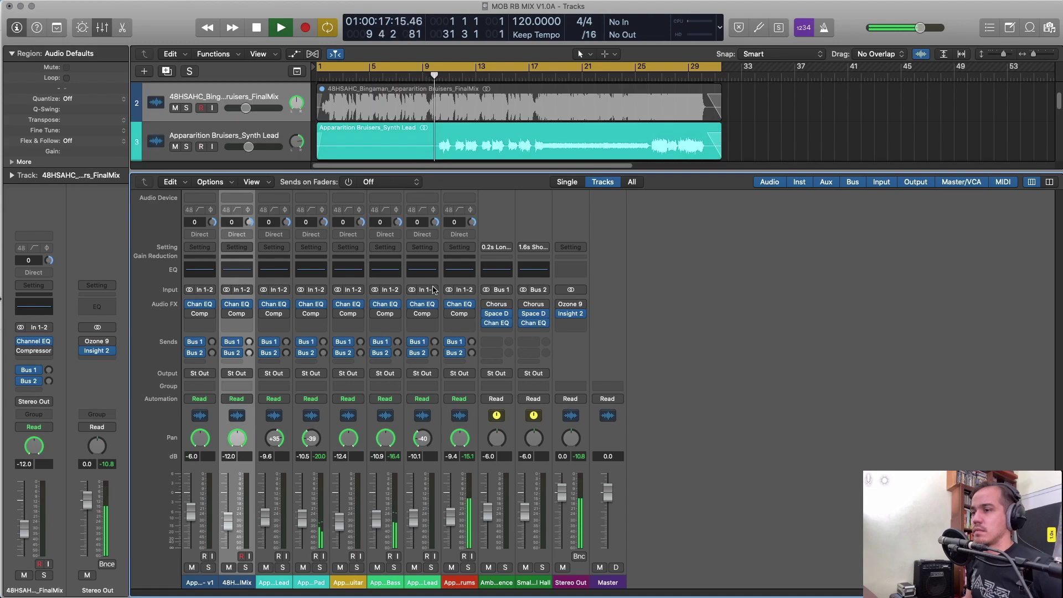
pyautogui.press('Up')
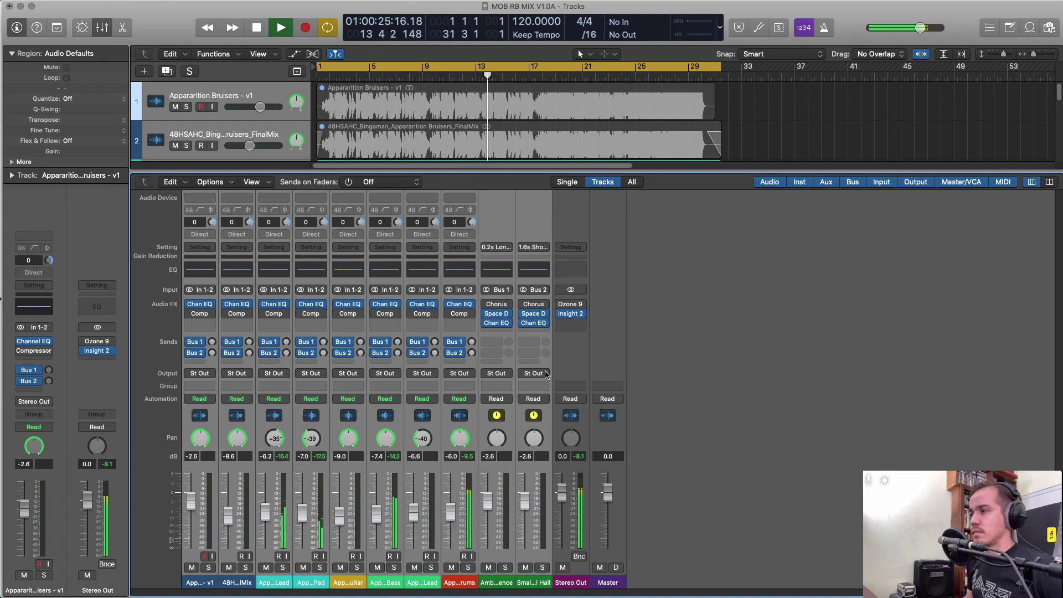
pyautogui.click(535, 214)
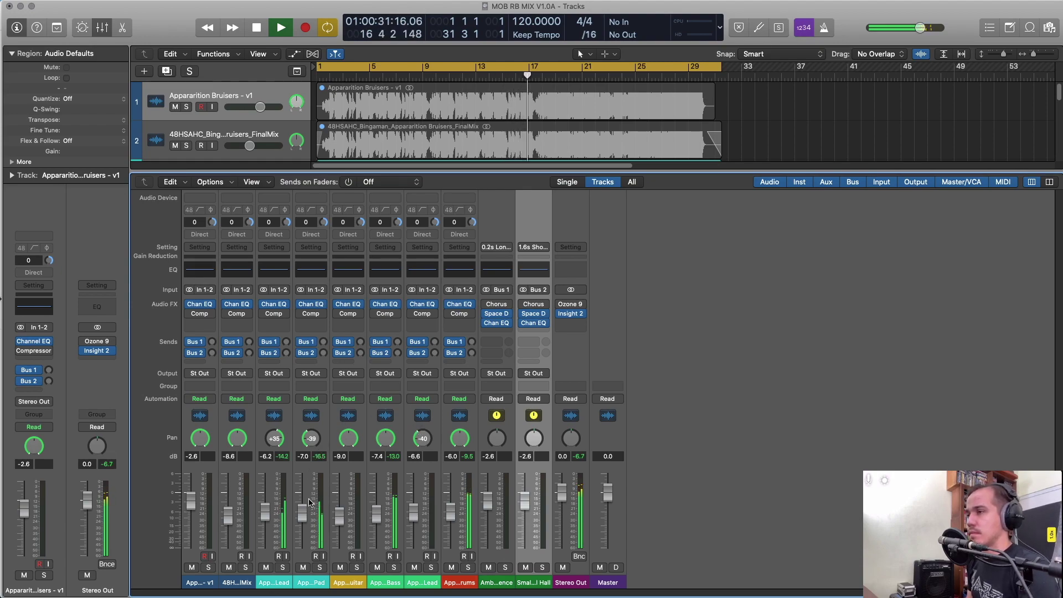
# Raise the Synth Pad fader to -5.9 dB, solo Synth Lead and Synth Pad, and recentre the Synth Pad's pan.
pyautogui.moveTo(303, 511); pyautogui.dragTo(303, 509)
pyautogui.moveTo(310, 438); pyautogui.dragTo(311, 438)
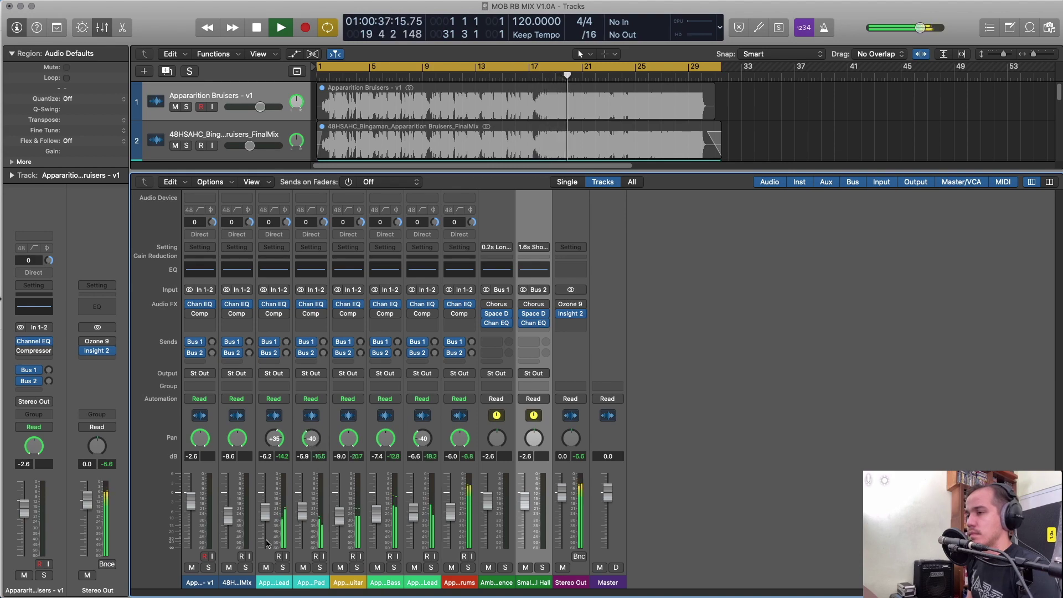
pyautogui.click(282, 567)
pyautogui.click(319, 567)
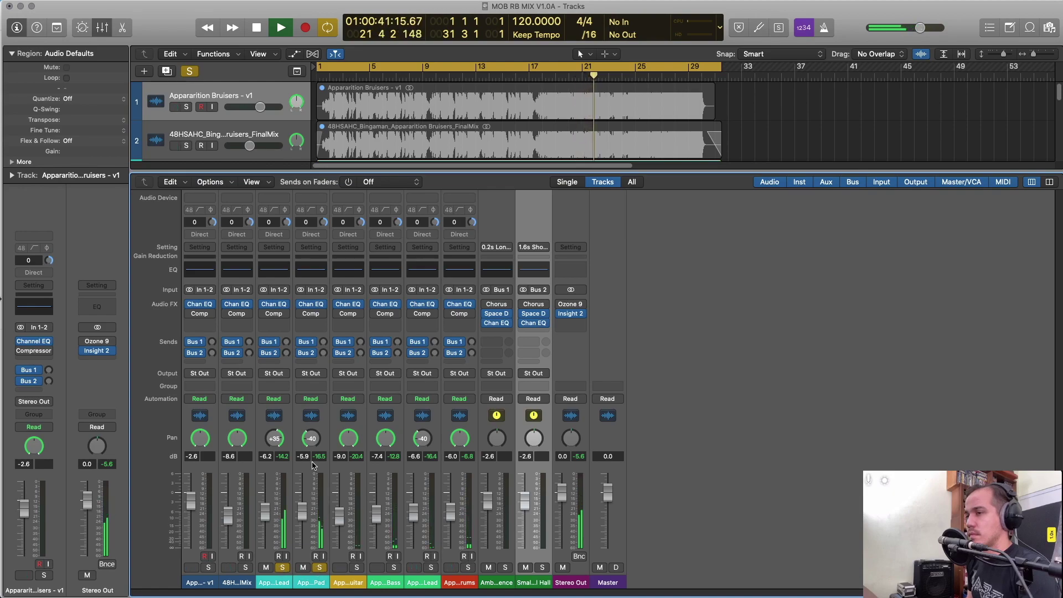
pyautogui.keyDown('alt'); pyautogui.click(313, 443); pyautogui.keyUp('alt')
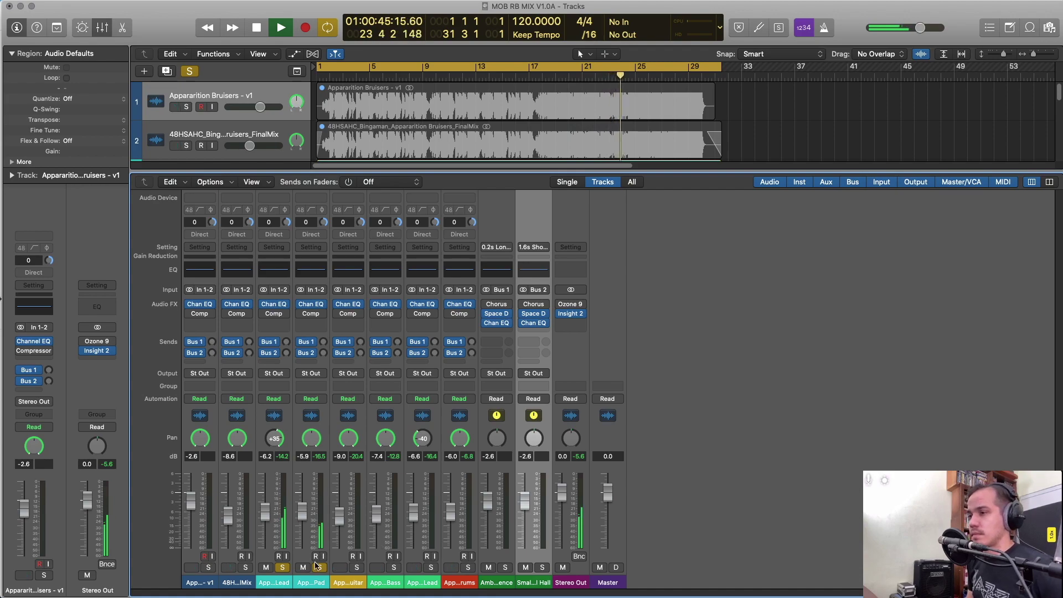
# Add Synth Bass and Synth Pad Lead to the solo, and pan Synth Pad Lead to +39 and Synth Lead to -34.
pyautogui.click(394, 567)
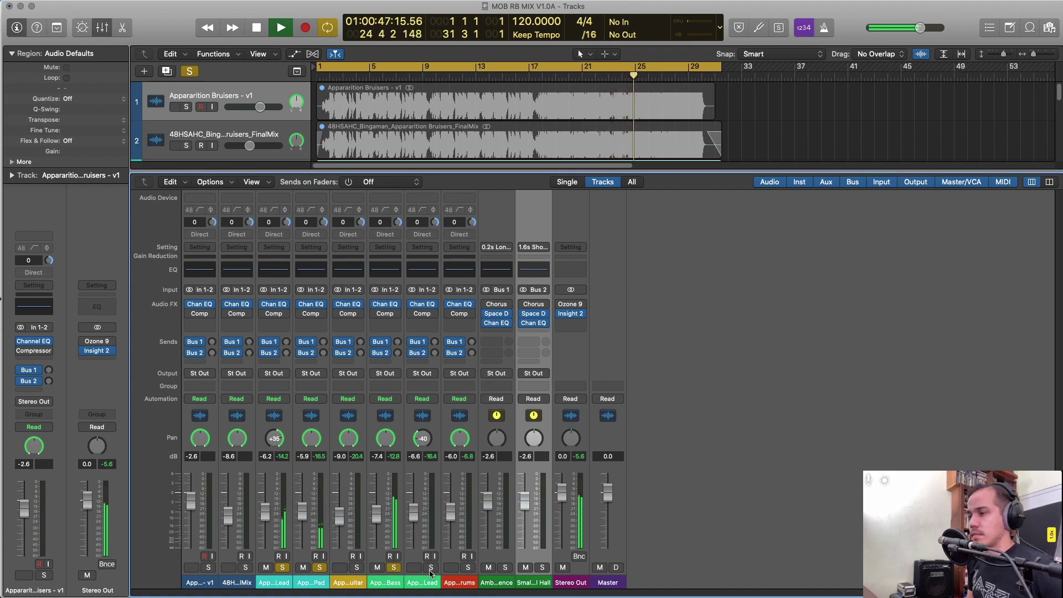
pyautogui.click(430, 567)
pyautogui.moveTo(422, 438); pyautogui.dragTo(460, 376)
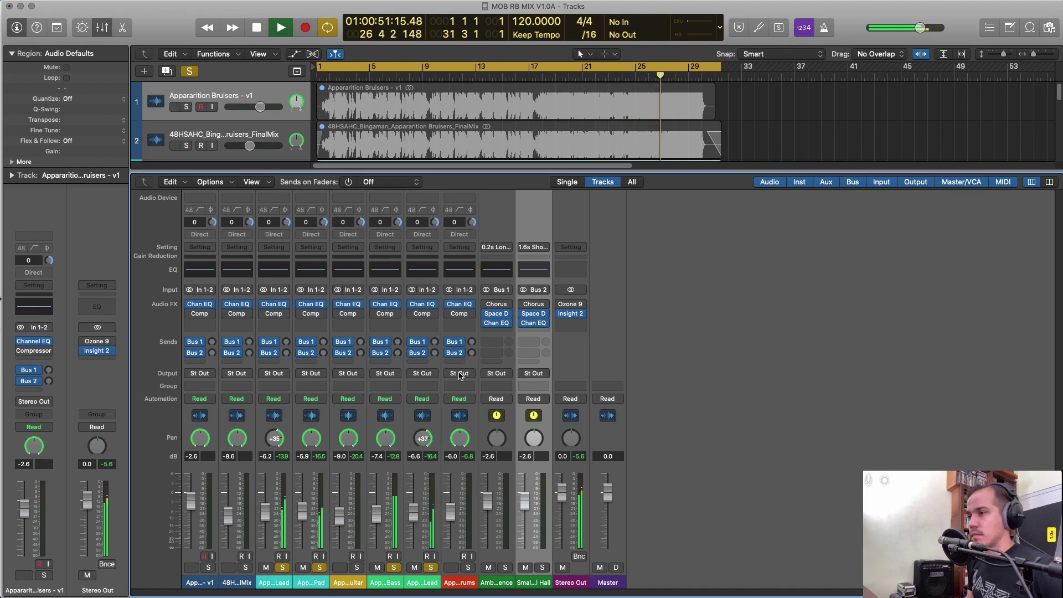
pyautogui.moveTo(274, 439); pyautogui.dragTo(272, 499)
# Unsolo all four synth tracks, and fine-tune the pans to -35 for Synth Lead and +35 for Synth Pad Lead.
pyautogui.click(430, 568)
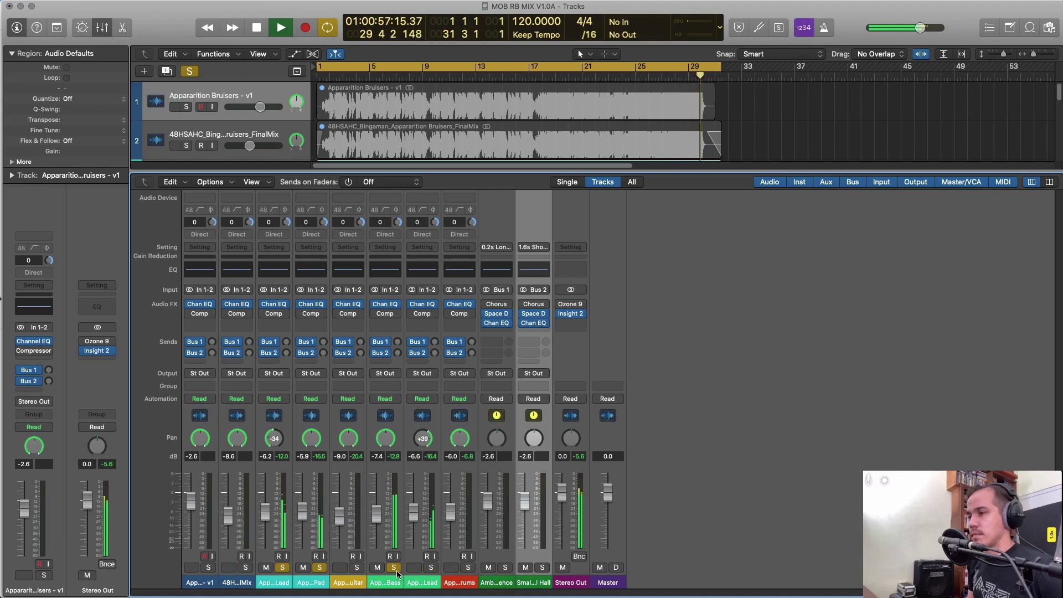
pyautogui.click(393, 567)
pyautogui.click(319, 567)
pyautogui.click(283, 567)
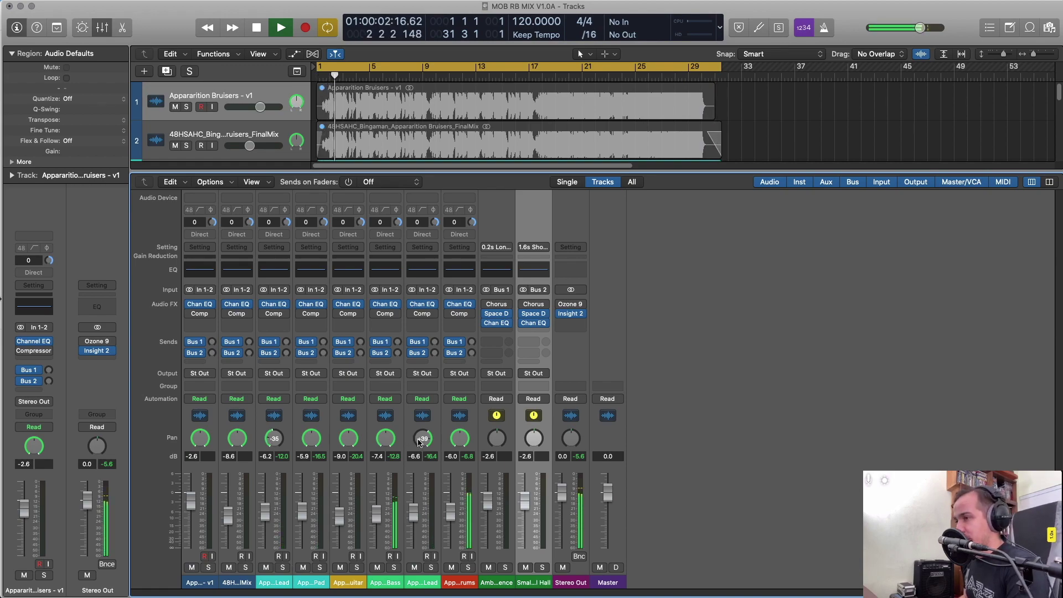
pyautogui.moveTo(419, 443); pyautogui.dragTo(419, 446)
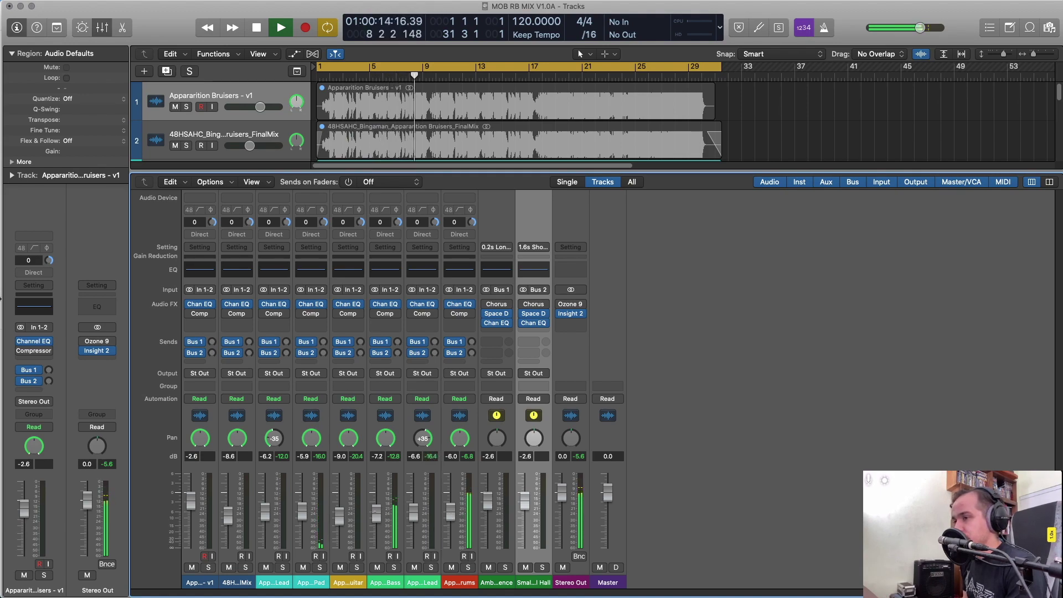
# Balance the faders during playback: Synth Bass at -8.2 dB, Drums at -5.2 dB and Synth Lead at -5.4 dB.
pyautogui.moveTo(377, 509); pyautogui.dragTo(377, 509)
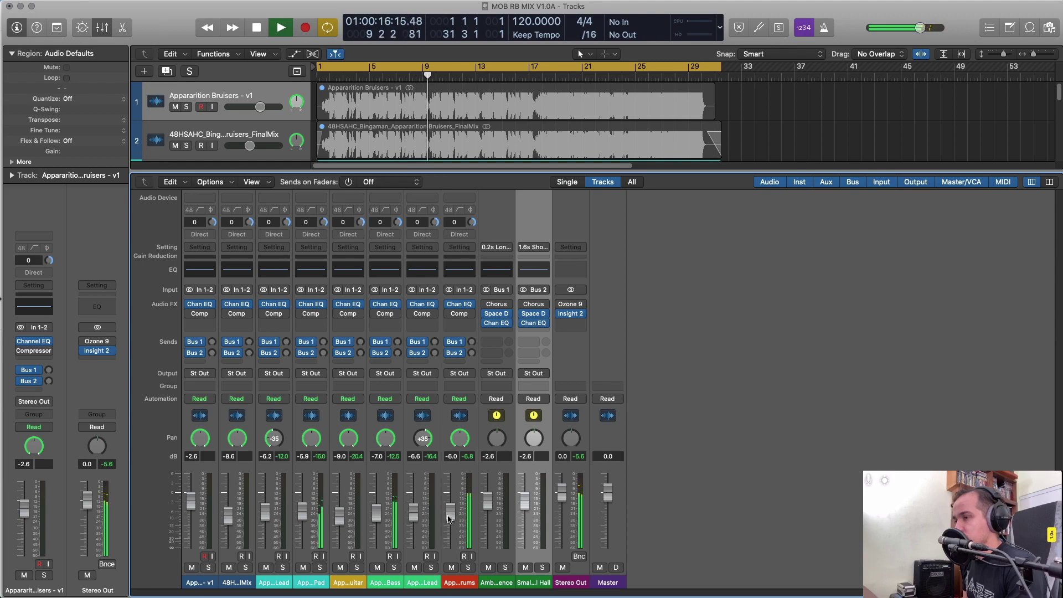
pyautogui.moveTo(450, 519); pyautogui.dragTo(451, 518)
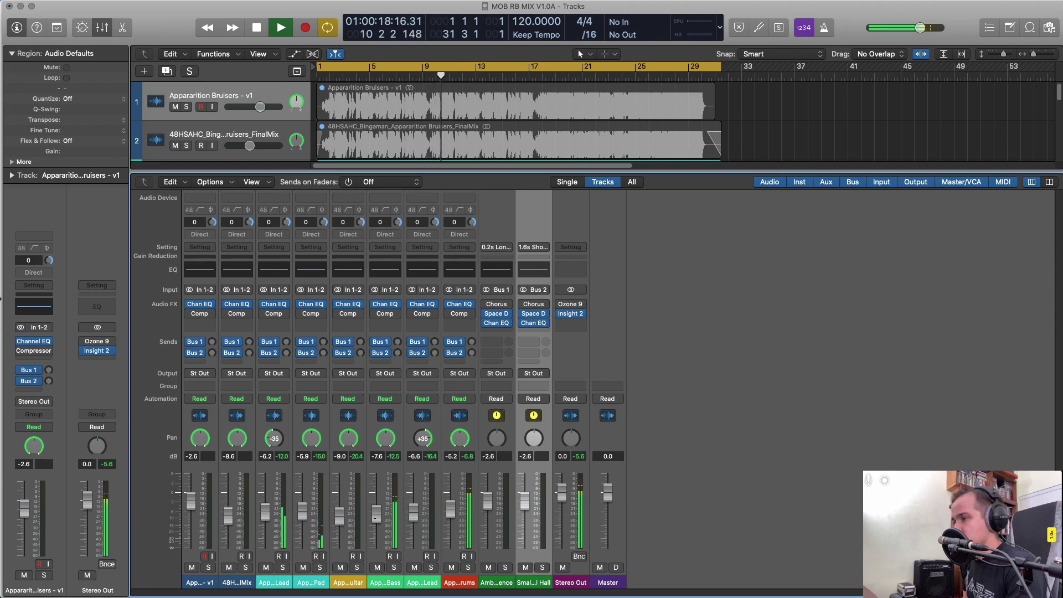
pyautogui.moveTo(376, 512); pyautogui.dragTo(376, 515)
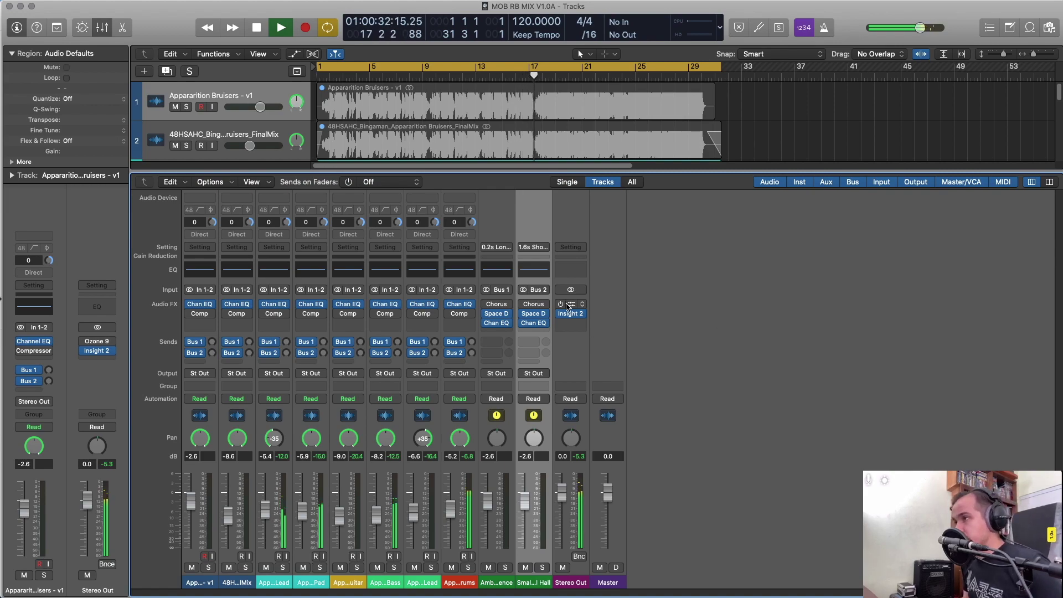
# Stop playback, bring up the Ozone 9 plug-in on Stereo Out for a check, and hide the plug-in window.
pyautogui.press('space')
pyautogui.press('v')
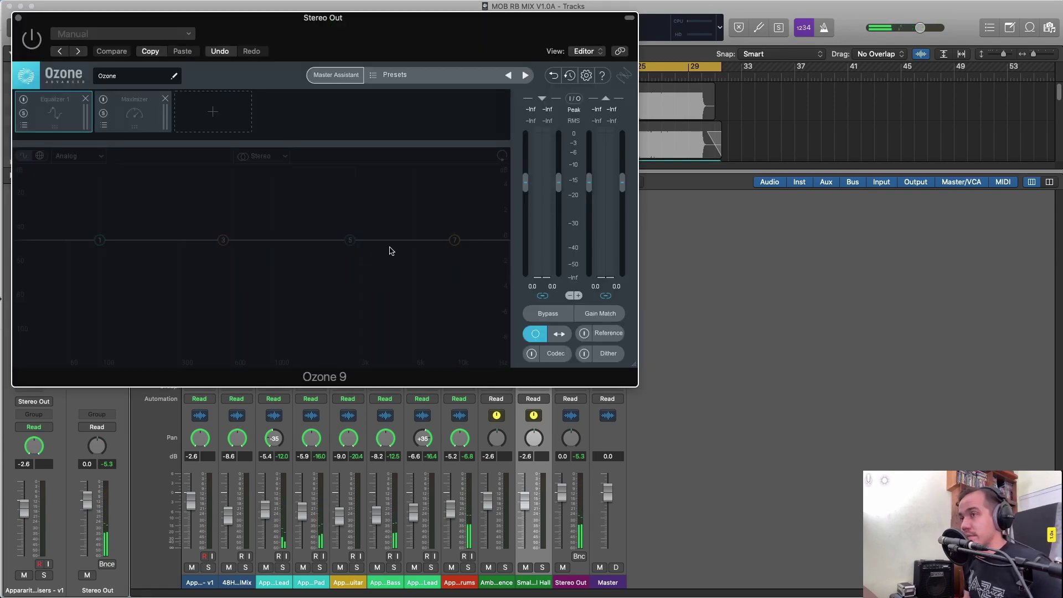
pyautogui.click(536, 333)
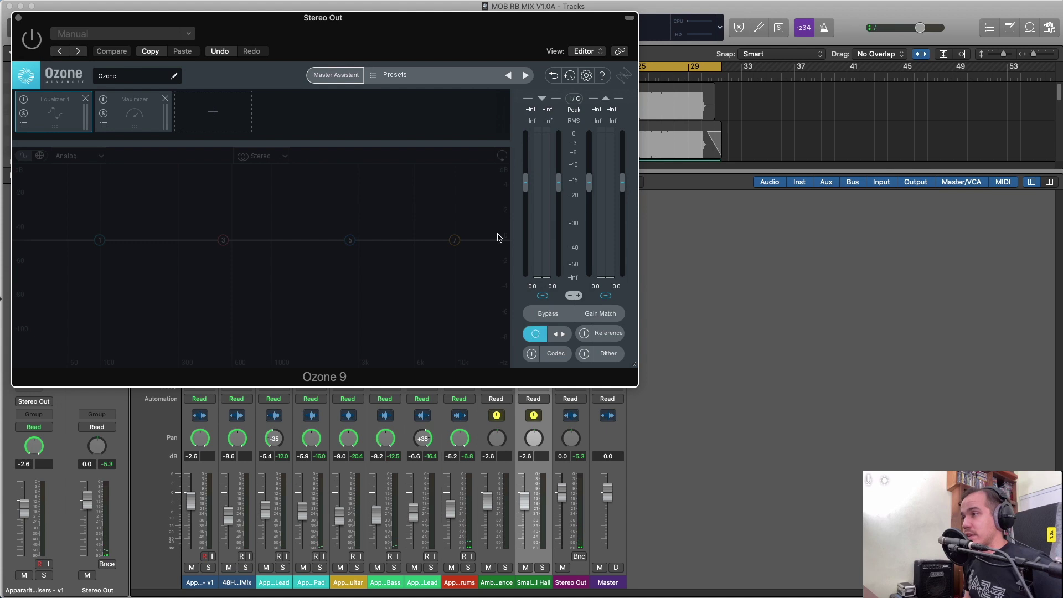
pyautogui.press('v')
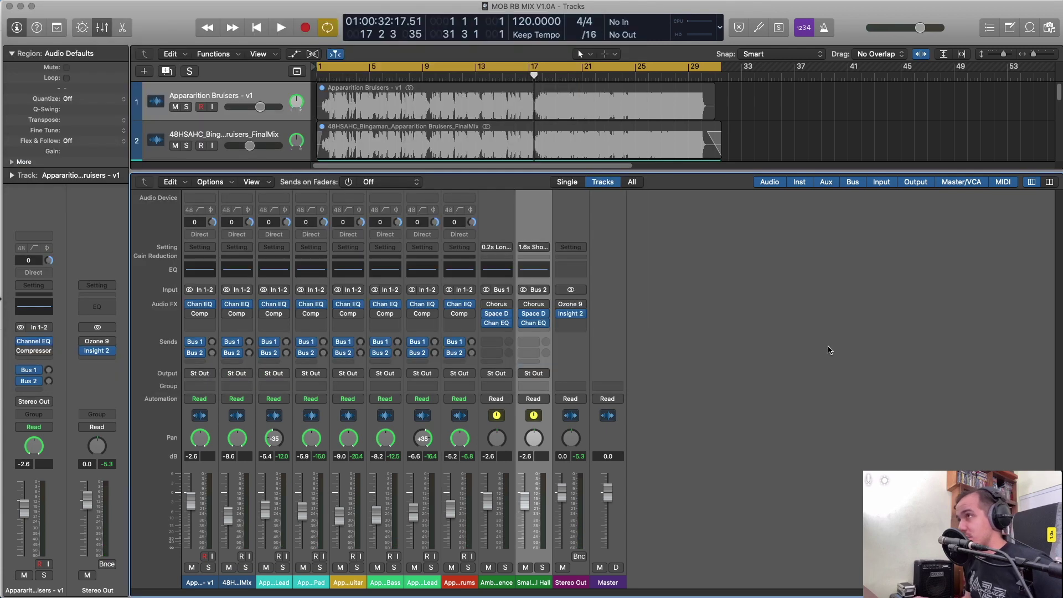
# Play the cycled song from the start to listen to the panned mix.
pyautogui.press('space')
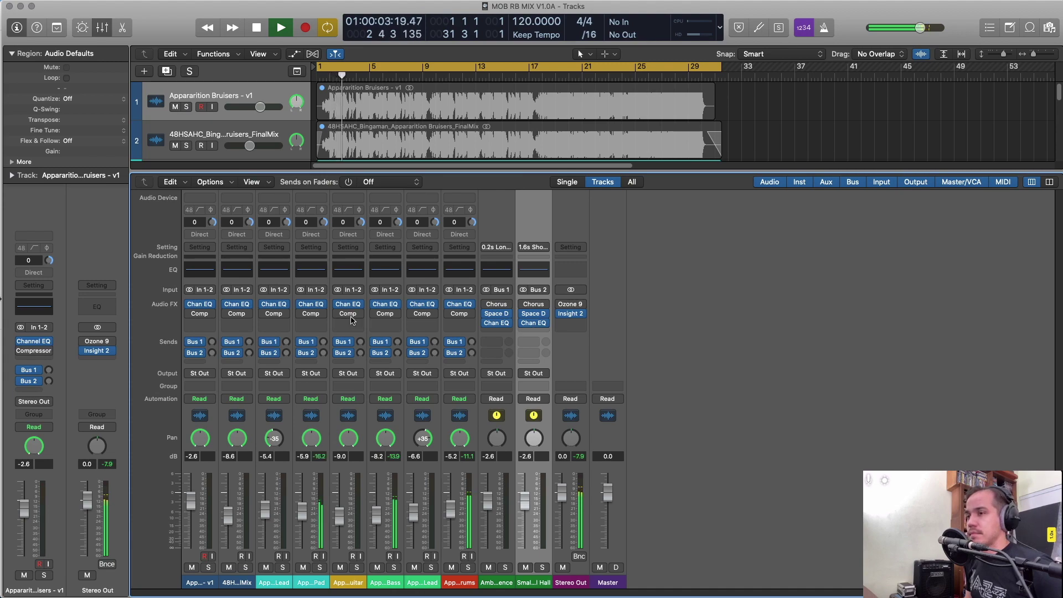
pyautogui.moveTo(352, 318)
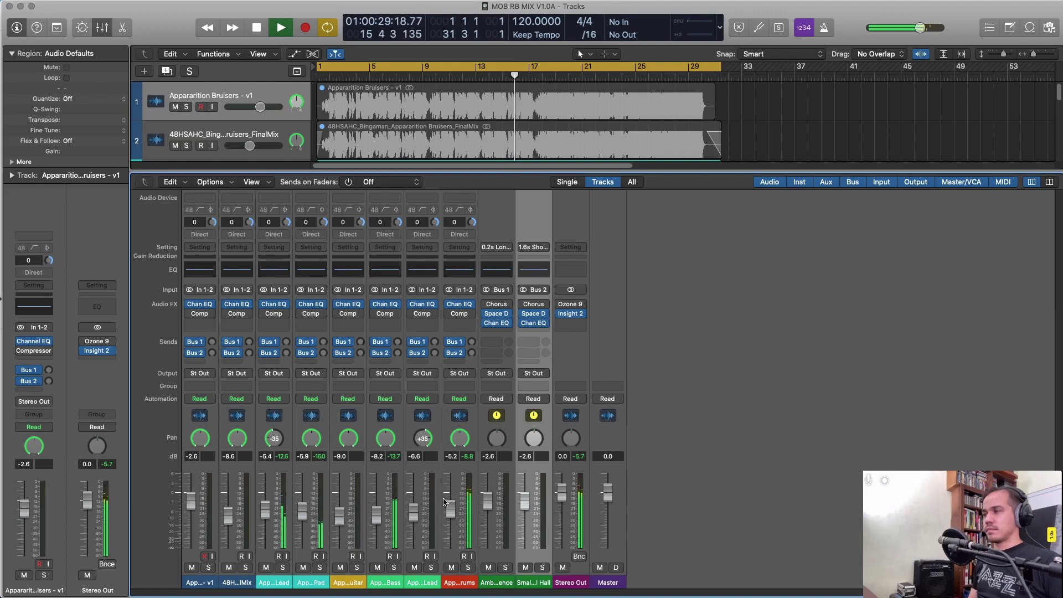
# Bring up the Ozone 9 plug-in on Stereo Out during playback and turn on Gain Match.
pyautogui.click(571, 304)
pyautogui.press('Escape')
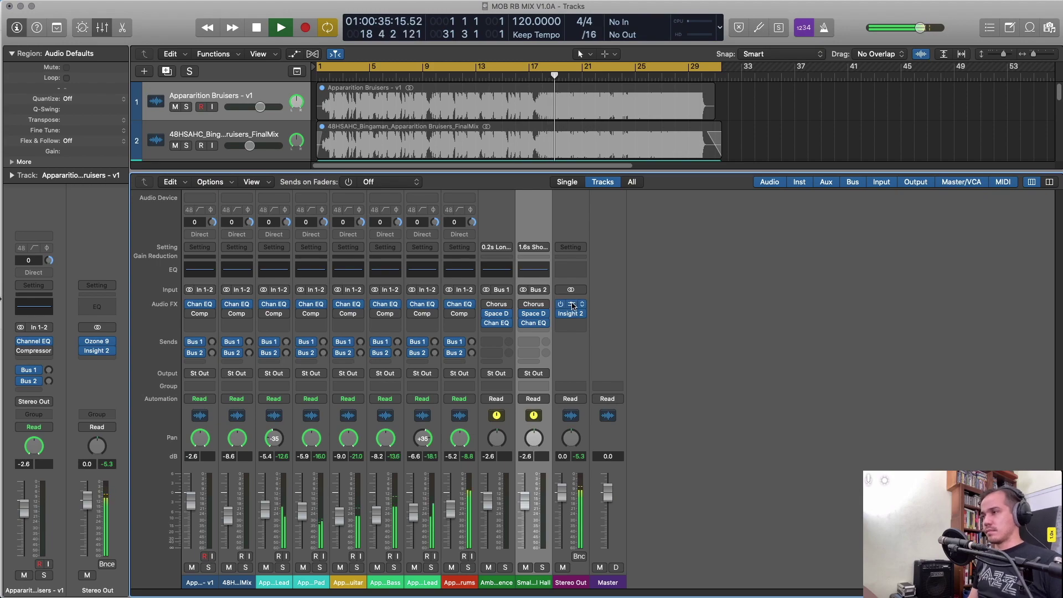
pyautogui.click(572, 306)
pyautogui.moveTo(413, 28); pyautogui.dragTo(743, 56)
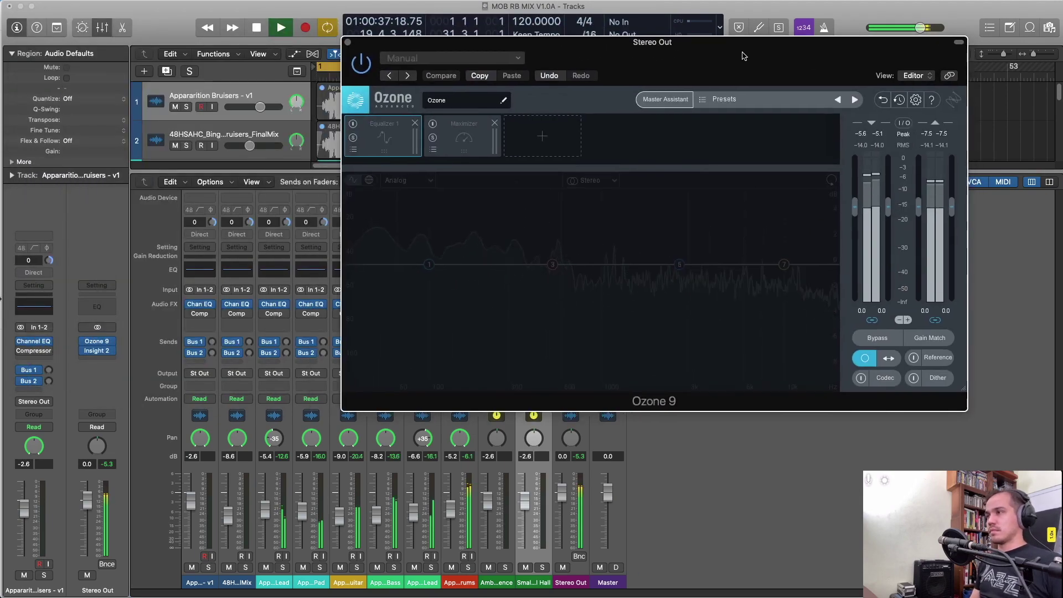
pyautogui.click(929, 337)
# Toggle Ozone's mono summing to compare the mix in stereo and mono, ending in mono, and close the plug-in window.
pyautogui.click(865, 357)
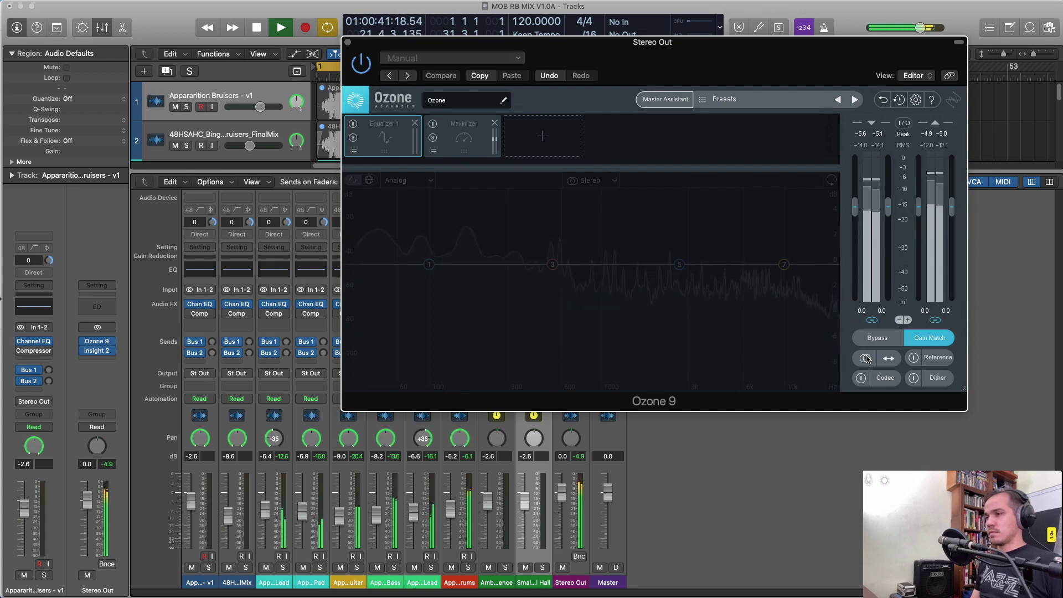
pyautogui.click(865, 358)
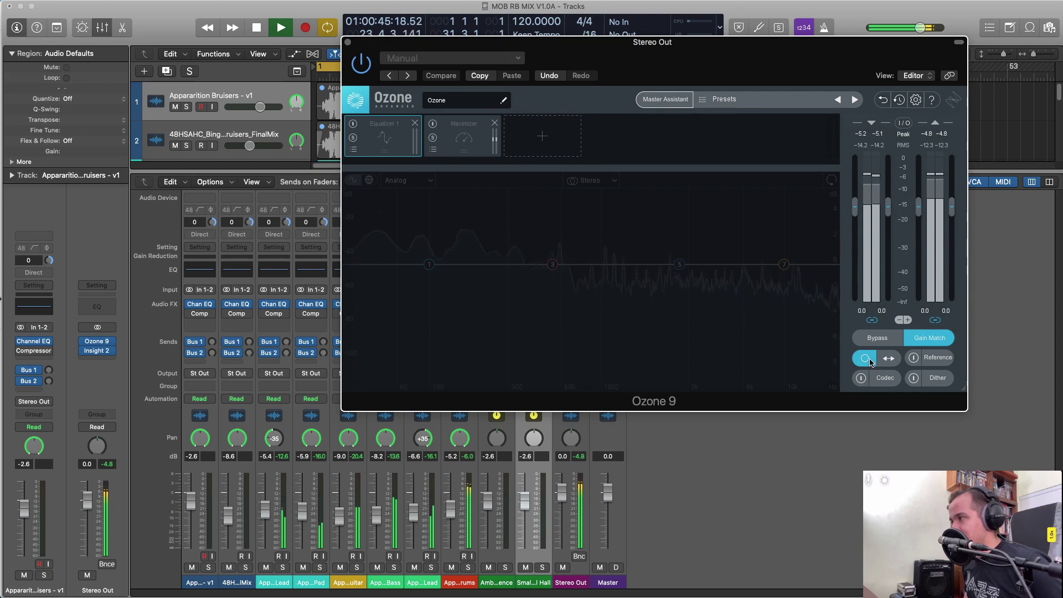
pyautogui.click(866, 359)
pyautogui.click(865, 359)
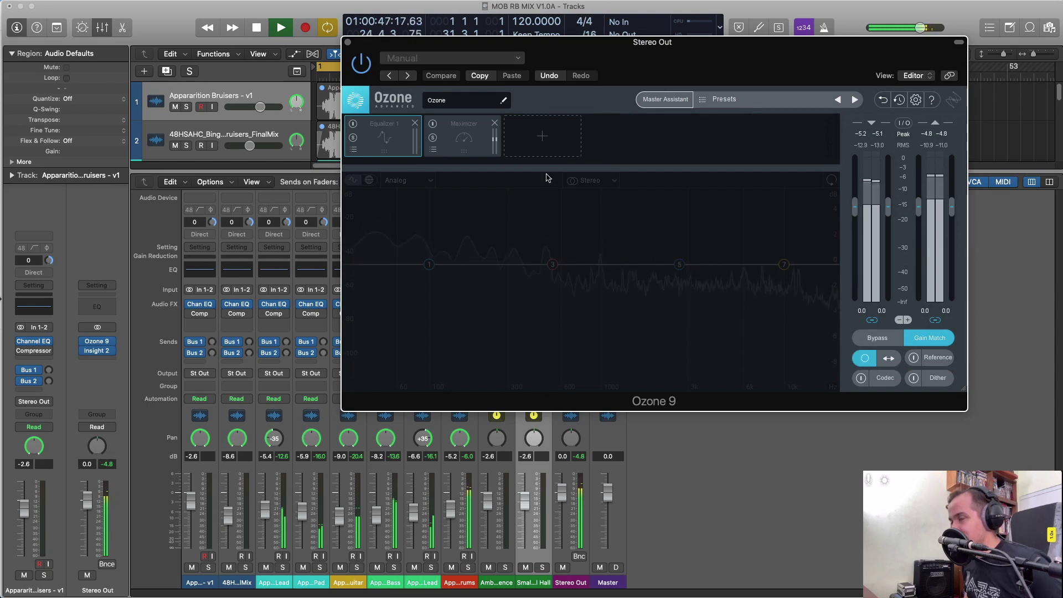
pyautogui.press('super+w')
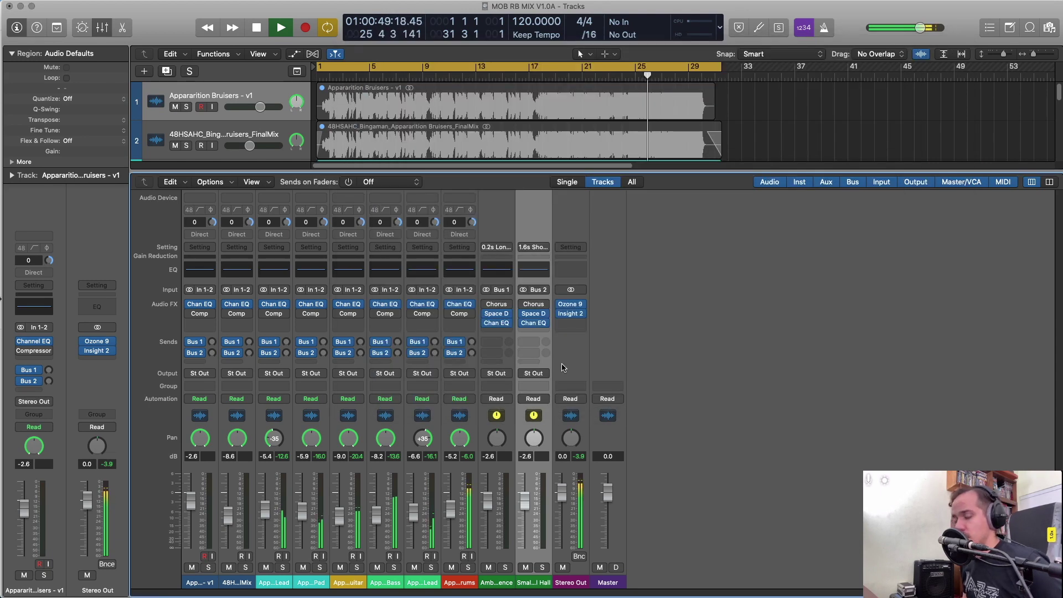
# Raise the Synth Pad Lead fader to -5.0 dB and recheck the mix in stereo and mono through Ozone before stopping playback.
pyautogui.moveTo(580, 404)
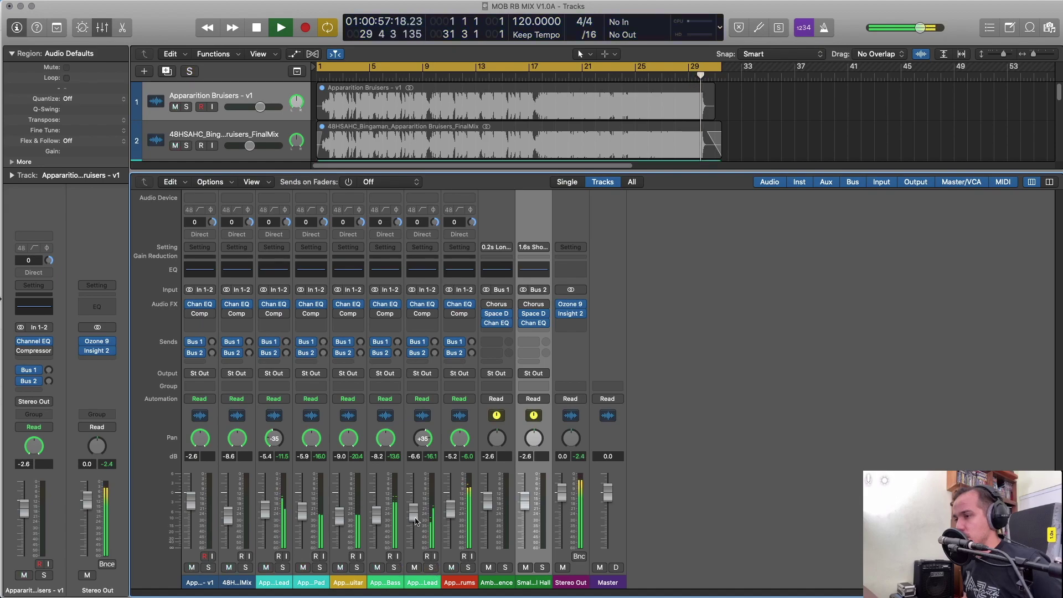
pyautogui.moveTo(417, 520); pyautogui.dragTo(417, 516)
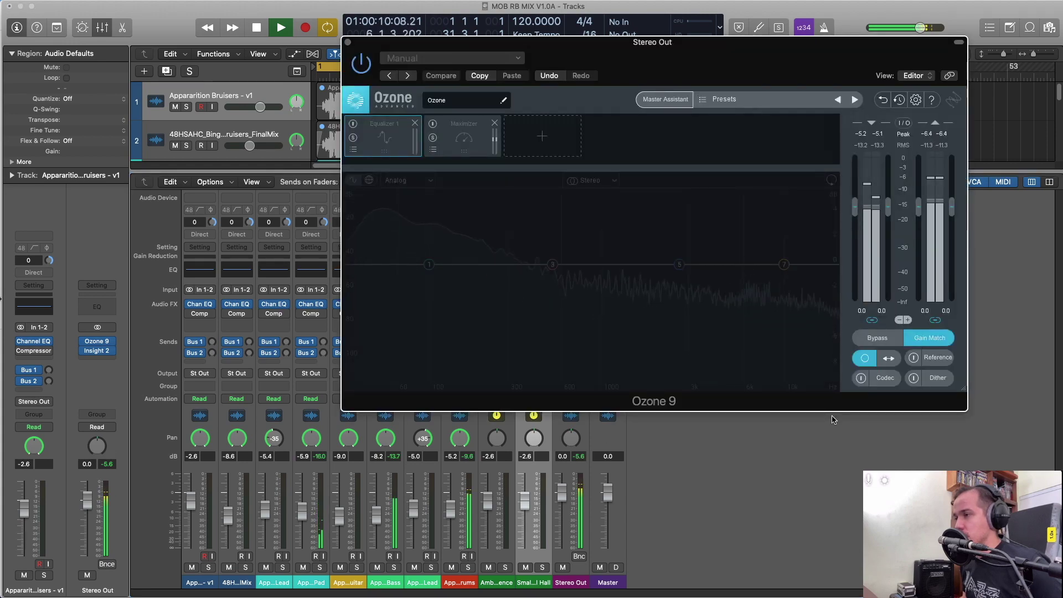
pyautogui.click(875, 361)
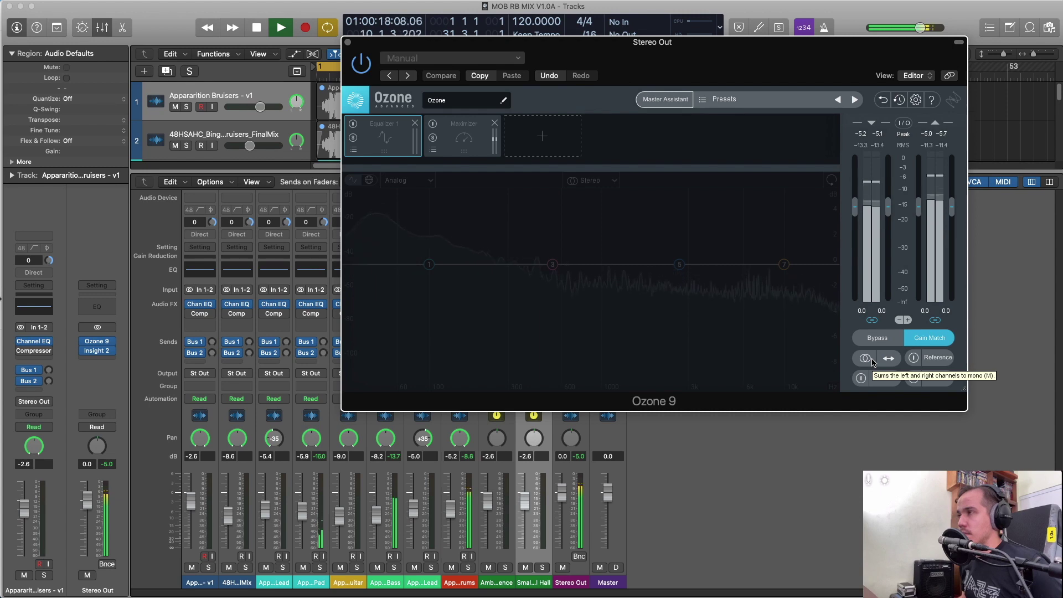
pyautogui.click(872, 361)
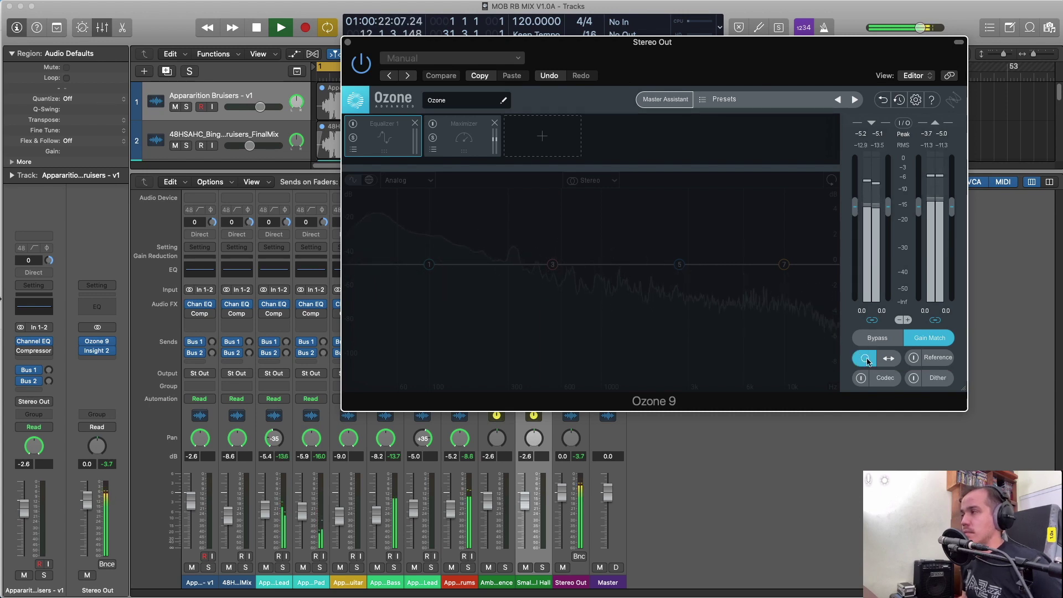
pyautogui.press('space')
pyautogui.click(348, 43)
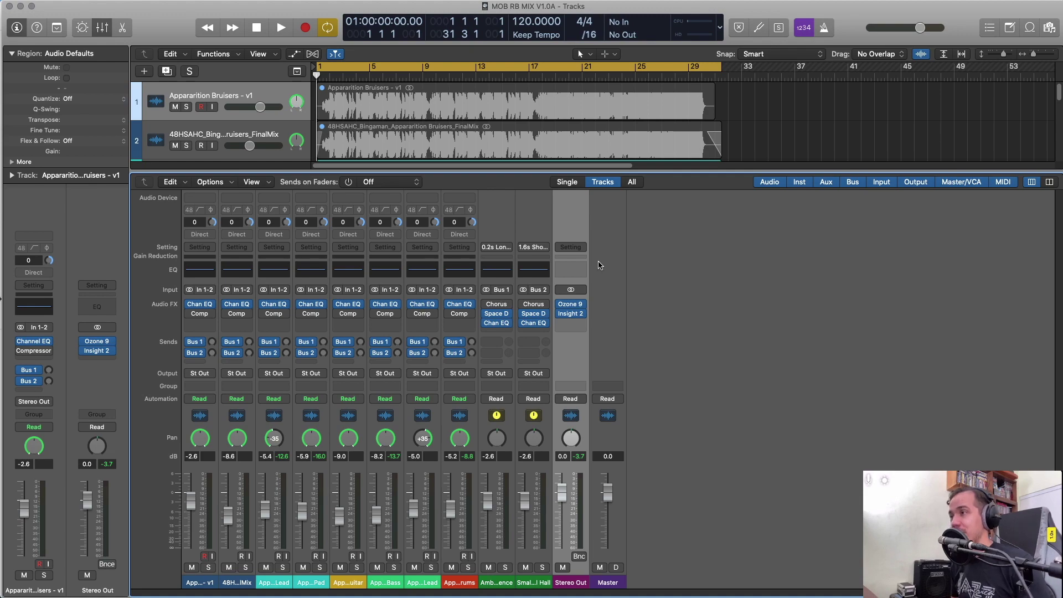
# Reopen Ozone 9 on Stereo Out, switch off mono summing and Gain Match, and hide the mixer.
pyautogui.moveTo(573, 305)
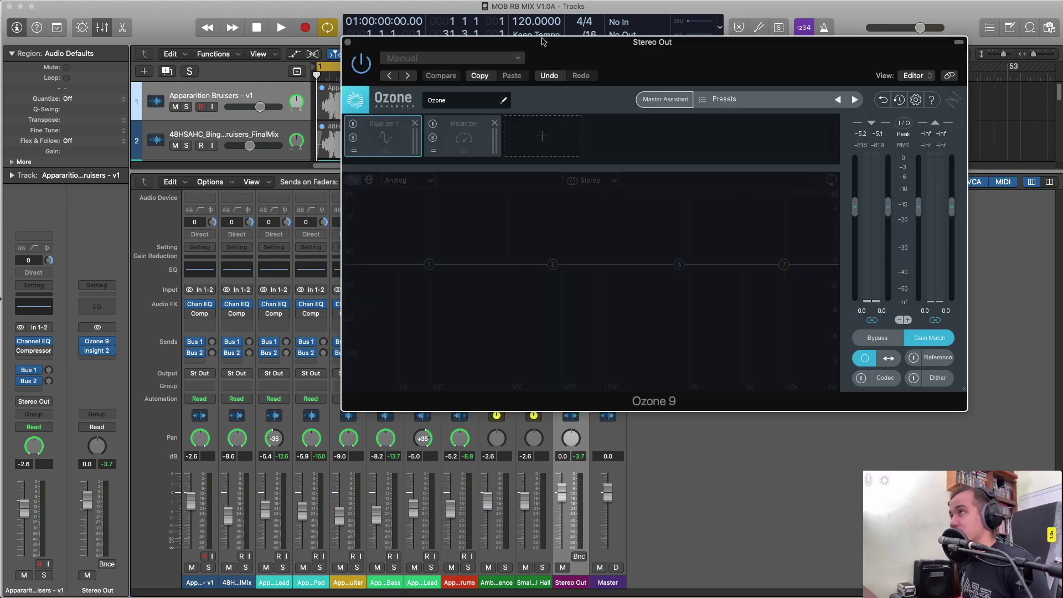
pyautogui.moveTo(542, 41); pyautogui.dragTo(451, 45)
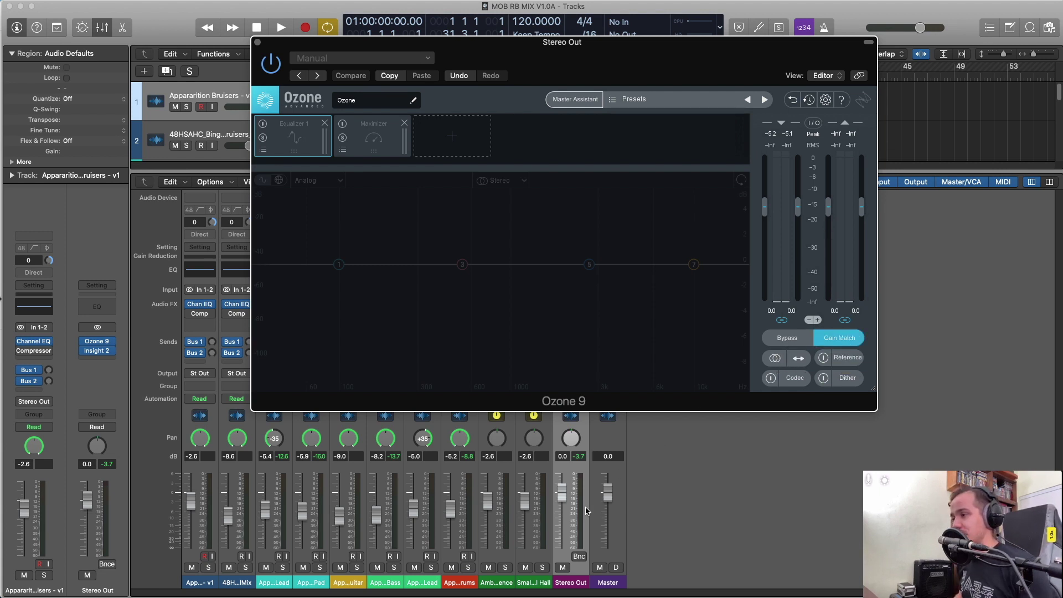
pyautogui.press('x')
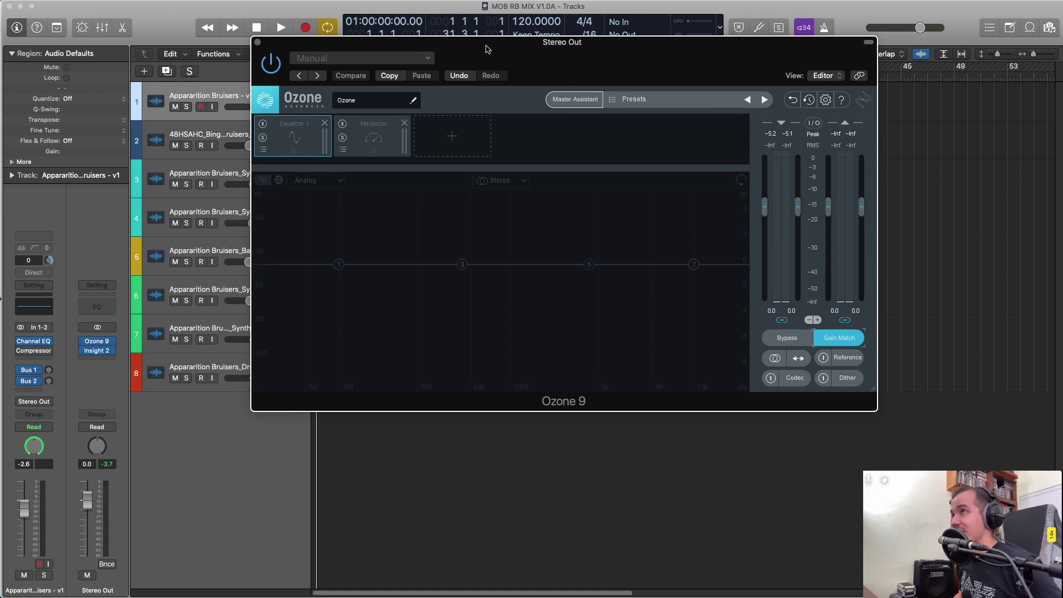
pyautogui.moveTo(486, 49); pyautogui.dragTo(564, 109)
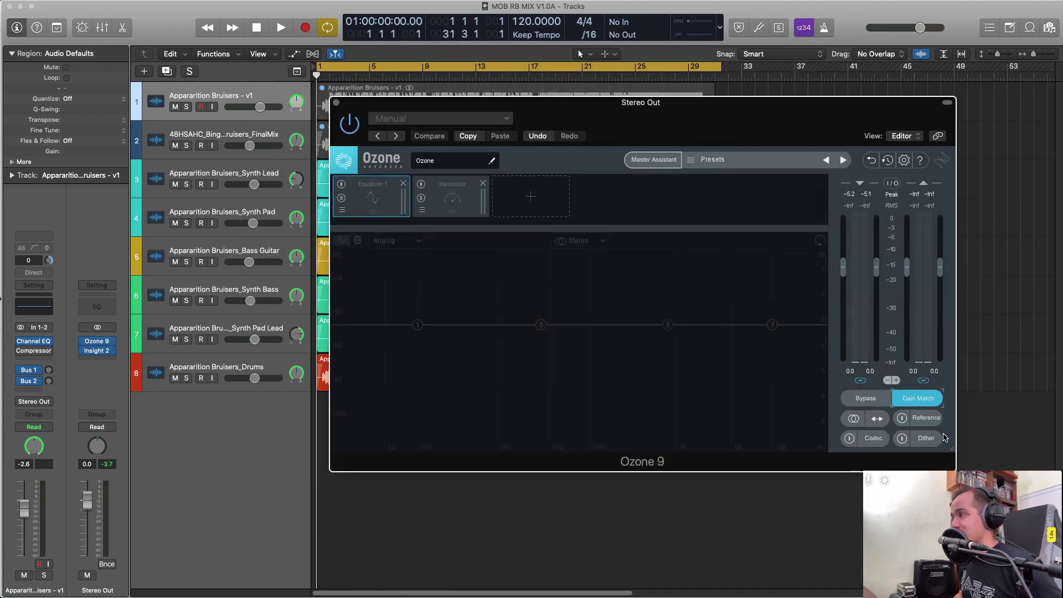
pyautogui.click(919, 400)
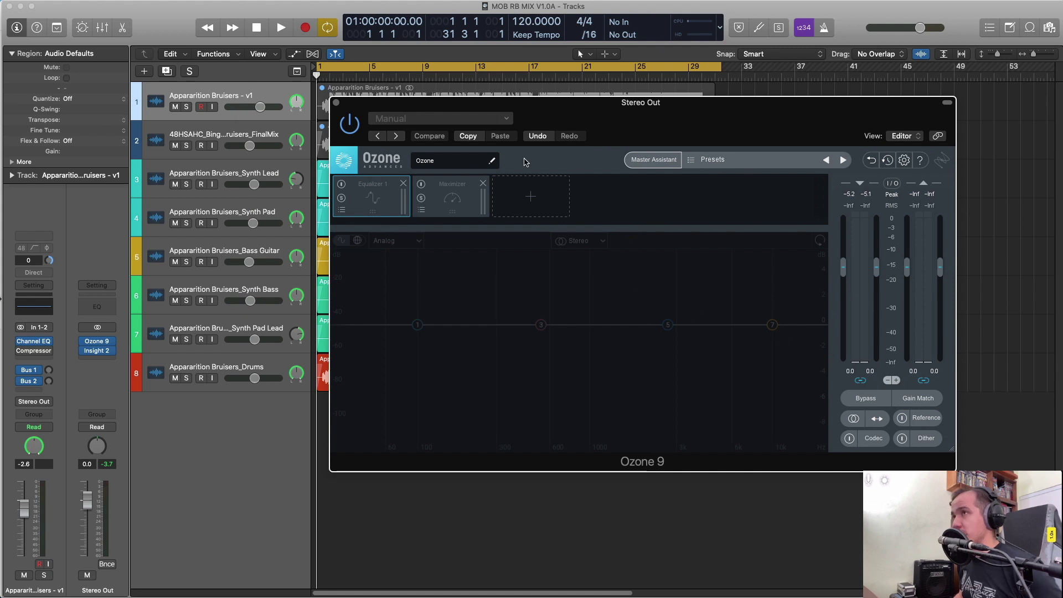
# Move the Ozone window clear of the ruler and park the playhead in bar 24, just before the song's loudest section.
pyautogui.moveTo(481, 114); pyautogui.dragTo(558, 222)
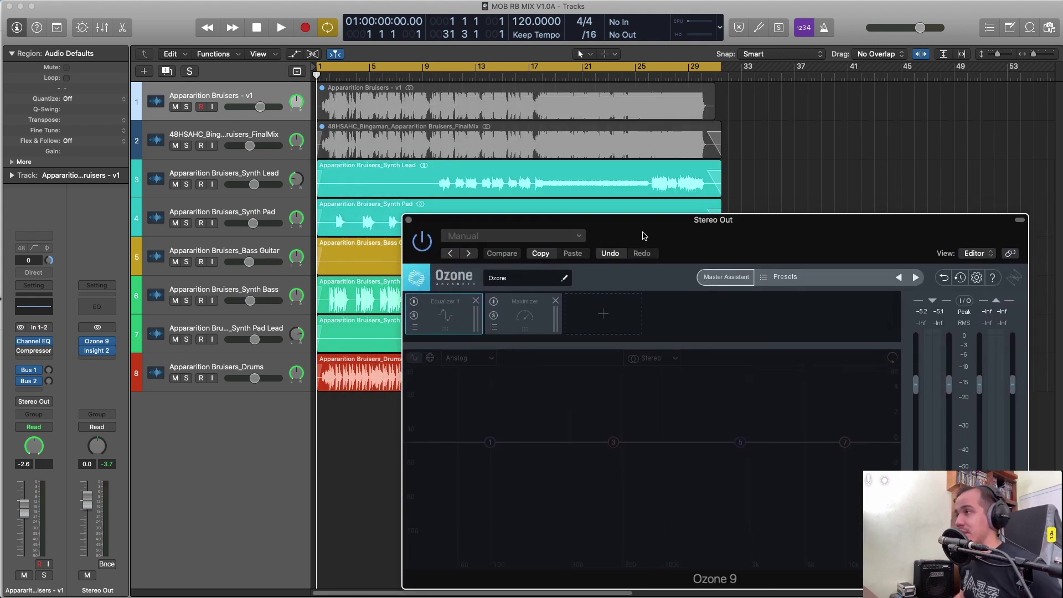
pyautogui.moveTo(645, 231); pyautogui.dragTo(611, 201)
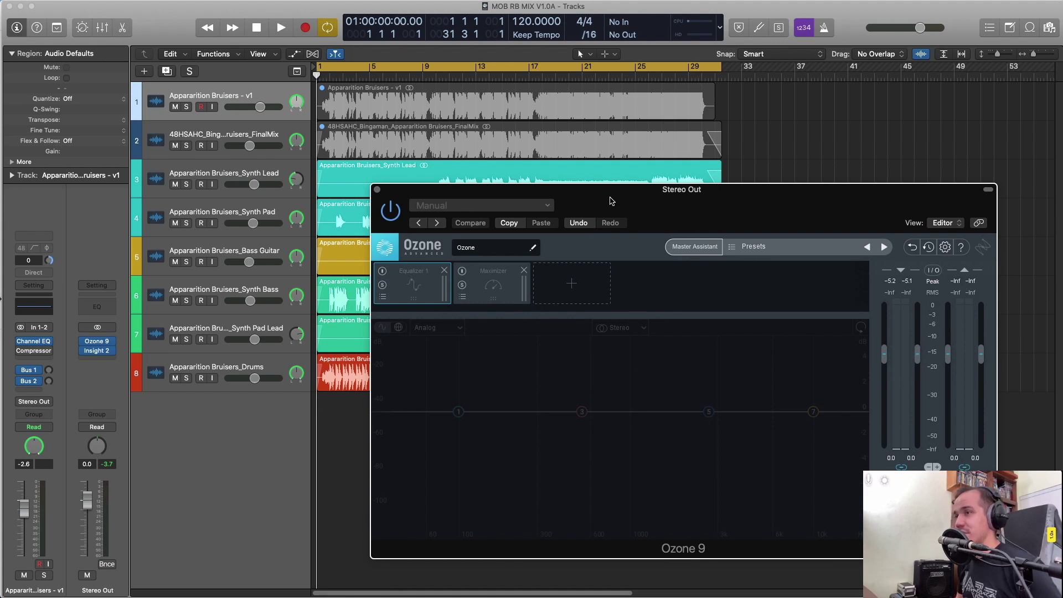
pyautogui.moveTo(624, 188); pyautogui.dragTo(551, 265)
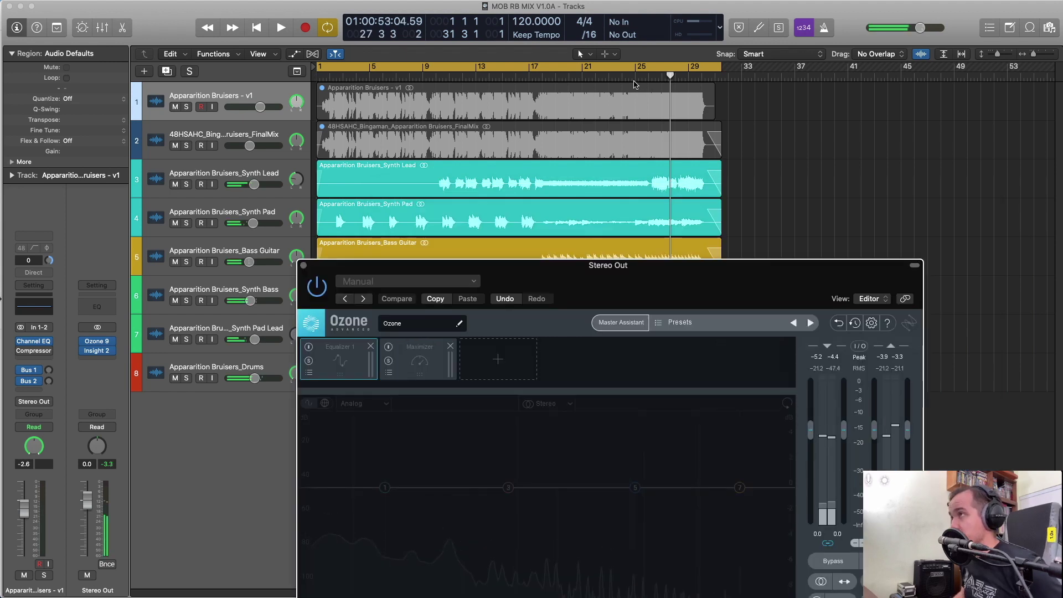
pyautogui.click(634, 77)
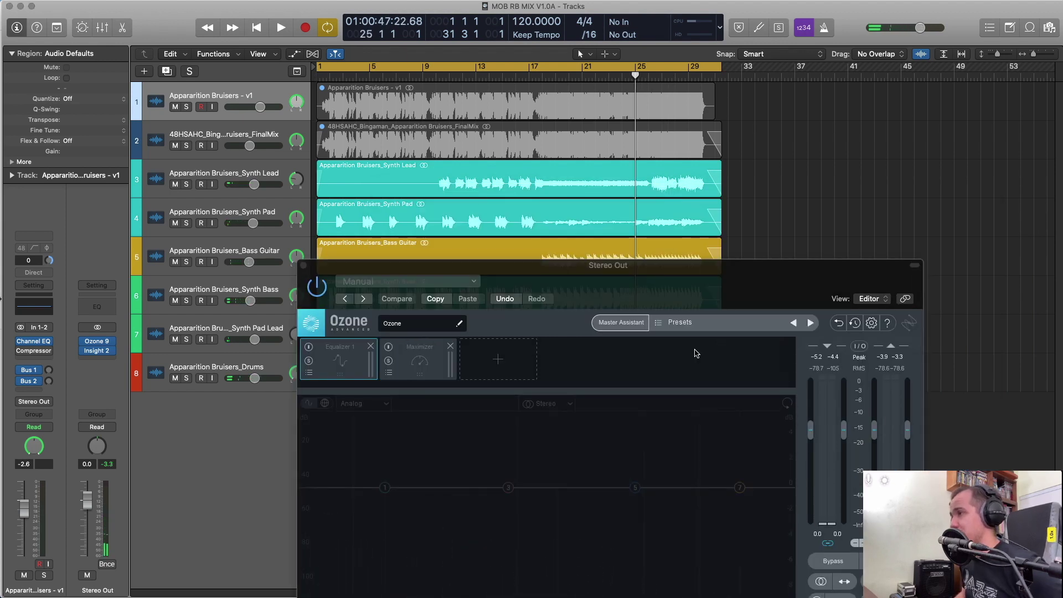
pyautogui.moveTo(635, 78)
pyautogui.mouseDown()
pyautogui.moveTo(708, 83)
pyautogui.moveTo(632, 88)
pyautogui.mouseUp()
# Run Ozone's Master Assistant on the loud section with Modern modules, Manual Medium loudness and Streaming destination, and accept its settings.
pyautogui.click(621, 322)
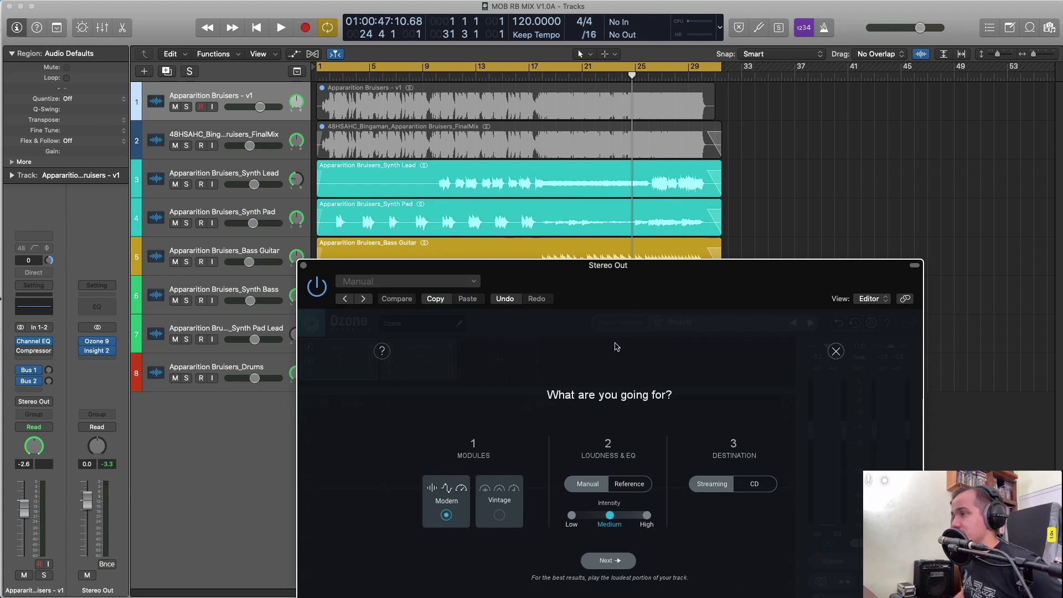
pyautogui.click(609, 561)
pyautogui.press('space')
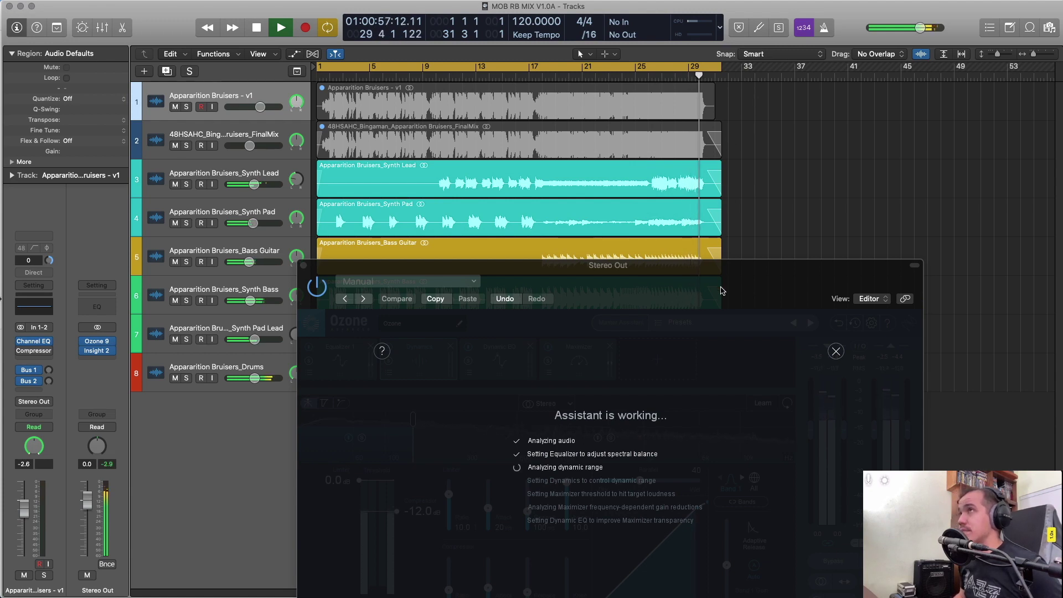
pyautogui.click(603, 77)
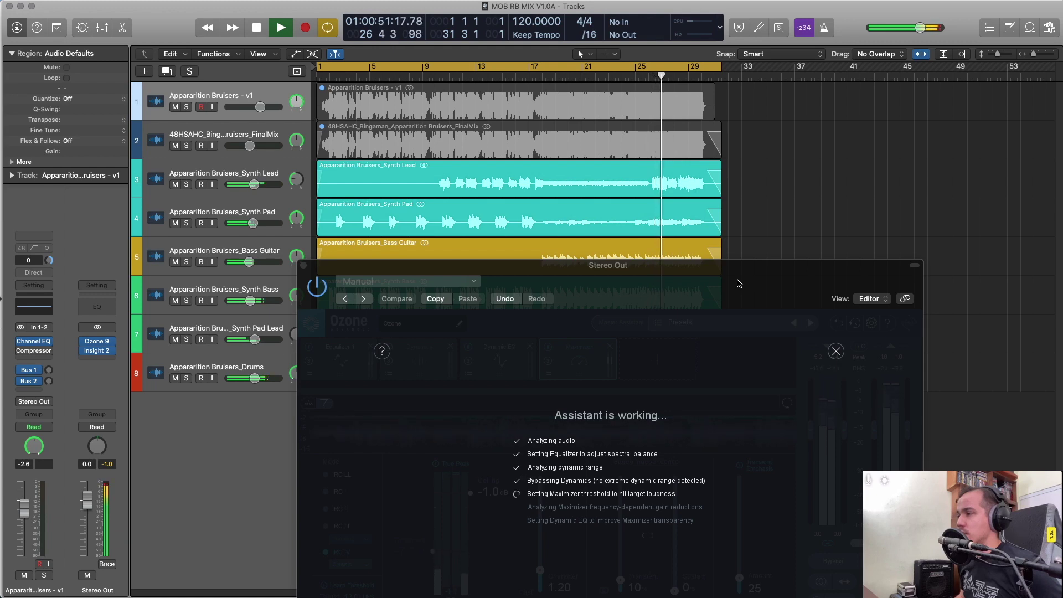
pyautogui.moveTo(739, 283); pyautogui.dragTo(742, 130)
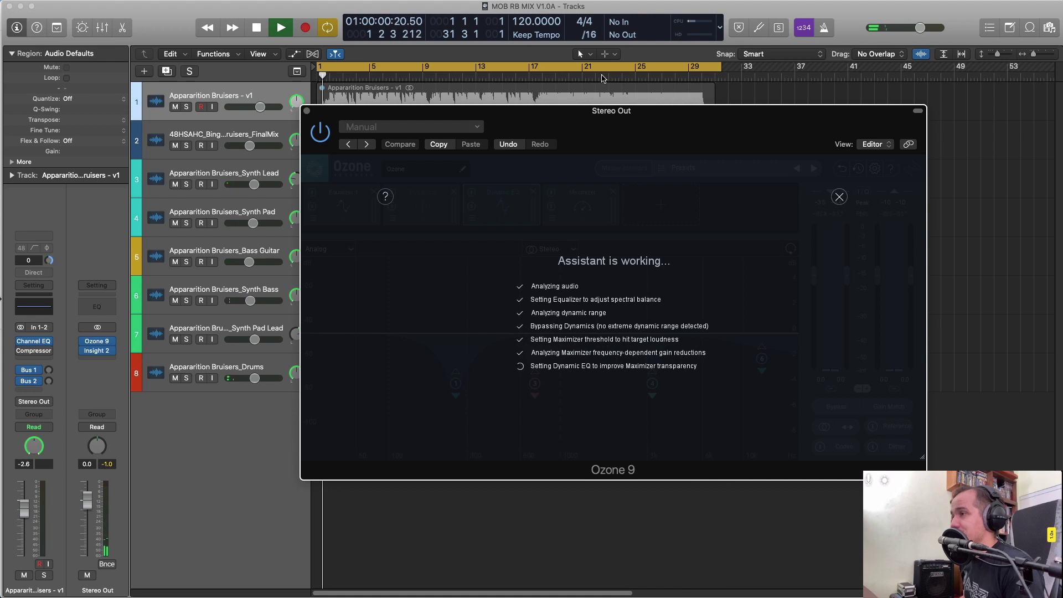
pyautogui.click(601, 394)
pyautogui.press('space')
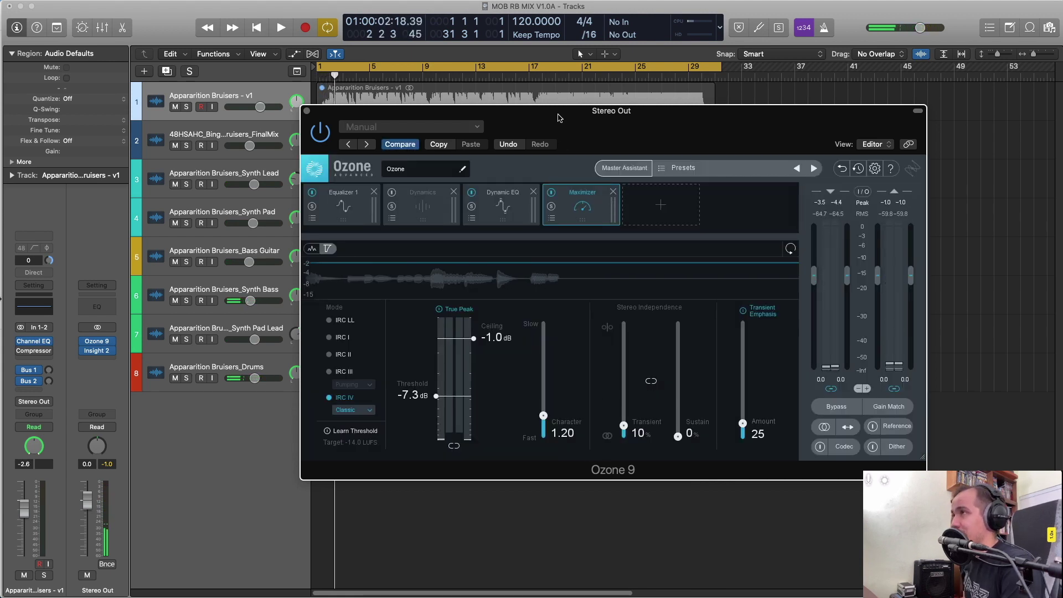
# Reposition the Ozone window over the arrangement and turn on Gain Match for the new mastering chain.
pyautogui.moveTo(562, 111); pyautogui.dragTo(535, 150)
pyautogui.moveTo(326, 164); pyautogui.dragTo(419, 100)
pyautogui.moveTo(386, 101); pyautogui.dragTo(374, 102)
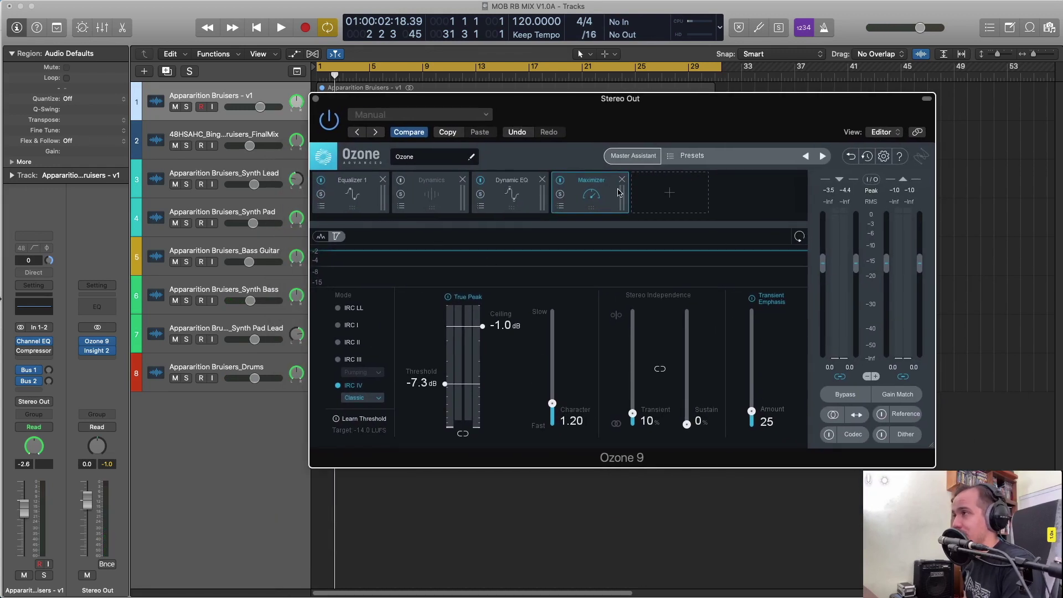
pyautogui.moveTo(633, 116); pyautogui.dragTo(525, 146)
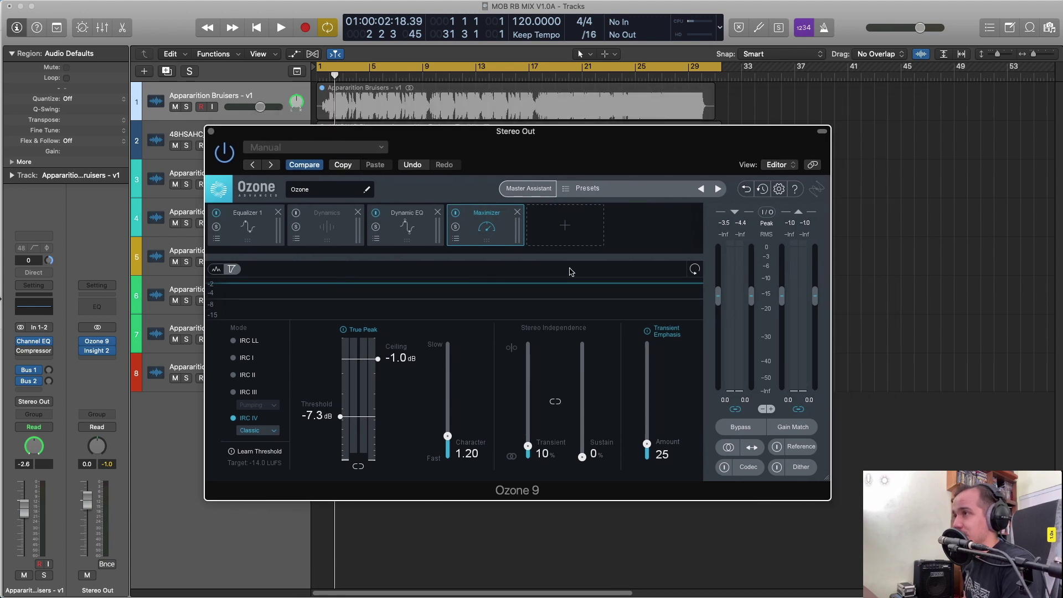
pyautogui.moveTo(593, 139); pyautogui.dragTo(602, 92)
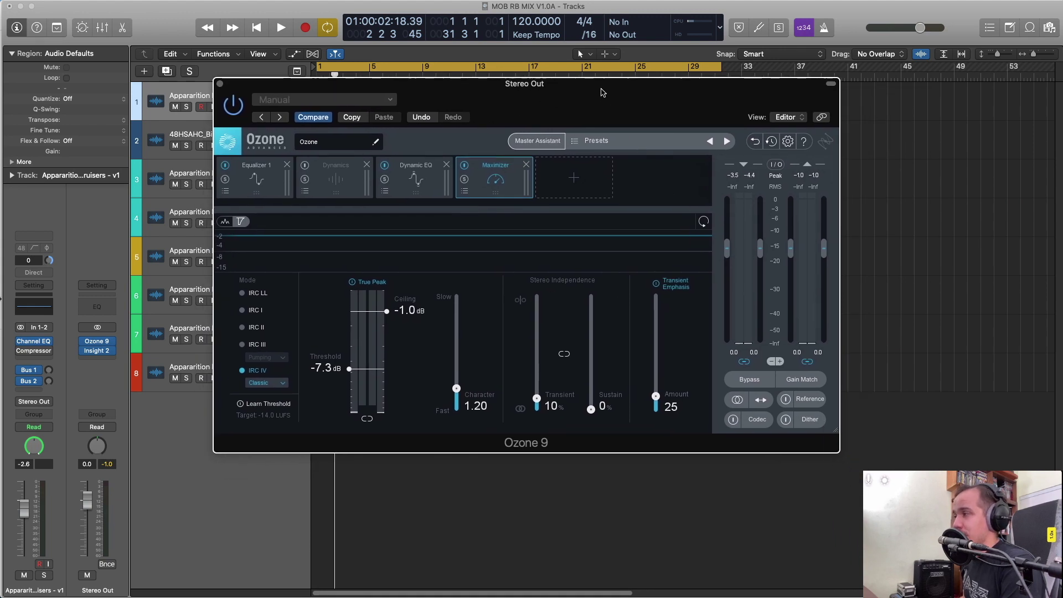
pyautogui.click(801, 382)
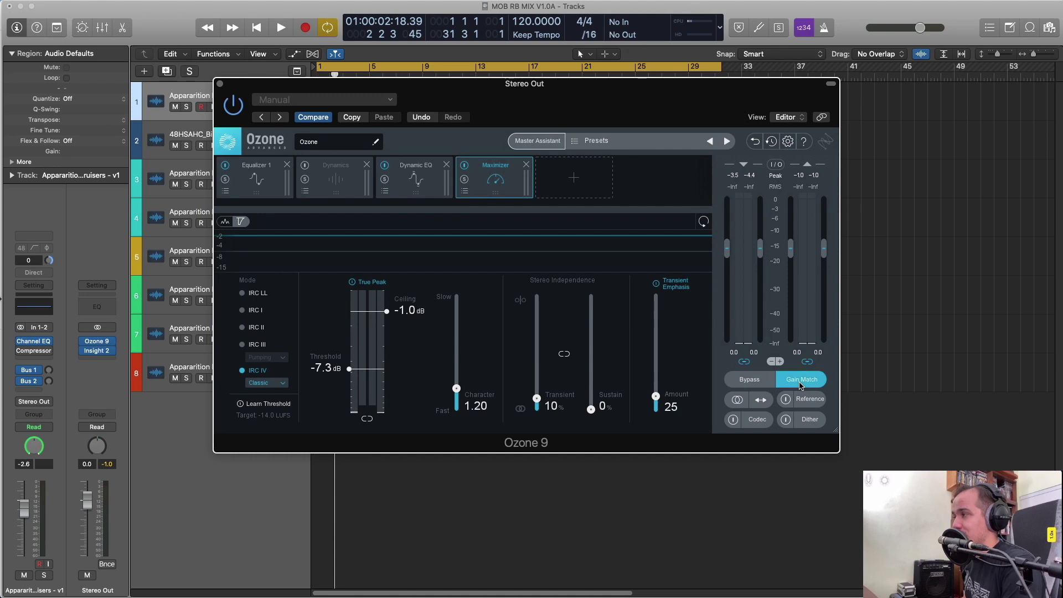
# Add Exciter and Vintage Tape modules to the Ozone chain after the Maximizer, placing Vintage Tape ahead of Exciter.
pyautogui.moveTo(388, 87); pyautogui.dragTo(443, 119)
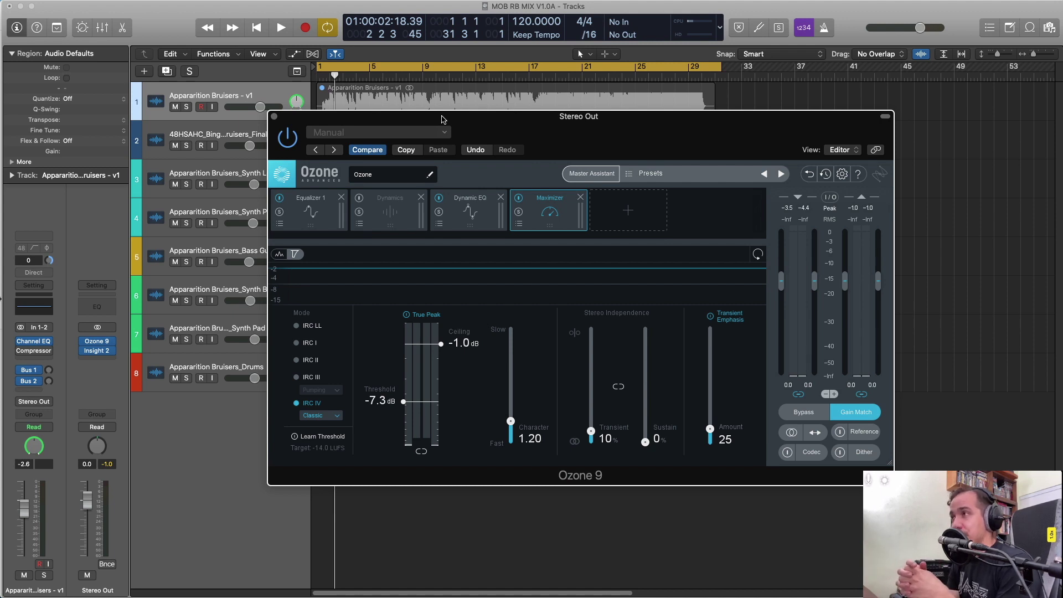
pyautogui.moveTo(442, 119); pyautogui.dragTo(483, 139)
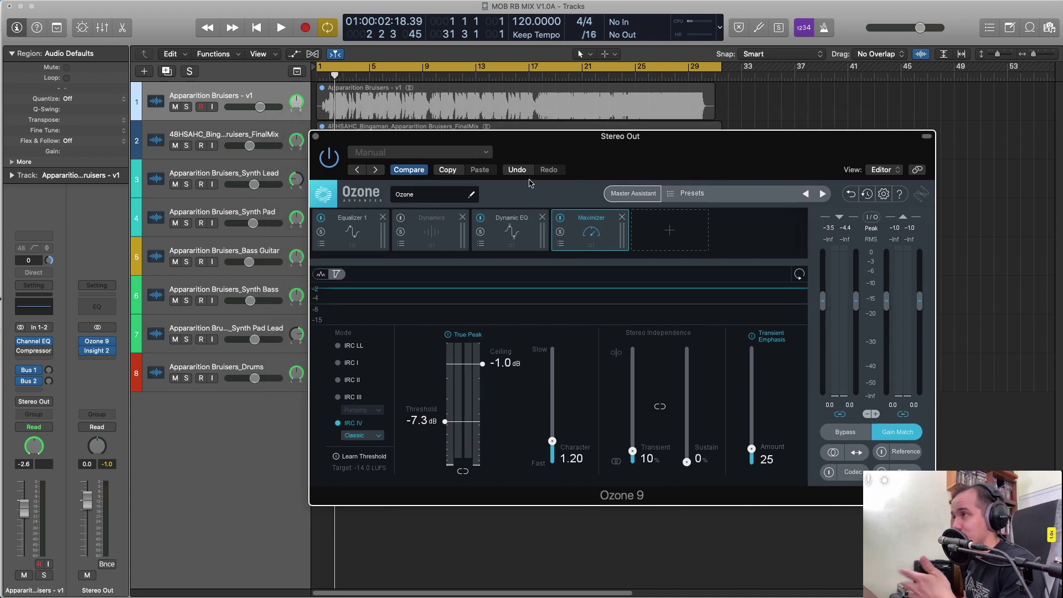
pyautogui.click(687, 236)
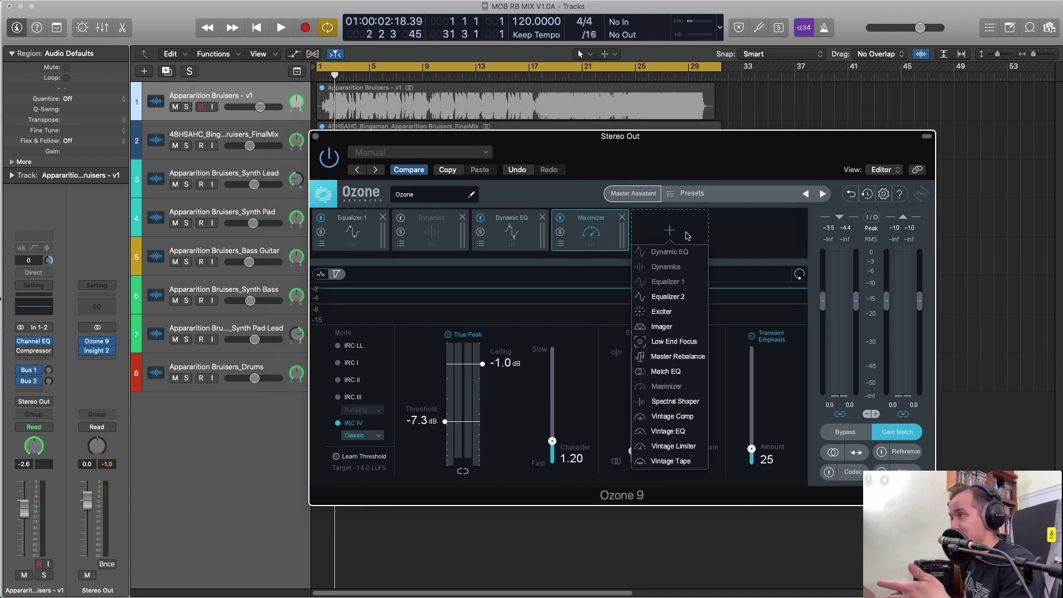
pyautogui.click(677, 313)
pyautogui.click(747, 237)
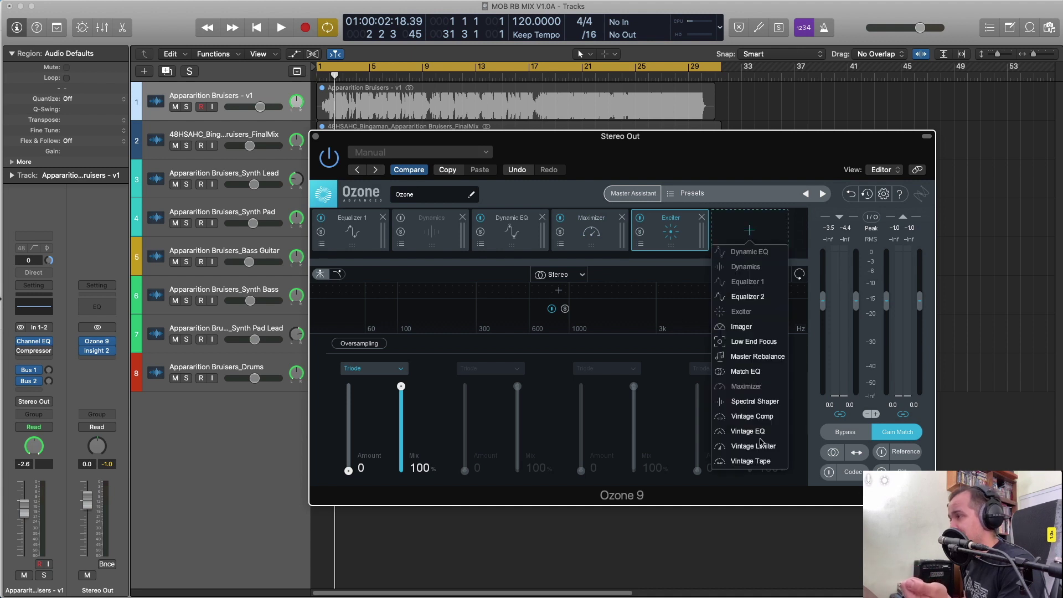
pyautogui.click(751, 461)
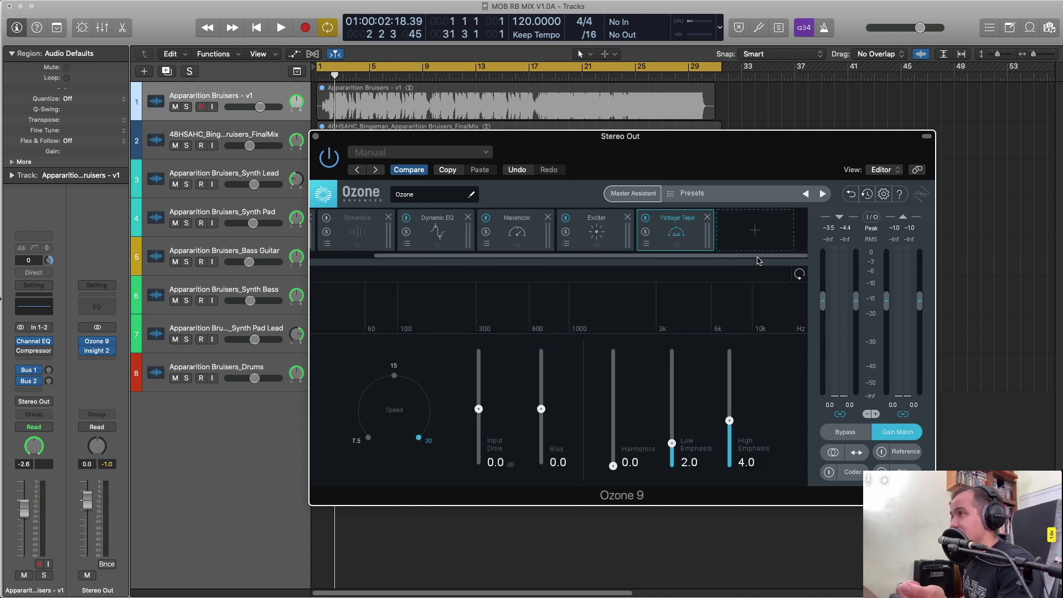
pyautogui.moveTo(680, 232); pyautogui.dragTo(598, 232)
# Add a Vintage Limiter after the Exciter, in Modern mode with True Peak on and the ceiling at -1.0 dB.
pyautogui.click(735, 234)
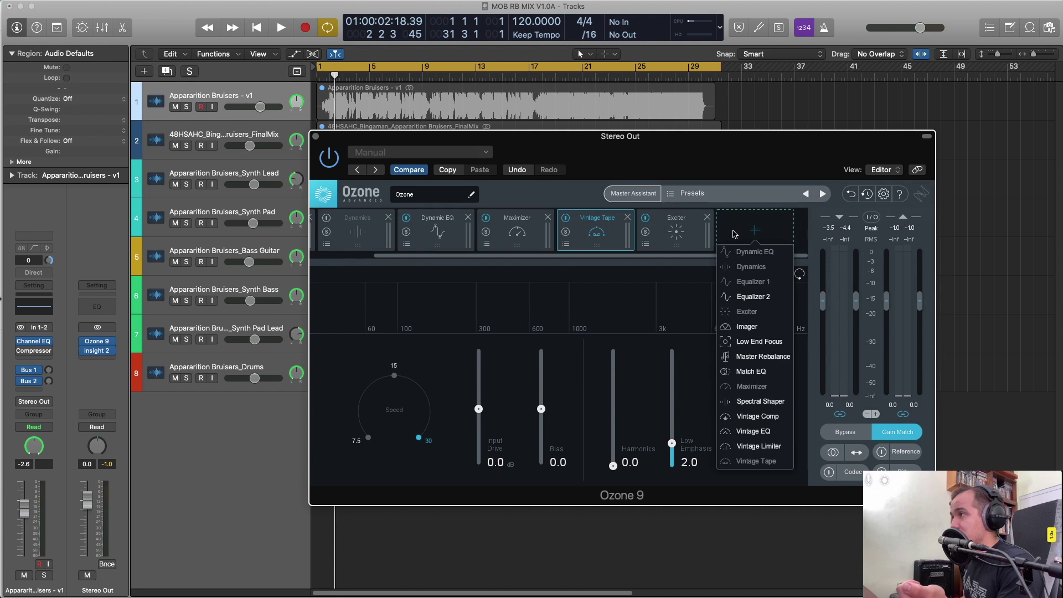
pyautogui.click(758, 446)
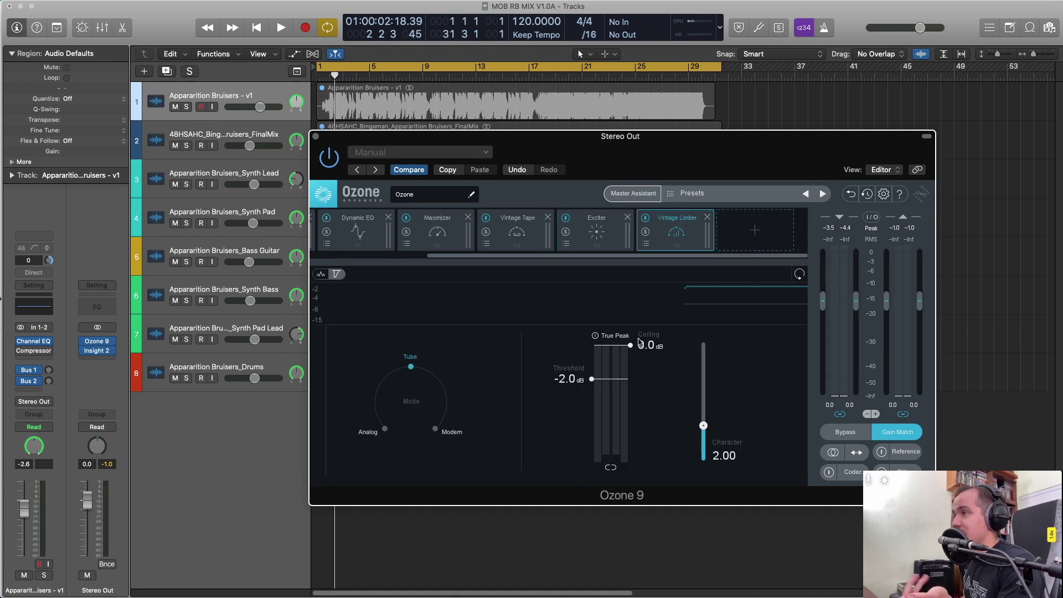
pyautogui.click(612, 337)
pyautogui.moveTo(630, 345); pyautogui.dragTo(631, 367)
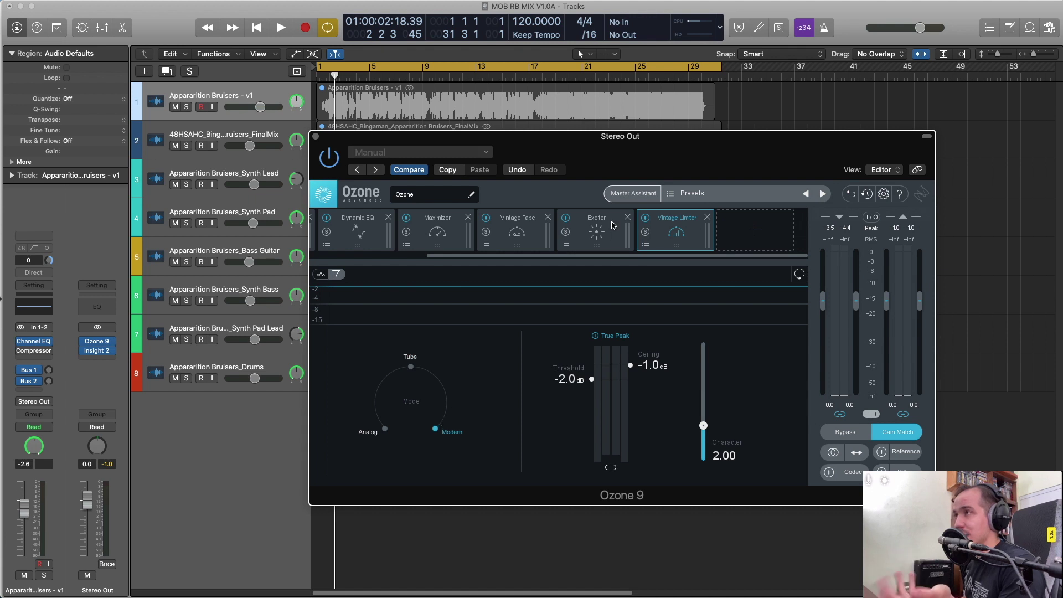
# Play the song from the beginning and compare the master with Ozone bypassed and active, keeping the plug-in window clear of the ruler.
pyautogui.moveTo(604, 138)
pyautogui.mouseDown()
pyautogui.moveTo(629, 158)
pyautogui.moveTo(641, 320)
pyautogui.moveTo(615, 176)
pyautogui.moveTo(590, 131)
pyautogui.mouseUp()
pyautogui.press('Return')
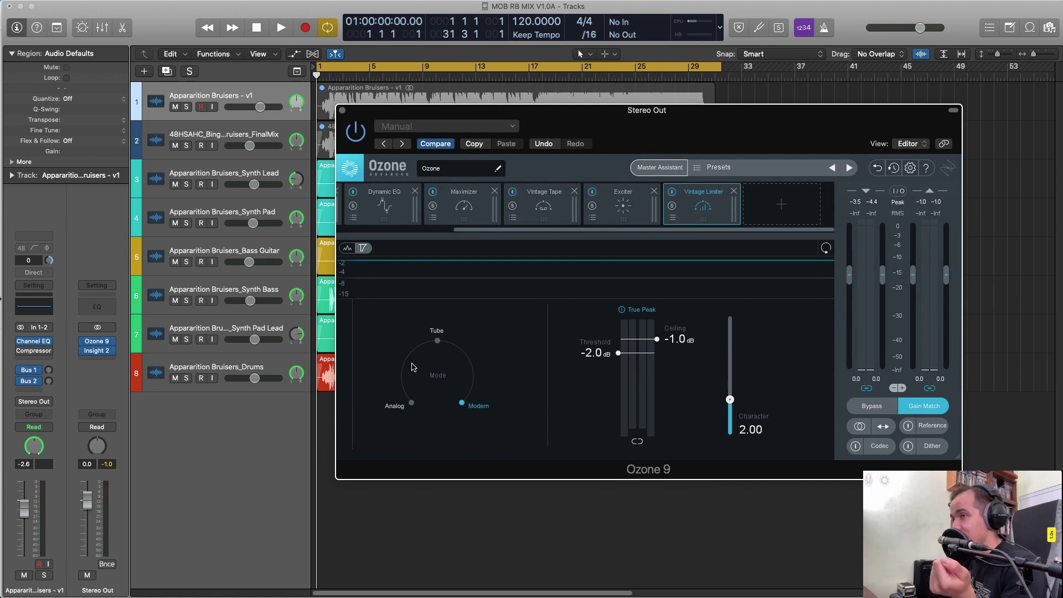
pyautogui.press('space')
pyautogui.moveTo(603, 110); pyautogui.dragTo(557, 101)
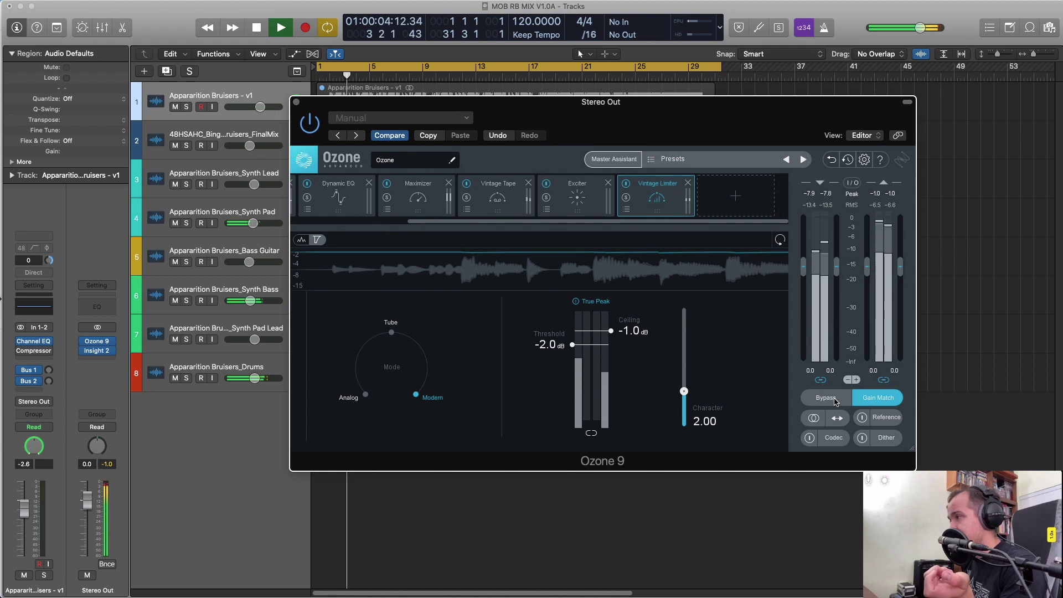
pyautogui.click(824, 397)
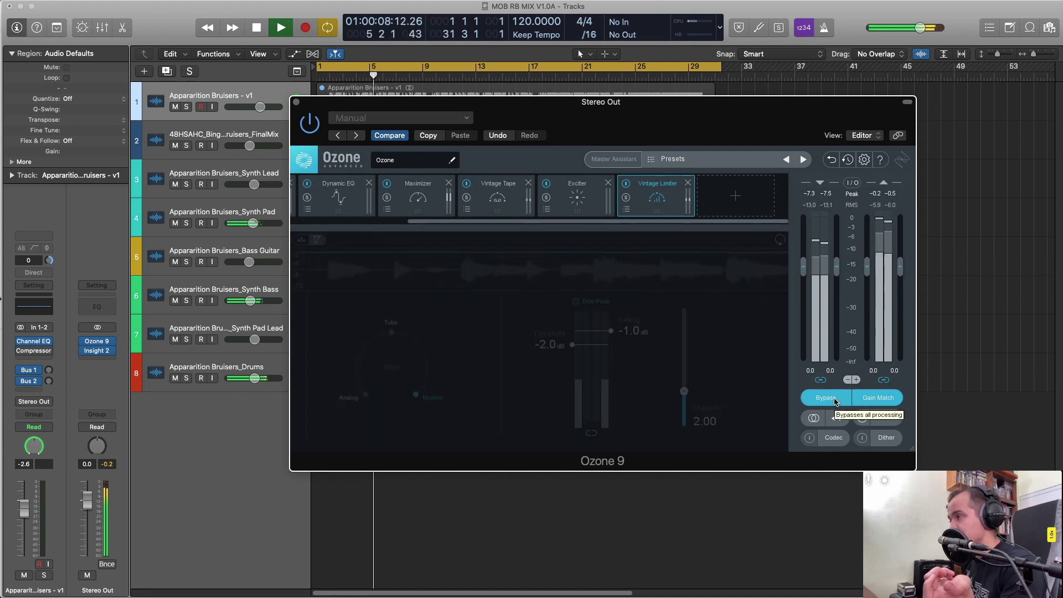
pyautogui.click(836, 400)
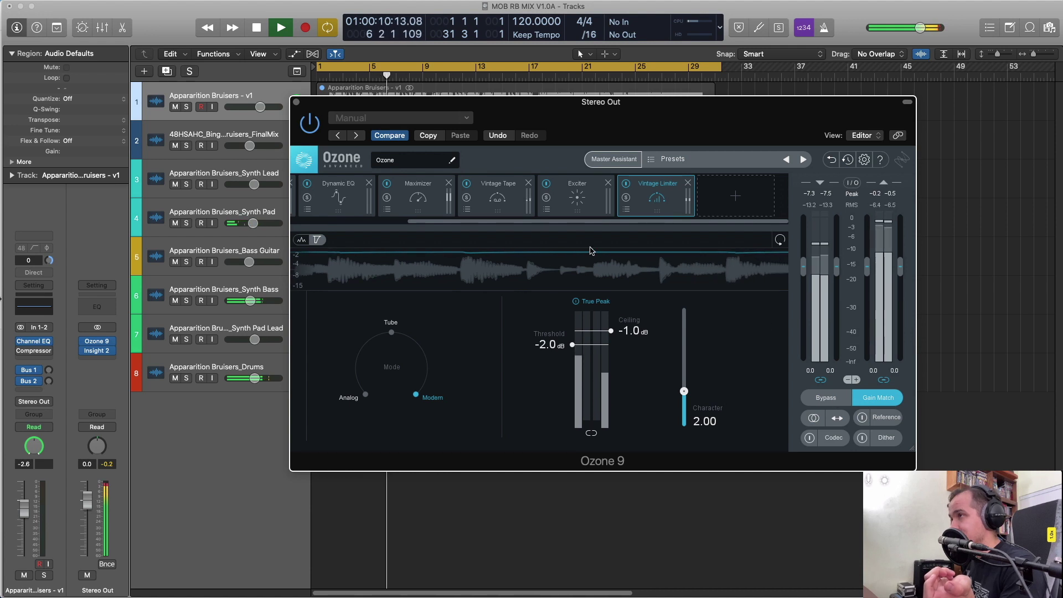
# Set the Vintage Tape module's High Emphasis to 8.0 and Low Emphasis to 5.0.
pyautogui.click(497, 197)
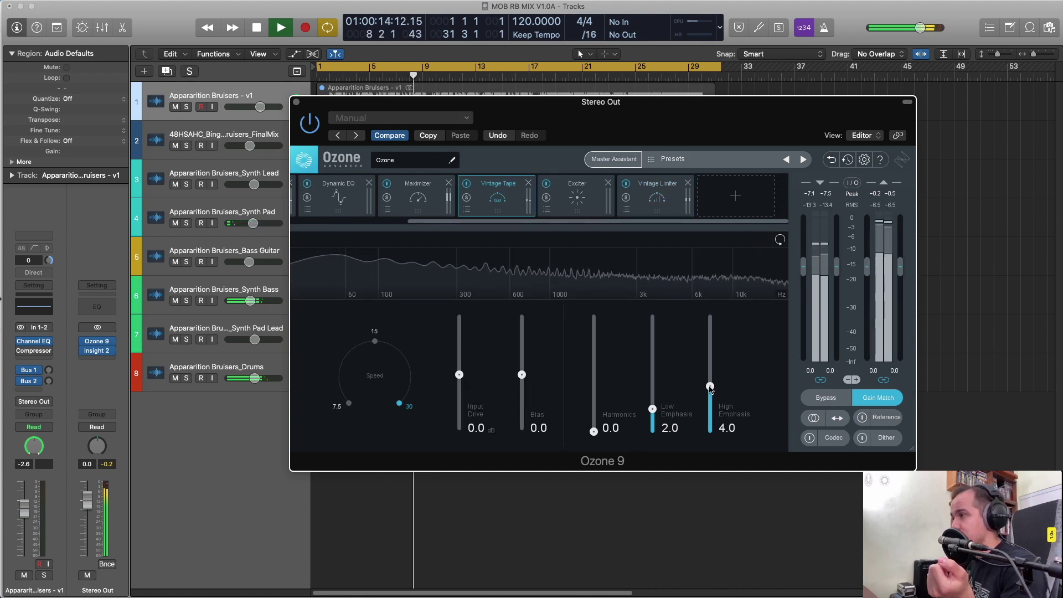
pyautogui.moveTo(710, 387); pyautogui.dragTo(711, 340)
pyautogui.moveTo(653, 408); pyautogui.dragTo(664, 380)
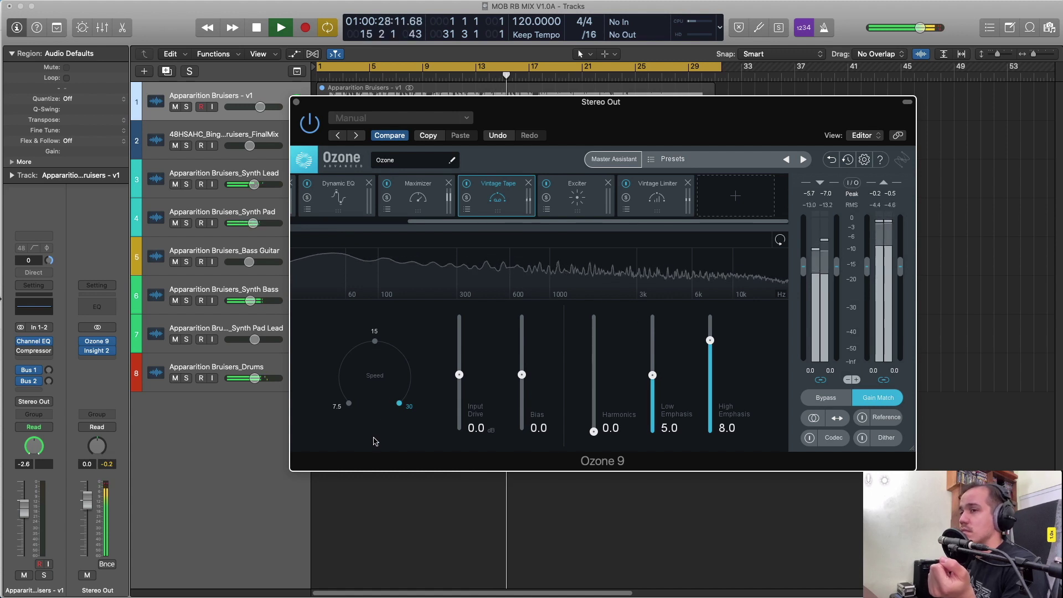
# Lower the Master channel's fader slightly in the mixer, and close the mixer again.
pyautogui.press('x')
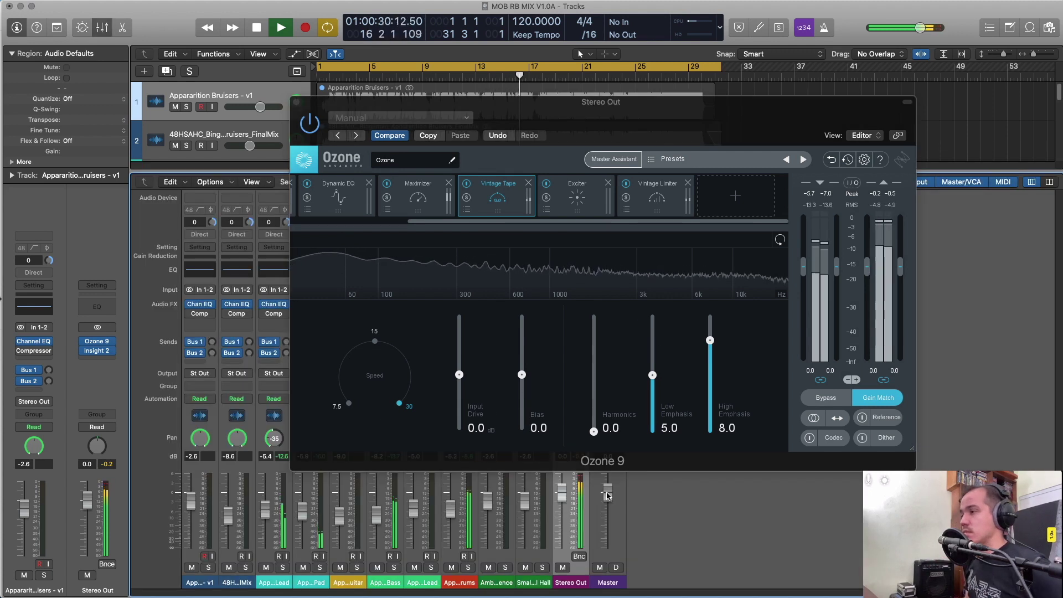
pyautogui.moveTo(606, 492); pyautogui.dragTo(607, 502)
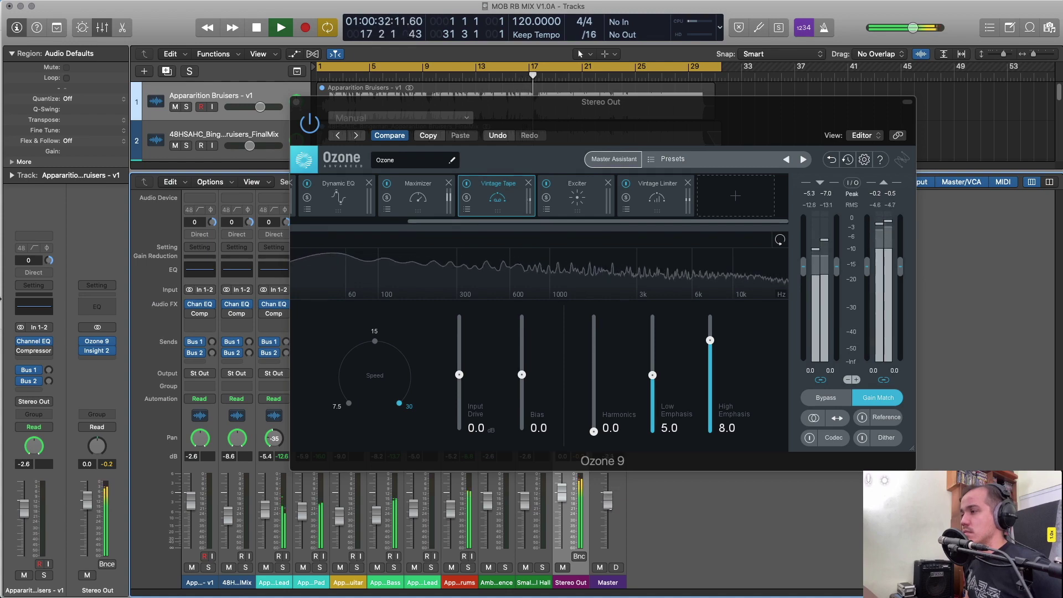
pyautogui.press('x')
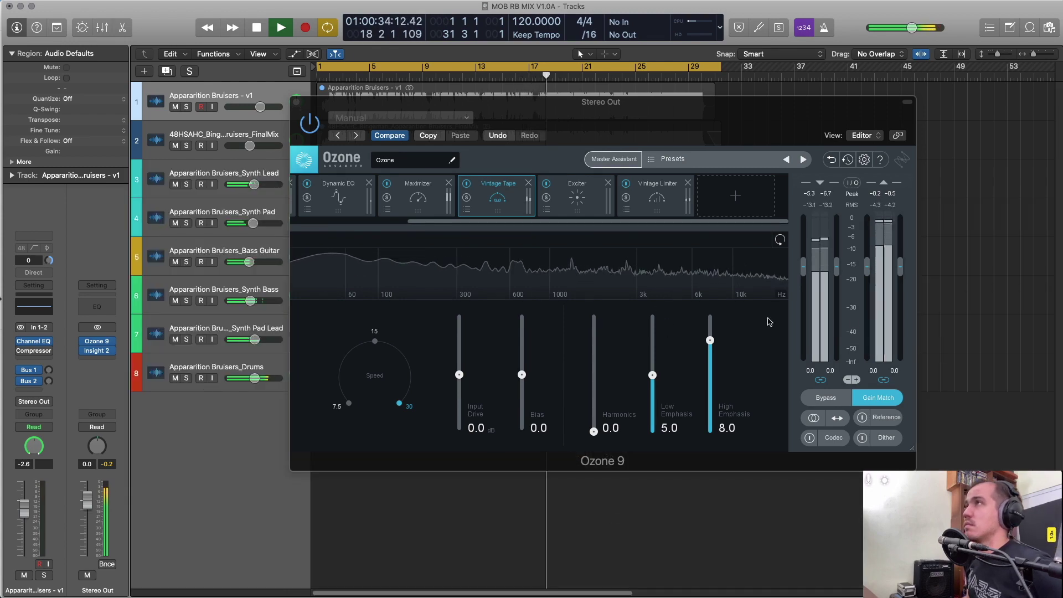
# Split the Exciter into four frequency bands, with the crossover between the second and third bands at about 1.6 kHz.
pyautogui.click(657, 194)
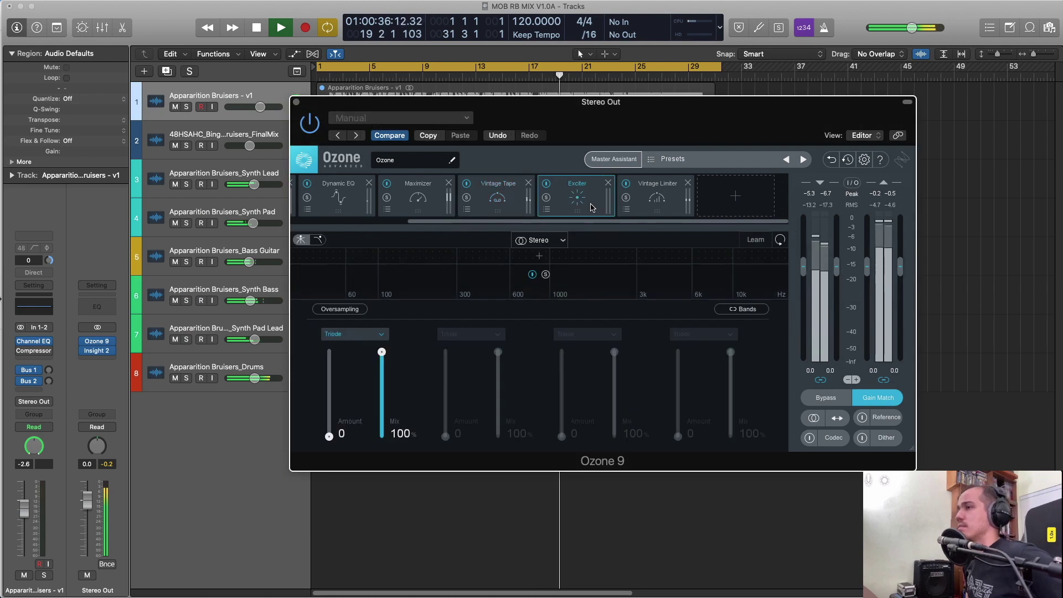
pyautogui.click(520, 201)
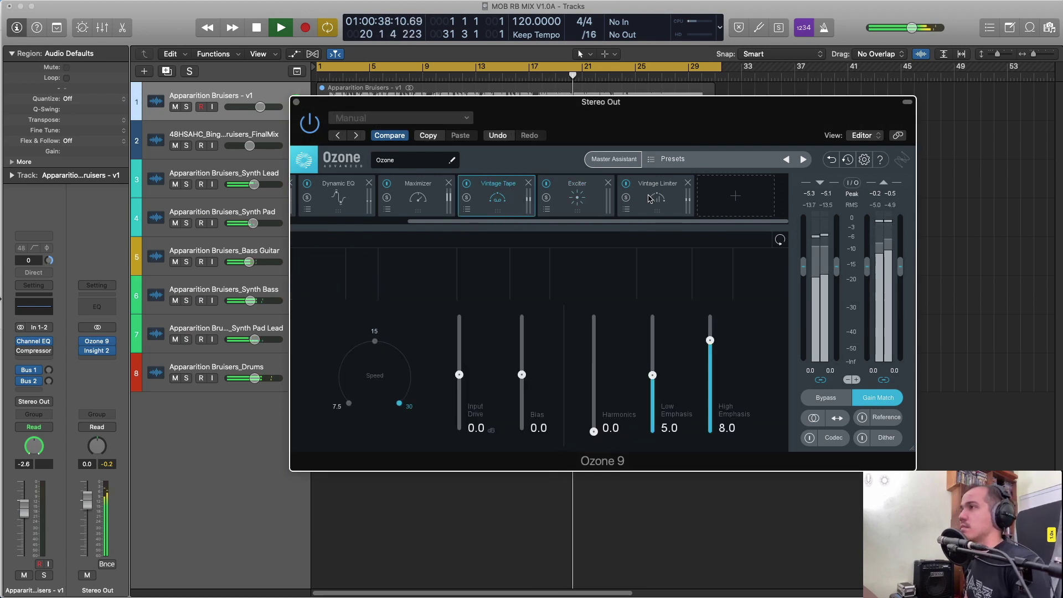
pyautogui.click(576, 198)
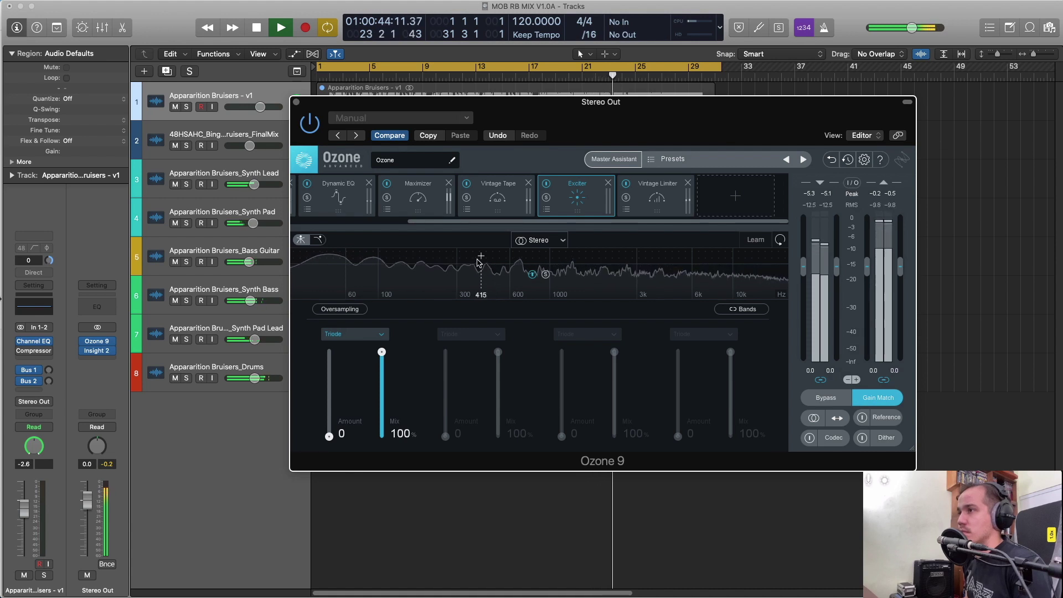
pyautogui.click(457, 260)
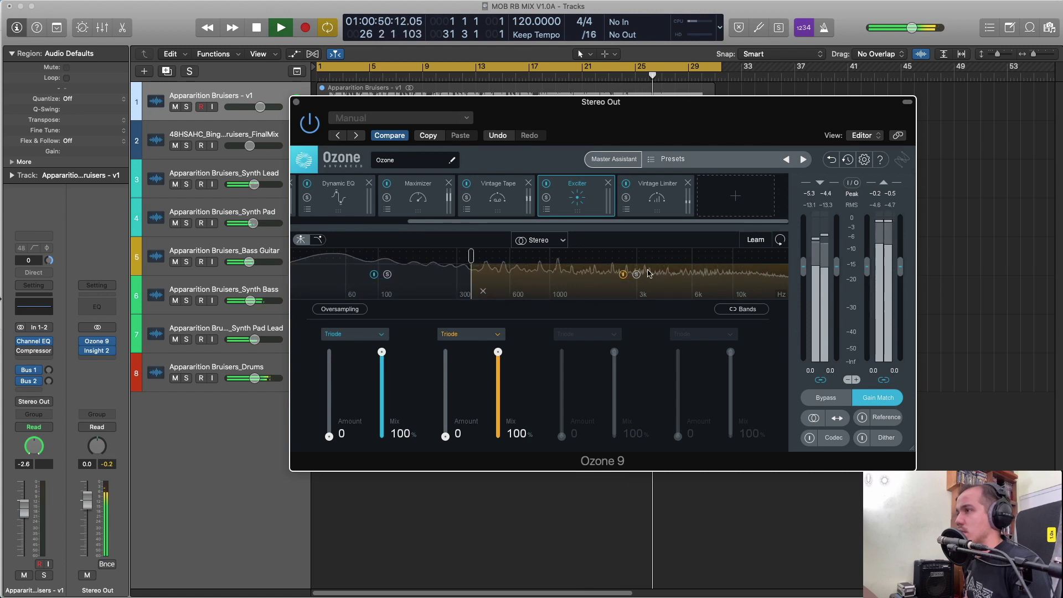
pyautogui.click(630, 262)
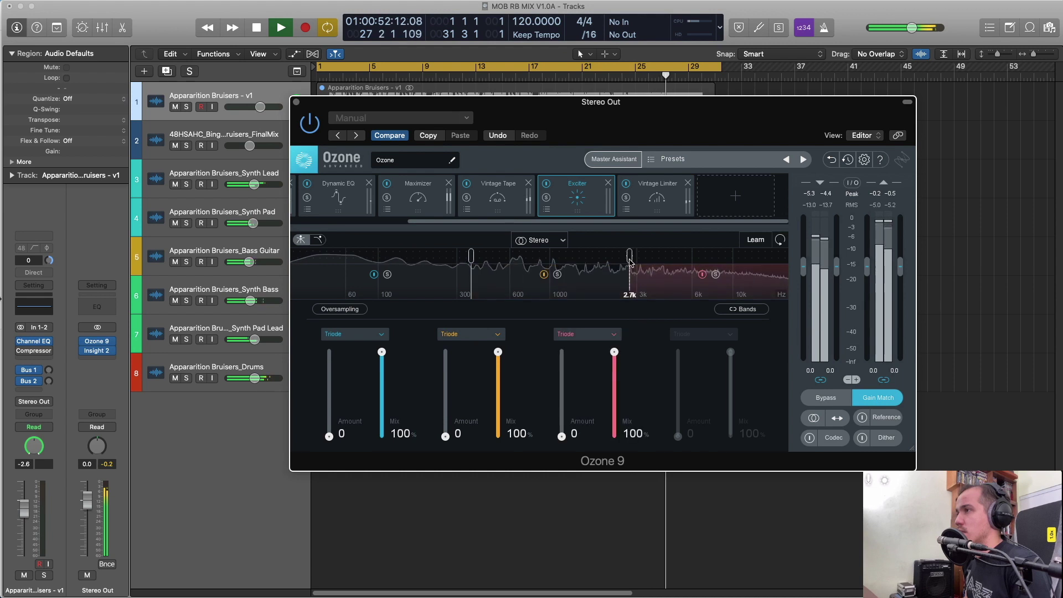
pyautogui.click(671, 264)
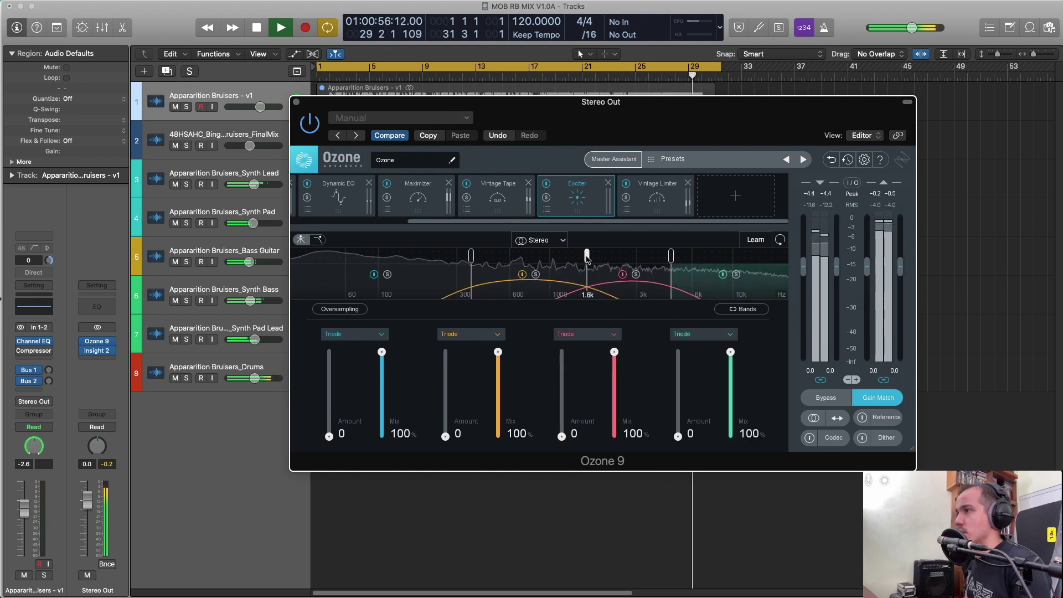
# Set the Exciter's third and fourth bands to Analog and its first band to Warm.
pyautogui.click(602, 335)
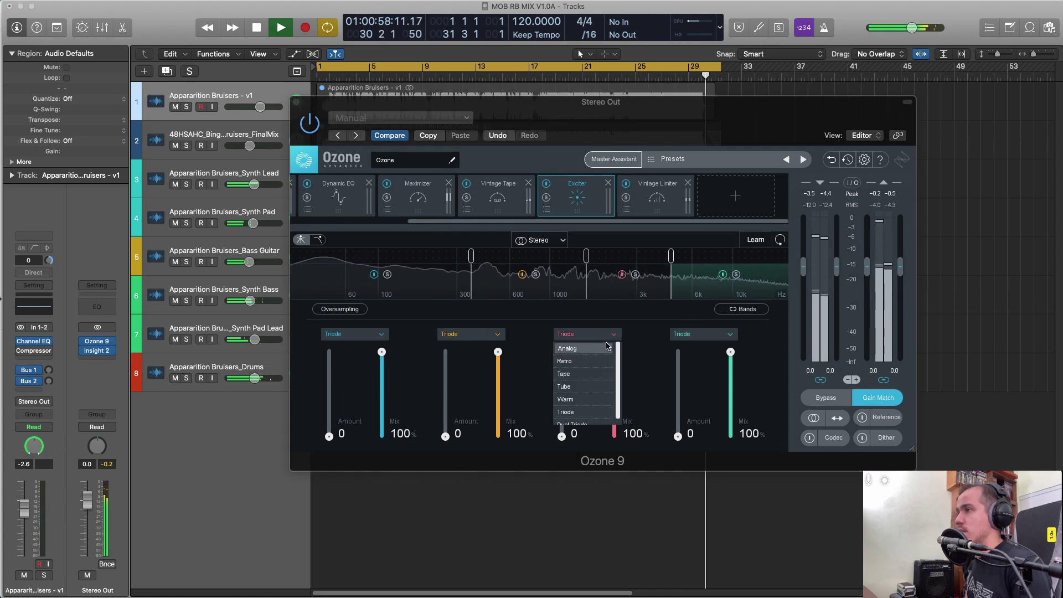
pyautogui.click(586, 347)
pyautogui.click(702, 333)
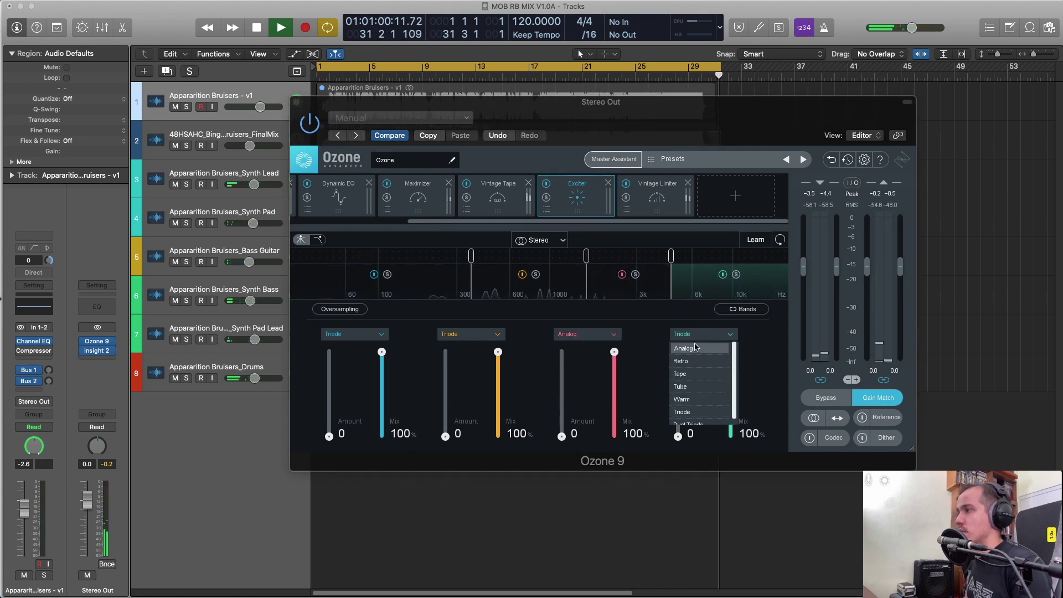
pyautogui.click(689, 347)
pyautogui.click(353, 335)
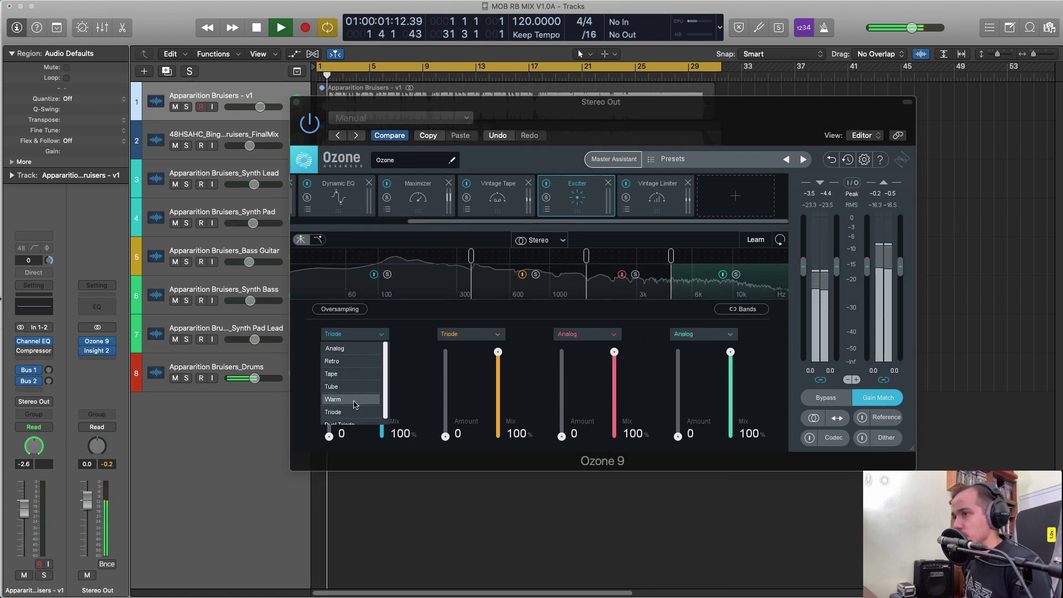
pyautogui.click(380, 348)
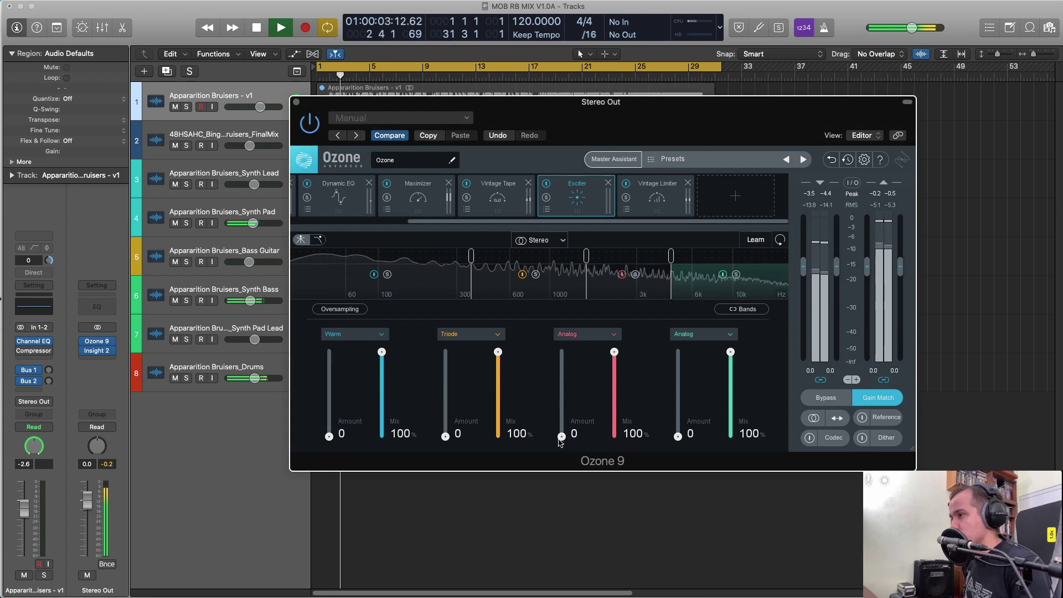
# Set the Exciter amount to 15 on the third and fourth bands and 8.0 on the first, raising their upper crossover to just under 6 kHz.
pyautogui.moveTo(561, 436); pyautogui.dragTo(568, 357)
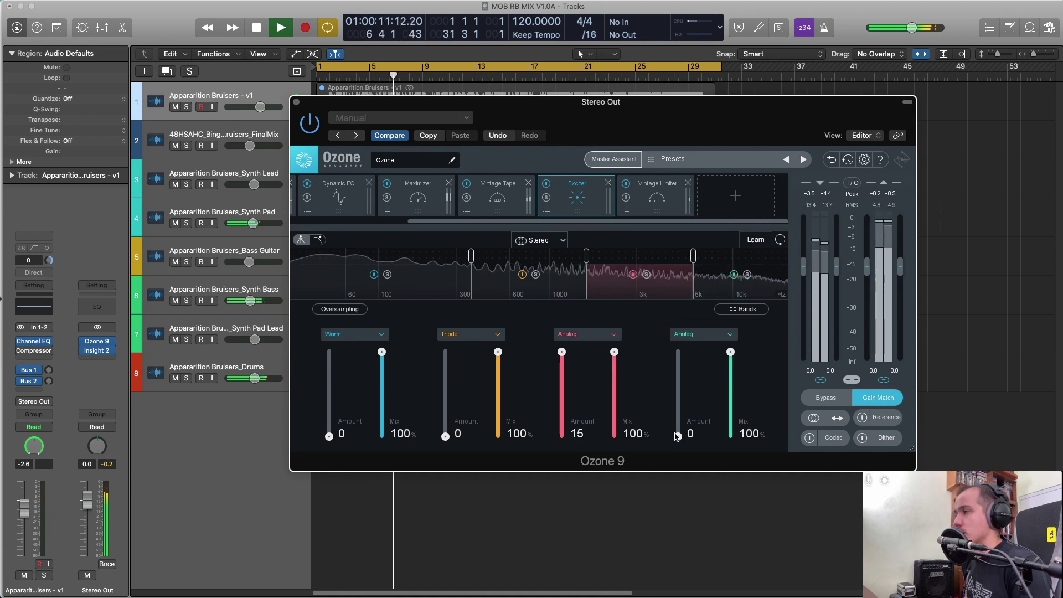
pyautogui.moveTo(678, 436); pyautogui.dragTo(691, 353)
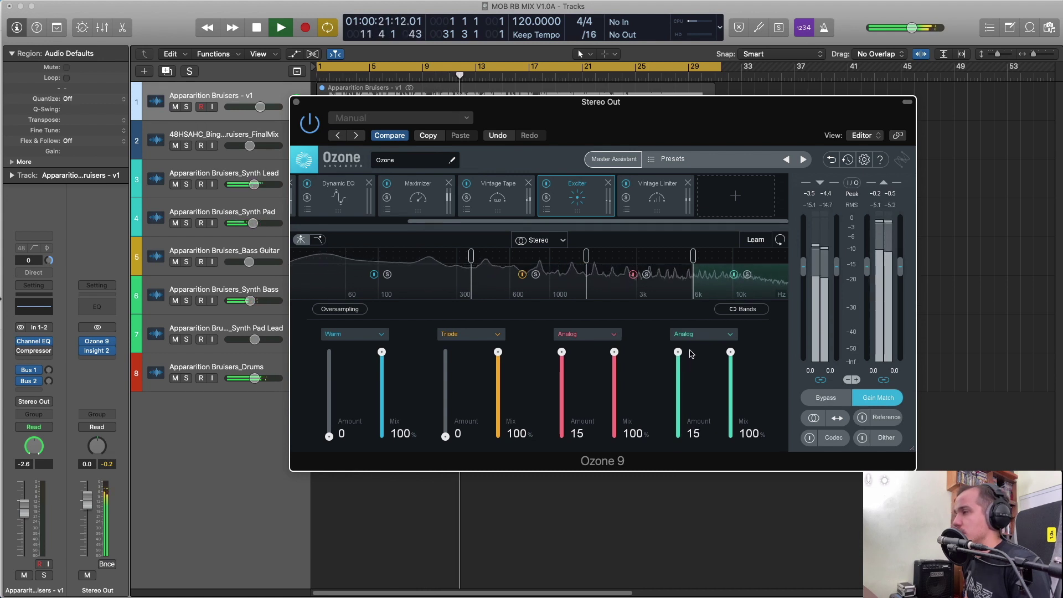
pyautogui.moveTo(329, 437); pyautogui.dragTo(329, 391)
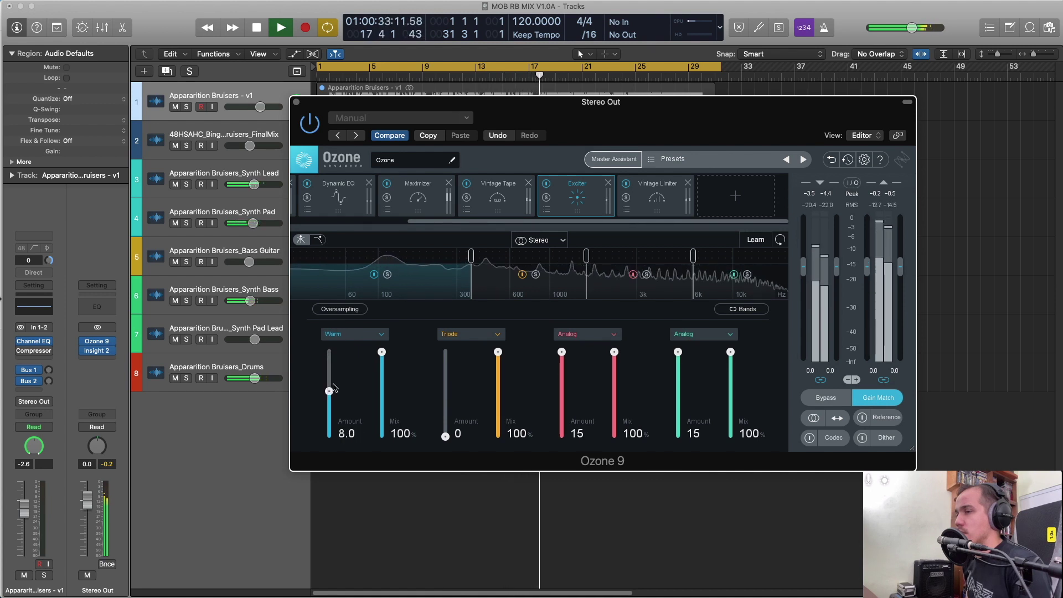
# Switch the Exciter and Vintage Tape modules off and back on during playback to compare their effect.
pyautogui.click(545, 183)
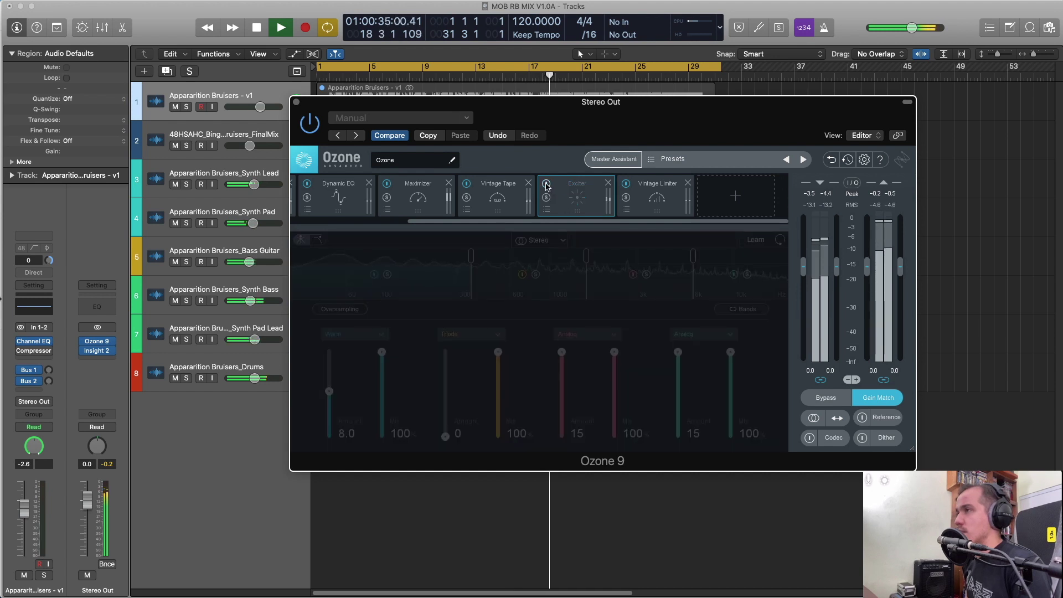
pyautogui.click(467, 184)
pyautogui.click(466, 183)
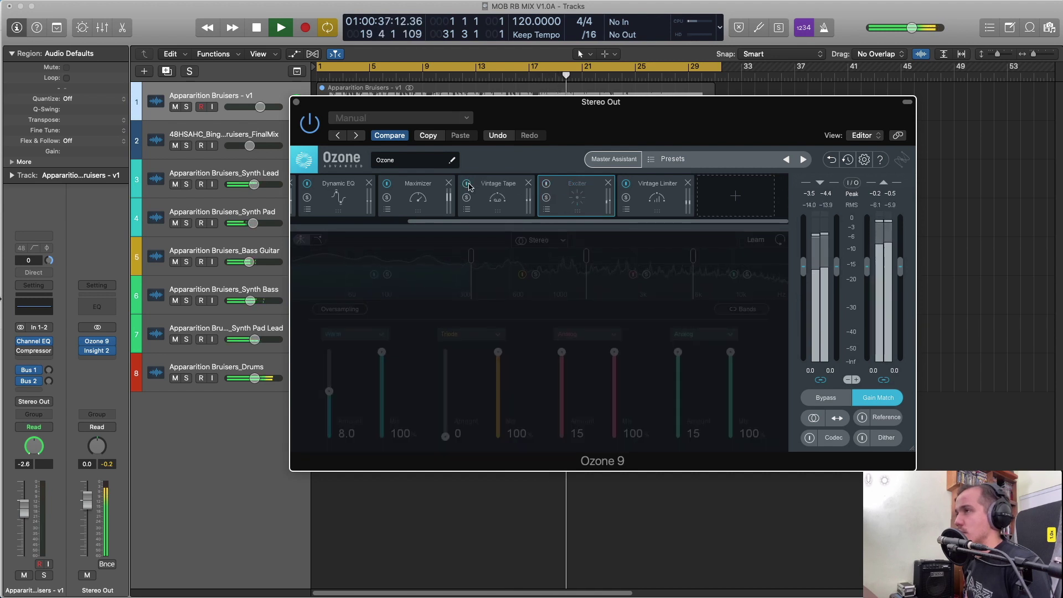
pyautogui.click(546, 183)
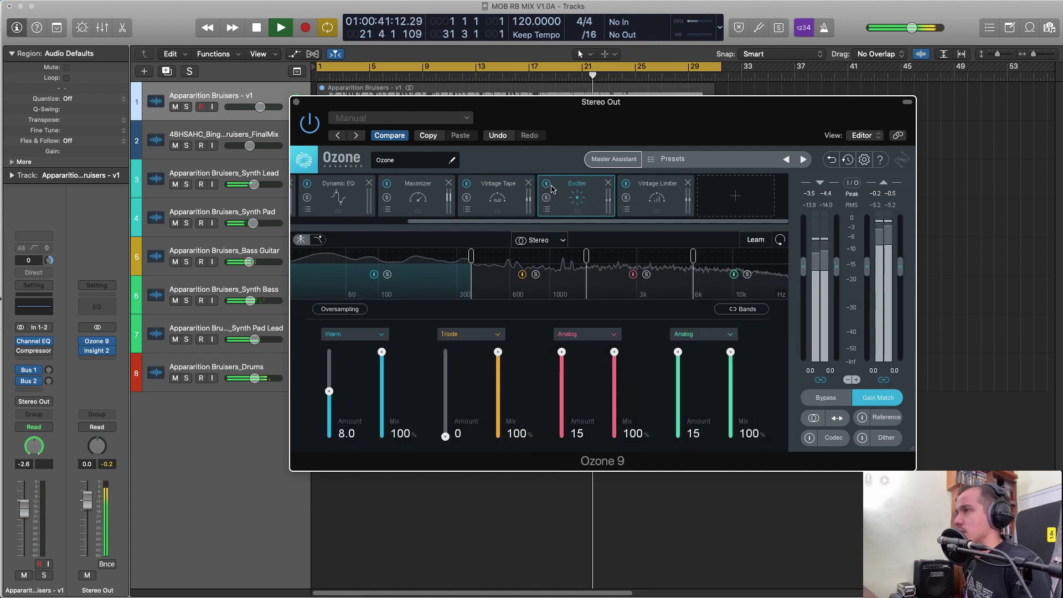
# Compare the sound with the Exciter bypassed and active, and raise the Vintage Limiter's Character to 3.50.
pyautogui.click(547, 184)
pyautogui.click(546, 183)
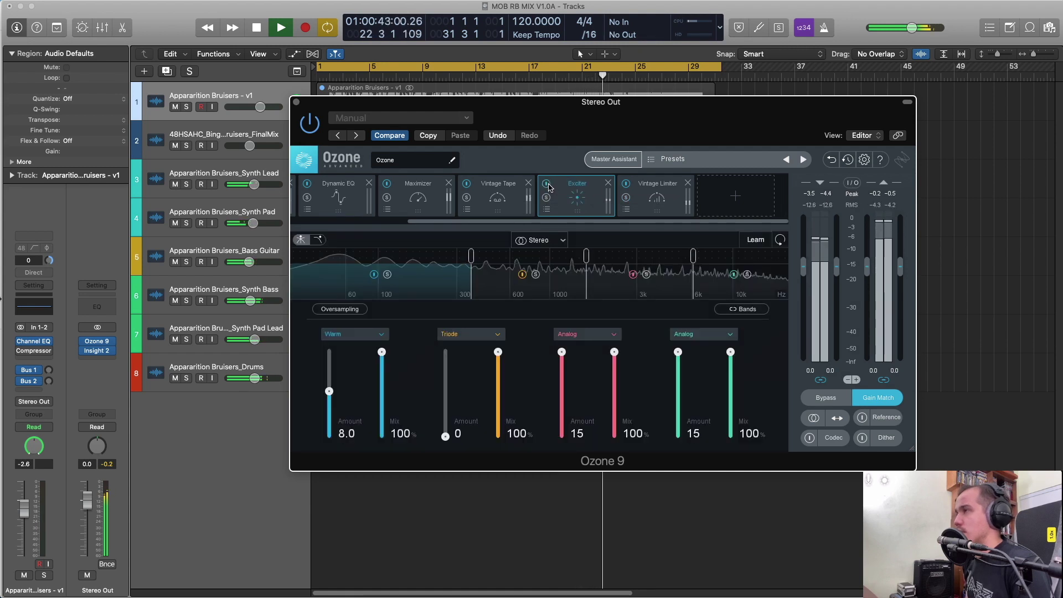
pyautogui.click(647, 210)
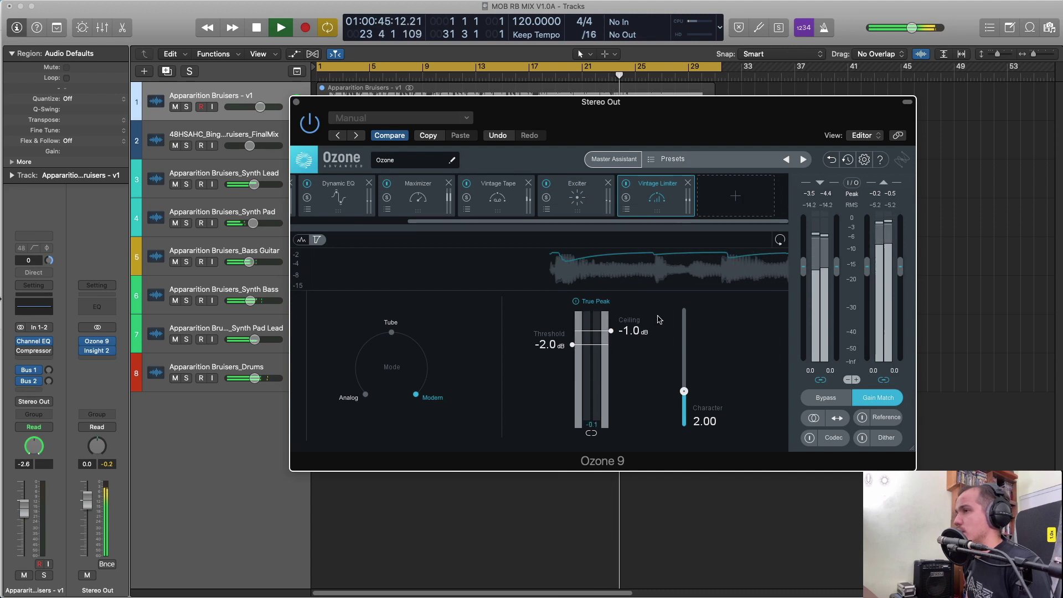
pyautogui.moveTo(684, 391); pyautogui.dragTo(705, 376)
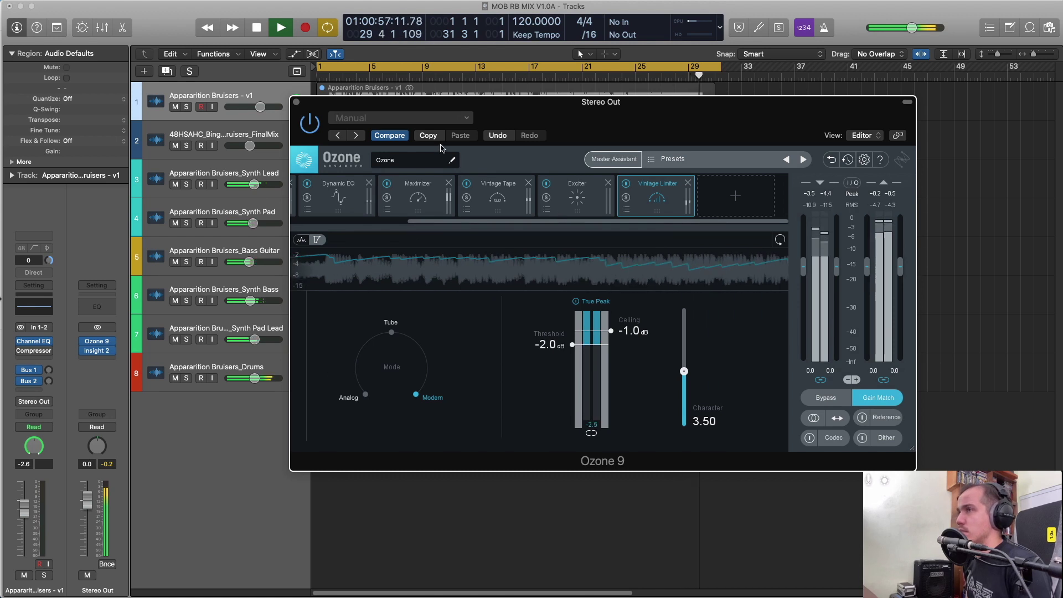
# Open Insight 2 from the Stereo Out channel, dismiss its layouts window and stop playback.
pyautogui.moveTo(444, 98); pyautogui.dragTo(481, 48)
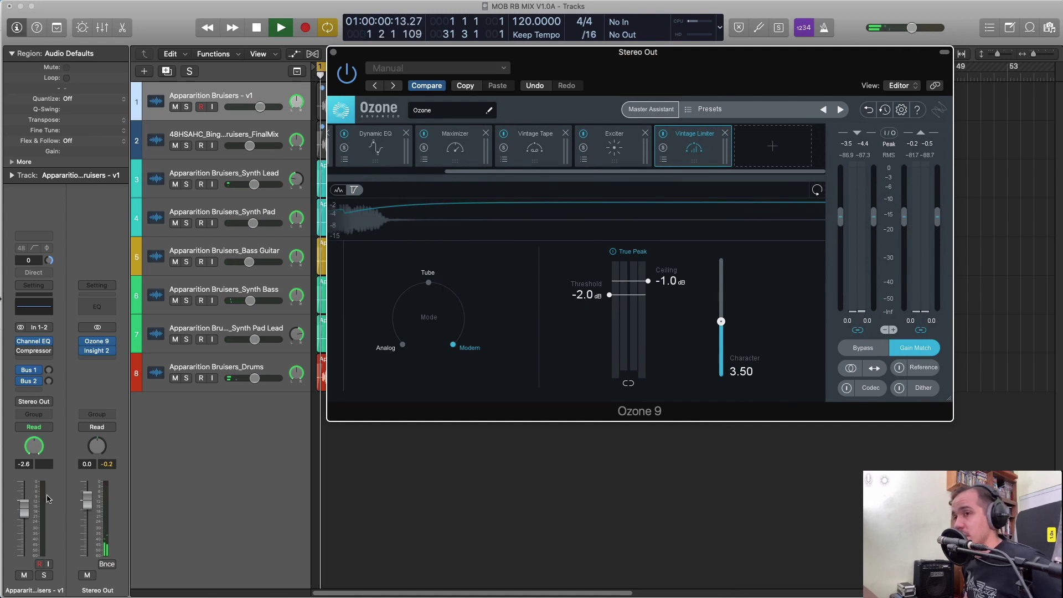
pyautogui.click(96, 351)
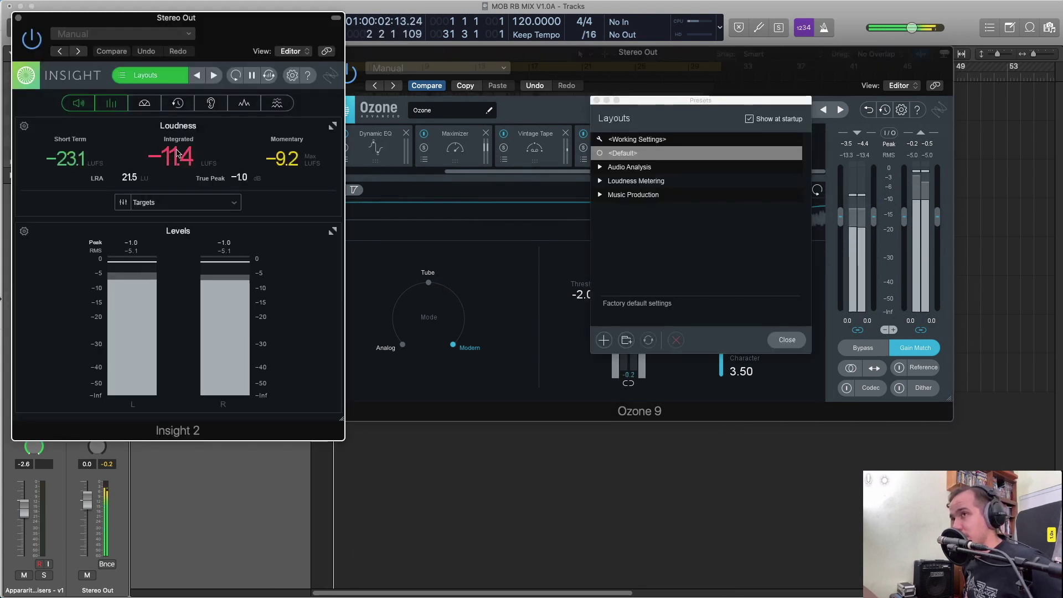
pyautogui.moveTo(268, 29); pyautogui.dragTo(870, 50)
pyautogui.click(787, 339)
pyautogui.press('space')
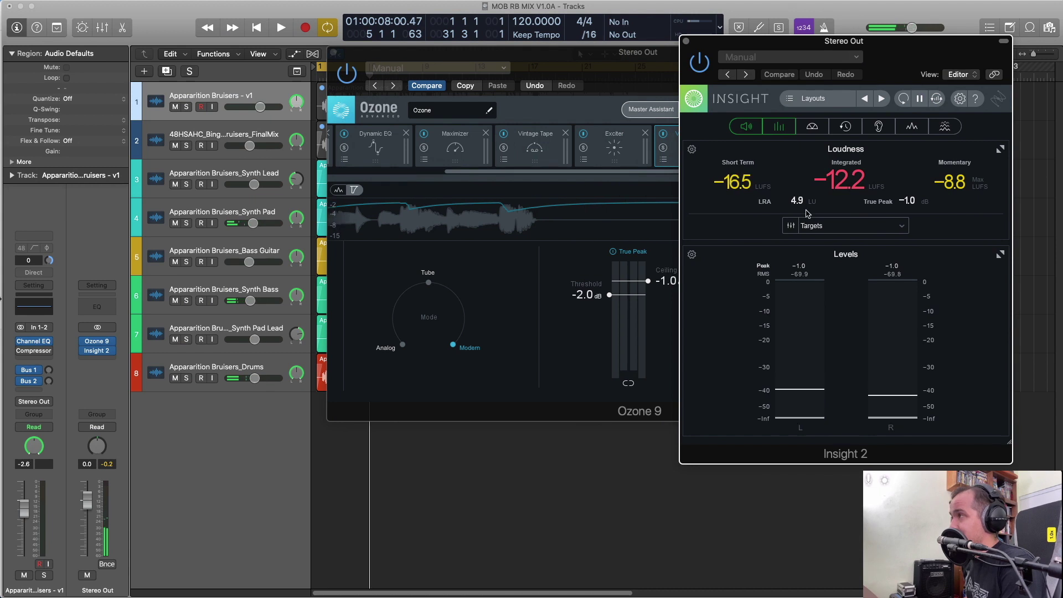
# Set Insight 2's custom targets to a peak of -1.0 and a loudness of -14.0.
pyautogui.click(794, 225)
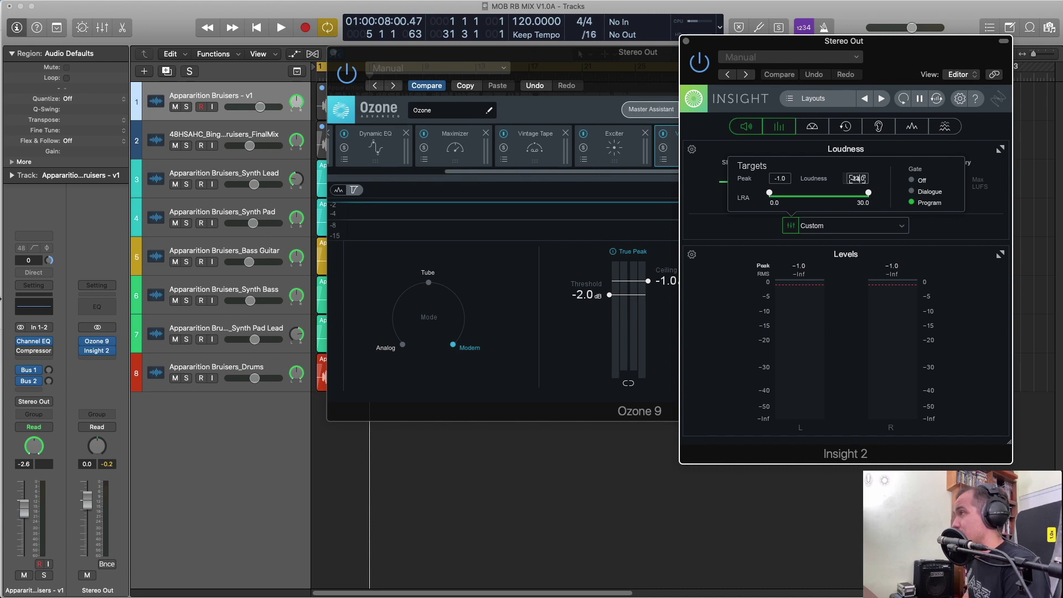
pyautogui.click(794, 228)
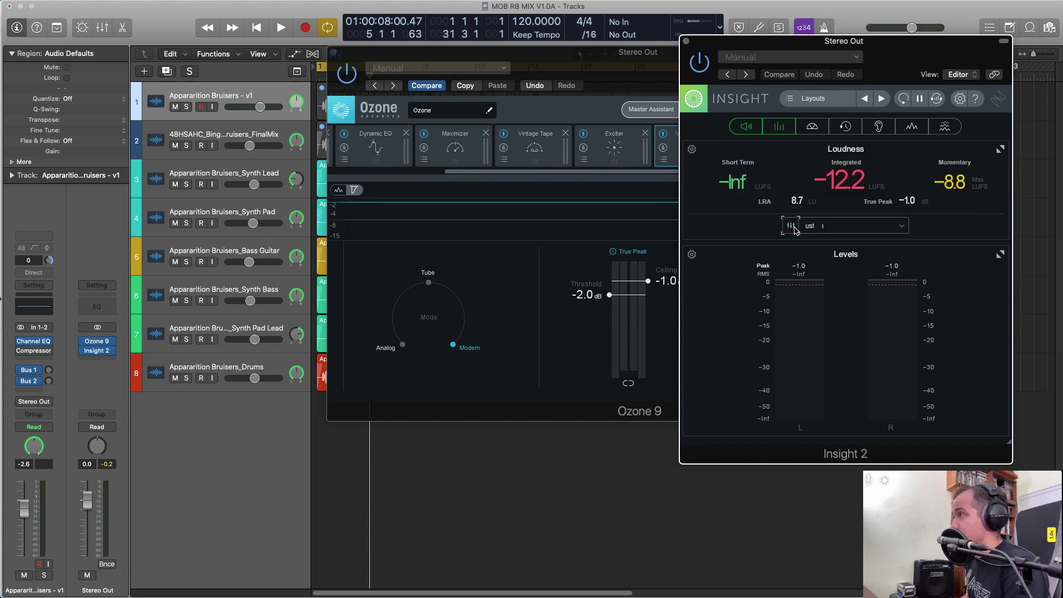
pyautogui.click(791, 226)
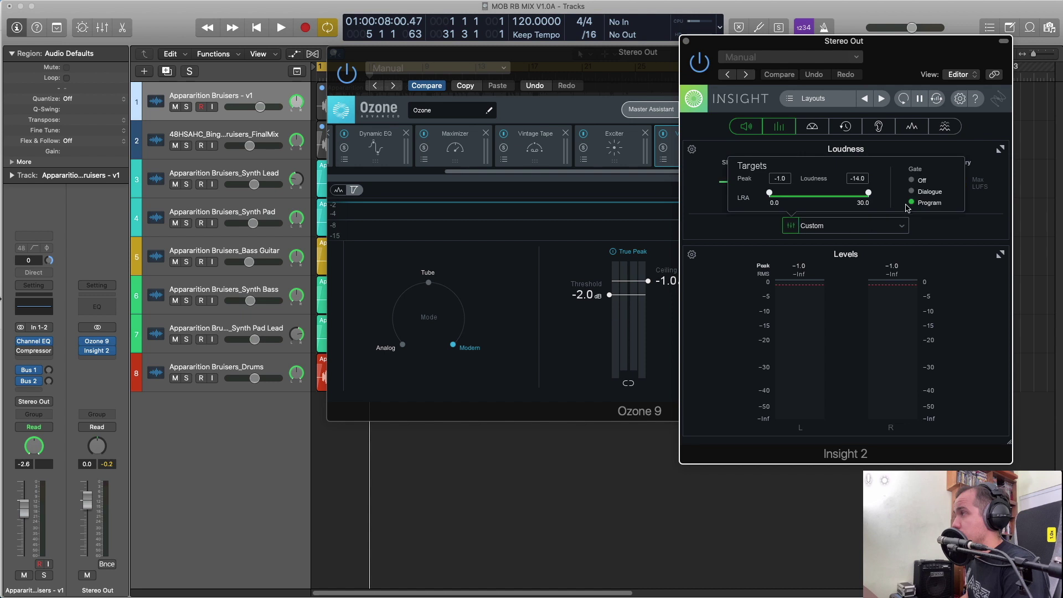
pyautogui.click(792, 228)
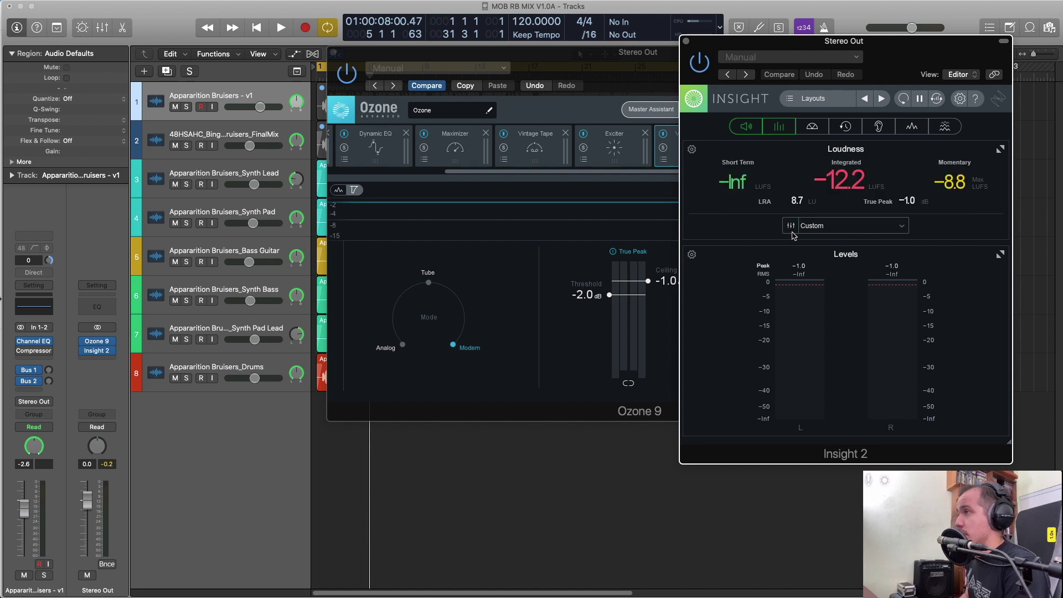
# Reset all loudness measurements and play the song from the beginning.
pyautogui.press('Return')
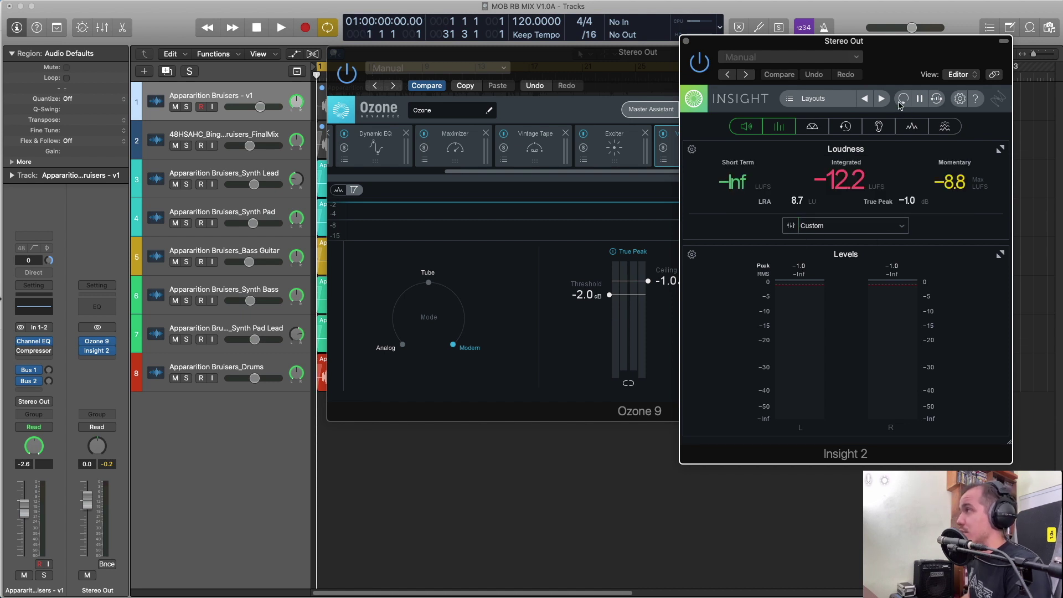
pyautogui.click(900, 105)
pyautogui.press('space')
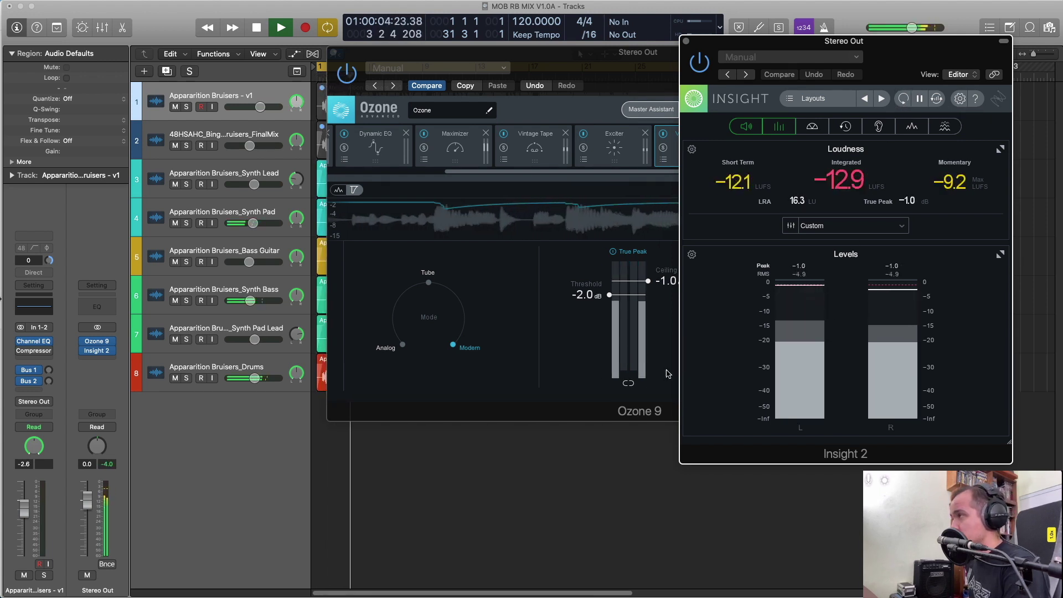
# Arrange Ozone 9 and Insight 2 side by side and set the Maximizer's threshold to -3.5 dB.
pyautogui.moveTo(633, 69); pyautogui.dragTo(357, 87)
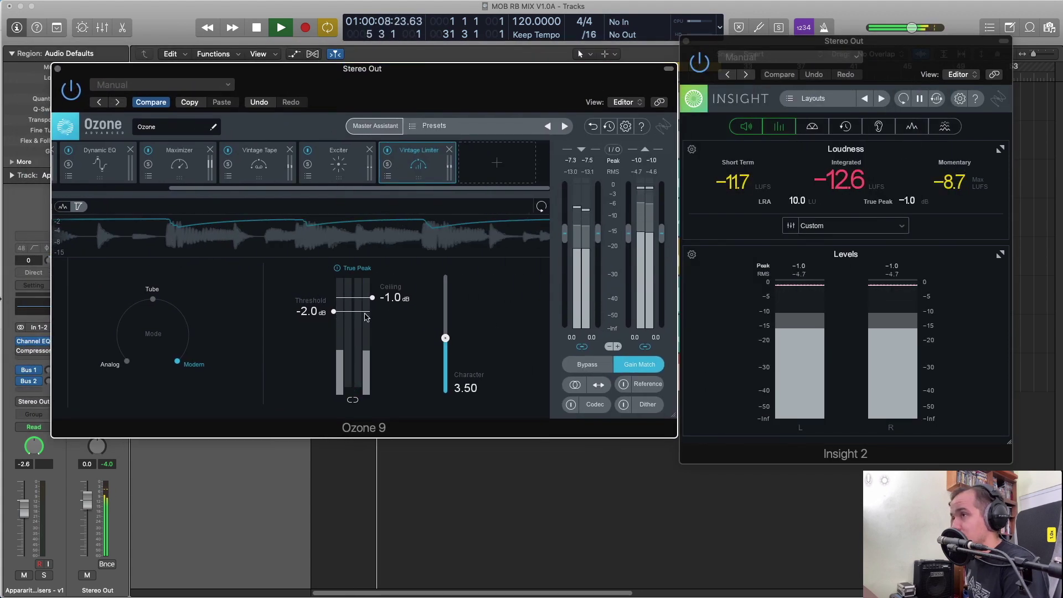
pyautogui.click(179, 161)
pyautogui.moveTo(191, 188); pyautogui.dragTo(124, 198)
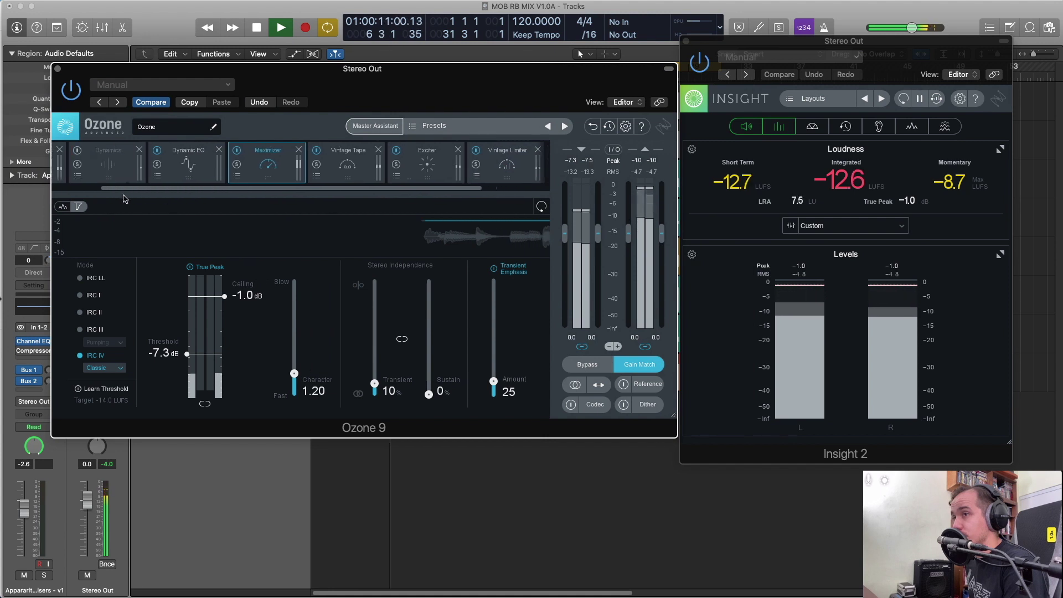
pyautogui.moveTo(189, 358); pyautogui.dragTo(190, 331)
pyautogui.moveTo(907, 52); pyautogui.dragTo(927, 43)
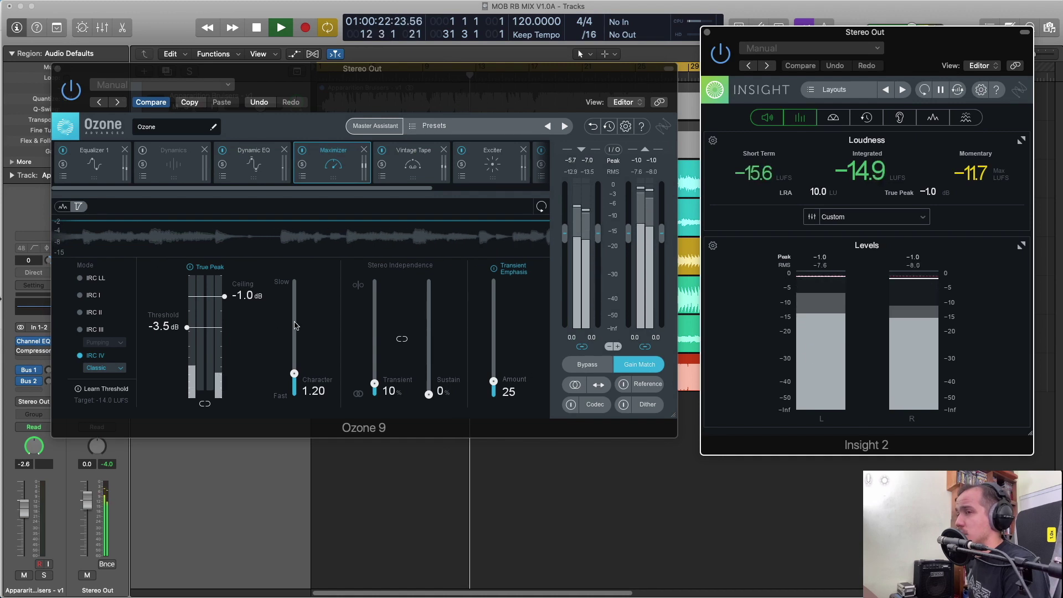
# Try Maximizer thresholds of -5.5 dB and -4.0 dB, resetting the loudness measurements after each change.
pyautogui.moveTo(189, 329); pyautogui.dragTo(191, 343)
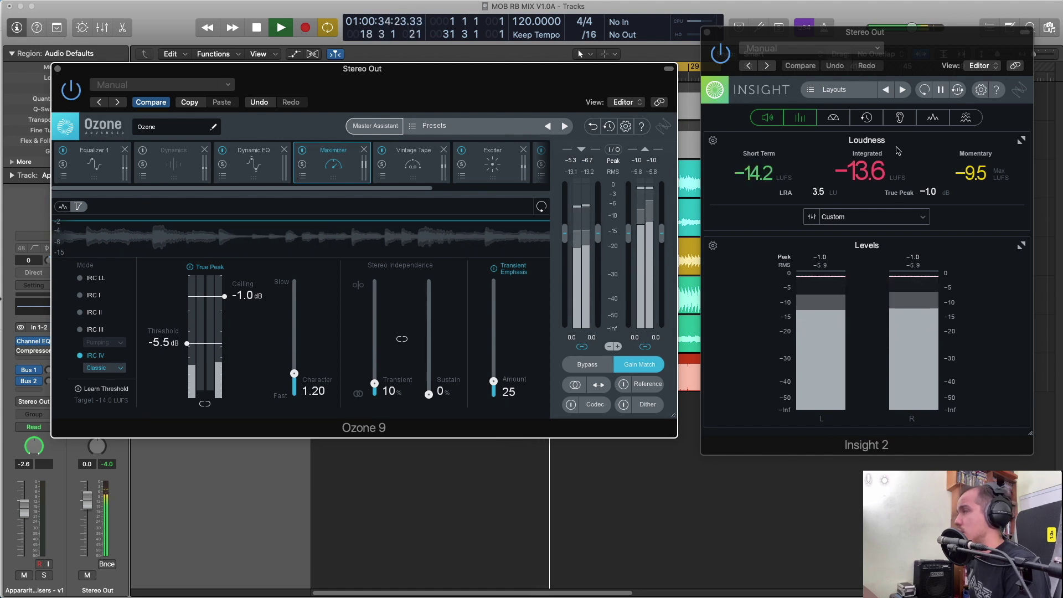
pyautogui.click(924, 90)
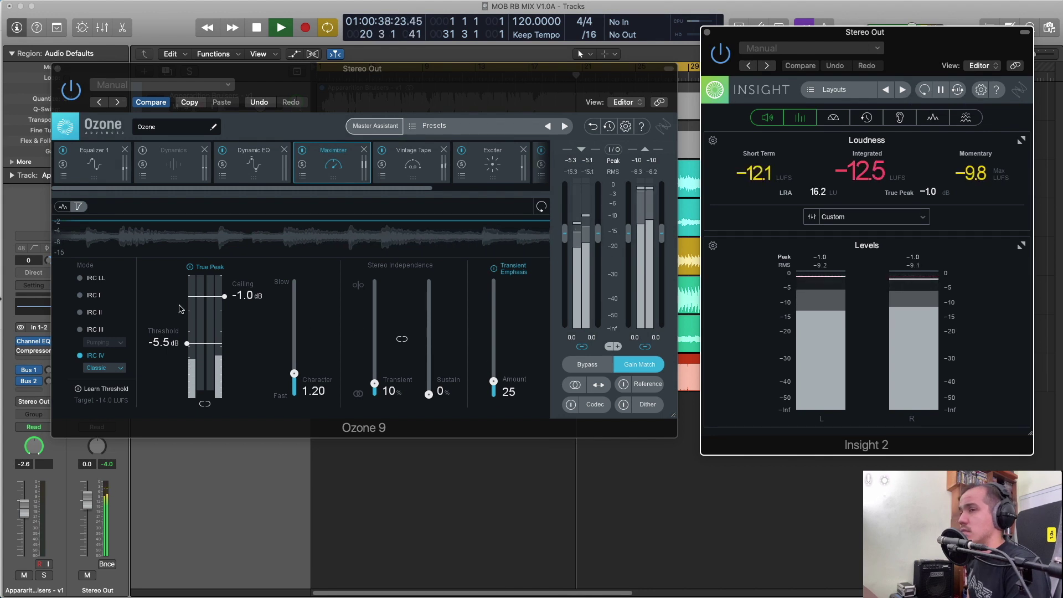
pyautogui.moveTo(186, 345); pyautogui.dragTo(189, 336)
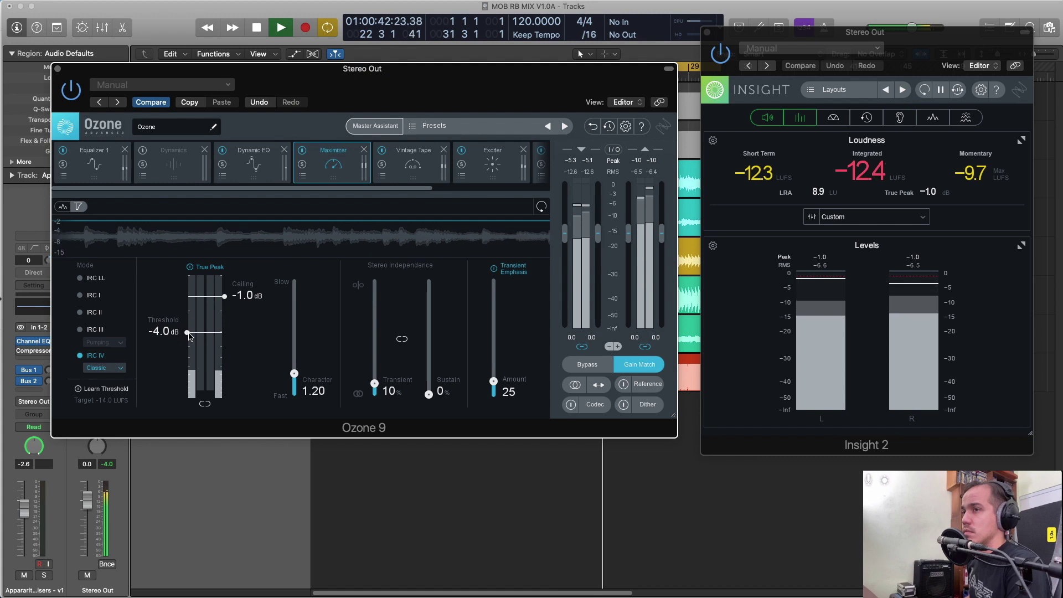
pyautogui.click(923, 90)
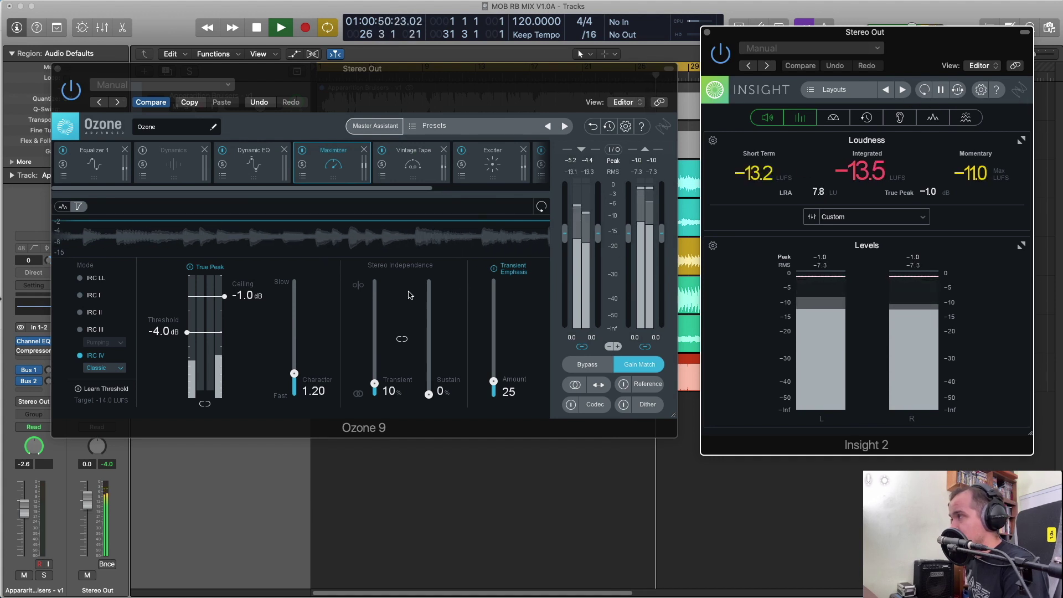
# Set the Maximizer threshold to -3.5 dB and replay the song from the start with cleared loudness measurements.
pyautogui.moveTo(186, 332); pyautogui.dragTo(189, 329)
pyautogui.click(924, 90)
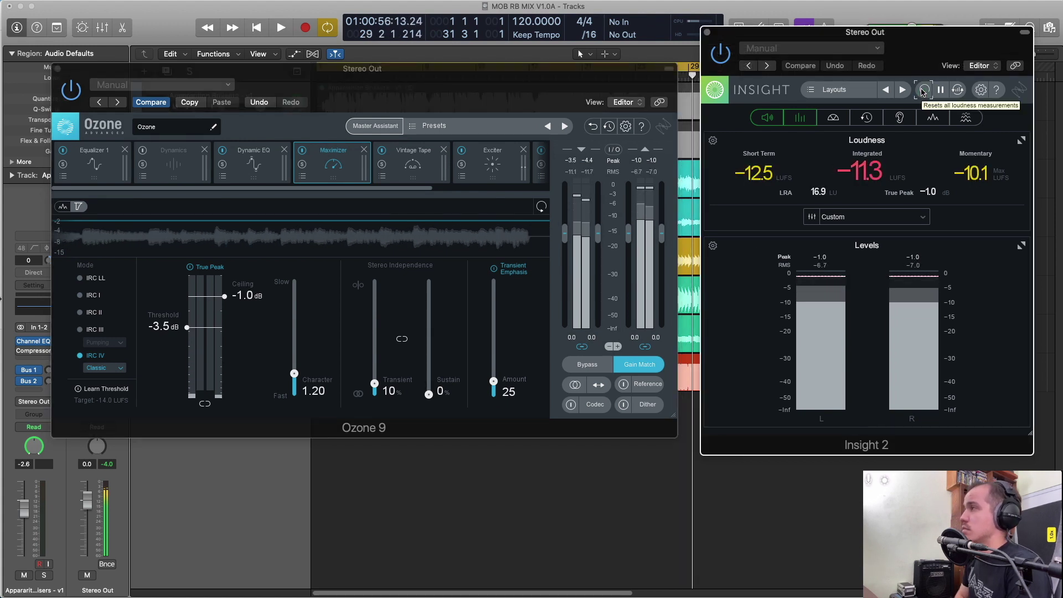
pyautogui.press('space')
pyautogui.press('Return')
pyautogui.click(923, 90)
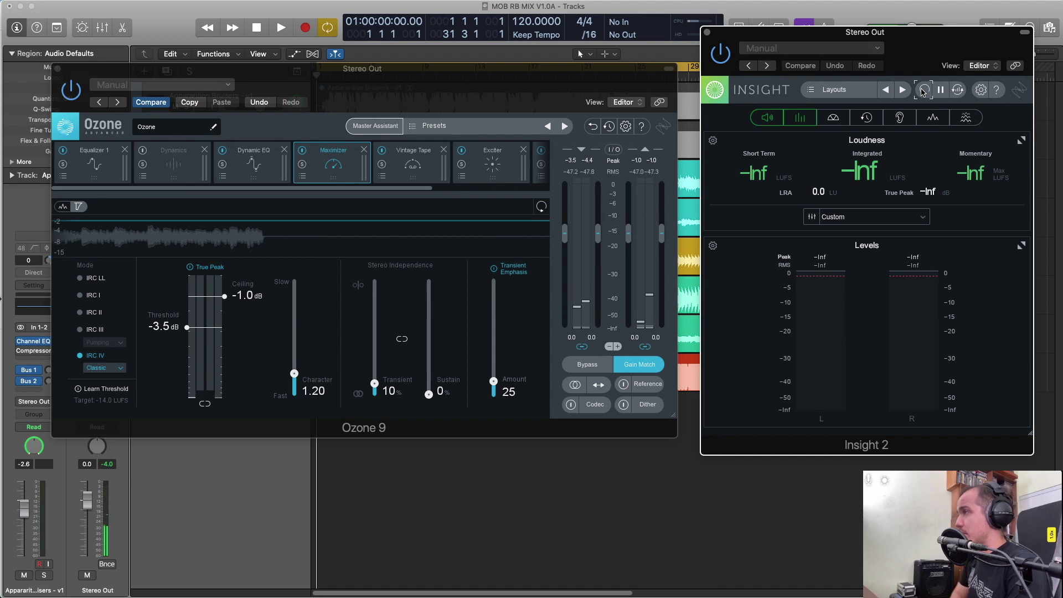
pyautogui.press('space')
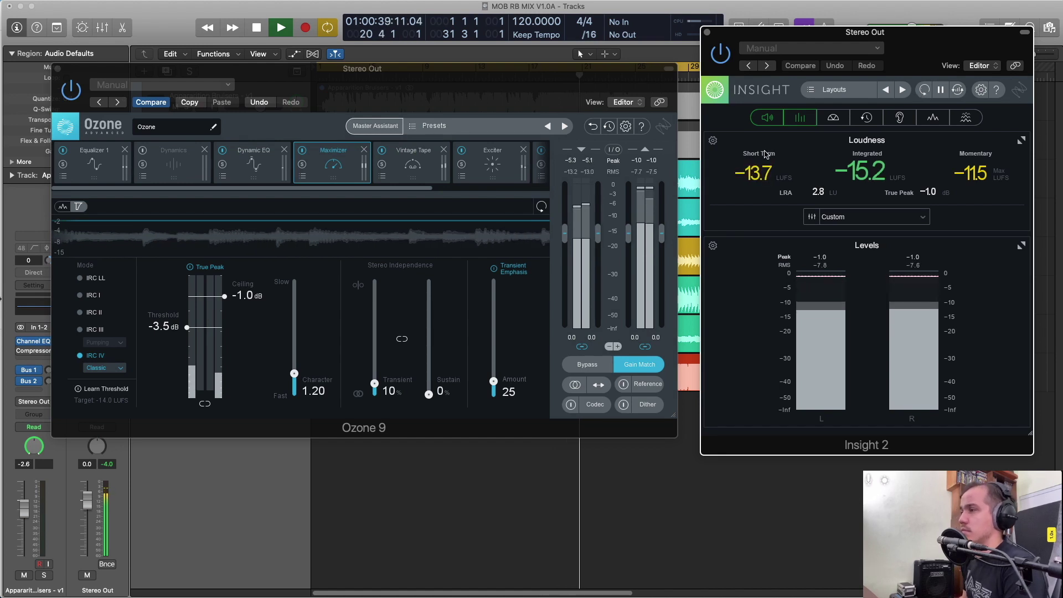
# Fine-tune the Maximizer threshold through -5.0 and -4.5 dB to -4.8 dB, resetting the loudness measurements along the way.
pyautogui.moveTo(187, 331); pyautogui.dragTo(186, 343)
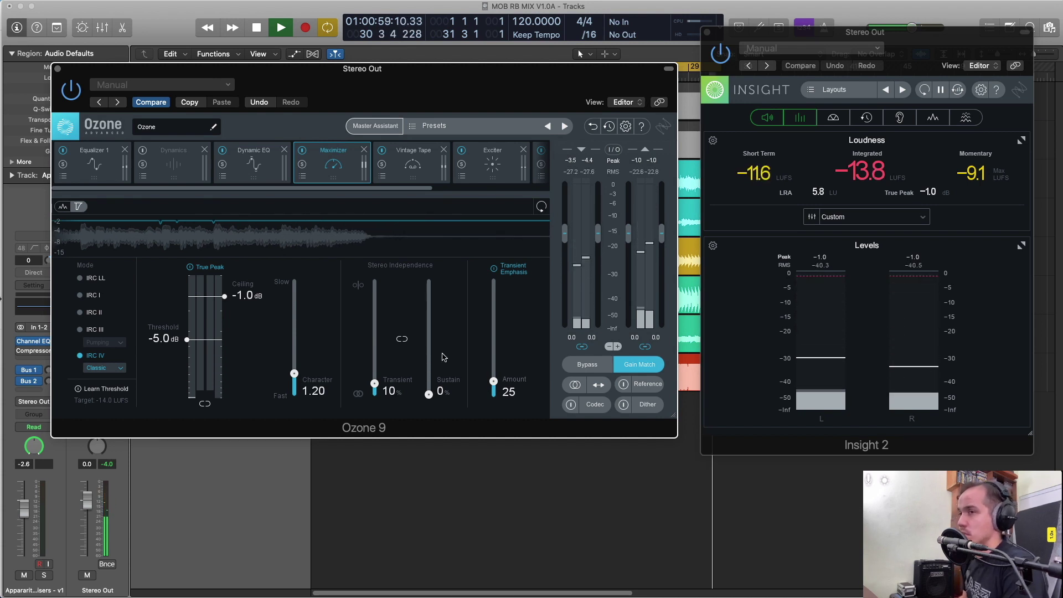
pyautogui.moveTo(187, 339); pyautogui.dragTo(190, 338)
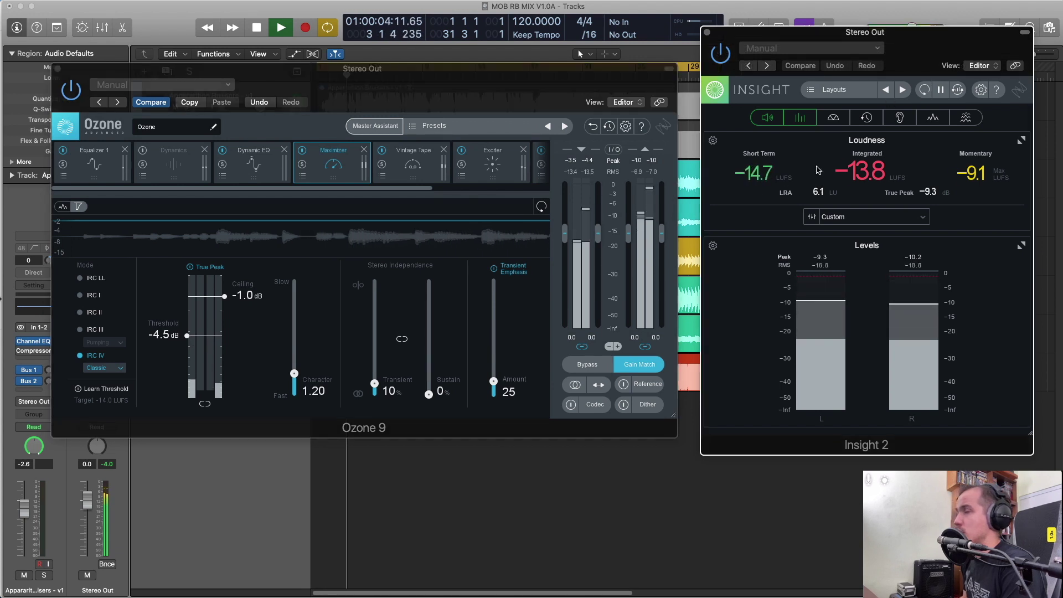
pyautogui.click(923, 90)
pyautogui.moveTo(189, 342); pyautogui.dragTo(189, 344)
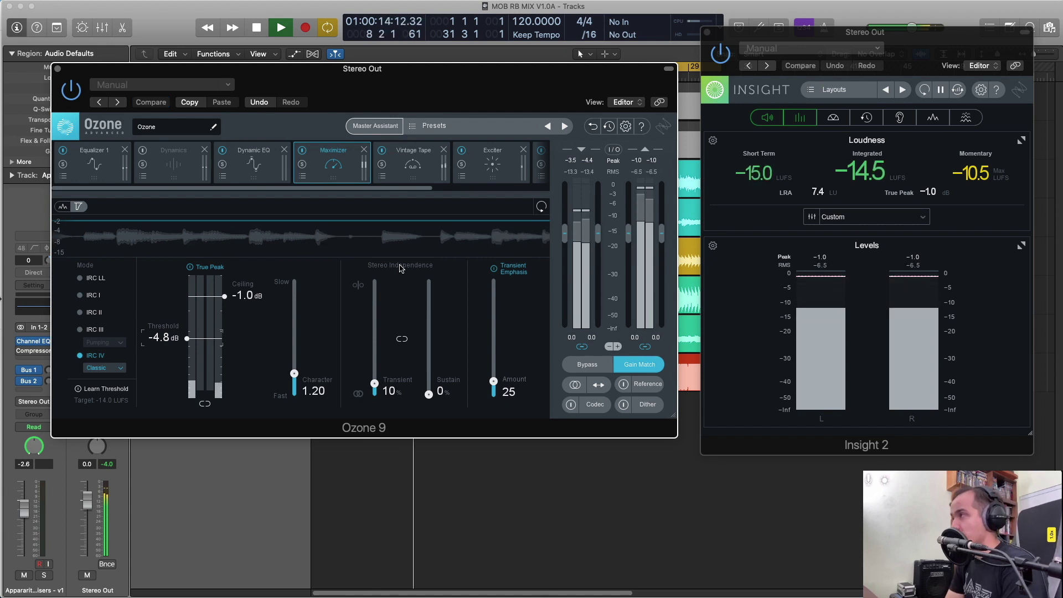
# Stop playback and close both the Insight 2 and Ozone 9 windows.
pyautogui.press('space')
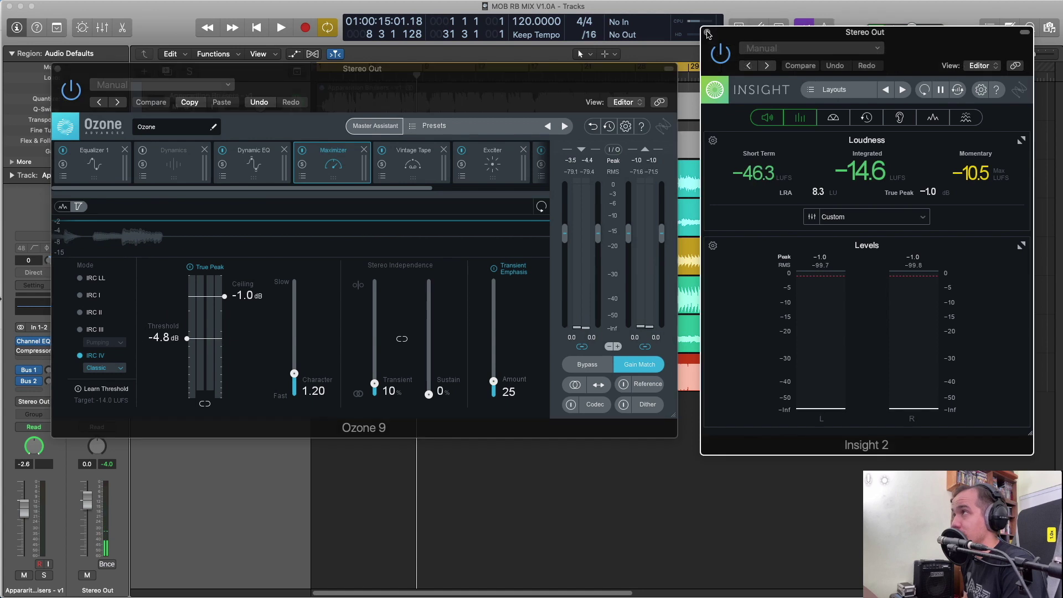
pyautogui.click(707, 32)
pyautogui.click(58, 68)
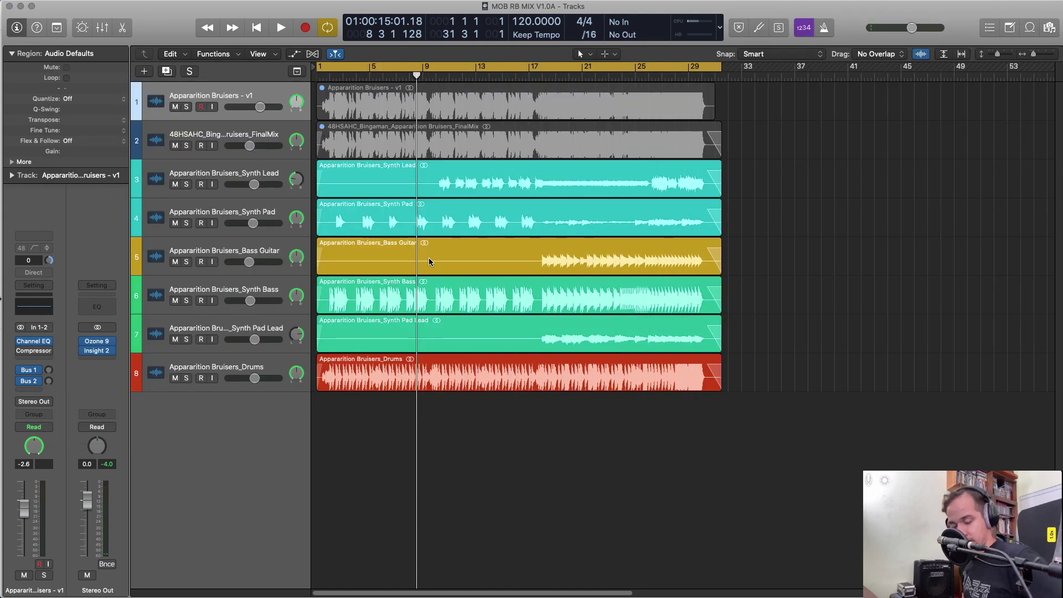
# Show the mixer and play the song from the beginning.
pyautogui.press('x')
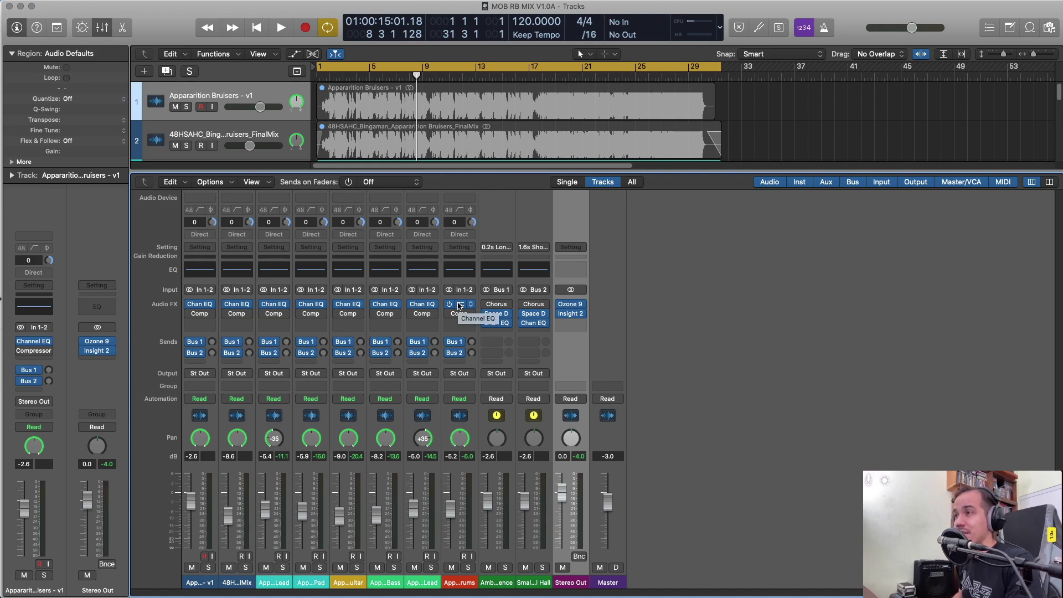
pyautogui.press('Return')
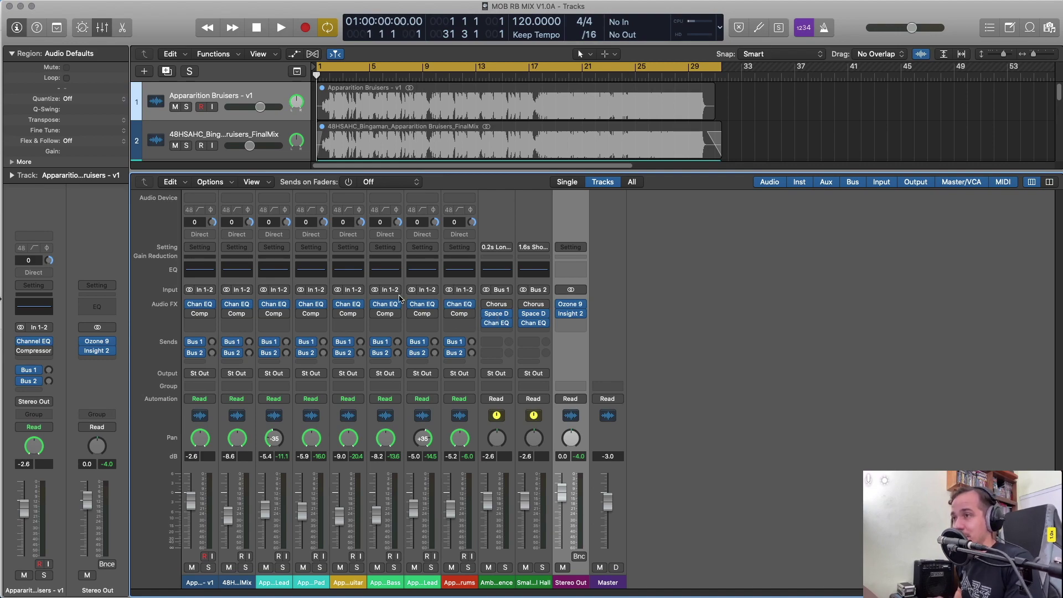
pyautogui.press('space')
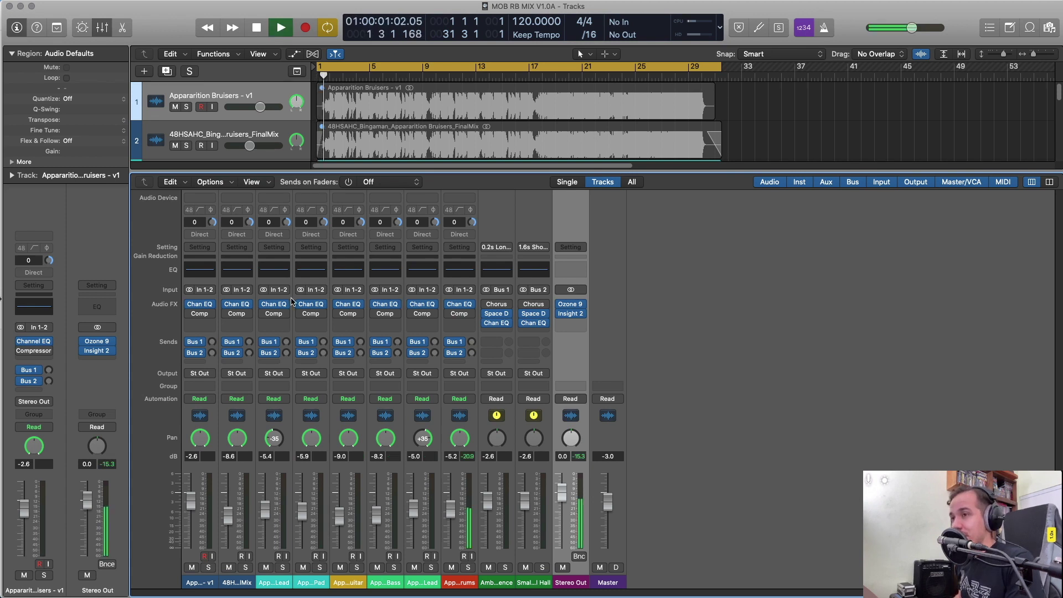
# Open the Channel EQ on the Drums channel and switch its analyzer from post-EQ to pre-EQ.
pyautogui.click(460, 304)
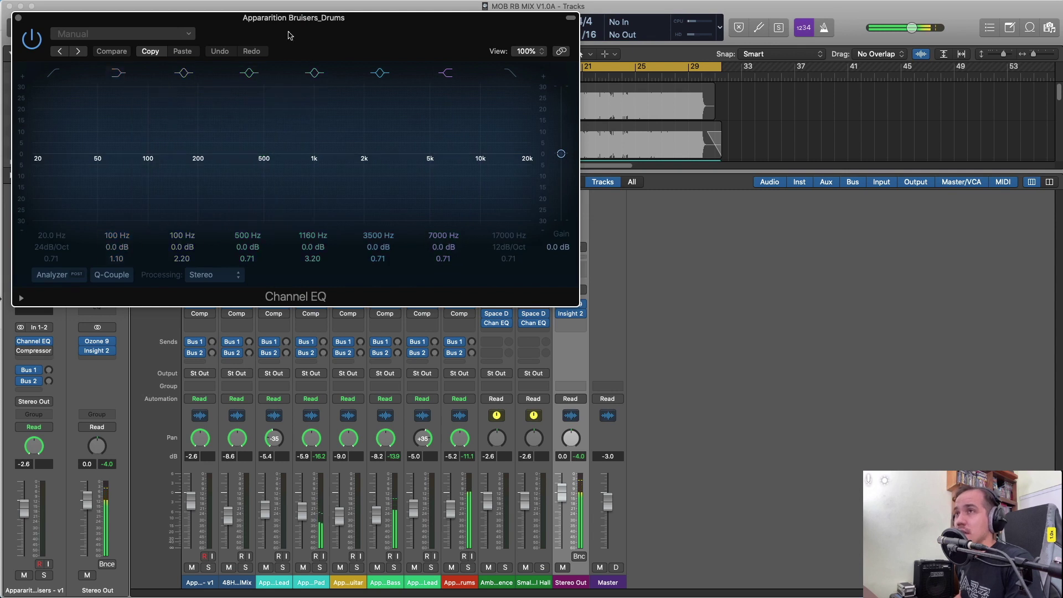
pyautogui.moveTo(168, 17); pyautogui.dragTo(415, 73)
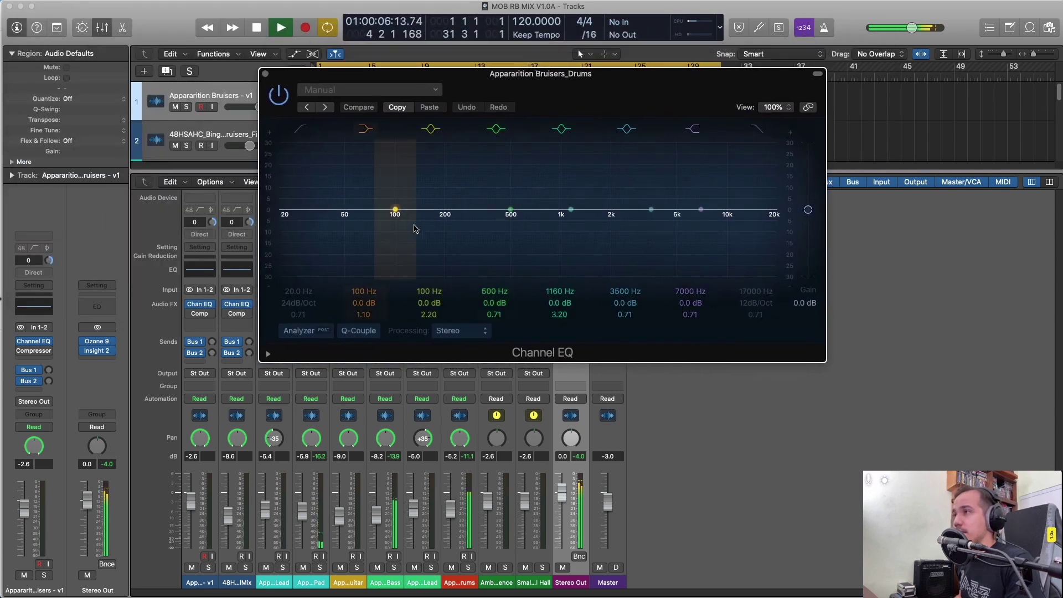
pyautogui.click(322, 330)
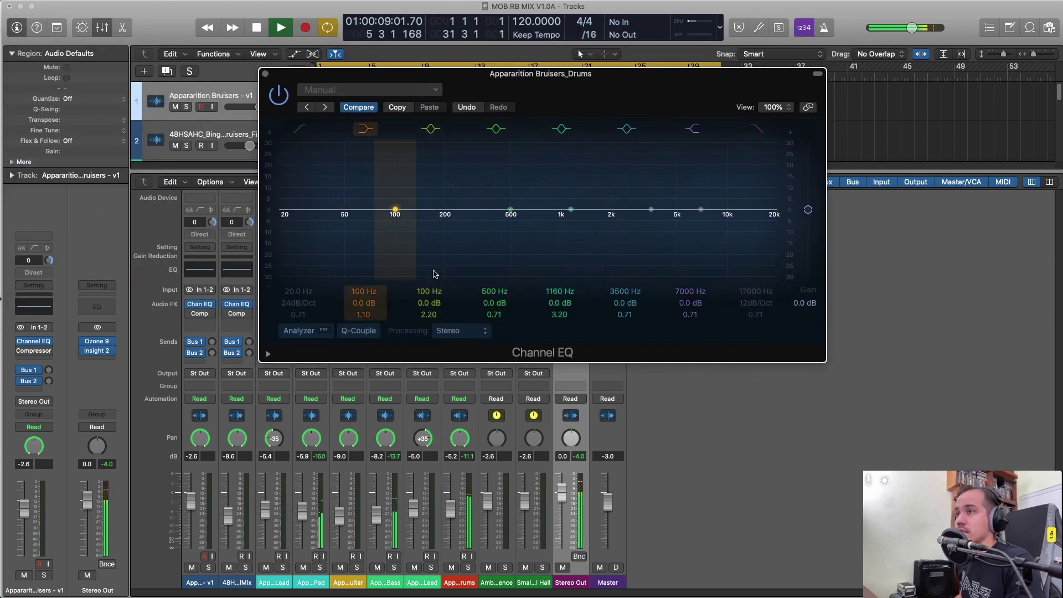
# Turn on the low-cut band of the drums' Channel EQ and reveal its extended analyzer settings.
pyautogui.click(299, 128)
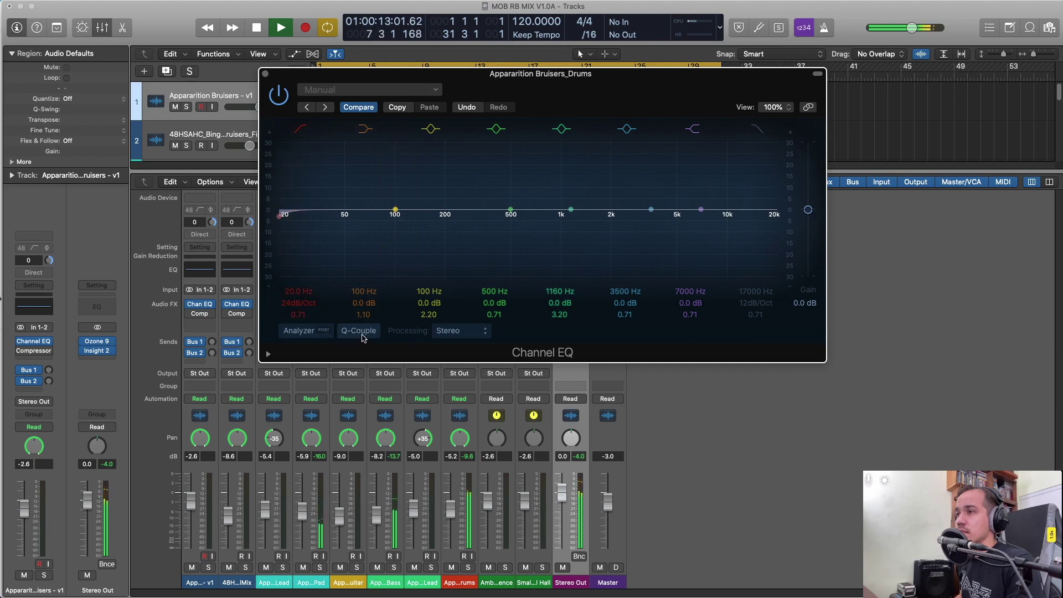
pyautogui.click(268, 355)
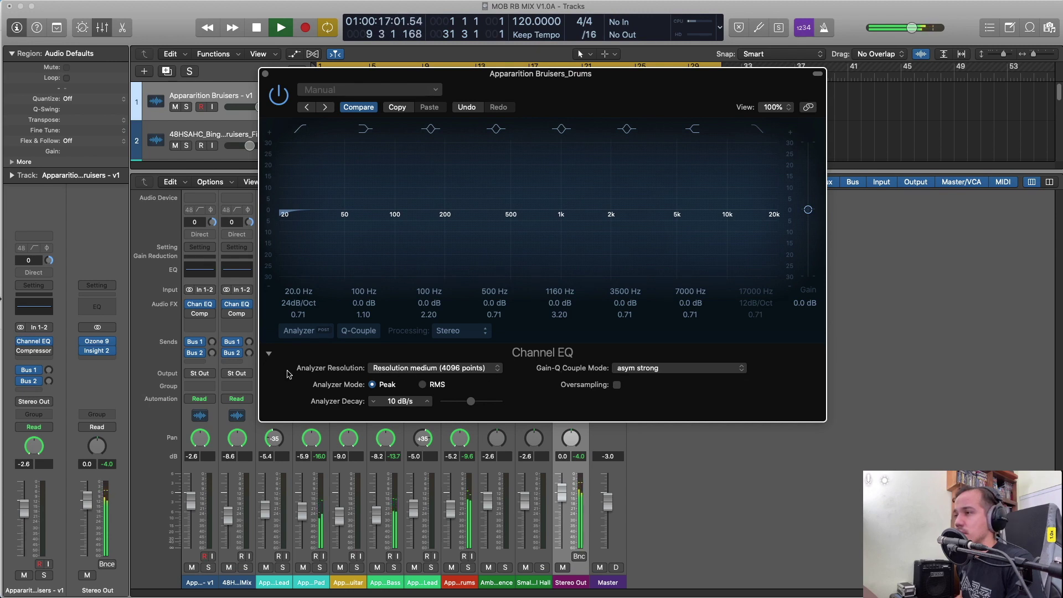
# Hide the extended analyzer settings and reopen the Channel EQ from the Drums channel.
pyautogui.click(269, 355)
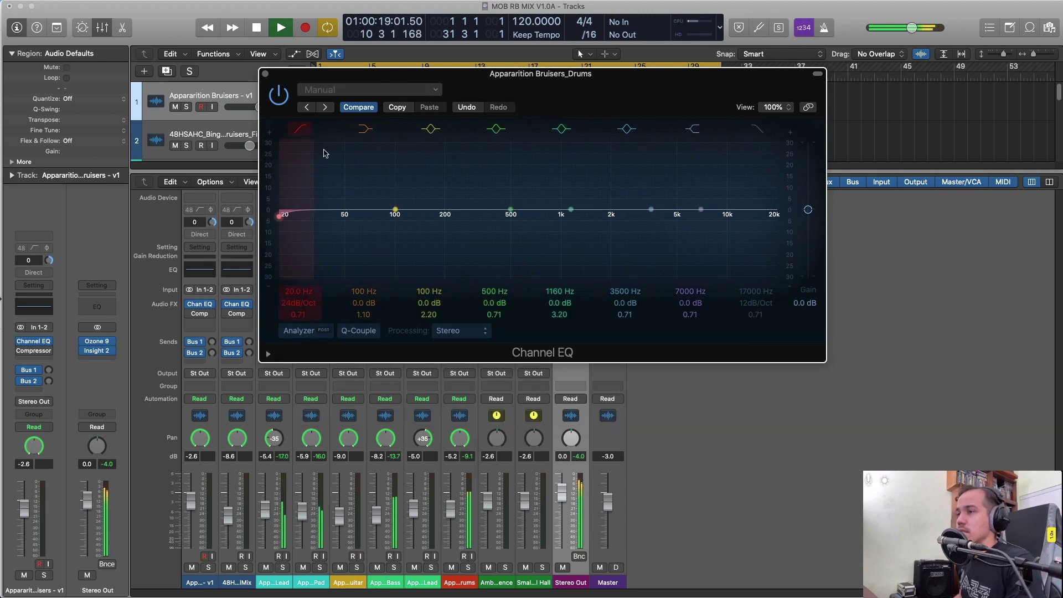
pyautogui.click(265, 74)
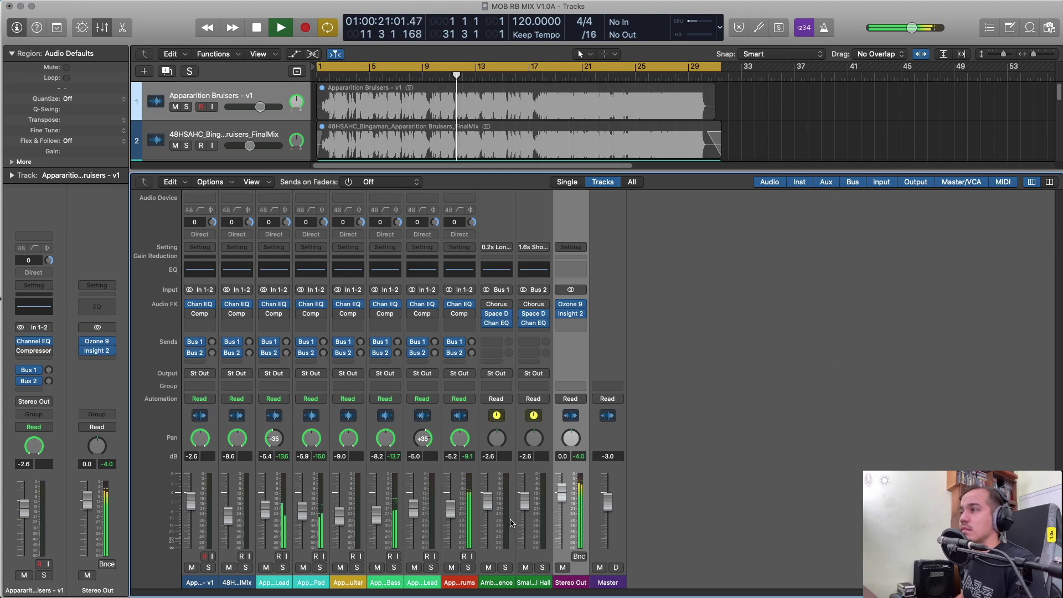
pyautogui.click(459, 299)
pyautogui.click(459, 304)
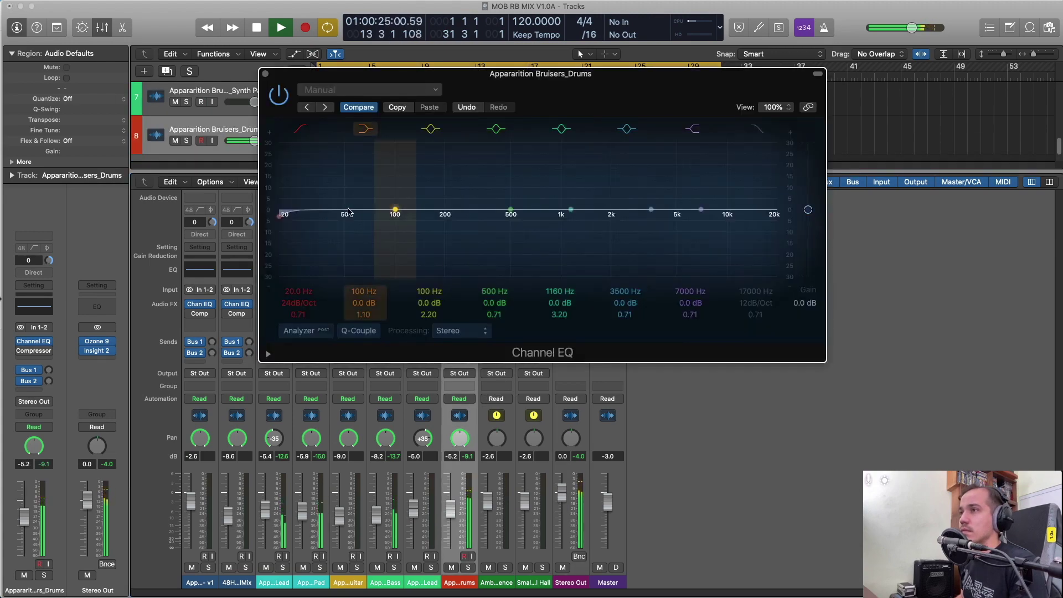
# Set the drums' low cut to 50 Hz with a Q of 0.11 and restart playback from the beginning.
pyautogui.moveTo(284, 217); pyautogui.dragTo(347, 262)
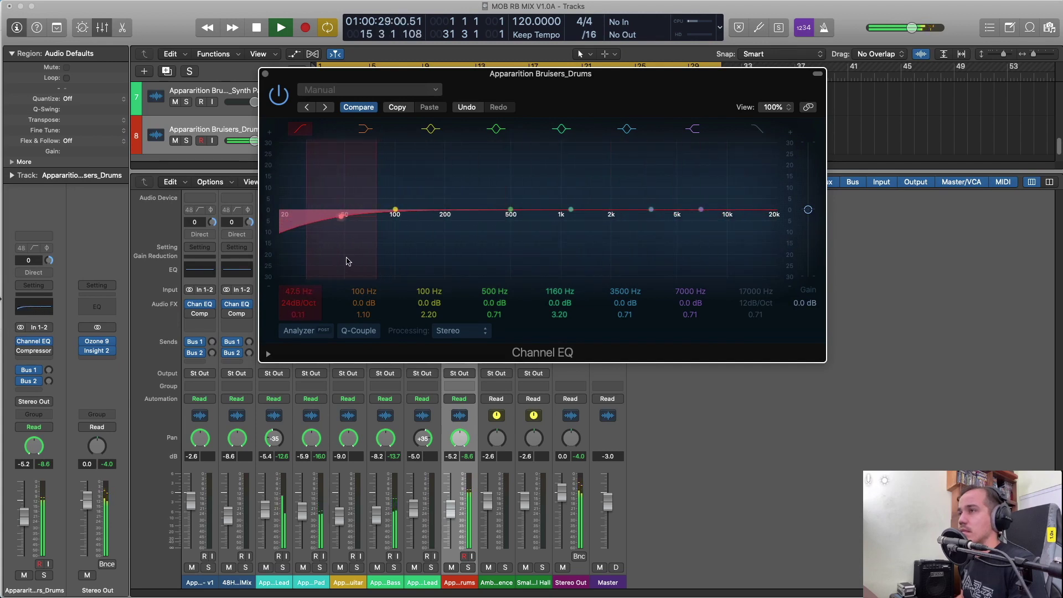
pyautogui.press('space')
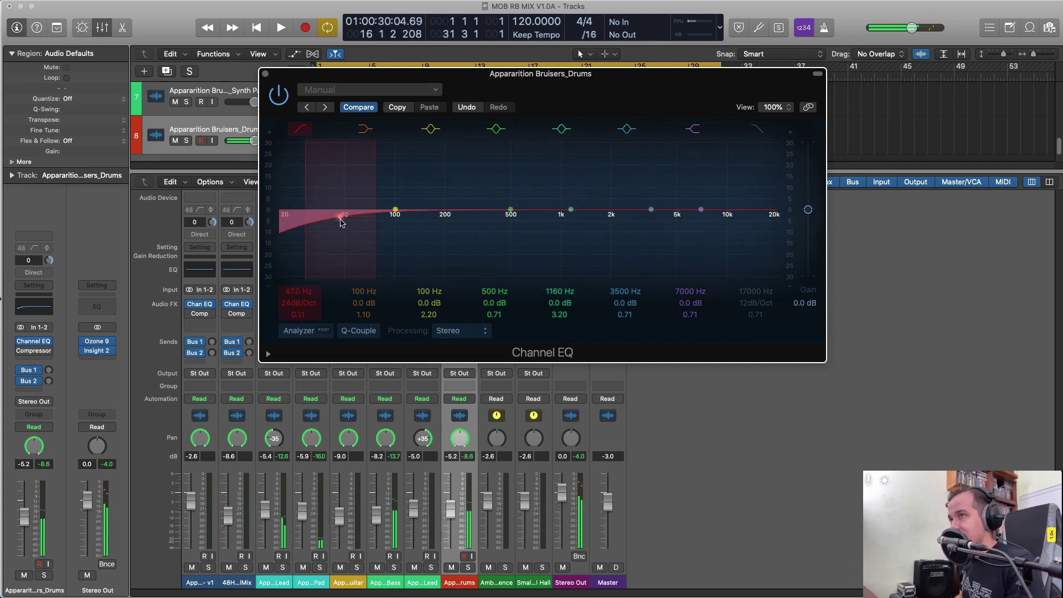
pyautogui.moveTo(339, 221); pyautogui.dragTo(343, 221)
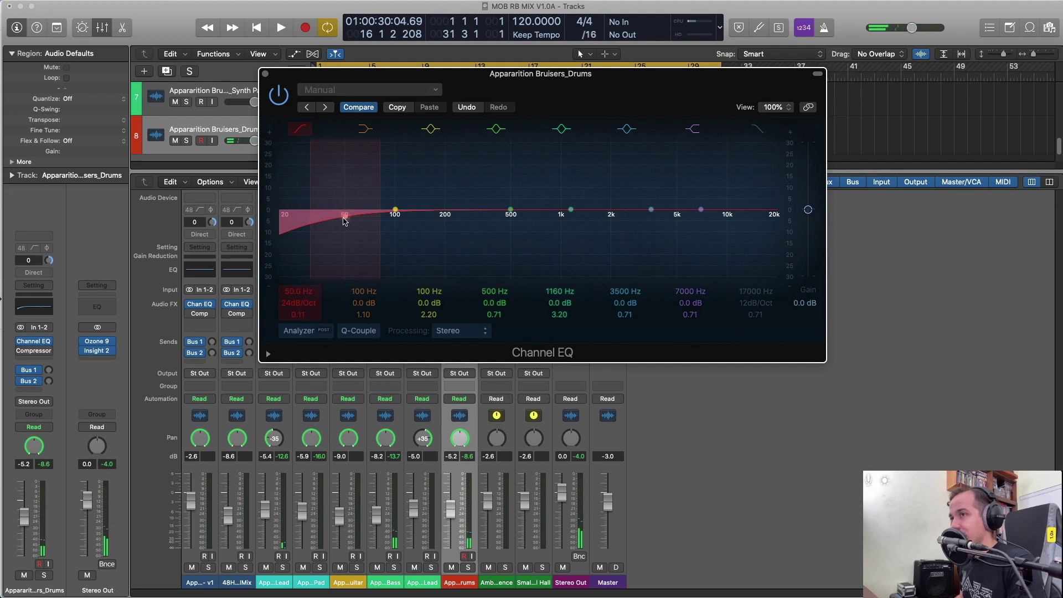
pyautogui.press('space')
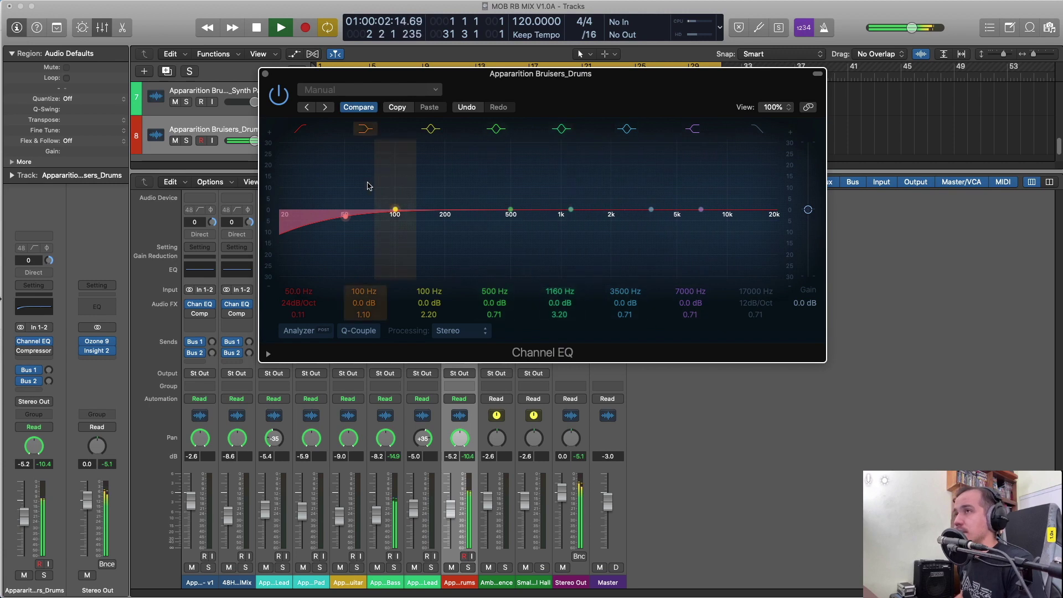
# Compare the drums with the low-cut band off and on, leaving the band switched off.
pyautogui.click(299, 129)
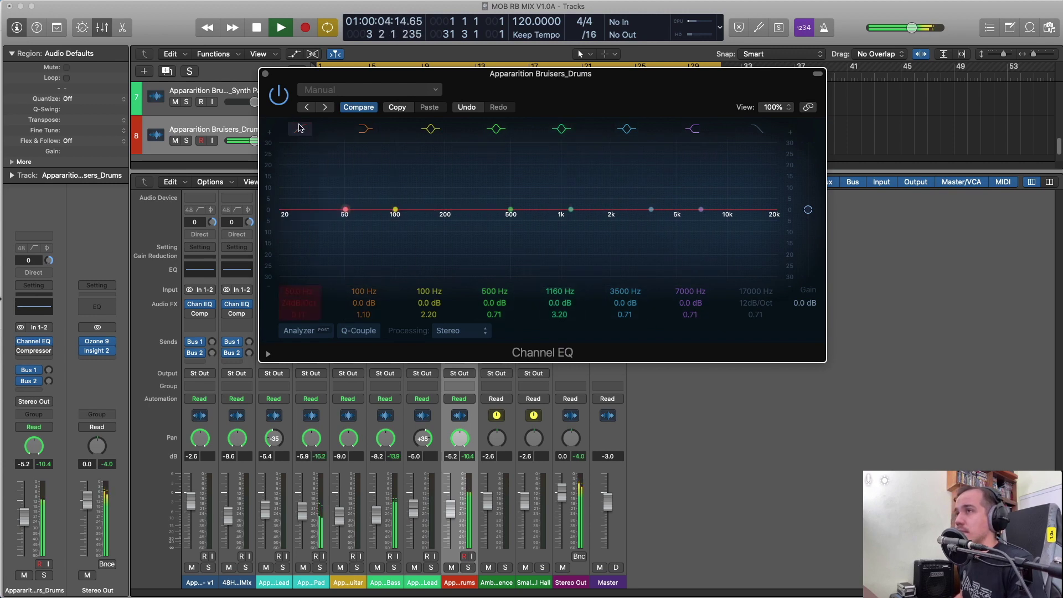
pyautogui.click(301, 128)
pyautogui.click(300, 128)
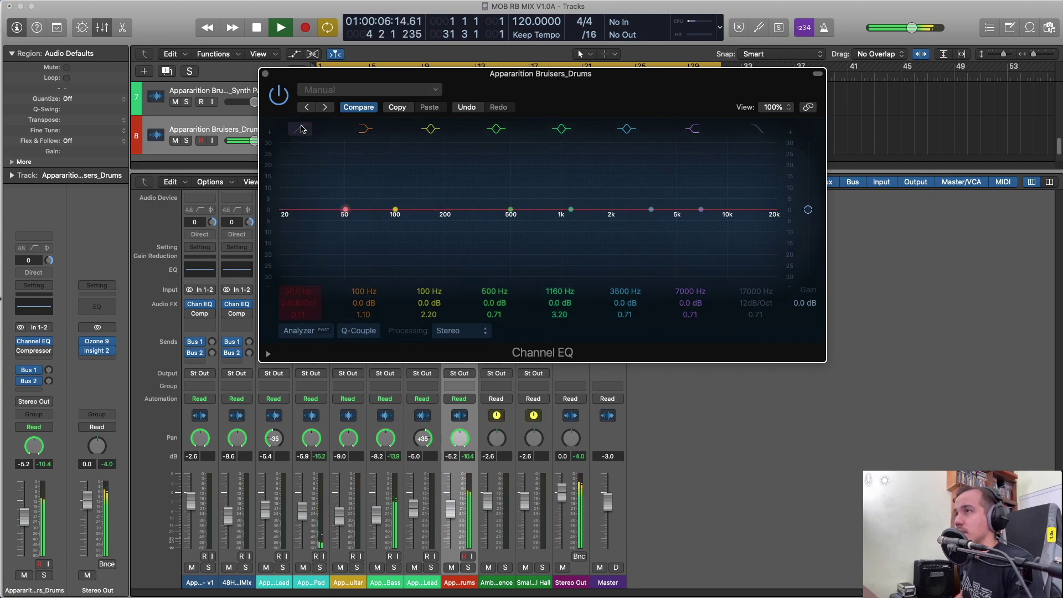
# Boost the drums' high shelf by 4.5 dB at 1740 Hz and set the 500 Hz band to -3.0 dB at 305 Hz, Q 11.
pyautogui.moveTo(702, 203); pyautogui.dragTo(598, 195)
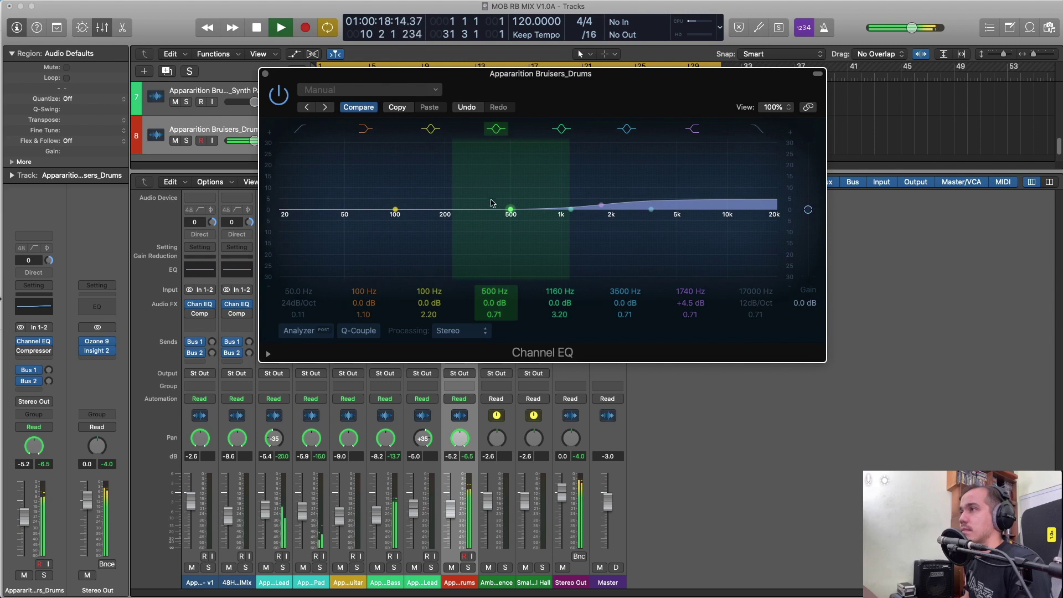
pyautogui.moveTo(506, 208); pyautogui.dragTo(472, 229)
pyautogui.moveTo(505, 313); pyautogui.dragTo(505, 260)
pyautogui.moveTo(468, 209); pyautogui.dragTo(487, 222)
pyautogui.moveTo(491, 317); pyautogui.dragTo(491, 340)
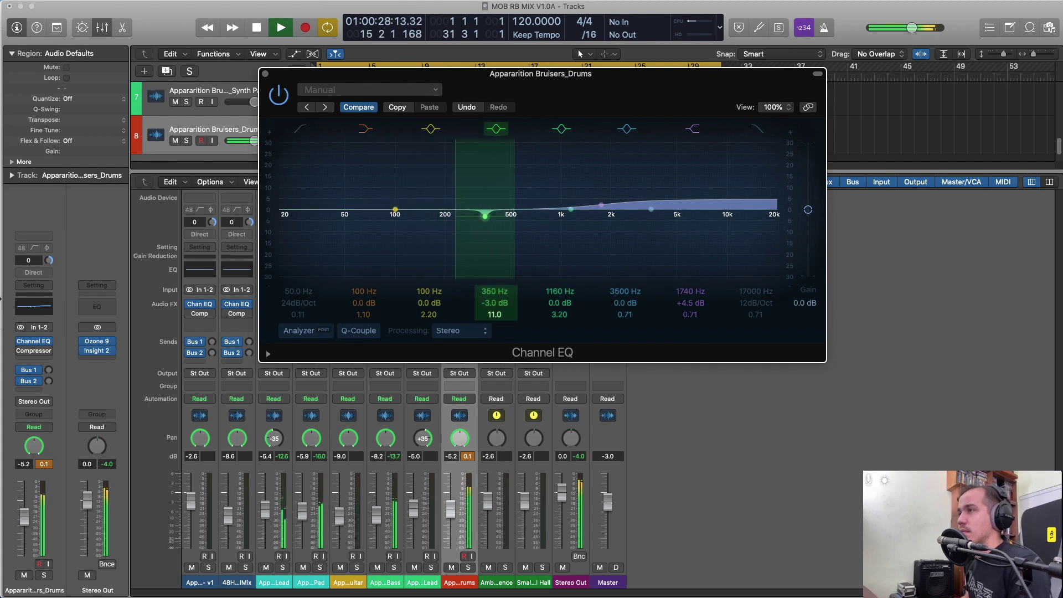
pyautogui.moveTo(485, 215); pyautogui.dragTo(475, 220)
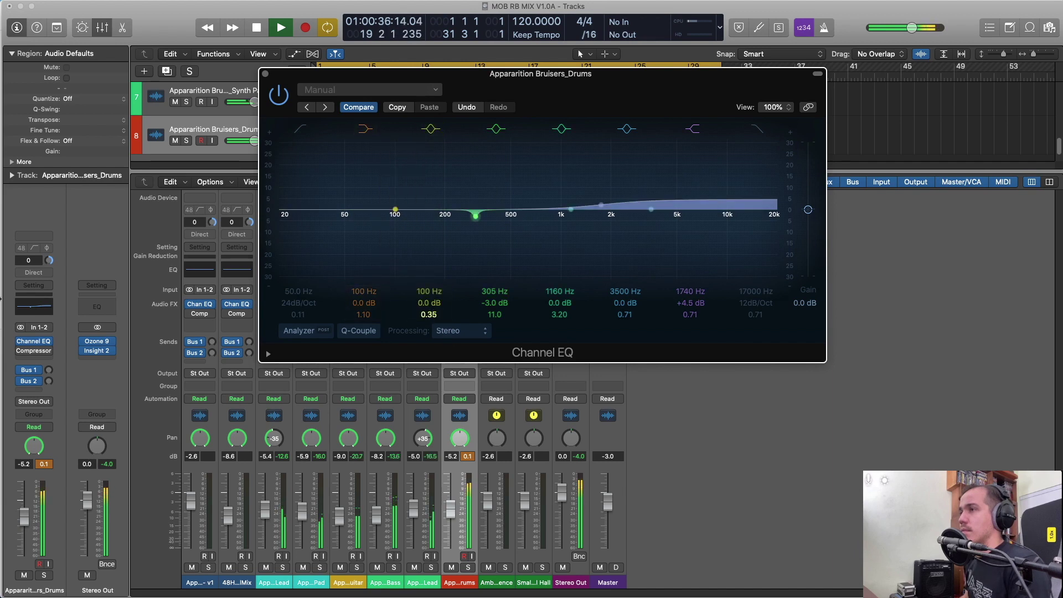
# Set the drums' low-mid peak band to +3.0 dB at 164 Hz with a Q of 3.10, replaying the song from the start.
pyautogui.moveTo(395, 209); pyautogui.dragTo(434, 184)
pyautogui.moveTo(440, 322); pyautogui.dragTo(440, 282)
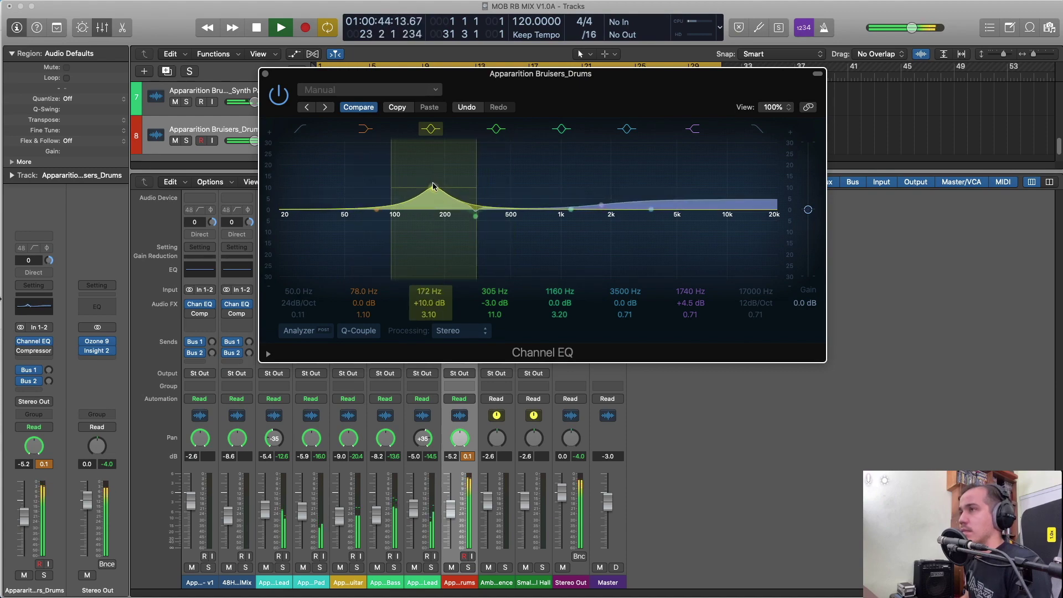
pyautogui.moveTo(433, 185); pyautogui.dragTo(425, 162)
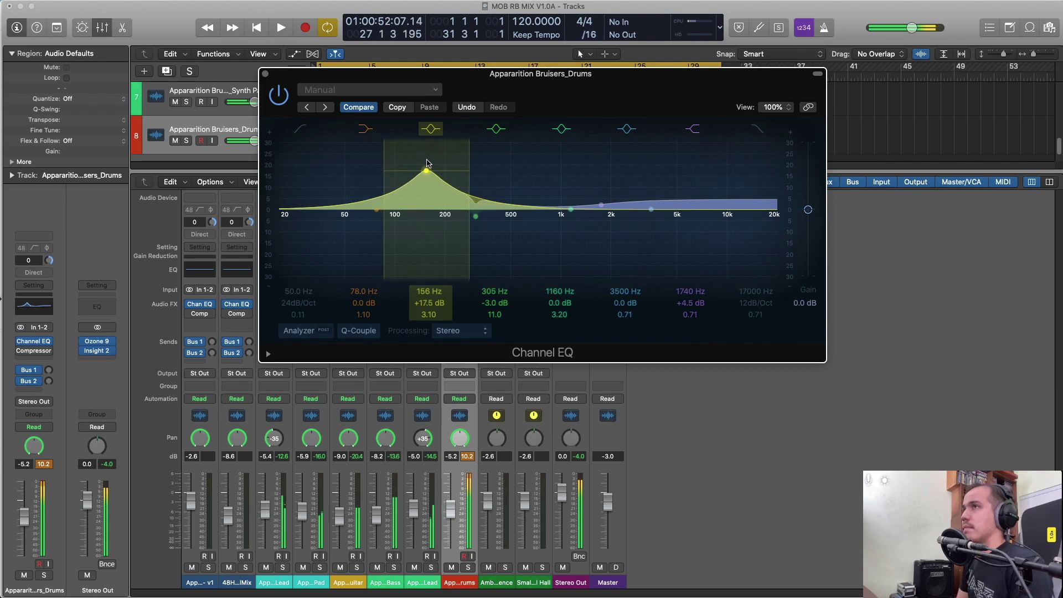
pyautogui.press('Return')
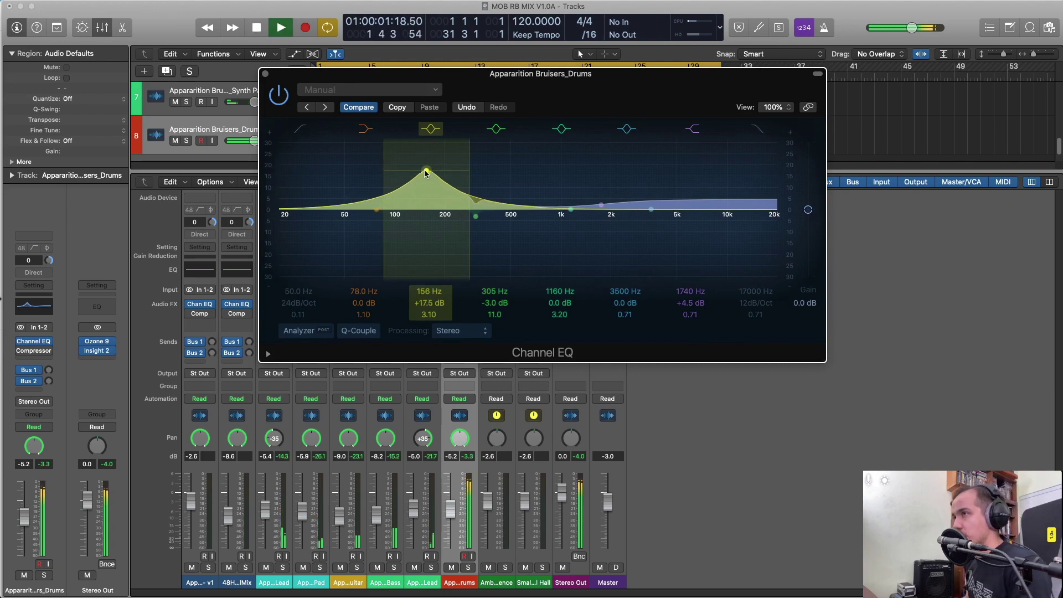
pyautogui.moveTo(427, 163); pyautogui.dragTo(431, 217)
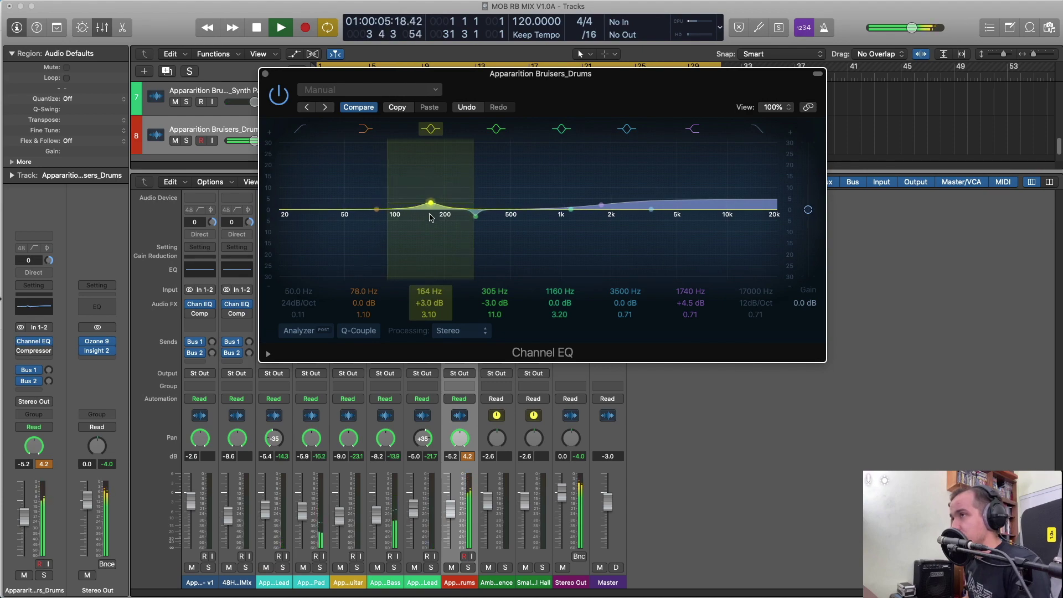
# Compare the drums with the Channel EQ bypassed and active, and move the low shelf to 65 Hz at 0.0 dB.
pyautogui.click(279, 96)
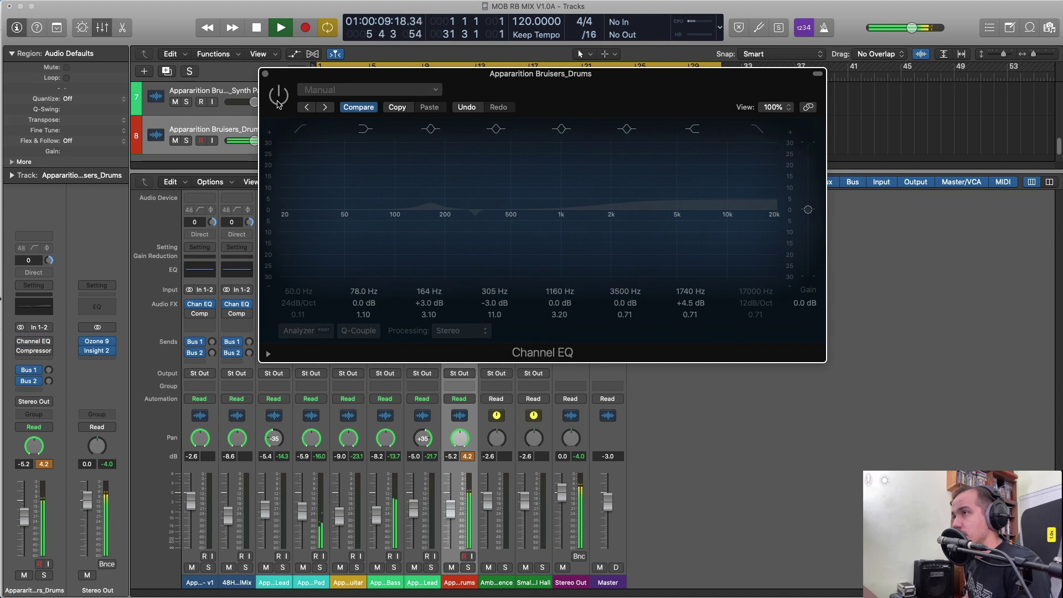
pyautogui.click(278, 96)
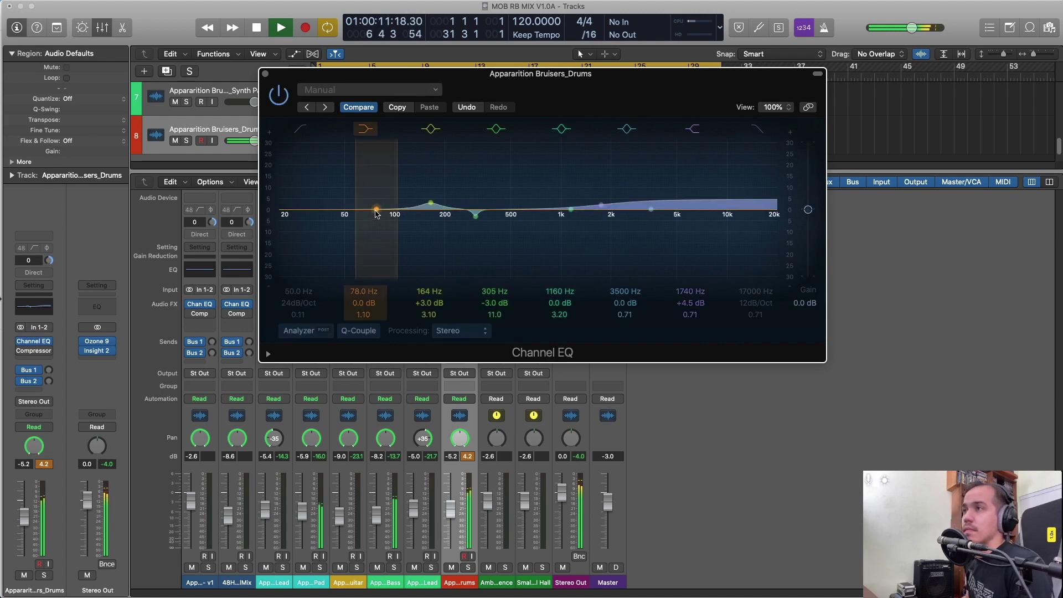
pyautogui.moveTo(376, 213)
pyautogui.mouseDown()
pyautogui.moveTo(363, 212)
pyautogui.moveTo(401, 133)
pyautogui.moveTo(363, 212)
pyautogui.mouseUp()
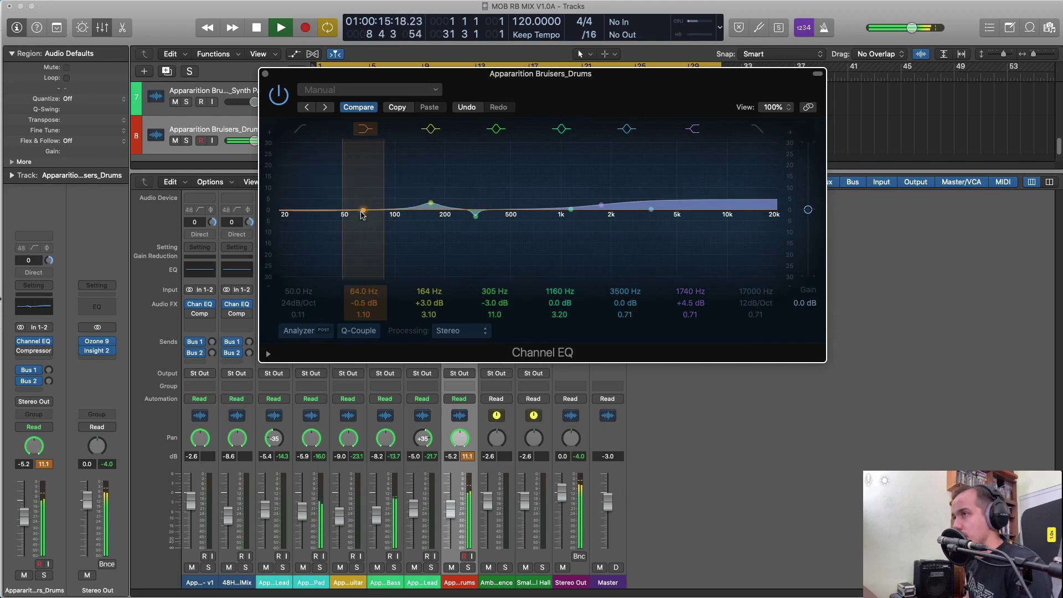
# Turn the drums' low-cut band back on and set its frequency to 30 Hz.
pyautogui.click(300, 129)
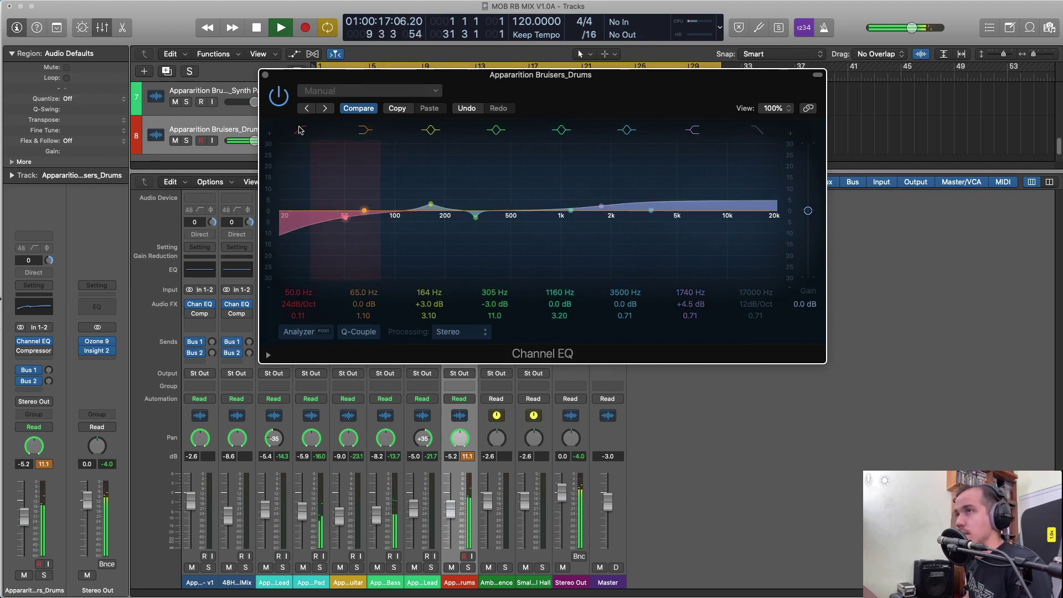
pyautogui.doubleClick(297, 292)
pyautogui.click(296, 130)
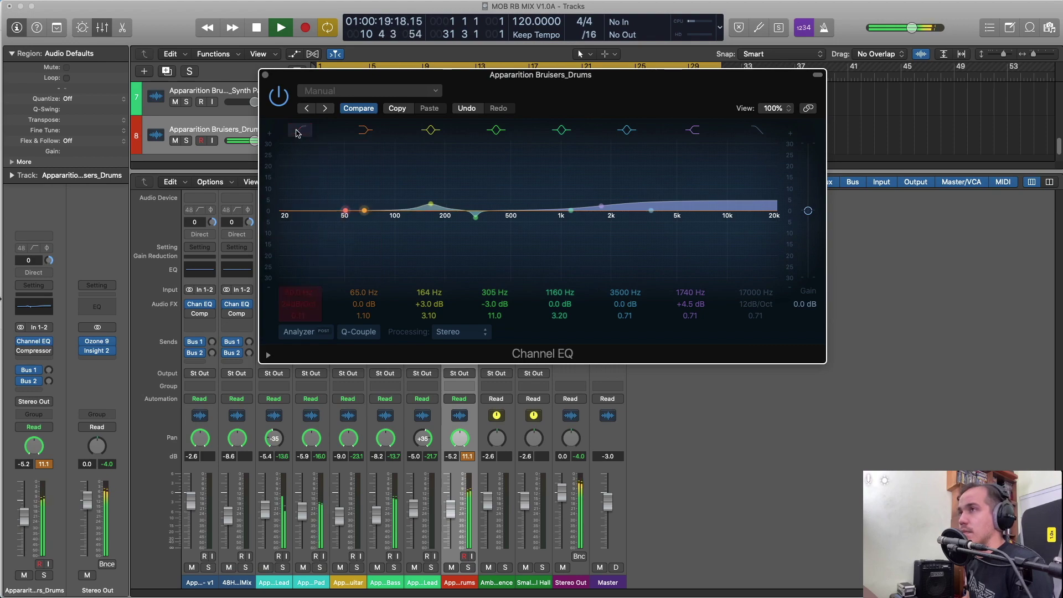
pyautogui.click(297, 130)
pyautogui.click(297, 131)
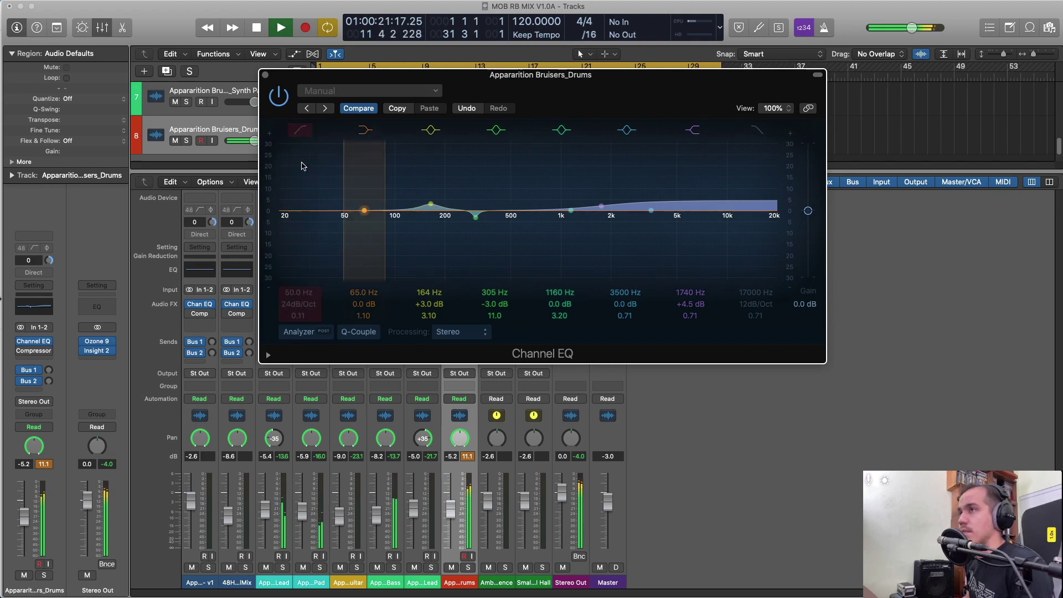
pyautogui.click(295, 280)
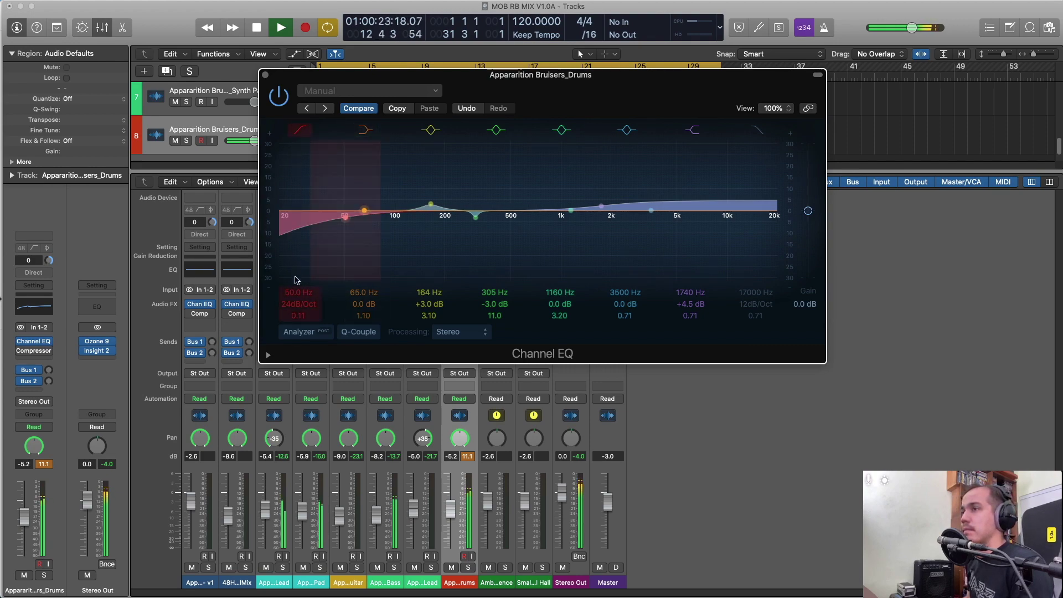
pyautogui.write('30')
pyautogui.press('Return')
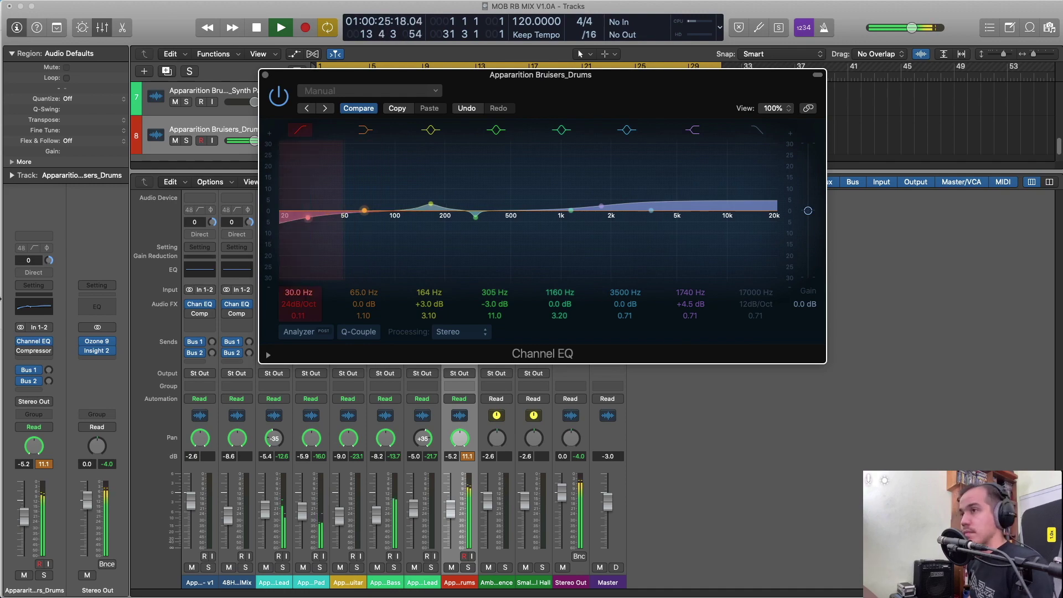
# Reset the drums' peak level, compare the sound with the Channel EQ bypassed and active, and close the EQ with it active.
pyautogui.click(280, 95)
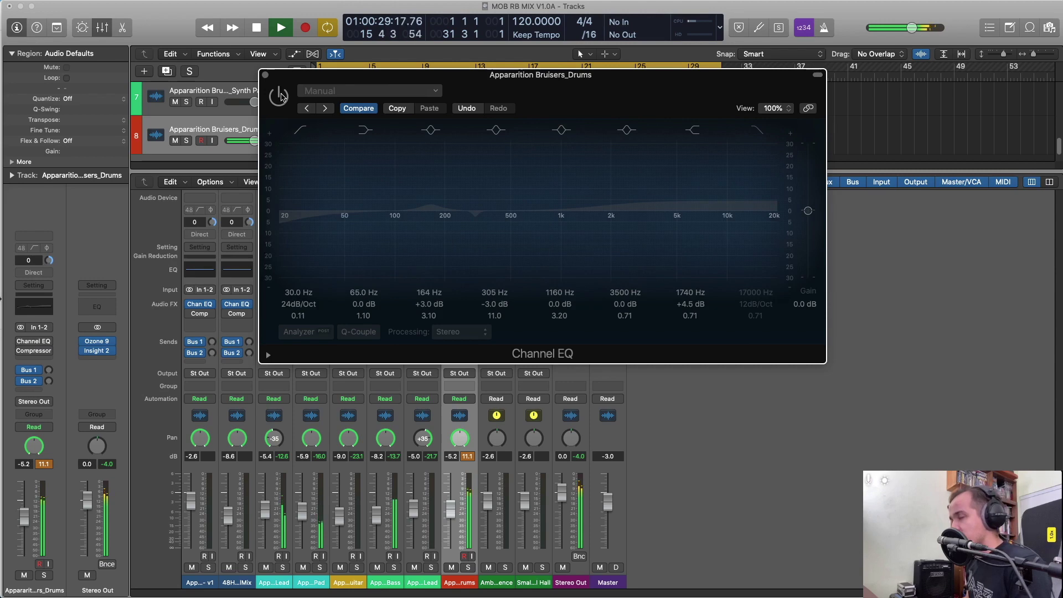
pyautogui.click(467, 456)
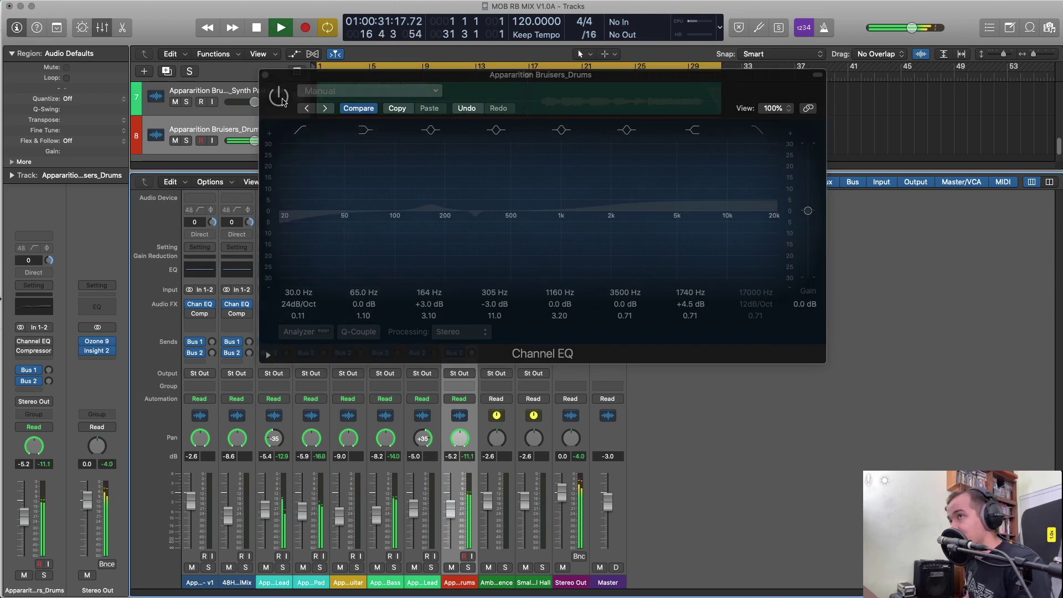
pyautogui.click(280, 97)
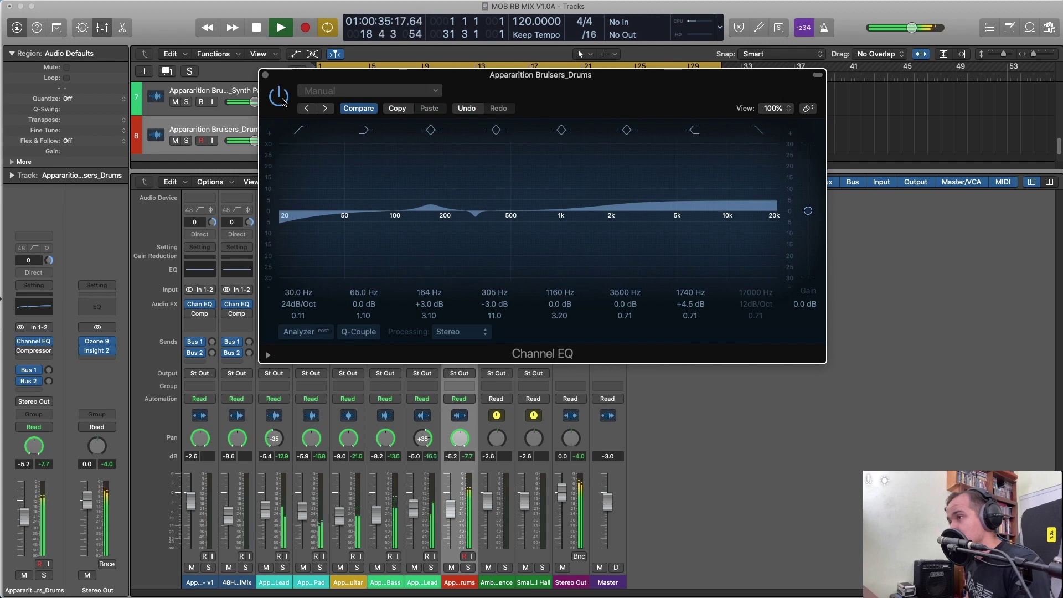
pyautogui.click(280, 98)
pyautogui.click(281, 98)
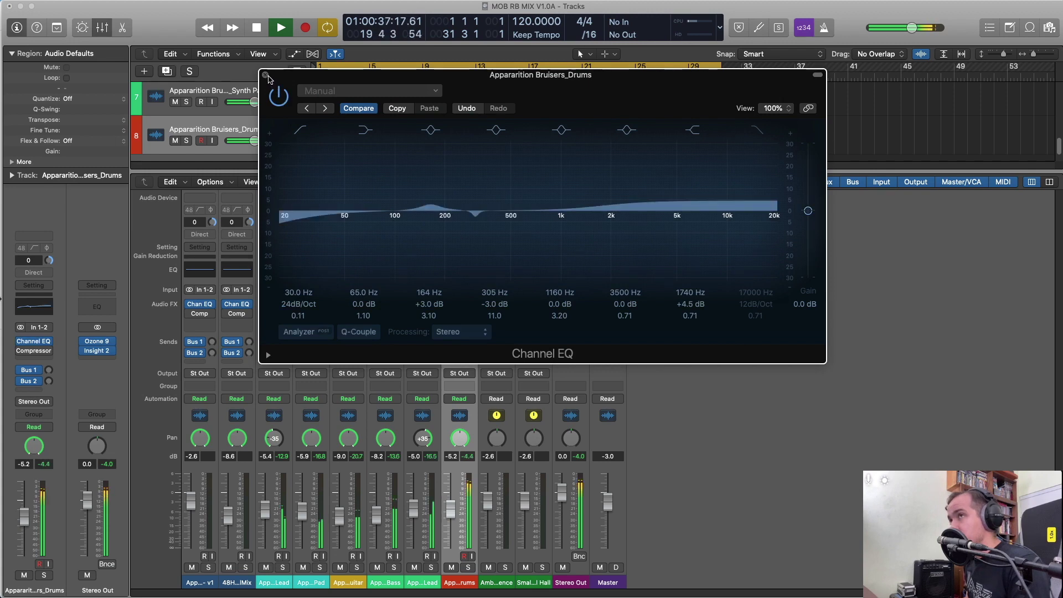
pyautogui.click(266, 76)
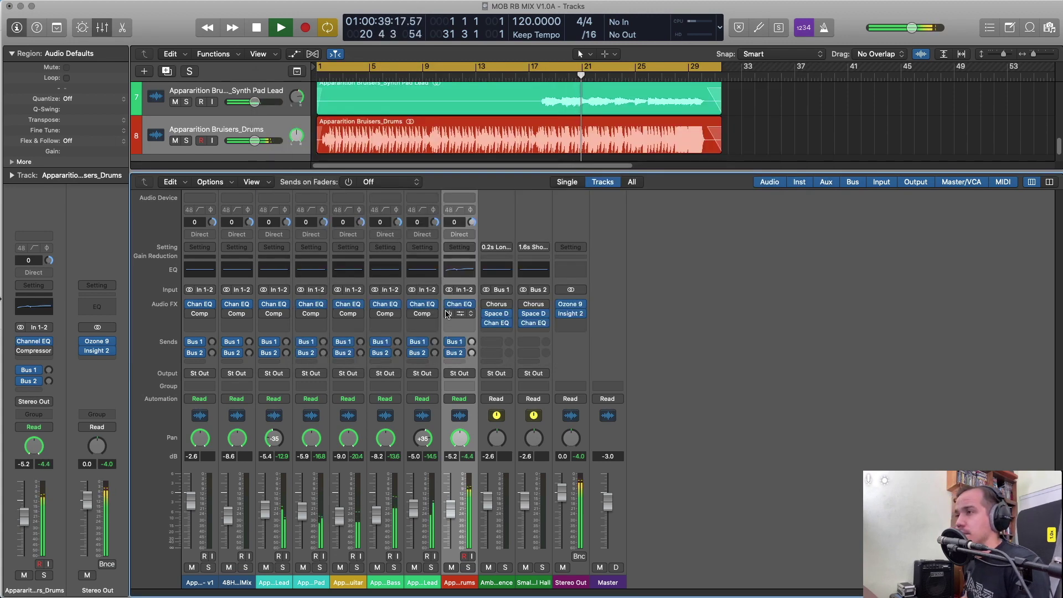
# Turn on the Compressor on the Drums channel, check its settings and close its window.
pyautogui.click(459, 316)
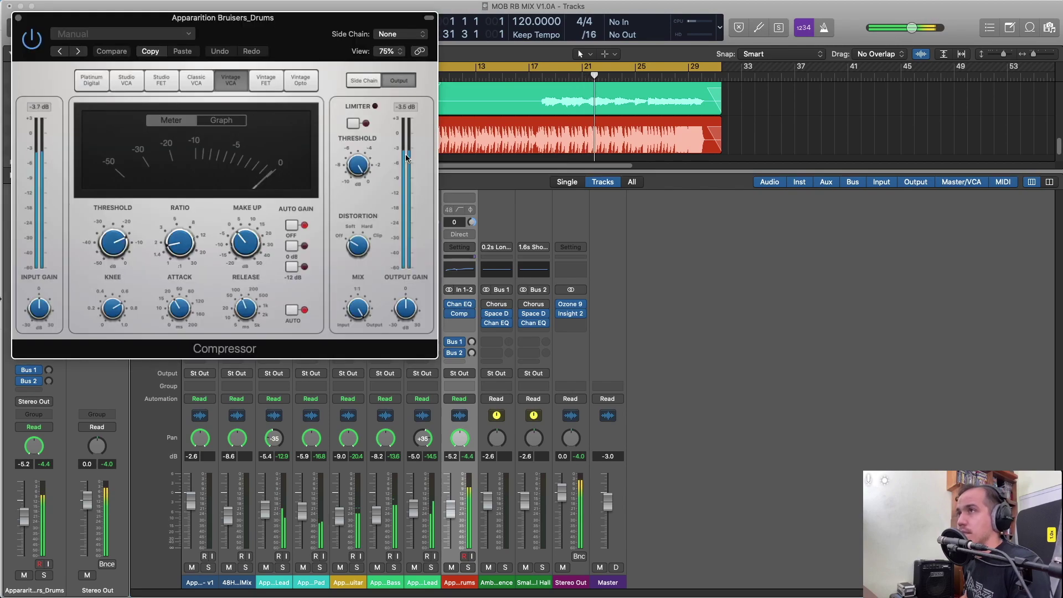
pyautogui.moveTo(276, 10); pyautogui.dragTo(632, 105)
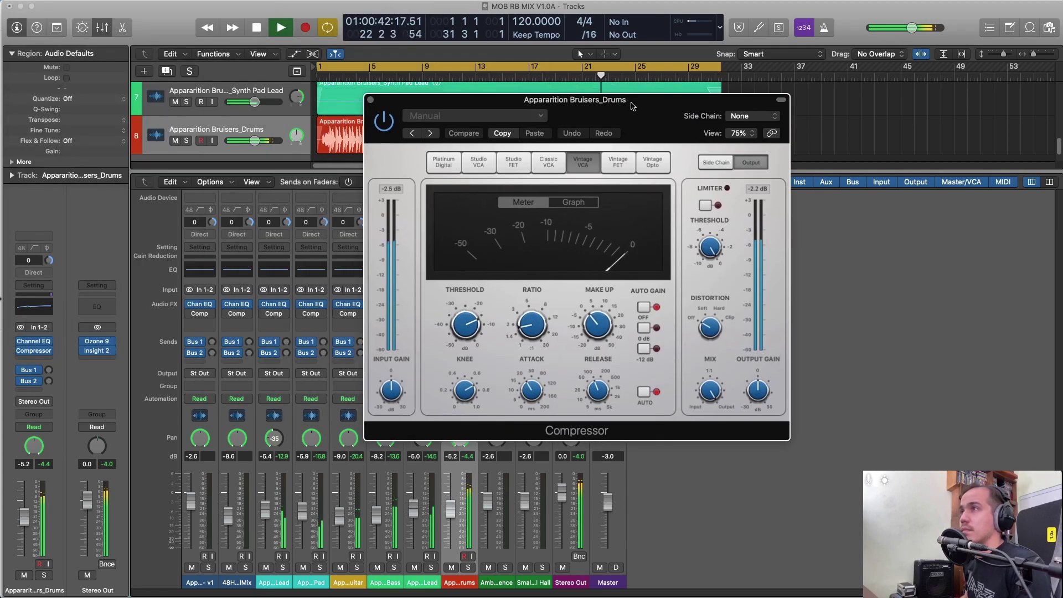
pyautogui.click(370, 99)
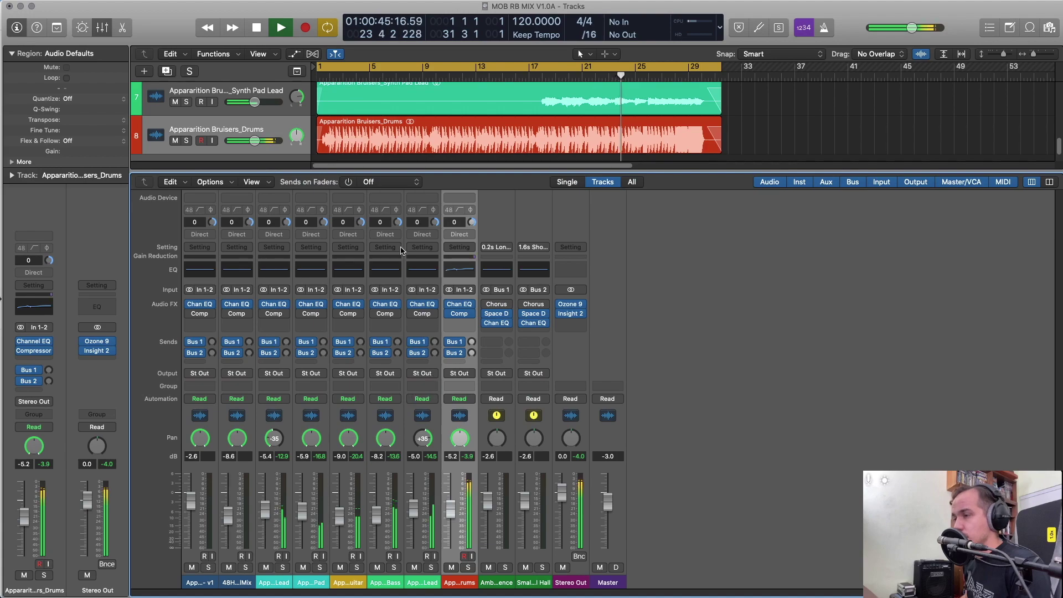
# Select the Synth Lead channel and open its Channel EQ, placing the window clear of the channel strips' inserts.
pyautogui.click(265, 412)
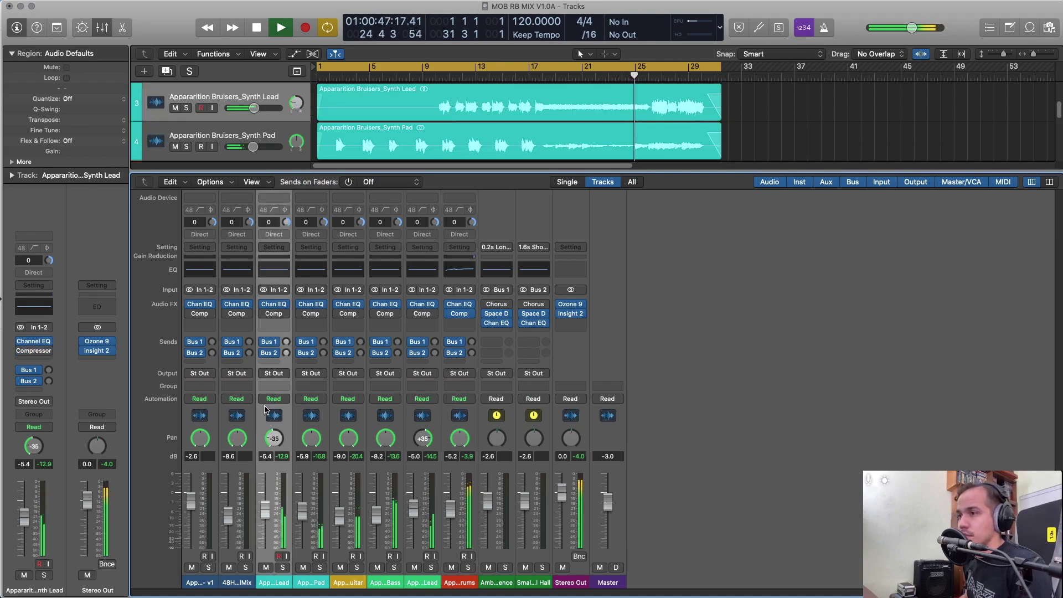
pyautogui.click(274, 305)
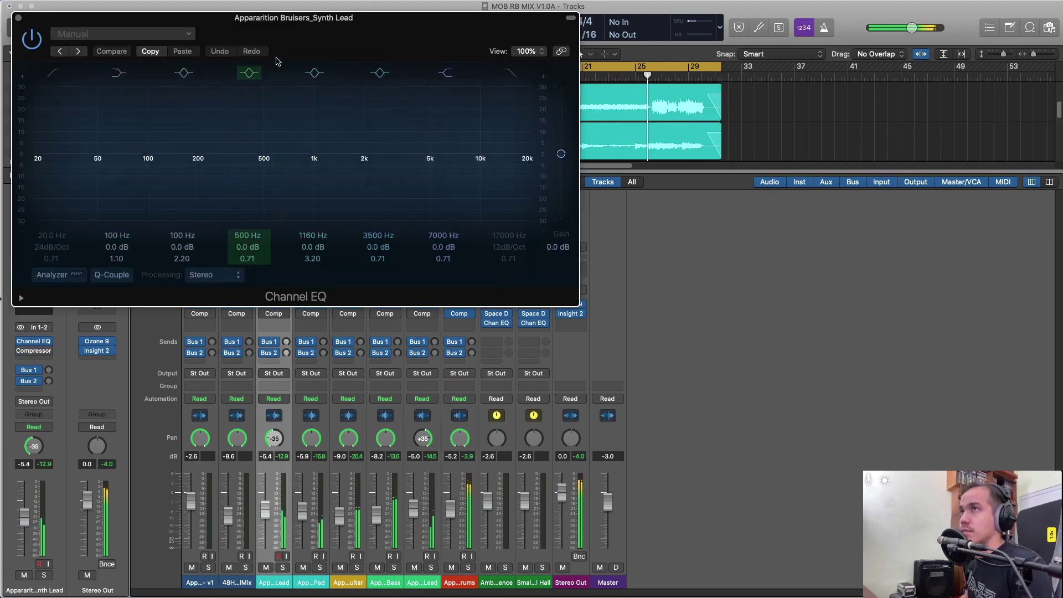
pyautogui.moveTo(278, 59); pyautogui.dragTo(664, 115)
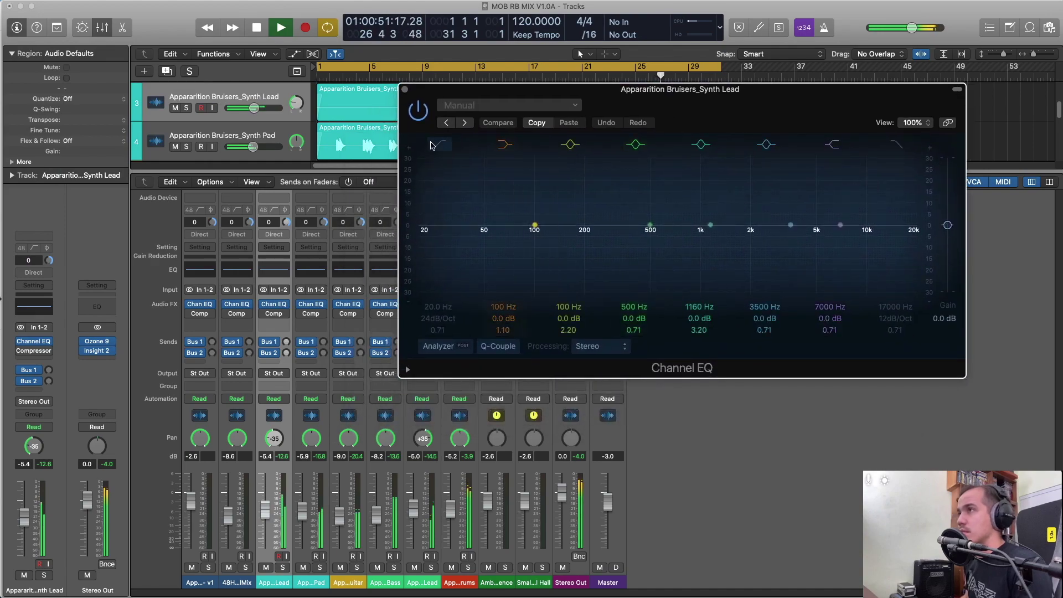
# Turn on the Synth Lead's low cut and the EQ analyzer, and set the cut to about 415 Hz with a Q of 0.37.
pyautogui.click(422, 228)
pyautogui.moveTo(422, 230)
pyautogui.mouseDown()
pyautogui.moveTo(536, 231)
pyautogui.moveTo(630, 258)
pyautogui.moveTo(669, 257)
pyautogui.mouseUp()
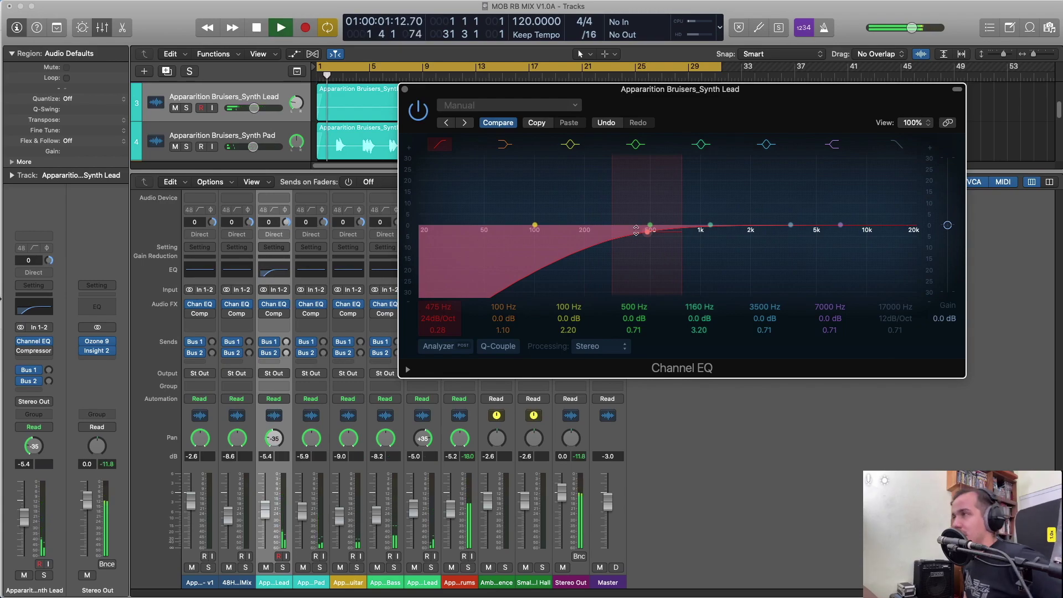
pyautogui.moveTo(650, 230)
pyautogui.mouseDown()
pyautogui.moveTo(512, 231)
pyautogui.moveTo(582, 228)
pyautogui.mouseUp()
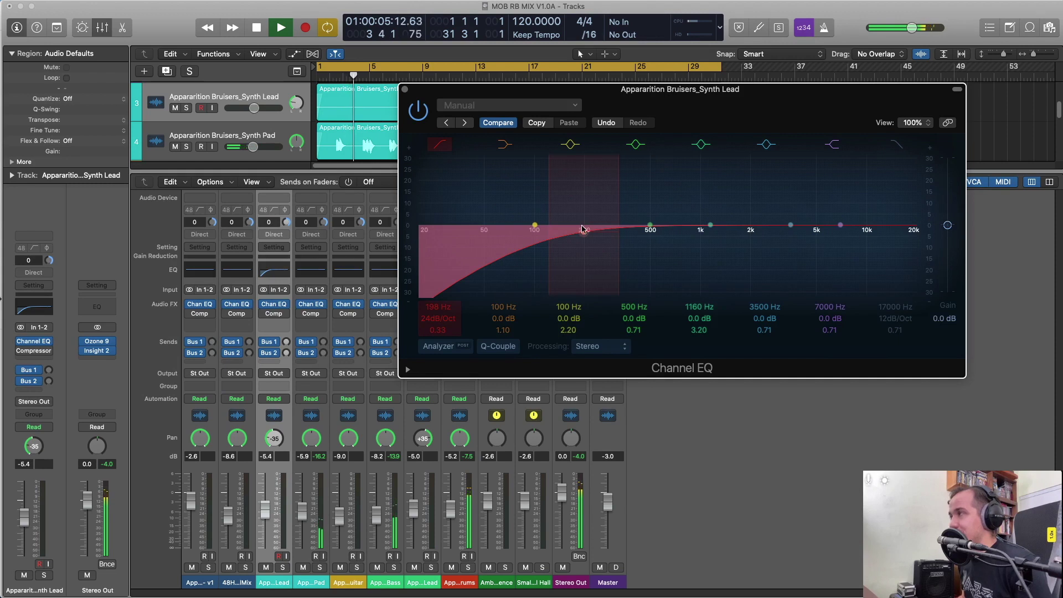
pyautogui.click(584, 346)
pyautogui.click(584, 346)
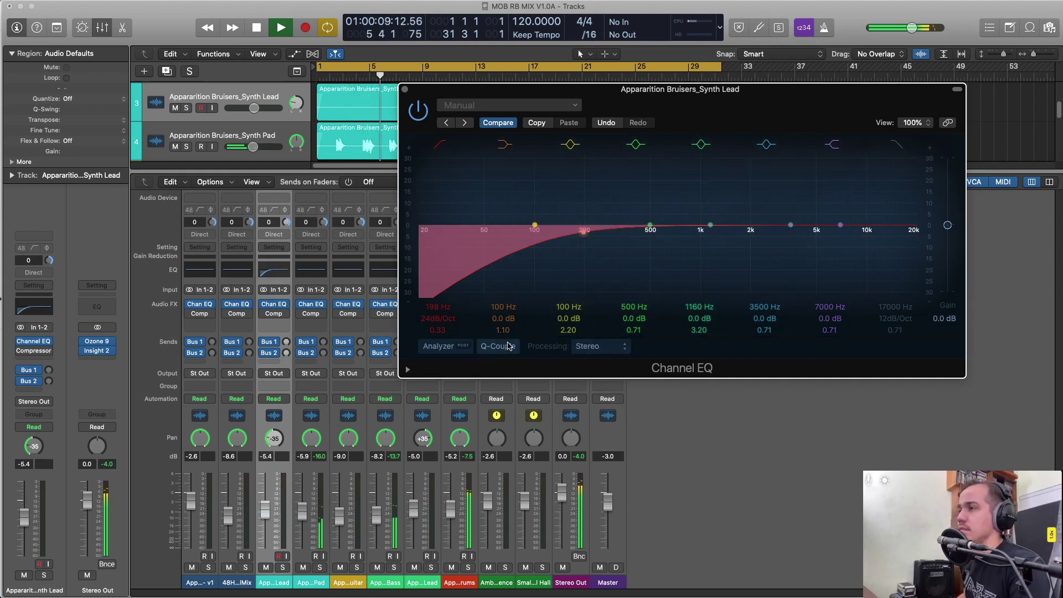
pyautogui.click(451, 347)
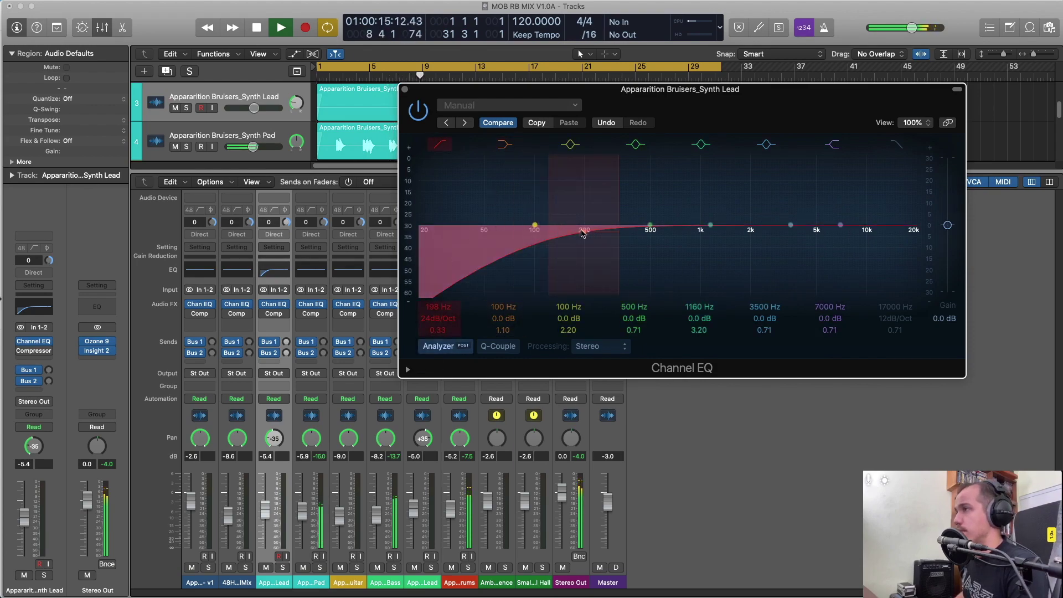
pyautogui.moveTo(582, 233); pyautogui.dragTo(639, 232)
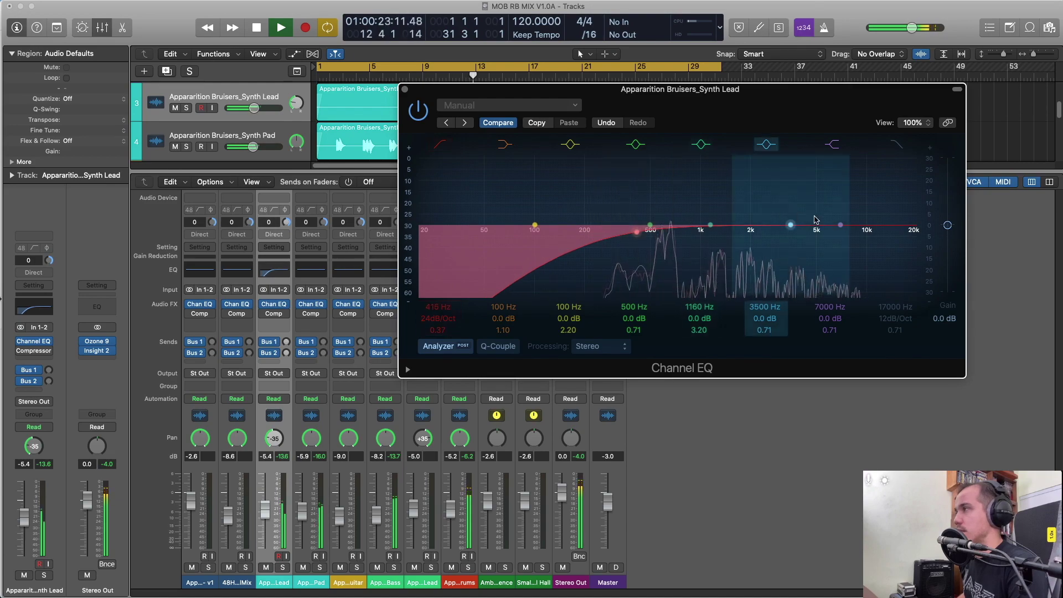
# Boost the Synth Lead's high shelf 3.5 dB at 3000 Hz and its 1080 Hz band 2 dB with Q 1.40, and close the EQ.
pyautogui.moveTo(840, 226); pyautogui.dragTo(779, 219)
pyautogui.moveTo(710, 224)
pyautogui.mouseDown()
pyautogui.moveTo(719, 216)
pyautogui.moveTo(695, 216)
pyautogui.moveTo(707, 217)
pyautogui.mouseUp()
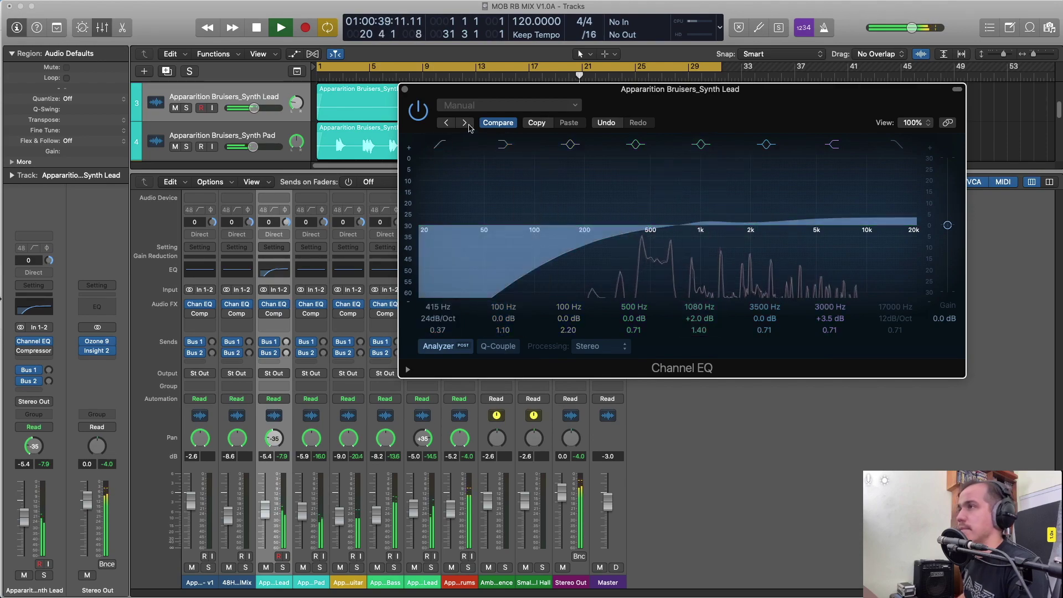
pyautogui.click(404, 89)
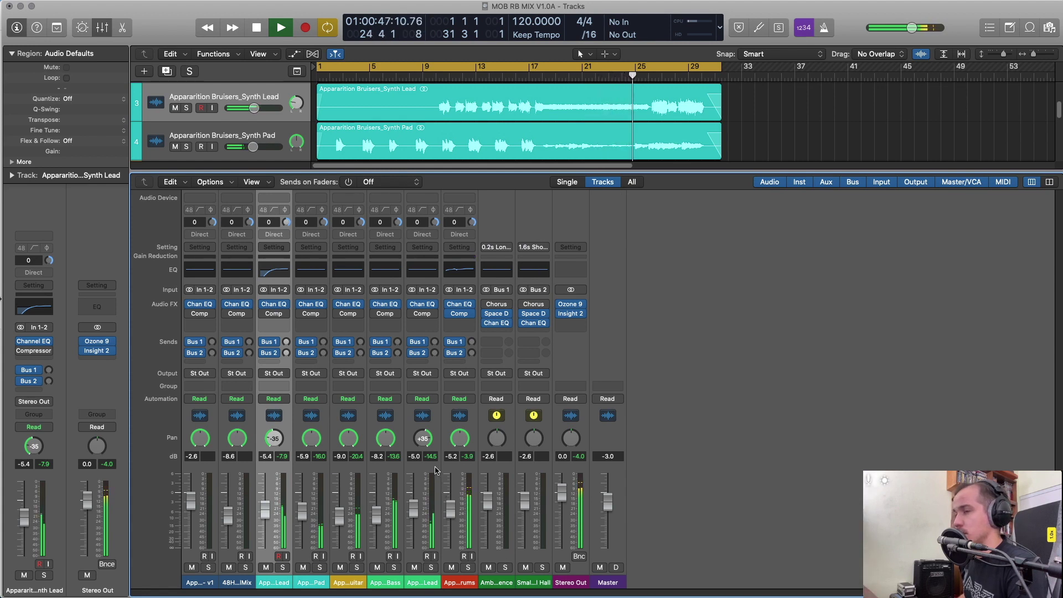
# Select the Synth Pad Lead channel, turn on the 20 Hz low cut in its Channel EQ, and close the EQ.
pyautogui.click(412, 371)
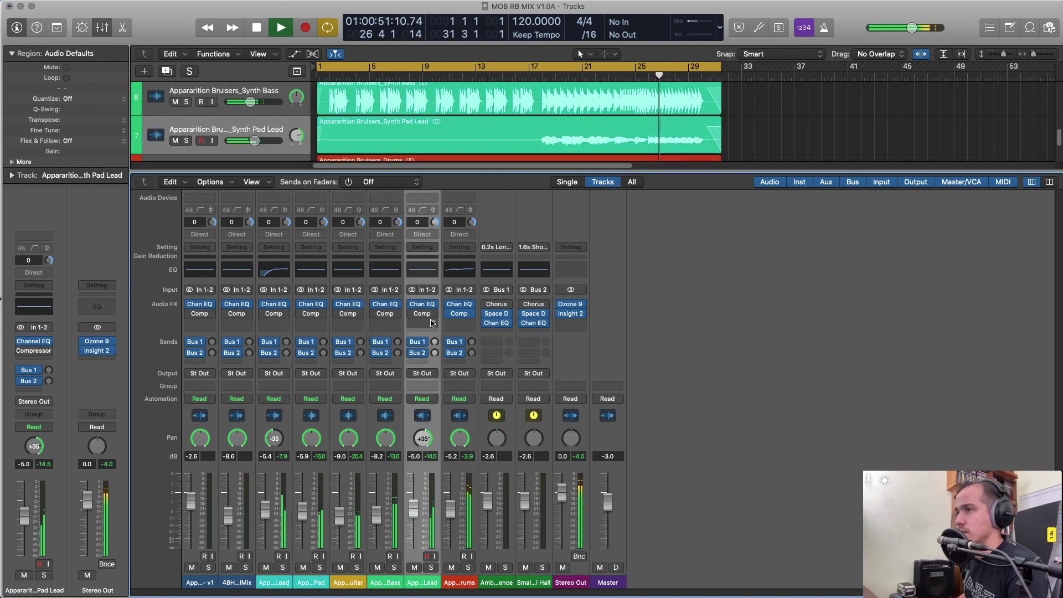
pyautogui.click(425, 304)
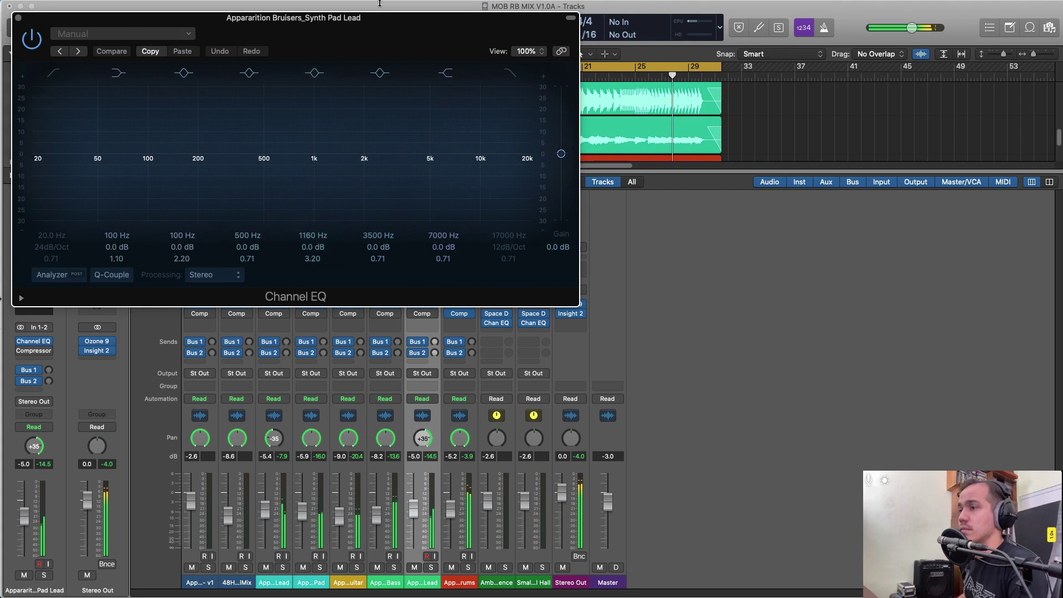
pyautogui.press('ctrl+super+f')
pyautogui.doubleClick(652, 42)
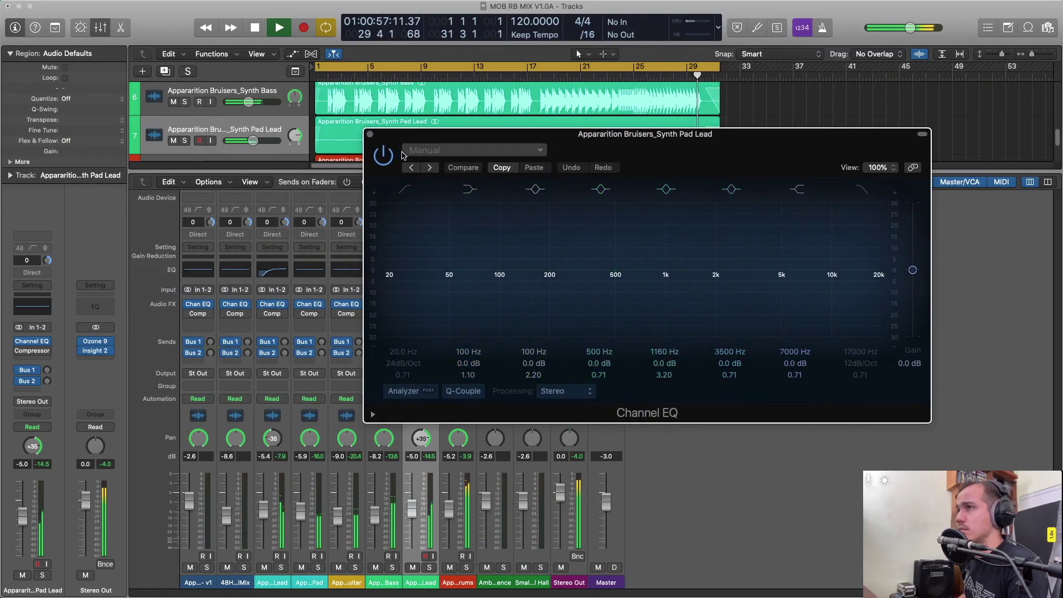
pyautogui.moveTo(443, 170); pyautogui.dragTo(431, 116)
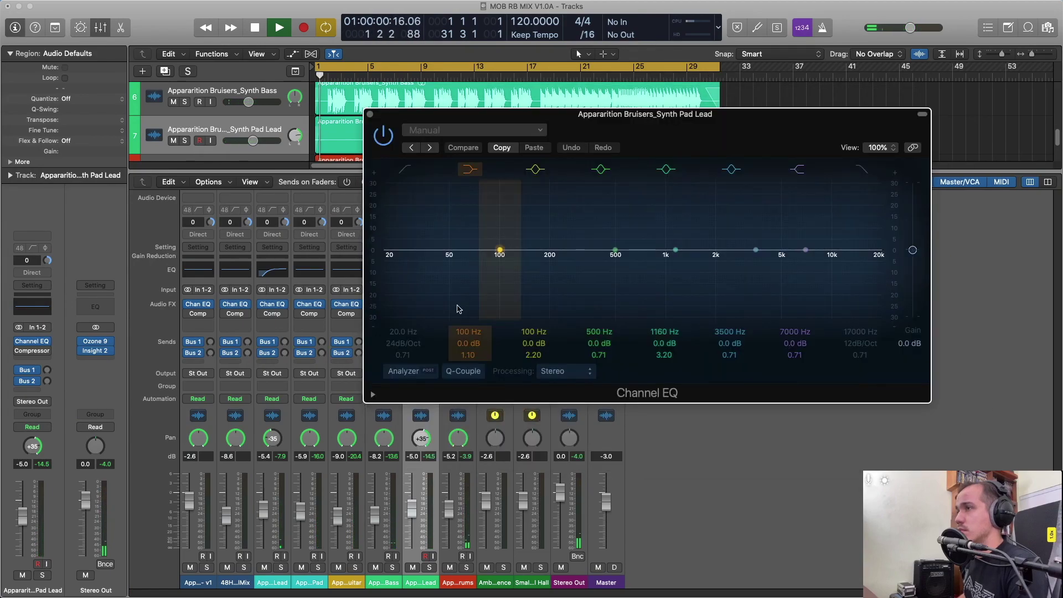
pyautogui.click(404, 167)
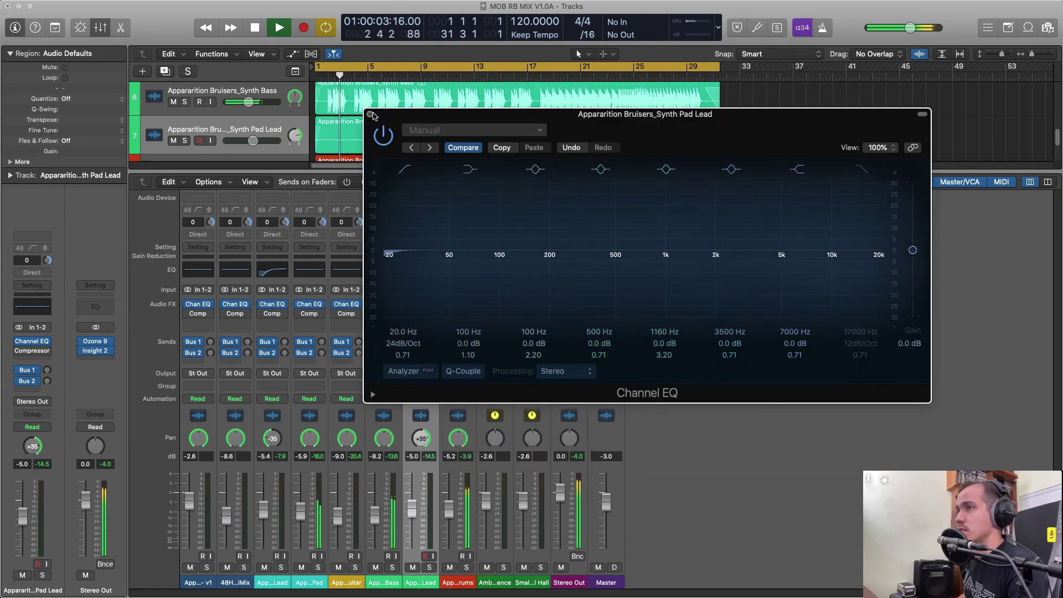
pyautogui.click(371, 114)
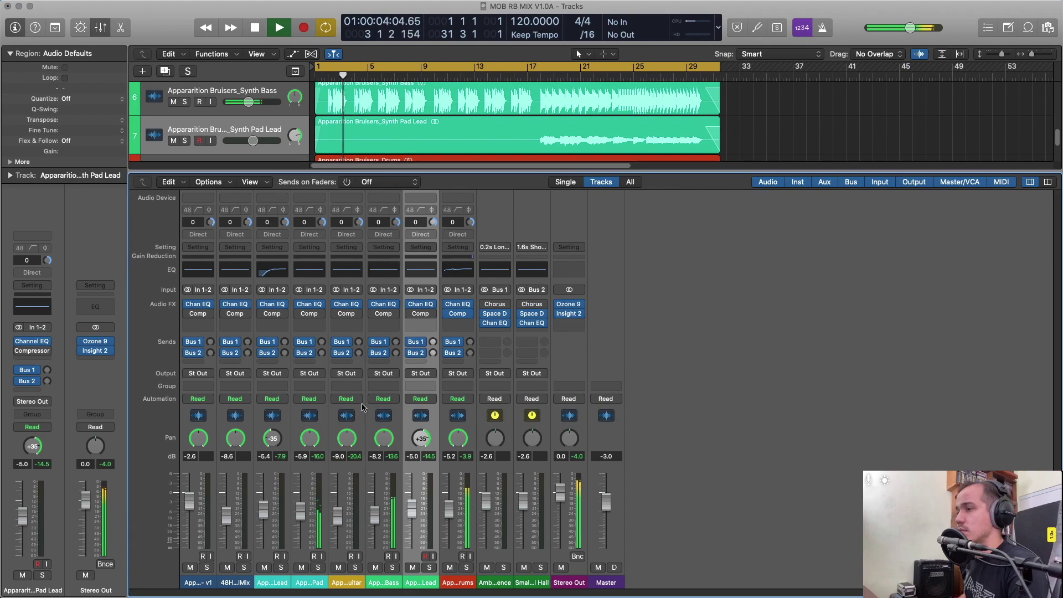
# Select the Synth Pad channel, open its Channel EQ clear of the channel's inserts, and turn on the low cut.
pyautogui.click(310, 303)
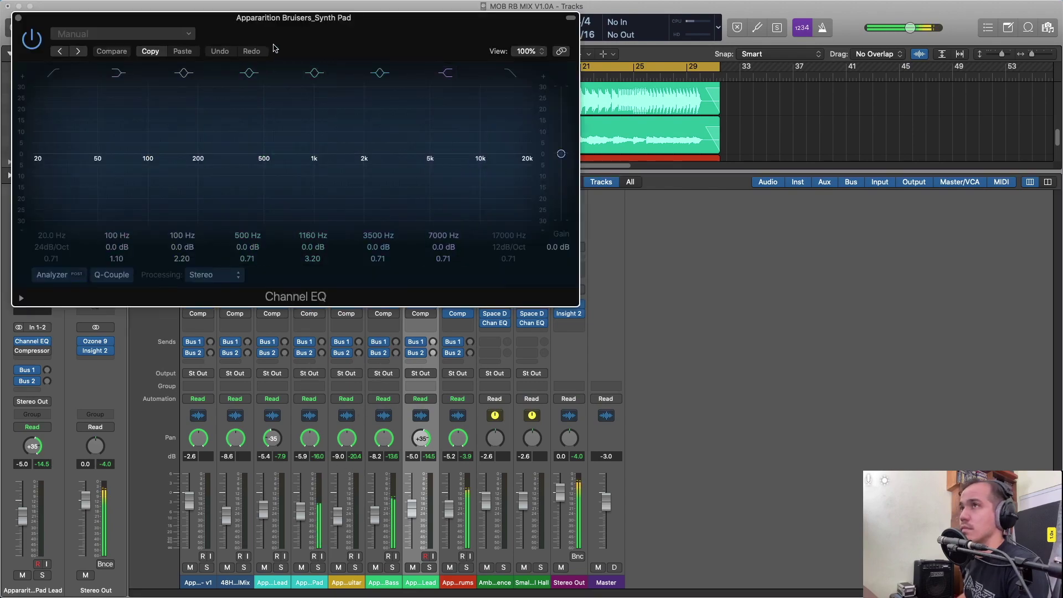
pyautogui.moveTo(276, 34); pyautogui.dragTo(718, 151)
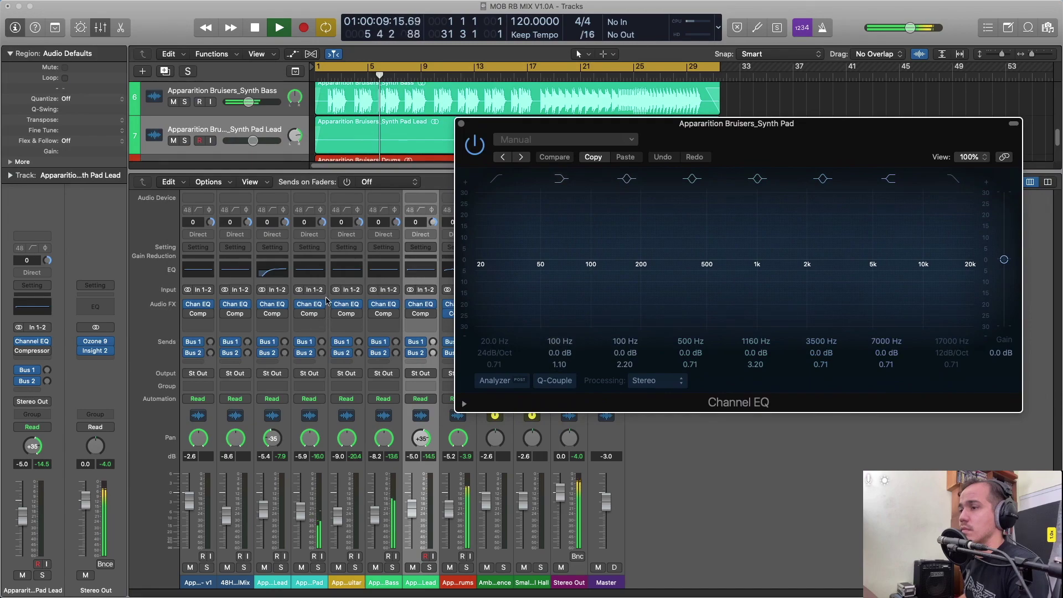
pyautogui.click(308, 285)
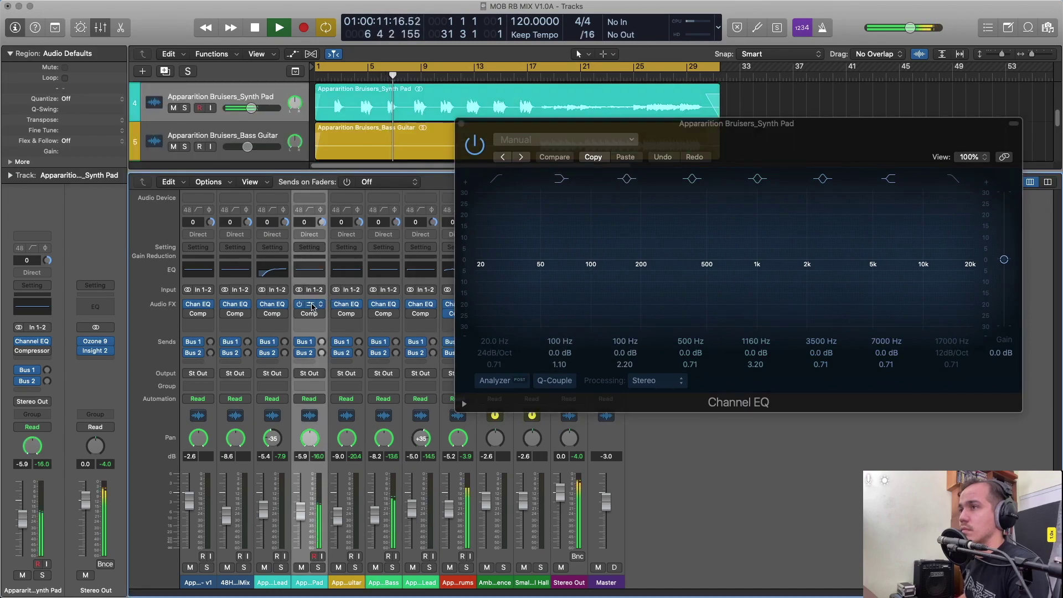
pyautogui.click(311, 305)
pyautogui.click(311, 305)
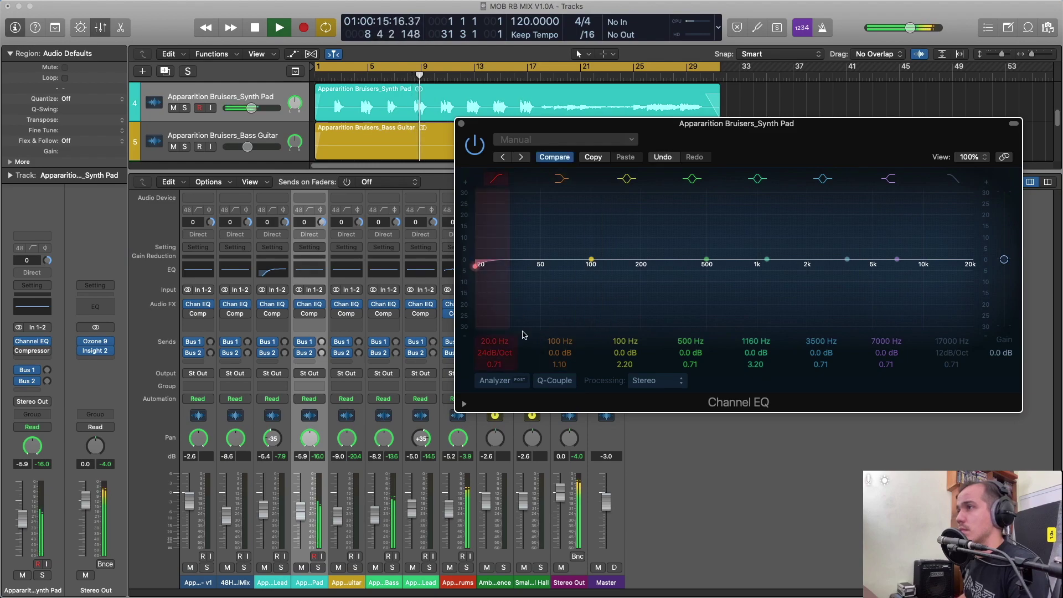
# With the analyzer on, set the Synth Pad's low cut to 290 Hz, high shelf to +4.5 dB at 2950 Hz, and 1160 Hz band to 1040 Hz.
pyautogui.click(494, 380)
pyautogui.moveTo(480, 269); pyautogui.dragTo(683, 302)
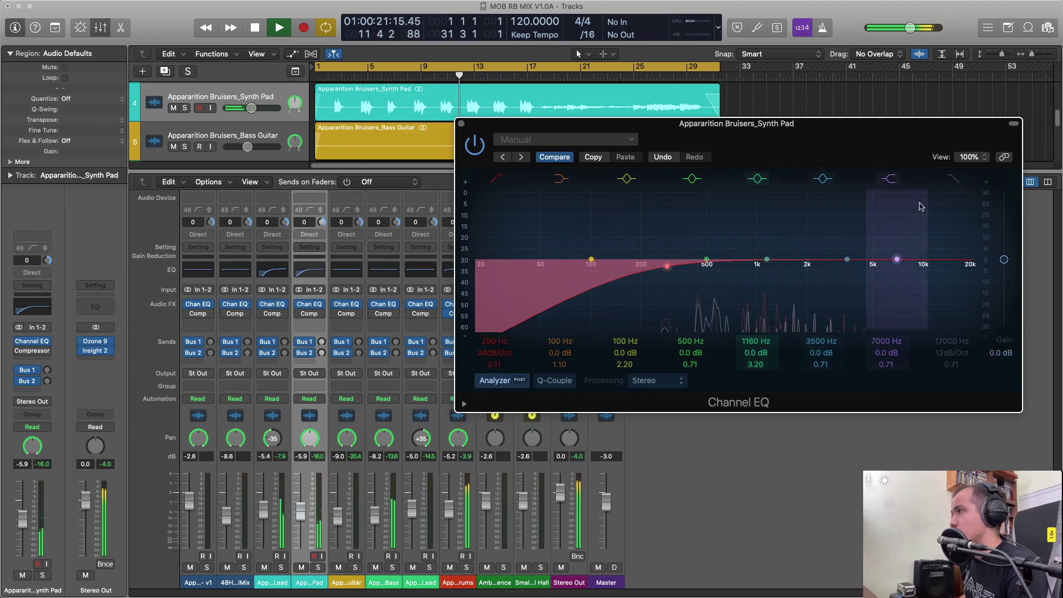
pyautogui.moveTo(897, 259); pyautogui.dragTo(836, 246)
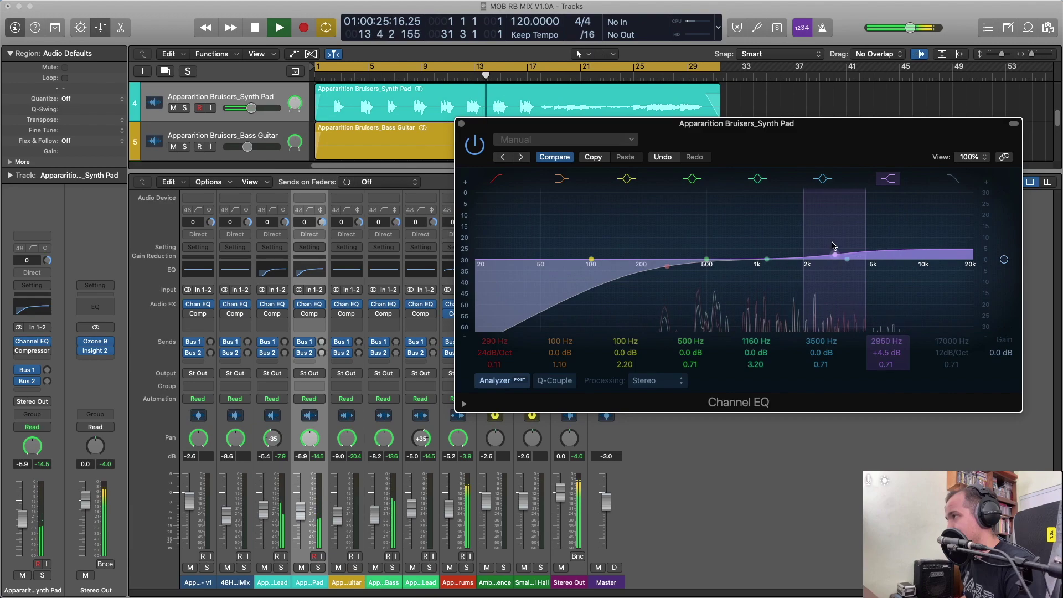
pyautogui.moveTo(766, 259)
pyautogui.mouseDown()
pyautogui.moveTo(742, 244)
pyautogui.moveTo(754, 227)
pyautogui.moveTo(767, 244)
pyautogui.moveTo(805, 223)
pyautogui.moveTo(755, 235)
pyautogui.moveTo(728, 182)
pyautogui.moveTo(757, 188)
pyautogui.moveTo(745, 210)
pyautogui.moveTo(747, 256)
pyautogui.moveTo(801, 252)
pyautogui.moveTo(762, 260)
pyautogui.mouseUp()
# Compare the Synth Pad's sound with the Channel EQ bypassed and active, and close the EQ with it active.
pyautogui.click(474, 145)
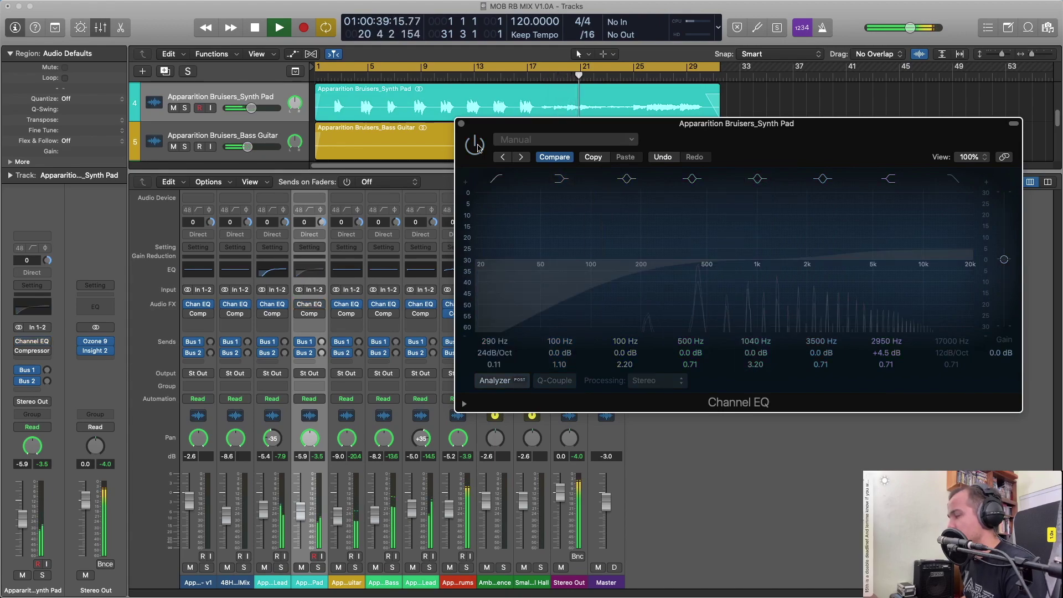
pyautogui.click(477, 147)
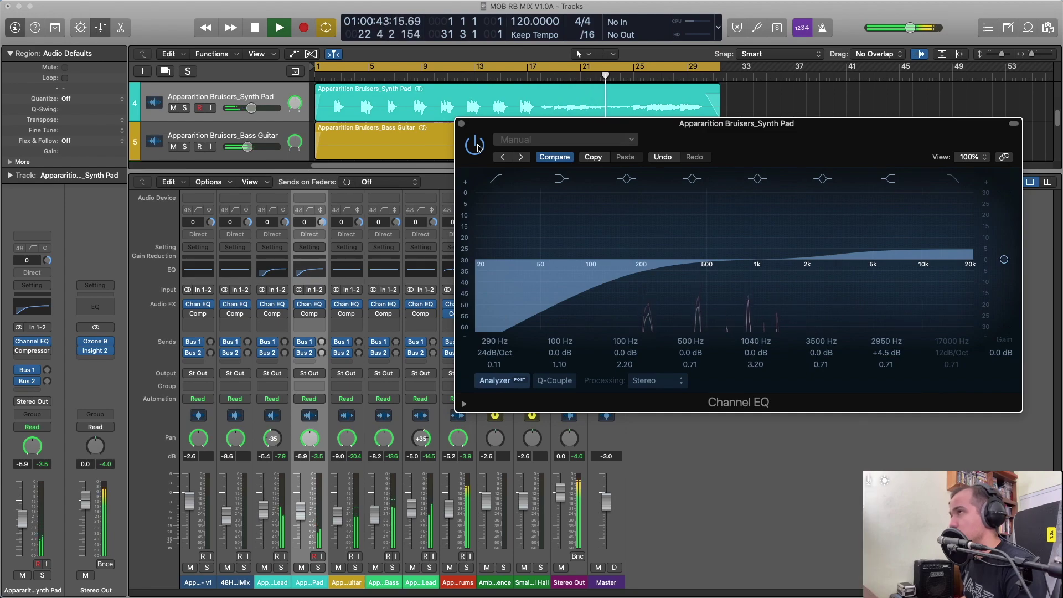
pyautogui.click(477, 147)
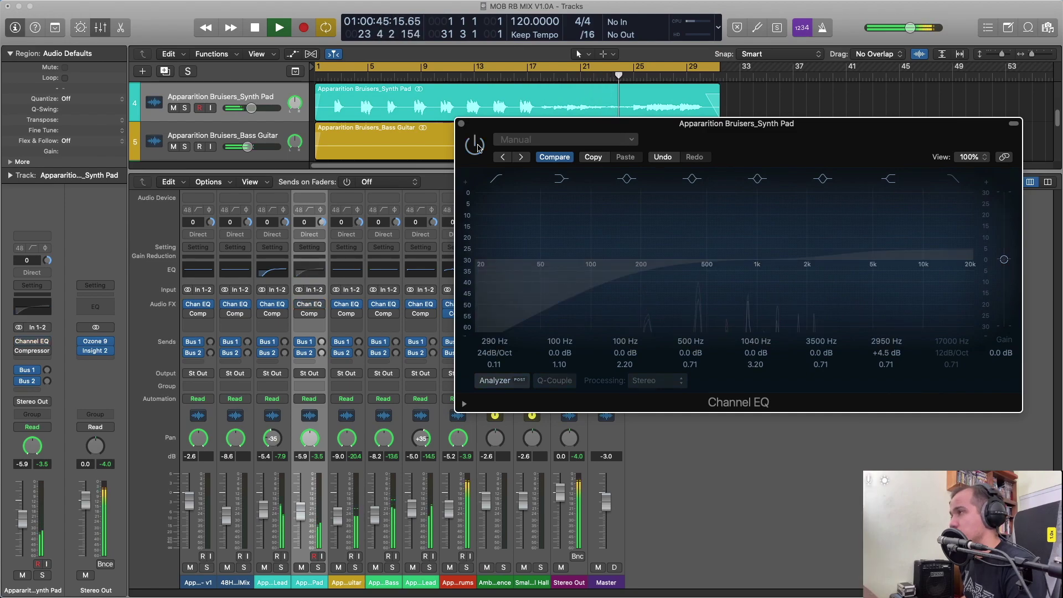
pyautogui.click(477, 148)
pyautogui.click(461, 123)
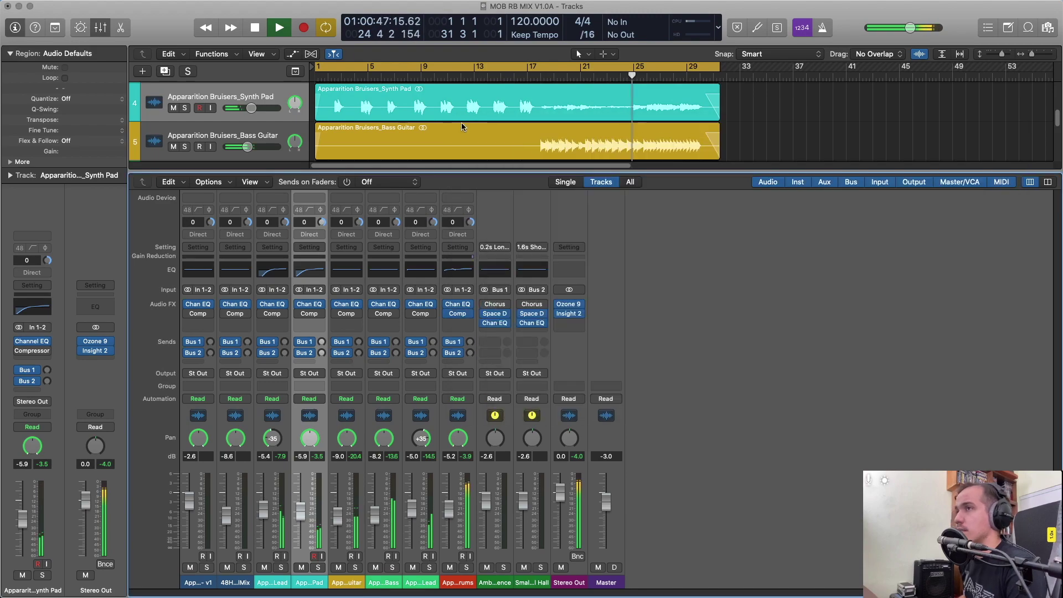
# Open the Bass Guitar's Channel EQ, switch the analyzer to Pre, turn on the 20 Hz low cut, and close the EQ.
pyautogui.click(346, 307)
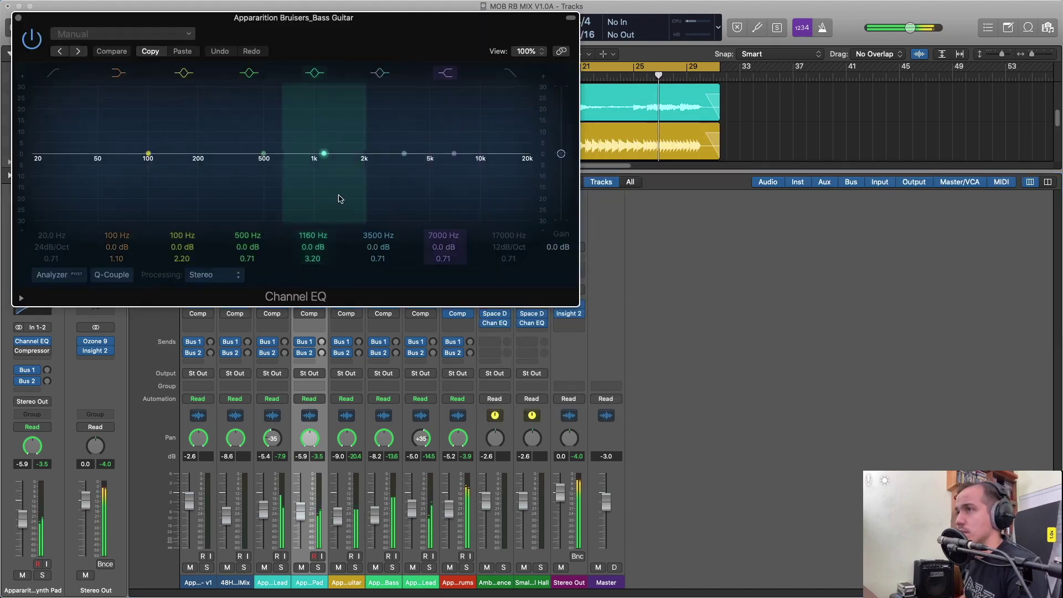
pyautogui.moveTo(334, 18); pyautogui.dragTo(636, 153)
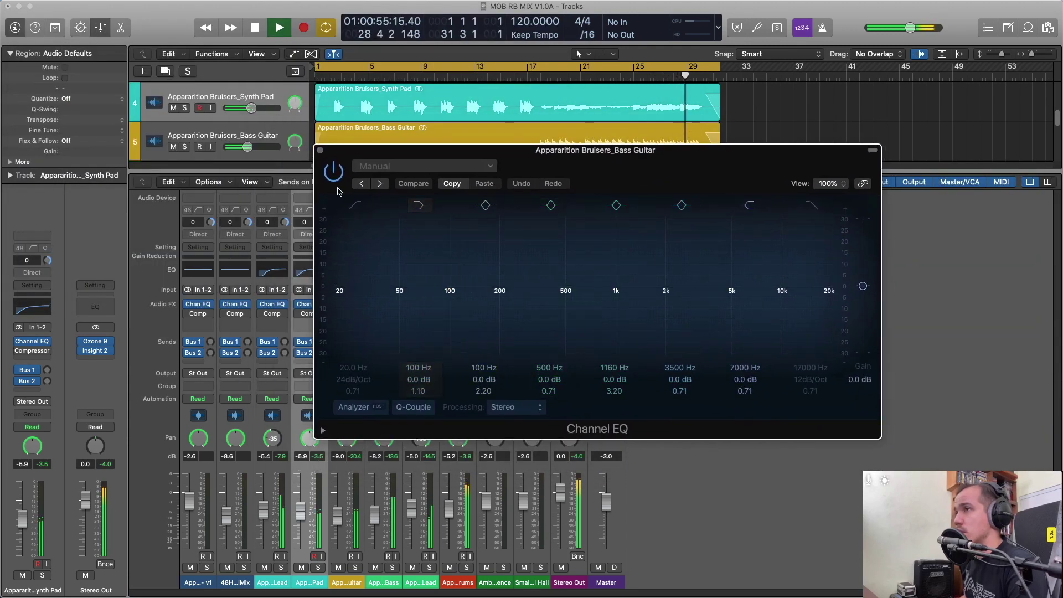
pyautogui.click(375, 409)
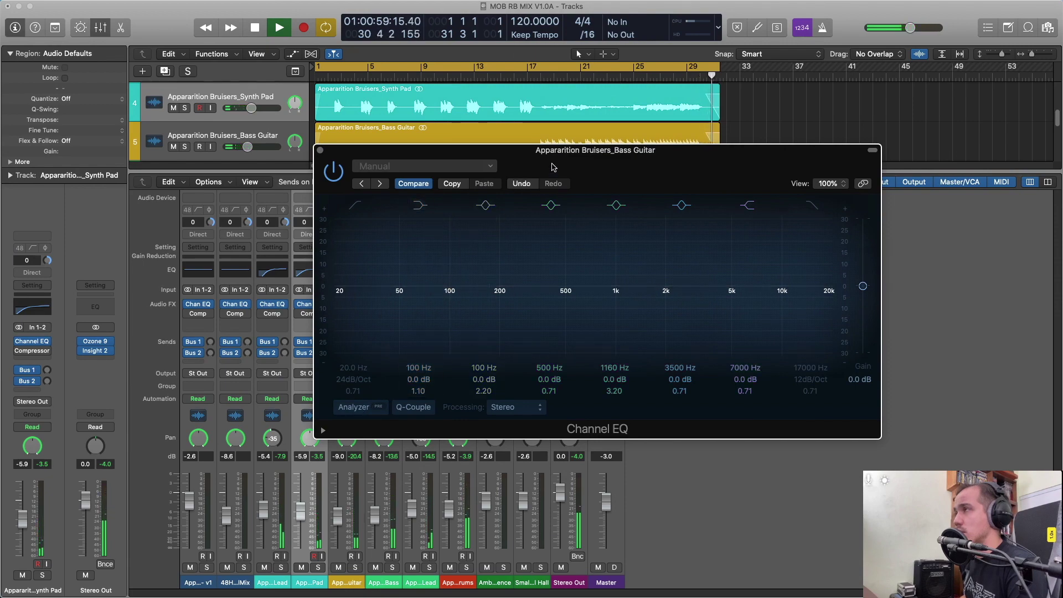
pyautogui.moveTo(553, 167)
pyautogui.mouseDown()
pyautogui.moveTo(575, 229)
pyautogui.moveTo(565, 165)
pyautogui.mouseUp()
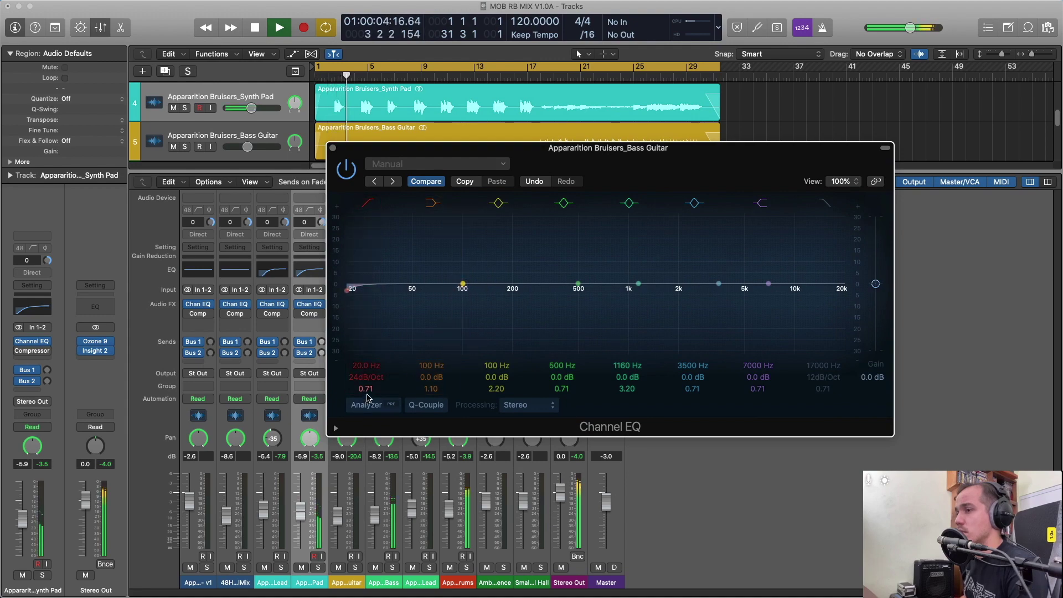
pyautogui.press('super+w')
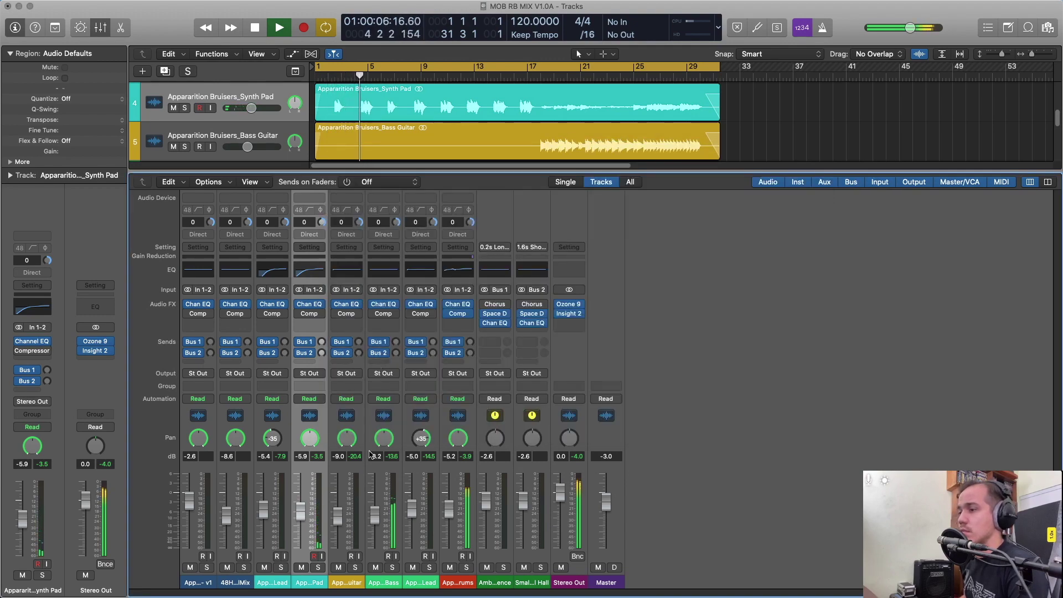
# Open the Synth Bass channel's Channel EQ, turn on the analyzer, and add a low cut at 30.5 Hz with a Q of 0.60.
pyautogui.click(371, 413)
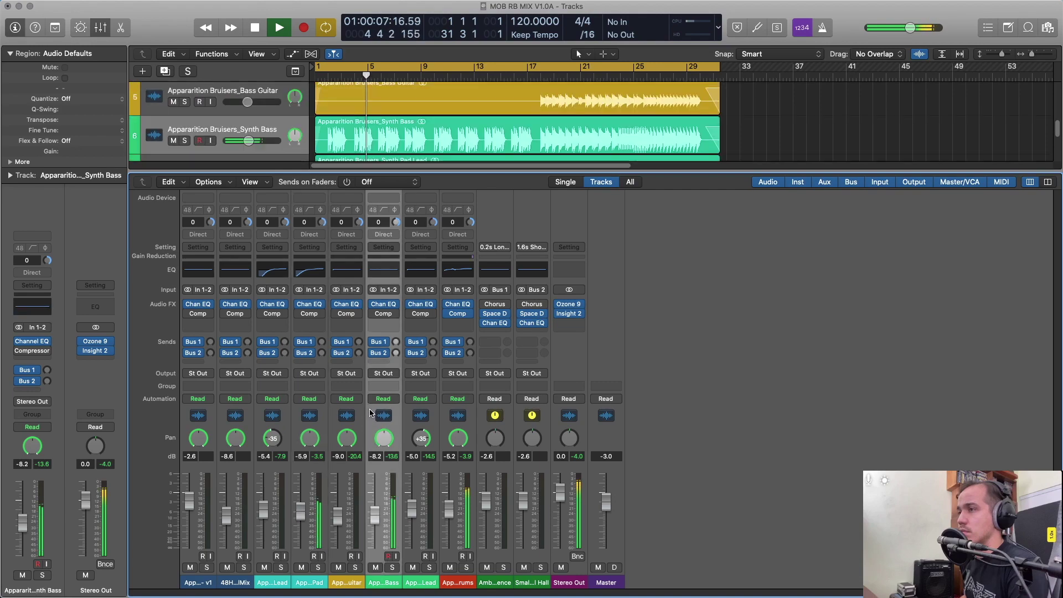
pyautogui.click(383, 306)
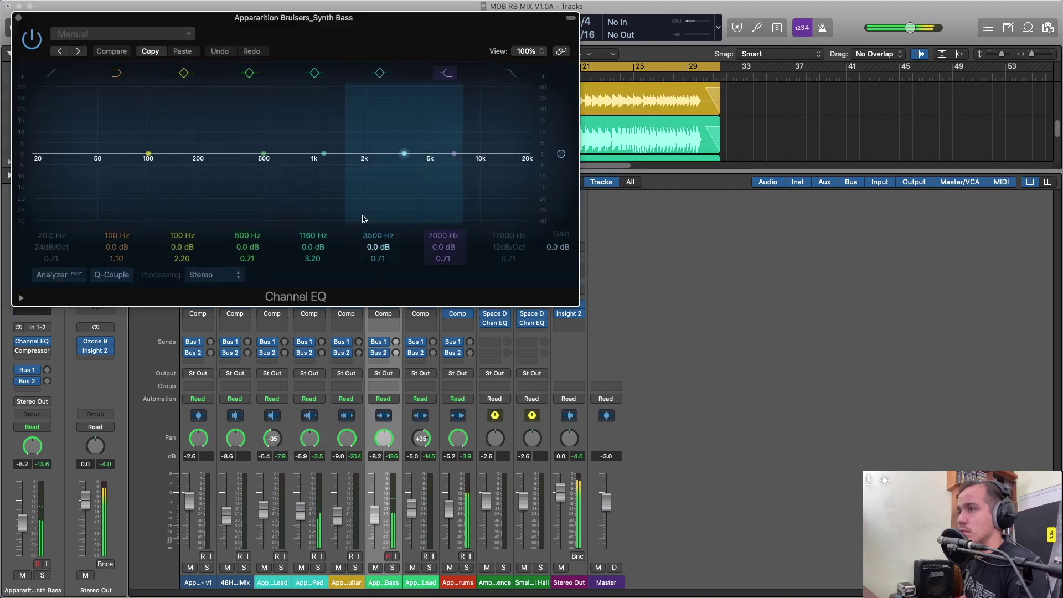
pyautogui.click(51, 275)
pyautogui.moveTo(202, 32); pyautogui.dragTo(478, 144)
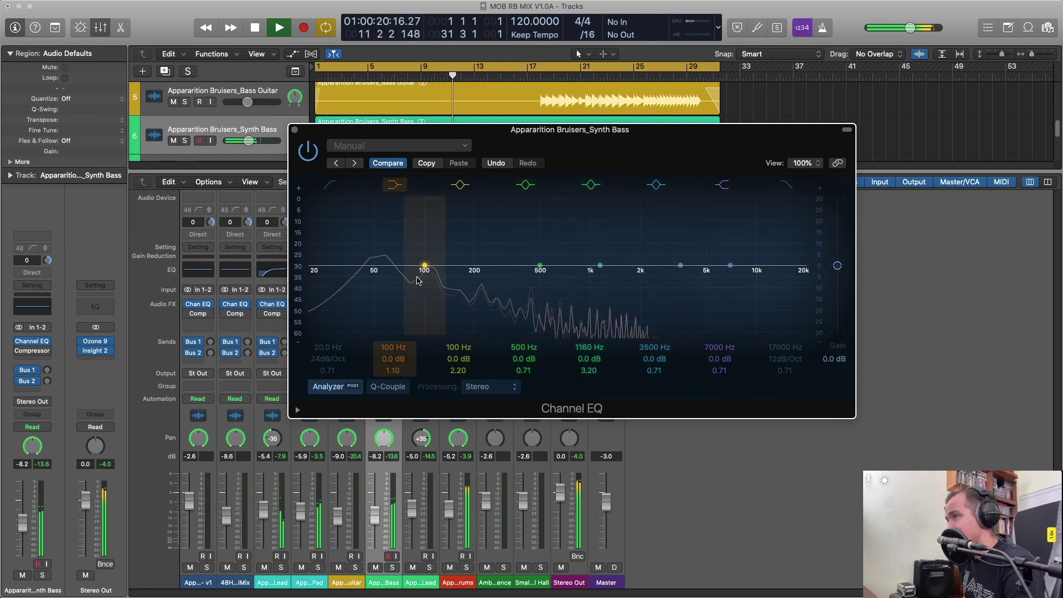
pyautogui.click(331, 271)
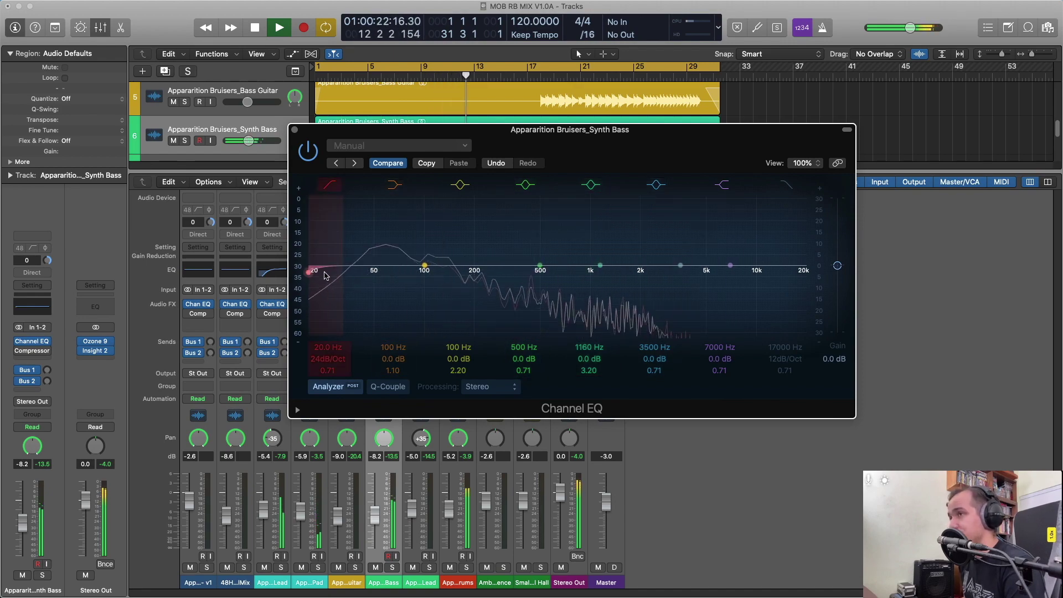
pyautogui.moveTo(314, 274); pyautogui.dragTo(336, 273)
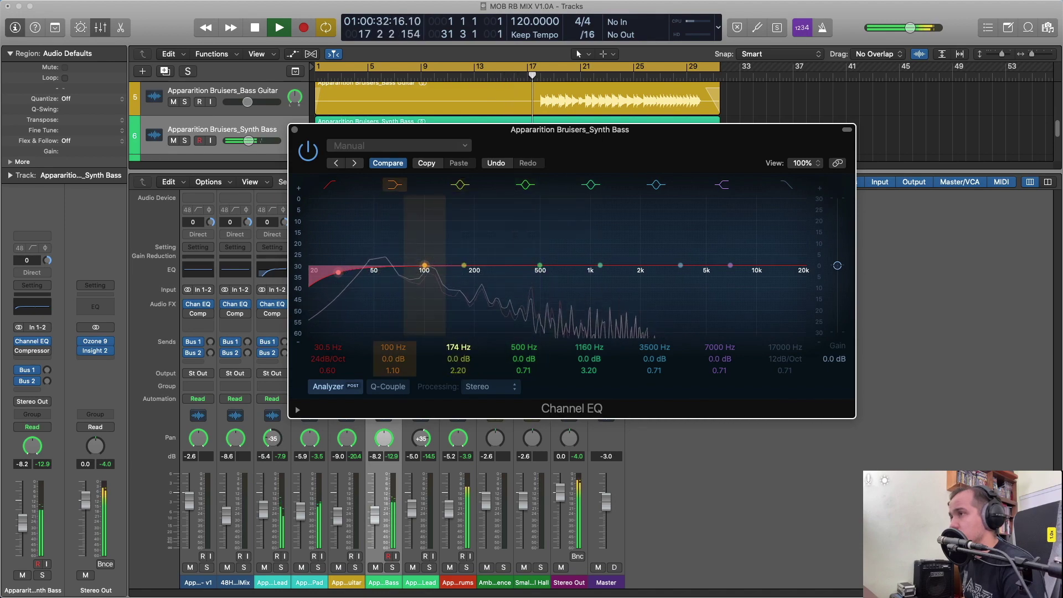
# Boost the Synth Bass EQ's 174 Hz band to +24.0 dB with a Q of 7.80, moving it to 290 Hz to find resonances.
pyautogui.moveTo(473, 265); pyautogui.dragTo(513, 211)
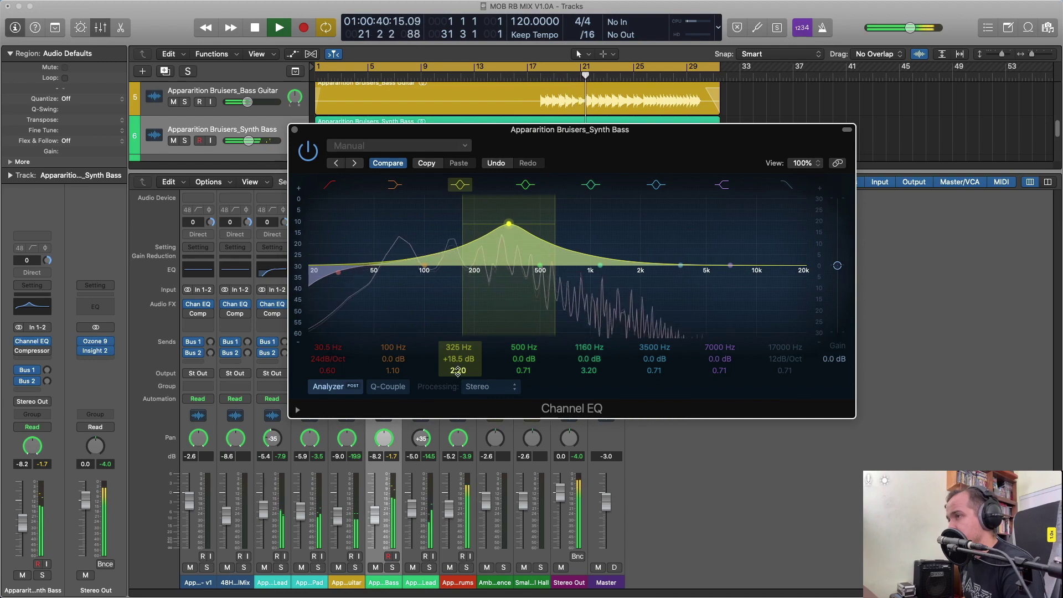
pyautogui.moveTo(457, 371); pyautogui.dragTo(457, 343)
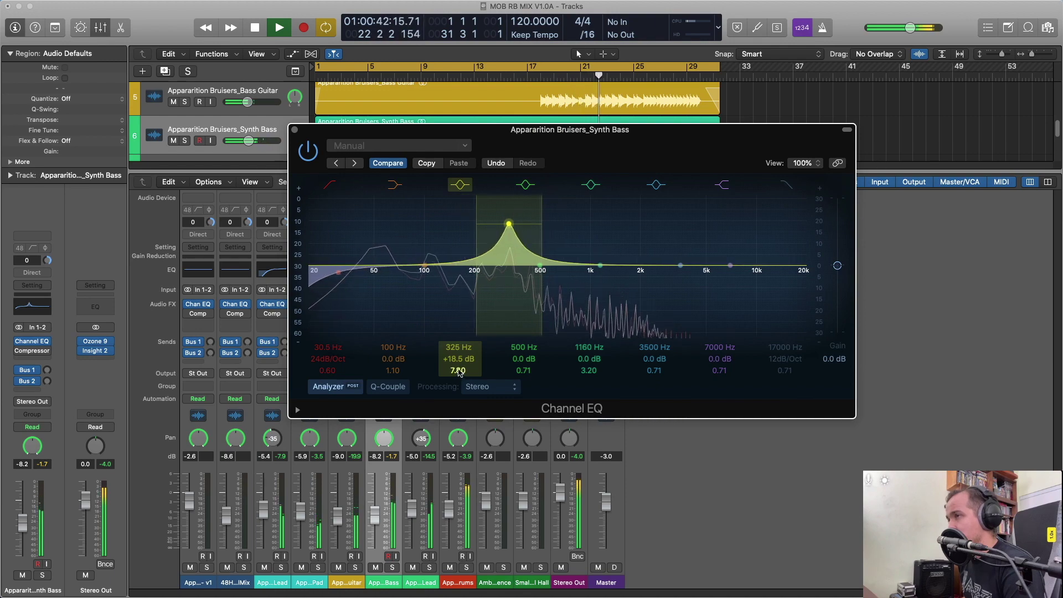
pyautogui.press('space')
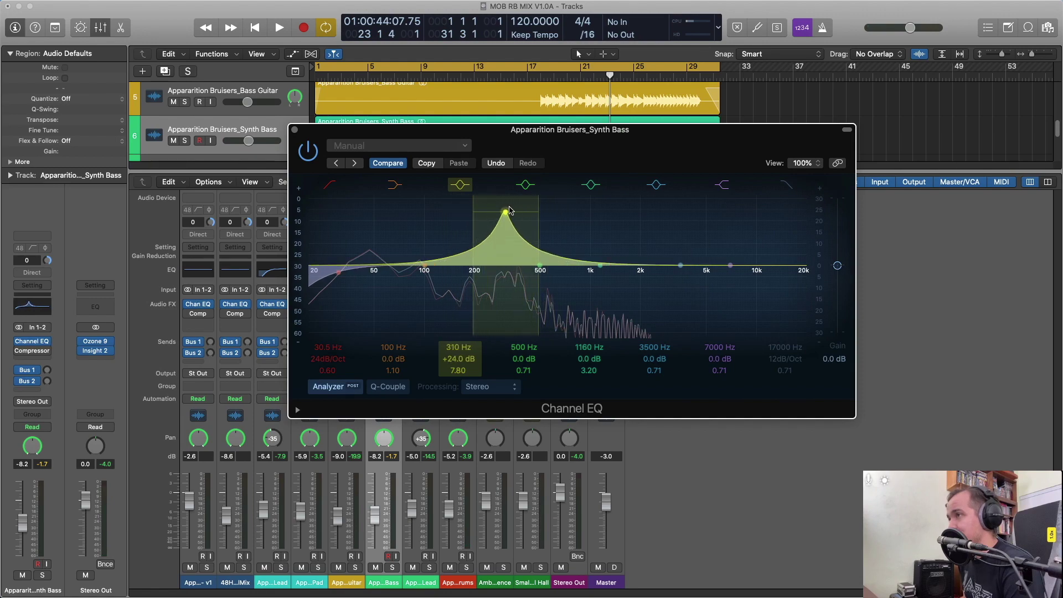
pyautogui.moveTo(506, 212); pyautogui.dragTo(475, 206)
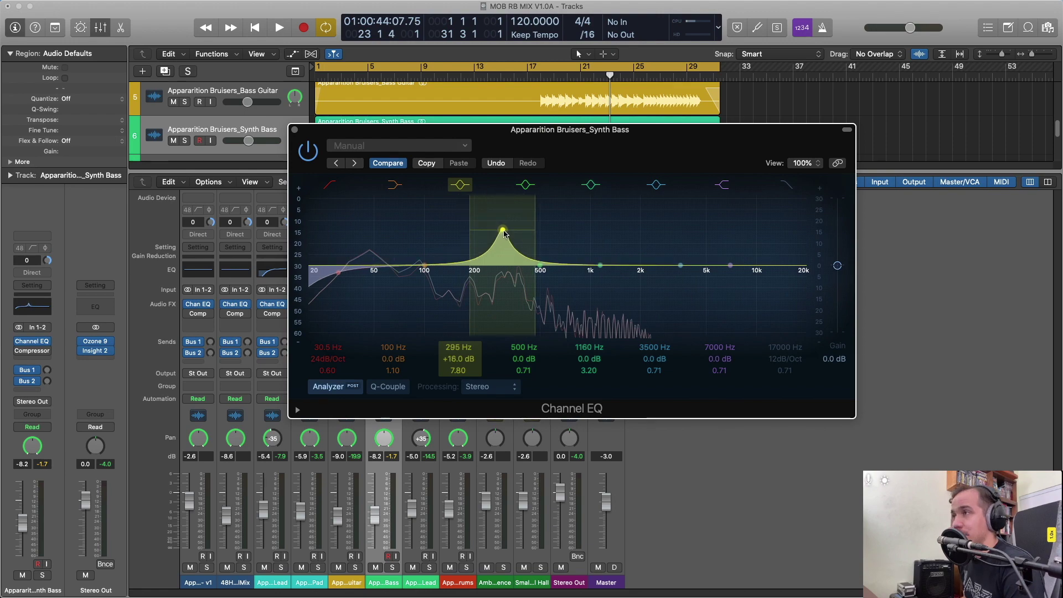
pyautogui.moveTo(500, 197); pyautogui.dragTo(494, 201)
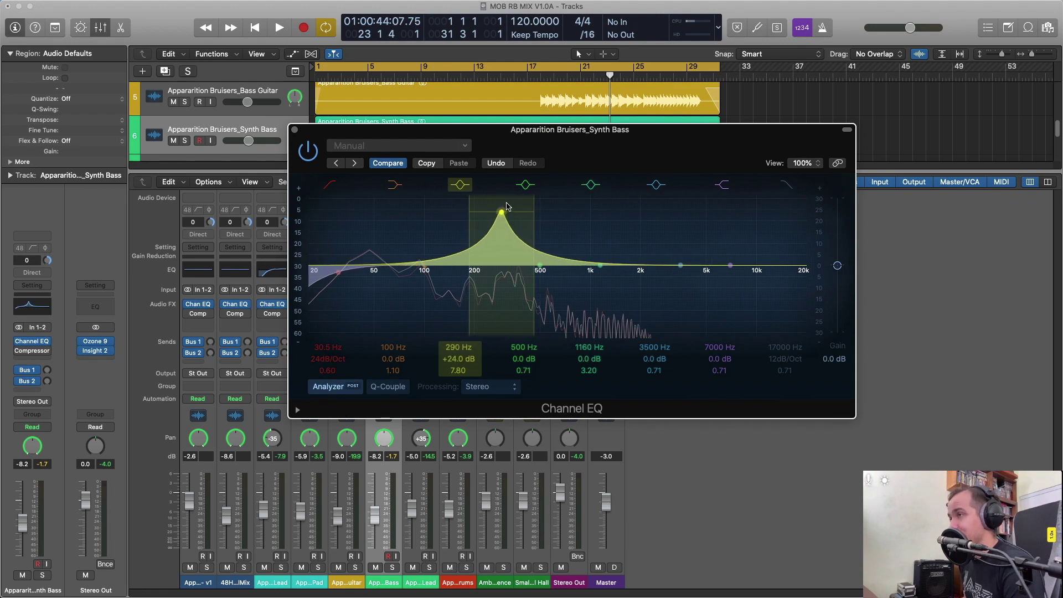
pyautogui.press('space')
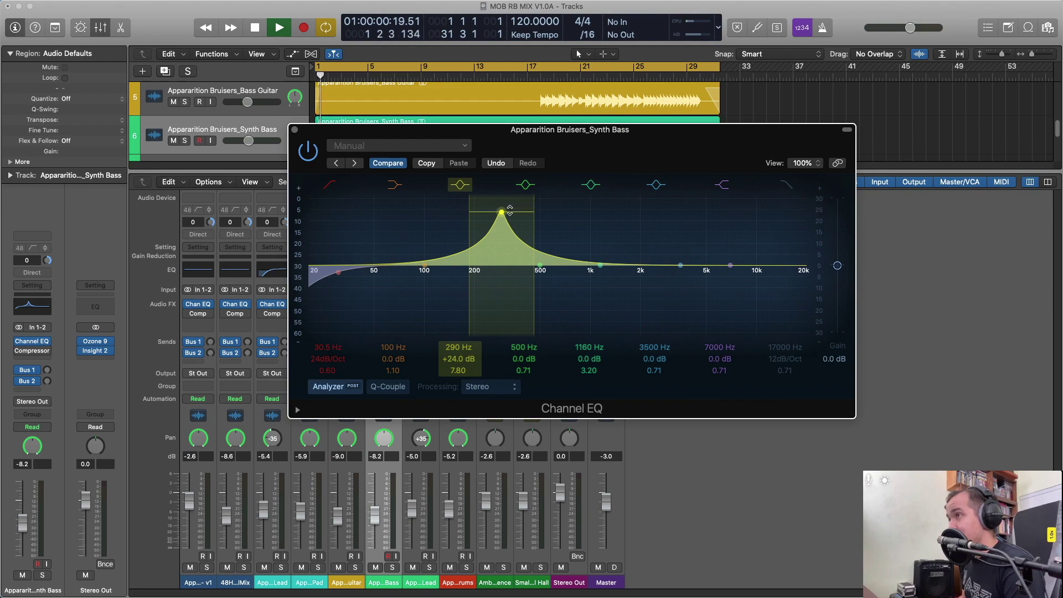
# Sweep the boosted Synth Bass band during playback, set it to -5.0 dB at 270 Hz with a Q of 3.20, and compare against bypass.
pyautogui.moveTo(491, 269)
pyautogui.mouseDown()
pyautogui.moveTo(472, 251)
pyautogui.moveTo(493, 262)
pyautogui.mouseUp()
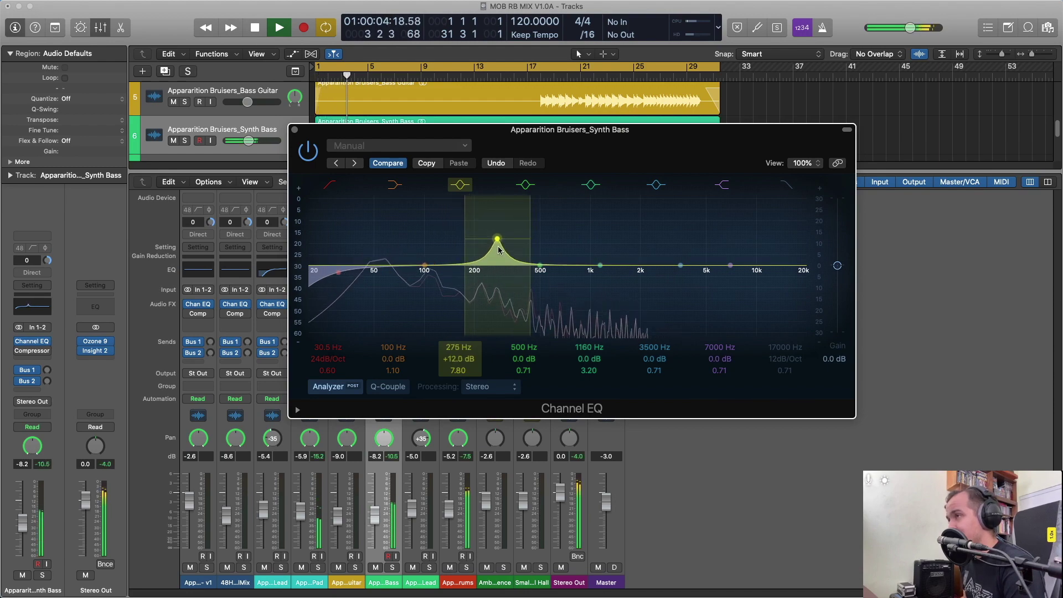
pyautogui.moveTo(471, 209); pyautogui.dragTo(490, 213)
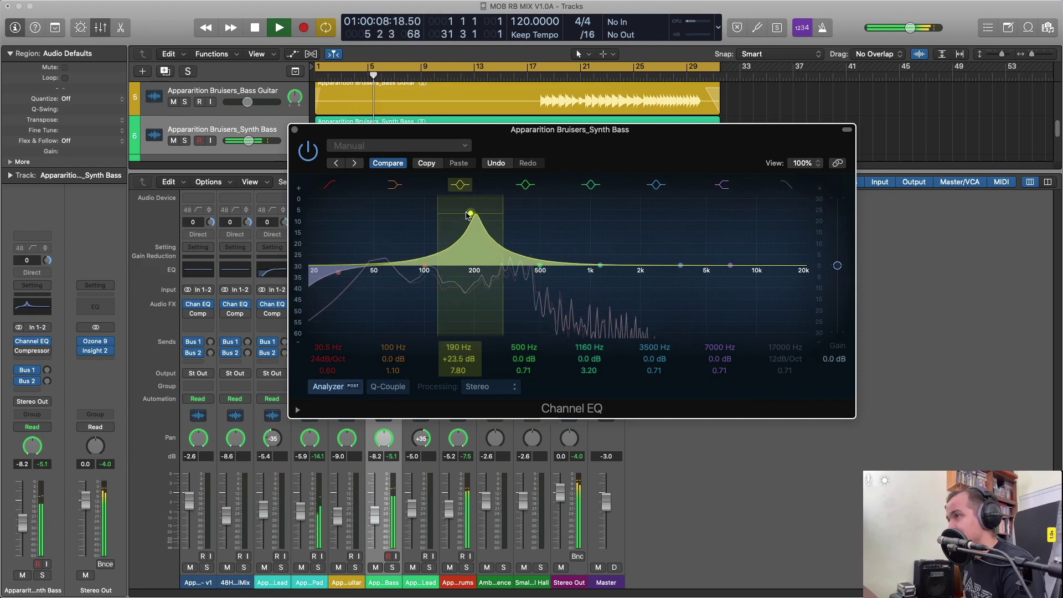
pyautogui.moveTo(467, 216); pyautogui.dragTo(498, 266)
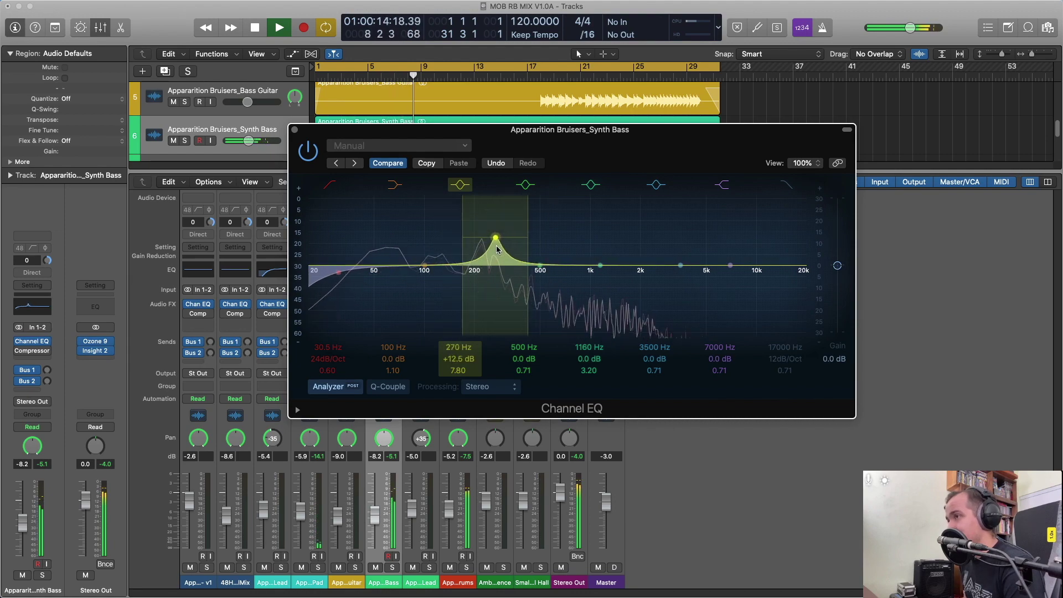
pyautogui.moveTo(498, 254); pyautogui.dragTo(491, 233)
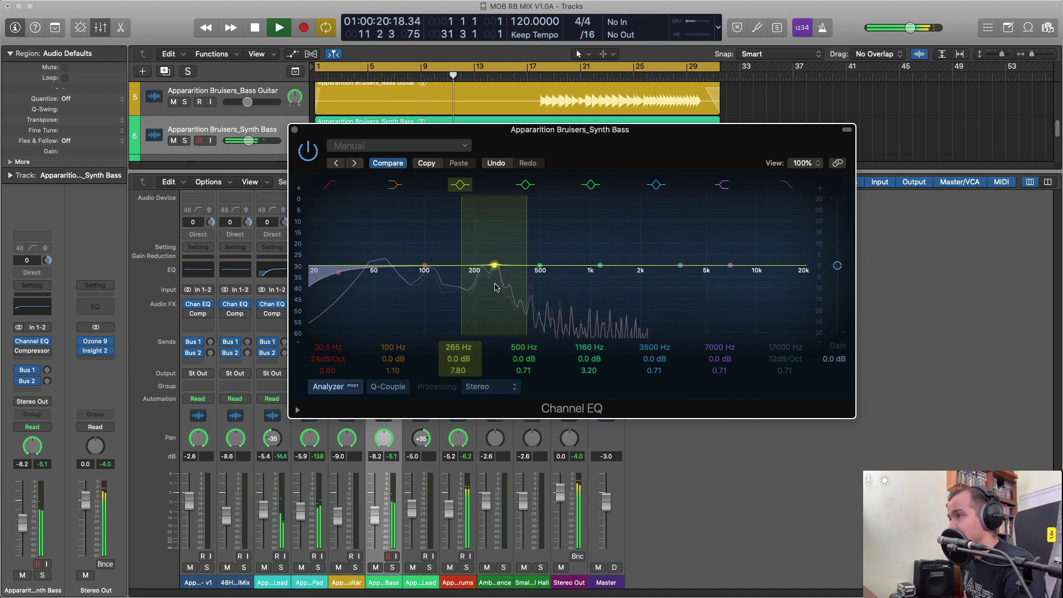
pyautogui.moveTo(495, 307); pyautogui.dragTo(494, 312)
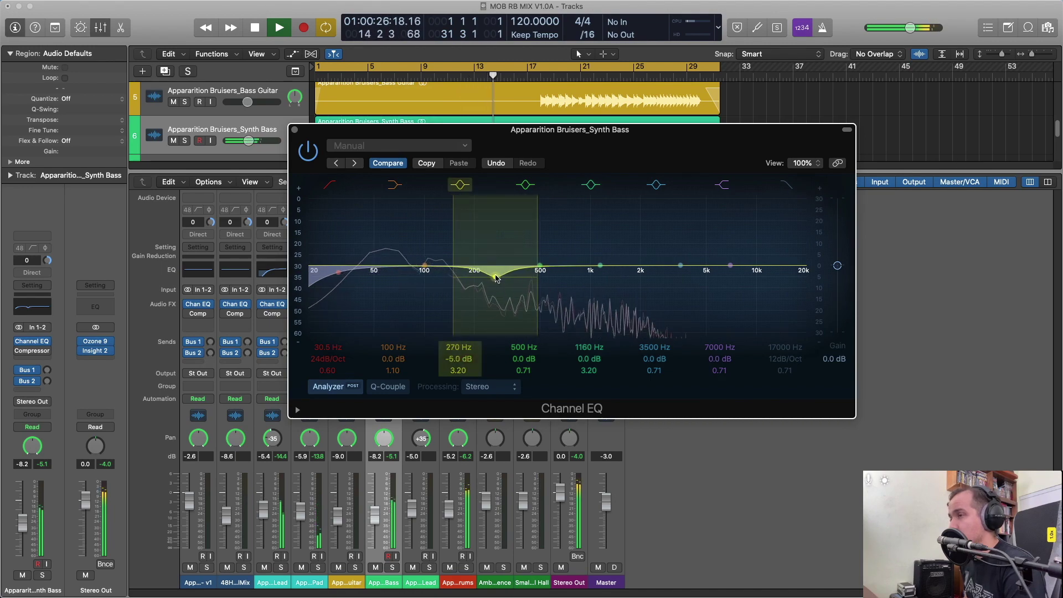
pyautogui.click(306, 150)
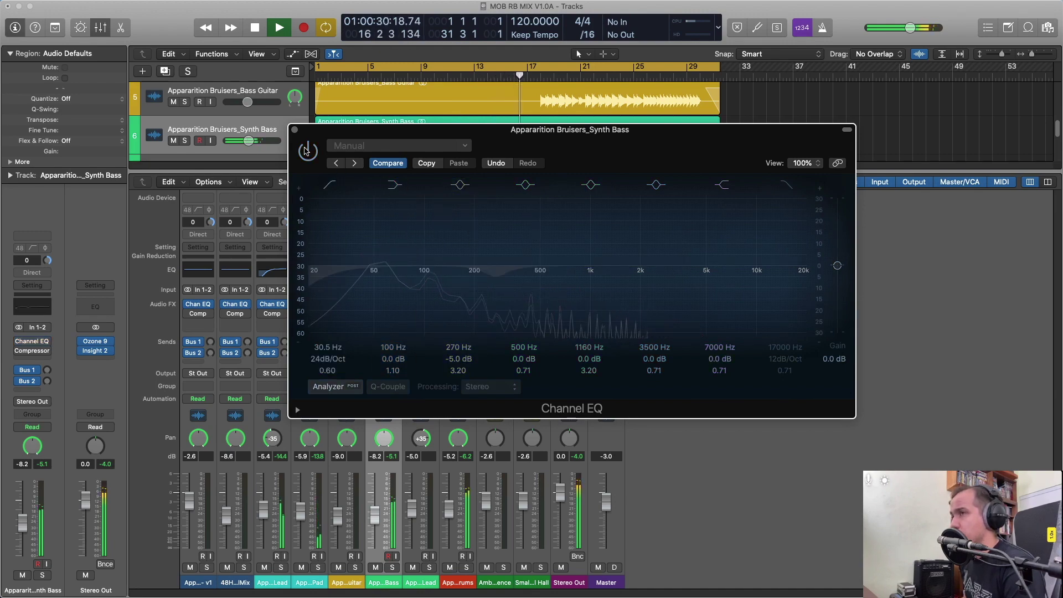
pyautogui.click(306, 151)
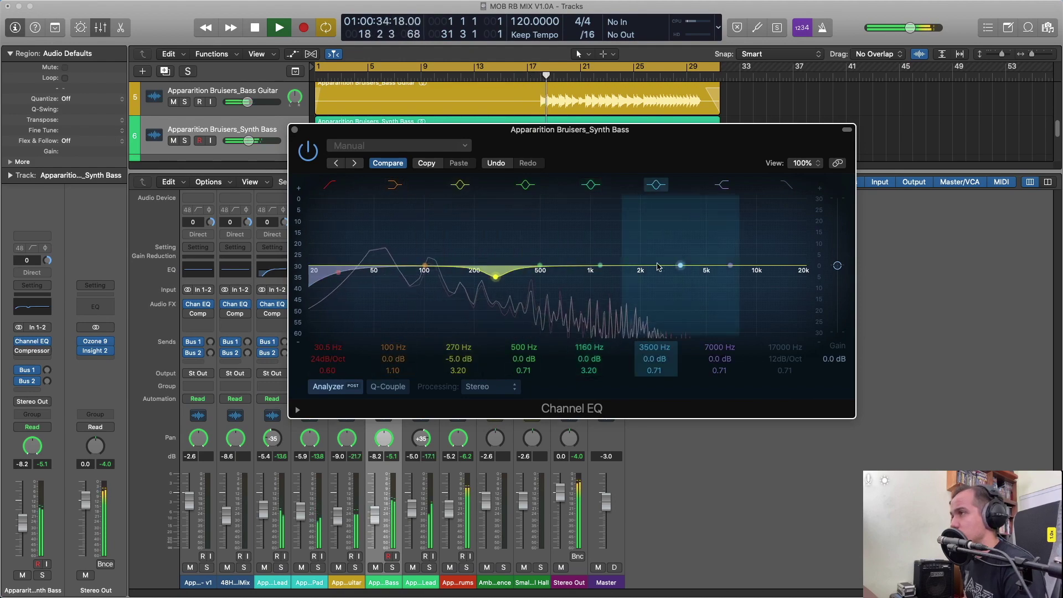
# Move the Synth Bass EQ's 1160 Hz band to 2000 Hz with a gain of +4.5 dB and a Q of 1.40.
pyautogui.moveTo(594, 266); pyautogui.dragTo(621, 253)
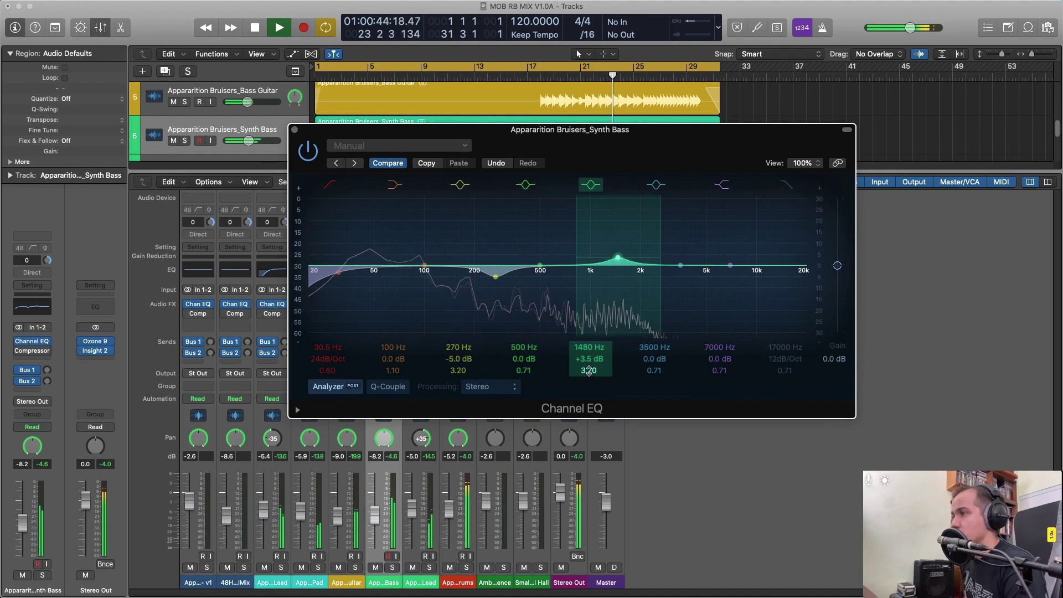
pyautogui.moveTo(589, 370); pyautogui.dragTo(597, 367)
pyautogui.moveTo(618, 258); pyautogui.dragTo(642, 259)
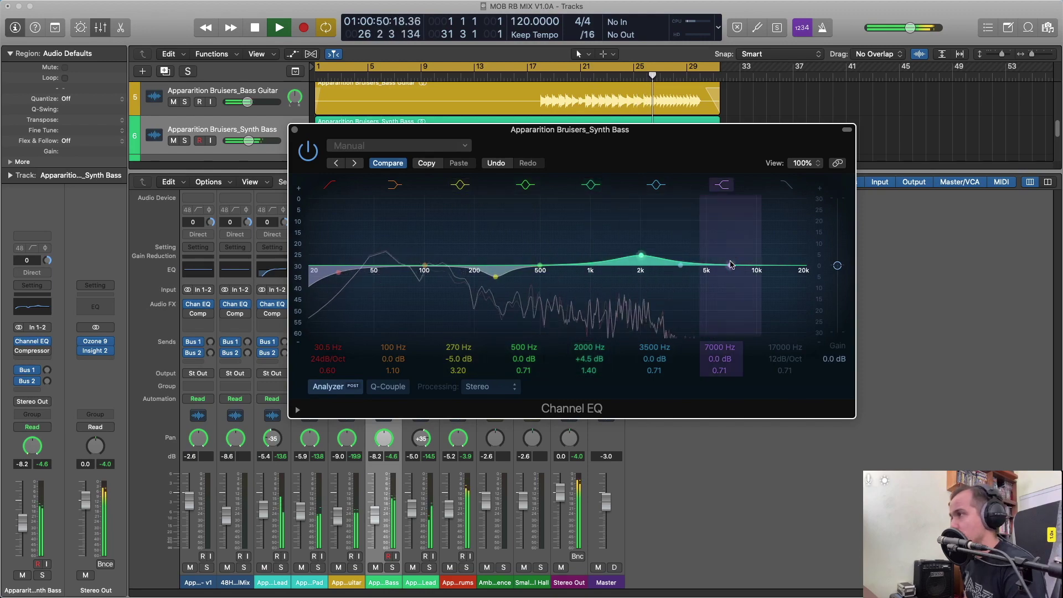
# Compare the Synth Bass with its Channel EQ bypassed and active, and close the EQ with it active.
pyautogui.click(309, 155)
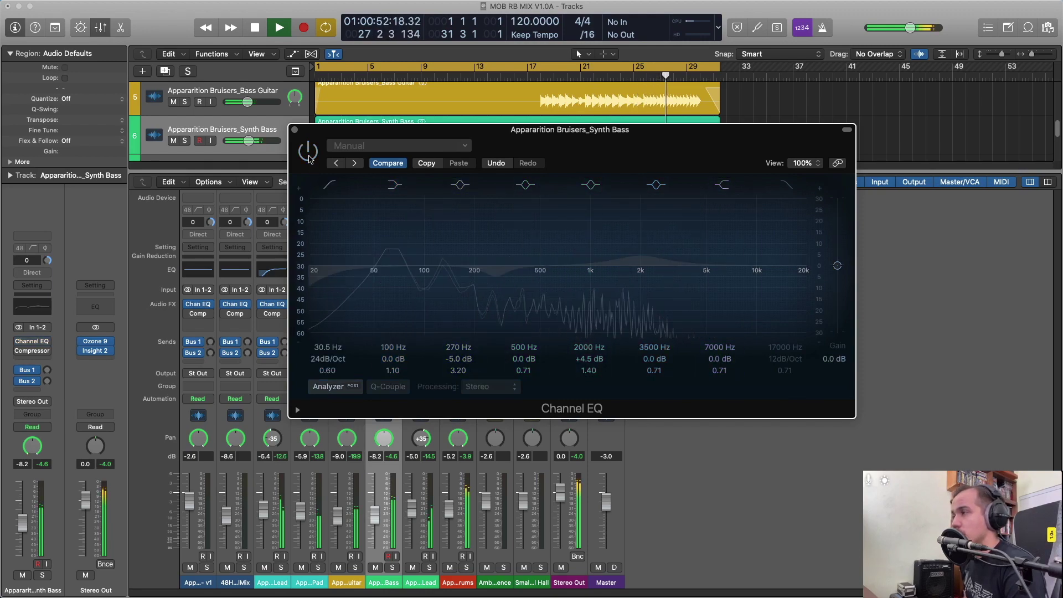
pyautogui.click(308, 155)
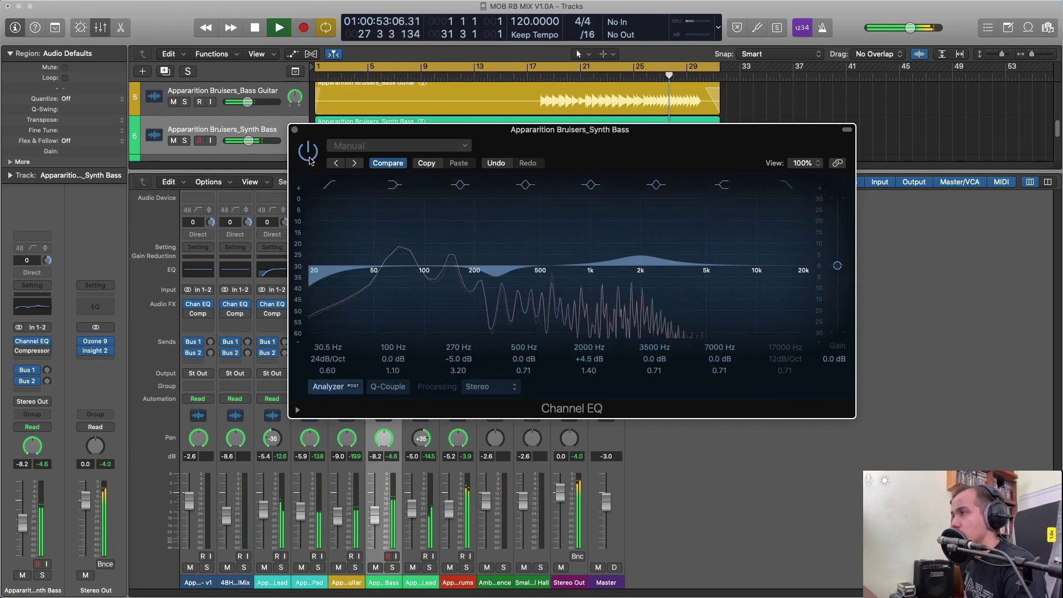
pyautogui.click(294, 130)
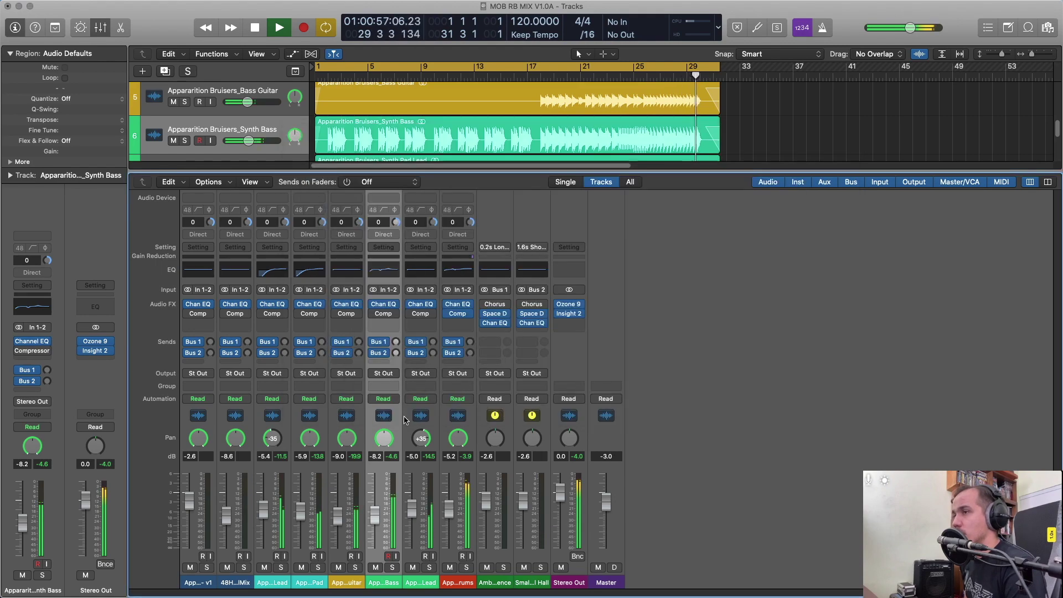
# Open the Bass Guitar's Channel EQ, move its window clear of the channel strips, and play from about bar 18.
pyautogui.click(346, 304)
pyautogui.moveTo(423, 148); pyautogui.dragTo(607, 210)
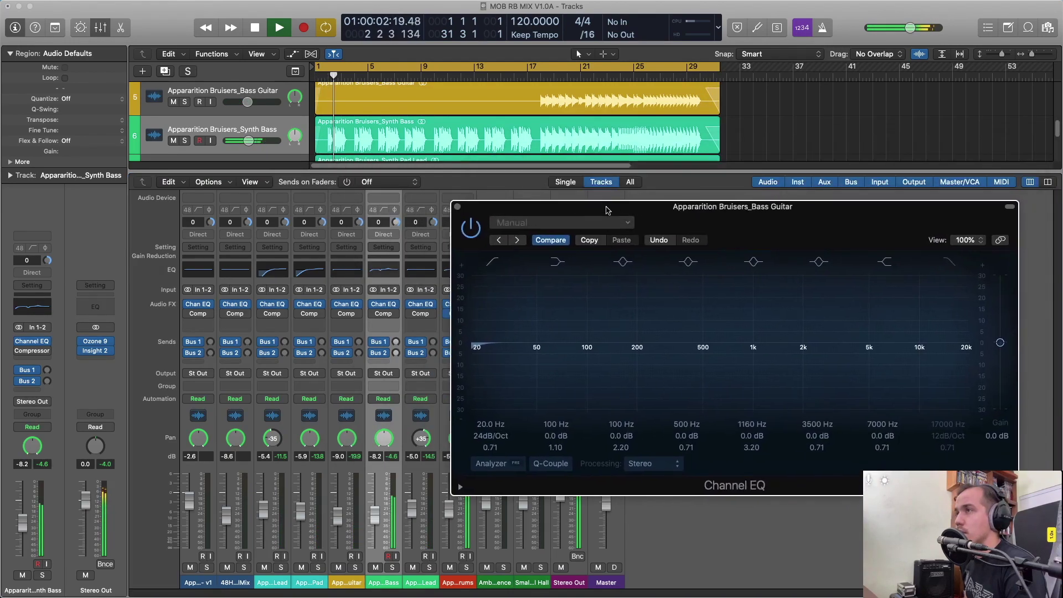
pyautogui.click(535, 78)
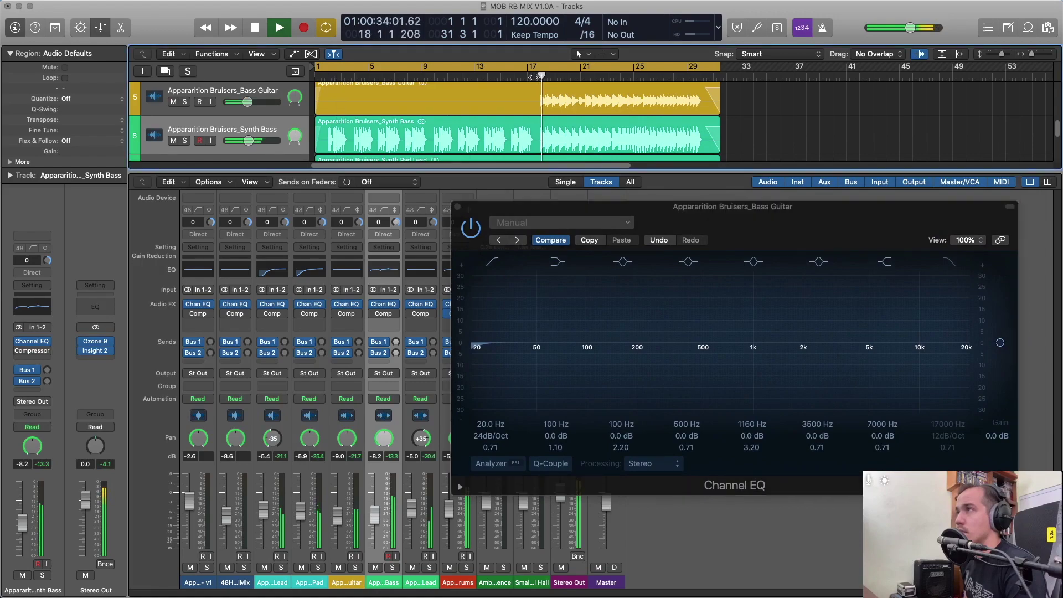
pyautogui.click(350, 307)
pyautogui.click(348, 306)
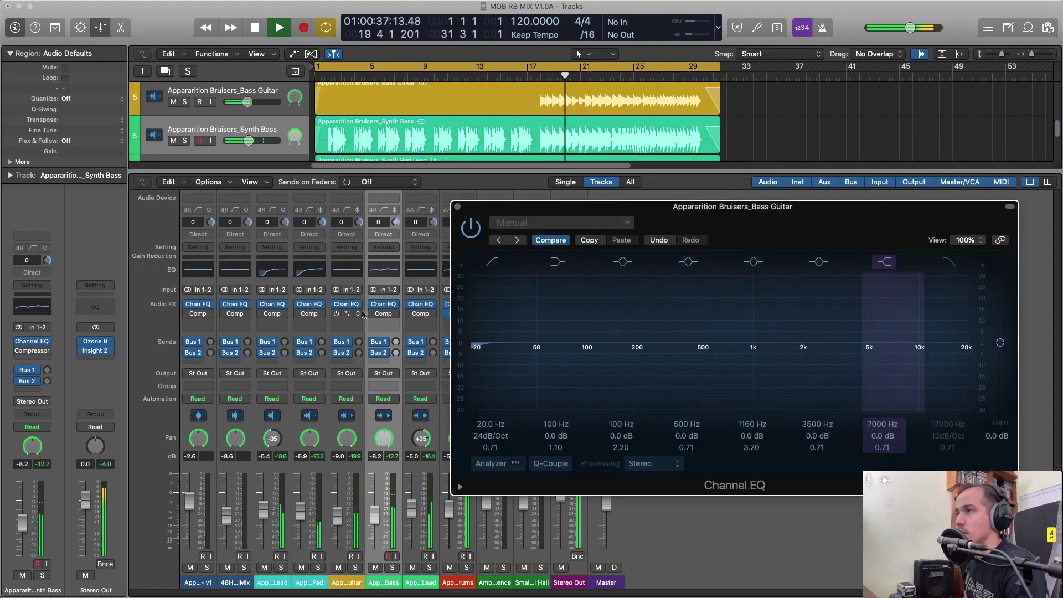
# Turn on the Bass Guitar EQ's analyzer and set the low cut to 56 Hz with a Q of 0.46.
pyautogui.click(491, 463)
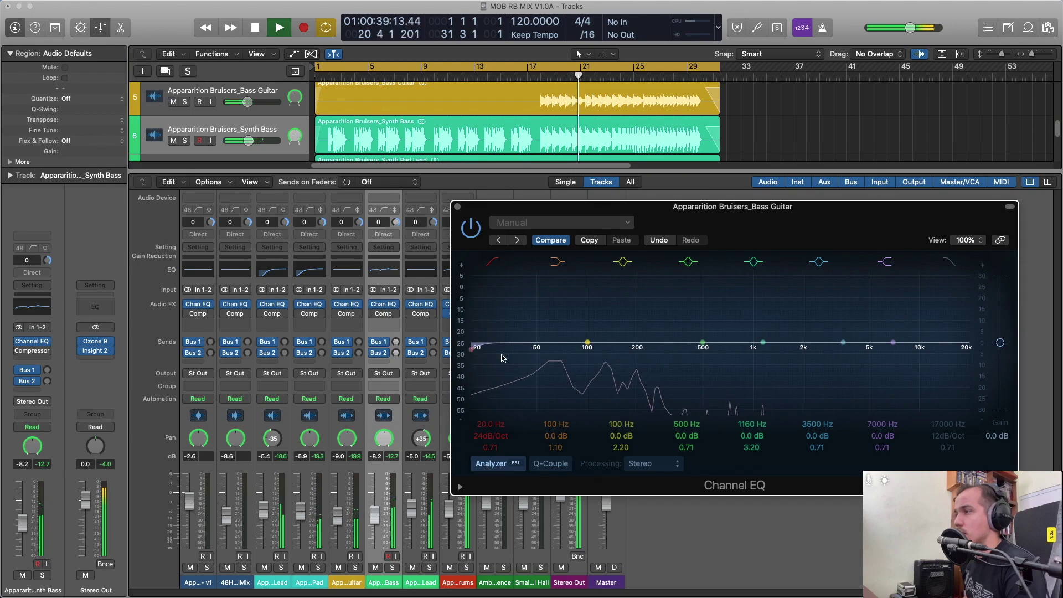
pyautogui.moveTo(471, 349); pyautogui.dragTo(503, 356)
pyautogui.moveTo(551, 363); pyautogui.dragTo(553, 362)
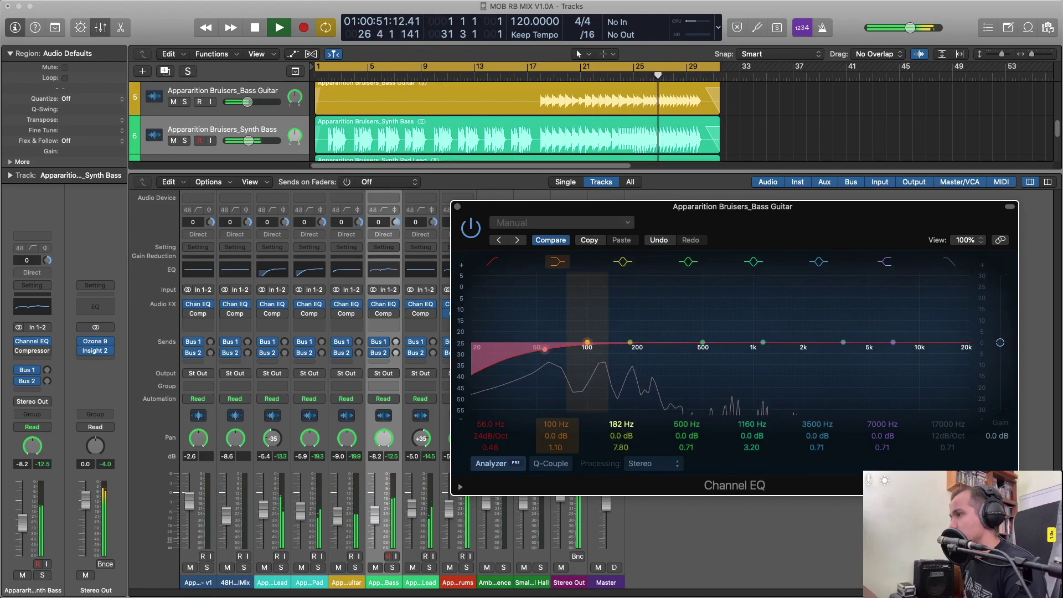
# Sweep a boosted band on the soloed Bass Guitar, cut it to -8.5 dB at 260 Hz with Q 3.80, set the low cut to 50 Hz, and unsolo.
pyautogui.moveTo(659, 342); pyautogui.dragTo(636, 254)
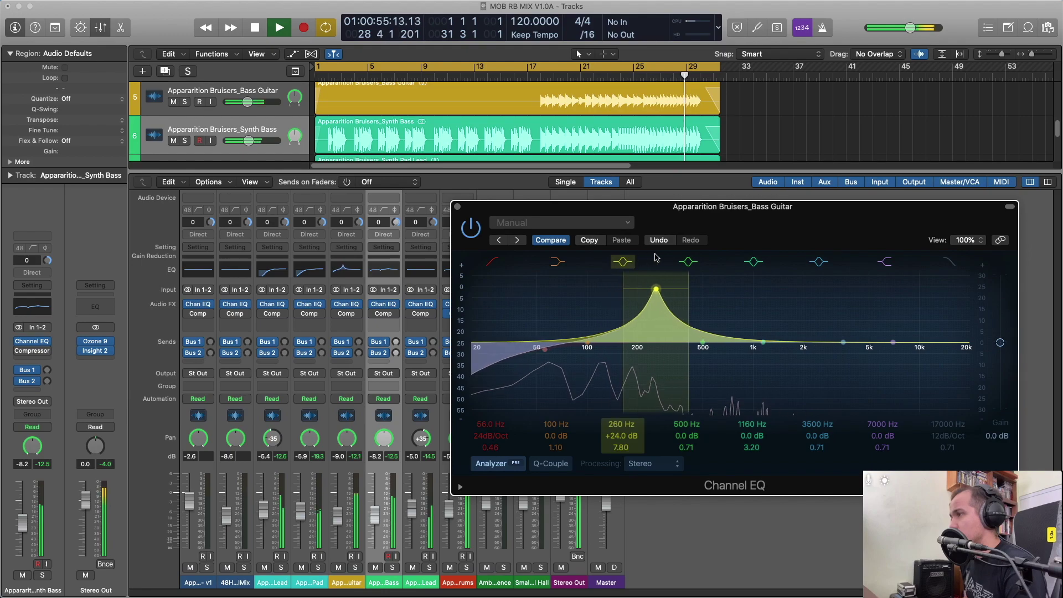
pyautogui.press('space')
pyautogui.click(541, 75)
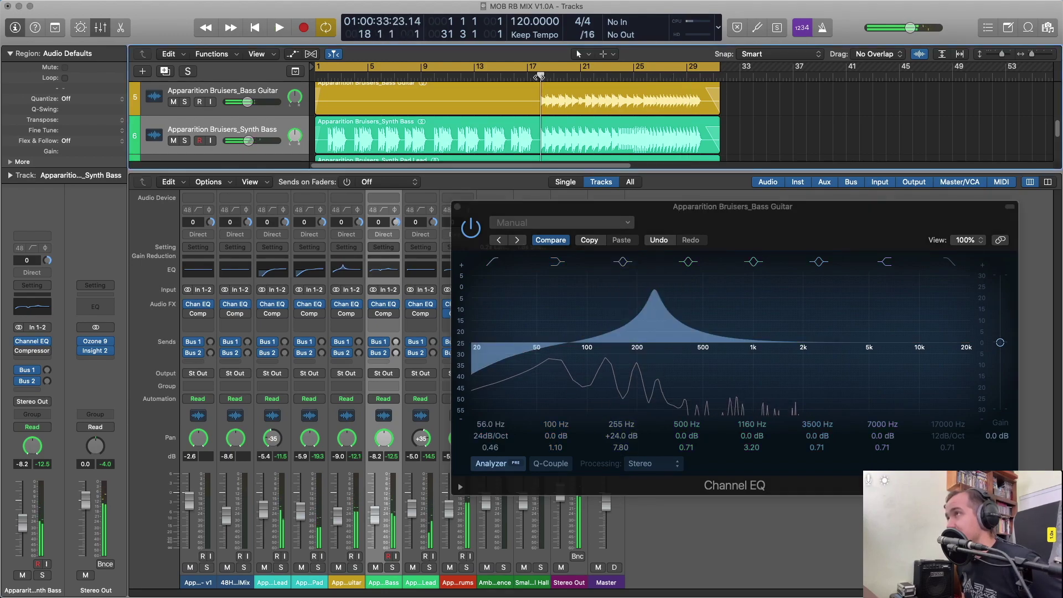
pyautogui.click(537, 98)
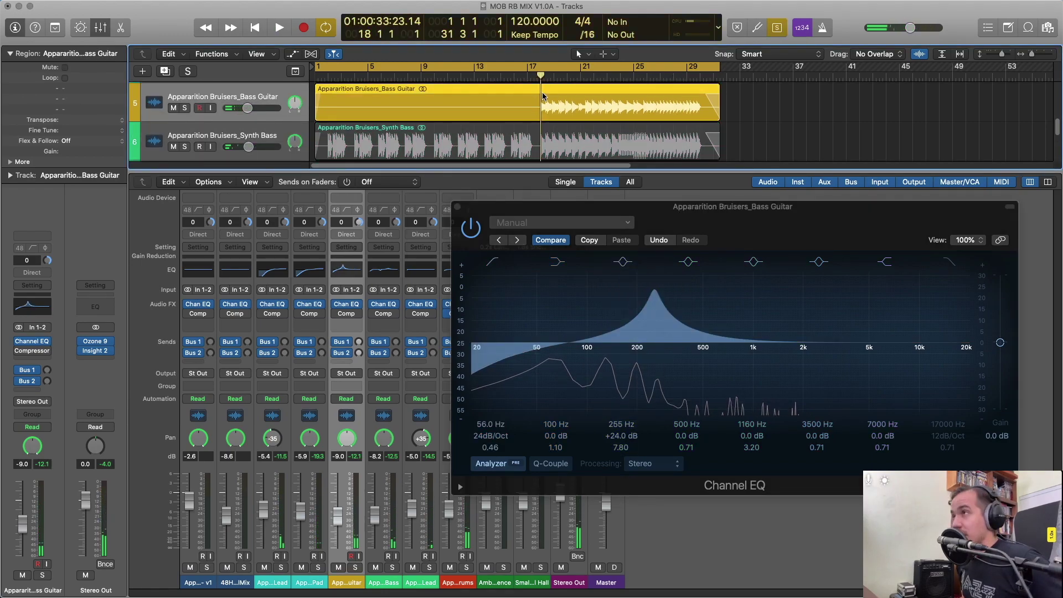
pyautogui.press('space')
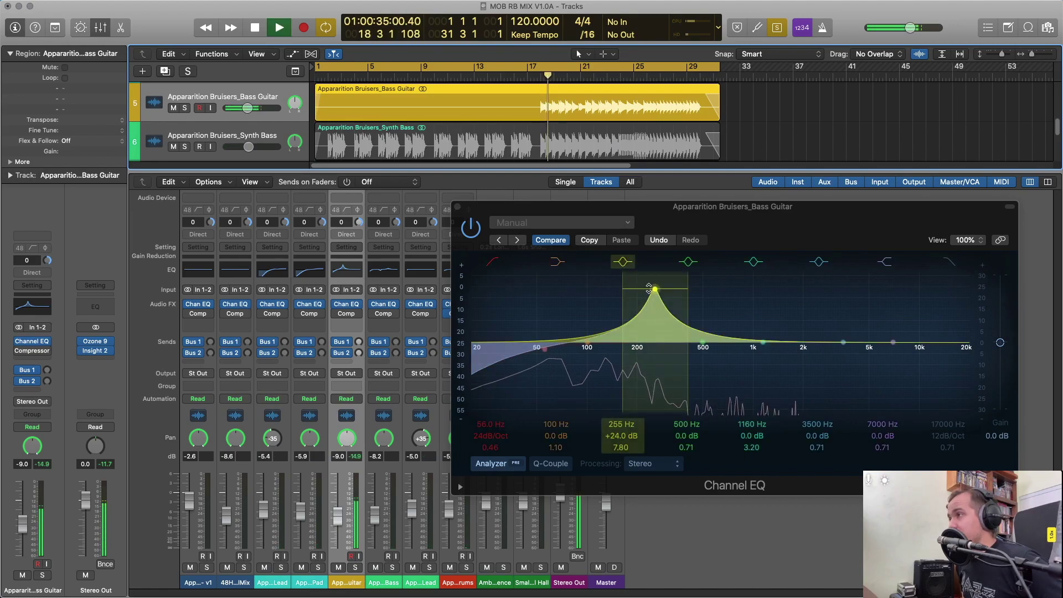
pyautogui.moveTo(656, 281); pyautogui.dragTo(656, 382)
pyautogui.hotkey('ctrl', 's')
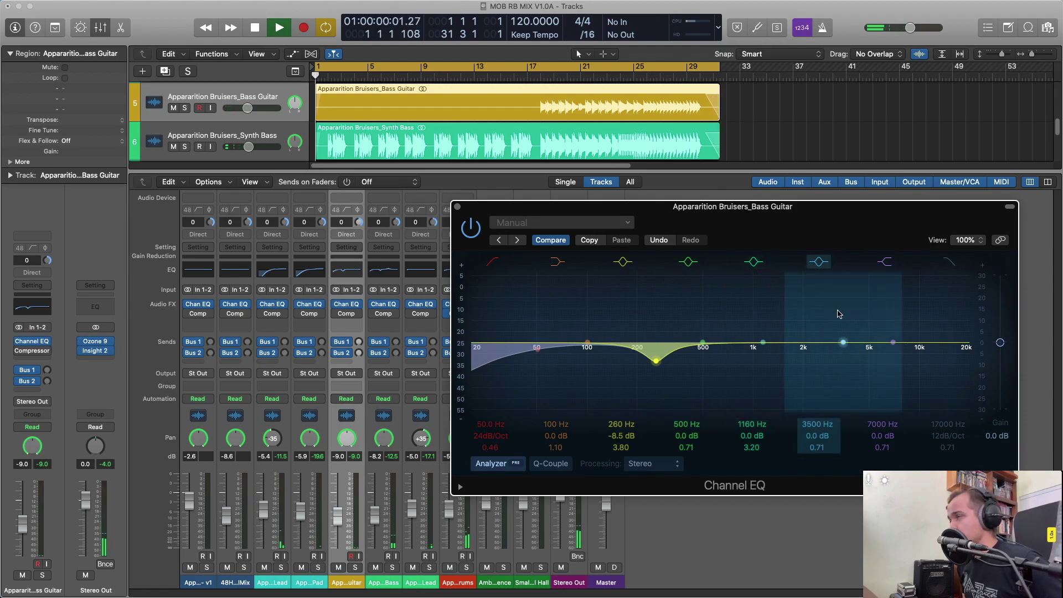
# Playing from about bar 18, move the Bass Guitar's 1160 Hz band to 1100 Hz at 0.0 dB and turn off the high shelf.
pyautogui.click(533, 78)
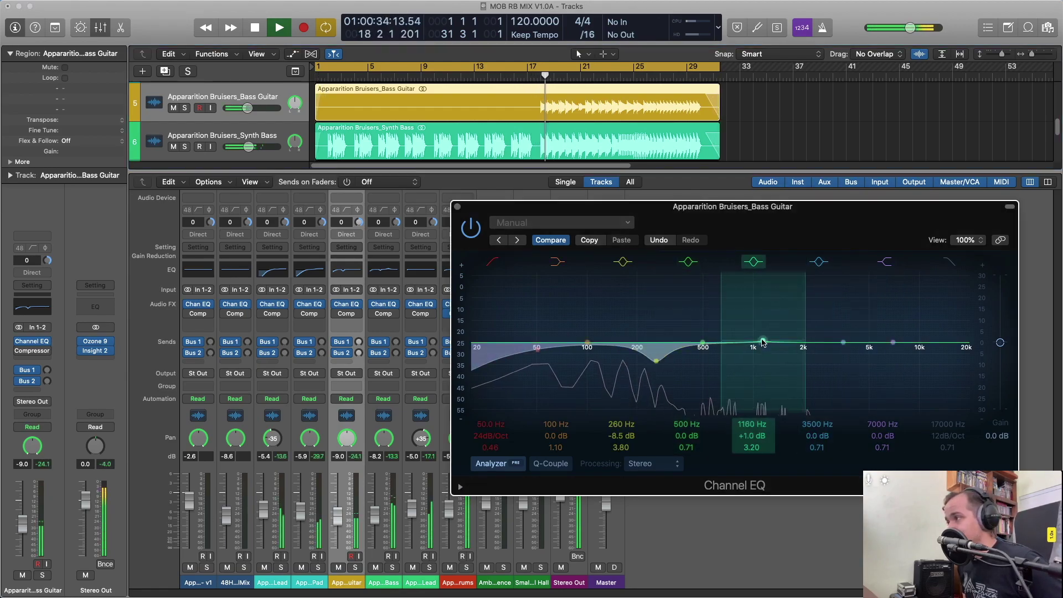
pyautogui.moveTo(764, 345)
pyautogui.mouseDown()
pyautogui.moveTo(758, 290)
pyautogui.moveTo(808, 286)
pyautogui.moveTo(760, 342)
pyautogui.mouseUp()
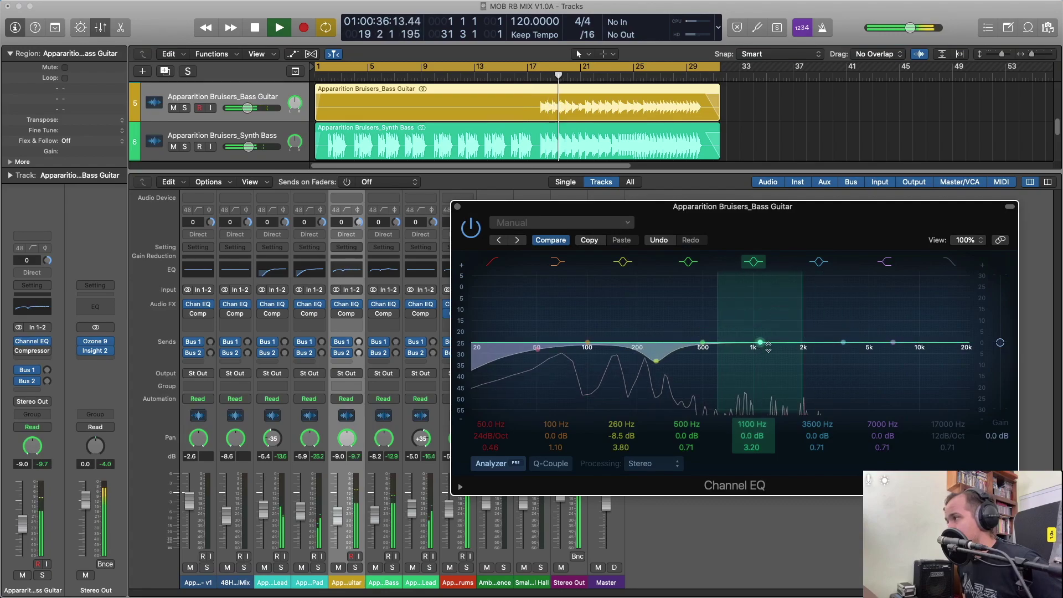
pyautogui.moveTo(885, 332); pyautogui.dragTo(867, 274)
pyautogui.click(884, 262)
pyautogui.click(885, 263)
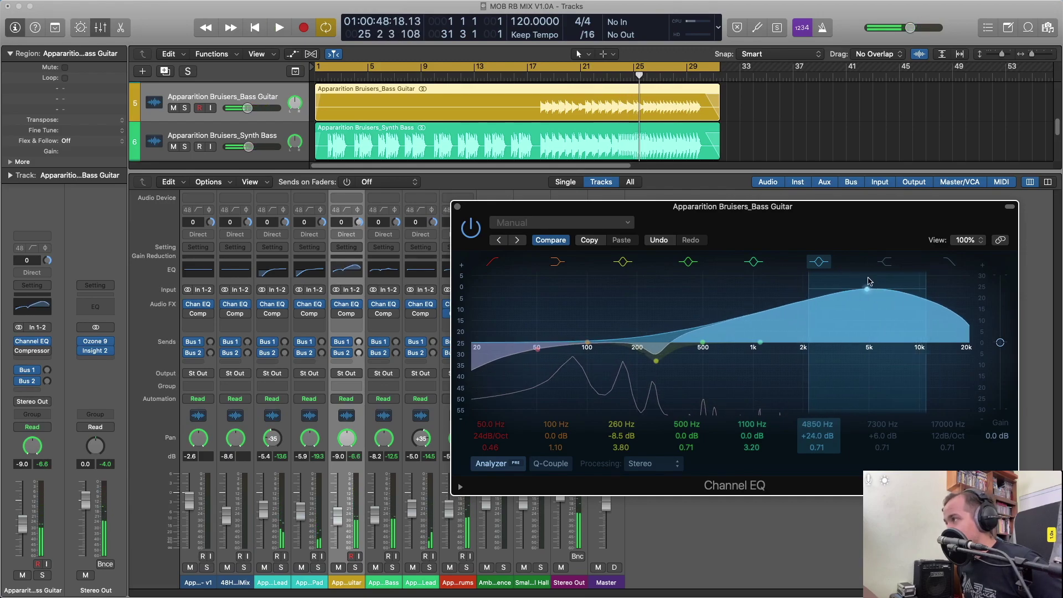
# Audition the Bass Guitar's boosted upper band, set it to +8.0 dB at 4950 Hz, and bypass the EQ to compare.
pyautogui.moveTo(862, 283); pyautogui.dragTo(867, 283)
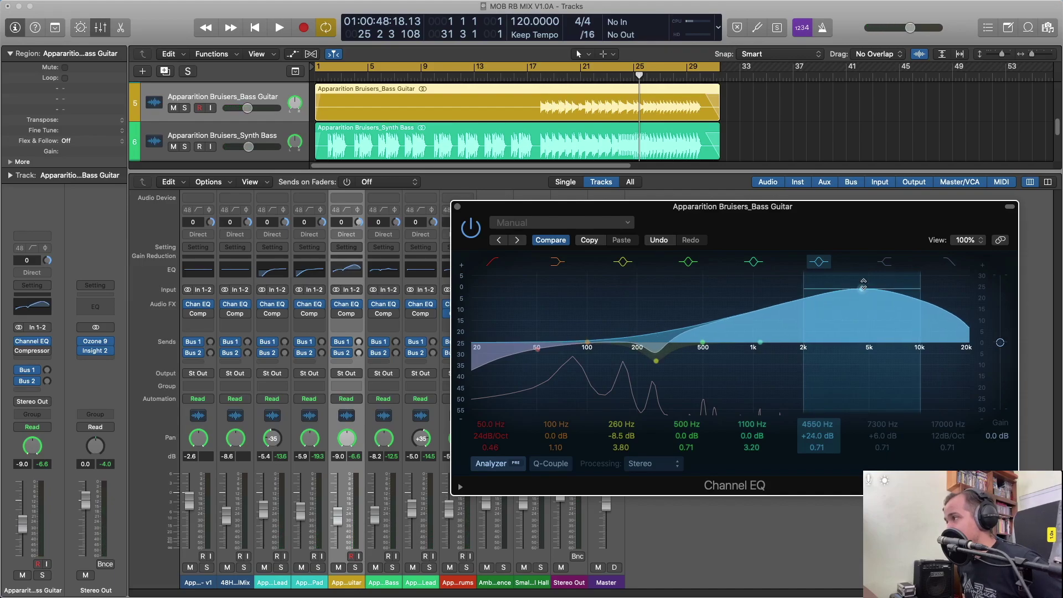
pyautogui.press('Return')
pyautogui.press('space')
pyautogui.click(522, 69)
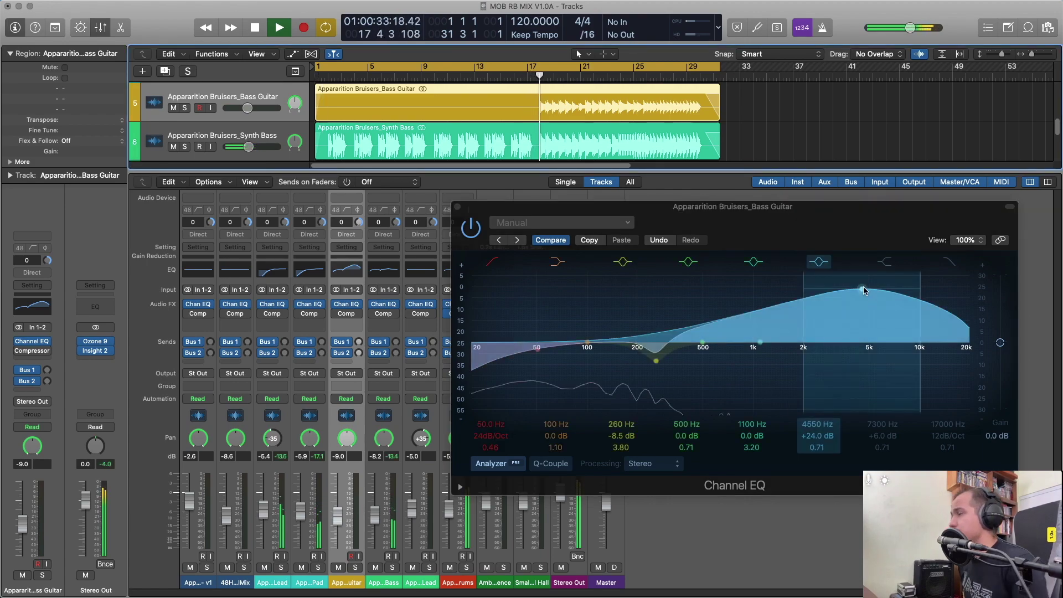
pyautogui.moveTo(866, 292); pyautogui.dragTo(872, 341)
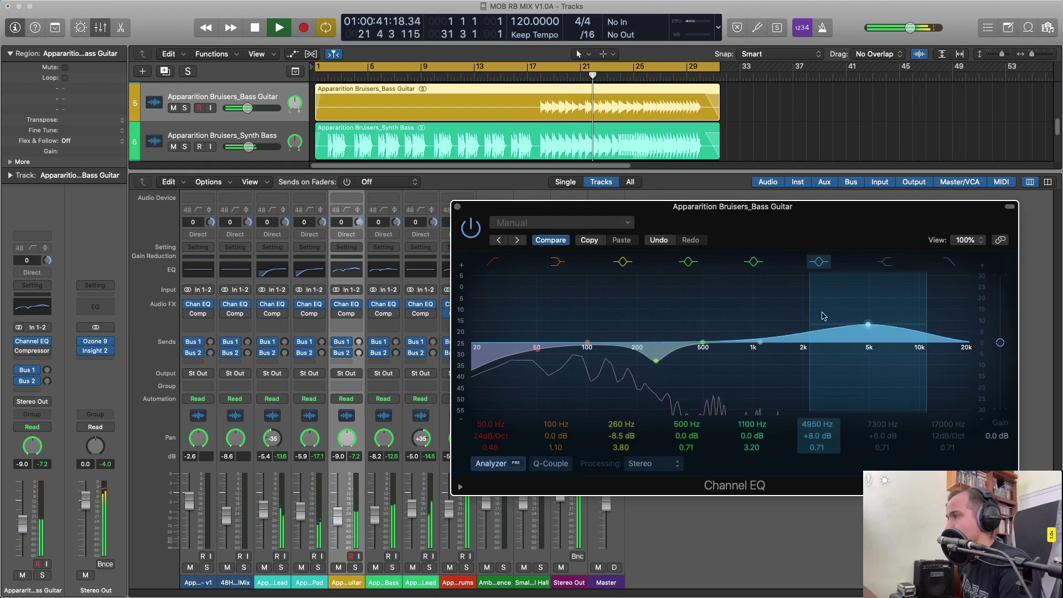
pyautogui.click(467, 229)
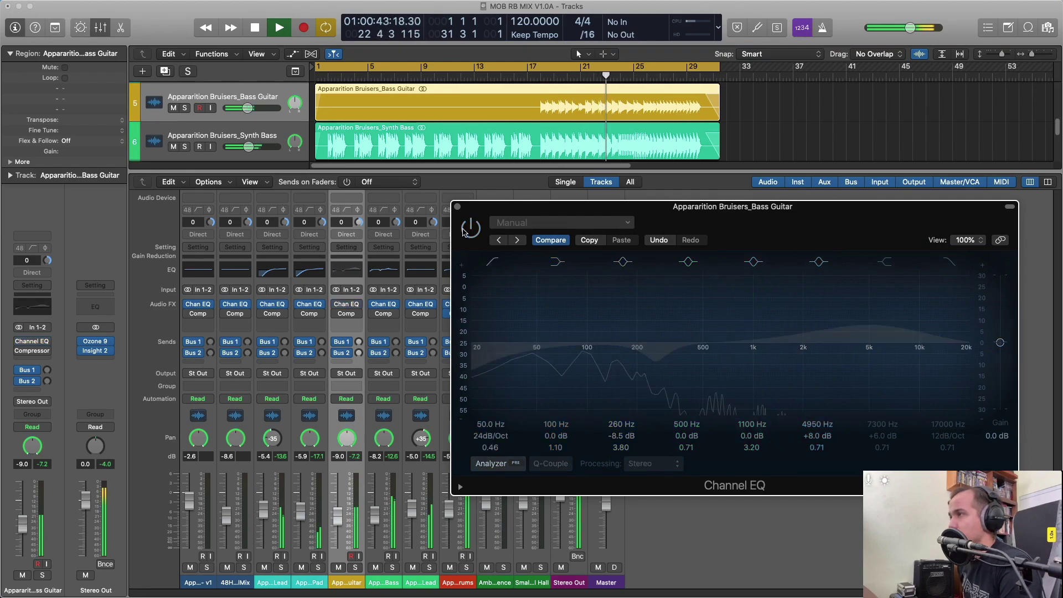
# Turn the Bass Guitar's EQ back on, close it, and briefly solo the Synth Pad Lead channel.
pyautogui.click(465, 229)
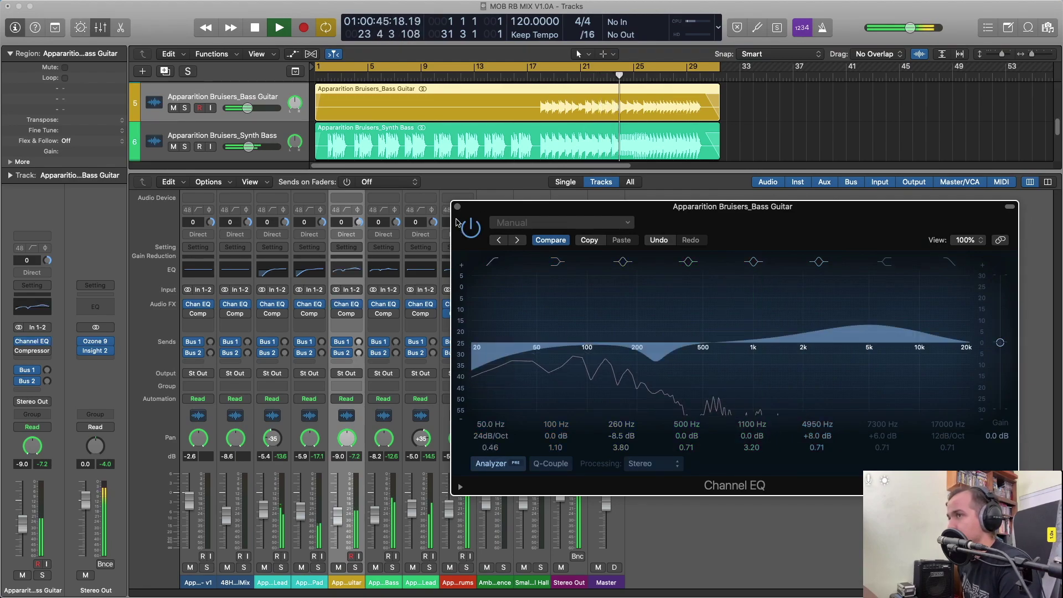
pyautogui.click(456, 208)
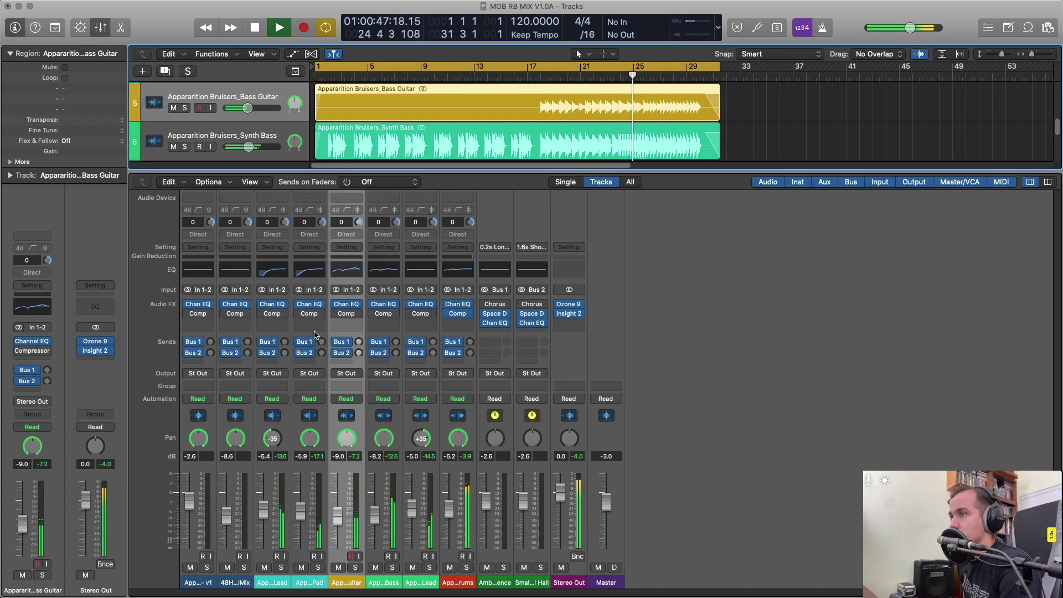
pyautogui.click(434, 412)
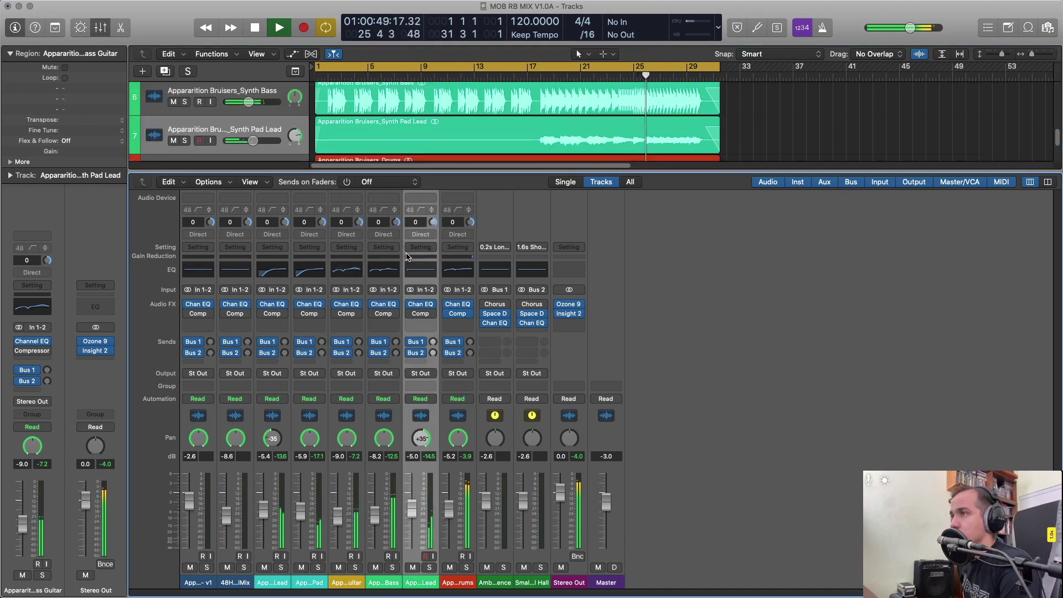
pyautogui.click(429, 568)
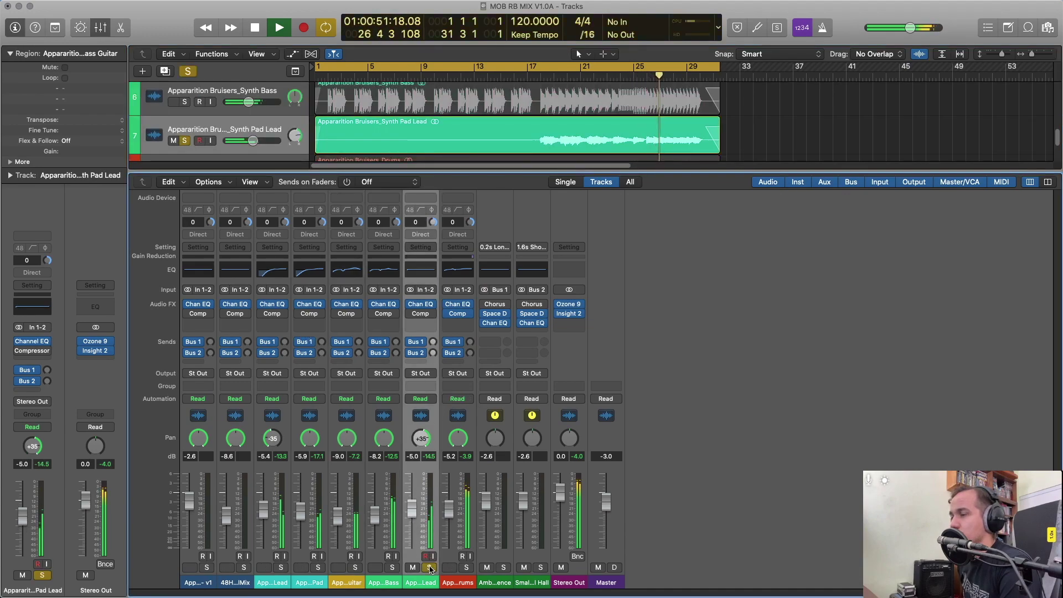
pyautogui.click(430, 567)
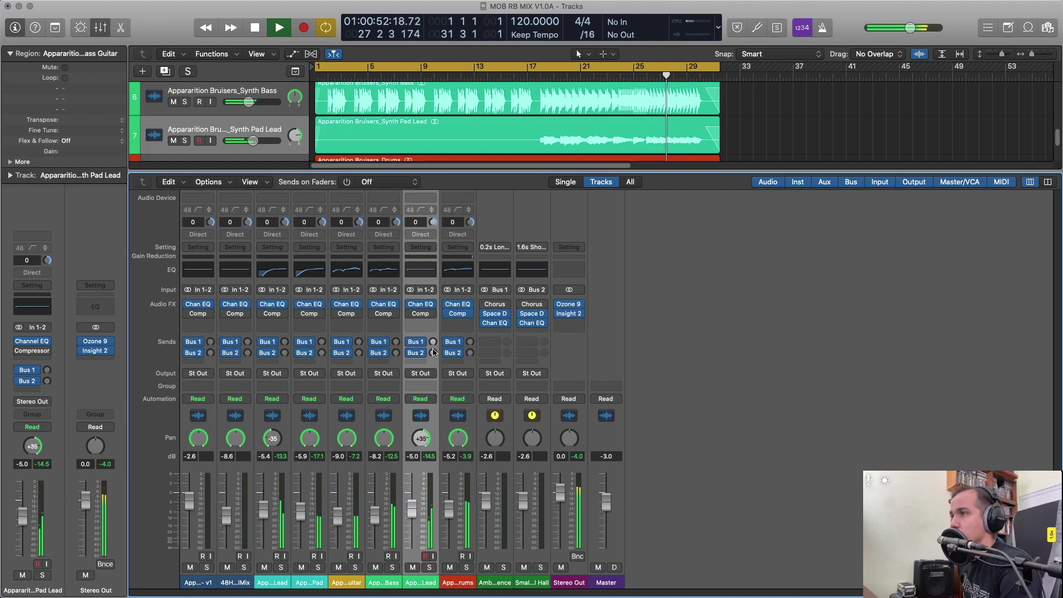
# Open the Synth Pad Lead's Channel EQ with its analyzer on and set the low cut to 250 Hz with a Q of 0.46.
pyautogui.click(420, 304)
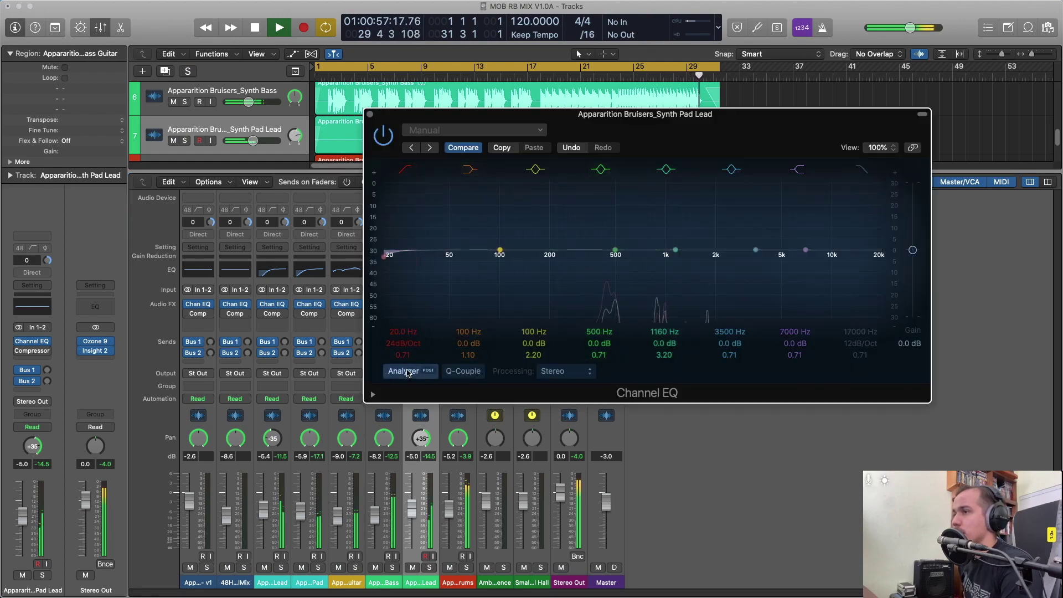
pyautogui.moveTo(384, 256); pyautogui.dragTo(533, 268)
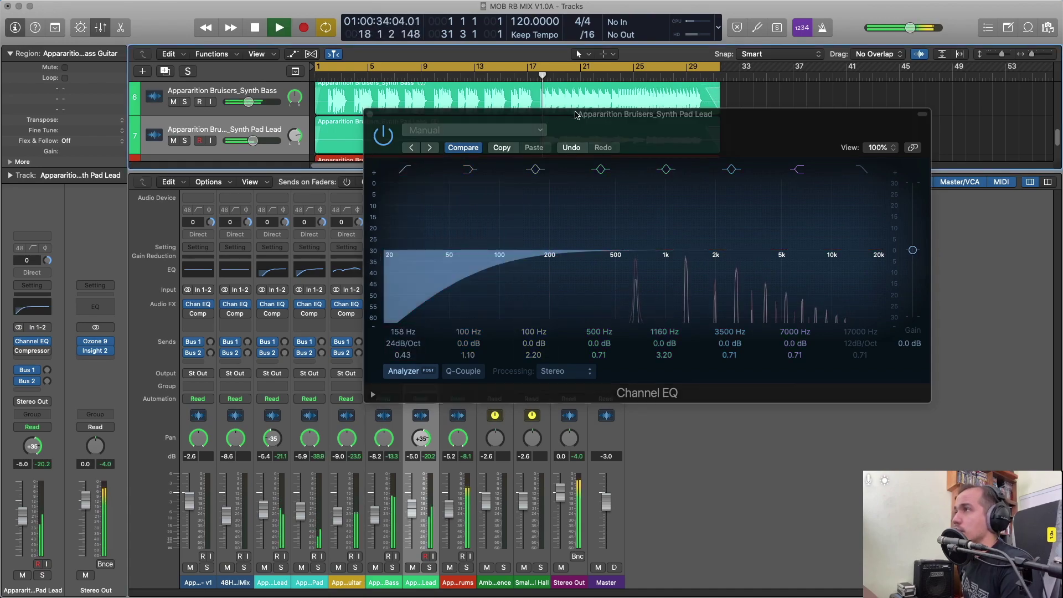
pyautogui.moveTo(577, 122); pyautogui.dragTo(498, 114)
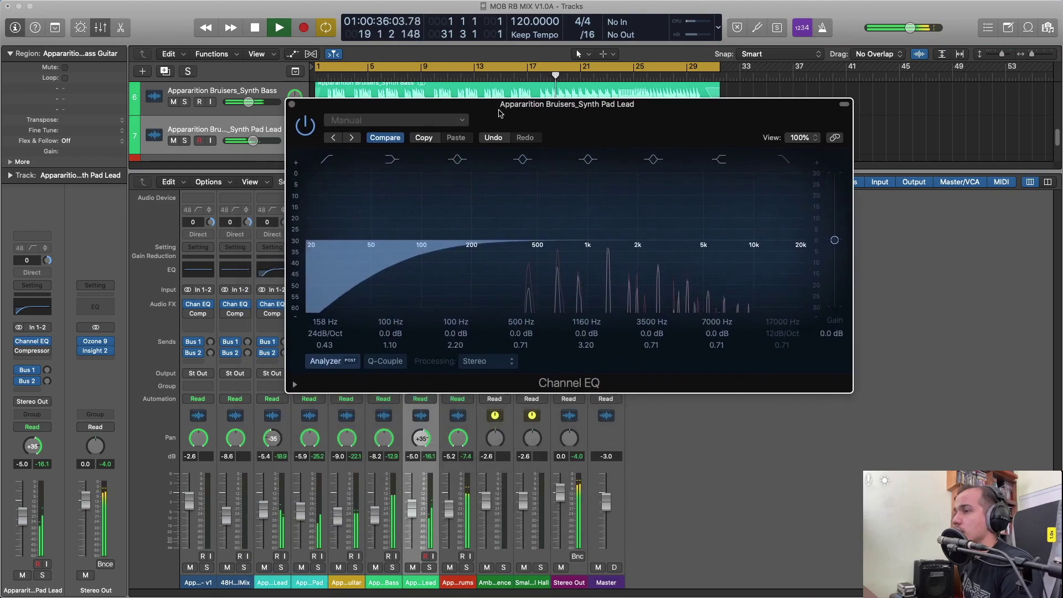
pyautogui.moveTo(452, 256); pyautogui.dragTo(485, 256)
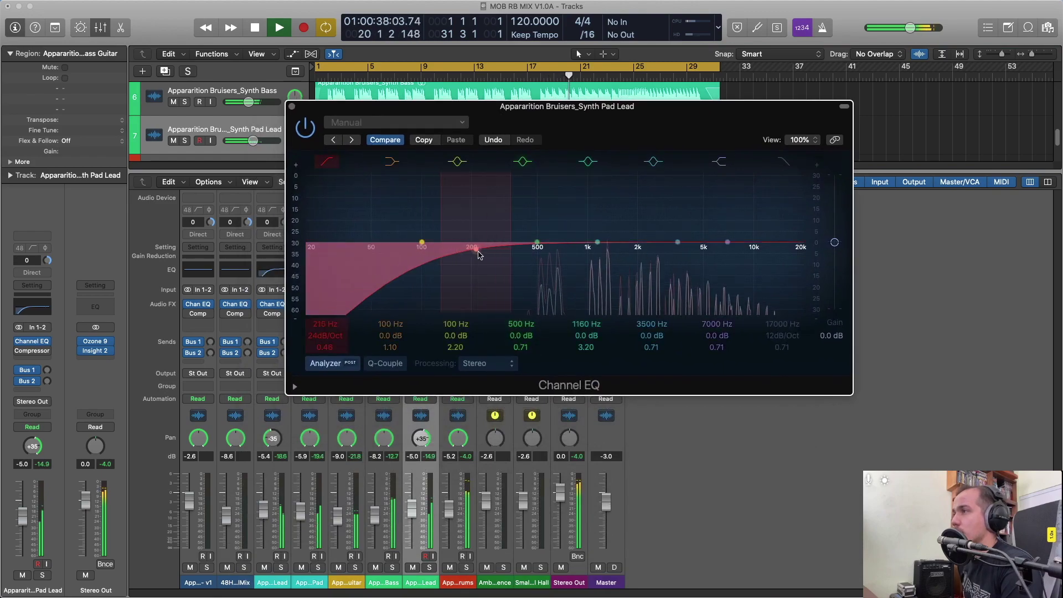
# Move the Synth Pad Lead's high shelf to 8300 Hz and turn on the high cut at 8100 Hz.
pyautogui.moveTo(723, 247)
pyautogui.mouseDown()
pyautogui.moveTo(714, 224)
pyautogui.moveTo(609, 214)
pyautogui.moveTo(744, 244)
pyautogui.mouseUp()
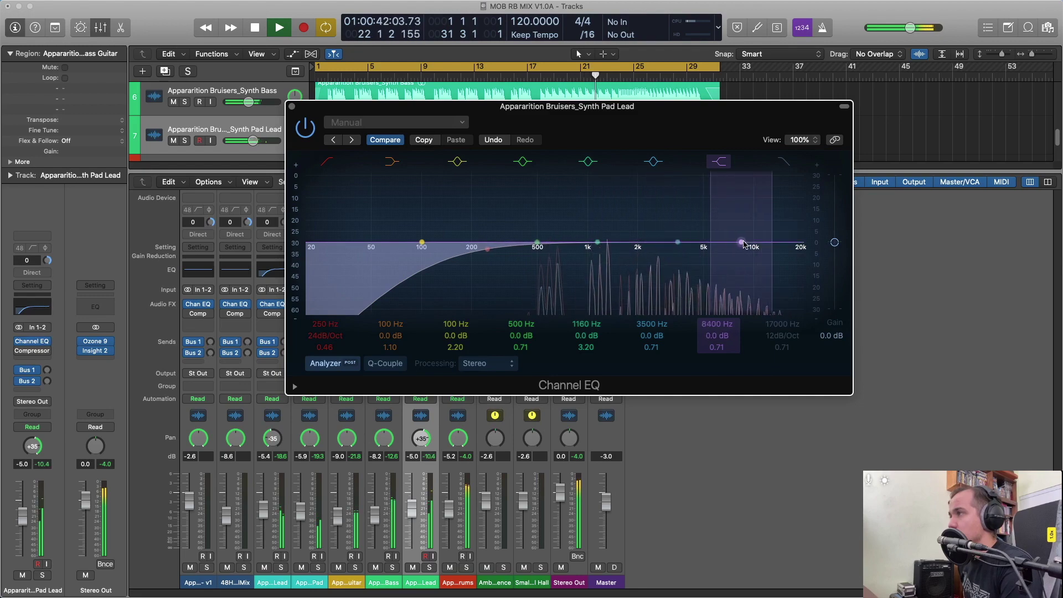
pyautogui.click(783, 161)
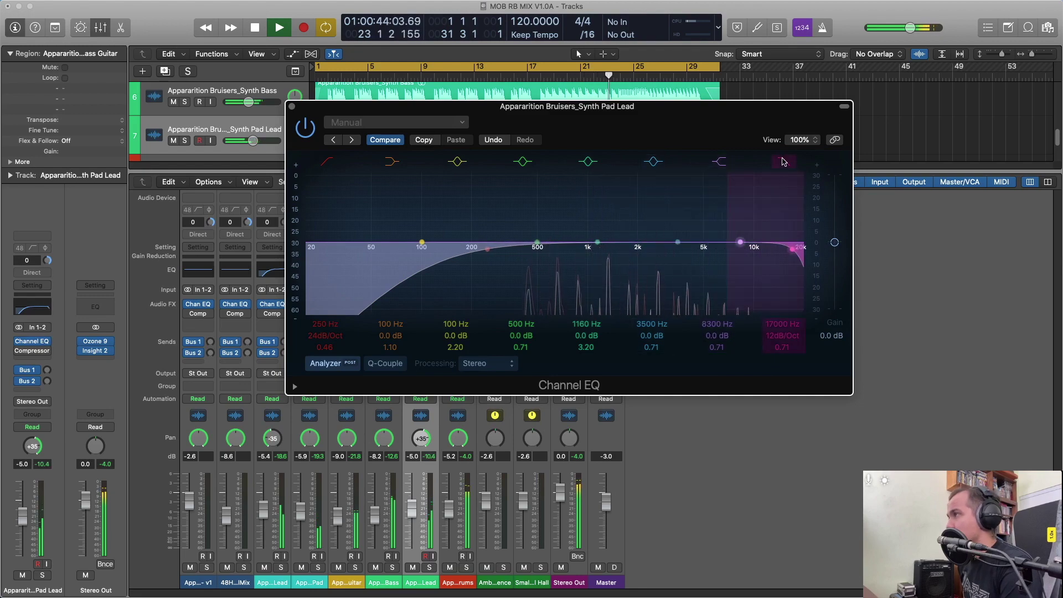
pyautogui.moveTo(791, 254); pyautogui.dragTo(735, 250)
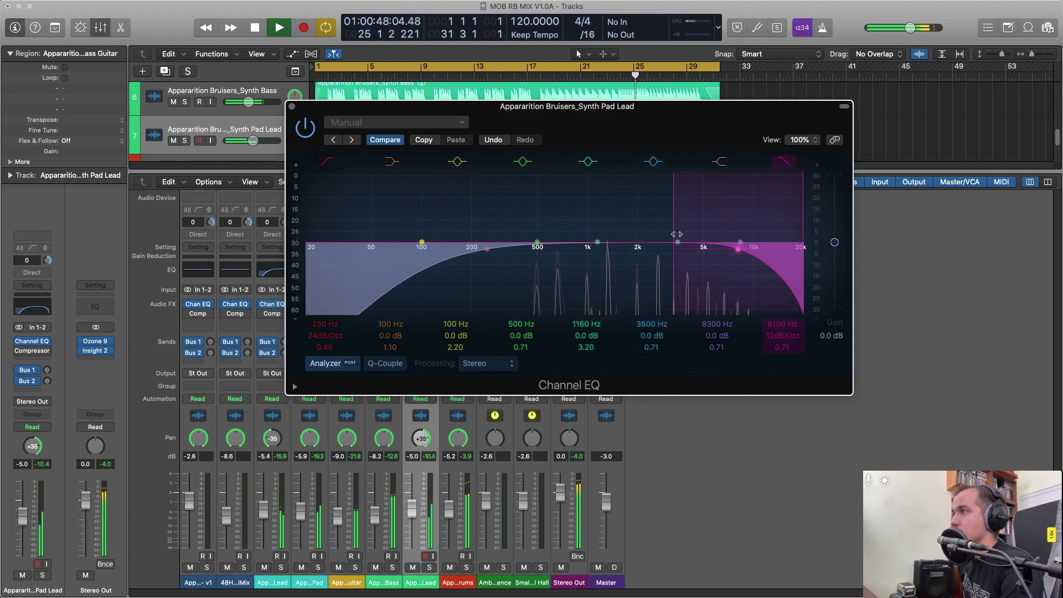
# Turn off the Synth Pad Lead's 1160 Hz band, set the 3500 Hz band to +3.0 dB at 3300 Hz with Q 0.88, and stop playback.
pyautogui.moveTo(597, 242)
pyautogui.mouseDown()
pyautogui.moveTo(652, 215)
pyautogui.moveTo(613, 182)
pyautogui.moveTo(614, 229)
pyautogui.moveTo(603, 233)
pyautogui.mouseUp()
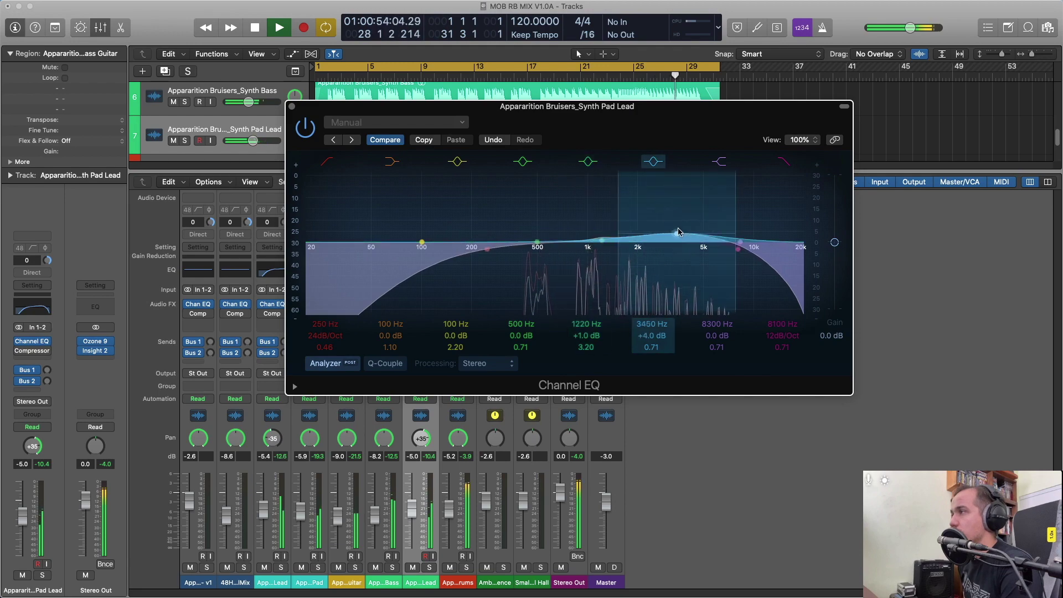
pyautogui.moveTo(679, 232); pyautogui.dragTo(670, 230)
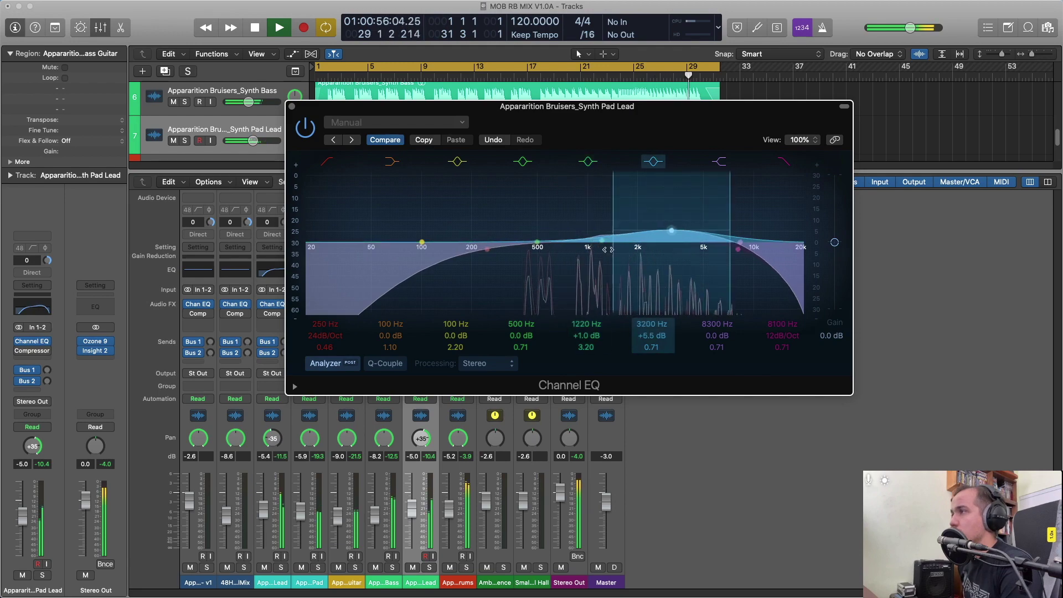
pyautogui.moveTo(608, 249); pyautogui.dragTo(606, 250)
pyautogui.click(591, 163)
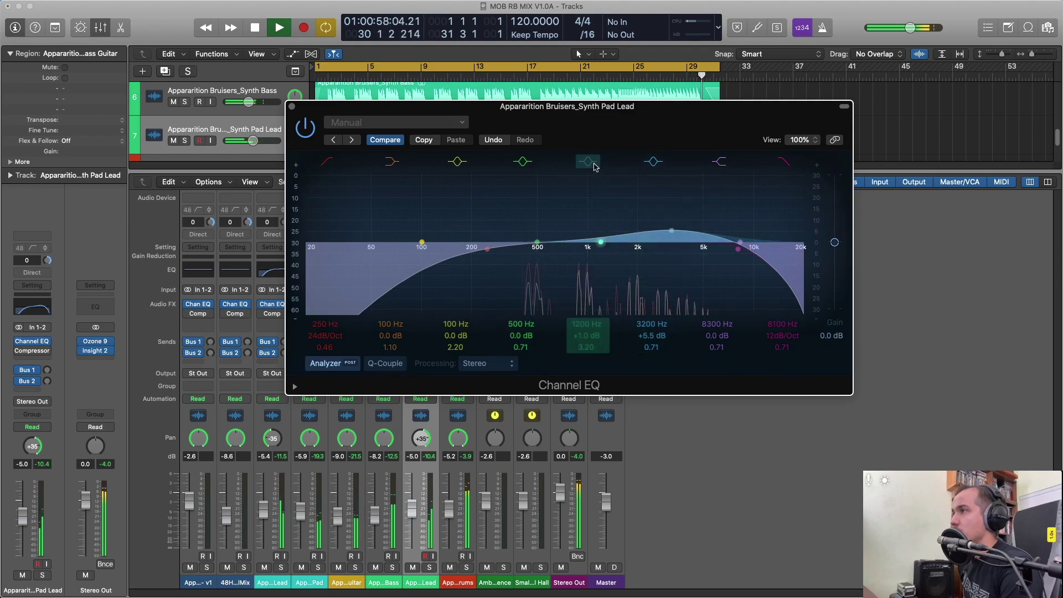
pyautogui.moveTo(669, 229); pyautogui.dragTo(673, 235)
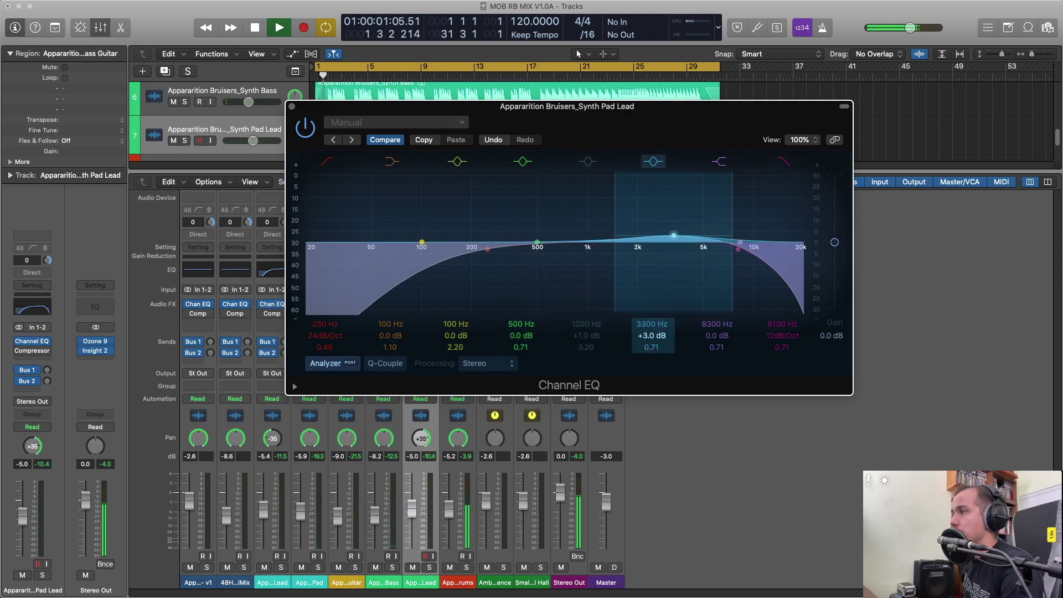
pyautogui.moveTo(652, 346); pyautogui.dragTo(652, 342)
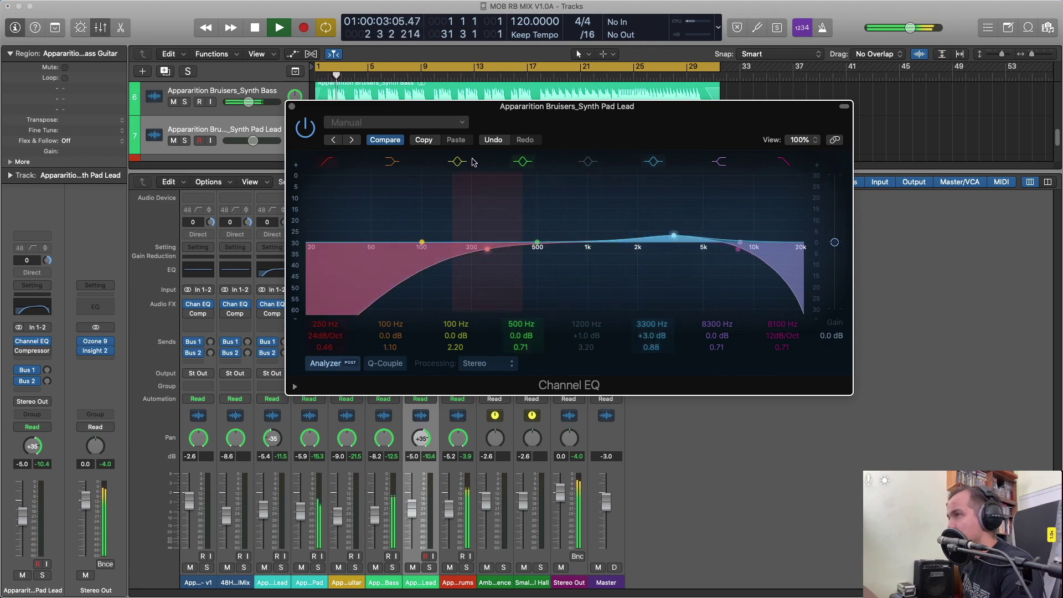
pyautogui.click(292, 106)
pyautogui.press('space')
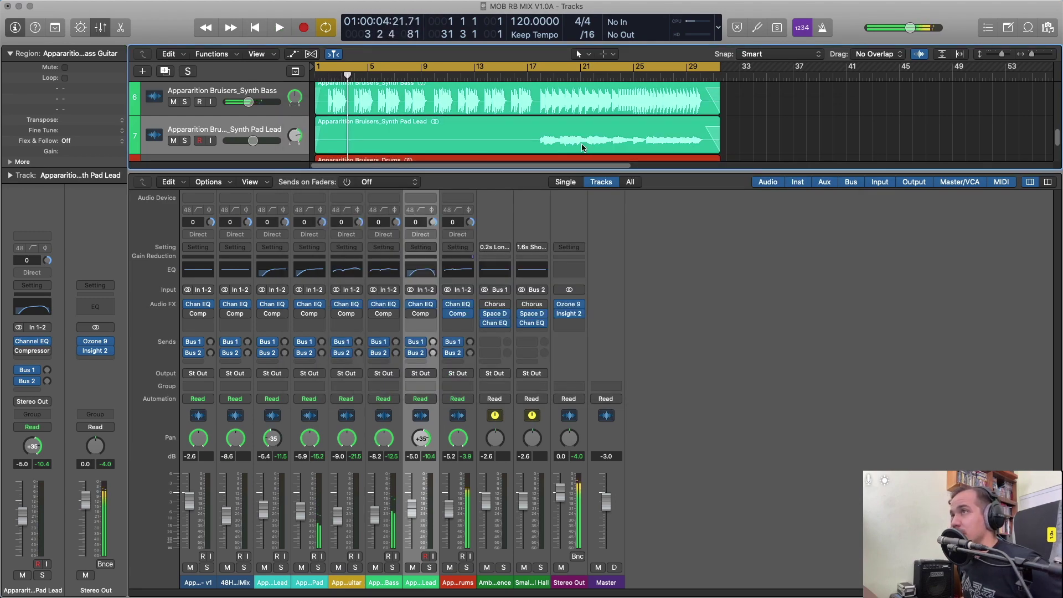
# Hide the mixer, select the FinalMix reference region on track 2, and bypass Ozone 9 on the Stereo Out.
pyautogui.press('x')
pyautogui.hotkey('ctrl', 's')
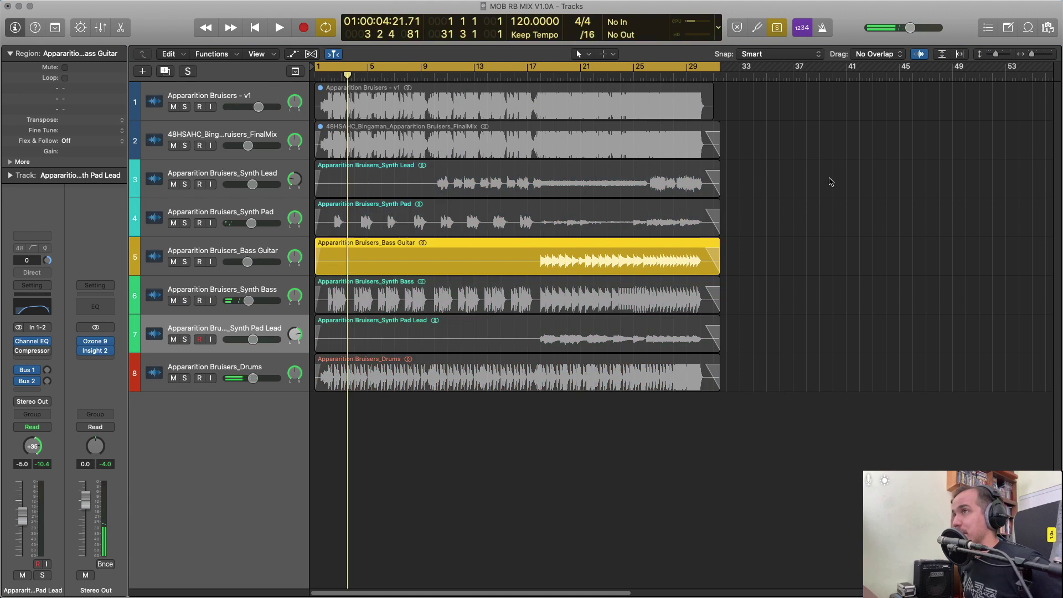
pyautogui.click(802, 166)
pyautogui.click(528, 108)
pyautogui.click(528, 143)
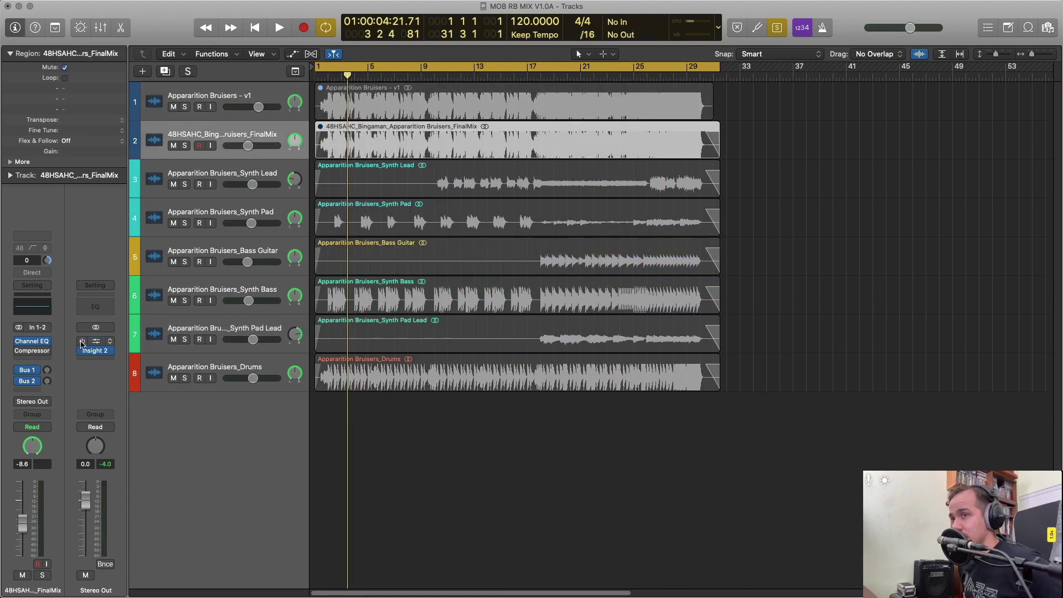
pyautogui.hotkey('ctrl', 's')
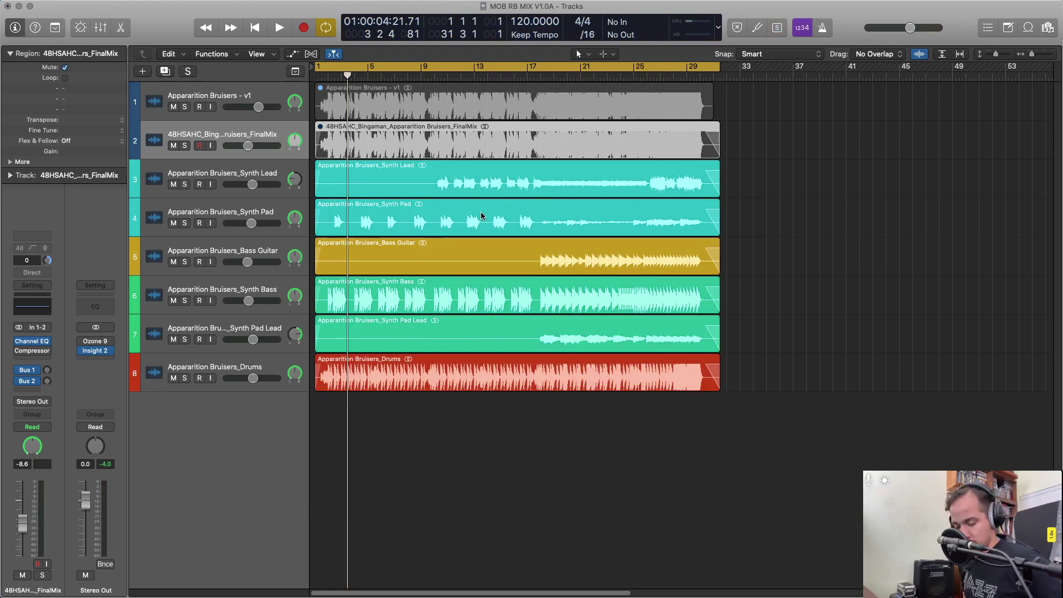
# Unmute and solo the FinalMix region, play it with its track fader reset to 0.0 dB, and return to the start.
pyautogui.hotkey('ctrl', 'm')
pyautogui.hotkey('ctrl', 's')
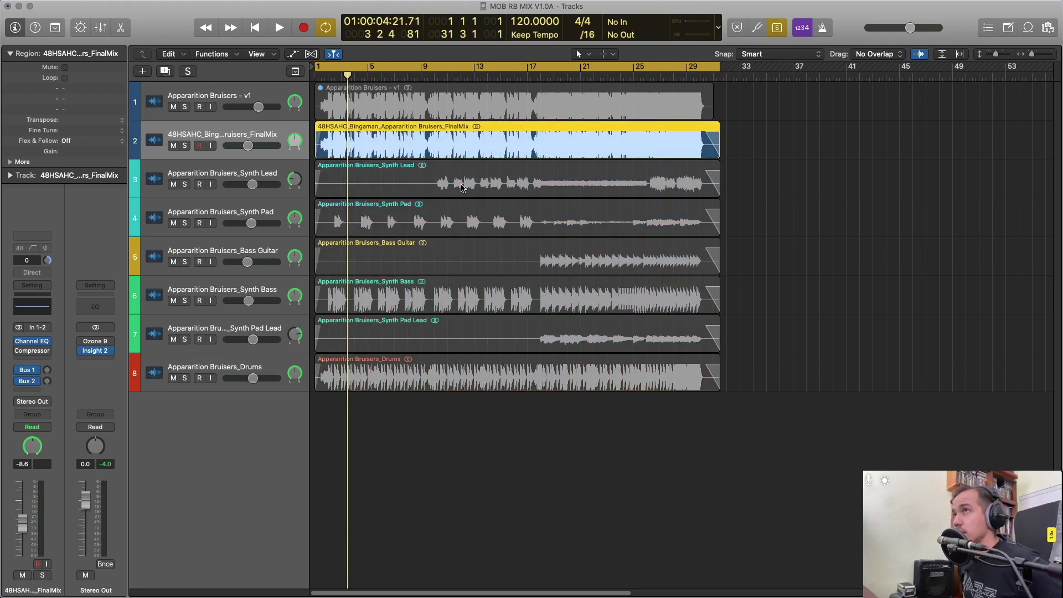
pyautogui.press('space')
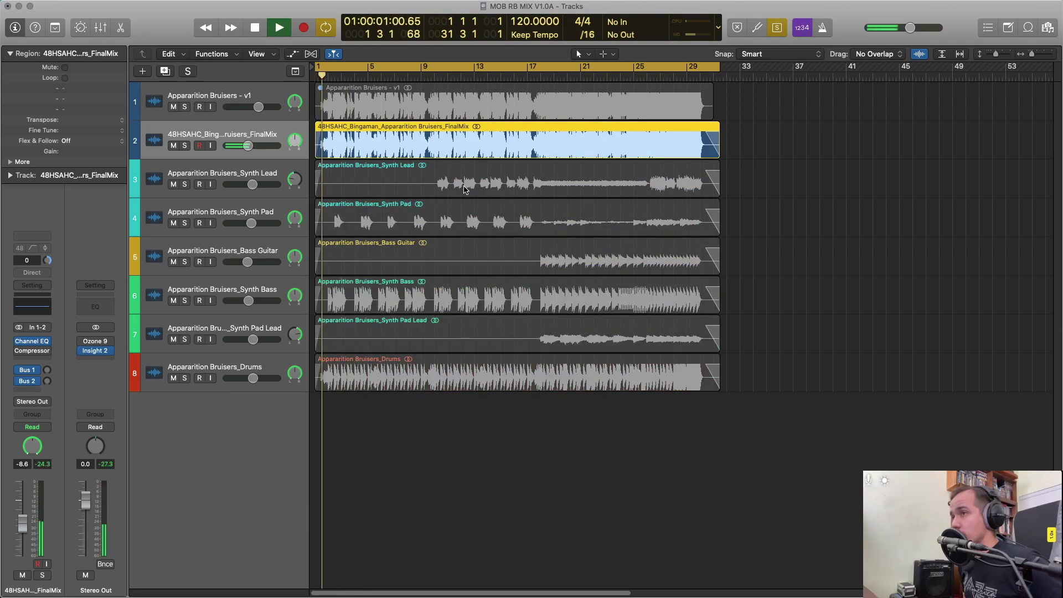
pyautogui.keyDown('alt'); pyautogui.click(26, 527); pyautogui.keyUp('alt')
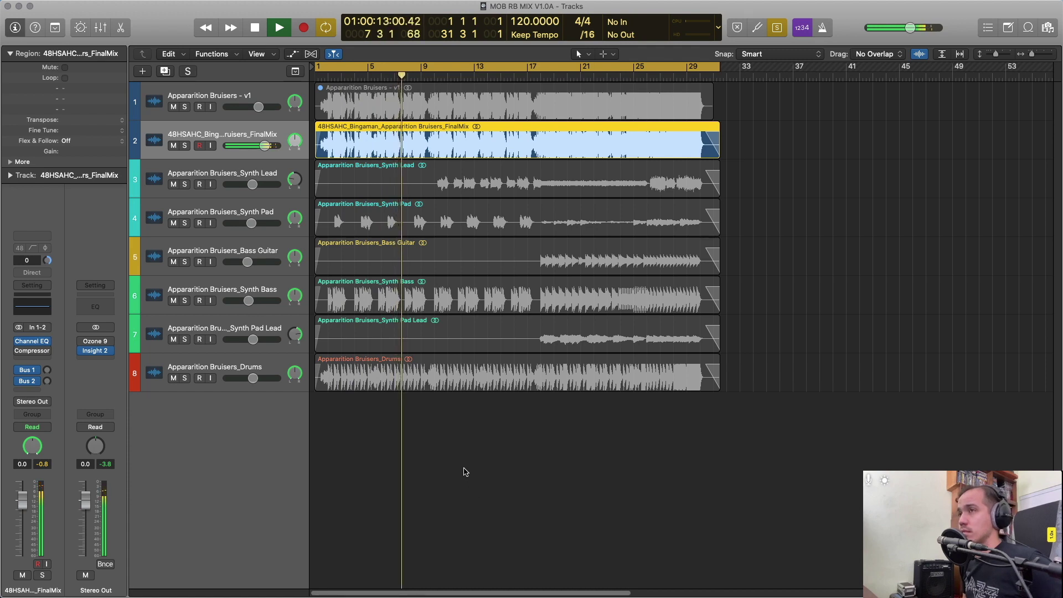
pyautogui.press('space')
pyautogui.press('Return')
# Turn off region solo, re-enable Ozone 9, mute the FinalMix region again, and play the mix from the start.
pyautogui.press('super+a')
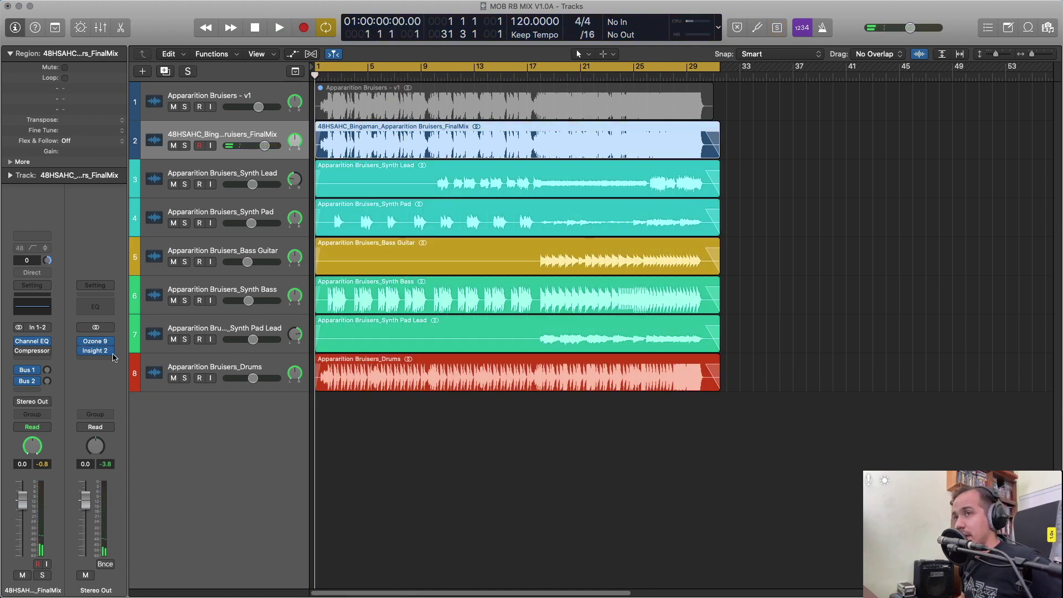
pyautogui.moveTo(424, 488); pyautogui.dragTo(435, 146)
pyautogui.hotkey('ctrl', 'm')
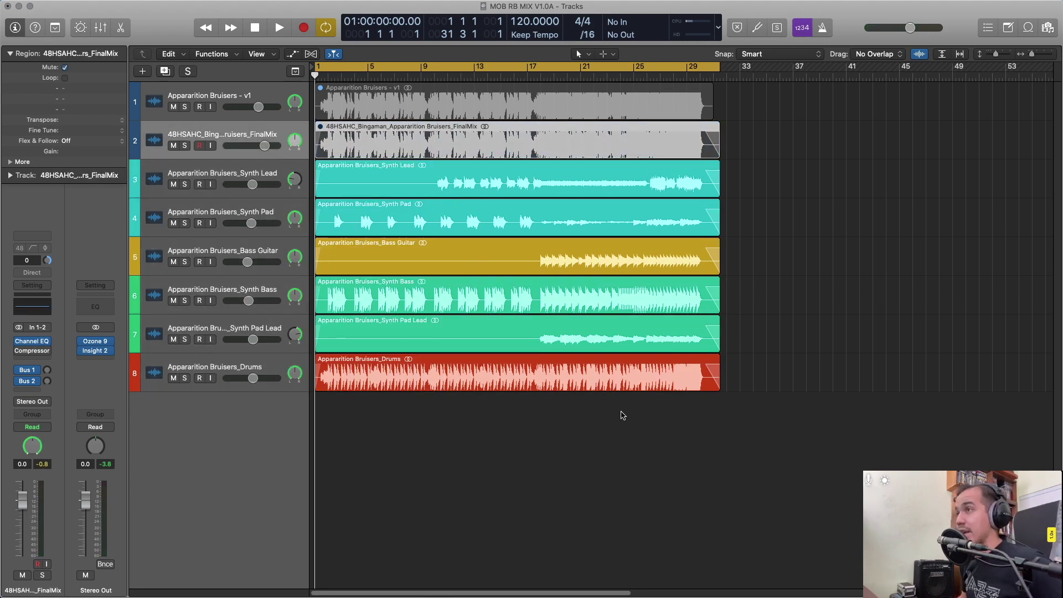
pyautogui.press('space')
# Select the Synth Lead through Drums channels in the mixer, bypass their Channel EQs together, and play the mix from the start.
pyautogui.press('x')
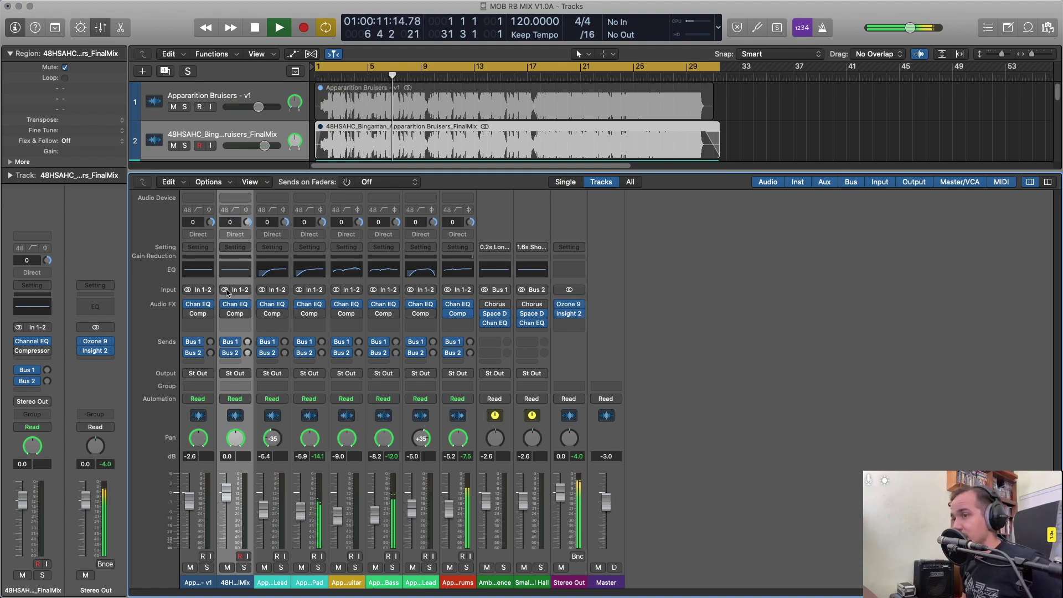
pyautogui.click(280, 283)
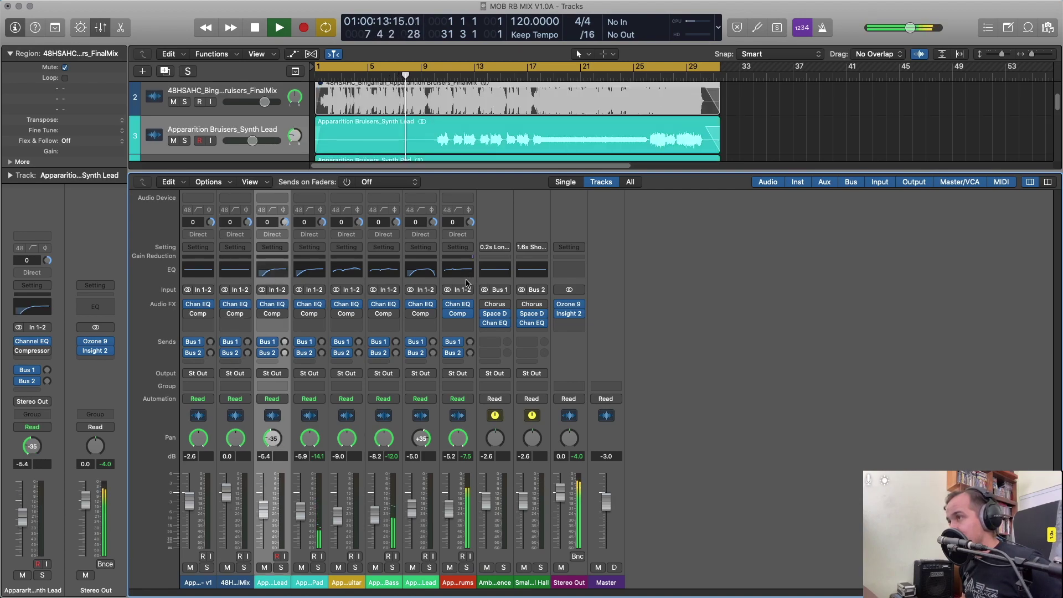
pyautogui.click(262, 305)
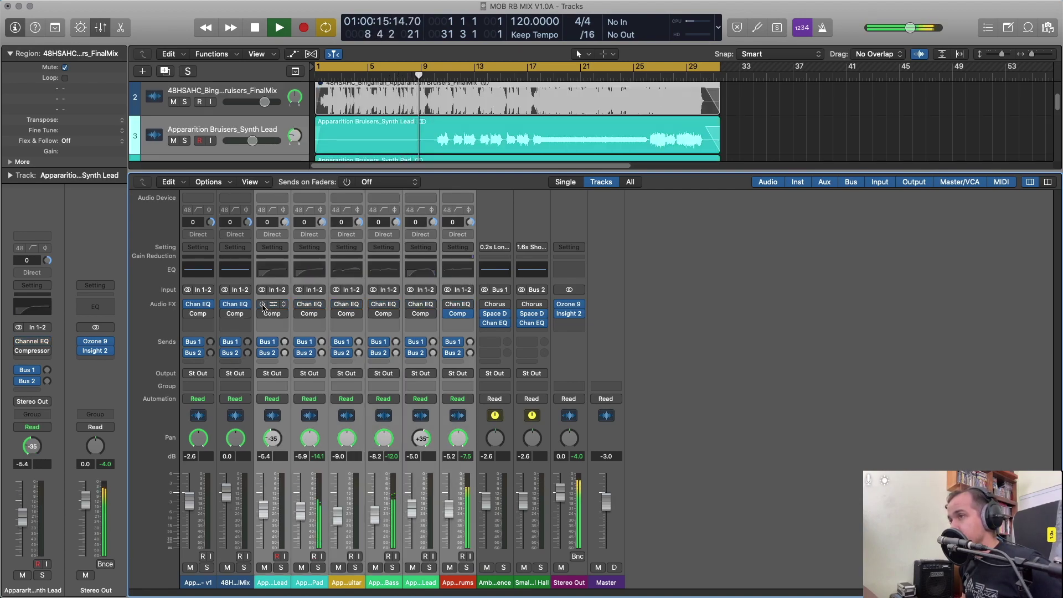
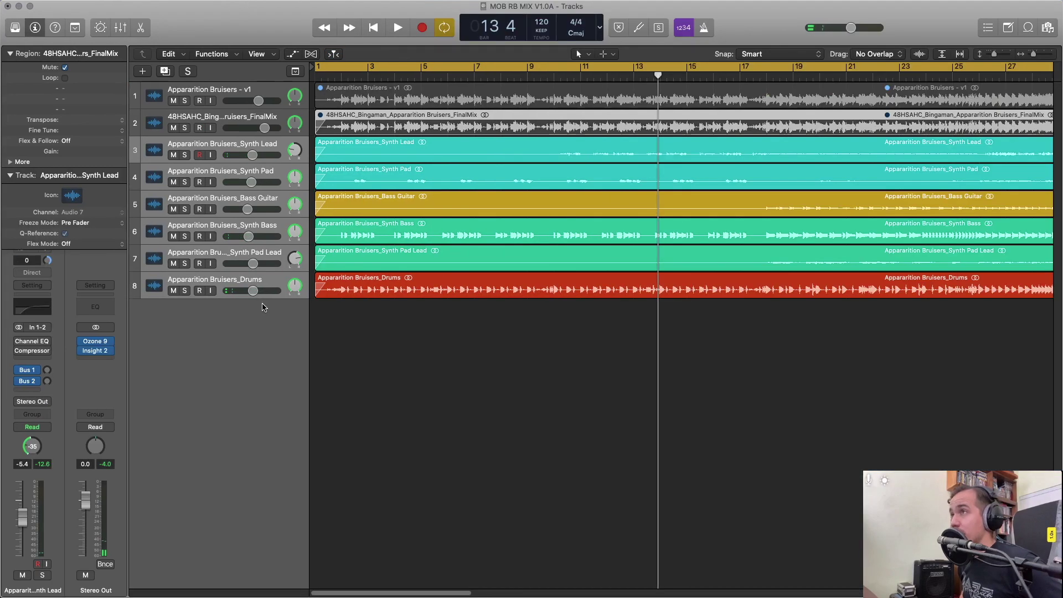
pyautogui.press('Return')
pyautogui.press('space')
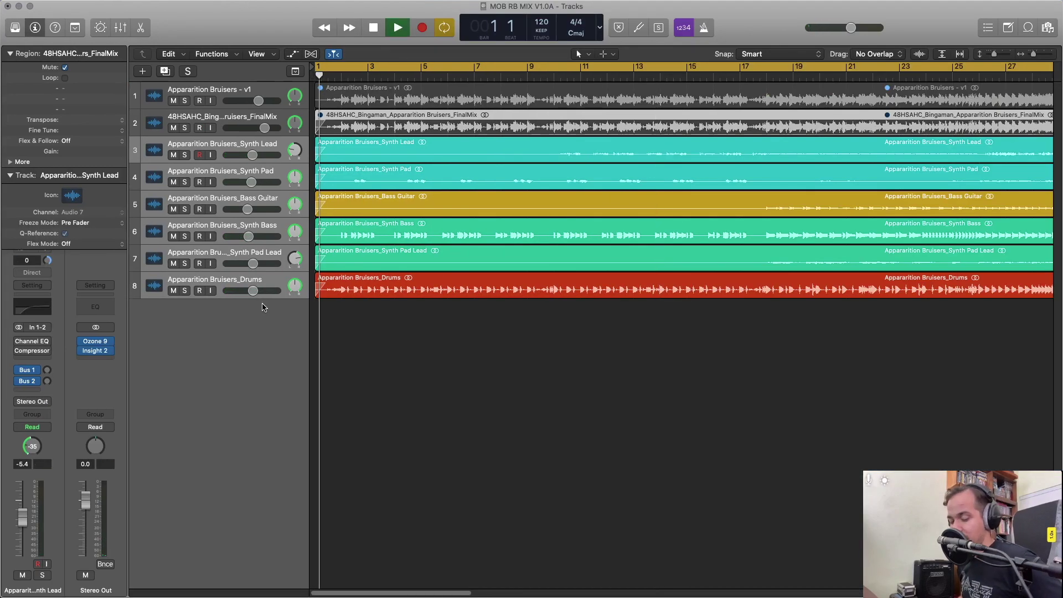
# Re-enable the Channel EQs and turn on the Compressors across the Synth Lead through Drums channels, and open the Drums compressor.
pyautogui.press('x')
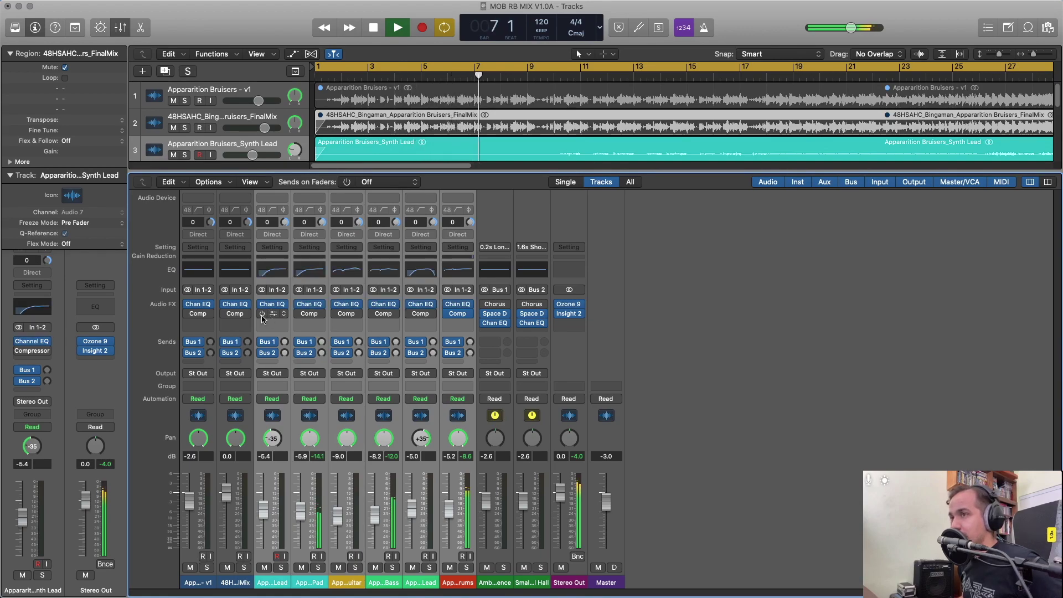
pyautogui.click(457, 314)
pyautogui.moveTo(456, 105); pyautogui.dragTo(510, 36)
# Browse the Drums compressor's drum presets around FET Live Drums and stop playback.
pyautogui.click(511, 47)
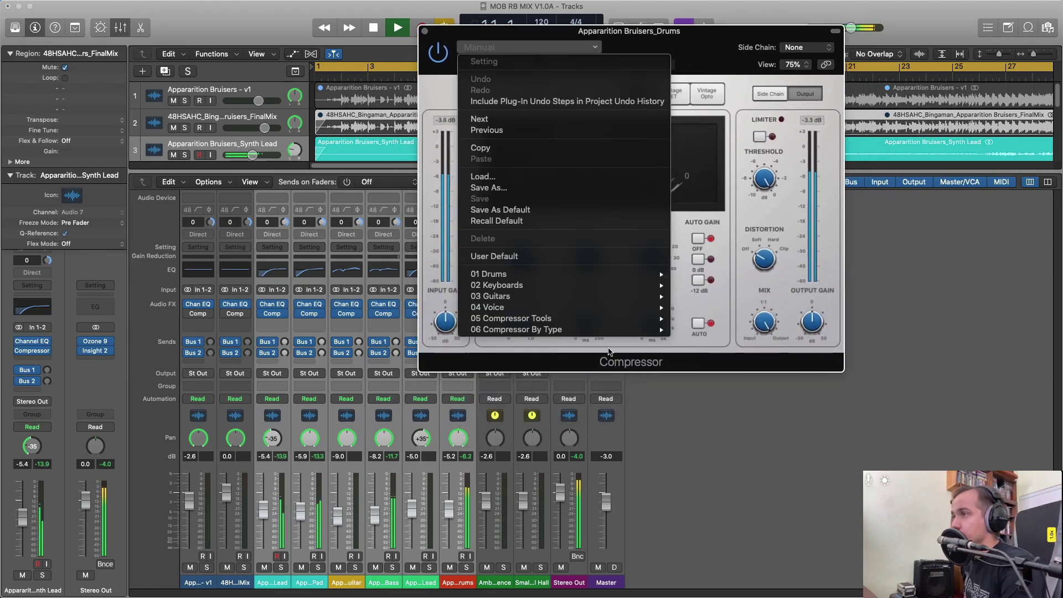
pyautogui.moveTo(602, 274)
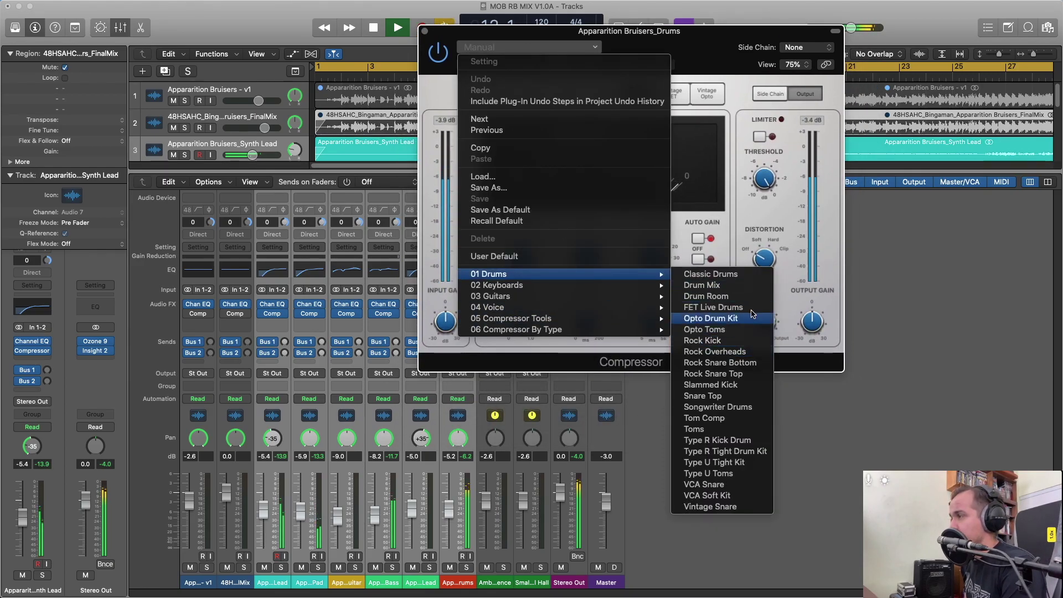
pyautogui.click(713, 308)
pyautogui.press('space')
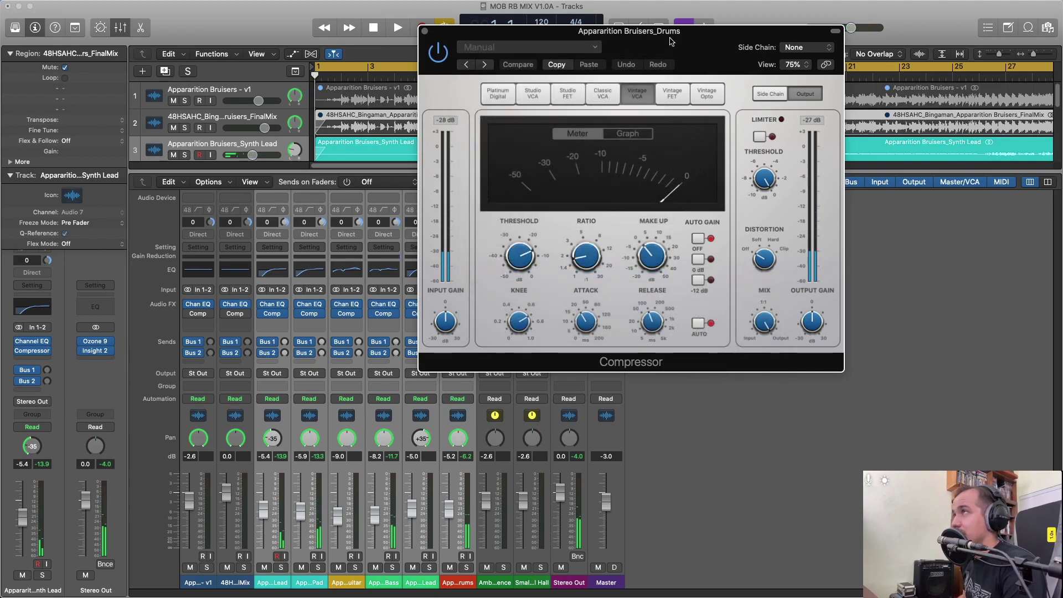
pyautogui.moveTo(670, 40); pyautogui.dragTo(505, 125)
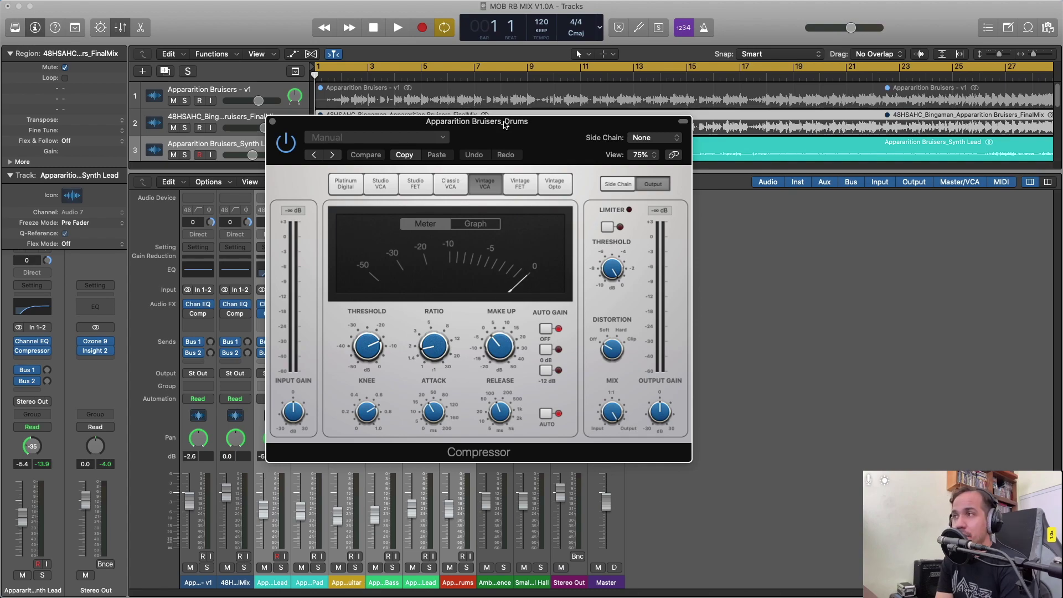
pyautogui.moveTo(505, 125); pyautogui.dragTo(611, 64)
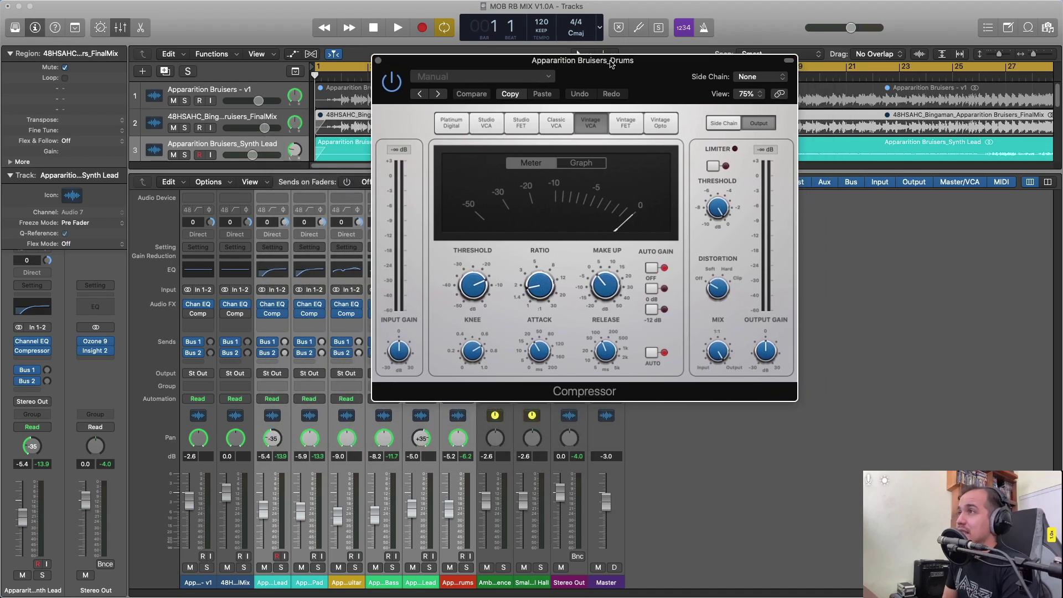
pyautogui.moveTo(611, 64); pyautogui.dragTo(594, 92)
pyautogui.click(503, 109)
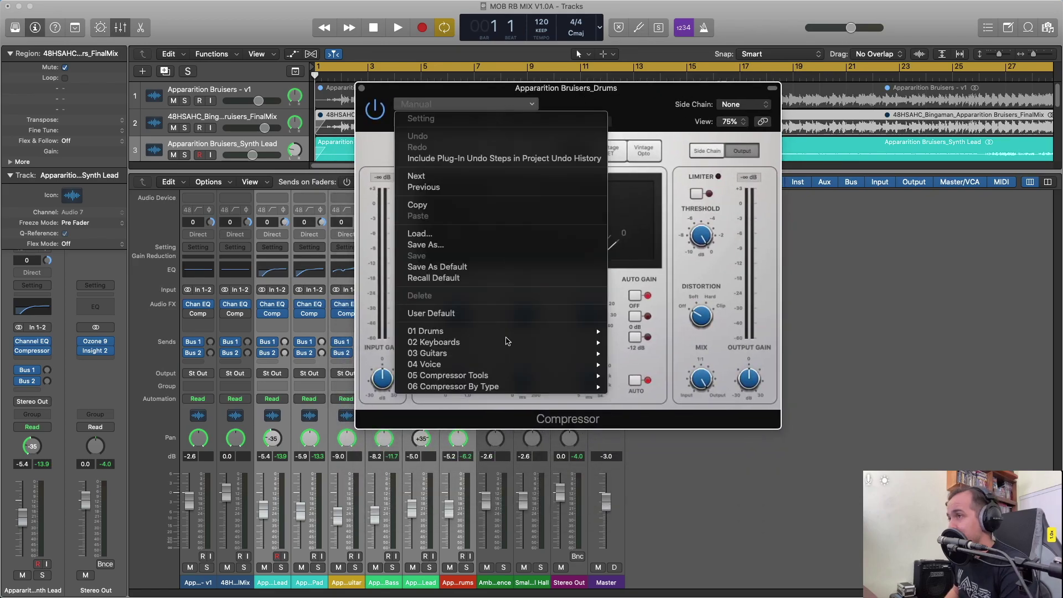
pyautogui.moveTo(544, 332)
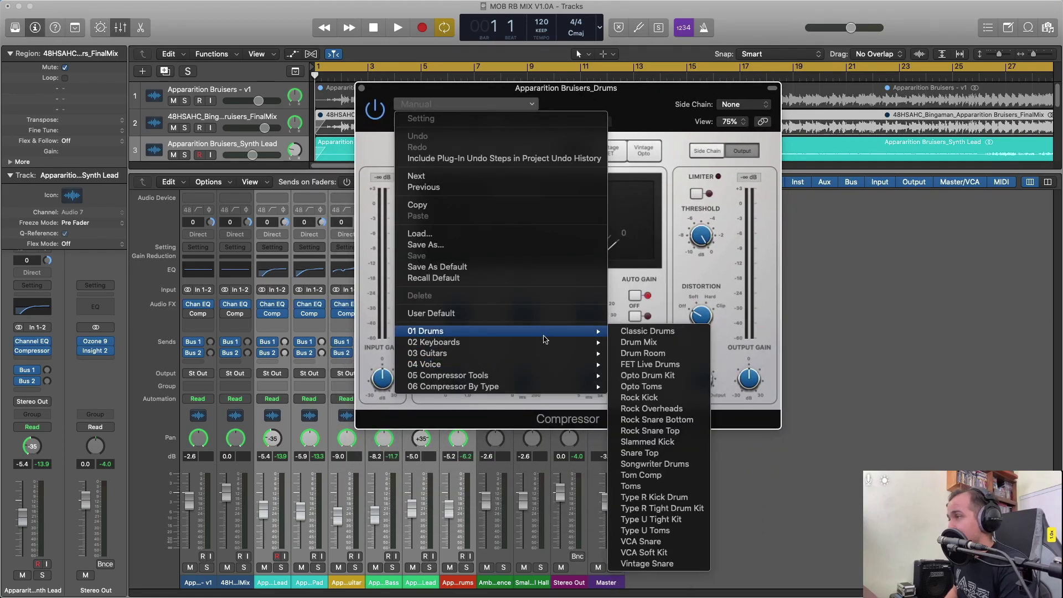
pyautogui.click(909, 329)
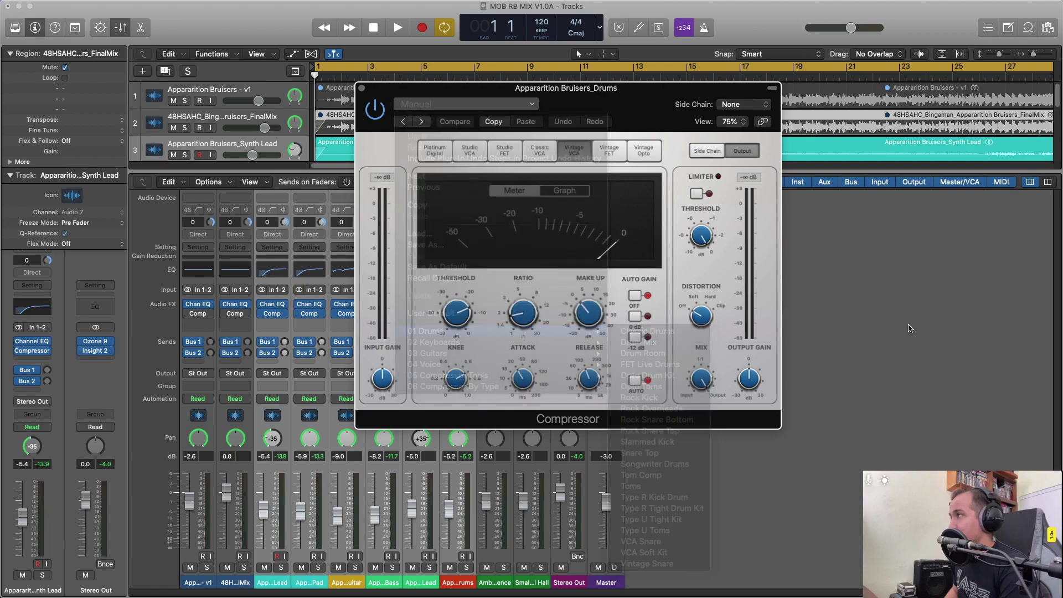
# Play the mix and audition the Drums compressor presets Classic Drums, Drum Mix, Drum Room and FET Live Drums.
pyautogui.press('space')
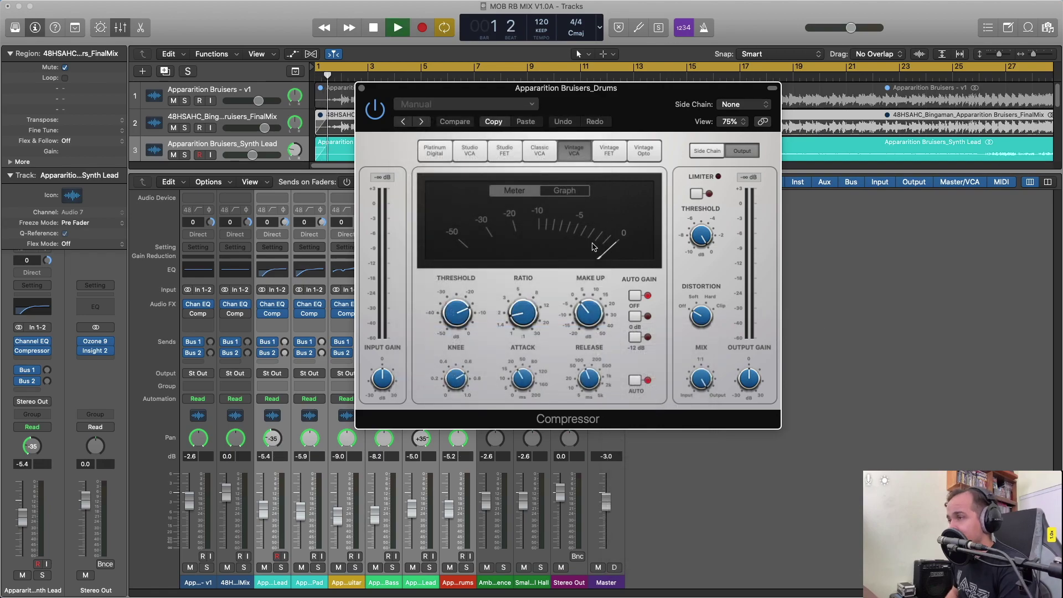
pyautogui.click(529, 104)
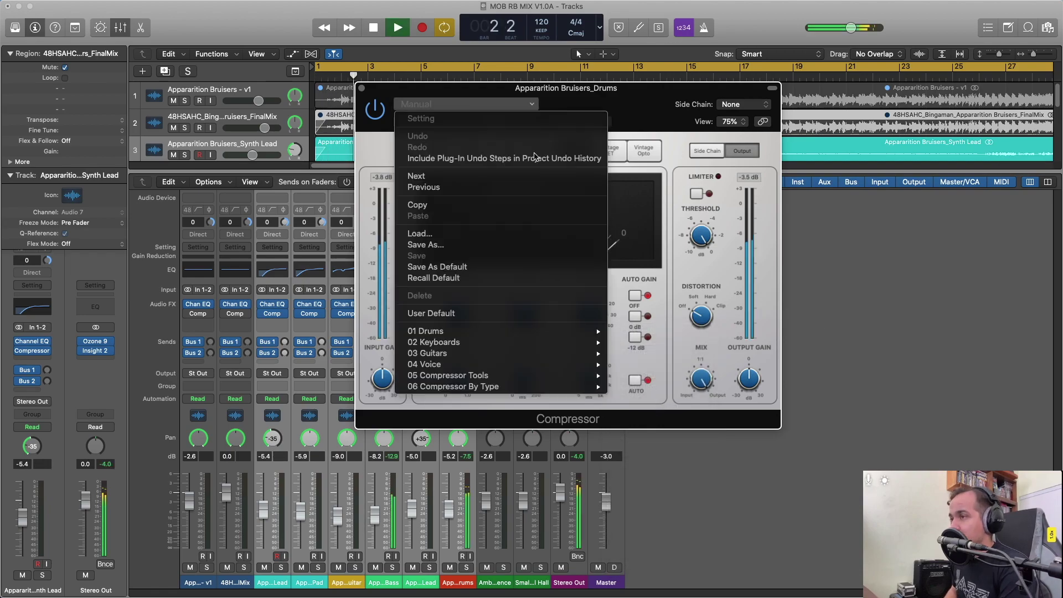
pyautogui.moveTo(581, 331)
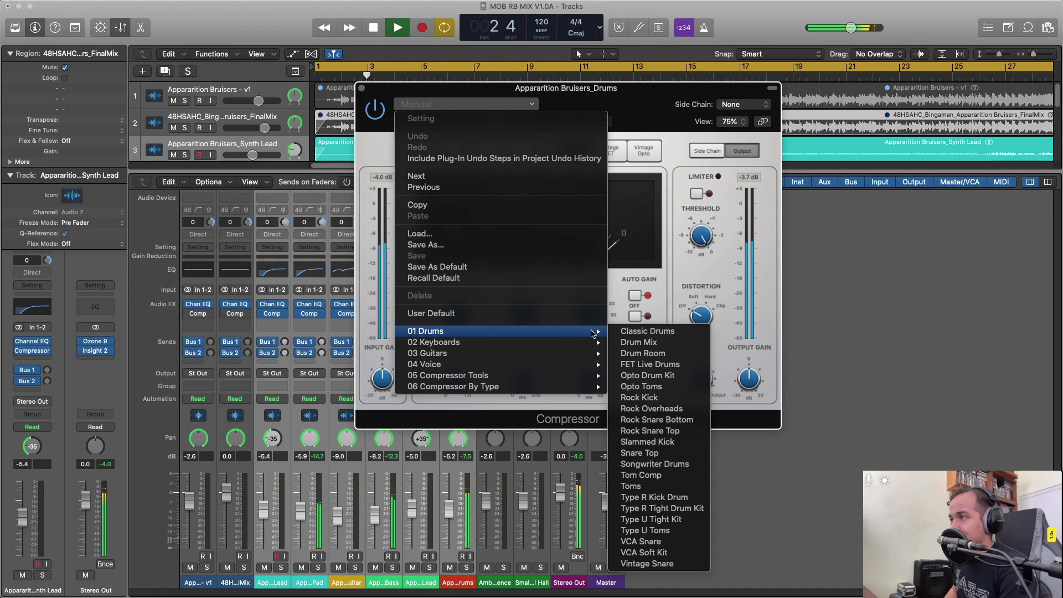
pyautogui.click(652, 334)
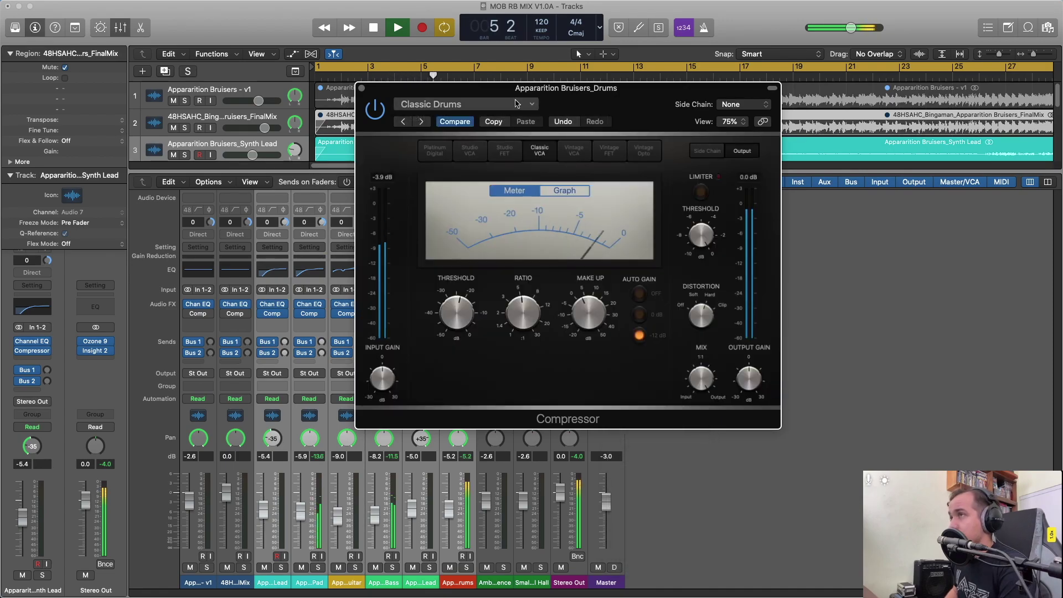
pyautogui.click(422, 122)
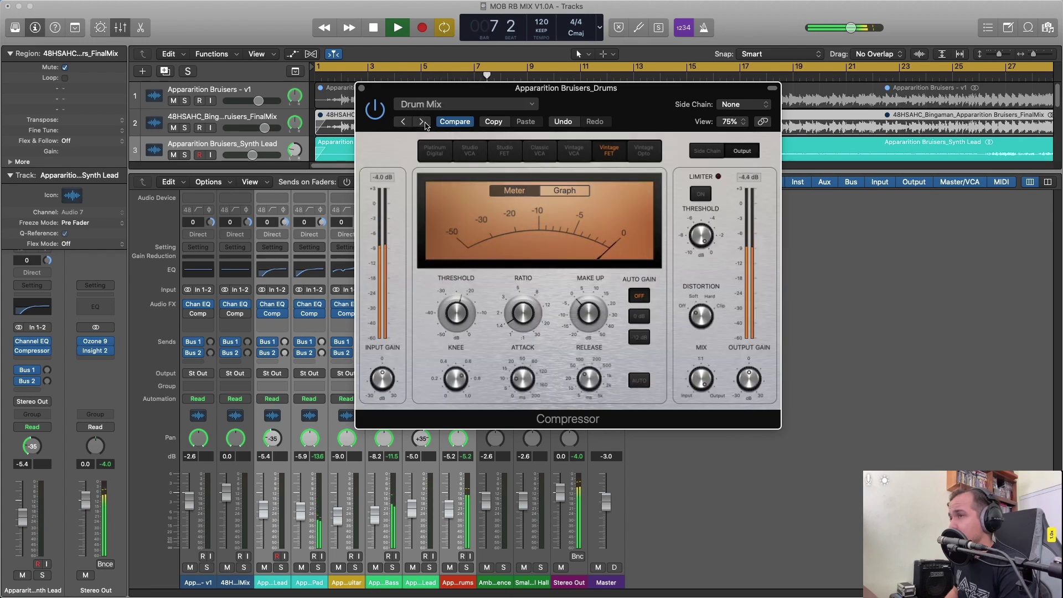
pyautogui.click(421, 122)
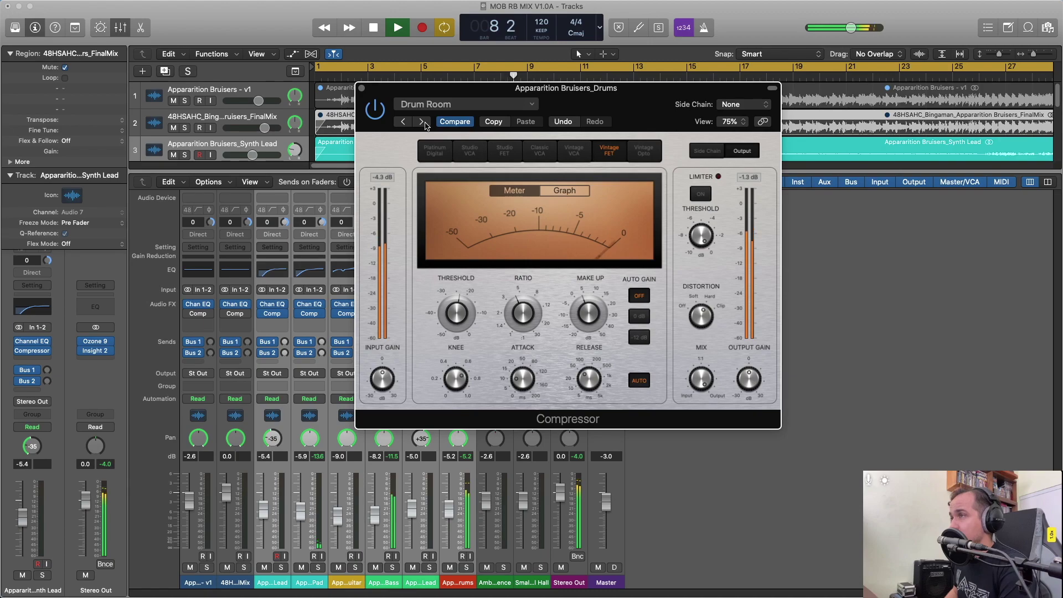
pyautogui.click(423, 122)
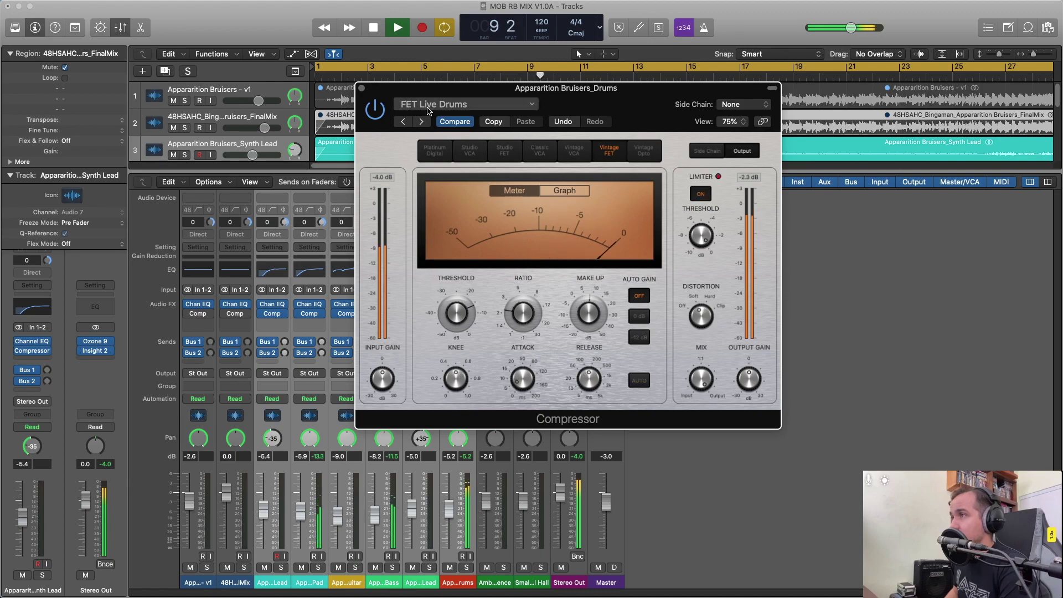
# Audition the Drums compressor's by-type presets from Classic Drums through Classic Guitar, Classic VCA and FET Electric Bass to FET Fatten.
pyautogui.click(428, 106)
pyautogui.moveTo(554, 375)
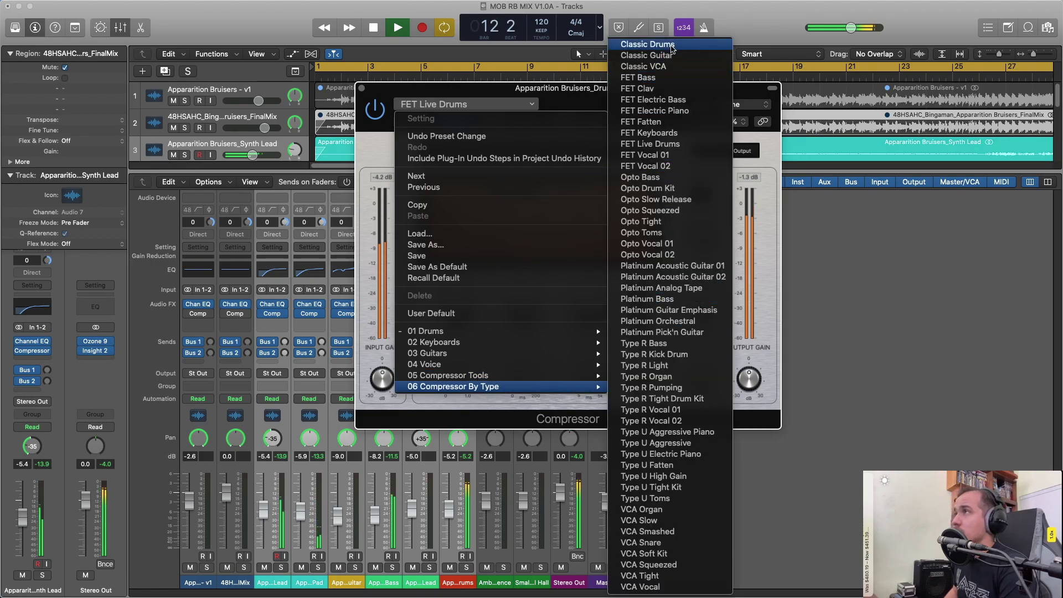
pyautogui.click(672, 49)
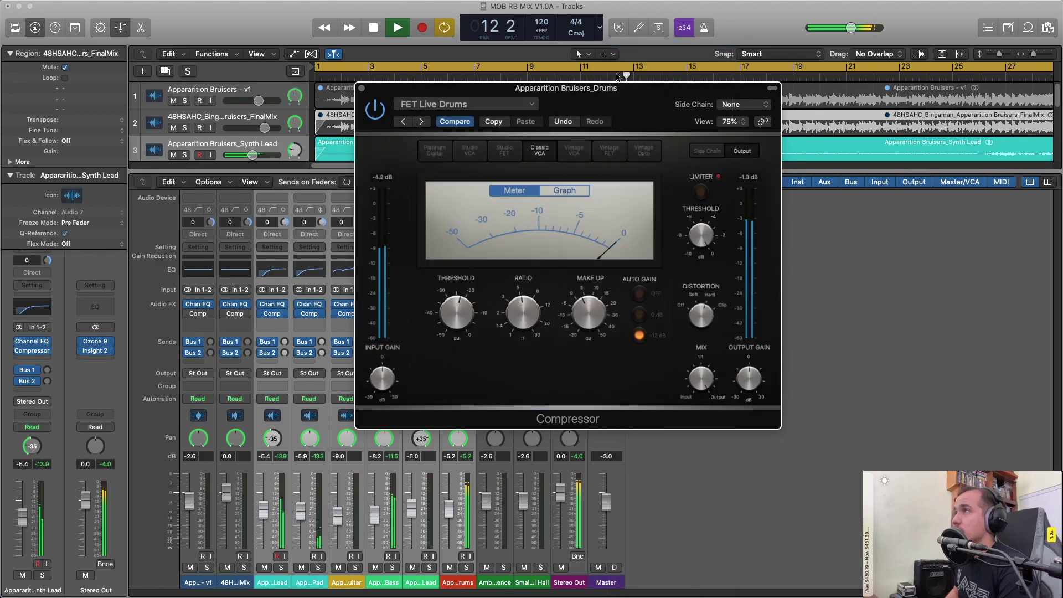
pyautogui.click(423, 120)
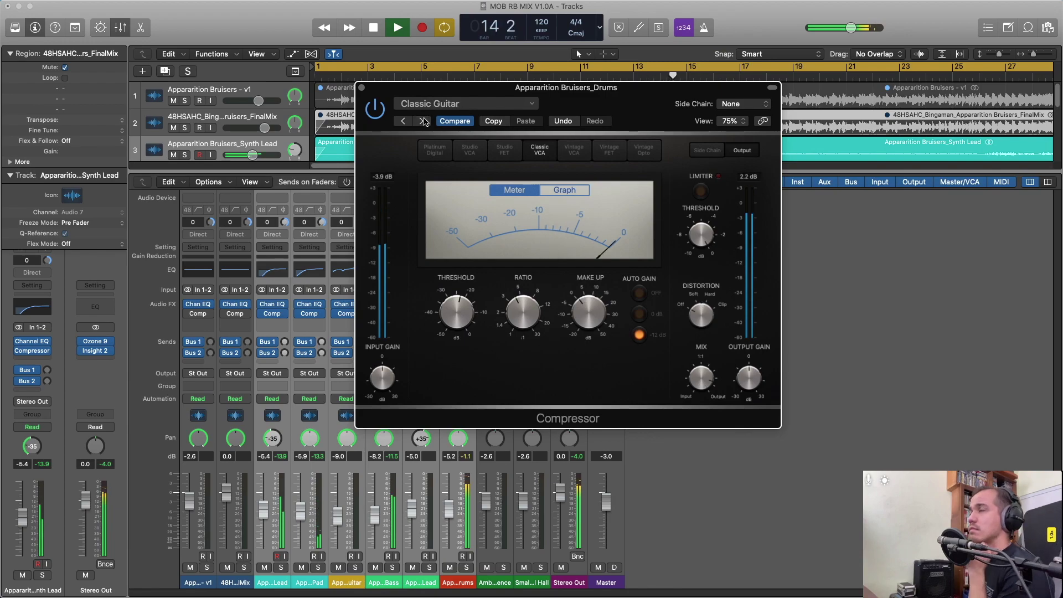
pyautogui.click(423, 120)
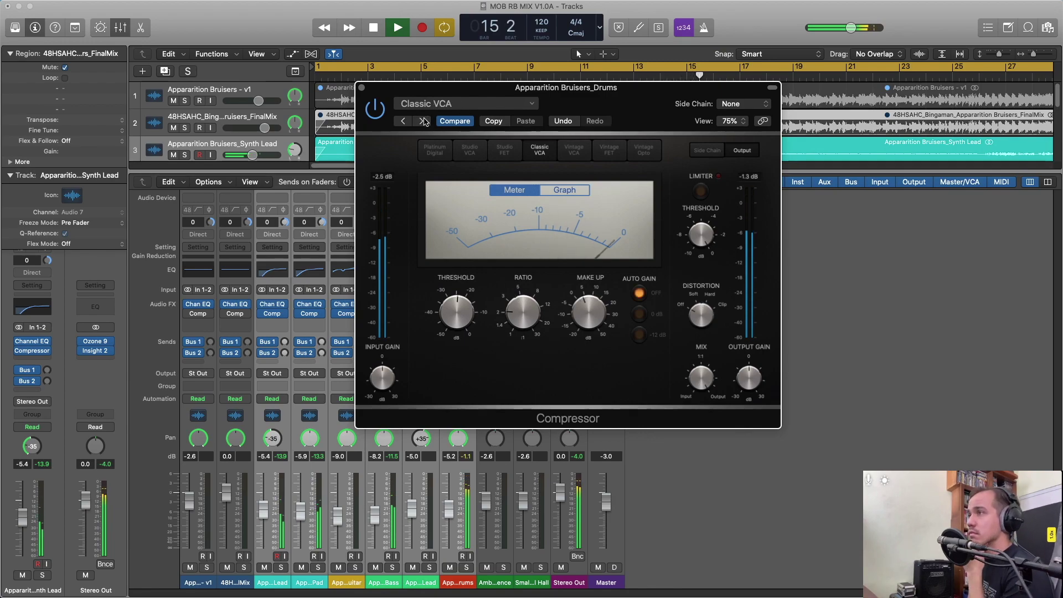
pyautogui.click(423, 121)
pyautogui.click(423, 120)
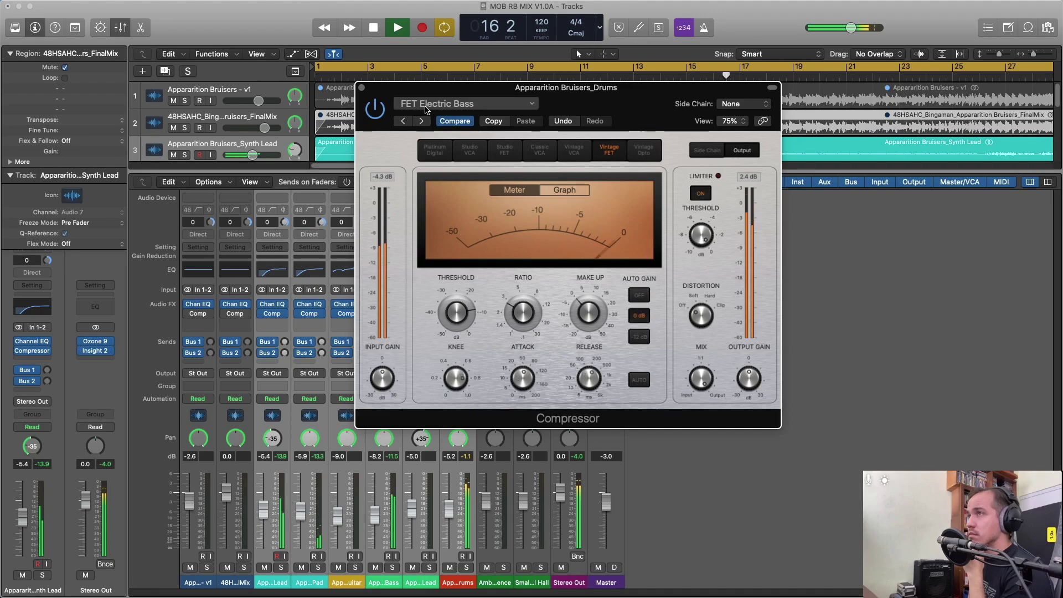
pyautogui.click(421, 121)
pyautogui.click(421, 121)
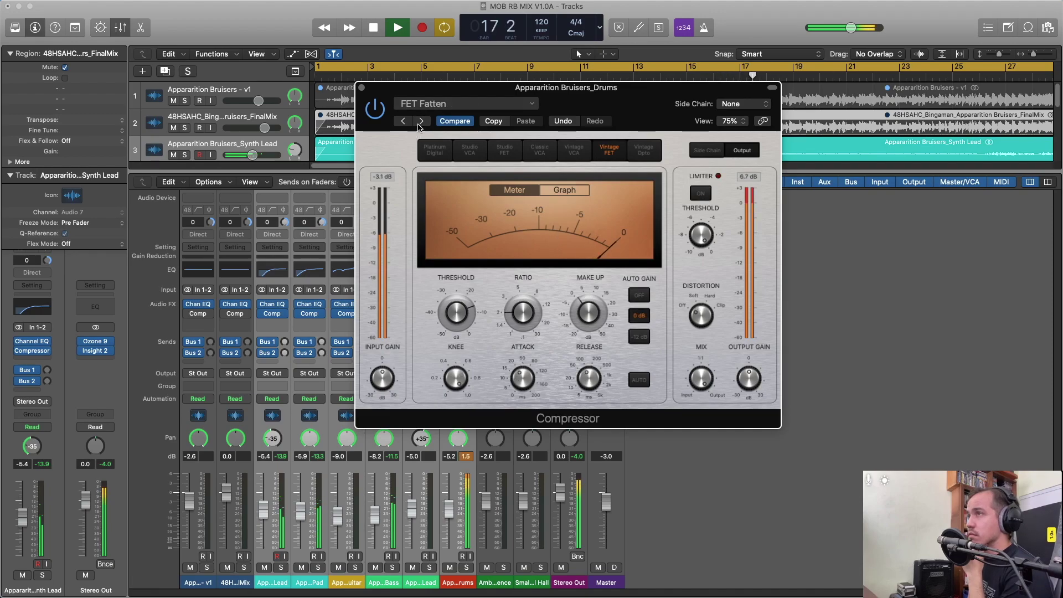
# Reposition the Drums compressor window and lower the Master fader slightly while the mix plays.
pyautogui.click(407, 127)
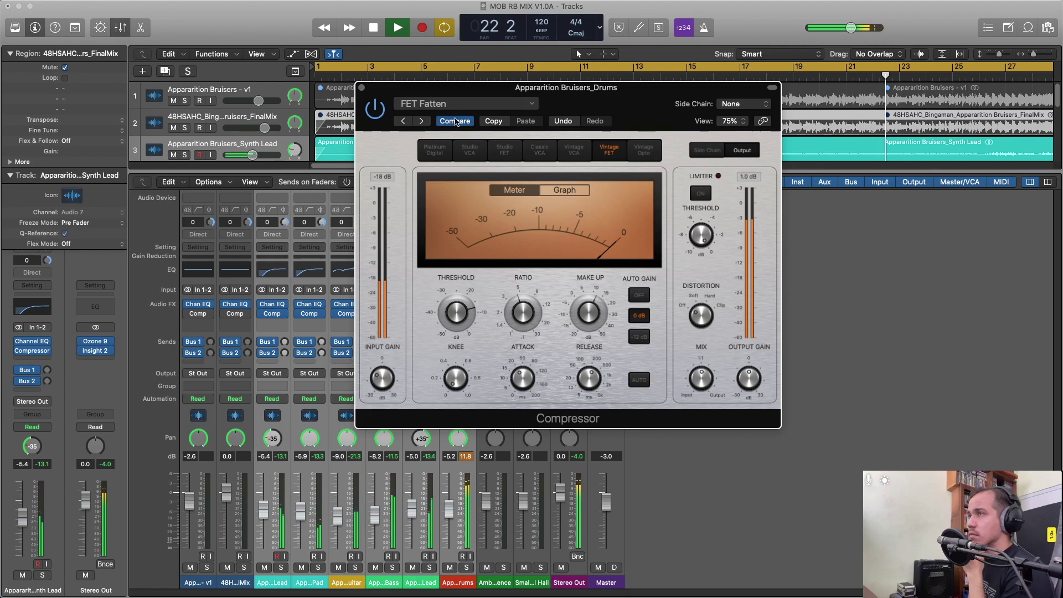
pyautogui.click(465, 104)
pyautogui.click(566, 83)
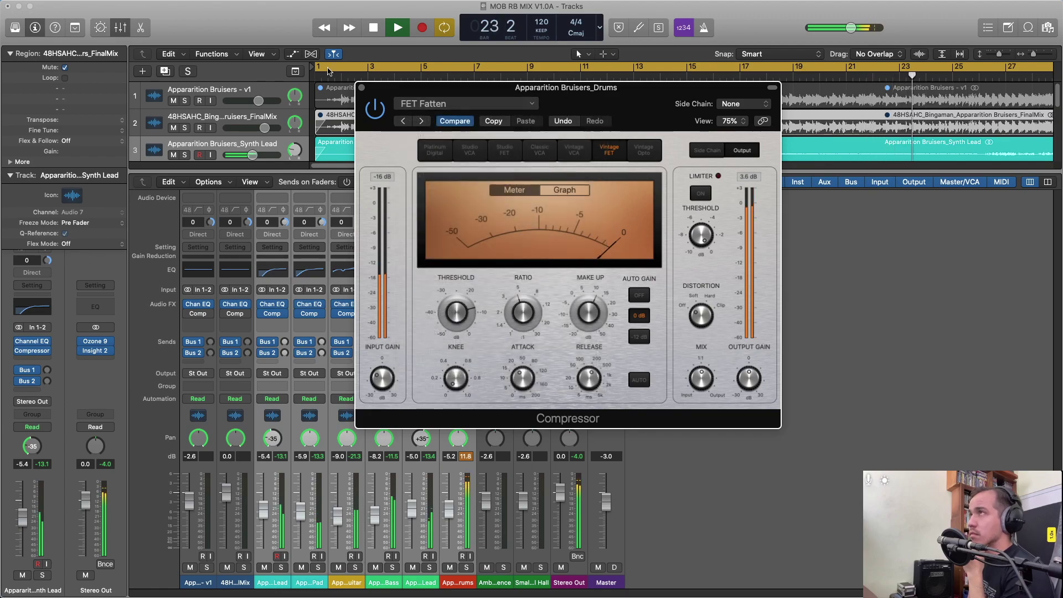
pyautogui.moveTo(566, 84); pyautogui.dragTo(549, 124)
pyautogui.moveTo(618, 515); pyautogui.dragTo(618, 522)
# Try the Vintage Snare preset on the Drums compressor, and switch it to the Drum Mix preset.
pyautogui.click(451, 140)
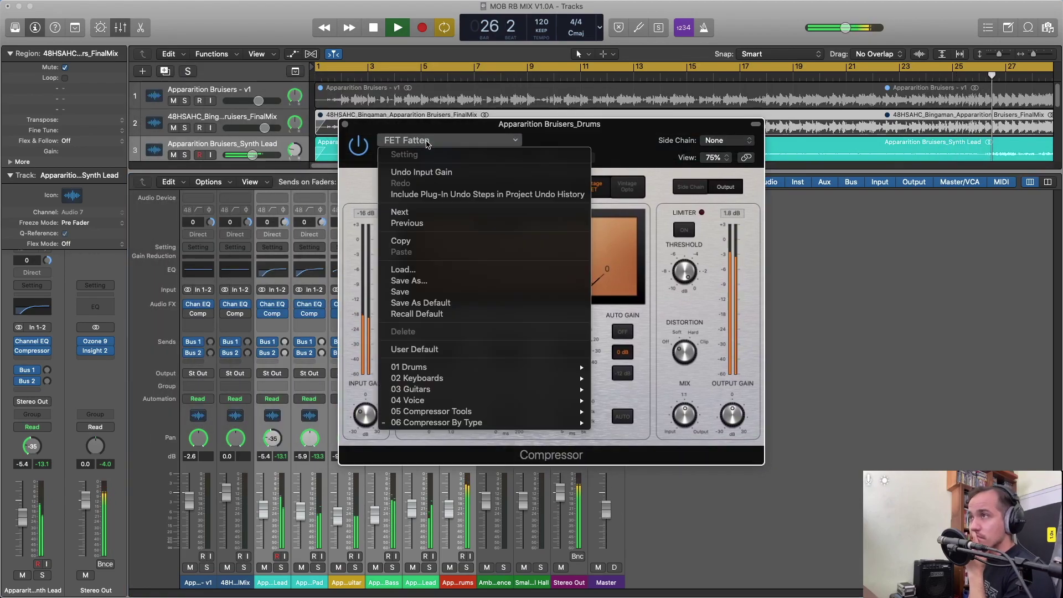
pyautogui.moveTo(507, 368)
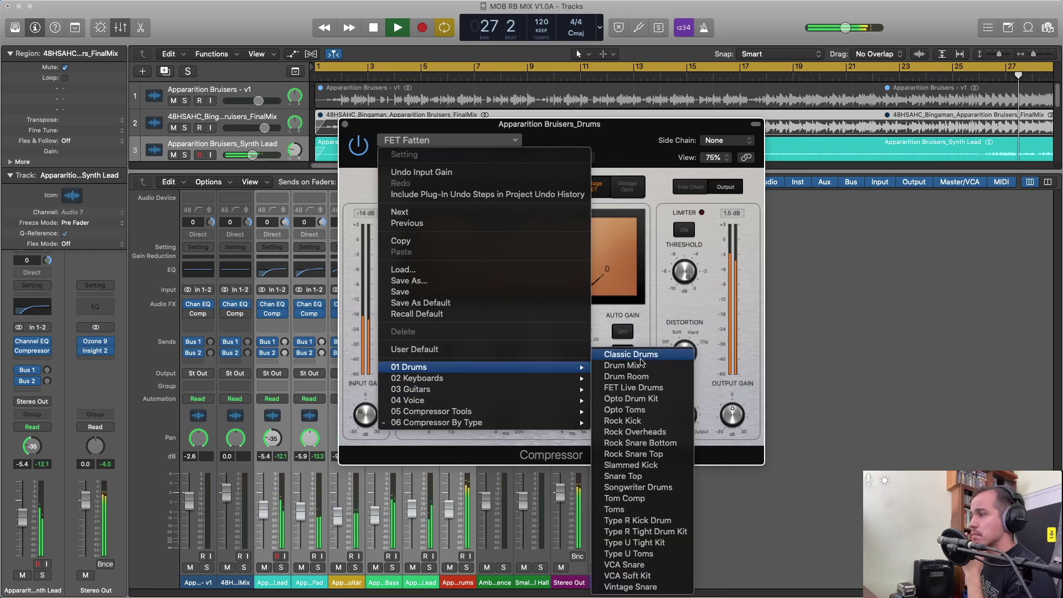
pyautogui.click(631, 588)
pyautogui.click(465, 141)
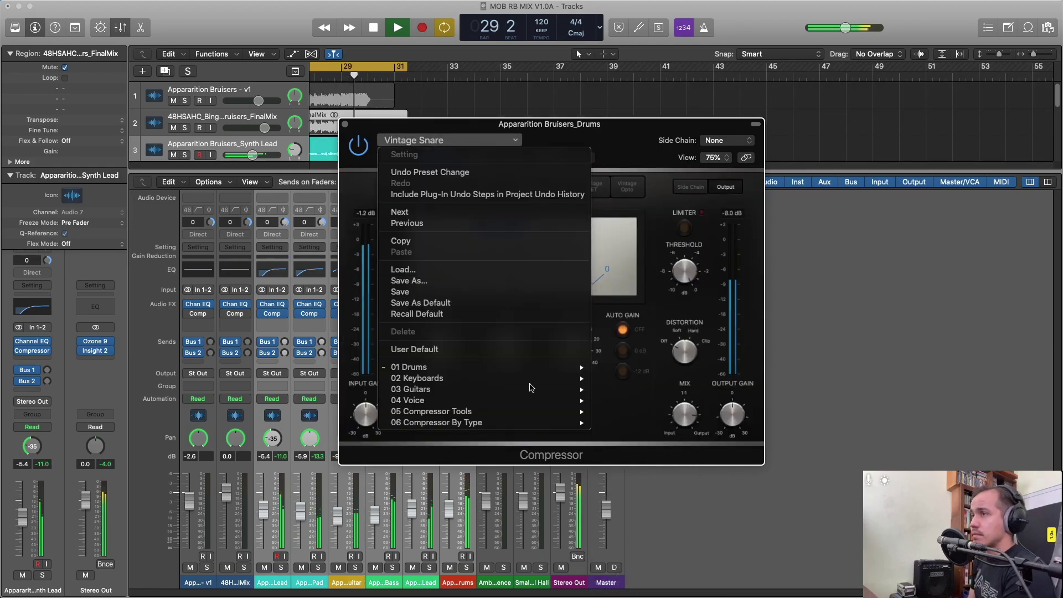
pyautogui.moveTo(546, 367)
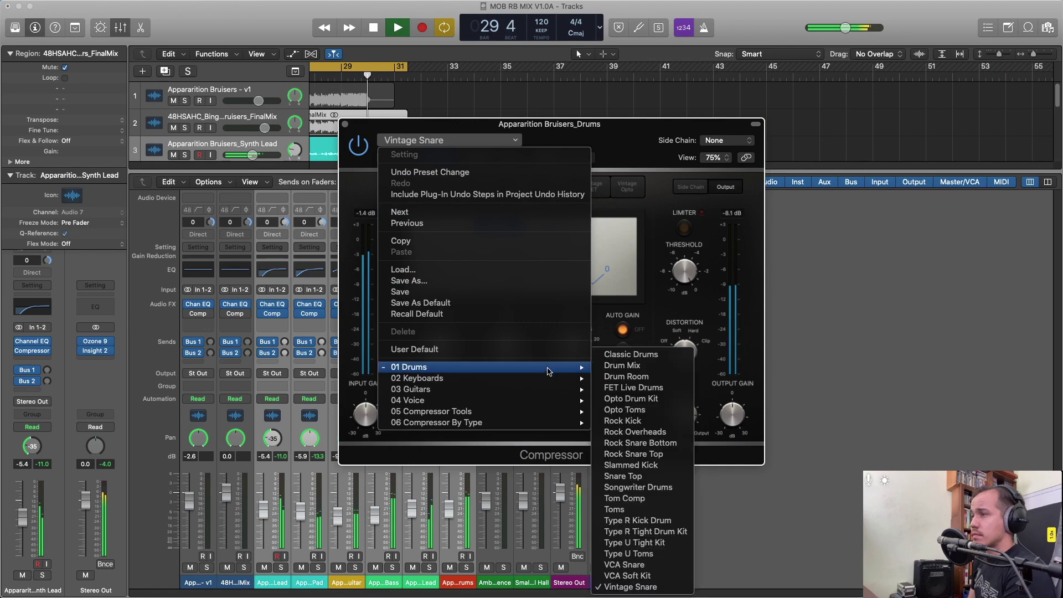
pyautogui.click(656, 367)
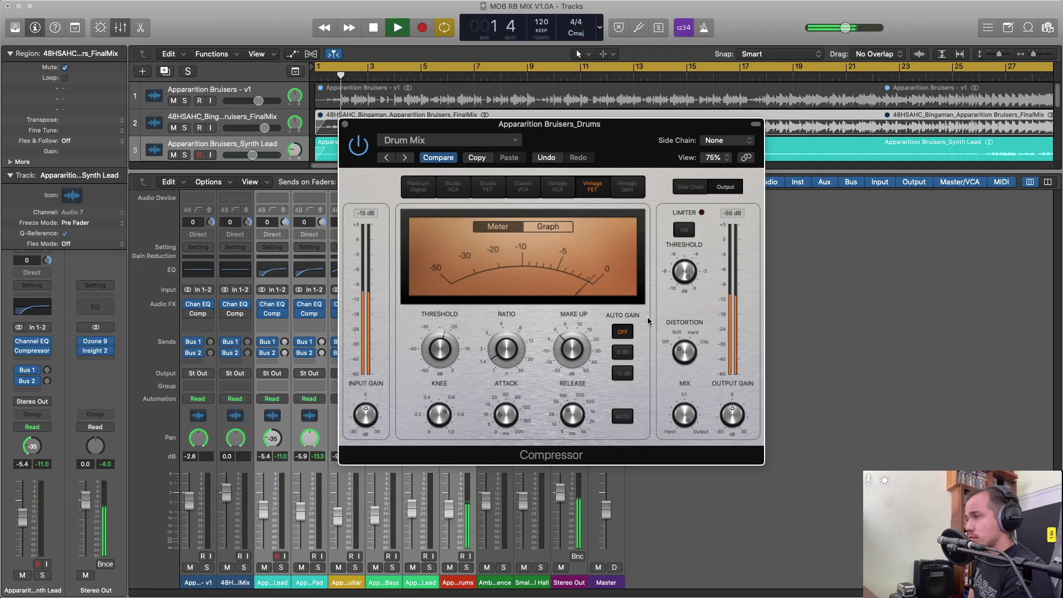
pyautogui.moveTo(569, 385)
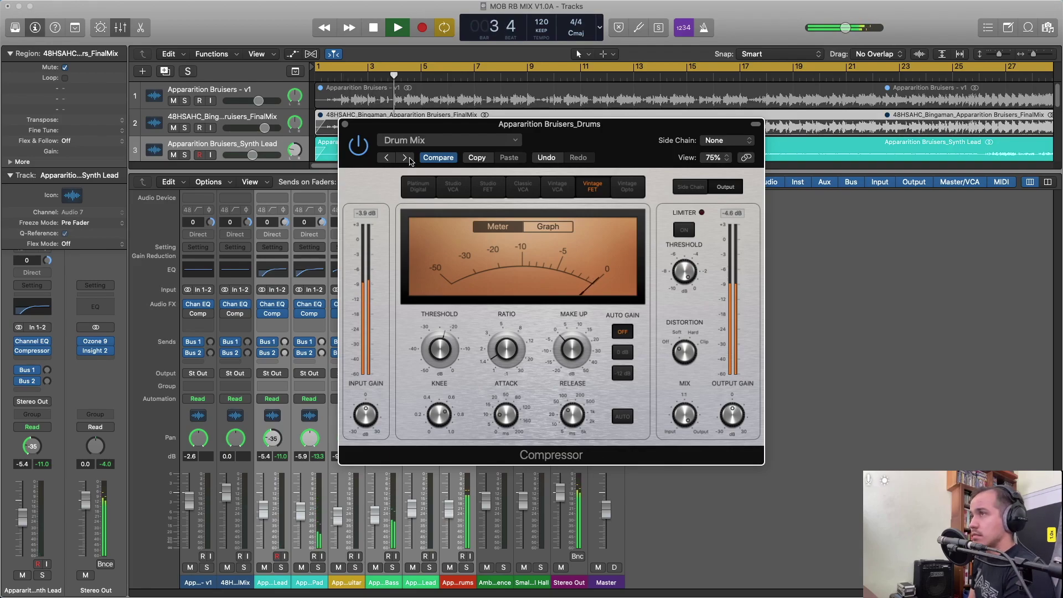
# Step the Drums compressor forward through the drum presets from Drum Room to Tom Comp, auditioning each against the mix.
pyautogui.click(409, 158)
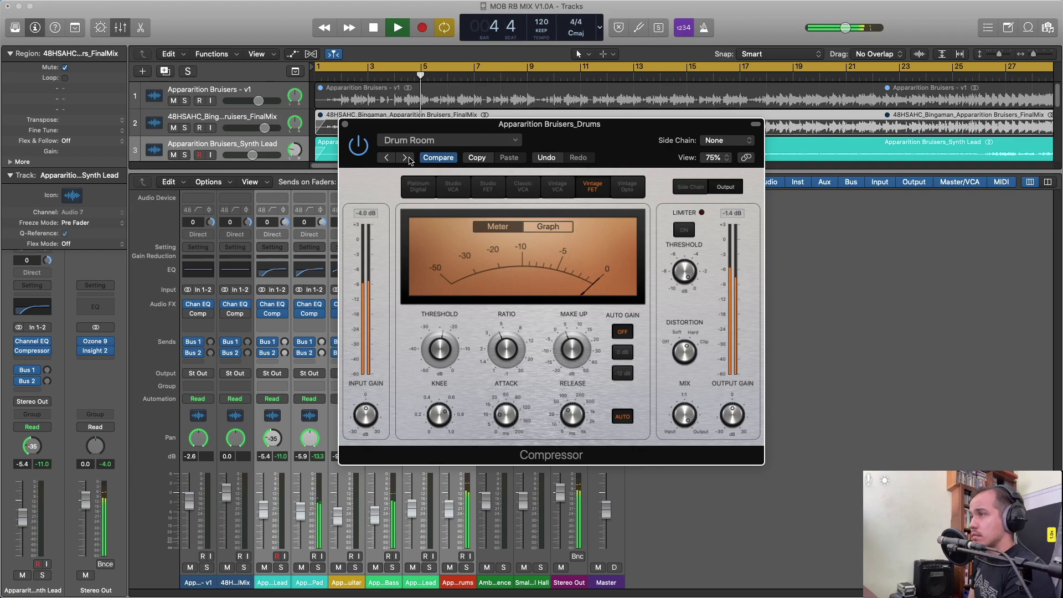
pyautogui.click(406, 158)
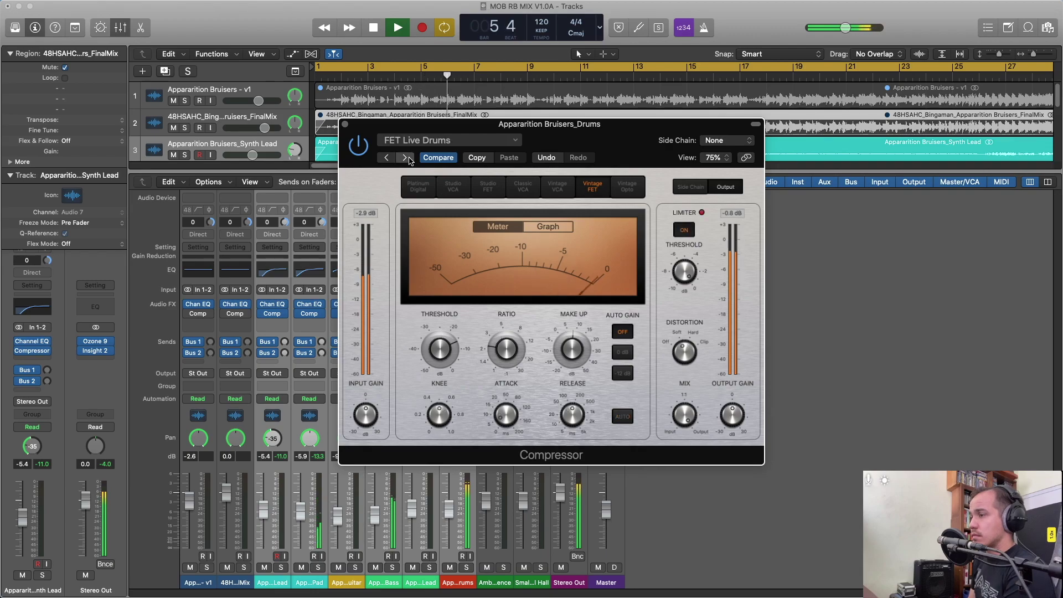
pyautogui.click(406, 158)
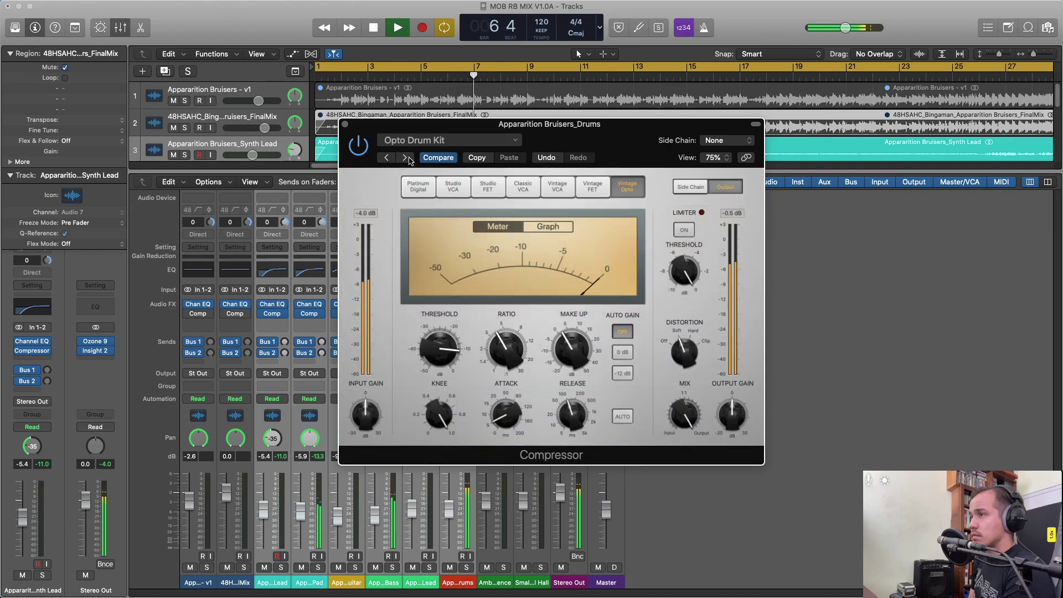
pyautogui.click(409, 160)
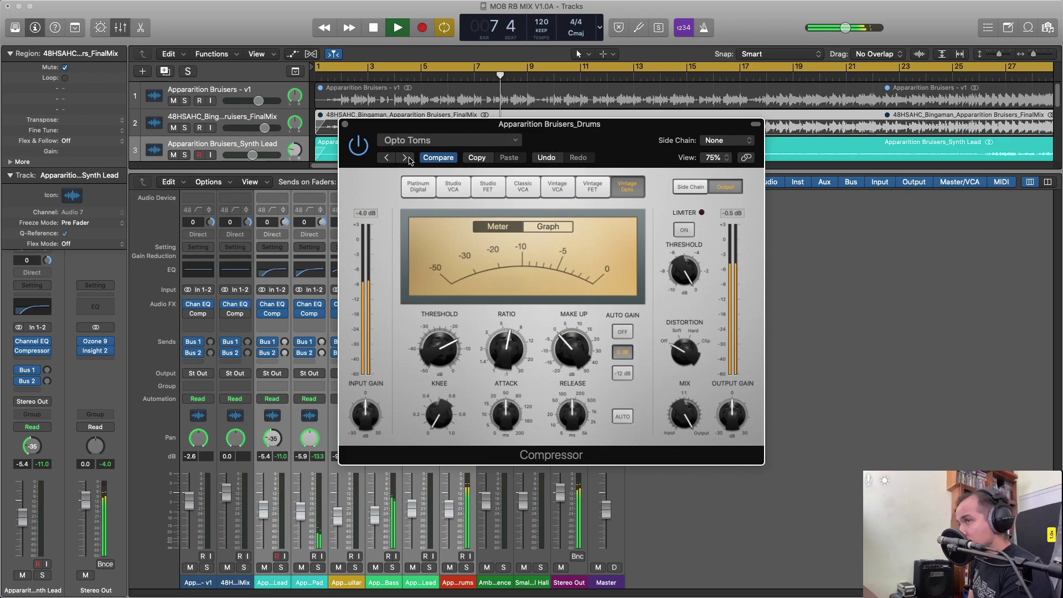
pyautogui.click(406, 158)
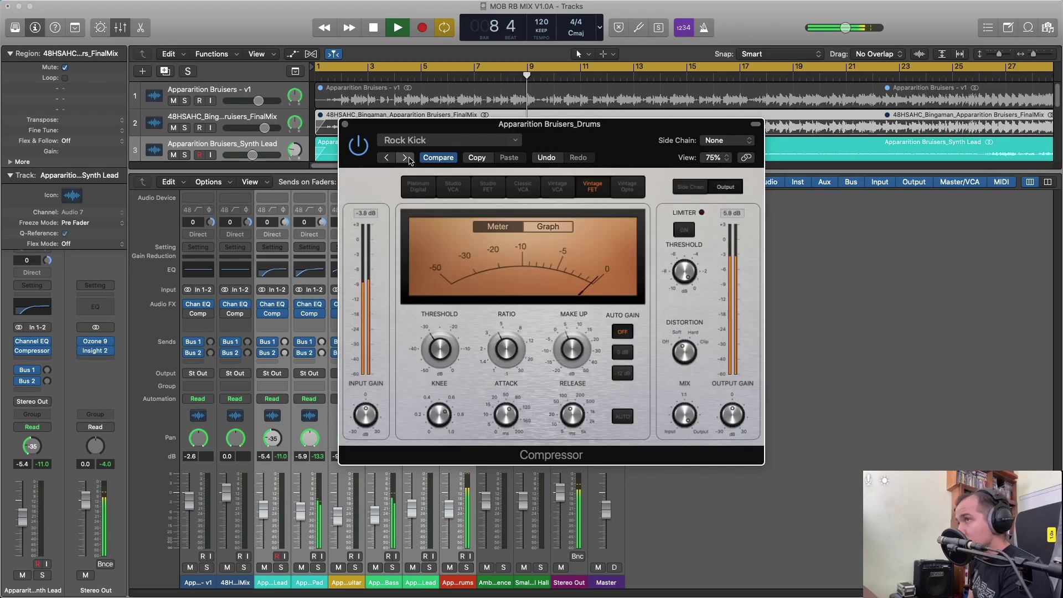
pyautogui.click(405, 158)
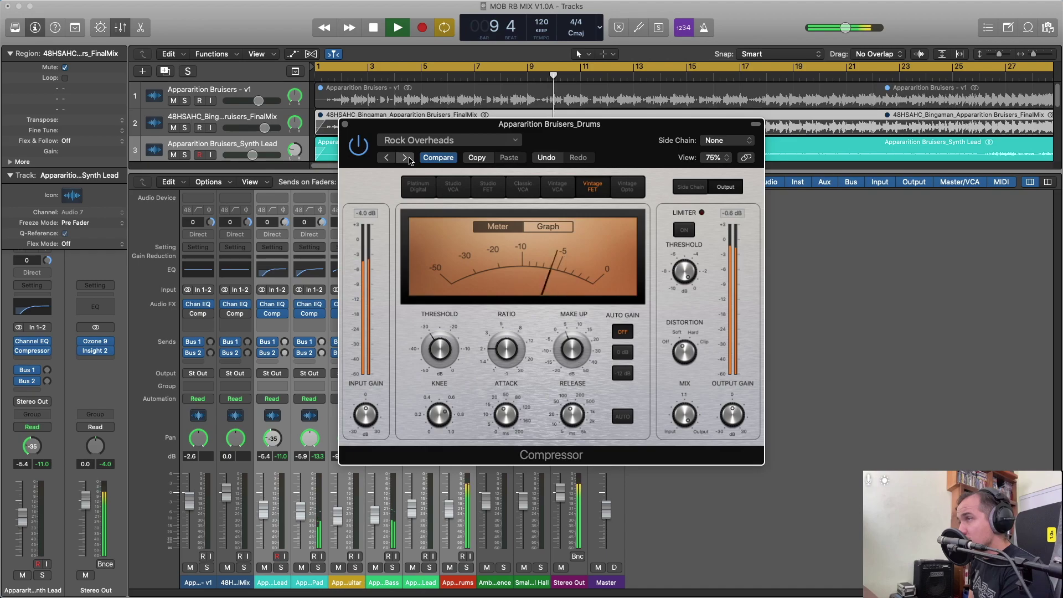
pyautogui.click(406, 158)
pyautogui.click(406, 159)
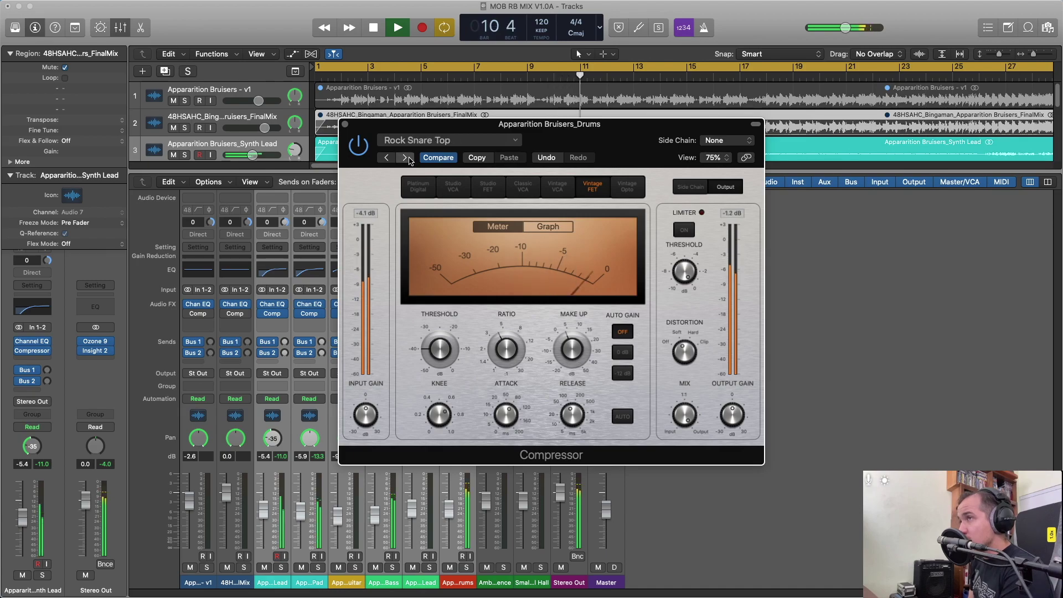
pyautogui.click(406, 158)
pyautogui.click(406, 159)
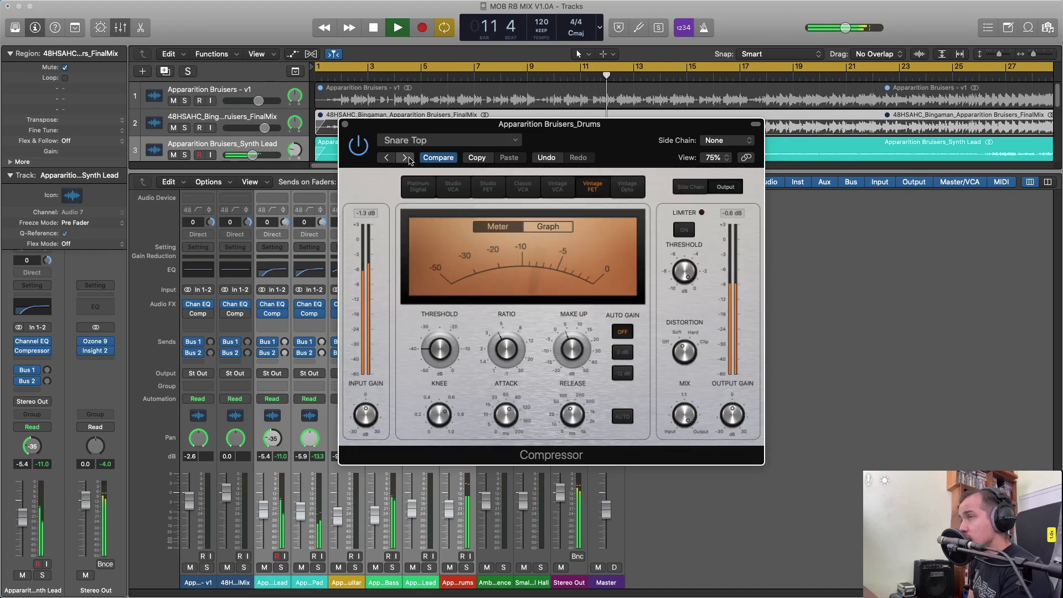
pyautogui.click(405, 158)
pyautogui.click(406, 158)
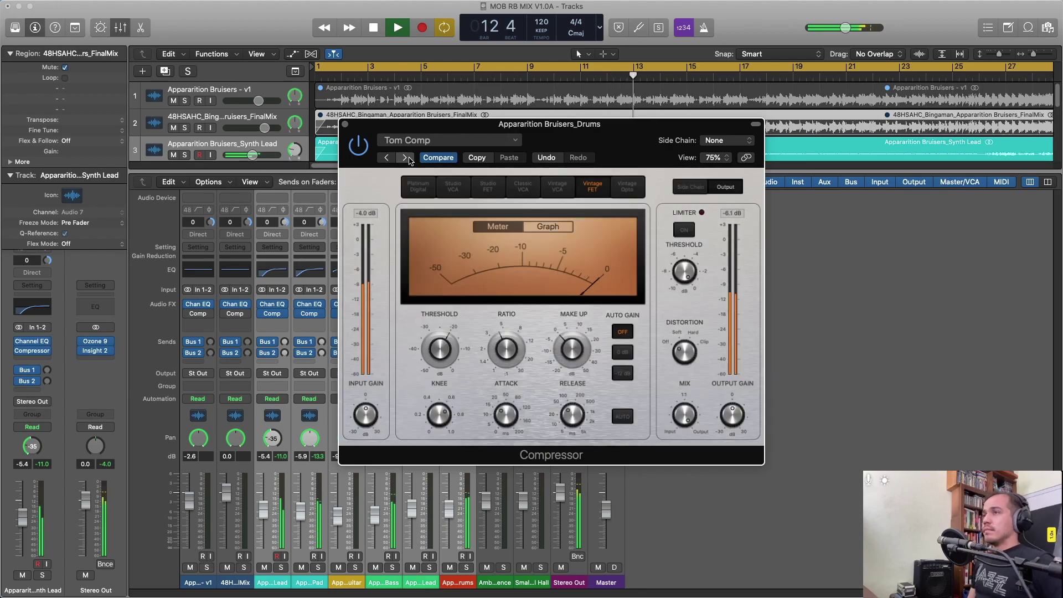
# Audition the Drums compressor presets from Type R Kick Drum through Type U Toms and VCA Soft Kit to FET Clav.
pyautogui.click(407, 158)
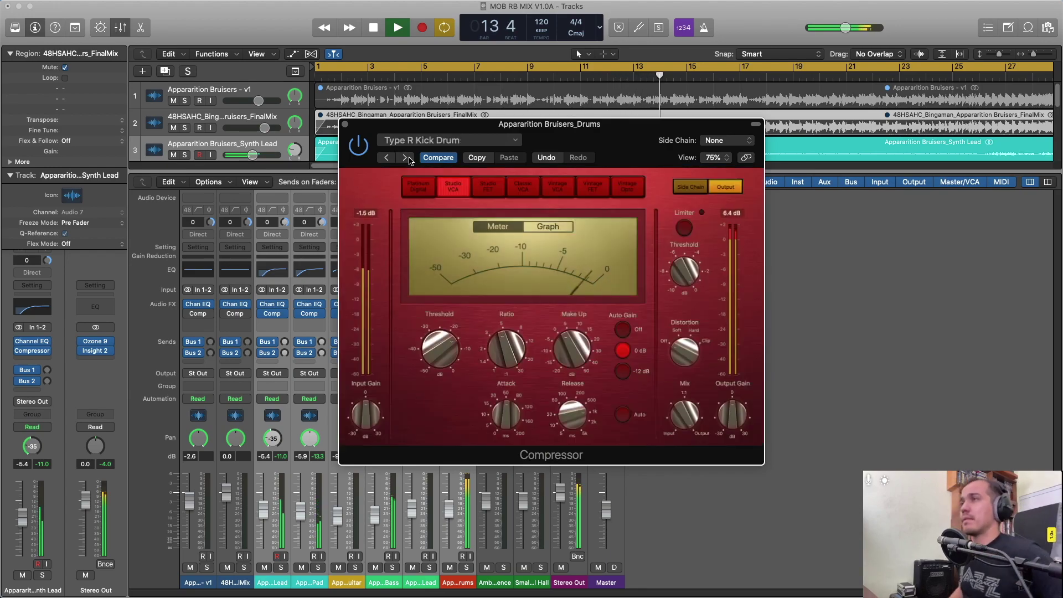
pyautogui.click(406, 158)
pyautogui.click(407, 158)
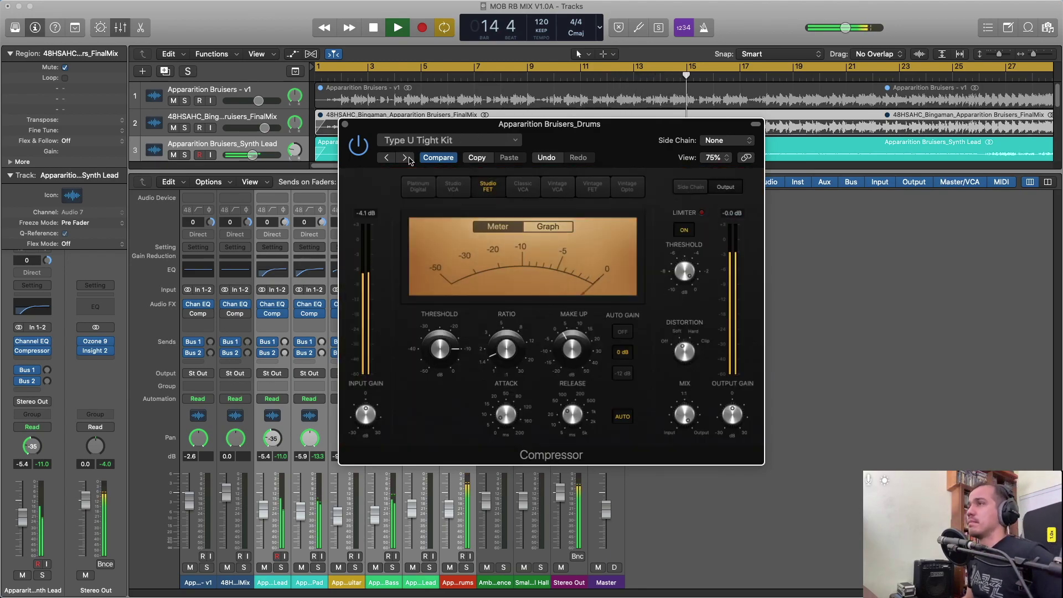
pyautogui.click(407, 158)
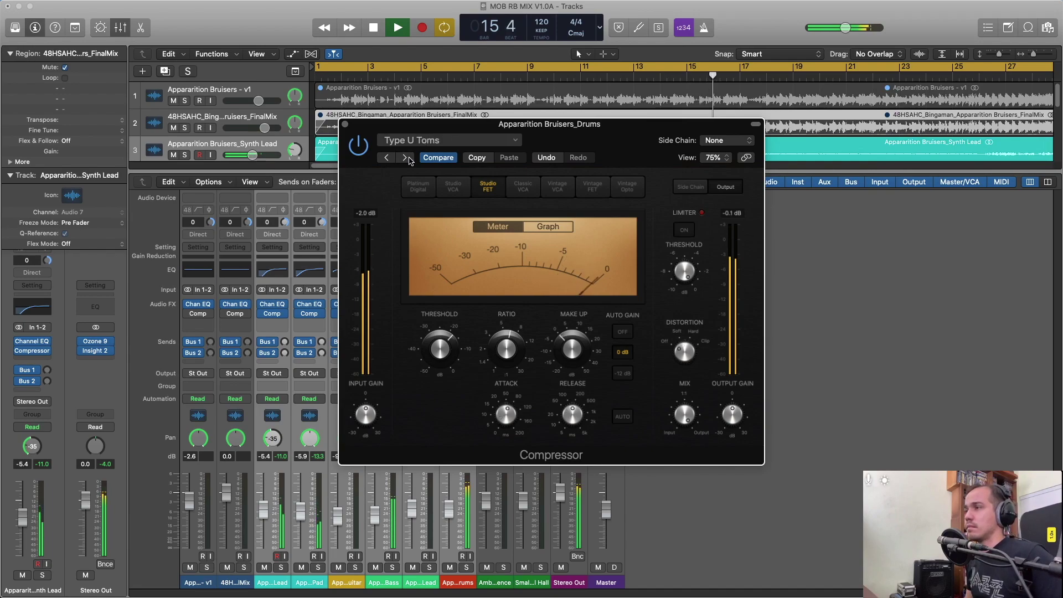
pyautogui.click(407, 158)
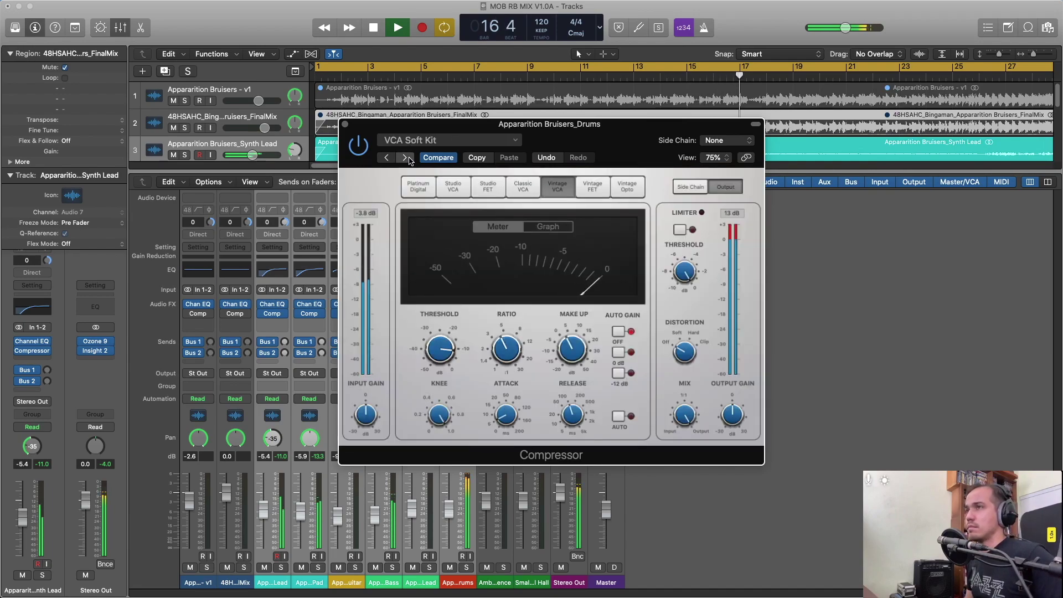
pyautogui.click(409, 159)
pyautogui.click(401, 159)
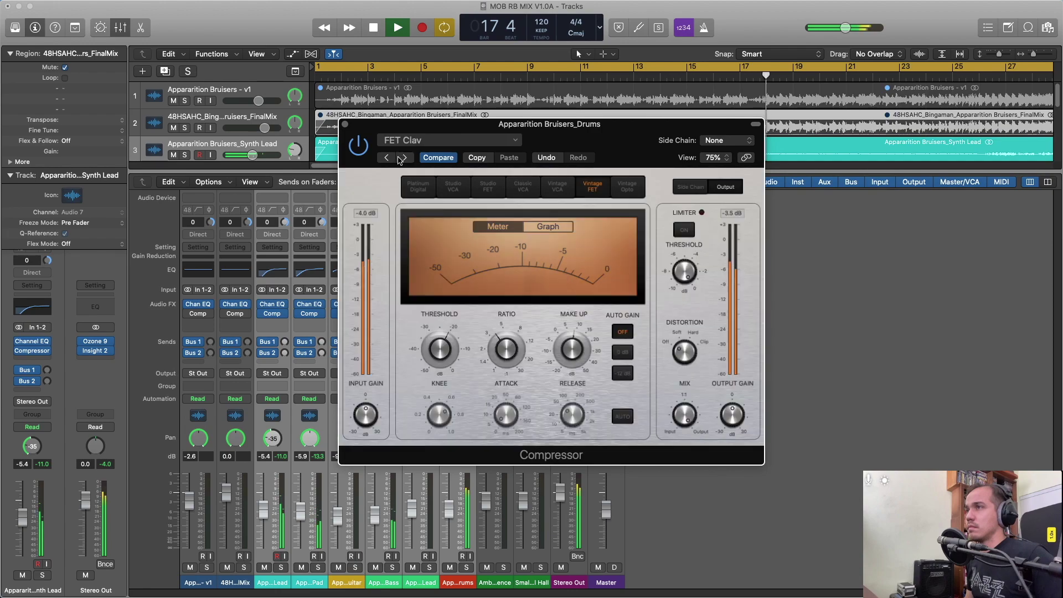
# Step the Drums compressor back to VCA Snare, then to VCA Soft Kit, and compare VCA Soft Kit with the compressor bypassed.
pyautogui.click(387, 158)
pyautogui.click(387, 158)
pyautogui.click(386, 159)
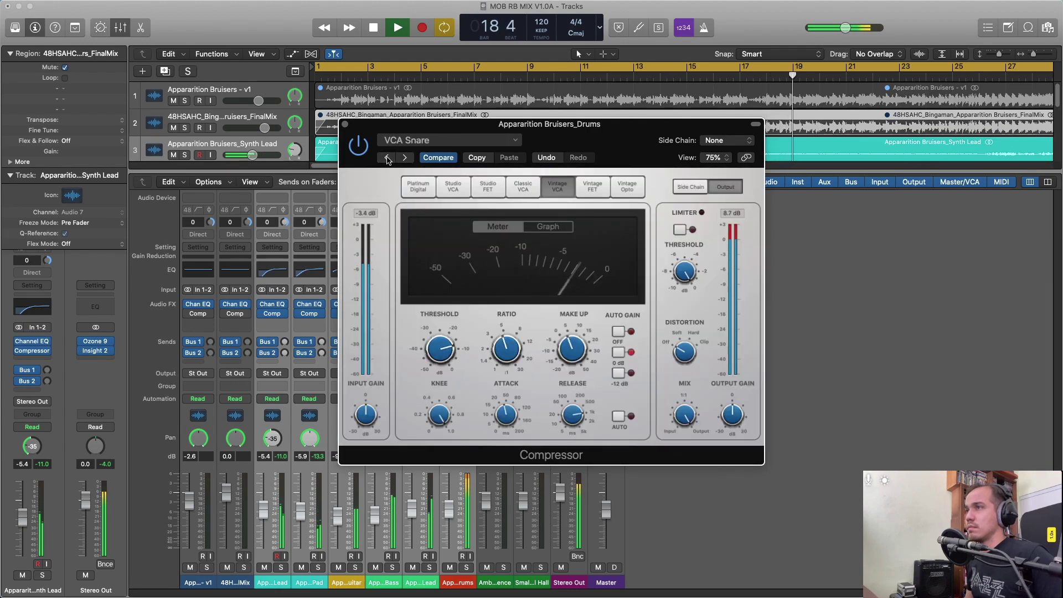
pyautogui.click(407, 159)
pyautogui.click(360, 149)
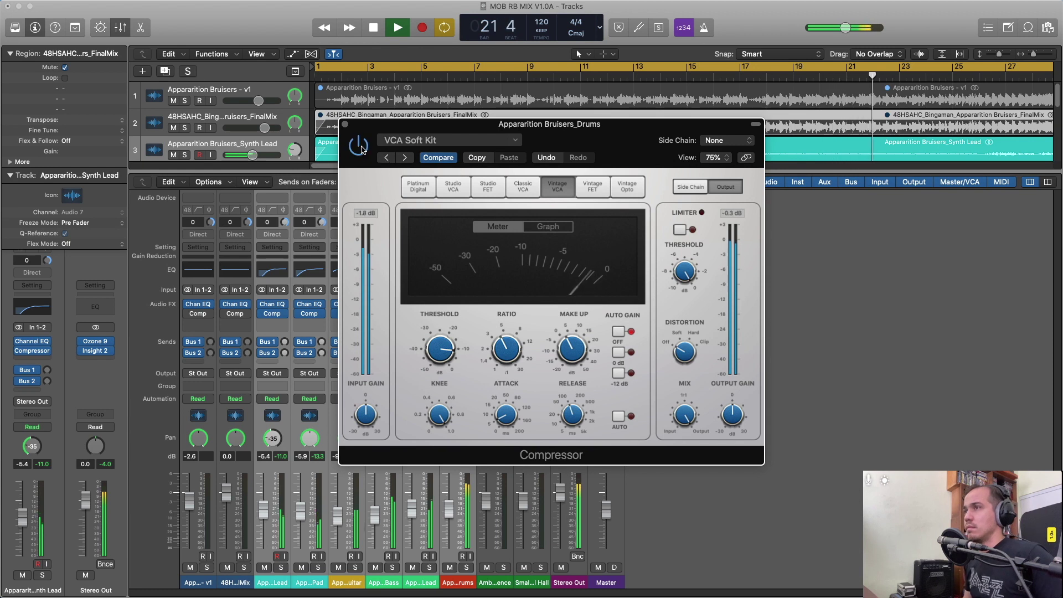
pyautogui.click(359, 146)
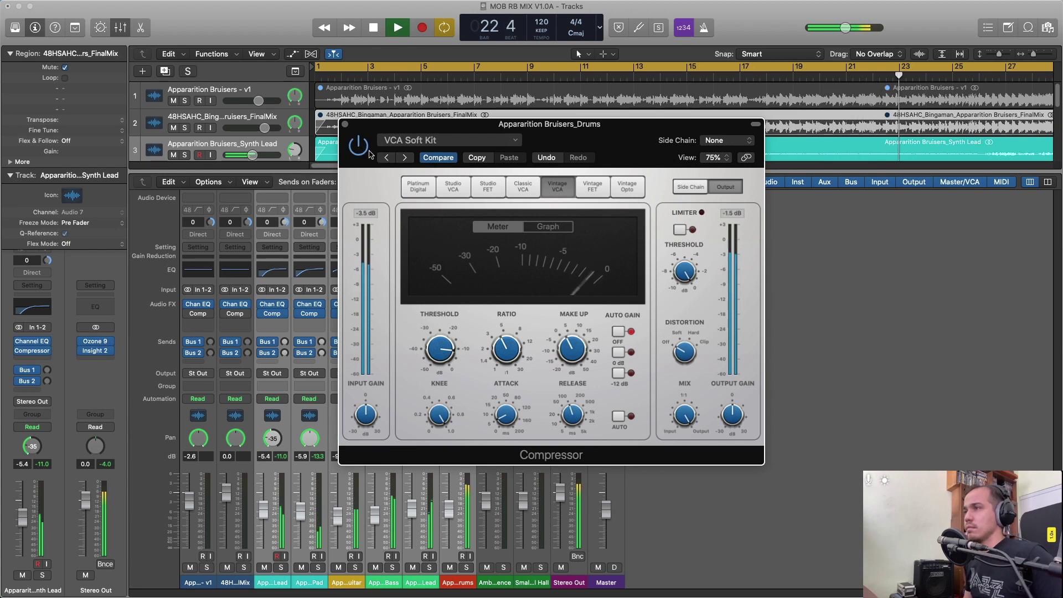
# Try the keyboard presets up to FET Electric Piano on the Drums compressor, and step back to VCA Snare.
pyautogui.click(404, 158)
pyautogui.click(404, 158)
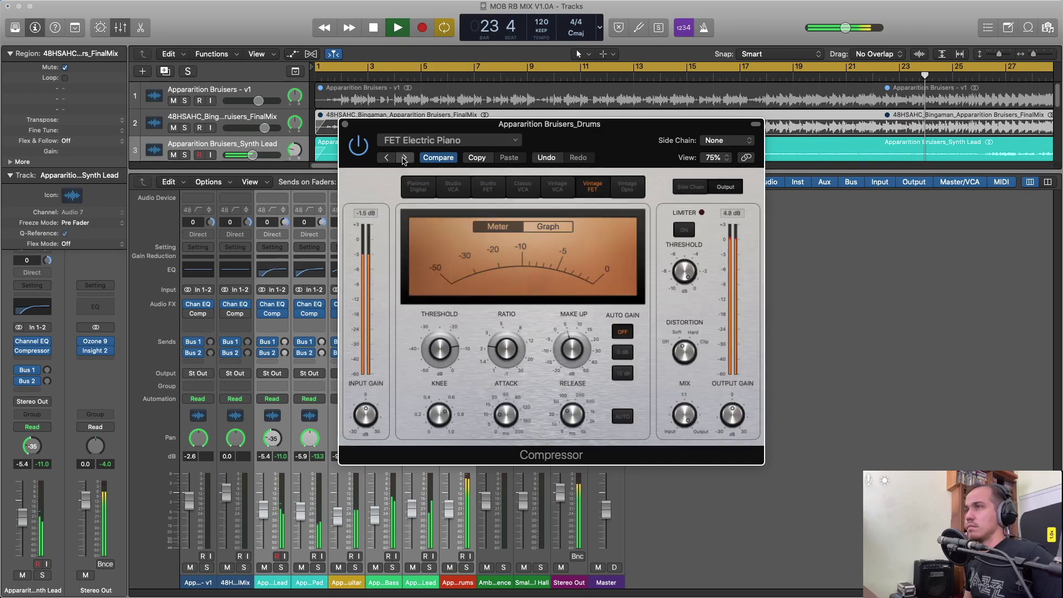
pyautogui.click(404, 158)
pyautogui.click(388, 157)
pyautogui.click(388, 157)
pyautogui.click(388, 157)
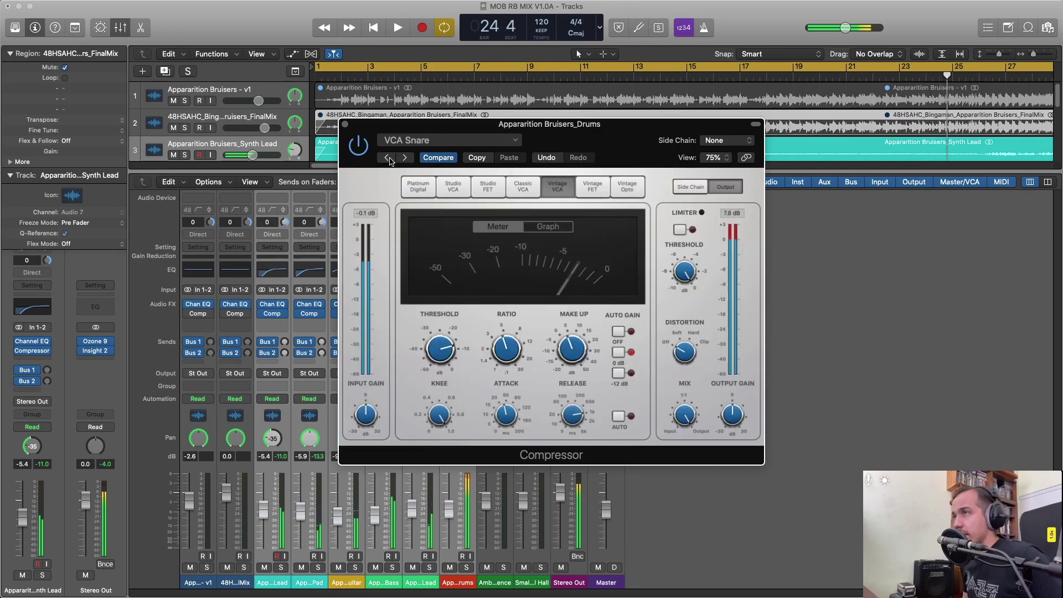
# Restart playback and step the Drums compressor back from VCA Snare through Type R Kick Drum to Snare Top, trying Songwriter Drums.
pyautogui.press('space')
pyautogui.click(402, 159)
pyautogui.press('space')
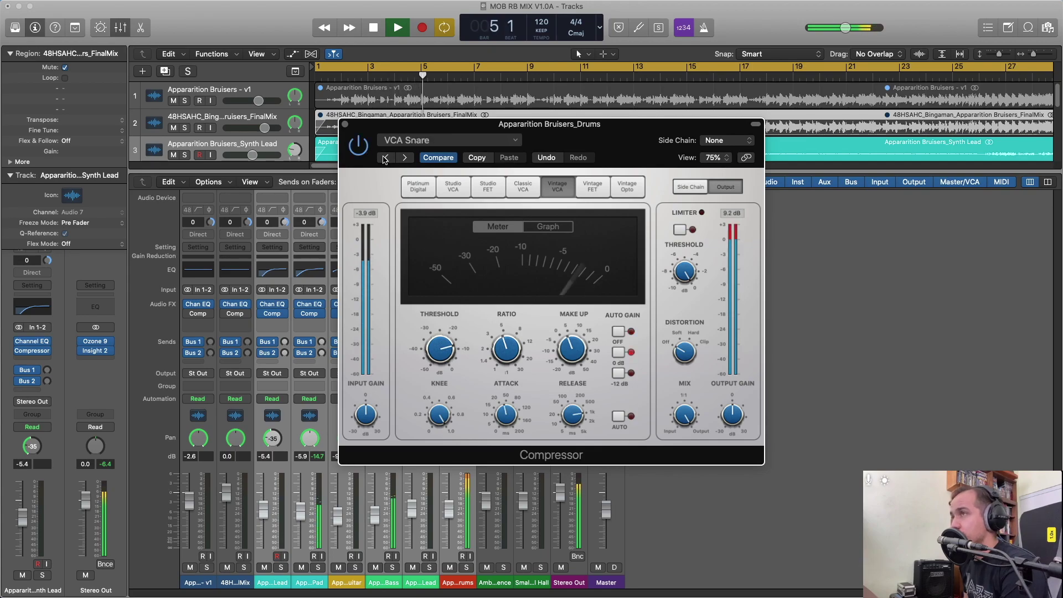
pyautogui.click(386, 158)
pyautogui.click(386, 158)
pyautogui.click(386, 158)
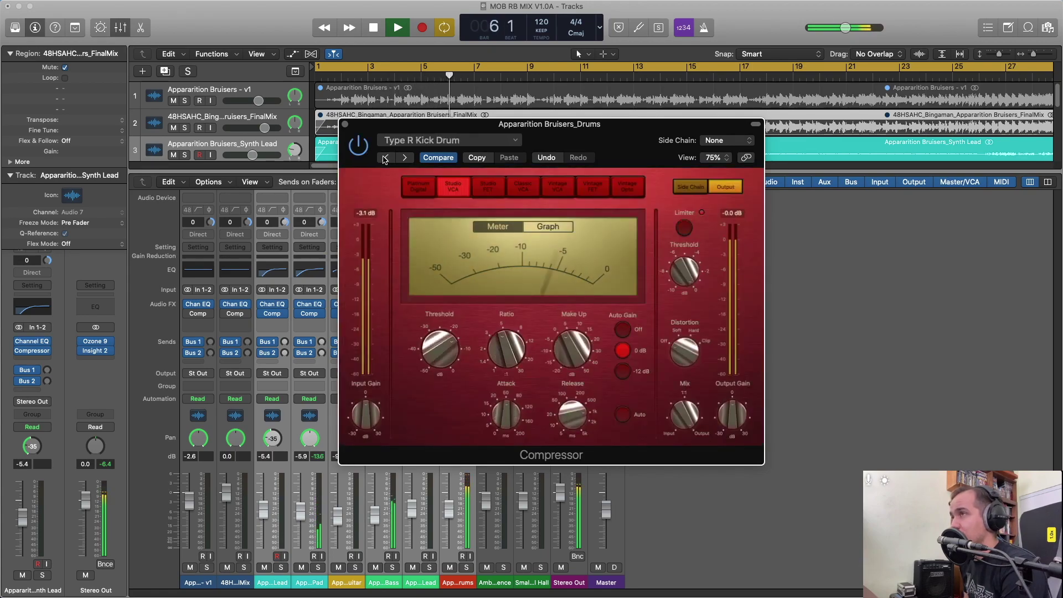
pyautogui.click(386, 158)
pyautogui.click(384, 159)
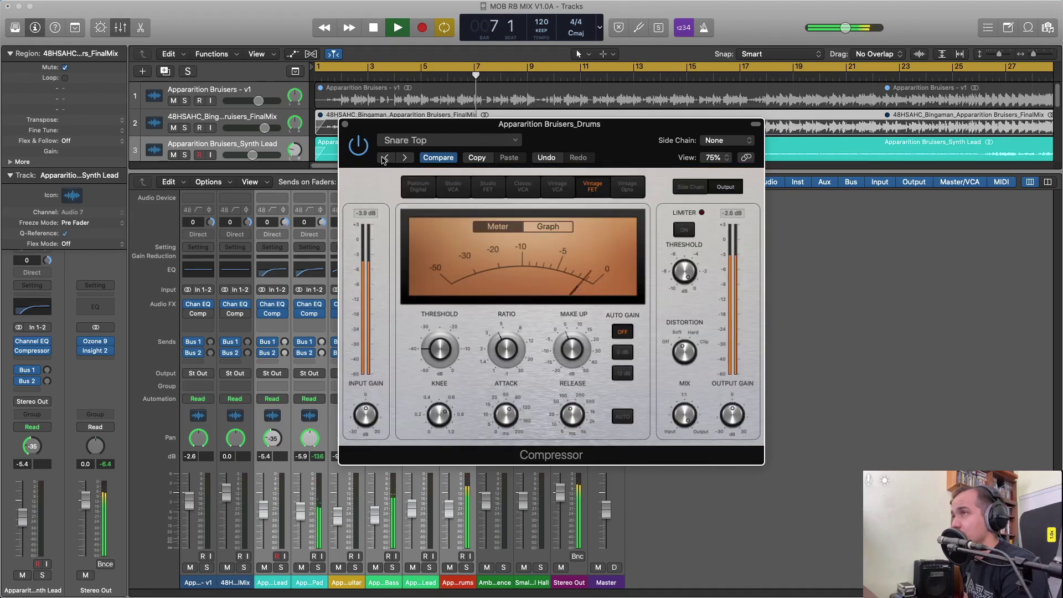
pyautogui.click(398, 159)
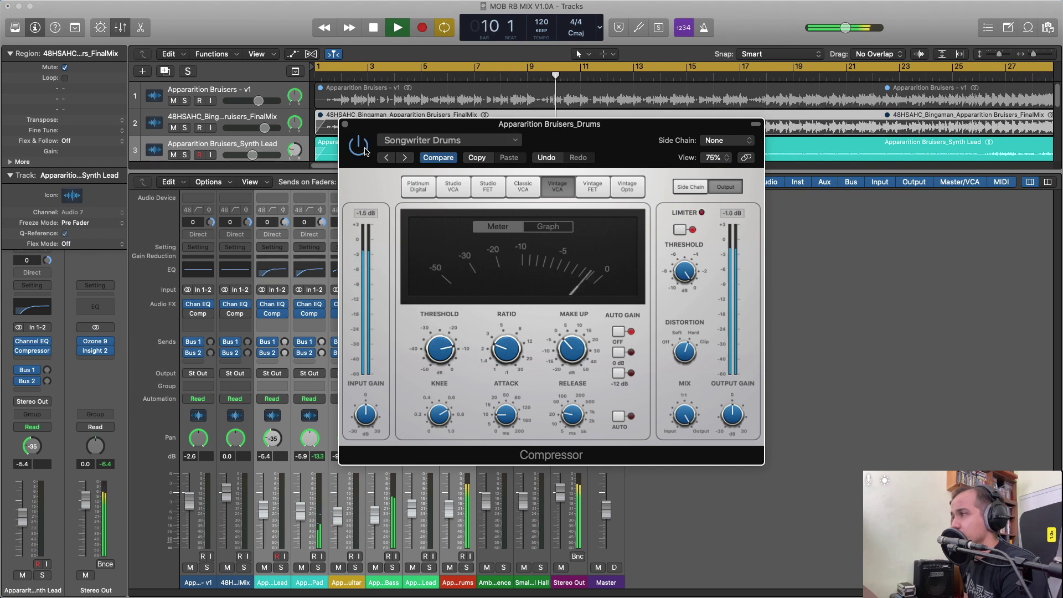
# Step the Drums compressor back from Snare Top through Rock Kick to Opto Drum Kit, check it bypassed, and set its mix to about 1:1.
pyautogui.click(380, 159)
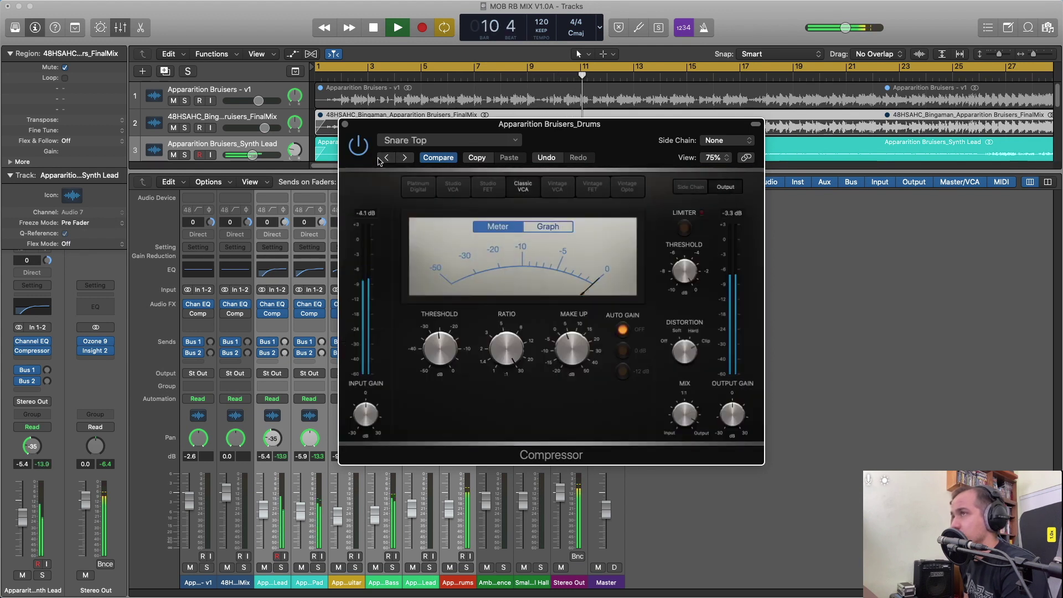
pyautogui.click(379, 160)
pyautogui.click(379, 159)
pyautogui.click(379, 160)
pyautogui.click(379, 159)
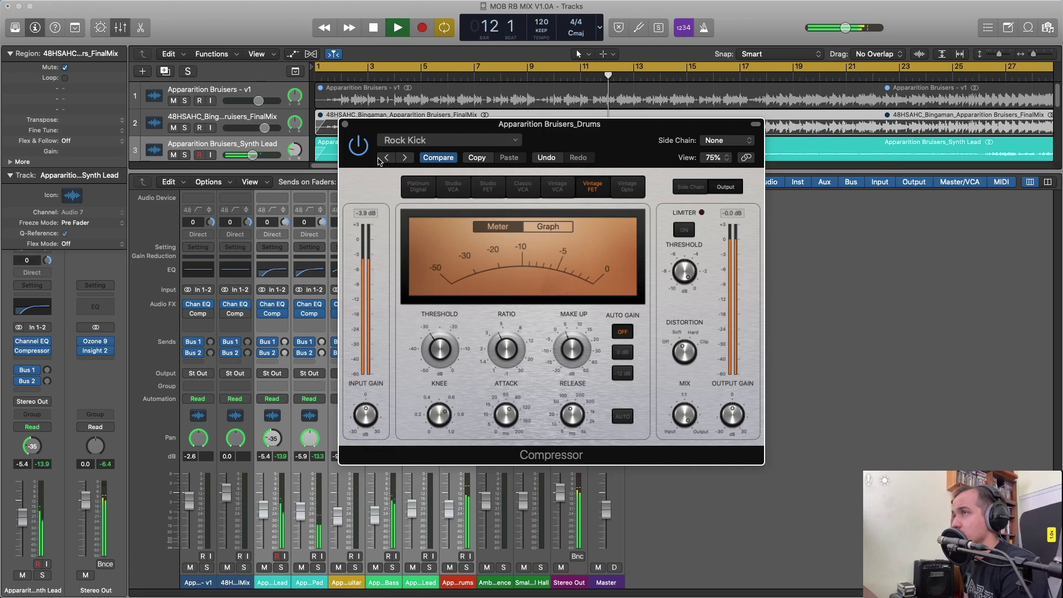
pyautogui.click(379, 159)
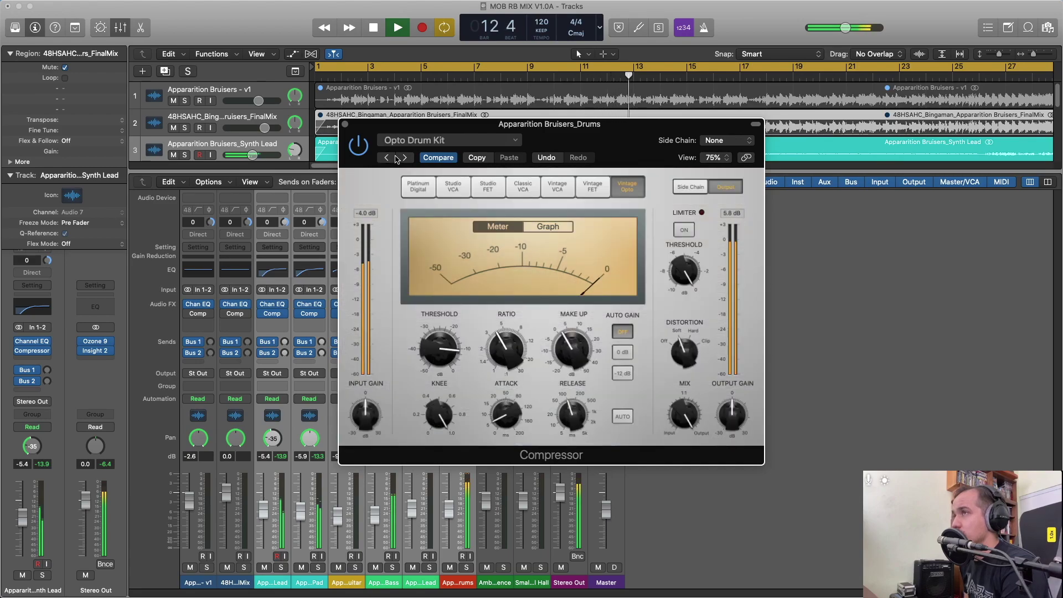
pyautogui.click(365, 146)
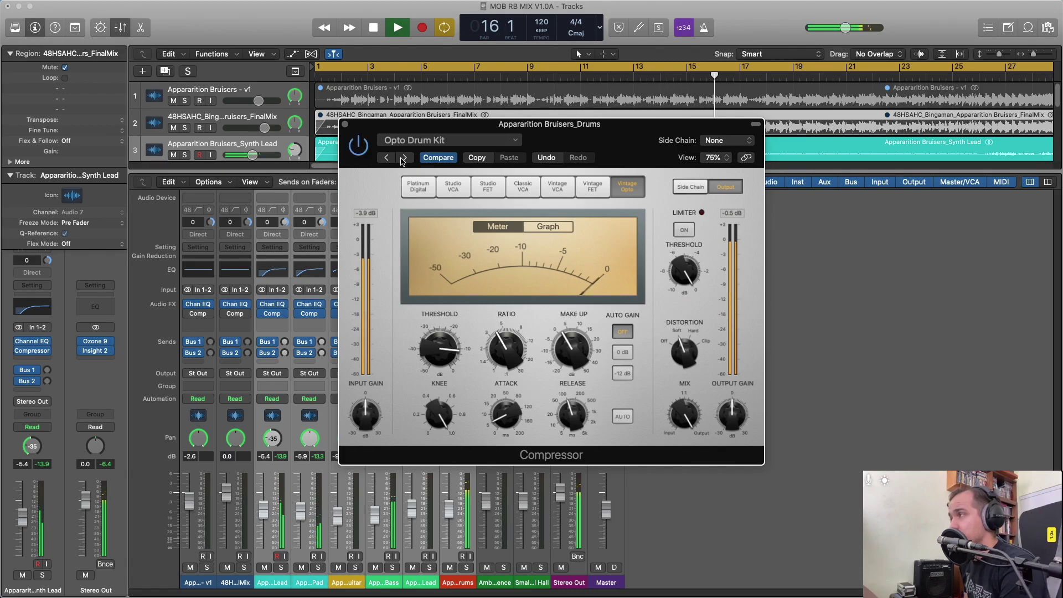
pyautogui.moveTo(681, 410); pyautogui.dragTo(687, 458)
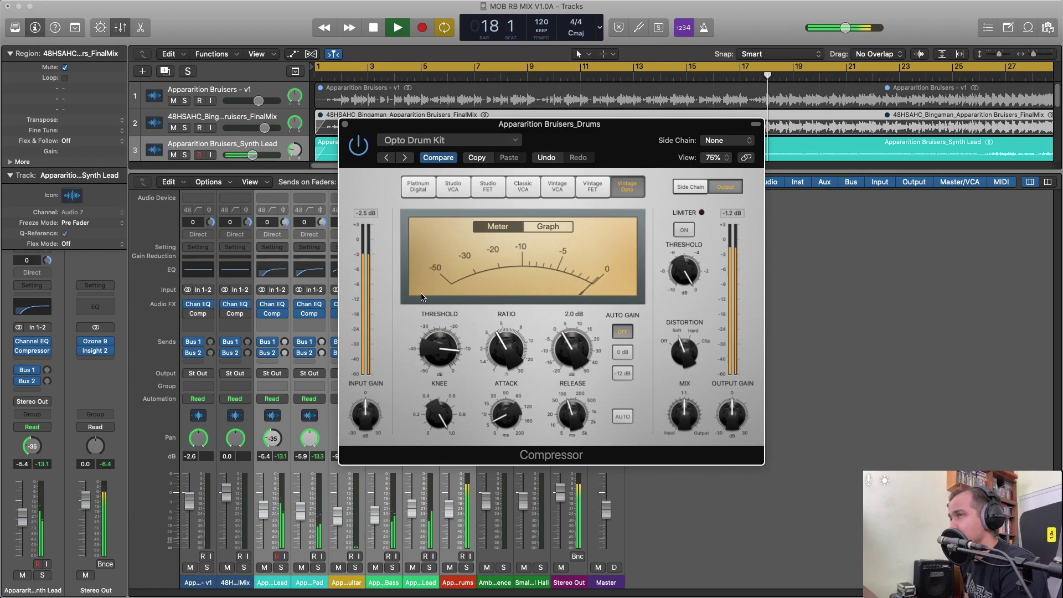
# Compare neighbouring presets such as FET Live Drums on the Drums compressor, and return to Opto Drum Kit with a 50.0% mix.
pyautogui.click(404, 157)
pyautogui.click(387, 158)
pyautogui.click(388, 158)
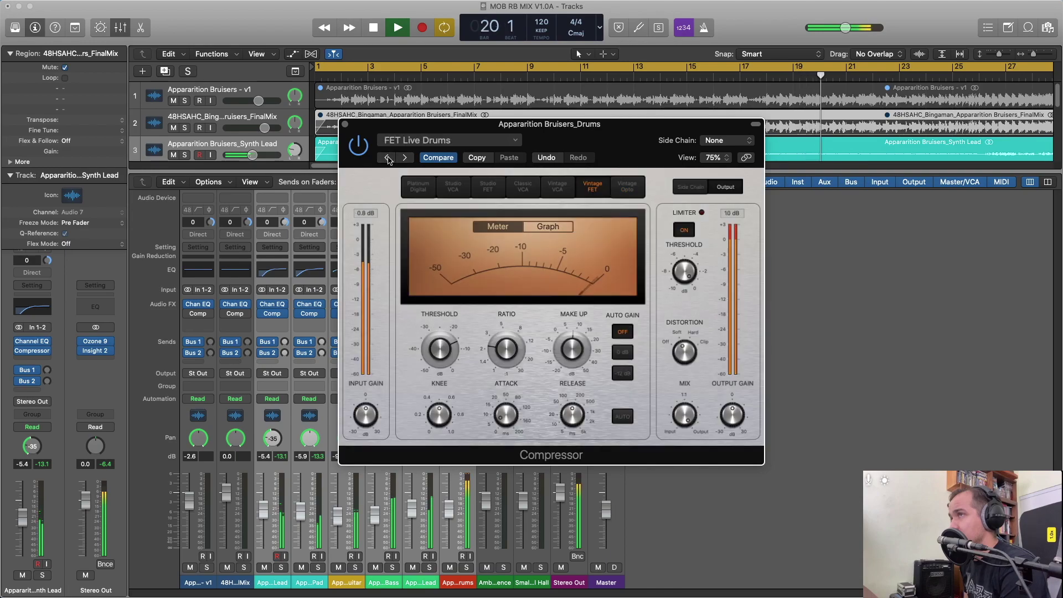
pyautogui.click(387, 158)
pyautogui.click(405, 159)
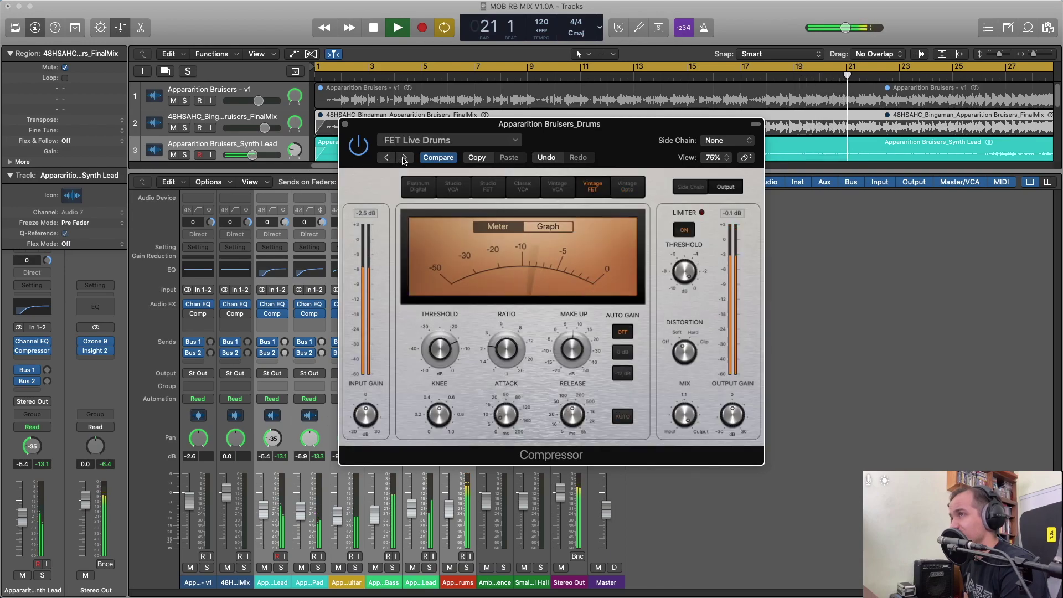
pyautogui.click(404, 158)
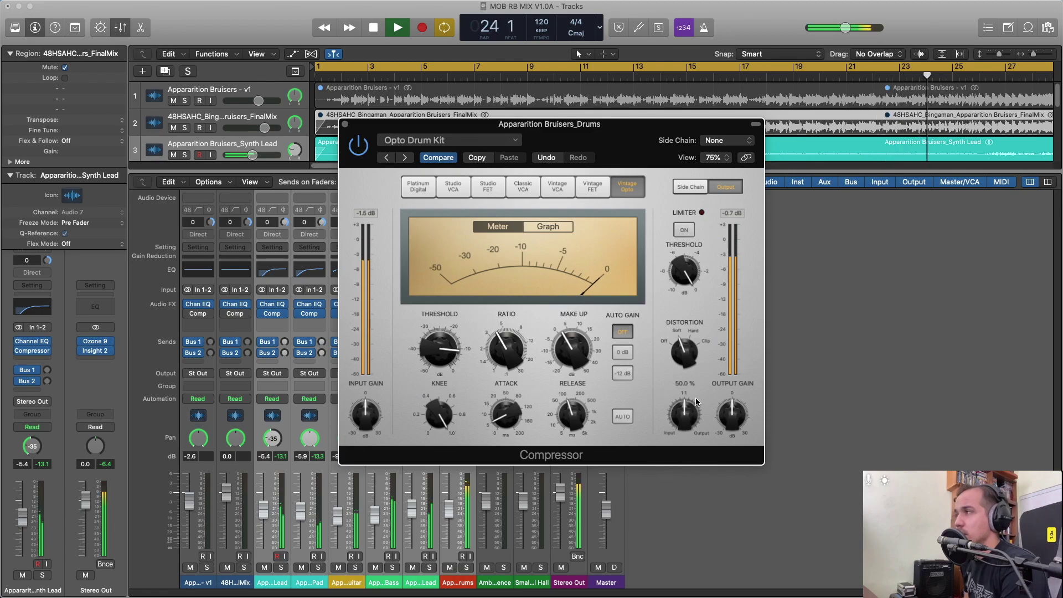
# Load the VCA Soft Kit drum preset on the Drums compressor, reposition its window, and compare the sound with the compressor bypassed.
pyautogui.click(498, 140)
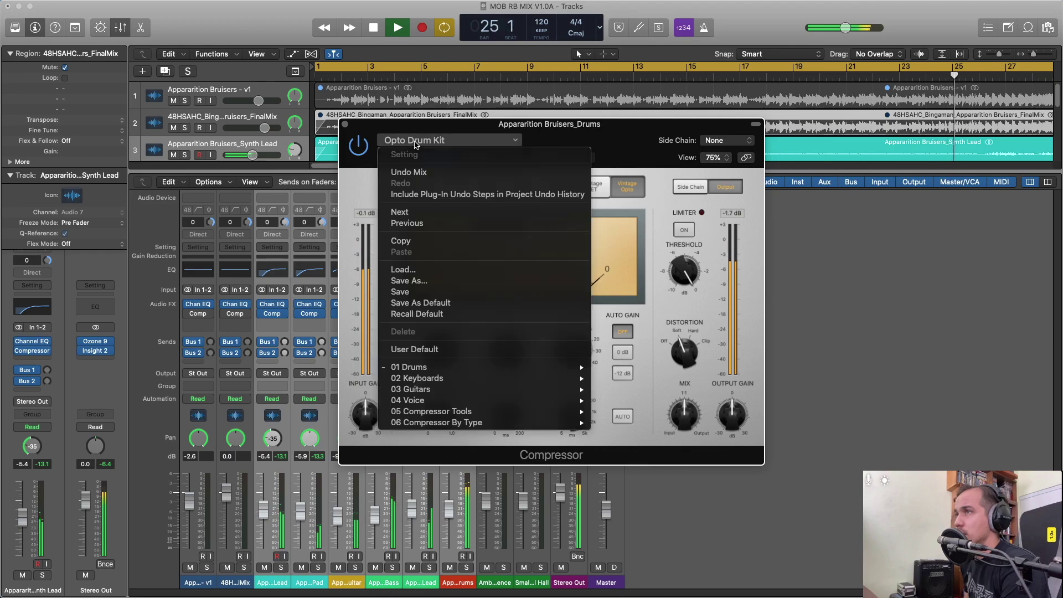
pyautogui.moveTo(559, 367)
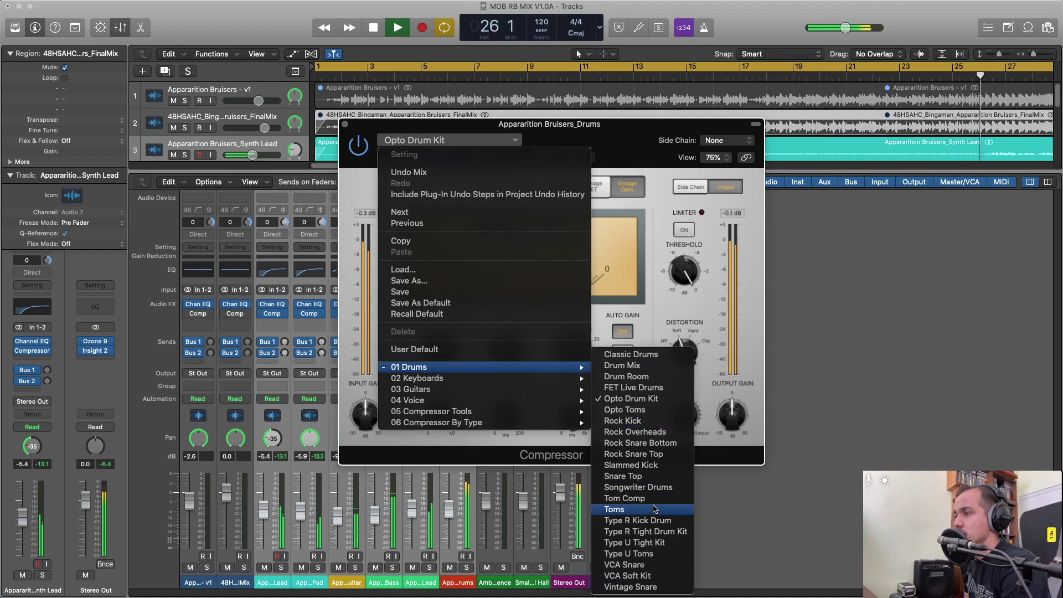
pyautogui.click(660, 576)
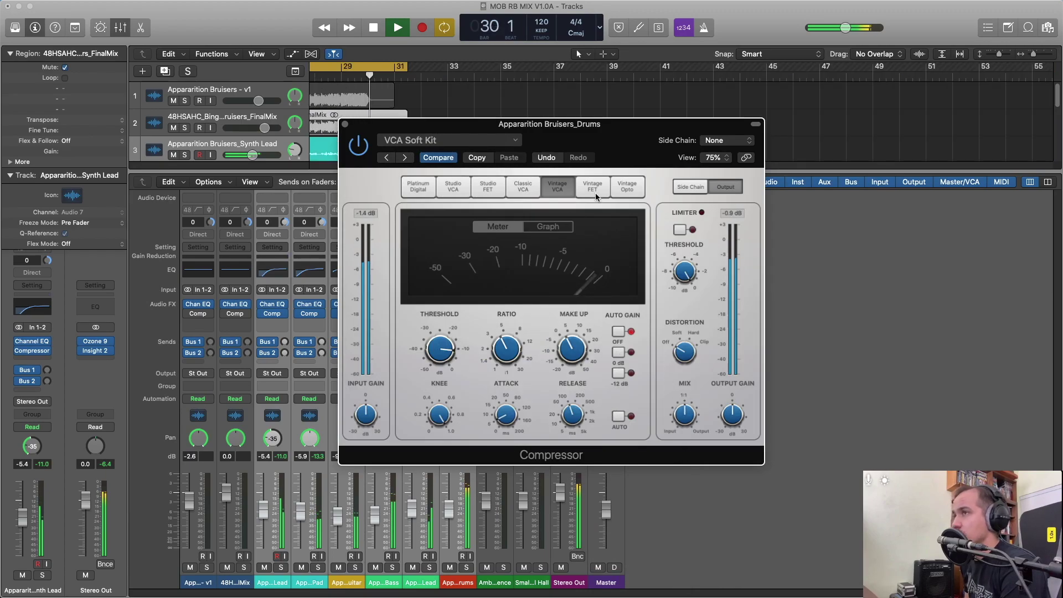
pyautogui.moveTo(567, 142); pyautogui.dragTo(608, 138)
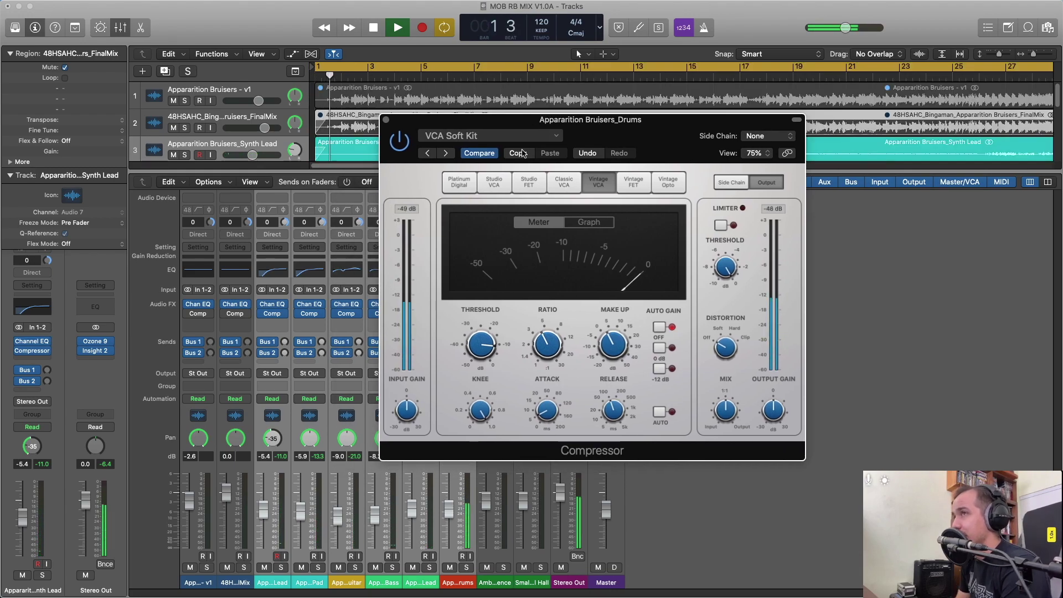
pyautogui.click(403, 147)
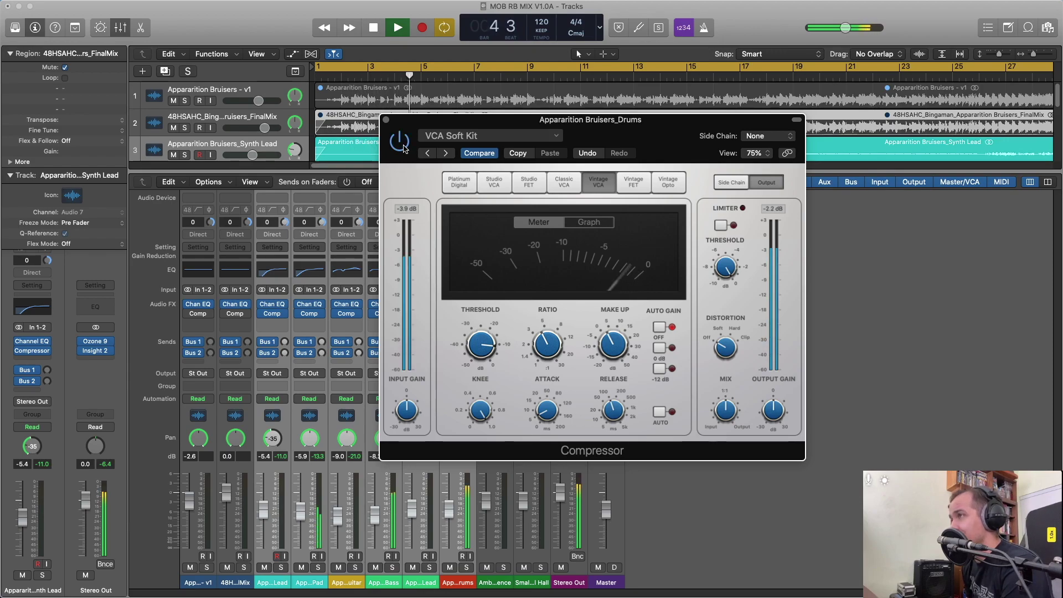
# Load the Opto Drum Kit preset on the Drums compressor and reduce its mix to about 49%.
pyautogui.click(553, 136)
pyautogui.moveTo(618, 369)
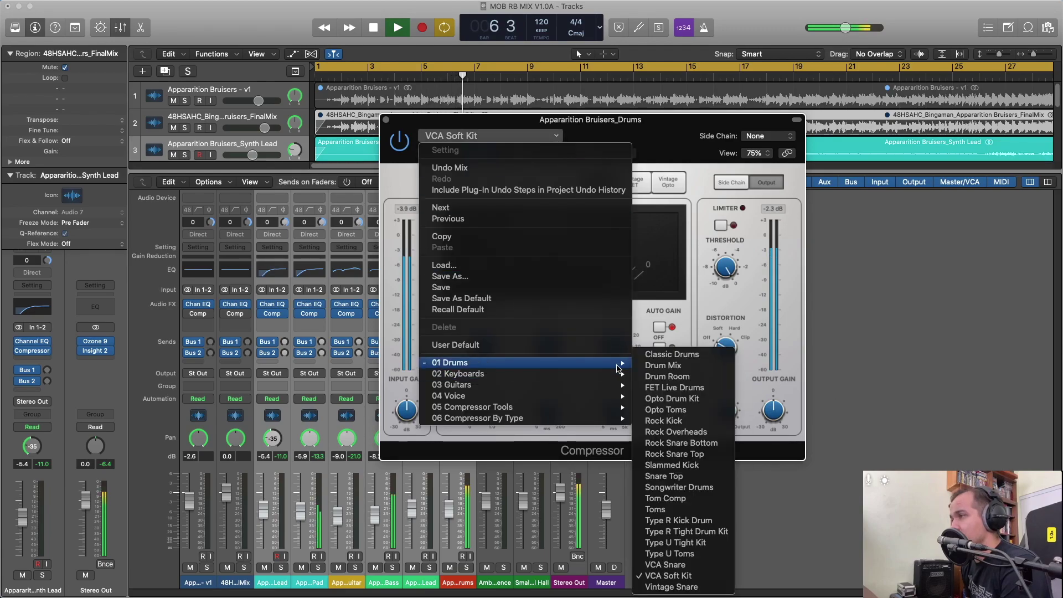
pyautogui.click(695, 398)
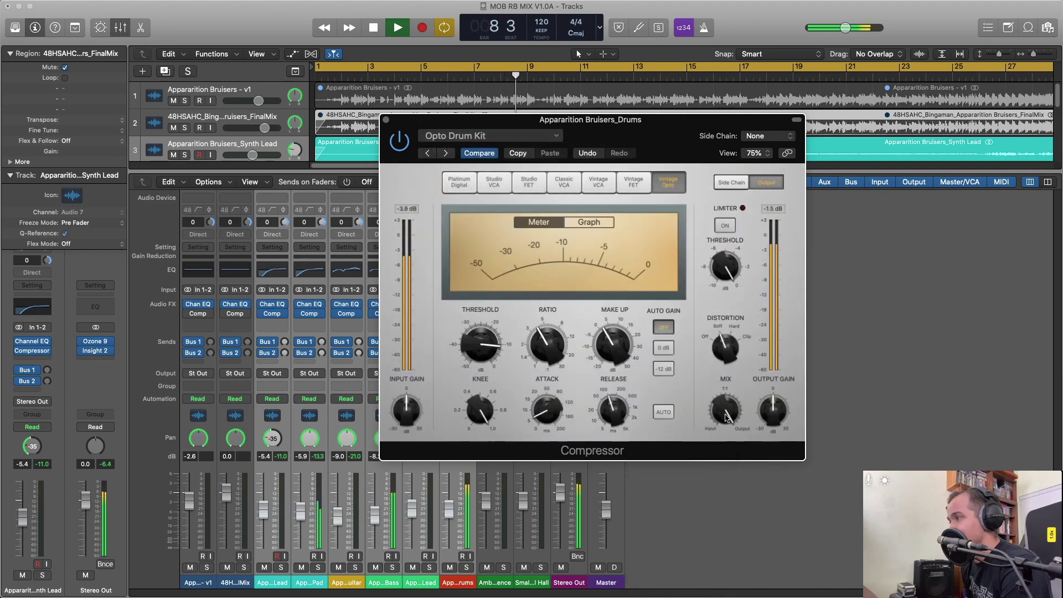
pyautogui.moveTo(726, 416); pyautogui.dragTo(697, 467)
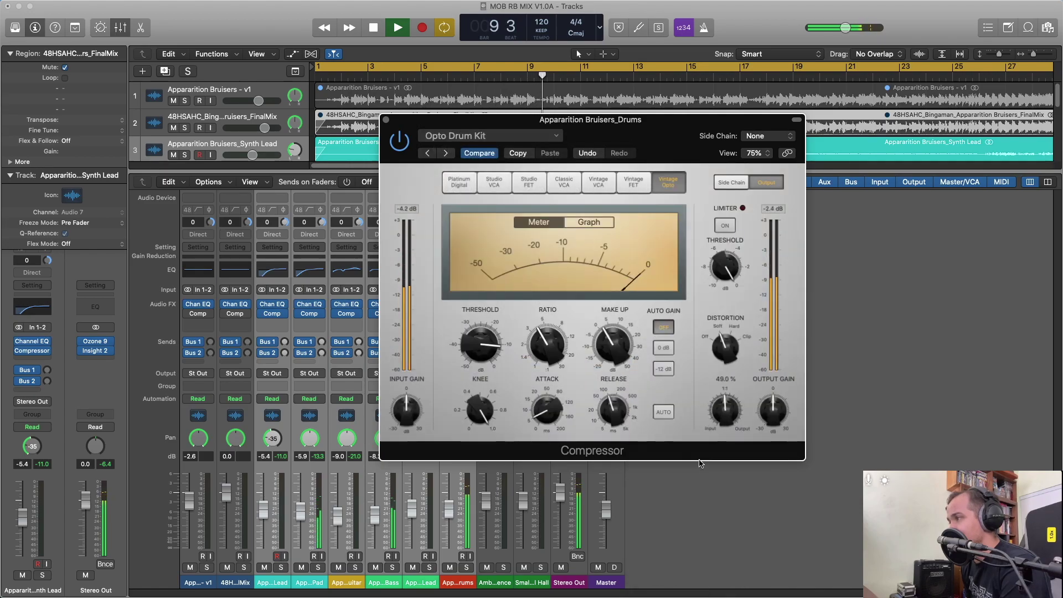
# Lower the Opto Drum Kit preset's threshold, set its knee to about 0.8, and set its attack to 19.5 ms.
pyautogui.moveTo(599, 356)
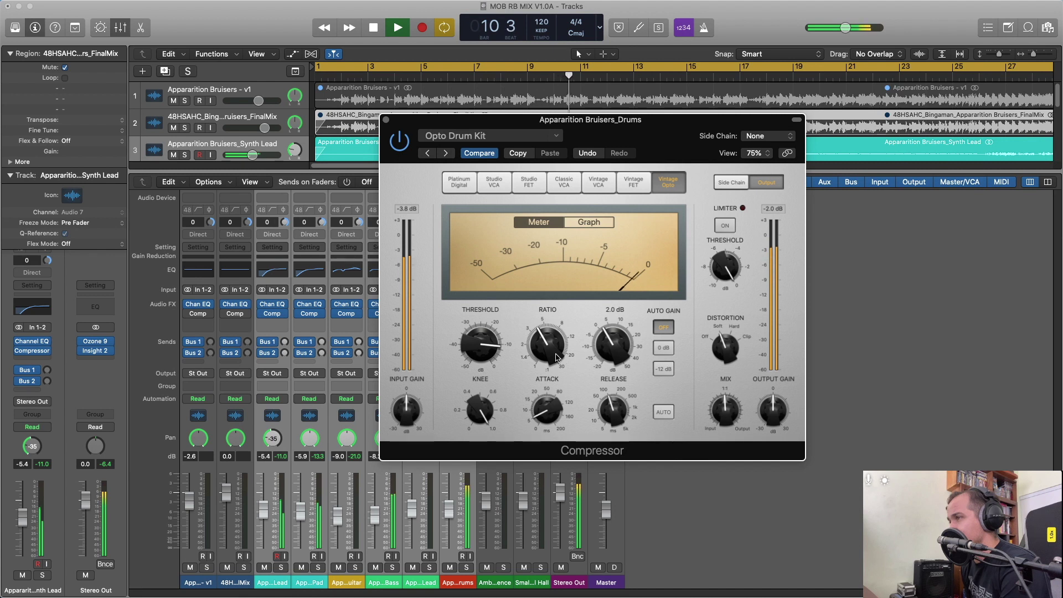
pyautogui.moveTo(479, 343); pyautogui.dragTo(559, 364)
pyautogui.click(536, 417)
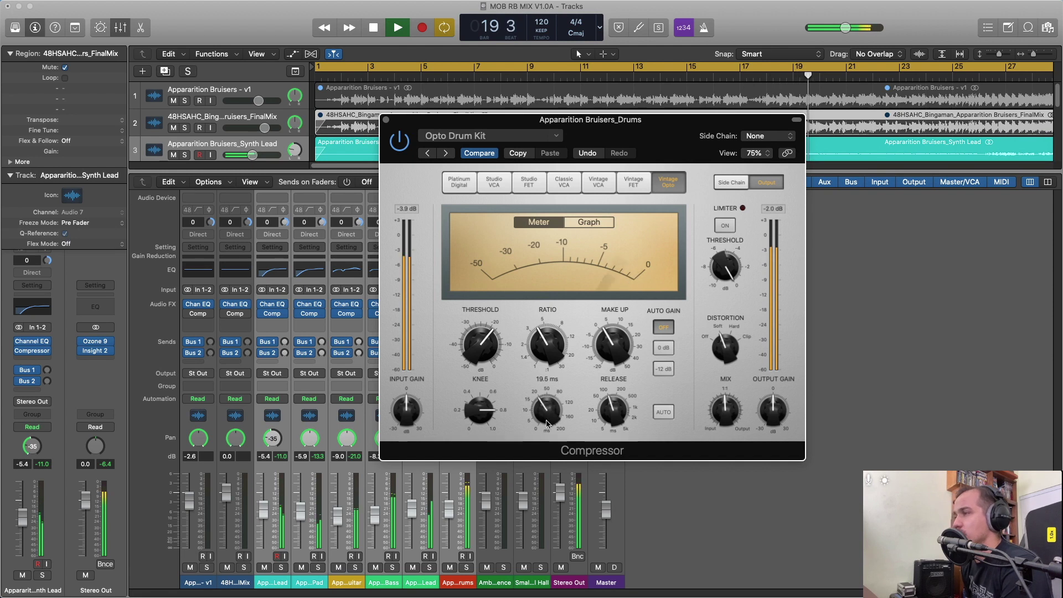
# Stop playback and load the VCA Soft Kit drum preset on the Drums compressor.
pyautogui.press('space')
pyautogui.click(509, 141)
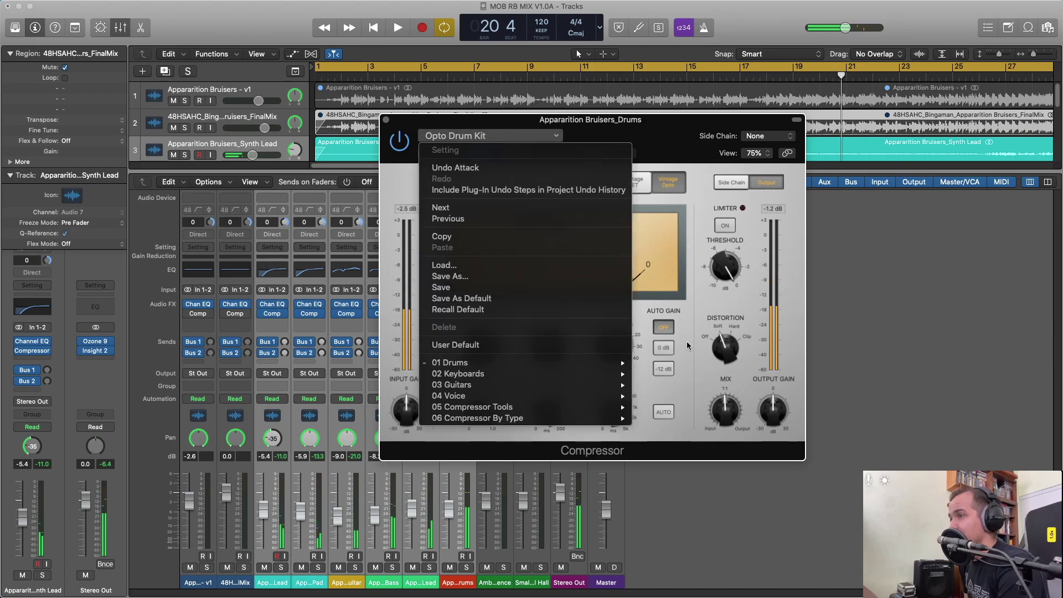
pyautogui.moveTo(581, 363)
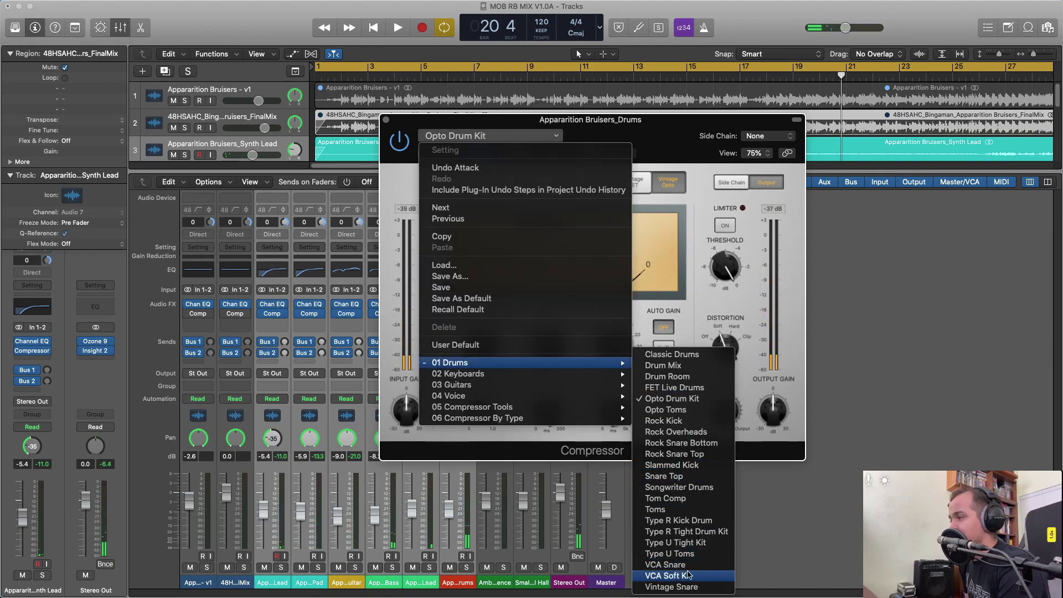
pyautogui.click(668, 576)
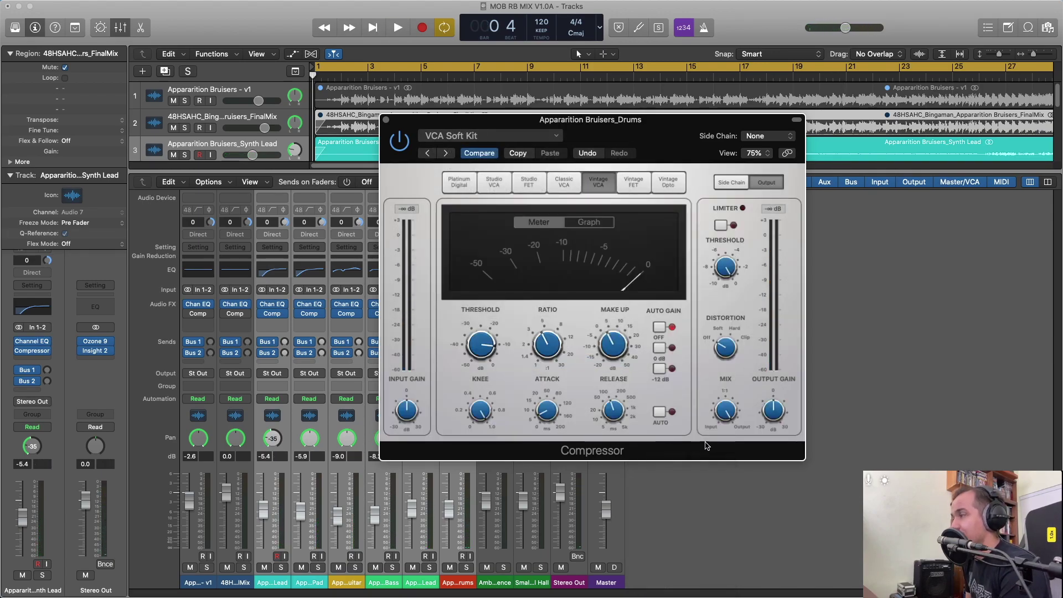
# Play the mix, reduce the Drums compressor's mix to roughly 44%, and close its window.
pyautogui.press('space')
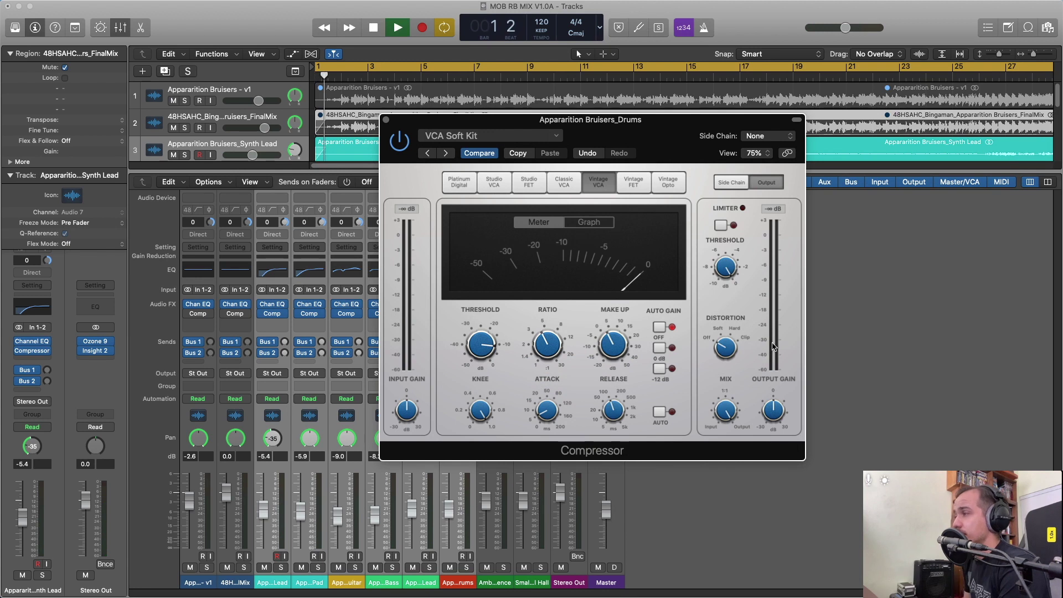
pyautogui.click(724, 409)
pyautogui.moveTo(724, 410); pyautogui.dragTo(712, 575)
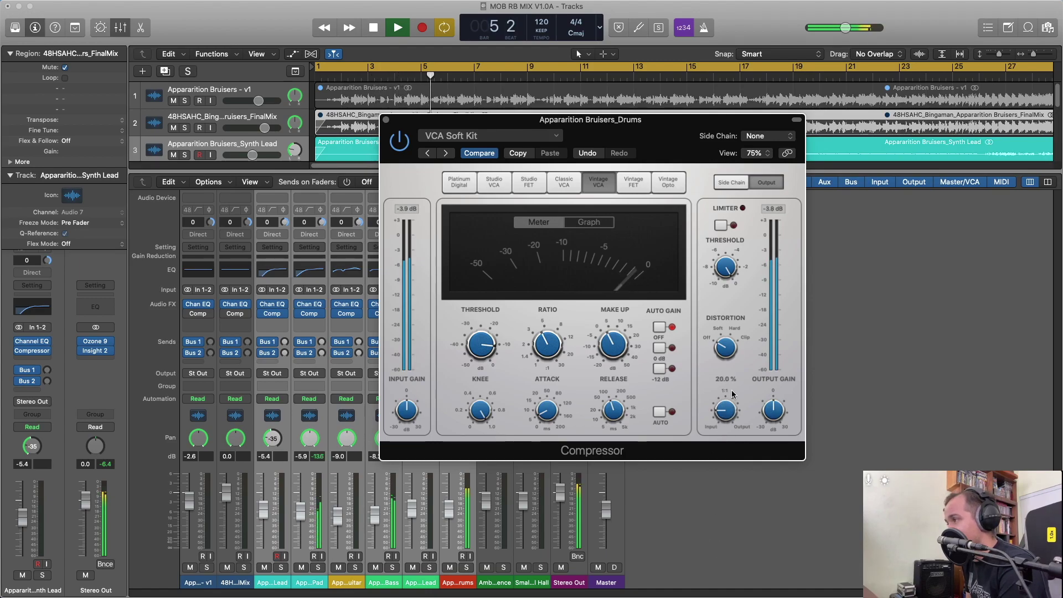
pyautogui.moveTo(726, 412); pyautogui.dragTo(732, 371)
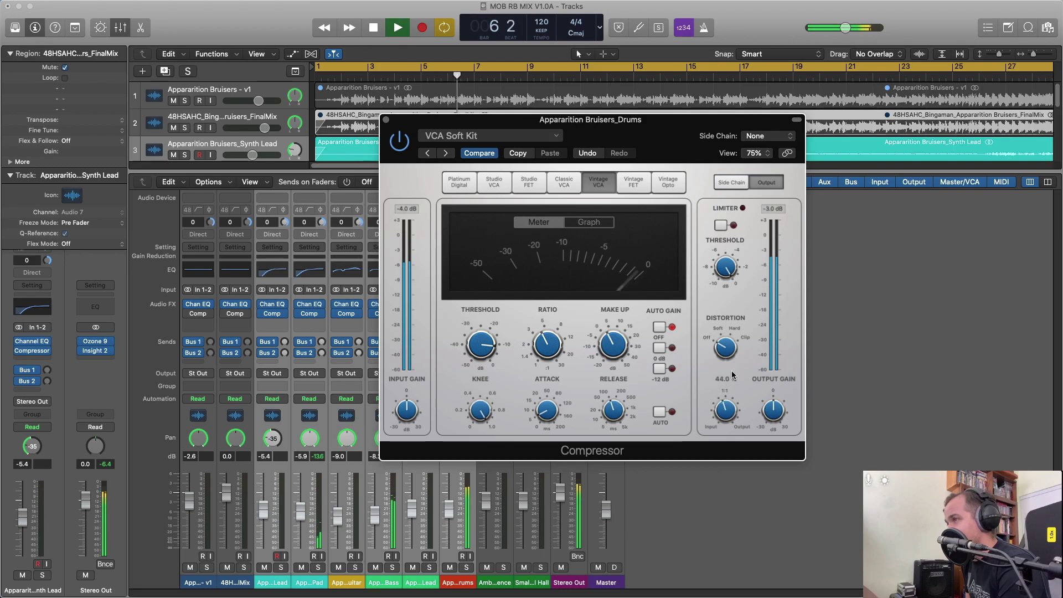
pyautogui.moveTo(721, 419)
pyautogui.mouseDown()
pyautogui.moveTo(744, 364)
pyautogui.moveTo(739, 413)
pyautogui.mouseUp()
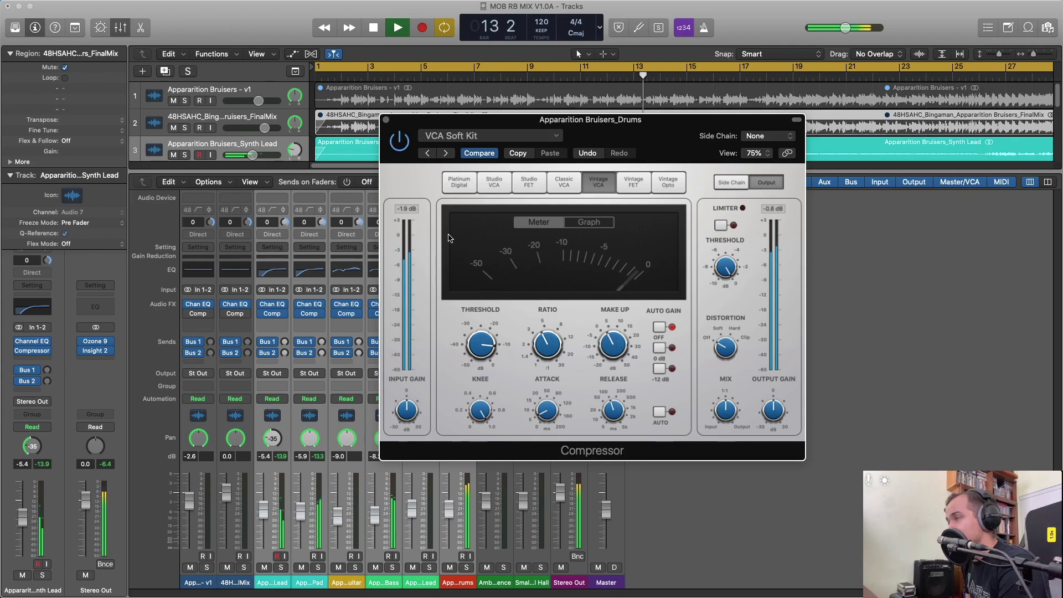
pyautogui.click(386, 120)
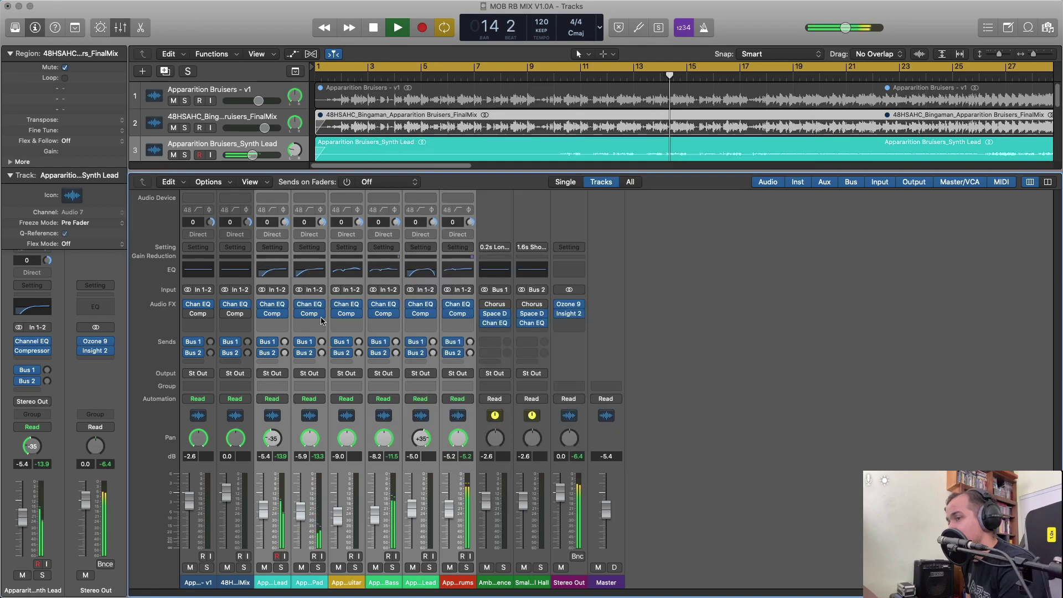
# Select only the Synth Lead channel, open and reposition its compressor window, and load the FET Electric Piano preset.
pyautogui.click(303, 279)
pyautogui.click(284, 285)
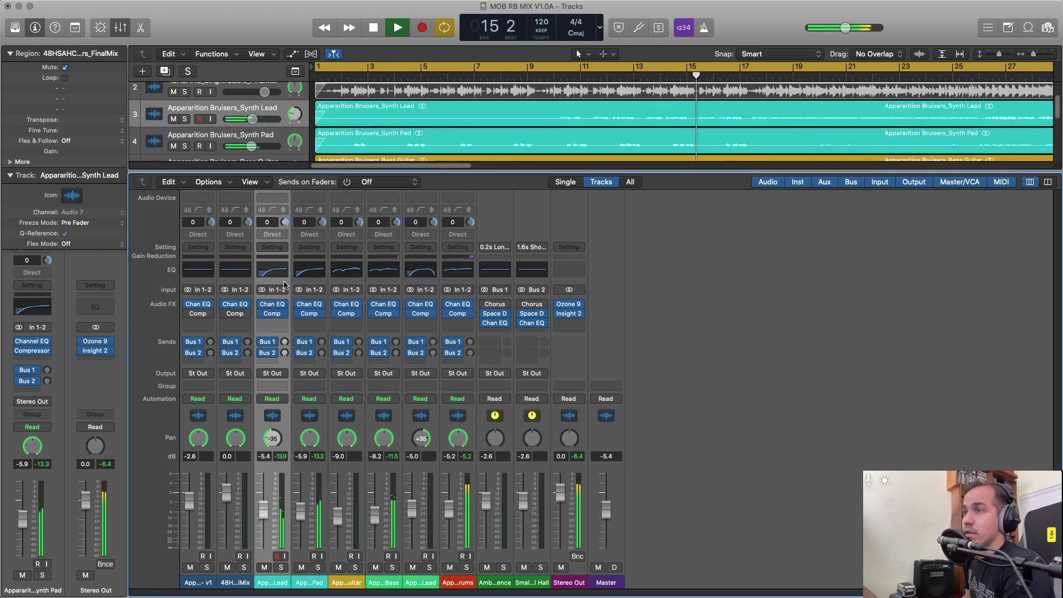
pyautogui.click(272, 313)
pyautogui.moveTo(278, 228); pyautogui.dragTo(701, 319)
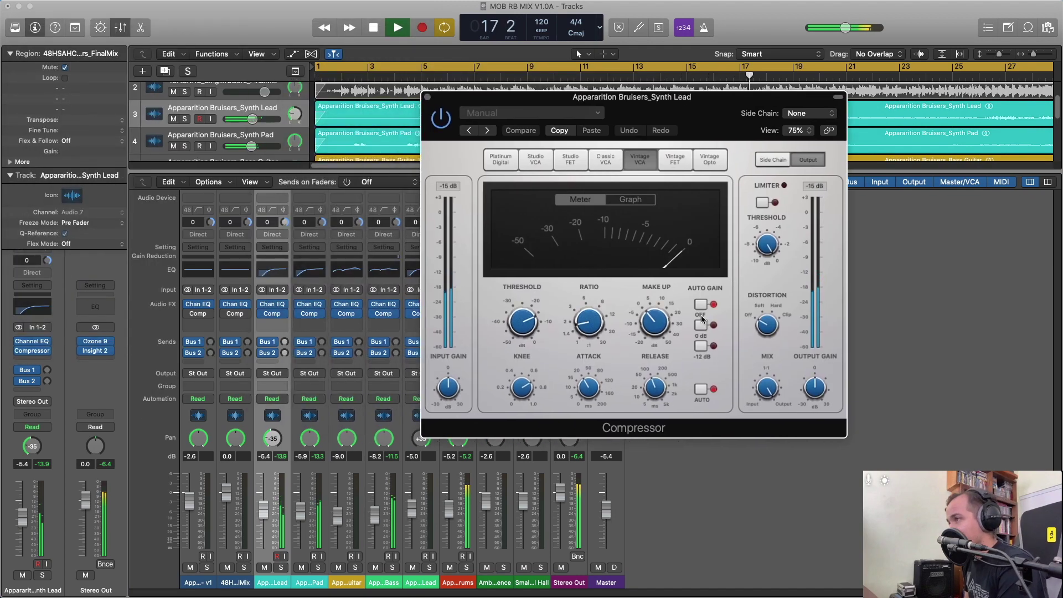
pyautogui.click(572, 114)
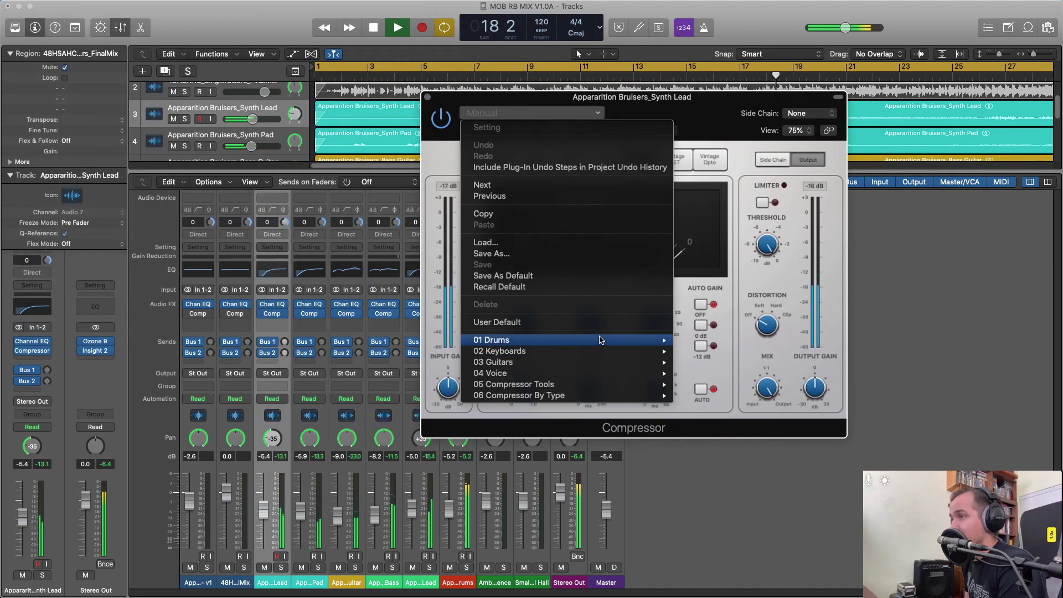
pyautogui.moveTo(603, 341)
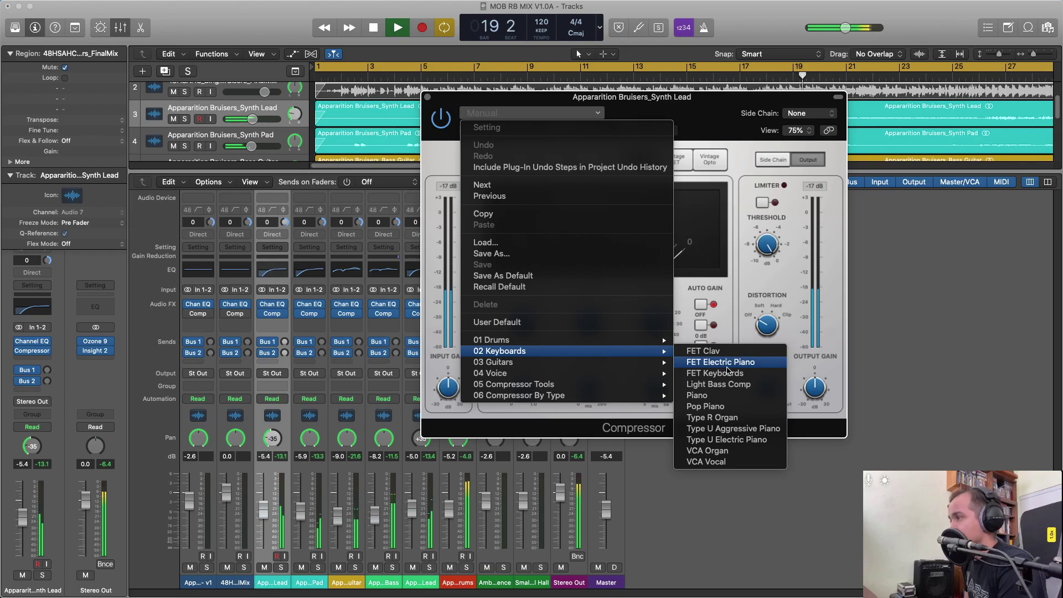
pyautogui.click(727, 365)
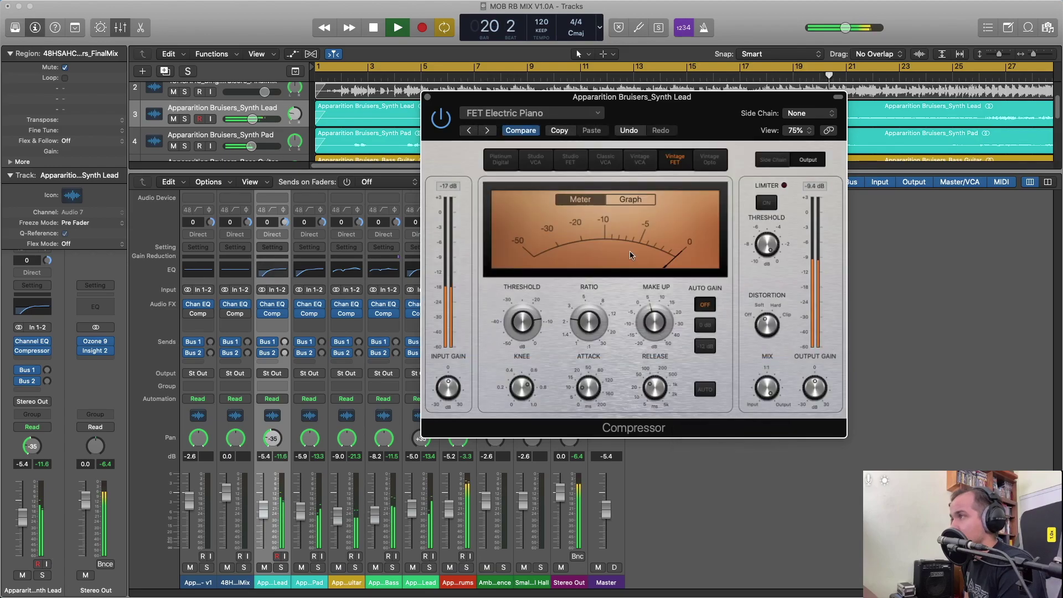
# Audition the keyboard presets after FET Electric Piano on the Synth Lead compressor and return to Pop Piano.
pyautogui.click(487, 131)
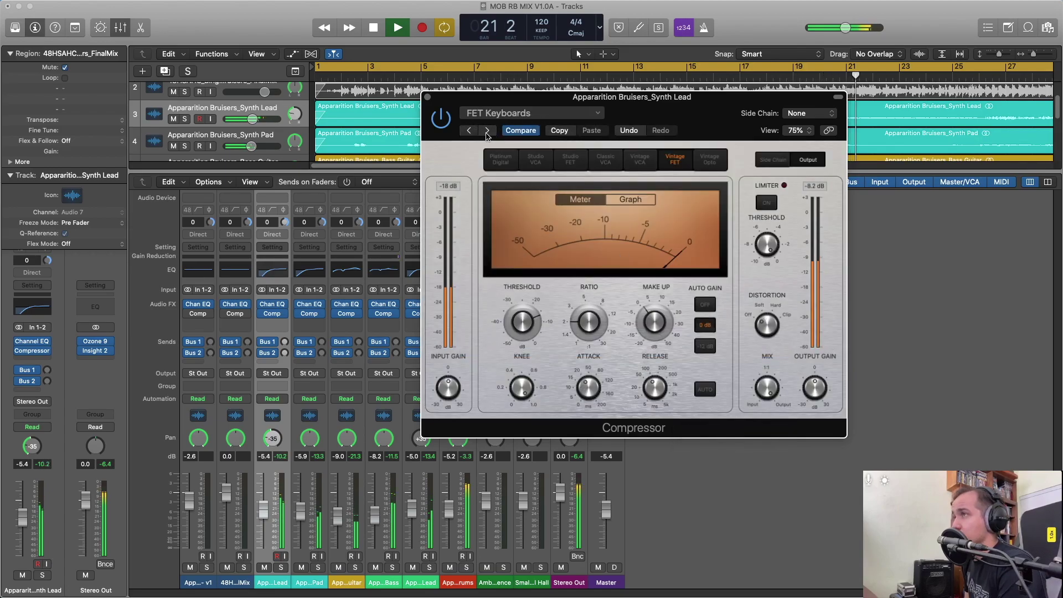
pyautogui.click(487, 130)
pyautogui.click(487, 130)
pyautogui.click(487, 131)
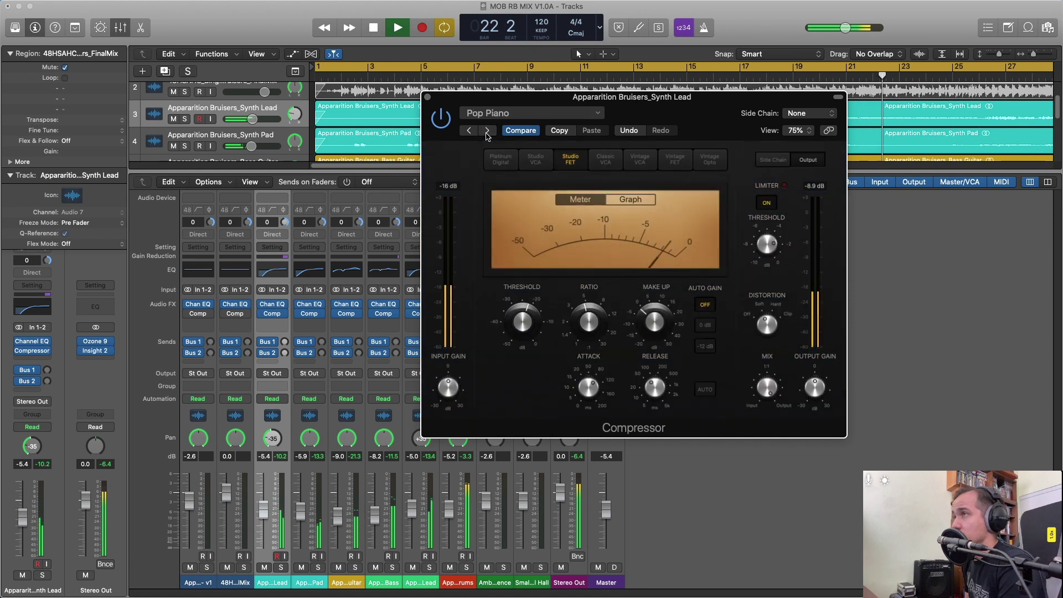
pyautogui.click(487, 131)
pyautogui.click(469, 131)
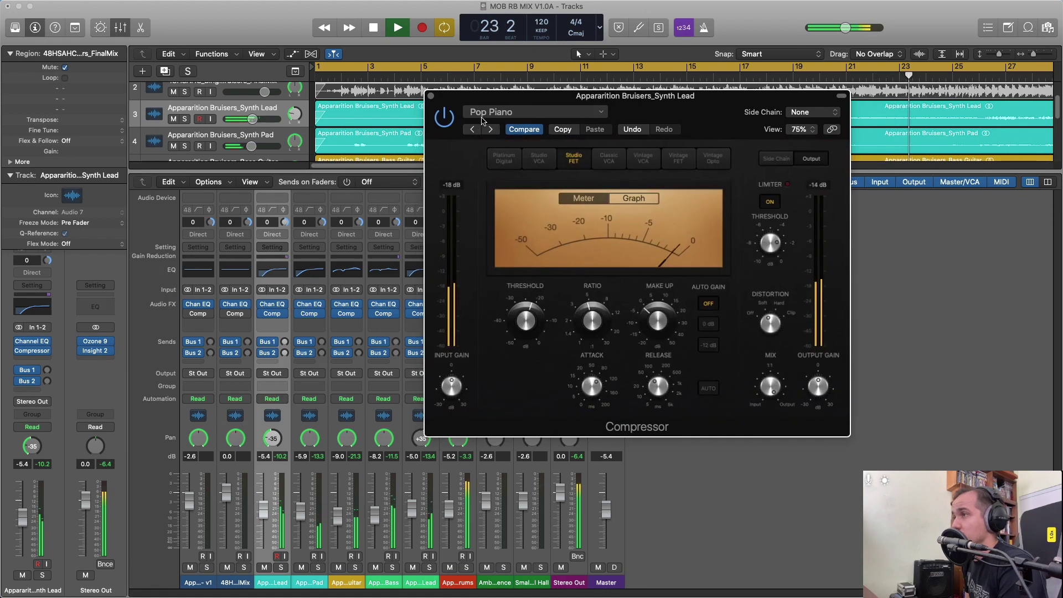
# Audition the VCA presets on the Synth Lead compressor, starting with VCA Slow, and settle on VCA Soft Kit.
pyautogui.click(502, 112)
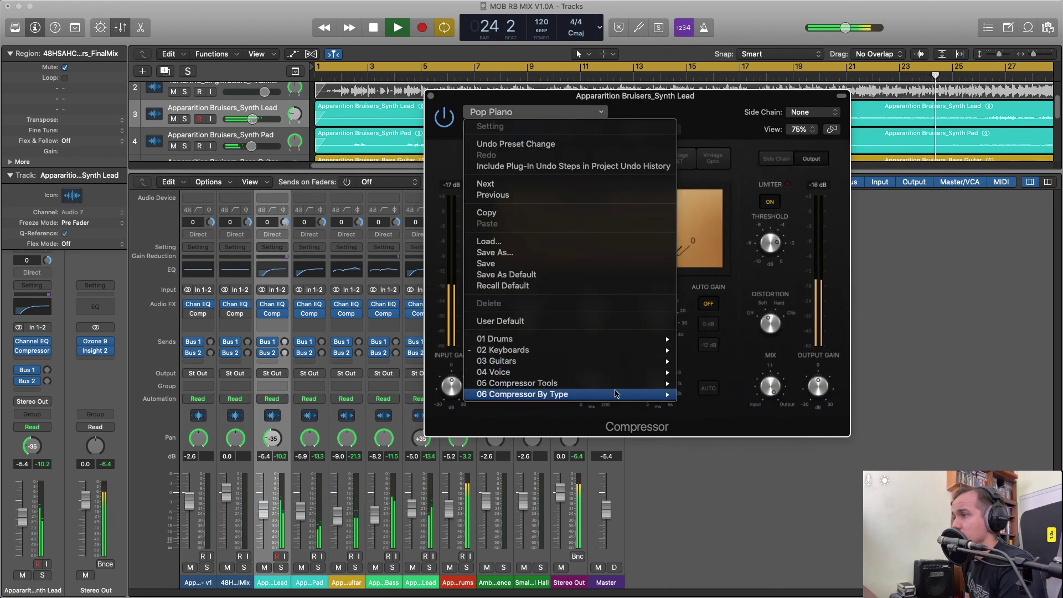
pyautogui.moveTo(638, 396)
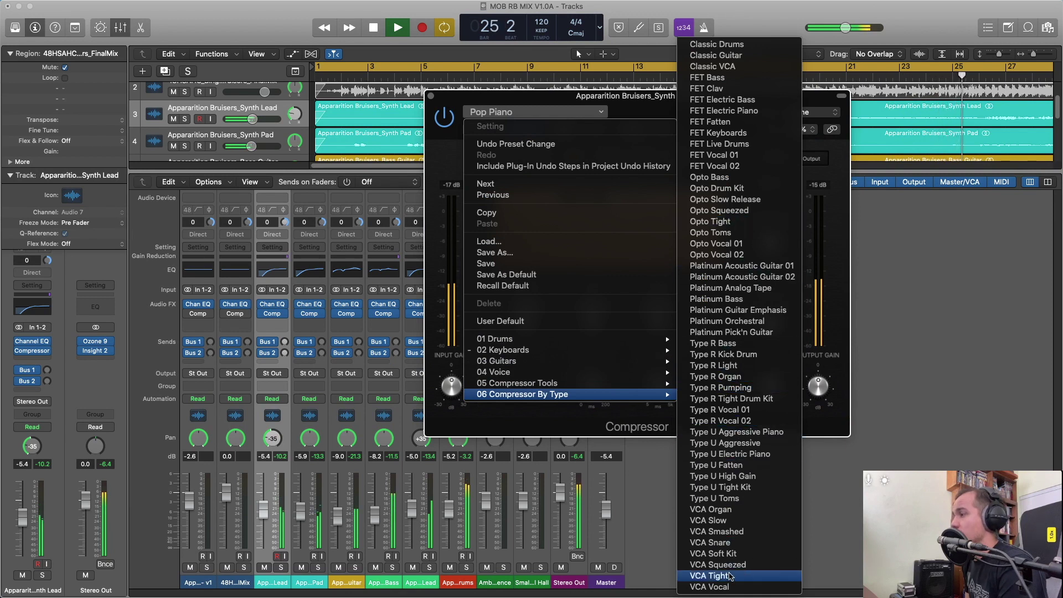
pyautogui.click(729, 522)
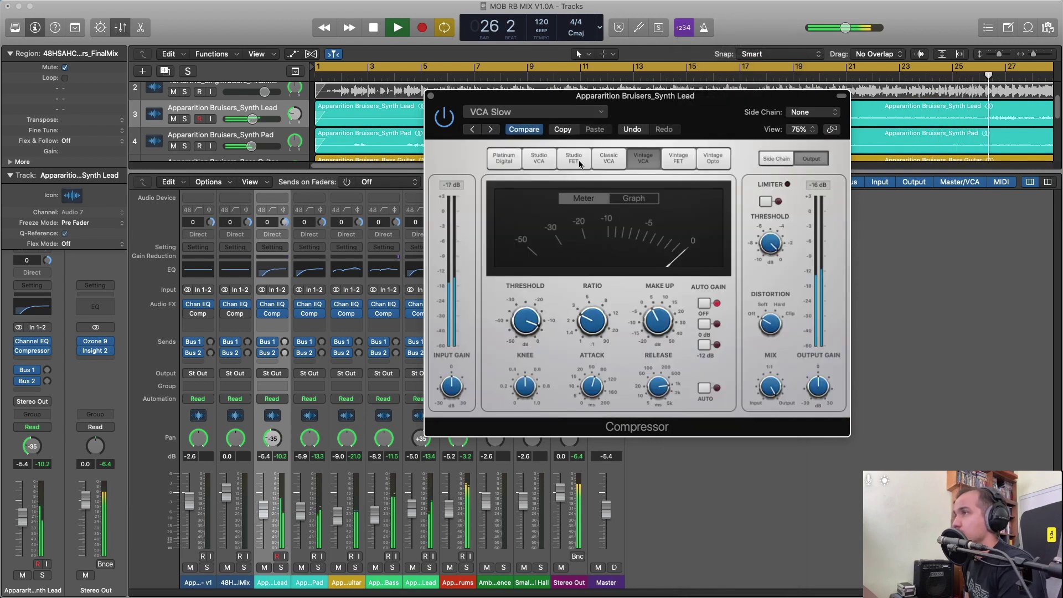
pyautogui.click(490, 129)
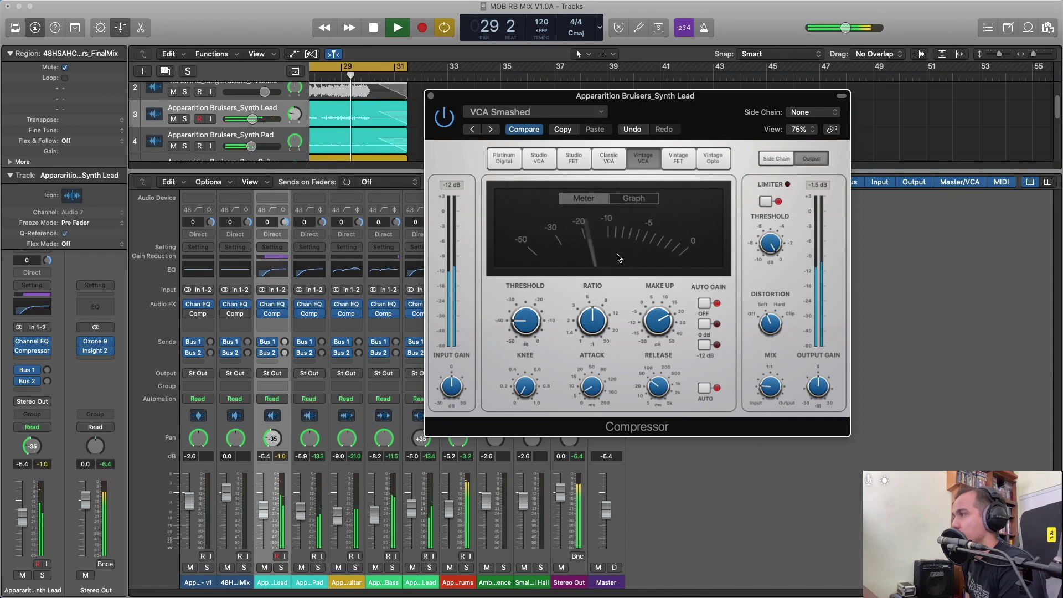
pyautogui.click(490, 130)
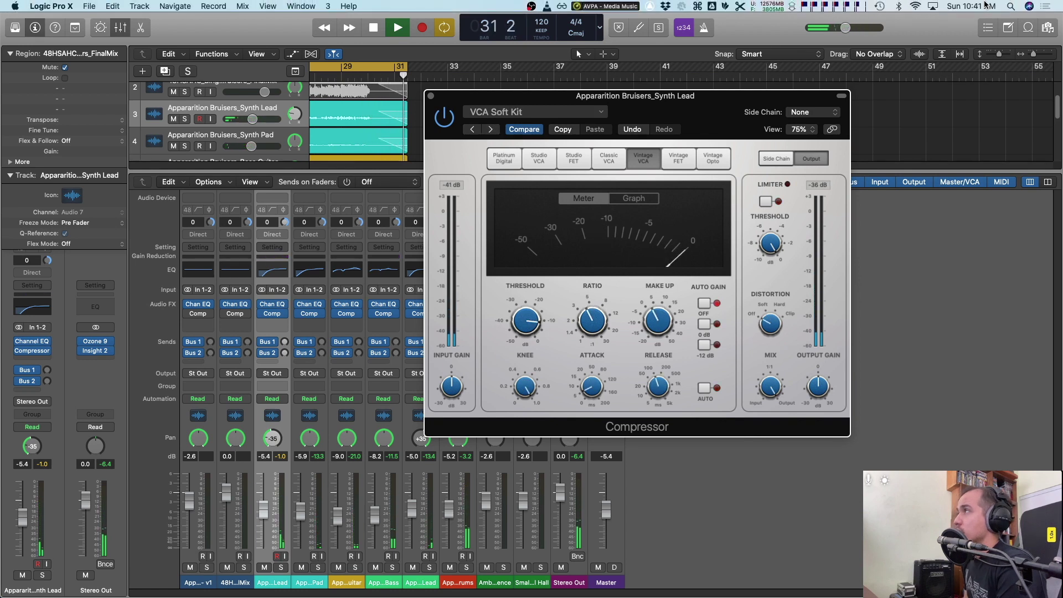
pyautogui.moveTo(457, 377)
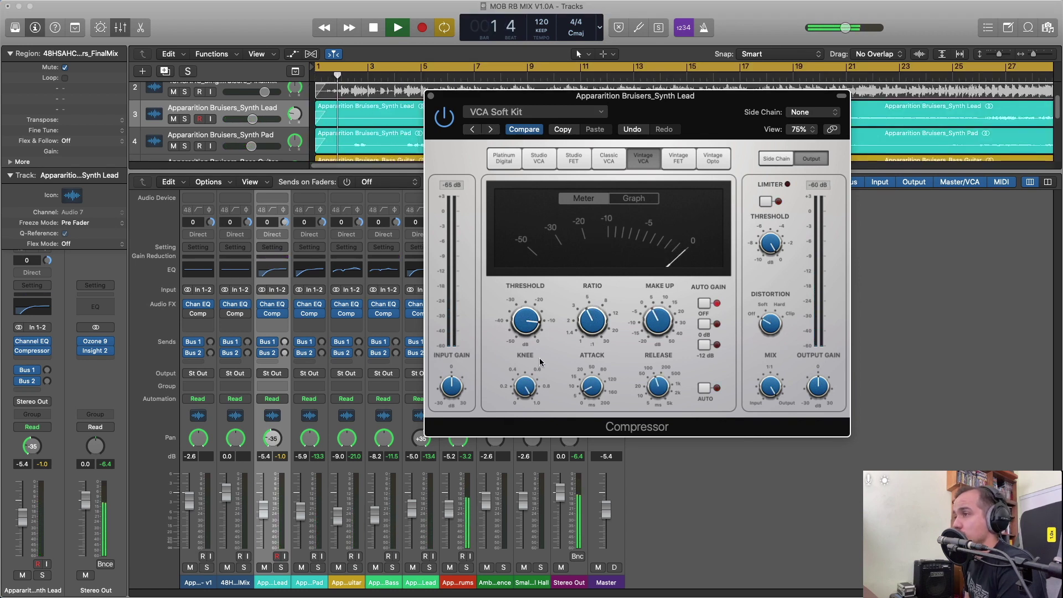
pyautogui.moveTo(459, 352)
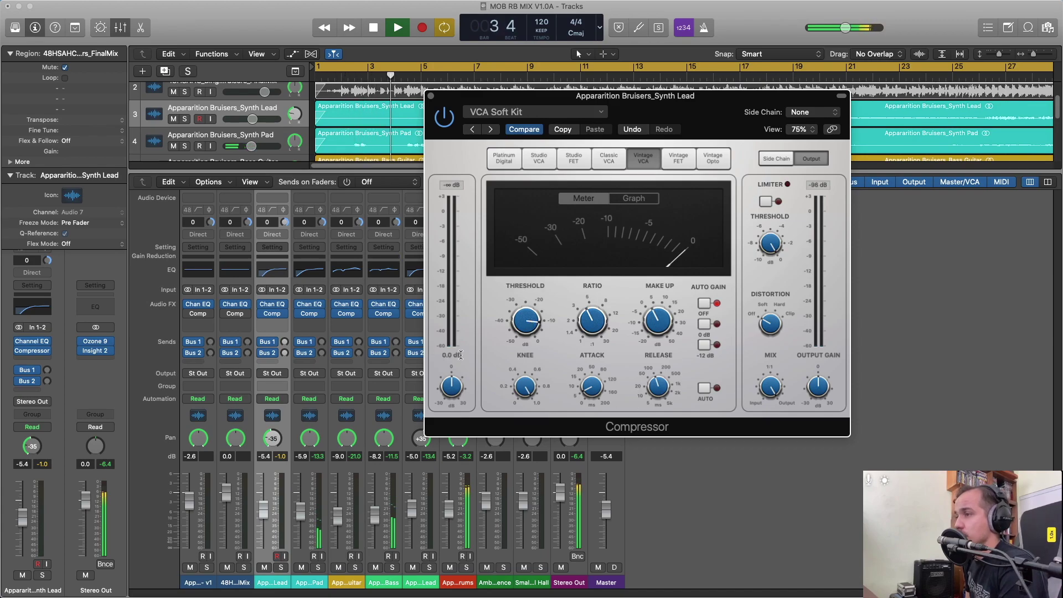
# Bypass the Synth Lead compressor and load the VCA Organ preset on the Synth Pad compressor.
pyautogui.click(309, 313)
pyautogui.click(451, 114)
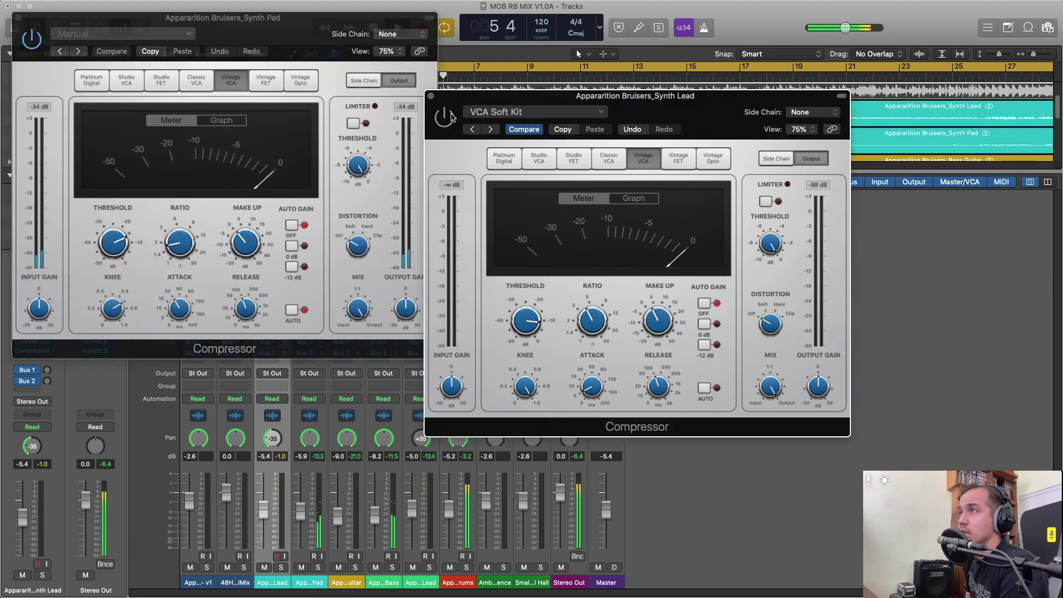
pyautogui.moveTo(312, 22); pyautogui.dragTo(721, 135)
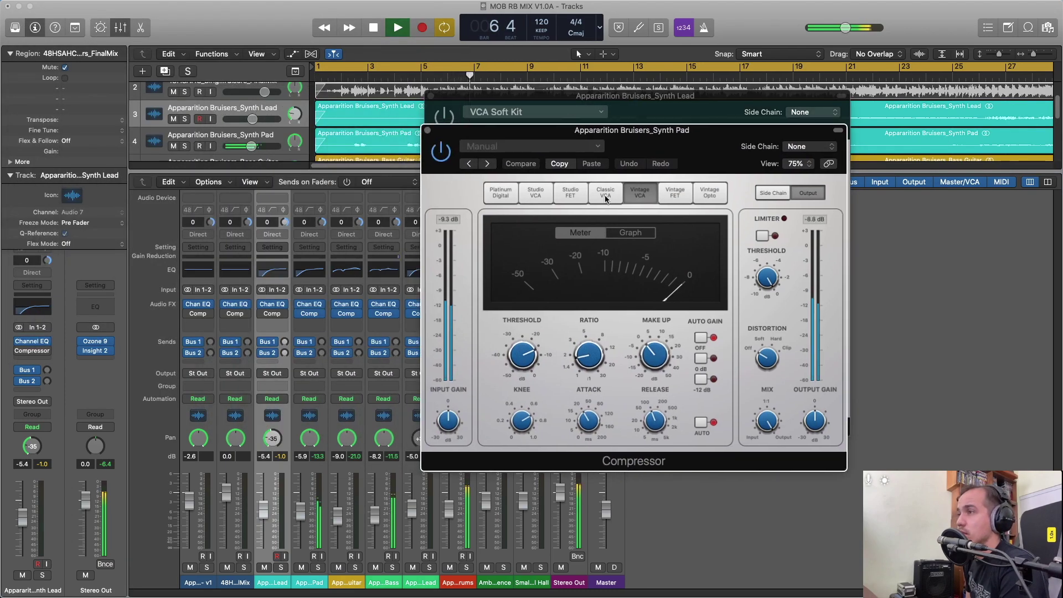
pyautogui.click(541, 148)
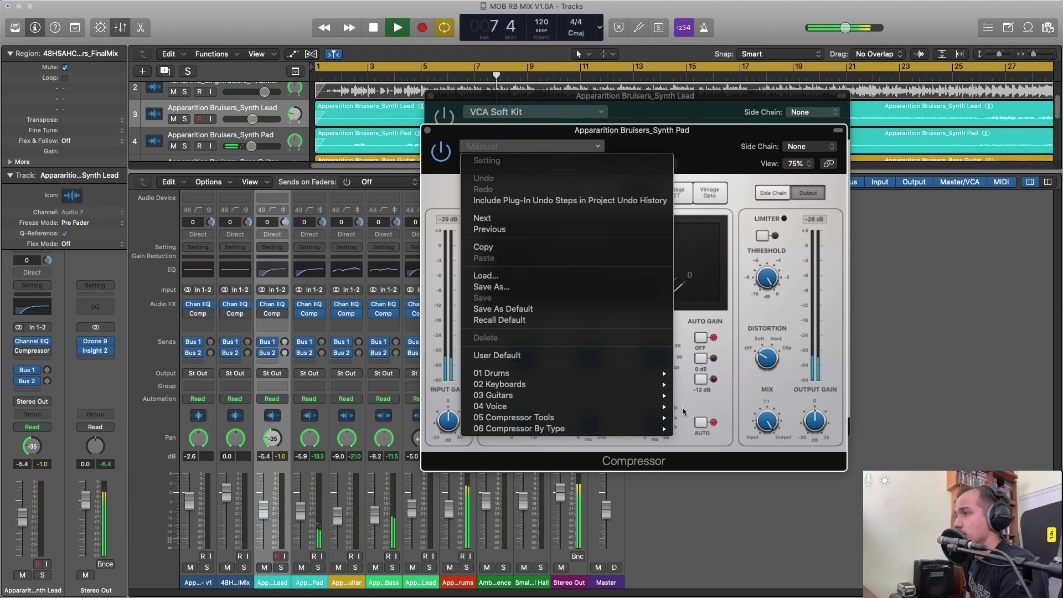
pyautogui.moveTo(667, 429)
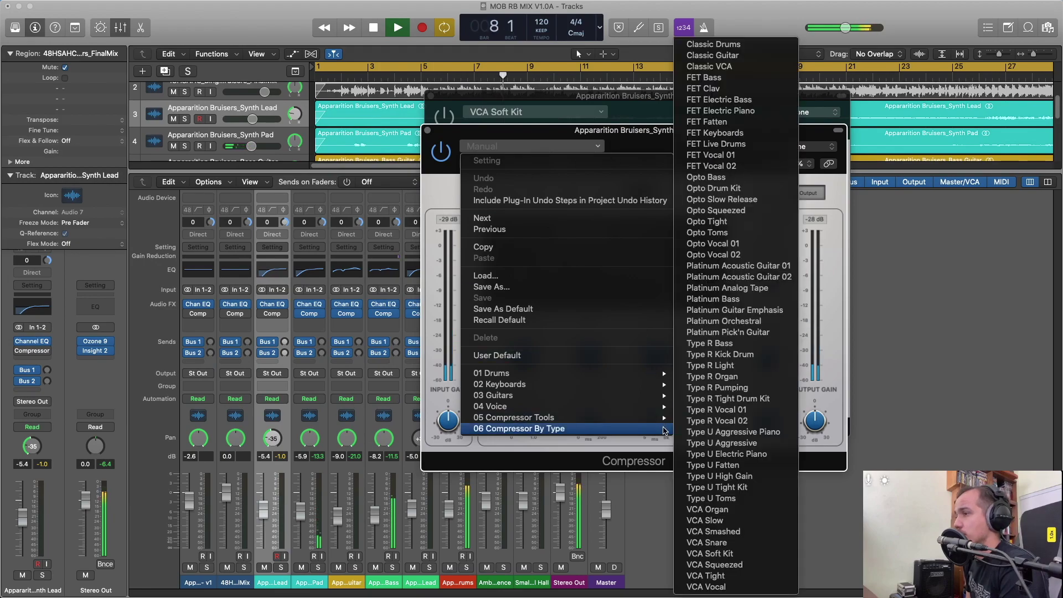
pyautogui.click(729, 510)
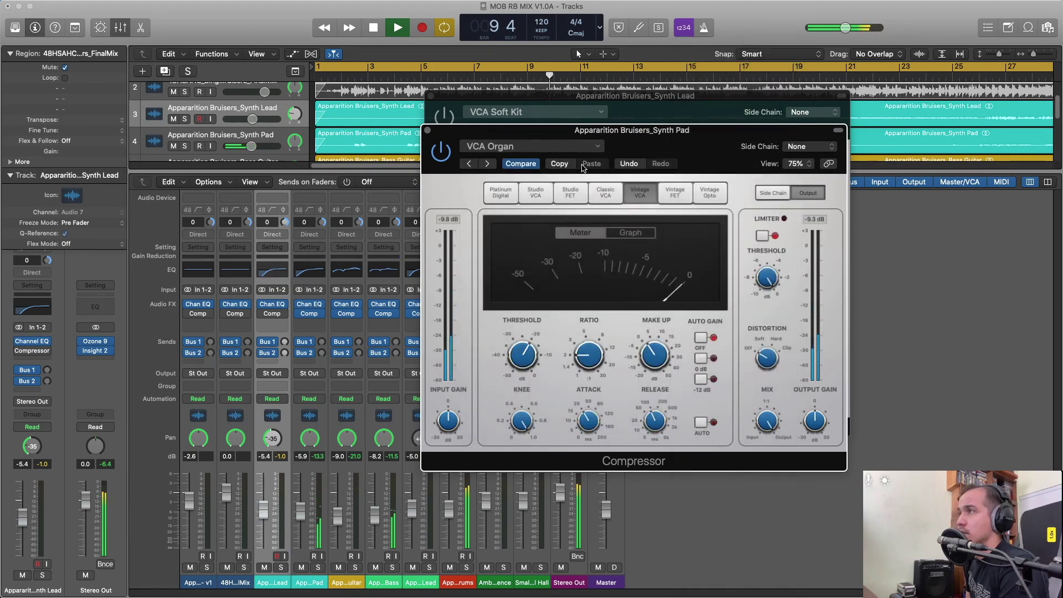
# Restart playback from the beginning and reduce the mix amount on the Synth Pad compressor.
pyautogui.press('space')
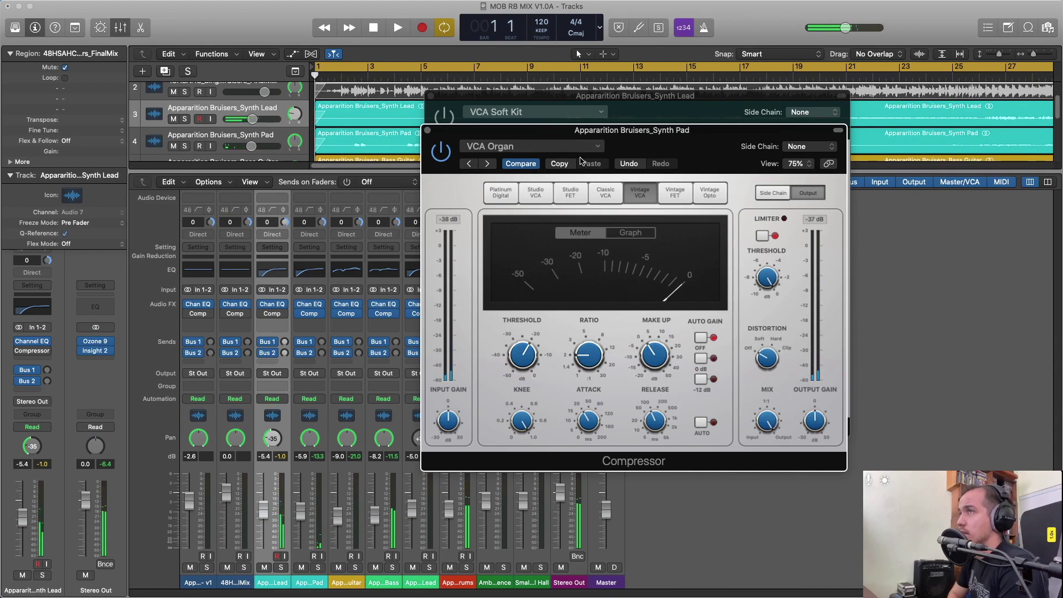
pyautogui.press('space')
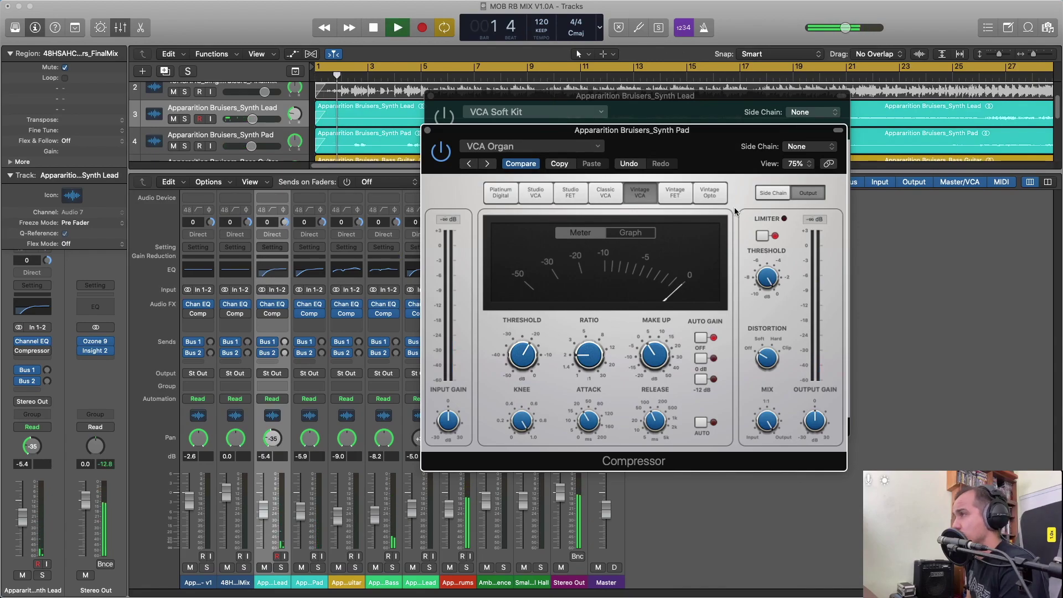
pyautogui.moveTo(728, 137); pyautogui.dragTo(707, 128)
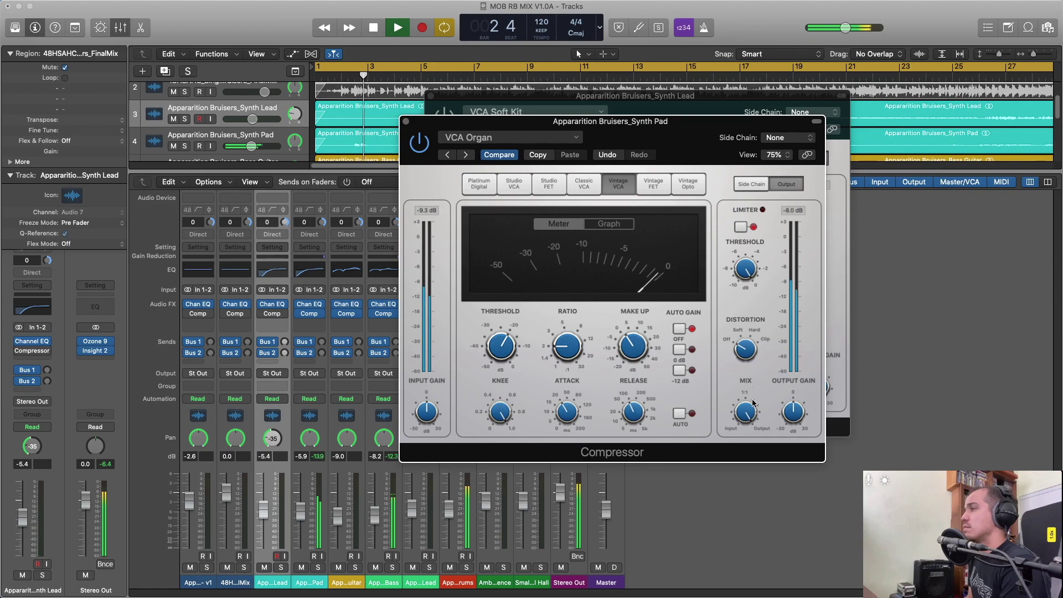
pyautogui.moveTo(753, 403); pyautogui.dragTo(741, 444)
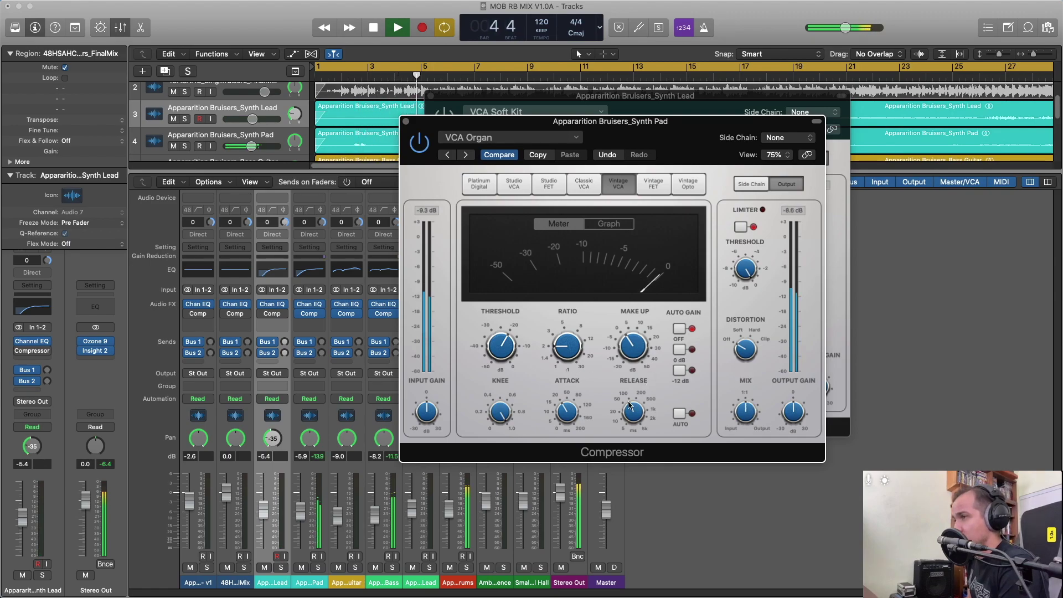
# Compare the Synth Pad sound with its compressor bypassed, then set its make-up gain to 2.0 dB and close it.
pyautogui.click(420, 143)
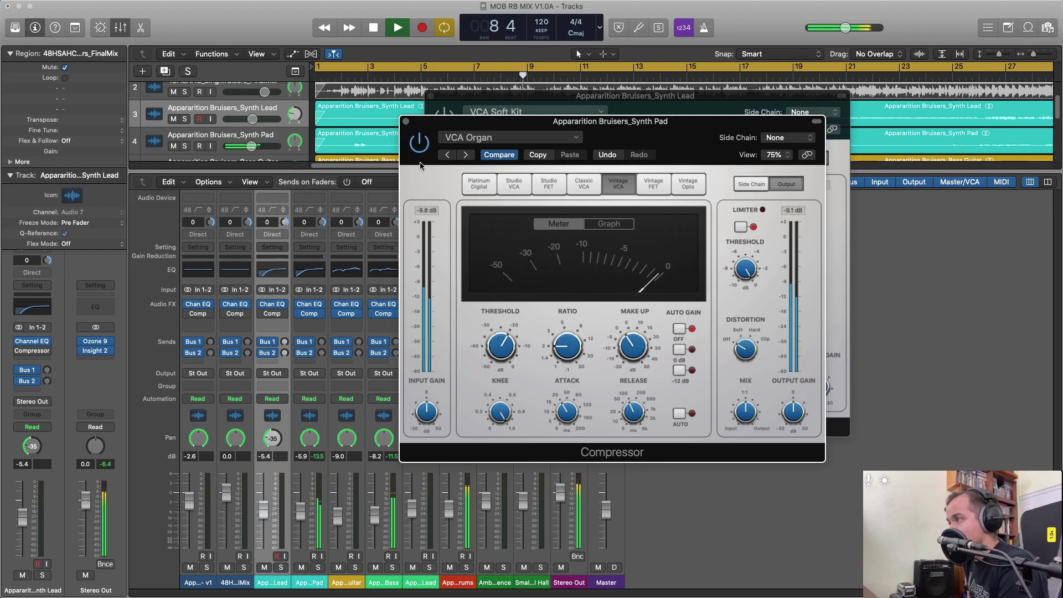
pyautogui.moveTo(648, 354)
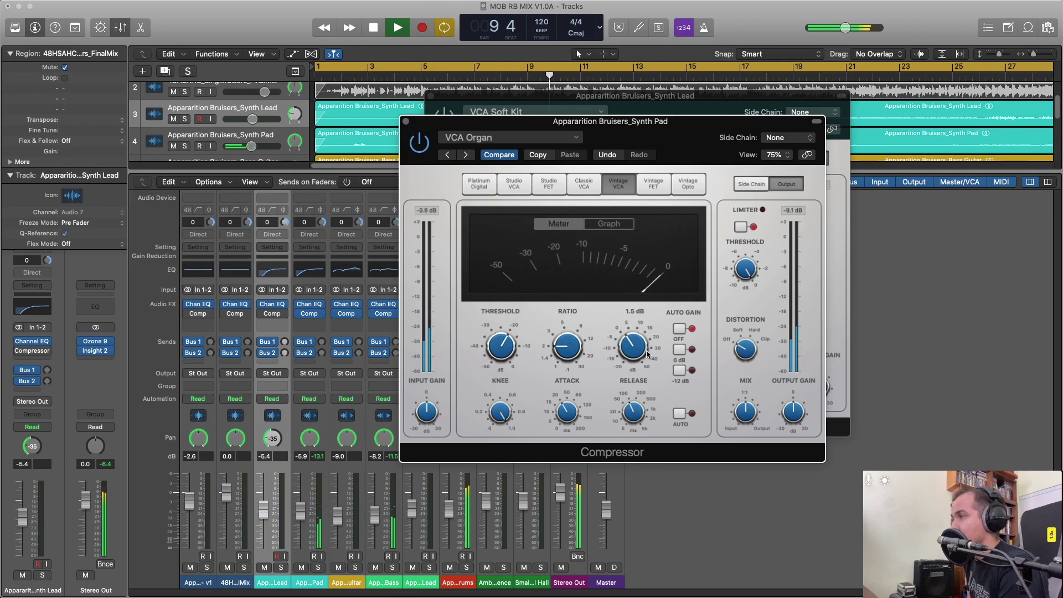
pyautogui.moveTo(640, 352); pyautogui.dragTo(641, 349)
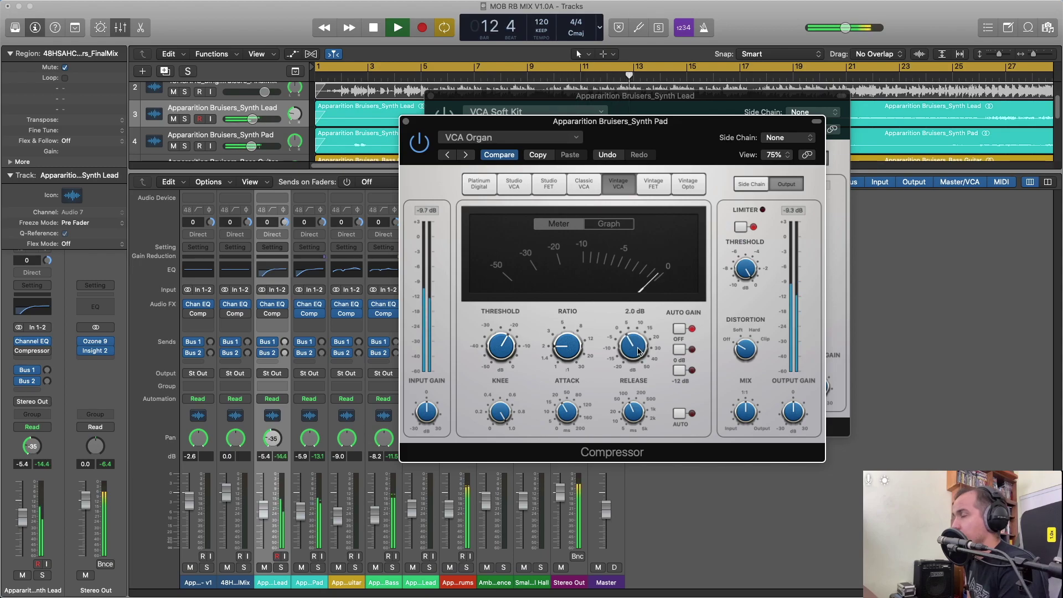
pyautogui.click(407, 123)
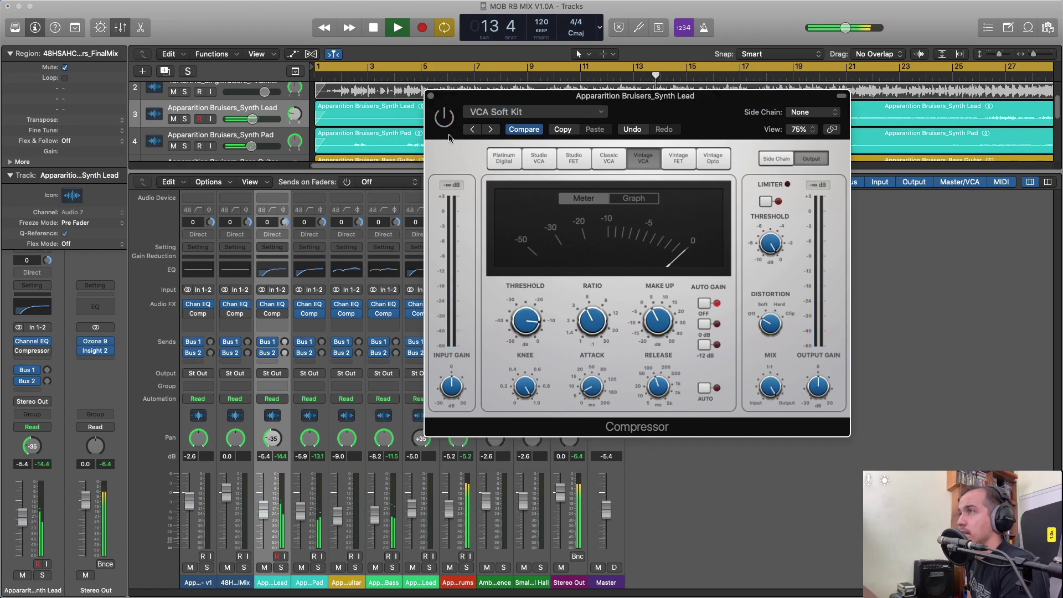
# Compare the Synth Lead compressor on and off, leave it bypassed, and close its window.
pyautogui.click(470, 112)
pyautogui.click(454, 114)
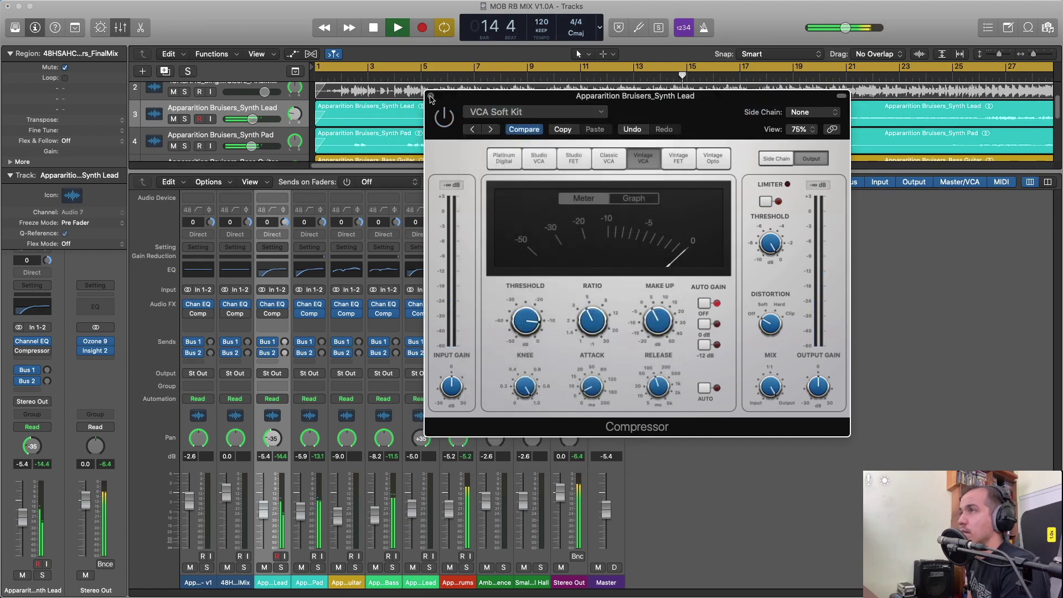
pyautogui.click(431, 98)
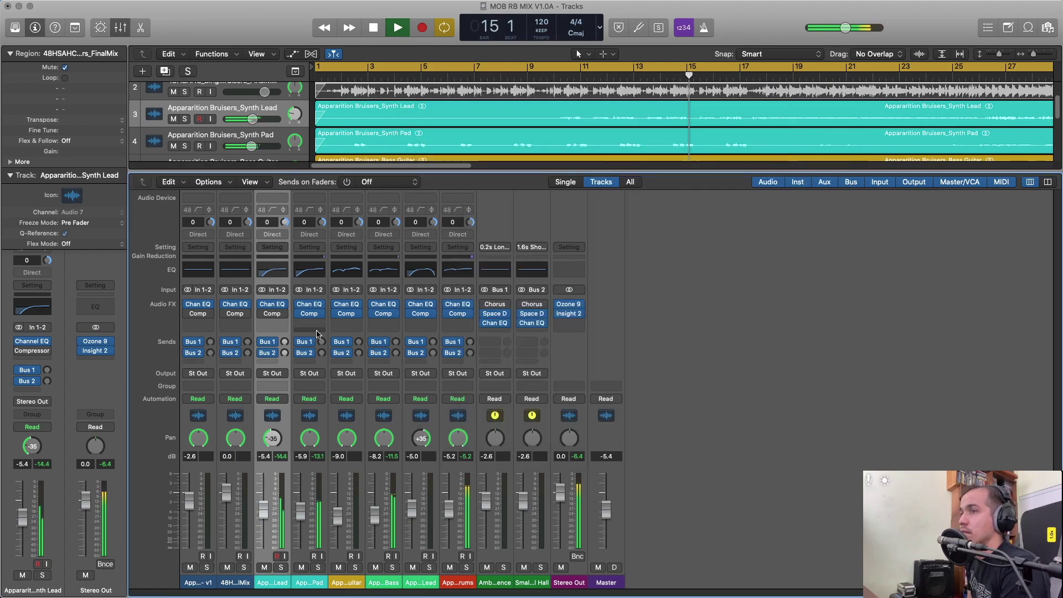
# Load the VCA Organ preset on the Synth Lead compressor with a 50% mix and 4.0 dB make-up gain, and close its window.
pyautogui.click(272, 316)
pyautogui.click(601, 112)
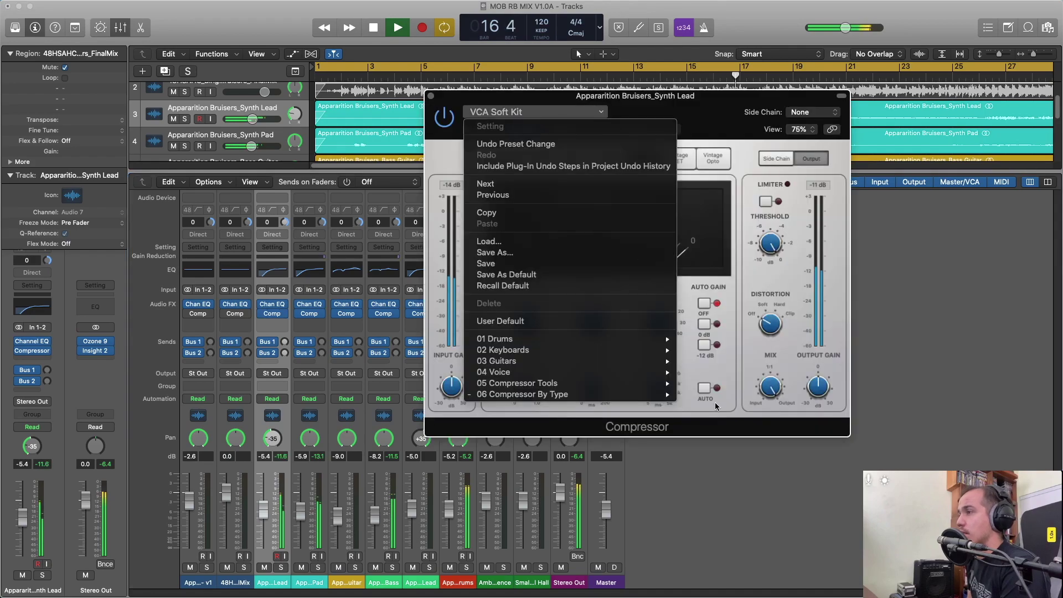
pyautogui.moveTo(655, 385)
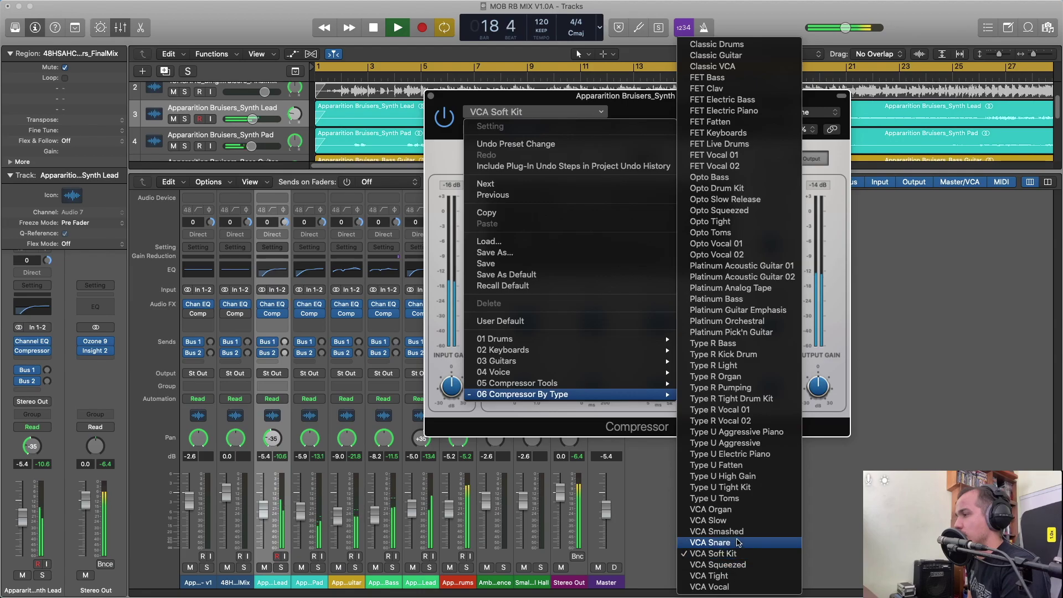
pyautogui.click(710, 509)
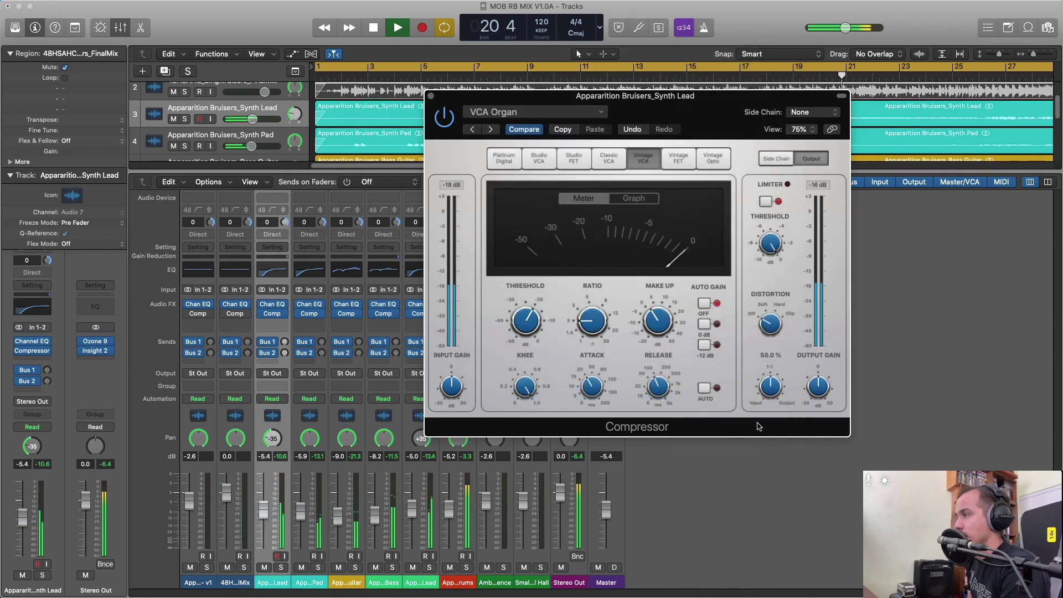
pyautogui.moveTo(526, 321)
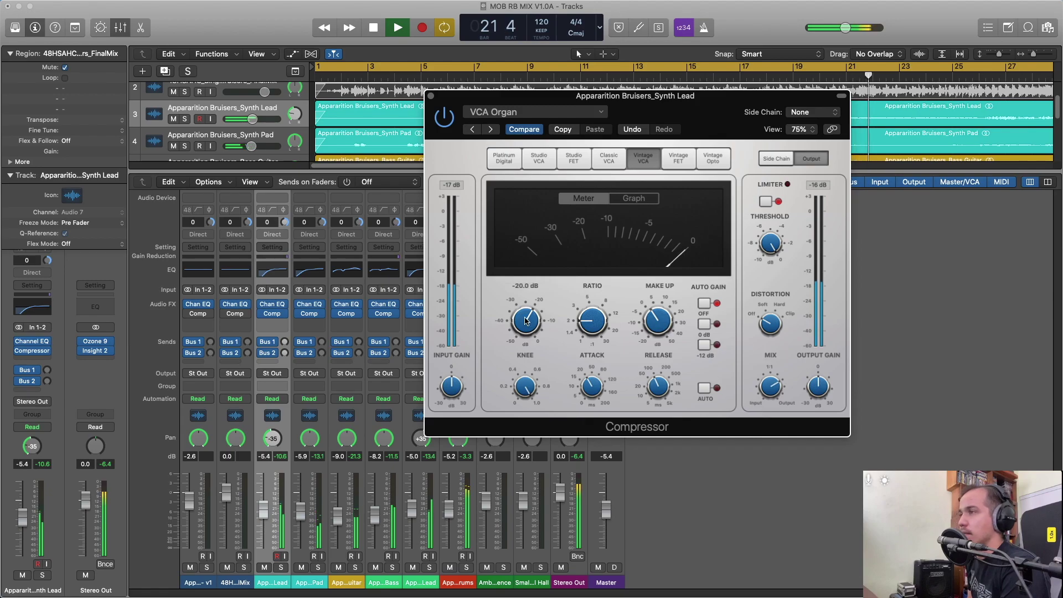
pyautogui.moveTo(648, 339)
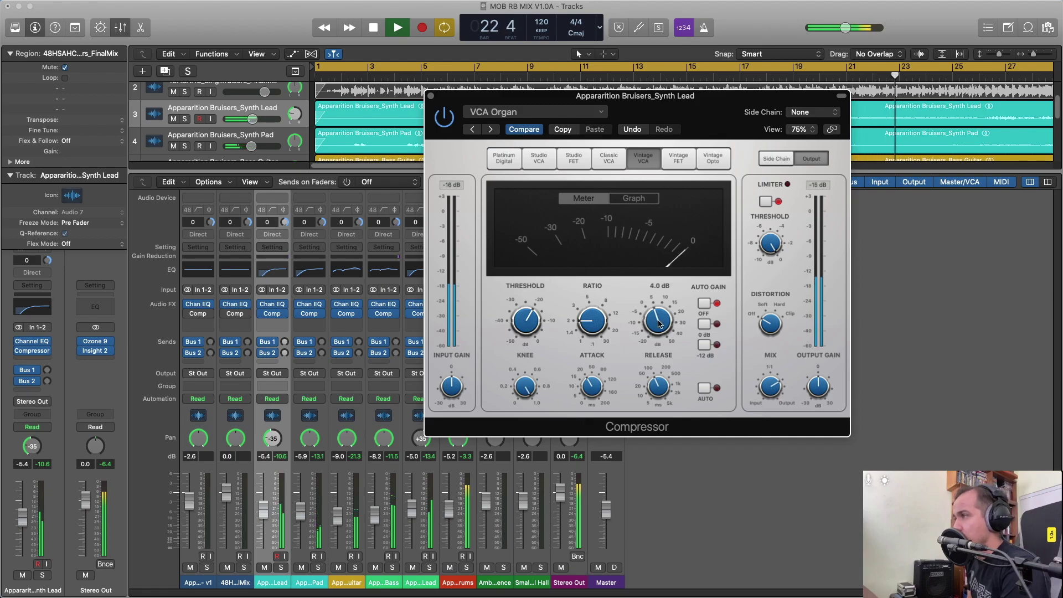
pyautogui.scroll(-2, 659, 324)
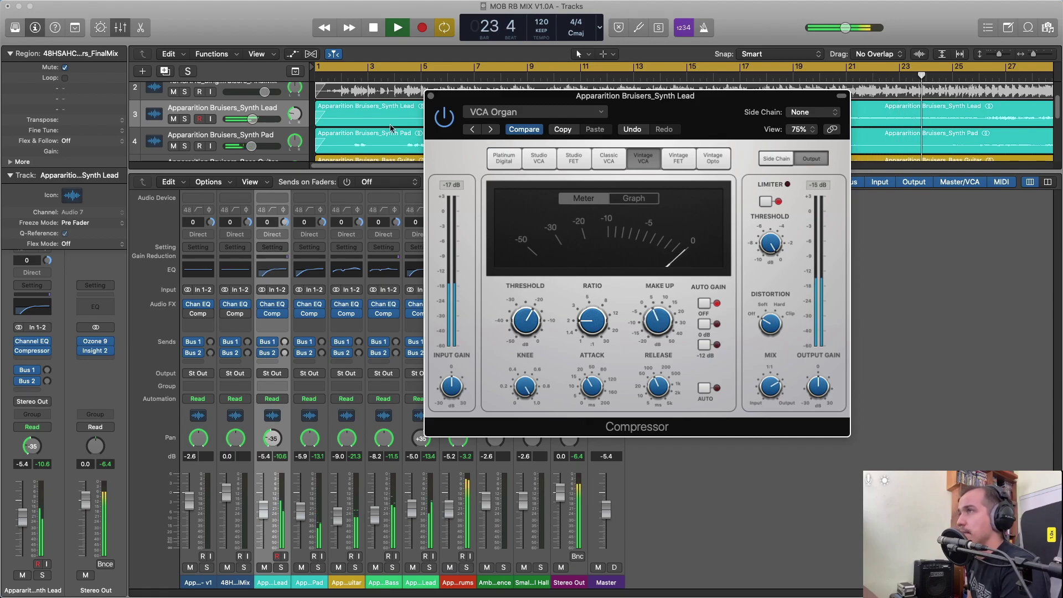
pyautogui.click(431, 97)
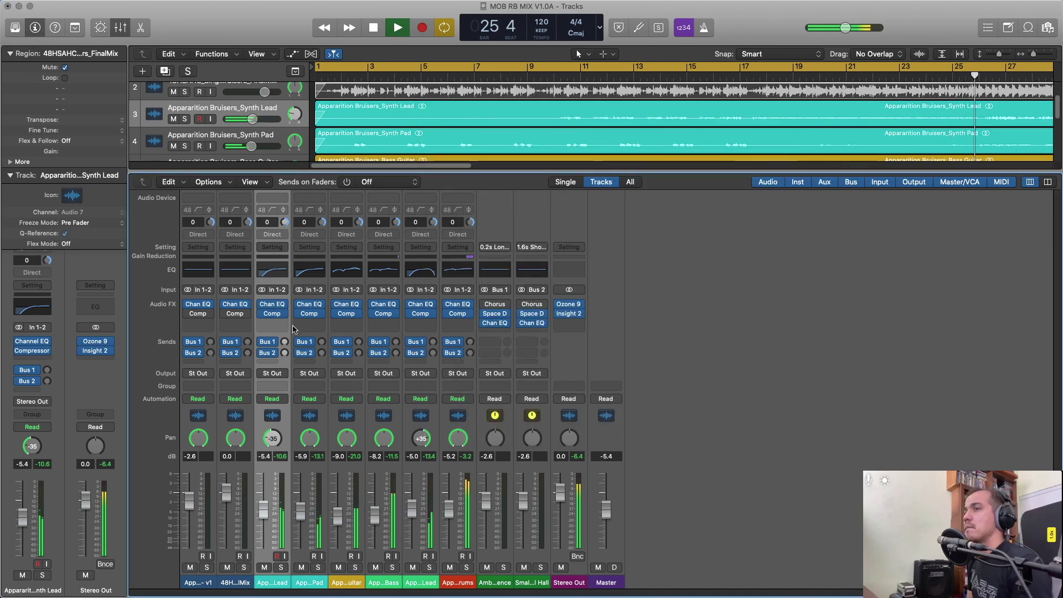
# Copy the Synth Lead compressor over the one on the Synth Pad Lead channel and restart playback from the beginning.
pyautogui.moveTo(277, 327); pyautogui.dragTo(419, 321)
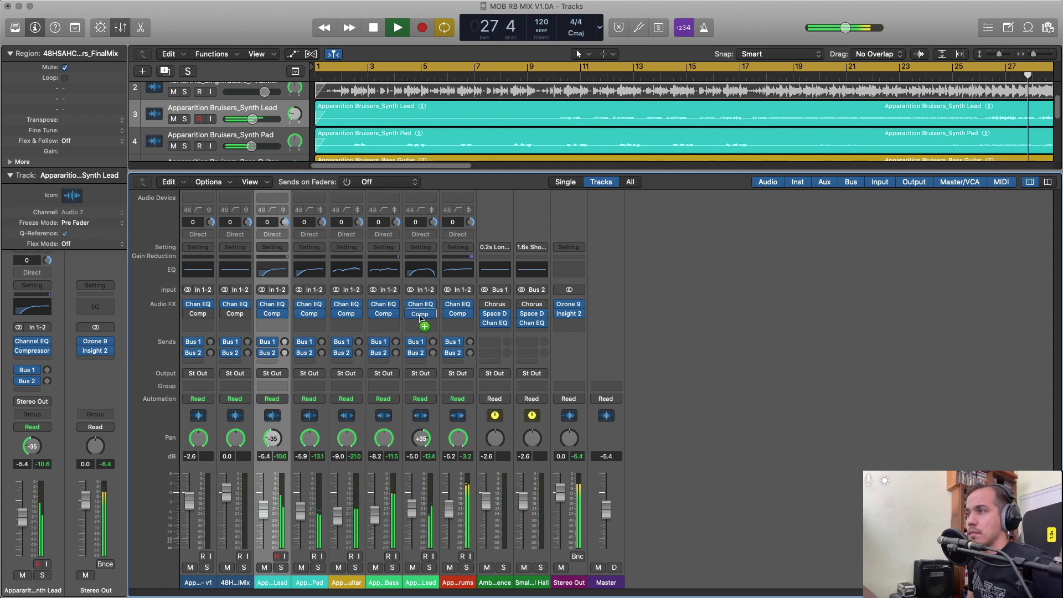
pyautogui.press('space')
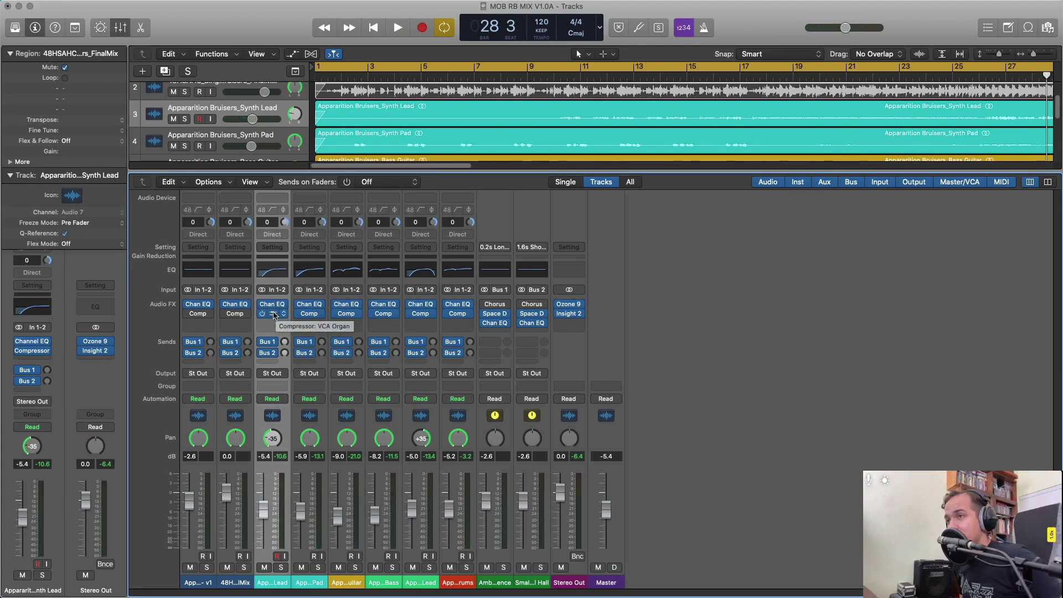
pyautogui.click(273, 314)
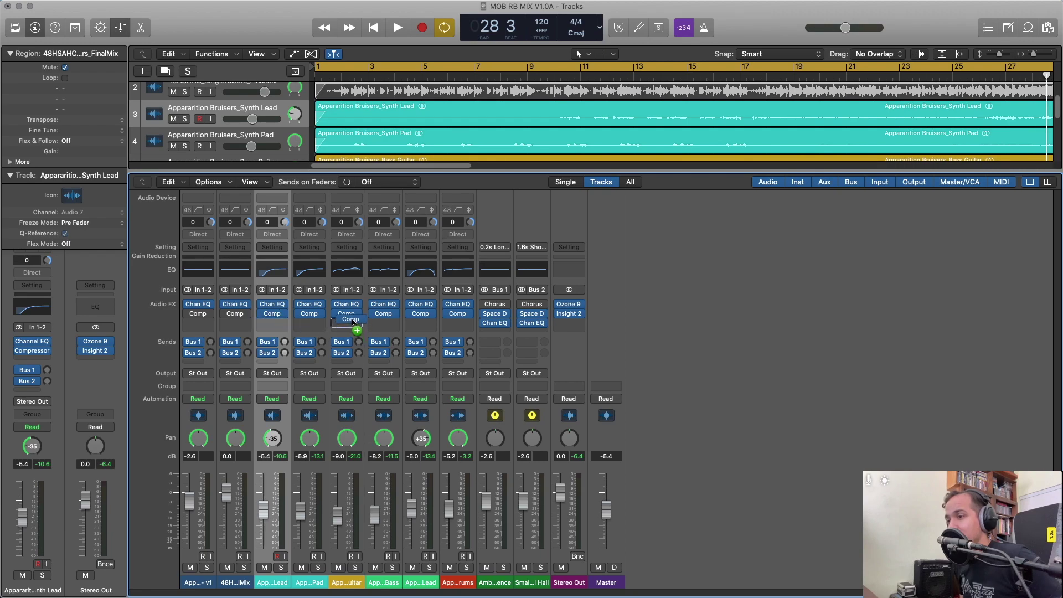
pyautogui.moveTo(352, 322); pyautogui.dragTo(419, 317)
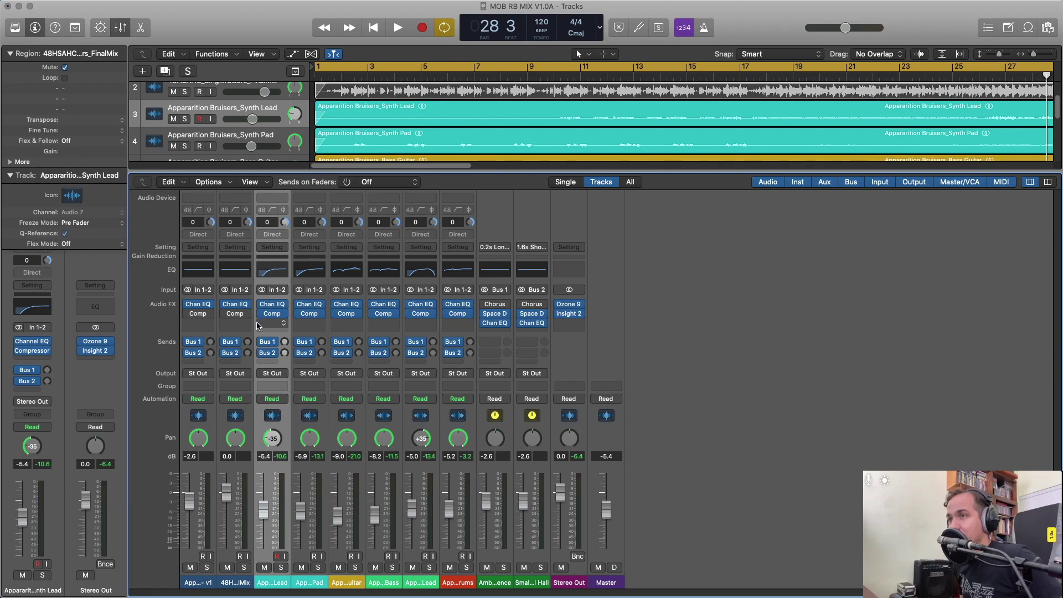
pyautogui.press('space')
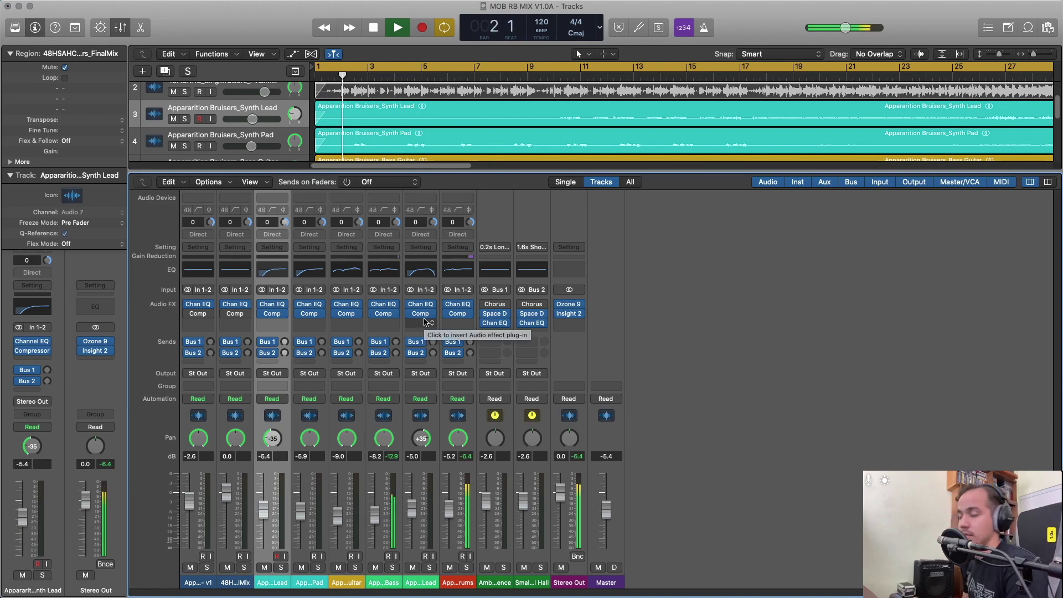
# Hide the mixer and move the Synth Pad Lead track directly below the Synth Lead track.
pyautogui.press('x')
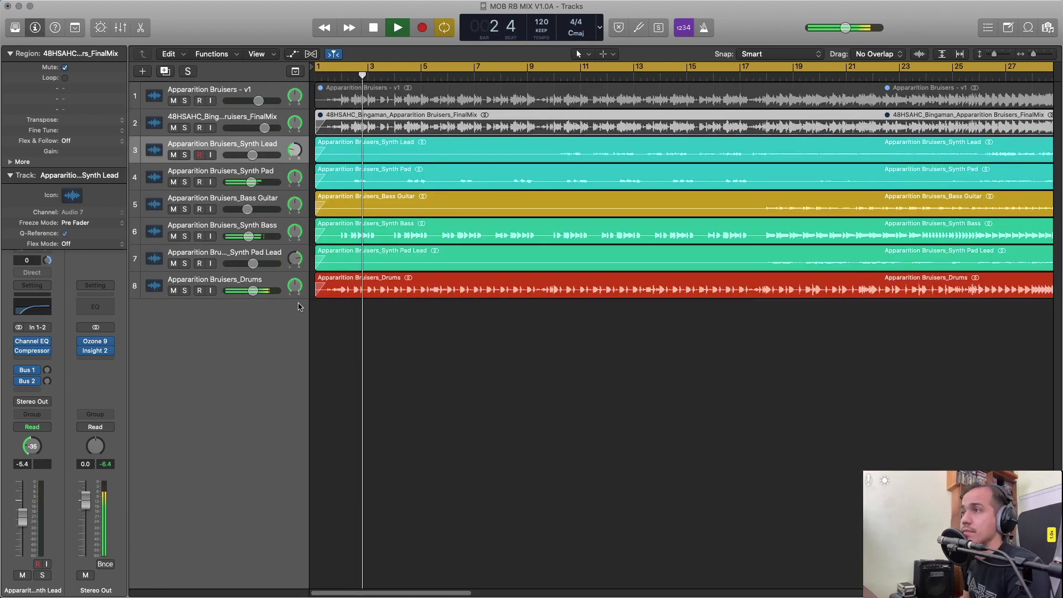
pyautogui.click(259, 256)
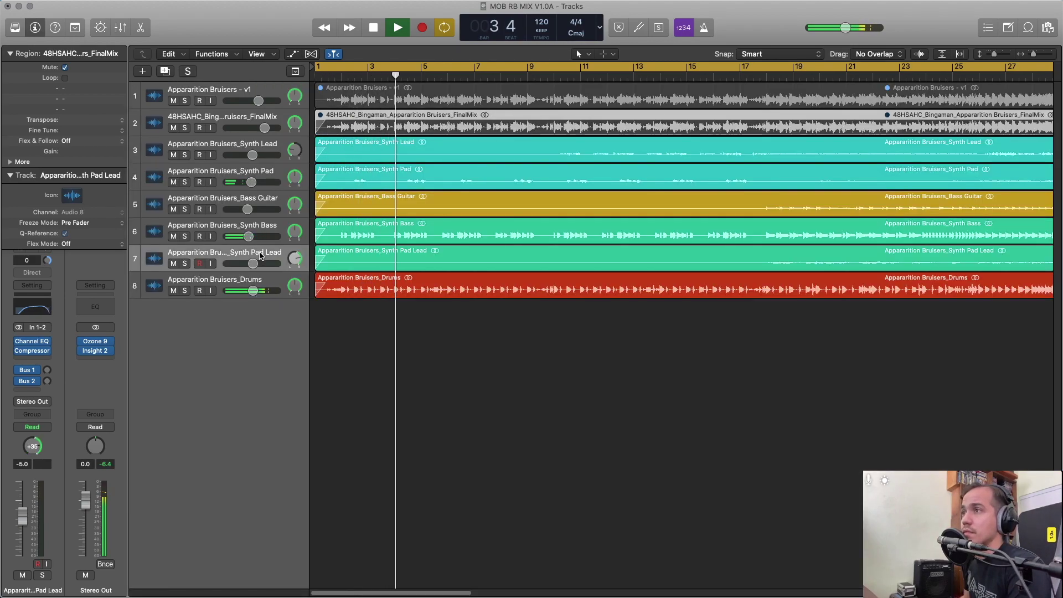
pyautogui.moveTo(259, 255); pyautogui.dragTo(273, 191)
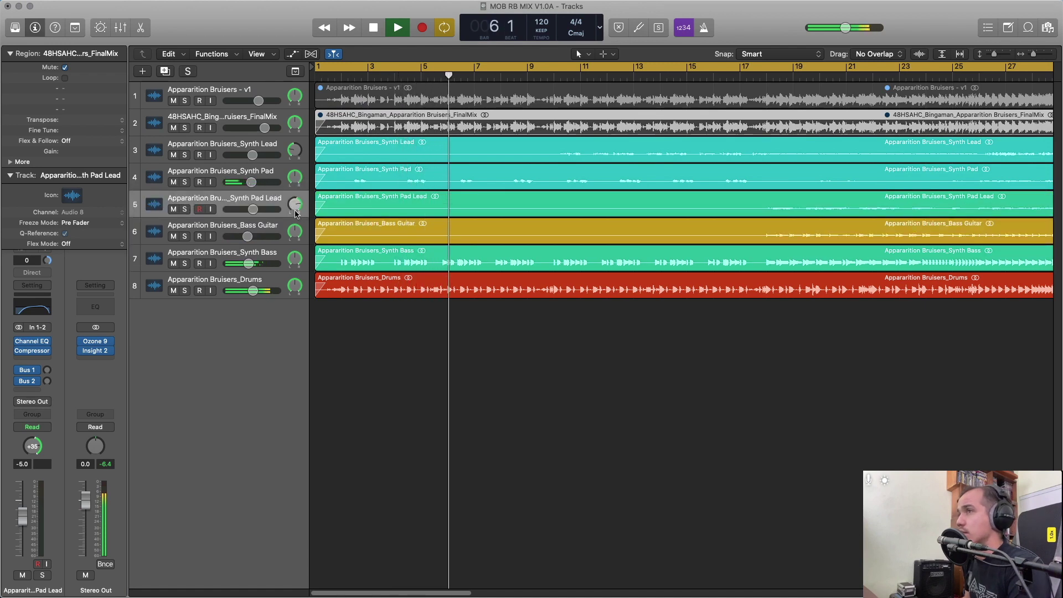
pyautogui.moveTo(282, 208); pyautogui.dragTo(289, 162)
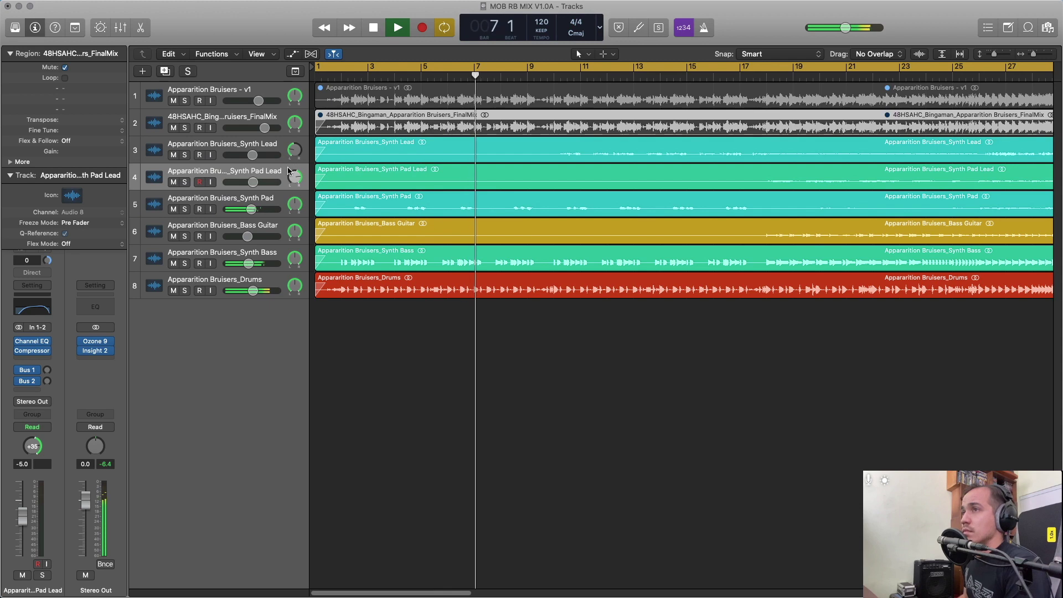
# Assign the Synth Pad Lead track the same turquoise colour as the other synth tracks.
pyautogui.rightClick(287, 161)
pyautogui.click(263, 171)
pyautogui.rightClick(263, 172)
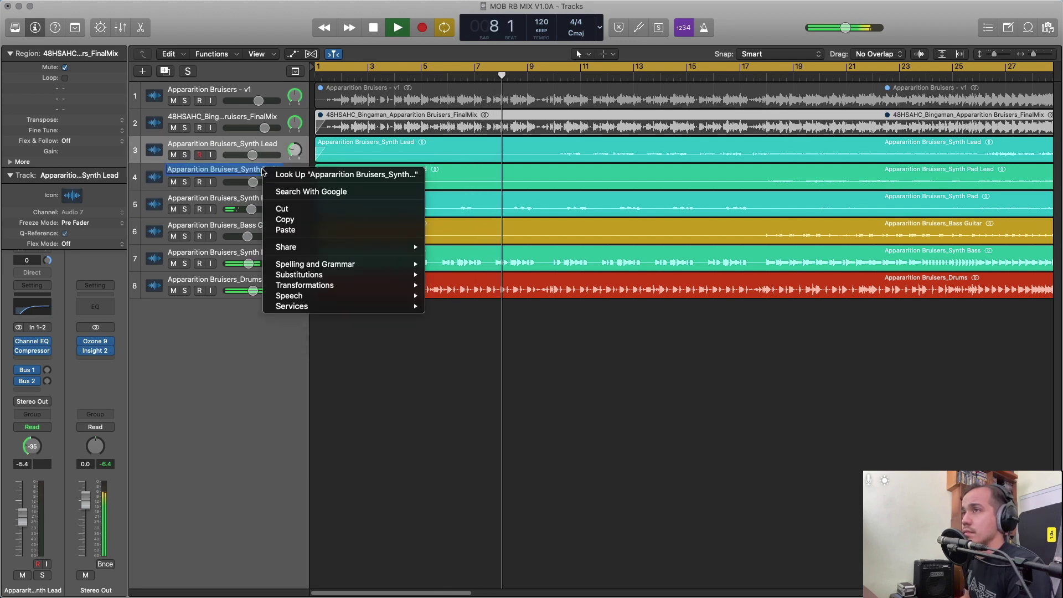
pyautogui.press('Escape')
pyautogui.click(286, 170)
pyautogui.rightClick(288, 170)
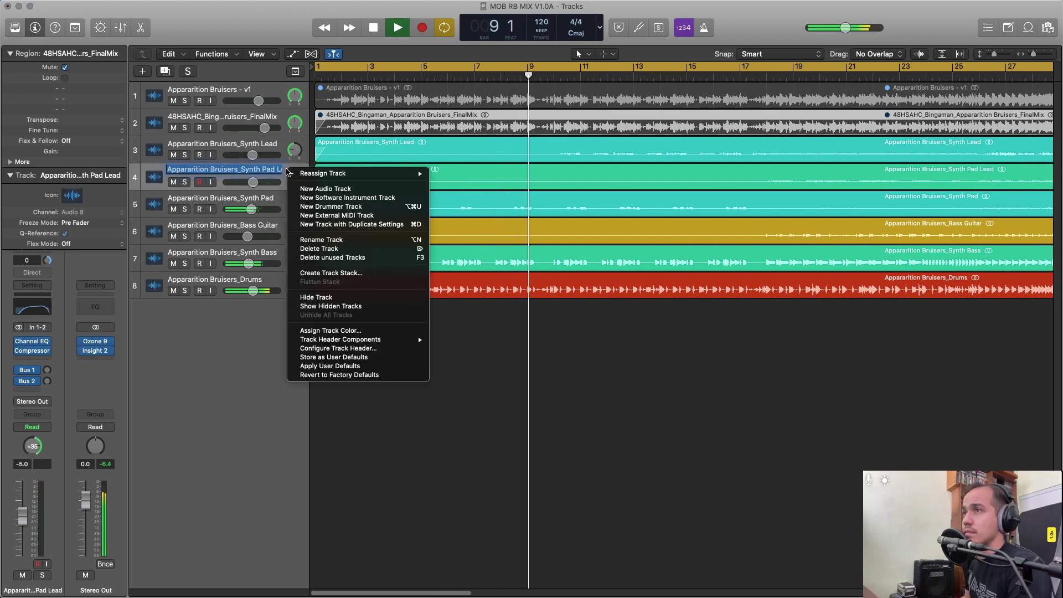
pyautogui.click(390, 338)
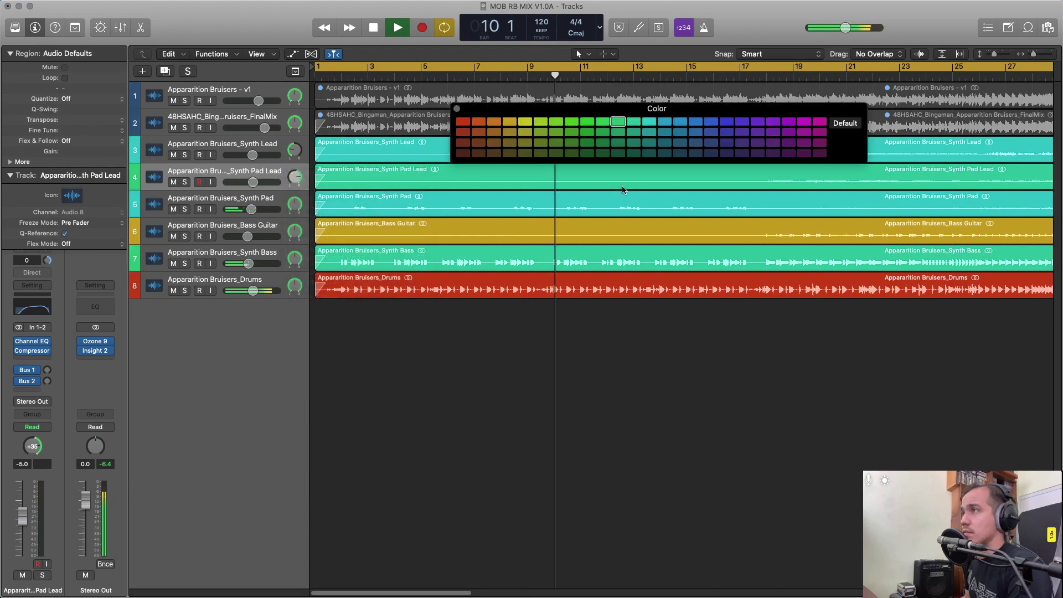
pyautogui.click(646, 123)
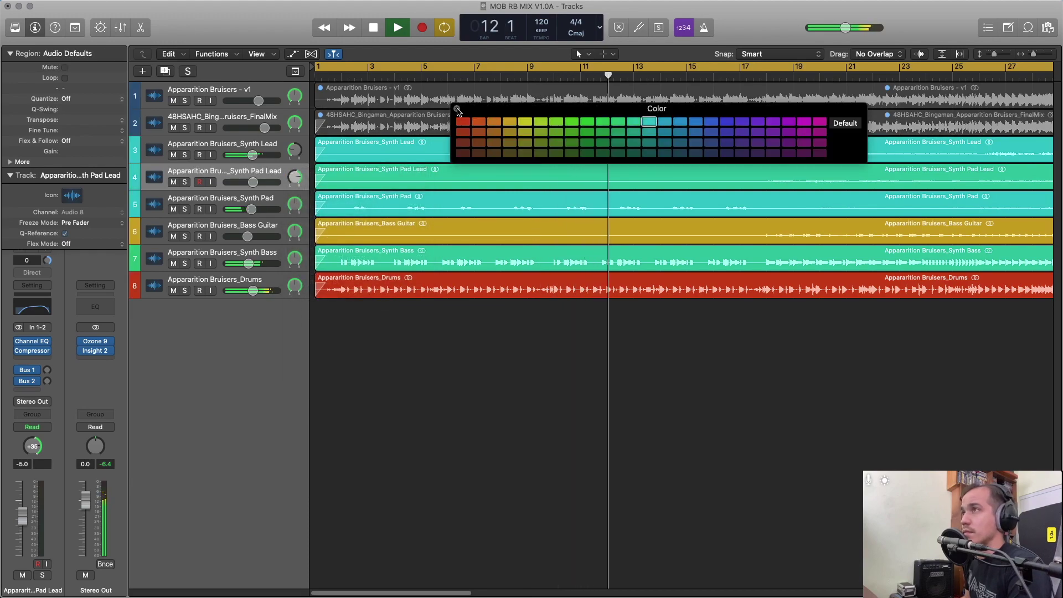
# Select all regions, colour them by their track colour, and clear the selection.
pyautogui.click(485, 177)
pyautogui.click(220, 54)
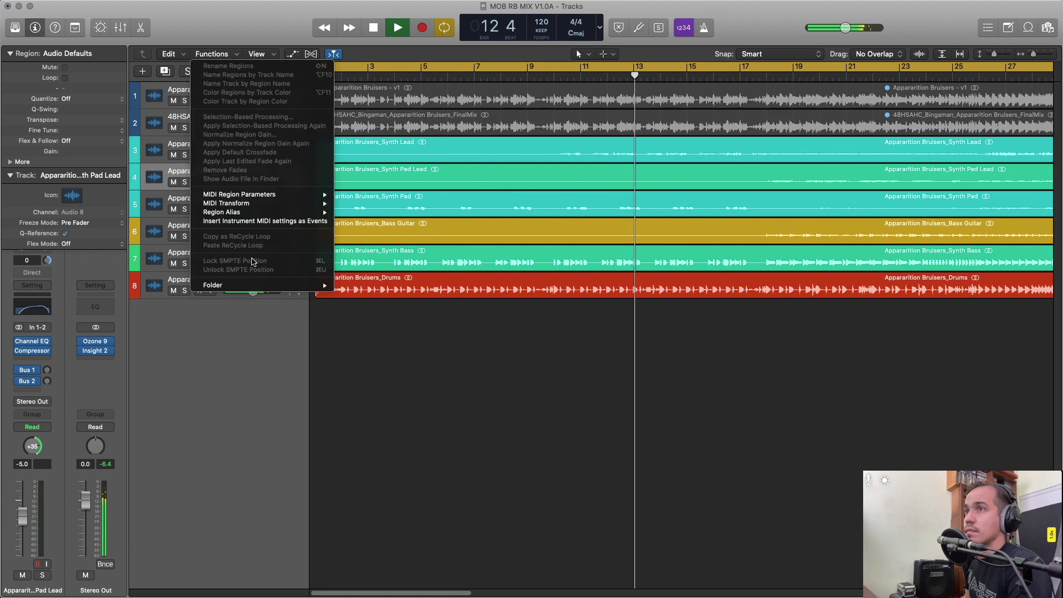
pyautogui.click(215, 344)
pyautogui.press('super+a')
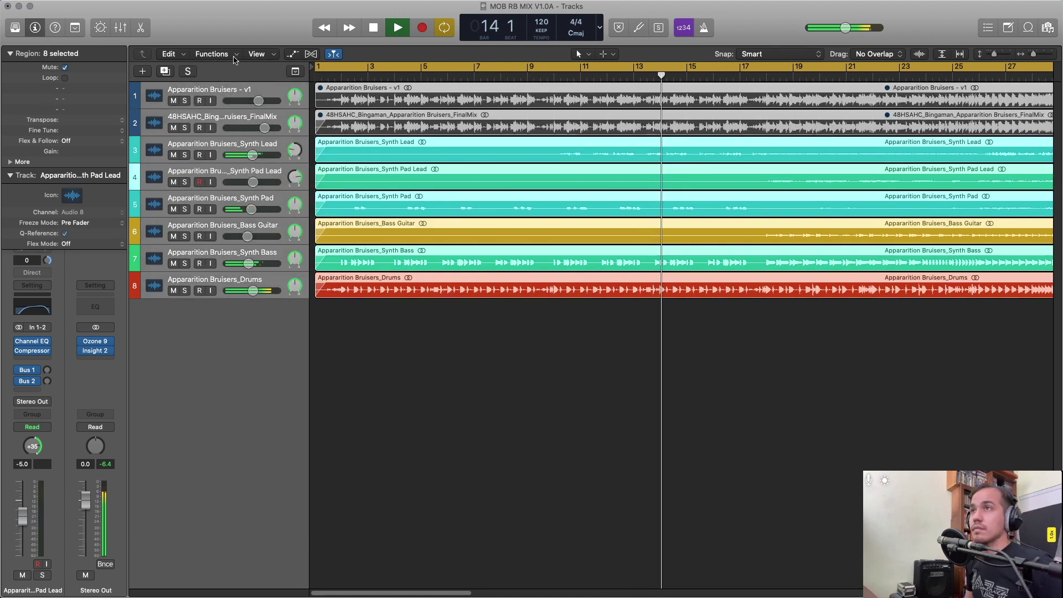
pyautogui.click(216, 54)
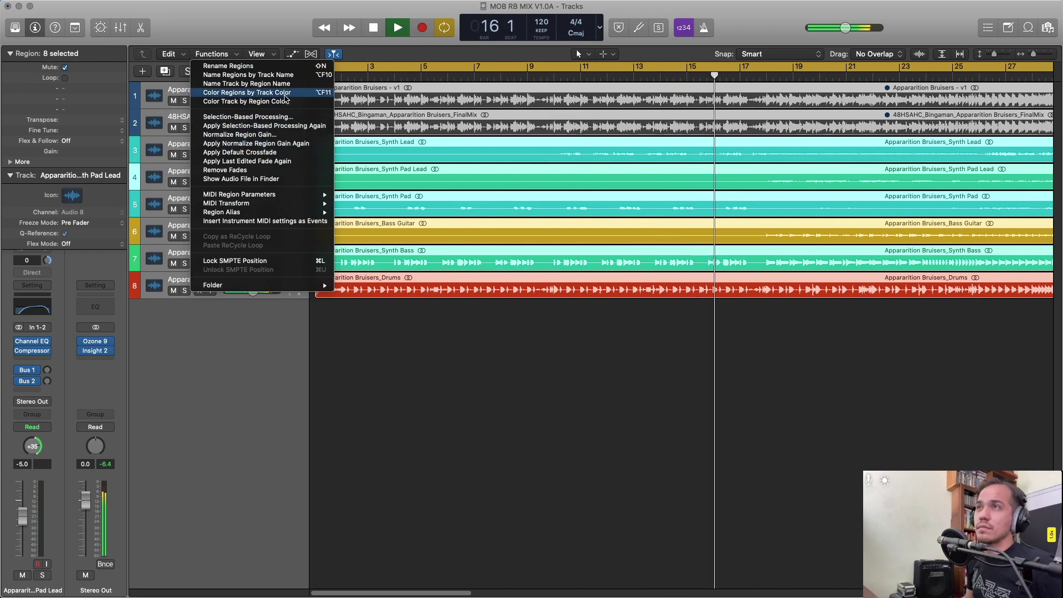
pyautogui.click(285, 95)
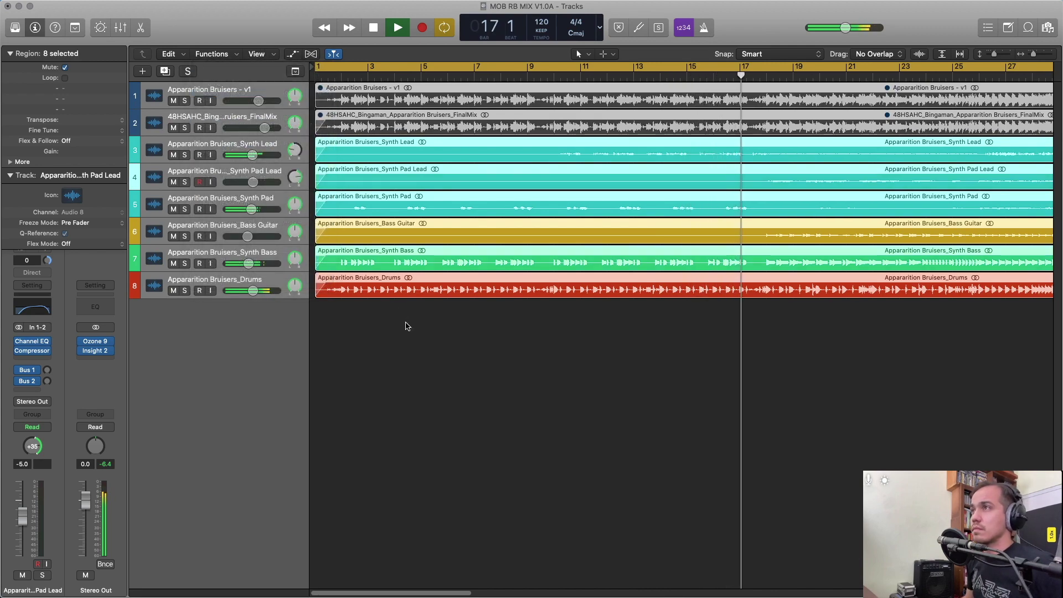
pyautogui.click(437, 373)
# Reopen the mixer and briefly solo the synth channels, including the Synth Pad, to hear them in isolation.
pyautogui.press('x')
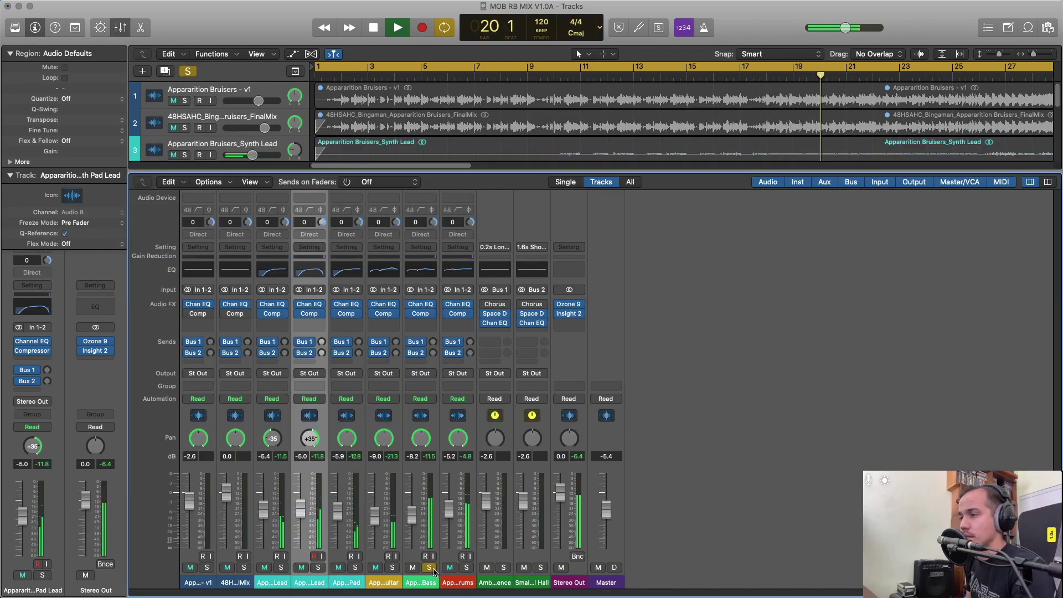
pyautogui.click(318, 567)
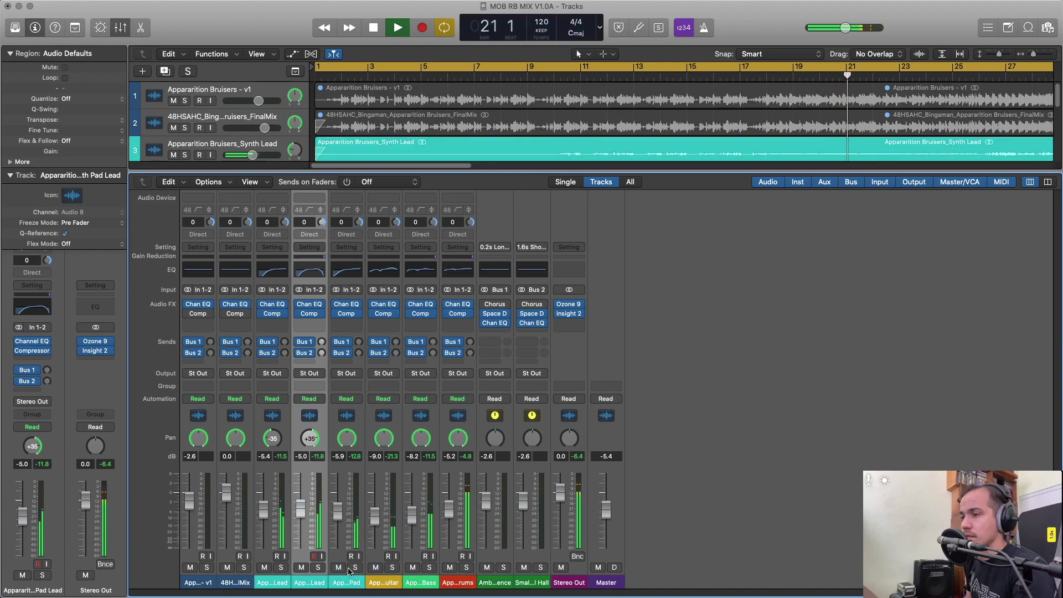
pyautogui.click(316, 567)
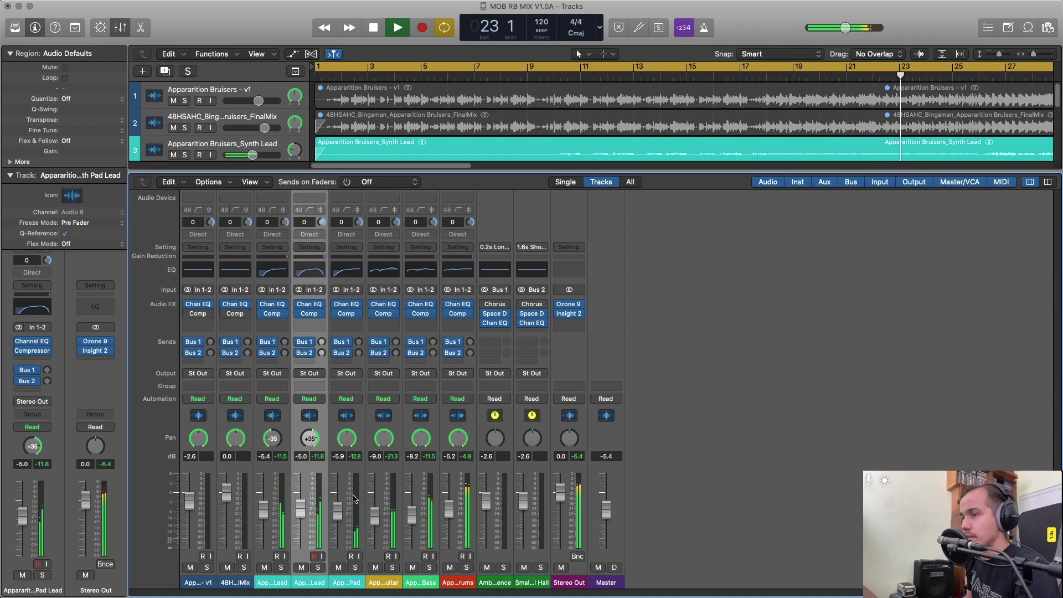
pyautogui.click(355, 567)
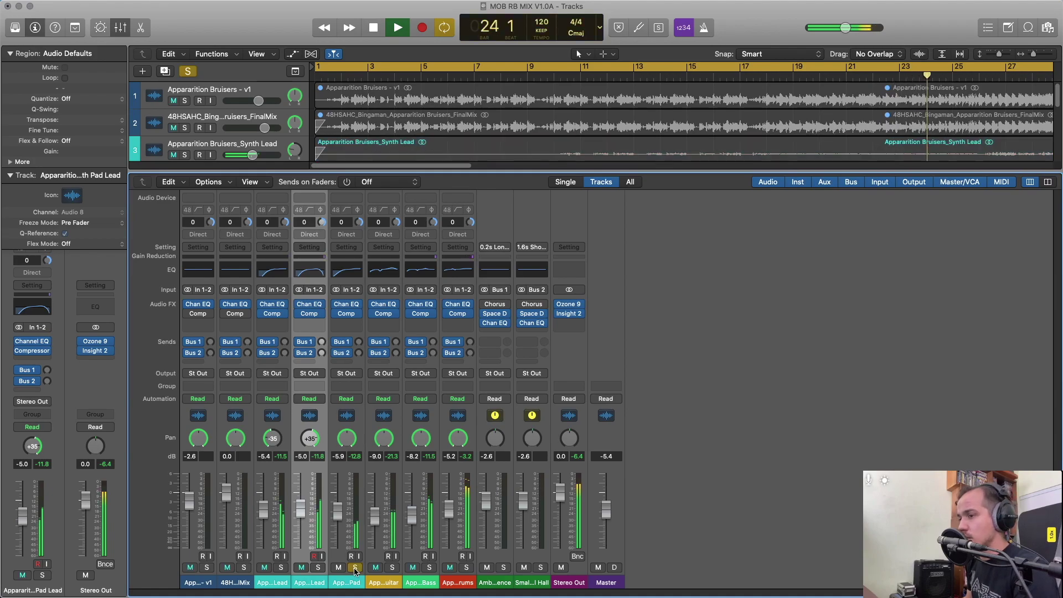
pyautogui.click(355, 568)
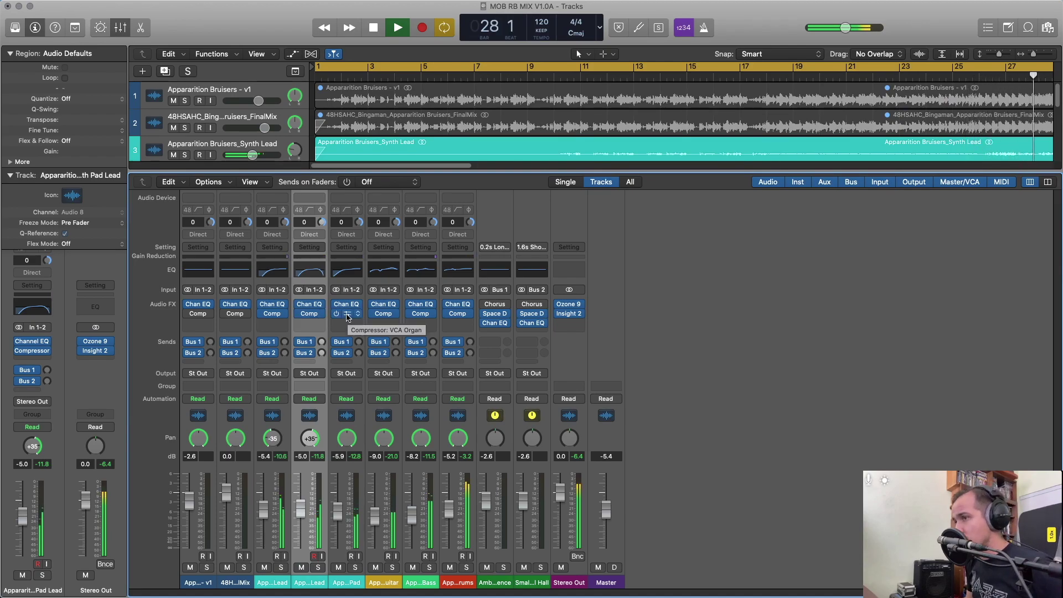
# Check the Bass Guitar compressor and load the FET Electric Bass preset on the Synth Bass compressor.
pyautogui.click(383, 314)
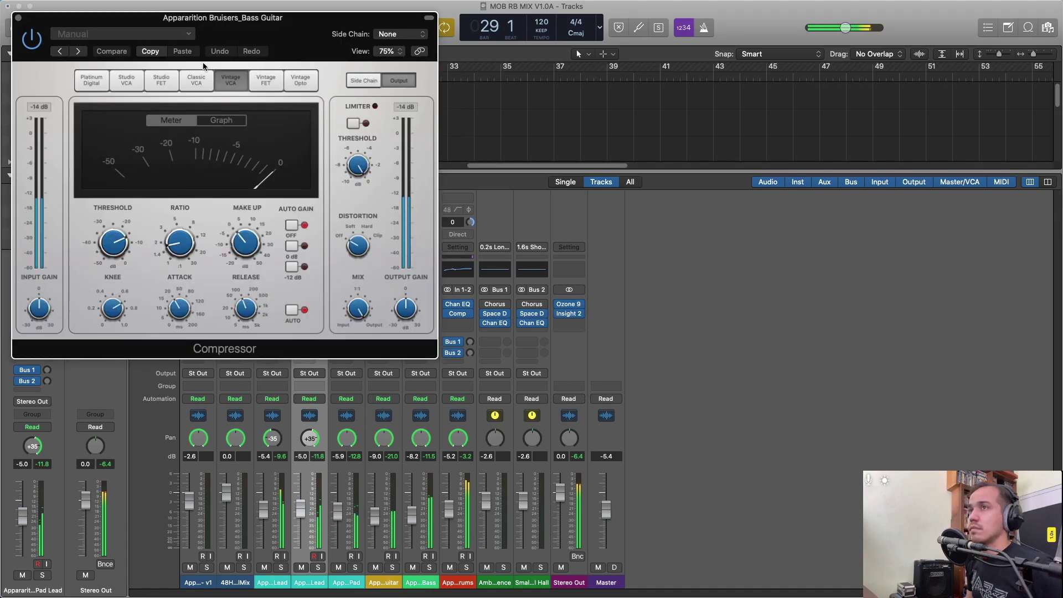
pyautogui.click(19, 19)
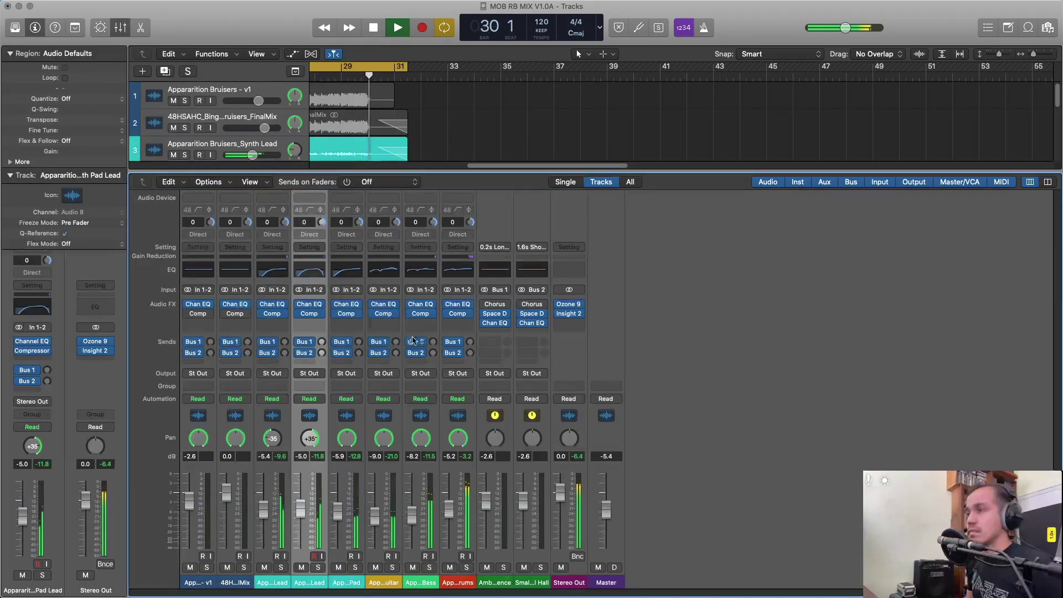
pyautogui.click(420, 314)
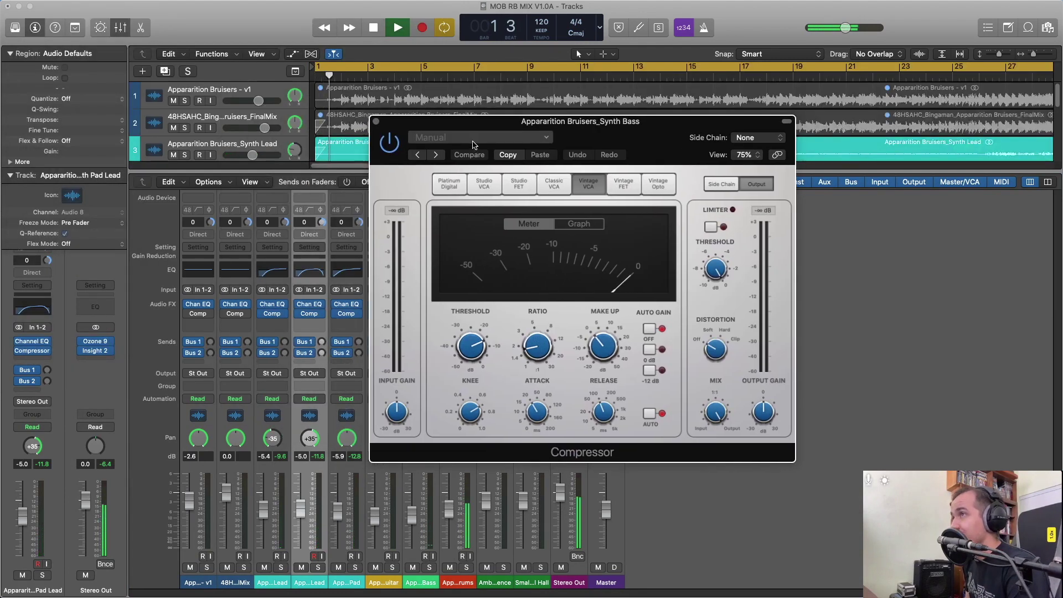
pyautogui.click(479, 138)
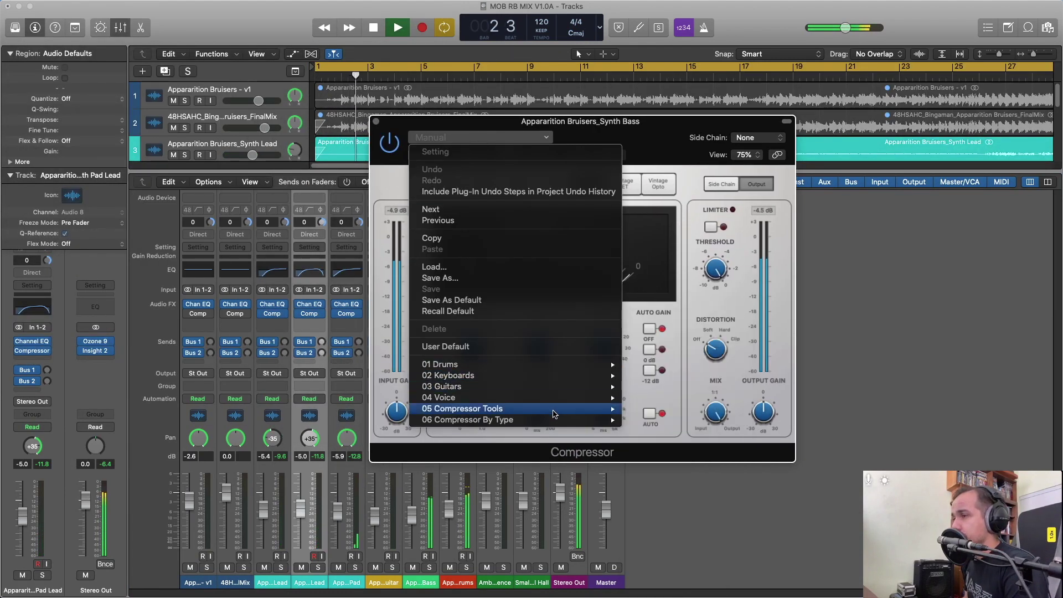
pyautogui.moveTo(560, 421)
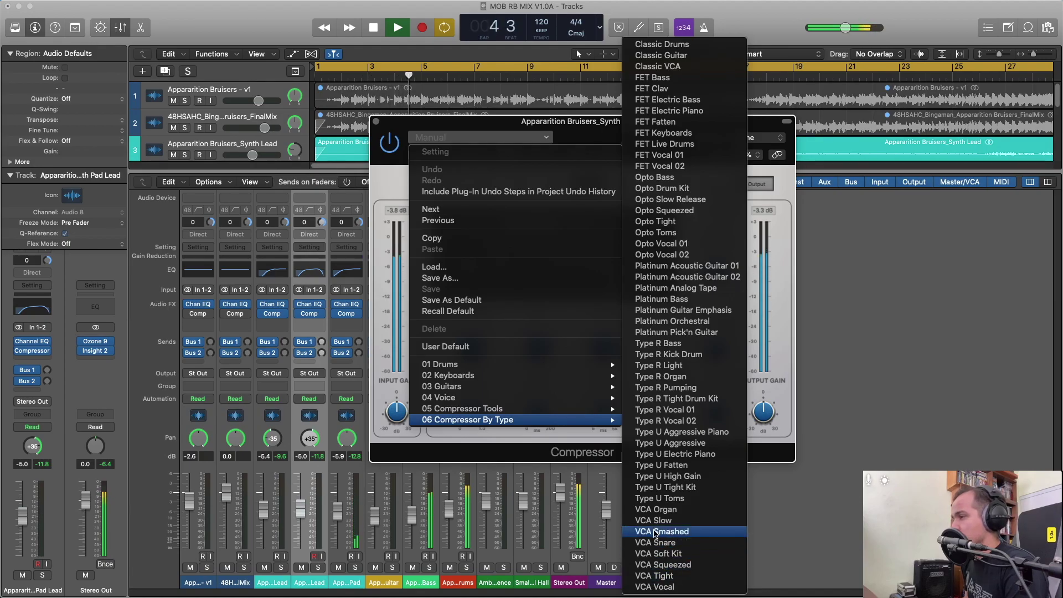
pyautogui.click(687, 101)
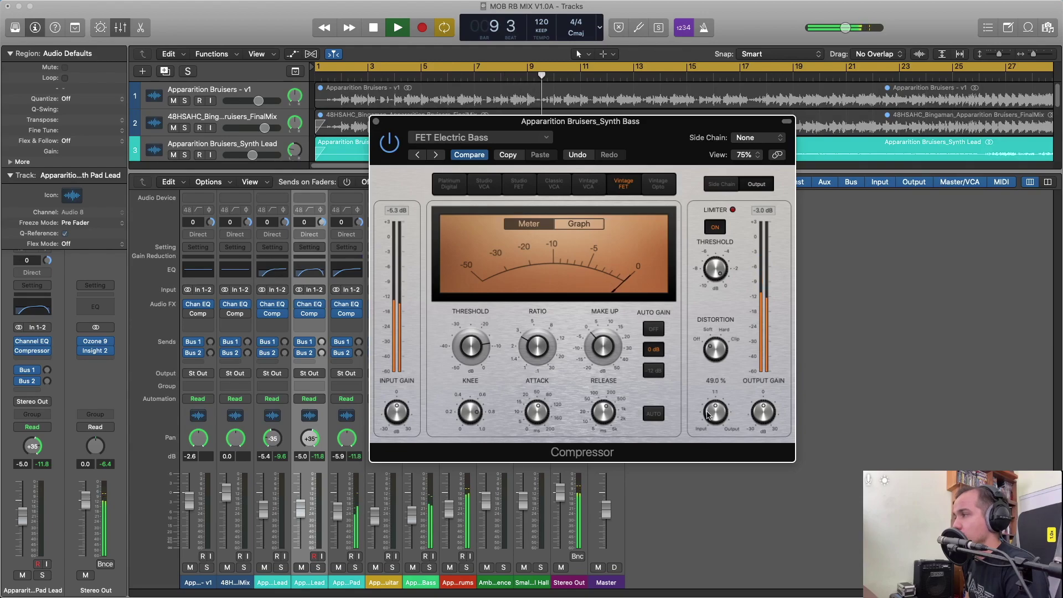
# Set the Synth Bass compressor's threshold to -20 dB and its ratio to 9.0:1.
pyautogui.moveTo(396, 404)
pyautogui.mouseDown()
pyautogui.moveTo(397, 421)
pyautogui.moveTo(398, 405)
pyautogui.mouseUp()
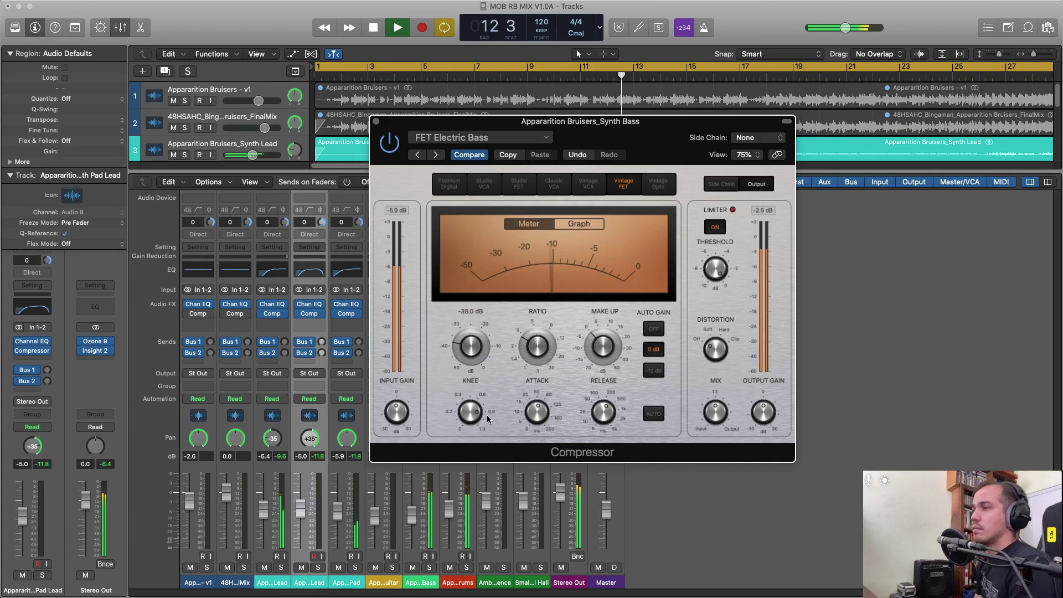
pyautogui.moveTo(471, 349); pyautogui.dragTo(505, 244)
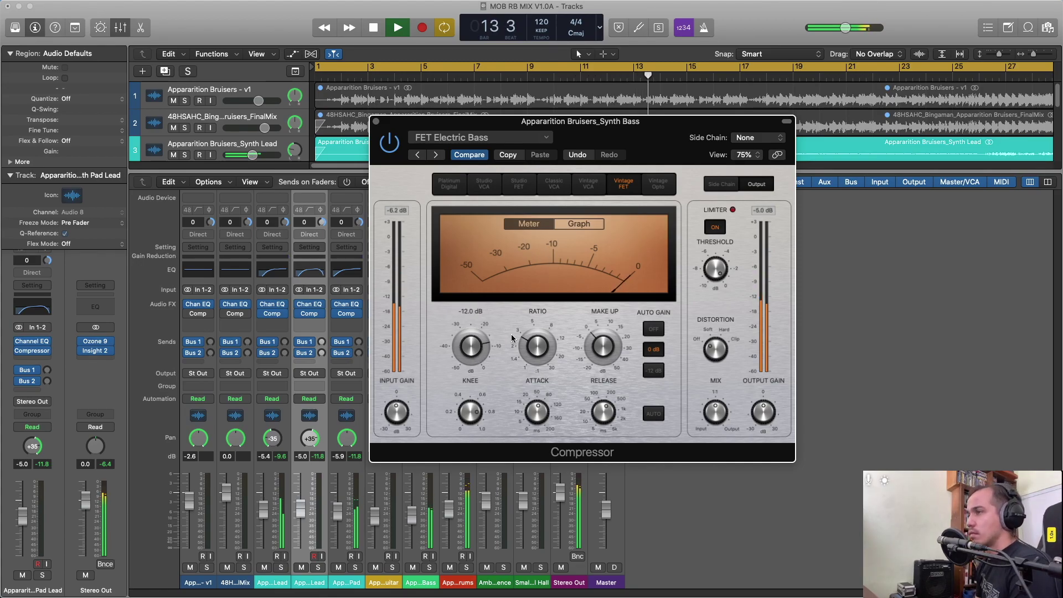
pyautogui.moveTo(531, 341); pyautogui.dragTo(573, 302)
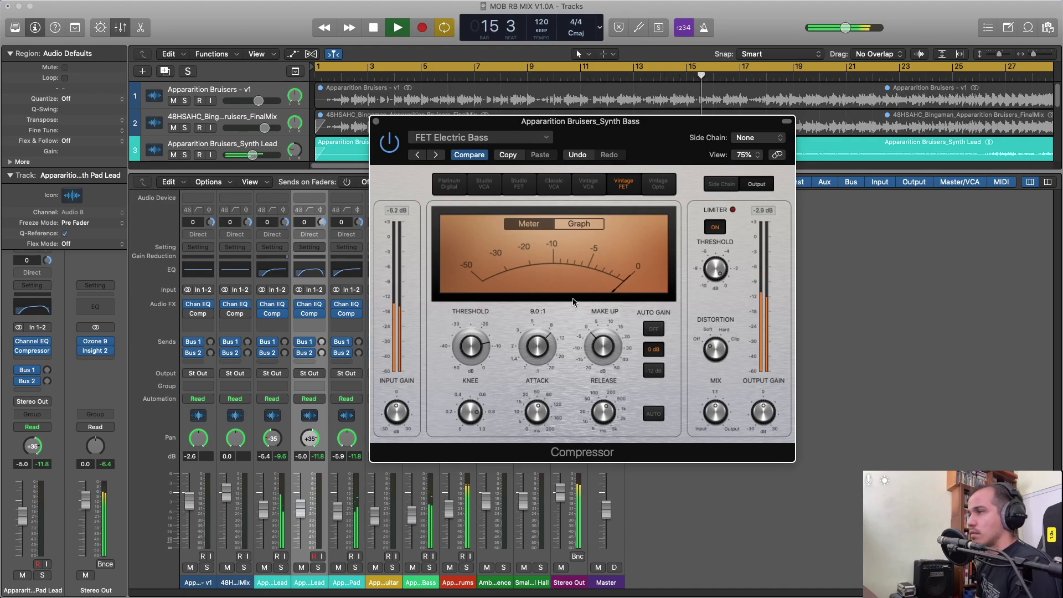
pyautogui.moveTo(480, 344); pyautogui.dragTo(489, 361)
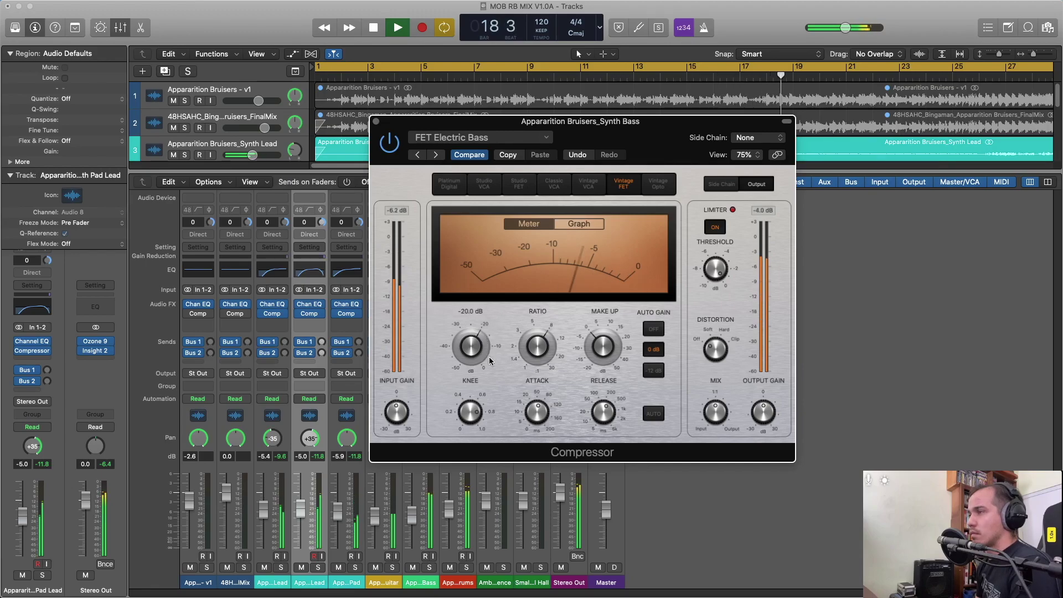
# Lower the Synth Bass compressor's mix to about 28%, reset its input gain to 0 dB, and close the compressor.
pyautogui.moveTo(724, 376)
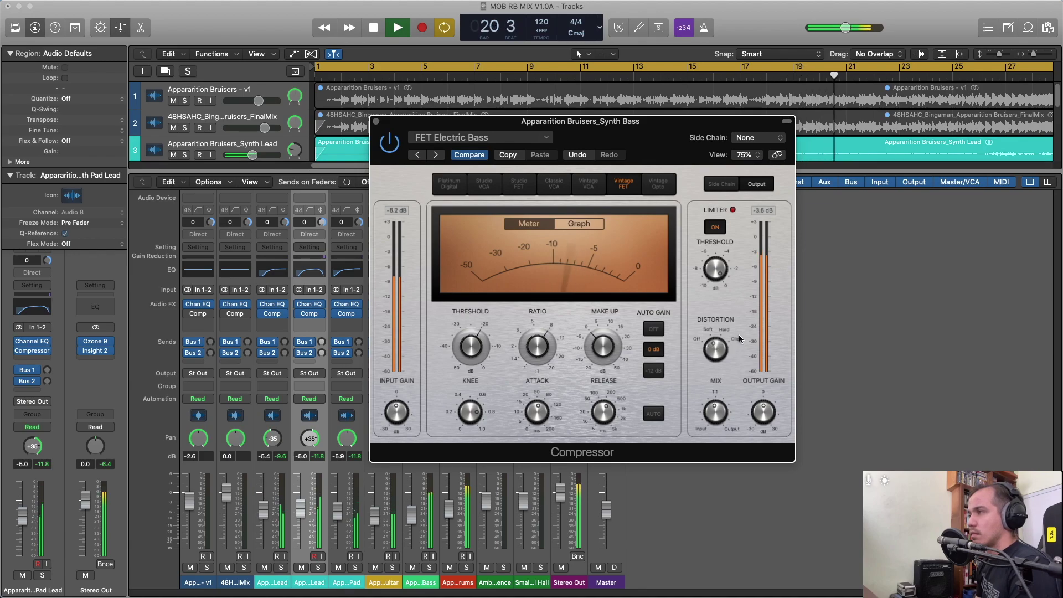
pyautogui.moveTo(715, 411); pyautogui.dragTo(713, 435)
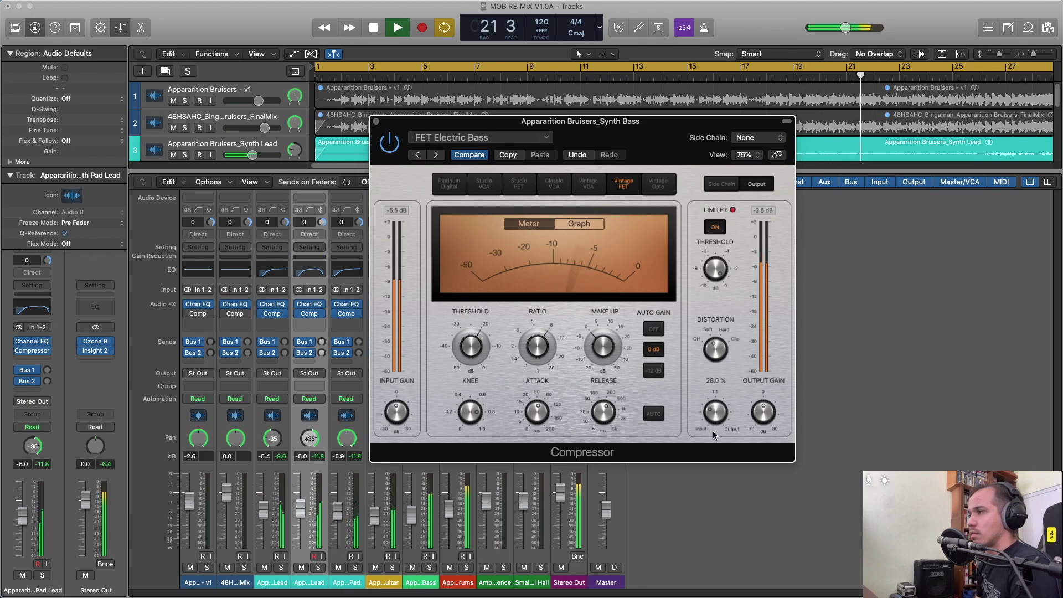
pyautogui.keyDown('alt'); pyautogui.click(399, 423); pyautogui.keyUp('alt')
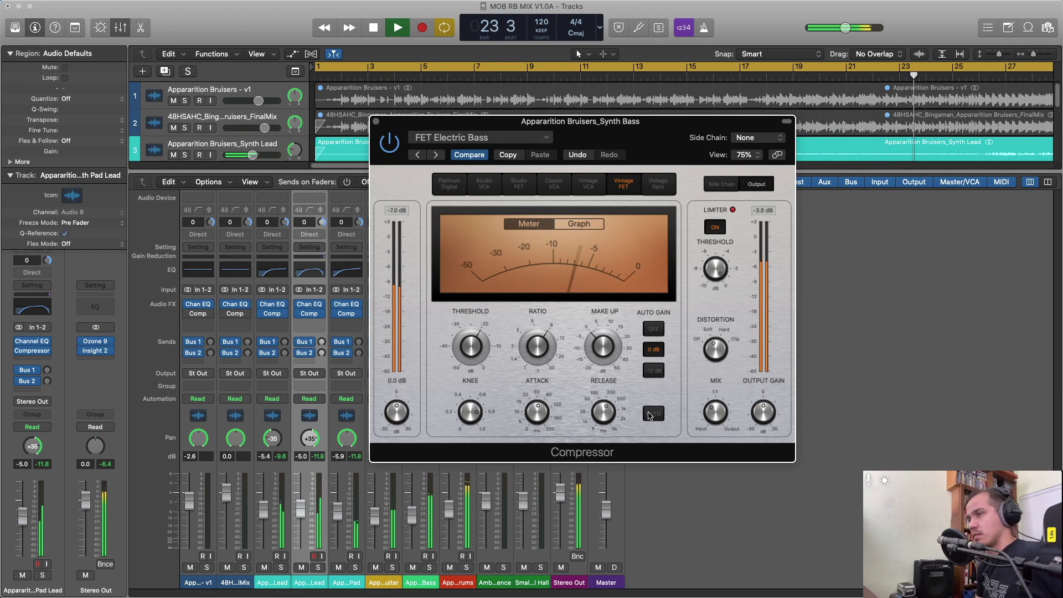
pyautogui.moveTo(715, 411); pyautogui.dragTo(694, 446)
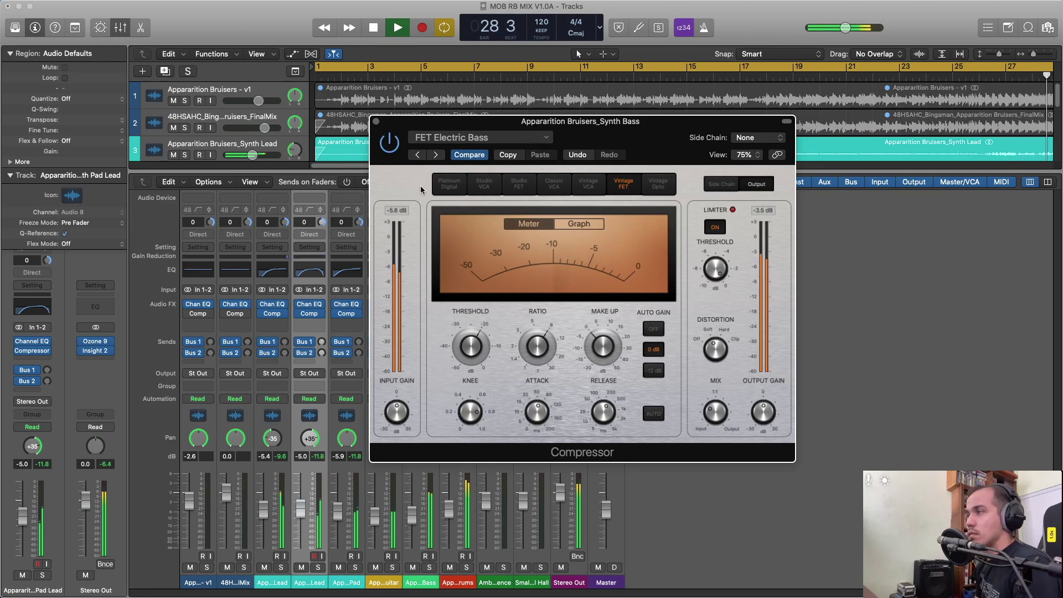
pyautogui.moveTo(717, 413); pyautogui.dragTo(720, 416)
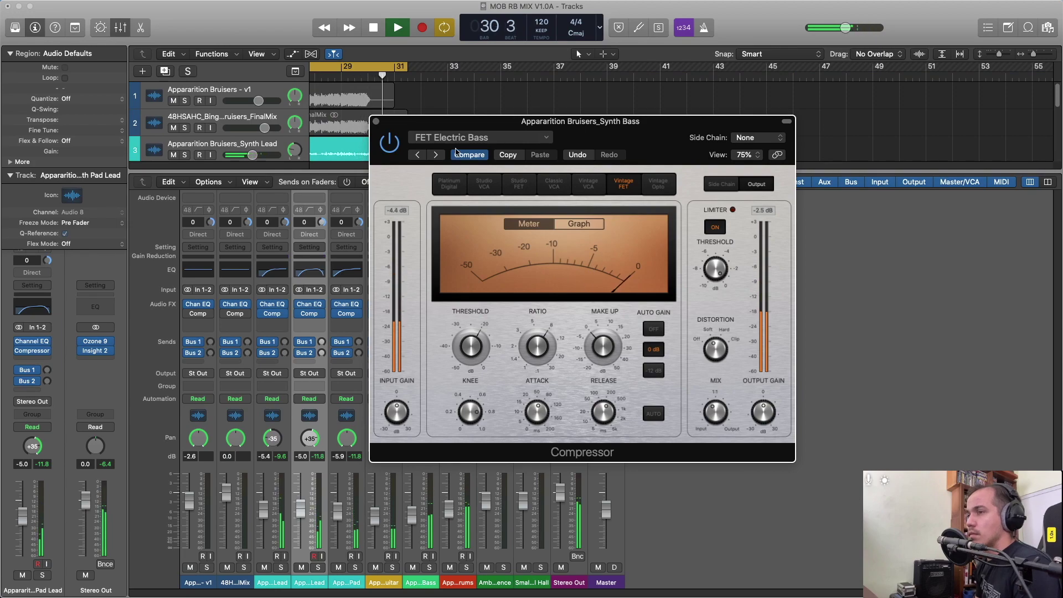
pyautogui.click(376, 121)
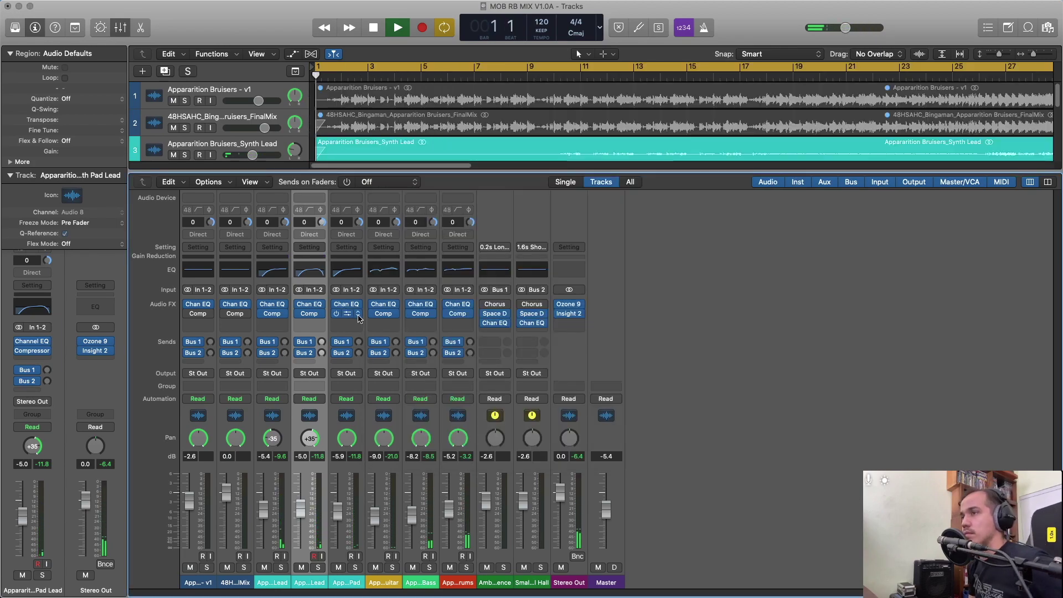
# Compare the Bass Guitar compressor's settings with those of the Synth Bass compressor and close both.
pyautogui.click(383, 314)
pyautogui.moveTo(181, 21); pyautogui.dragTo(712, 111)
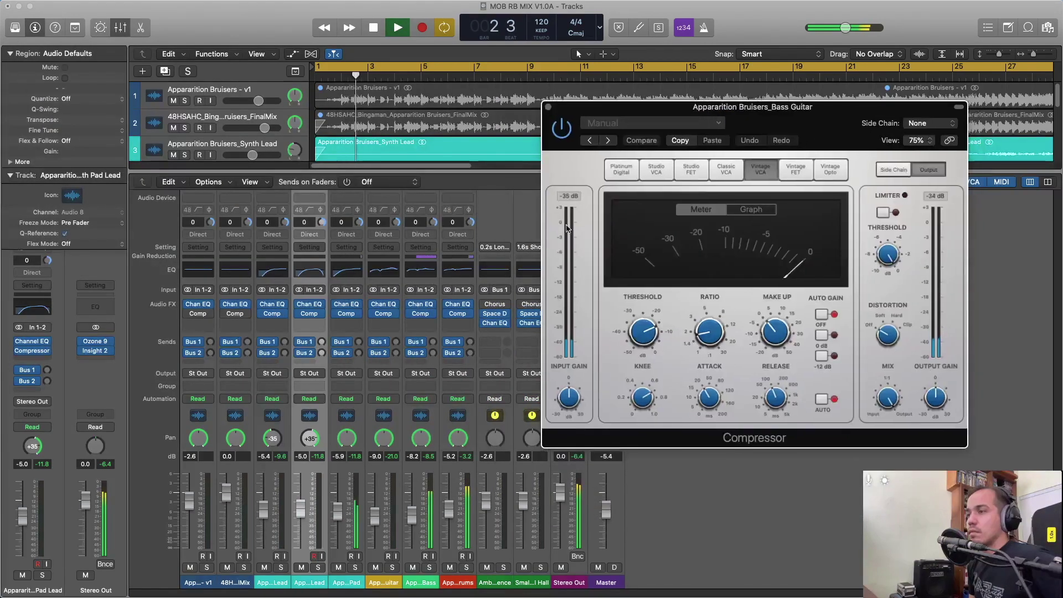
pyautogui.click(424, 314)
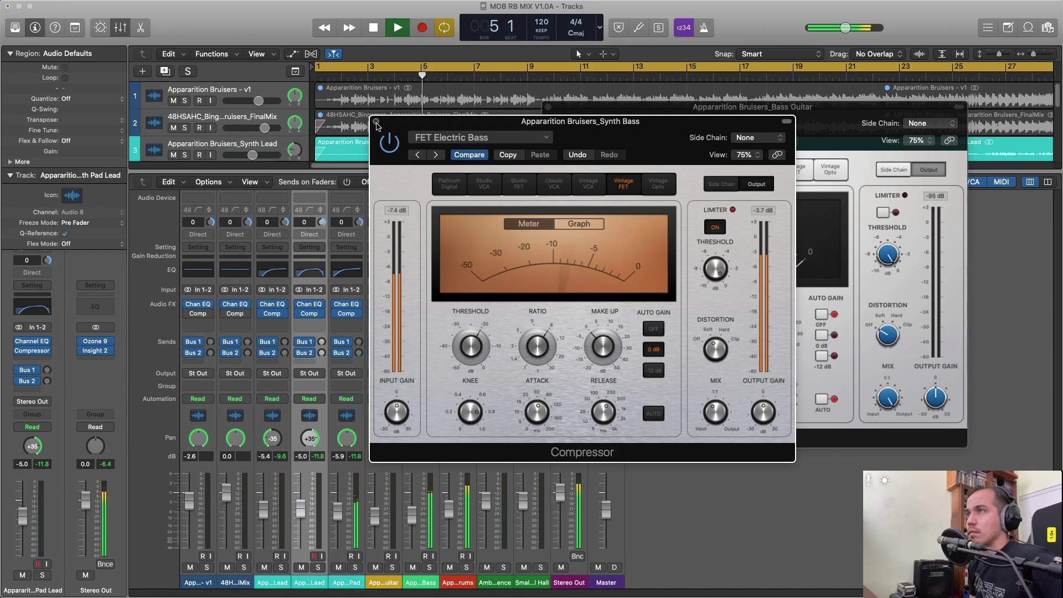
pyautogui.click(376, 121)
pyautogui.click(548, 107)
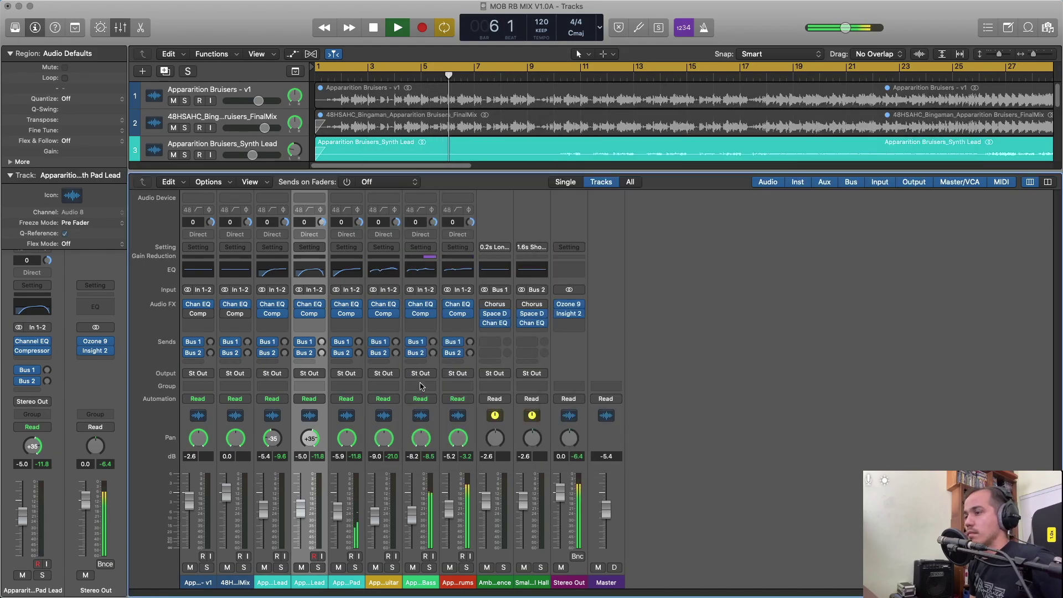
# Copy the Synth Bass compressor with its FET Electric Bass settings to the Bass Guitar channel, check its presets, and close it.
pyautogui.click(385, 315)
pyautogui.click(653, 122)
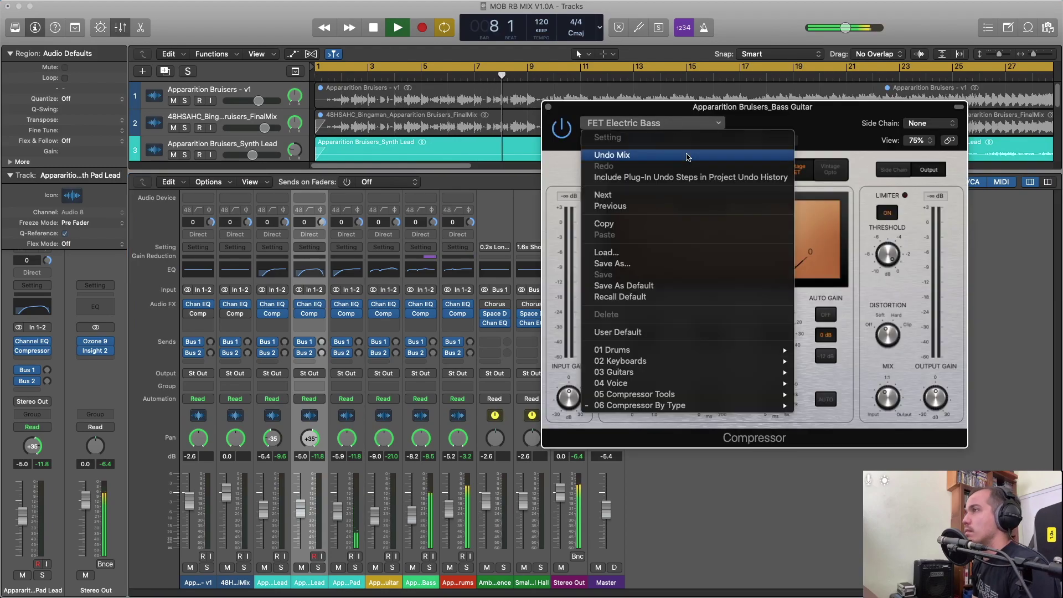
pyautogui.moveTo(766, 355)
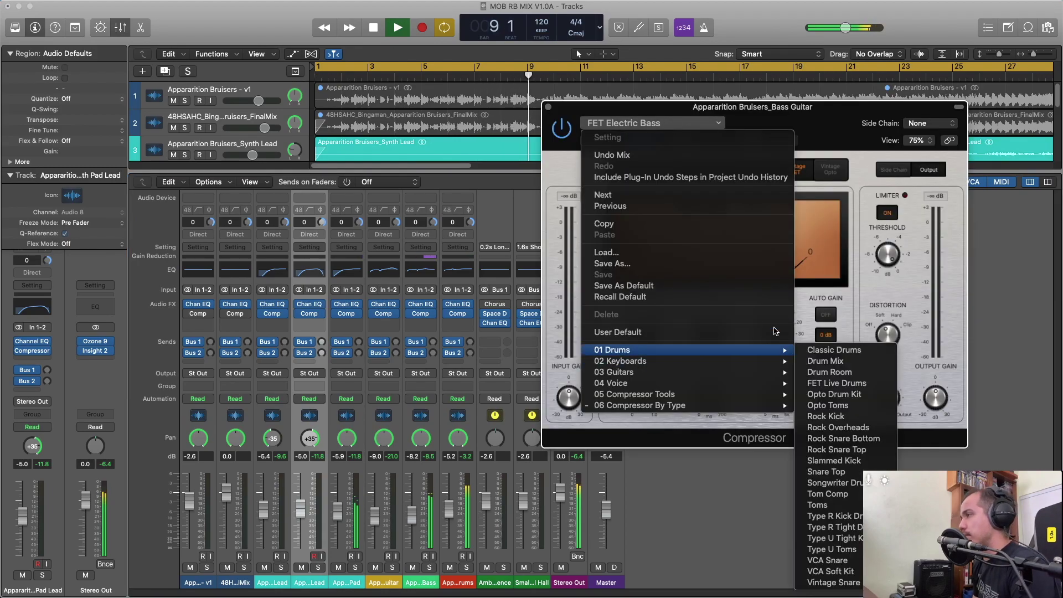
pyautogui.click(548, 107)
pyautogui.click(548, 106)
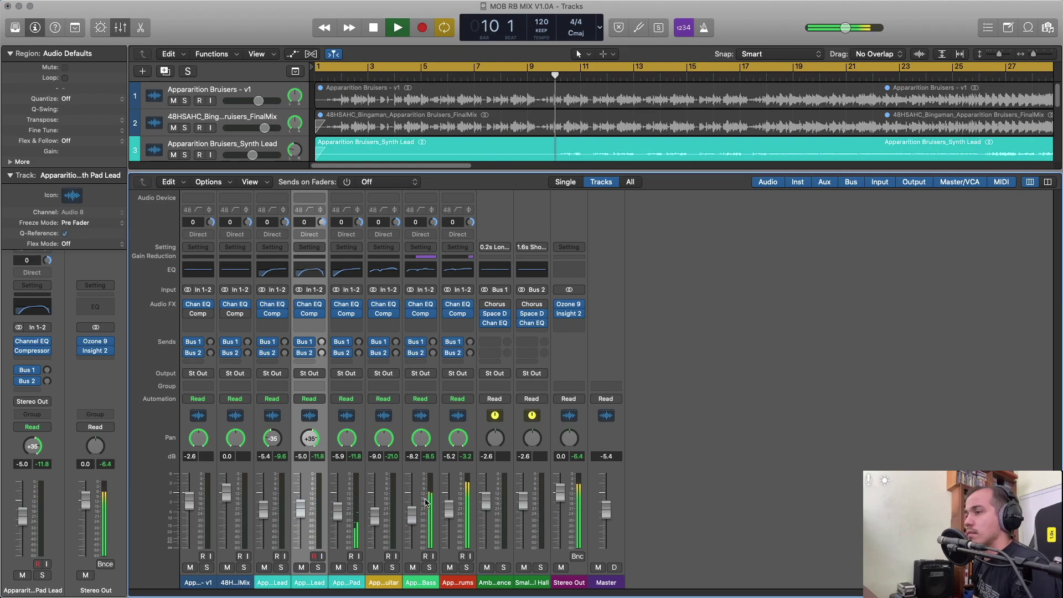
# Lower the Bass Guitar fader to -12.0 dB and Synth Bass to -10.4 dB, and set the Bass Guitar EQ's low cut to 60 Hz.
pyautogui.moveTo(411, 515); pyautogui.dragTo(411, 518)
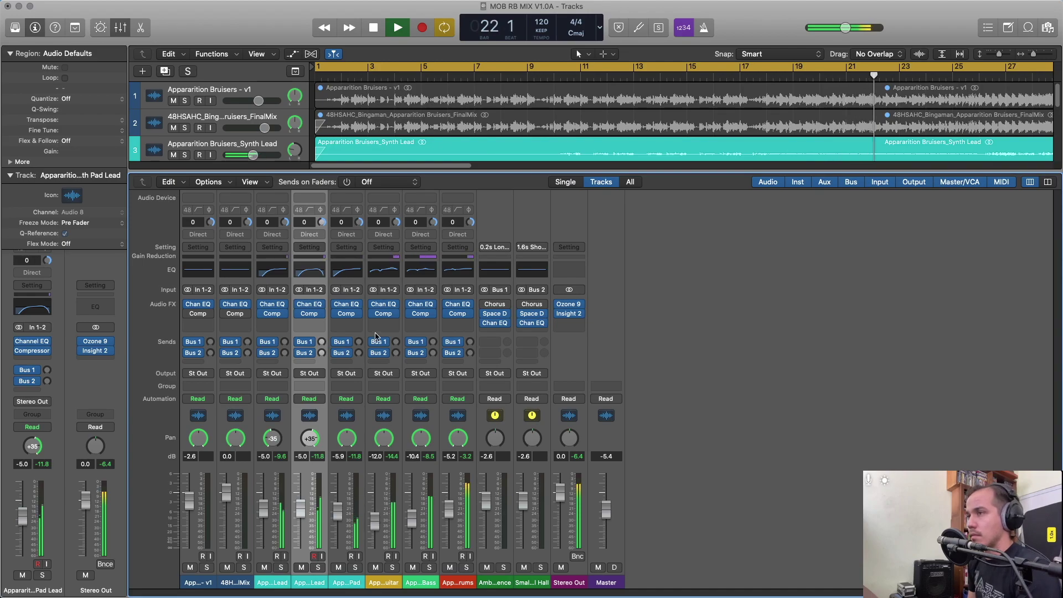
pyautogui.click(383, 303)
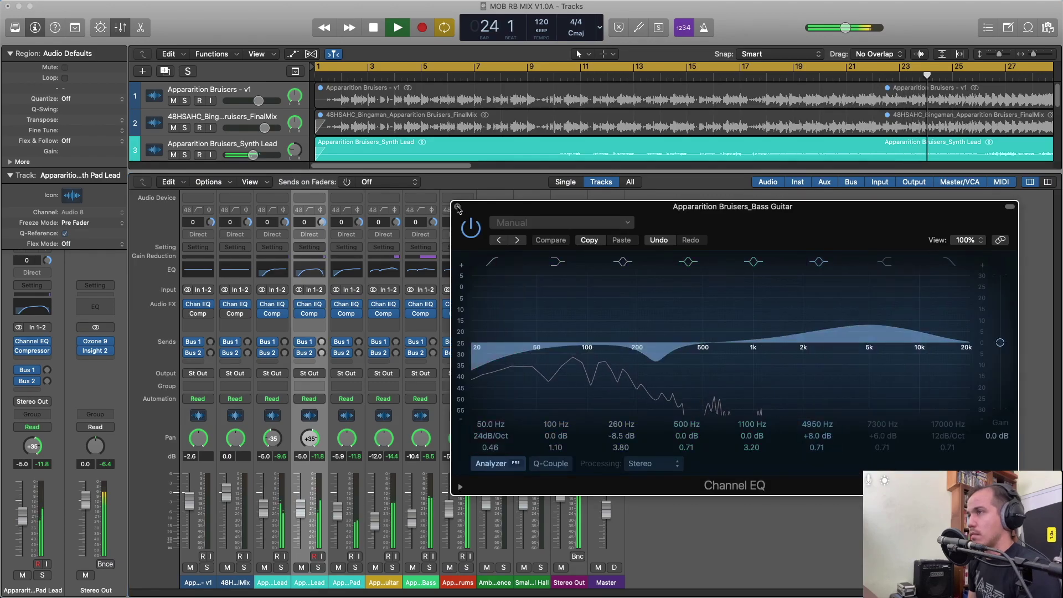
pyautogui.moveTo(536, 347); pyautogui.dragTo(552, 349)
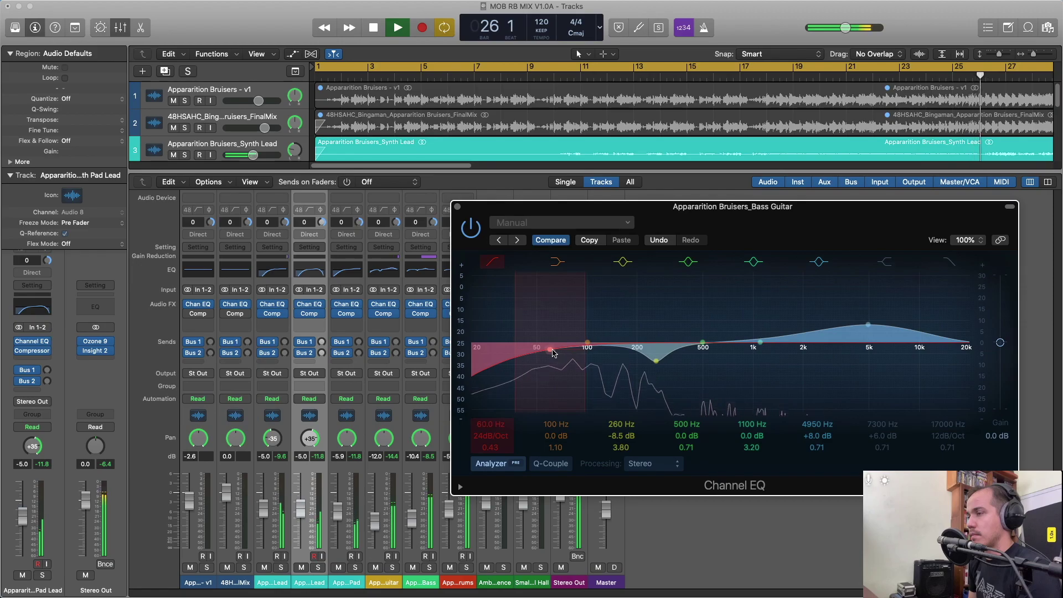
pyautogui.press('super+w')
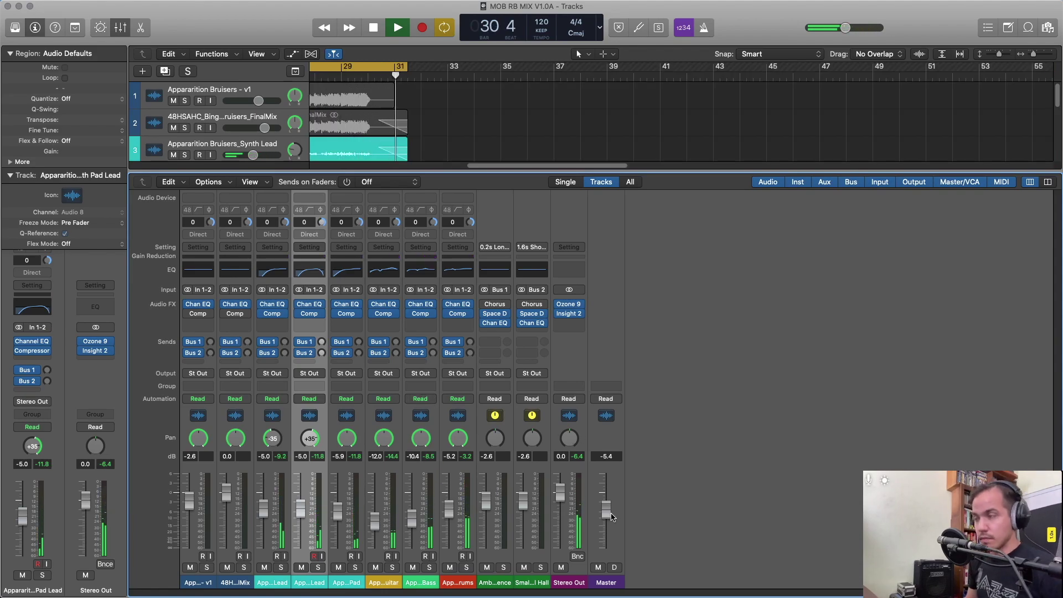
# Try to insert the stereo Soundtoys Decapitator on the Synth Bass channel, quitting its activation request.
pyautogui.click(421, 324)
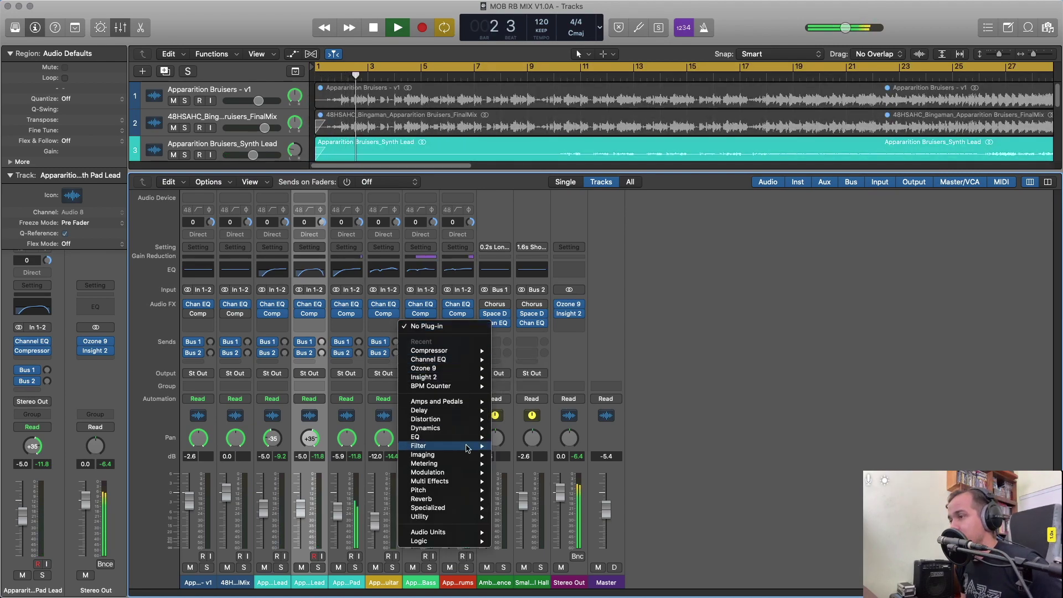
pyautogui.moveTo(470, 532)
pyautogui.moveTo(532, 562)
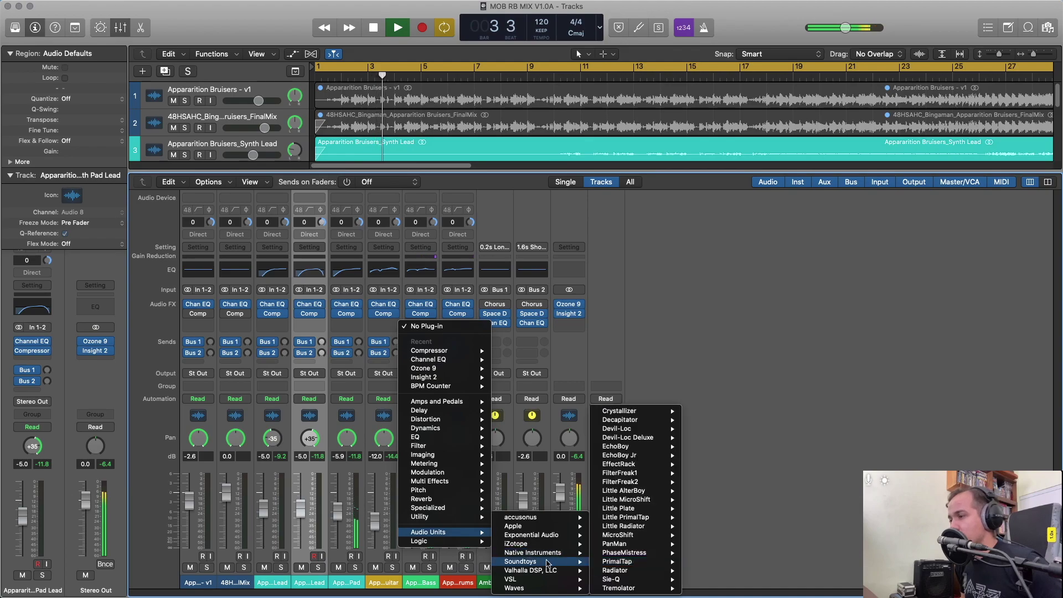
pyautogui.moveTo(667, 419)
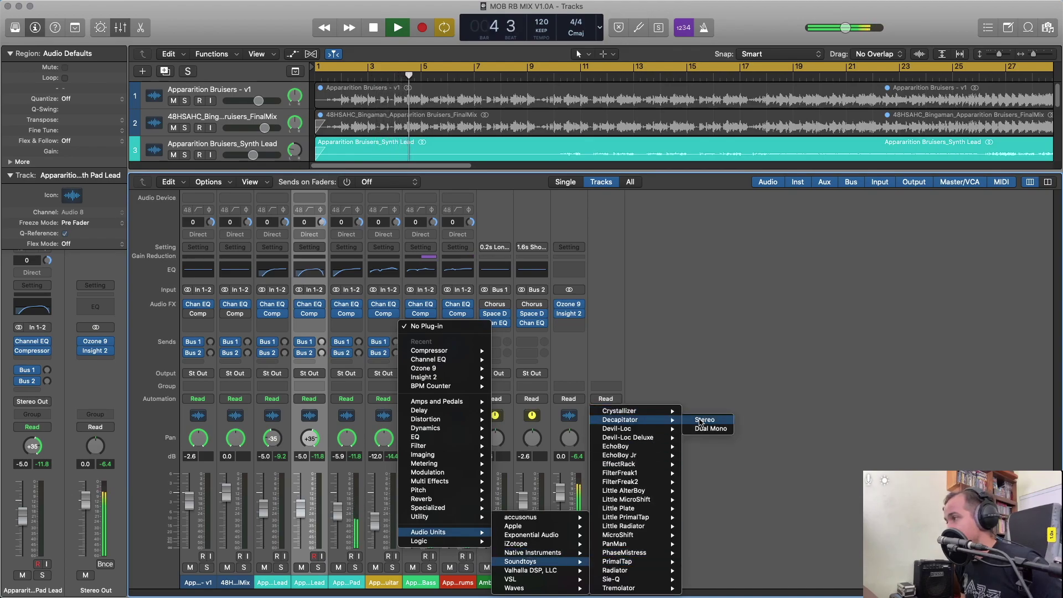
pyautogui.press('Escape')
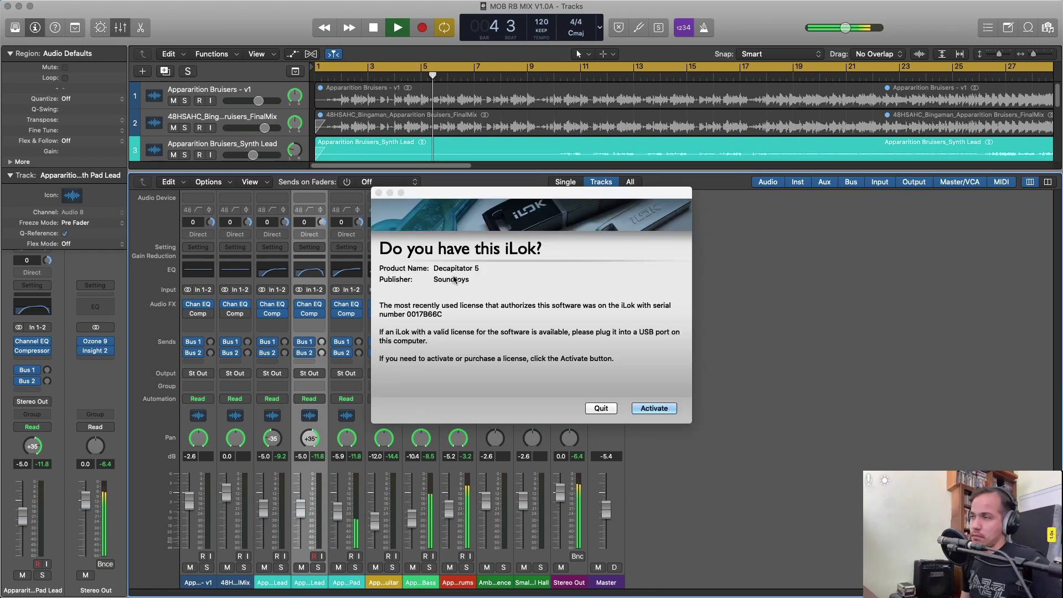
pyautogui.click(672, 408)
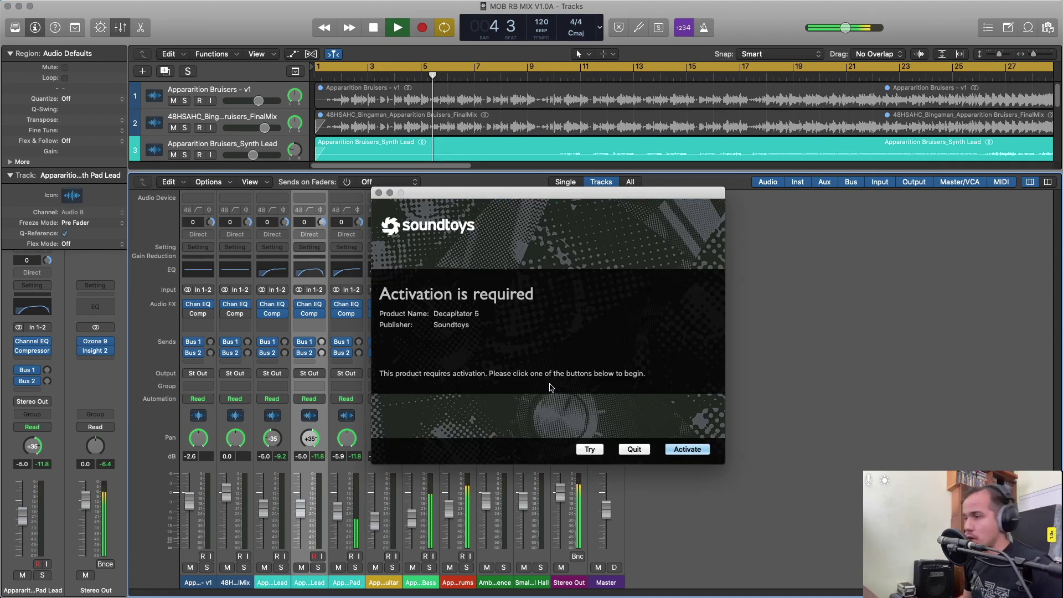
pyautogui.click(632, 449)
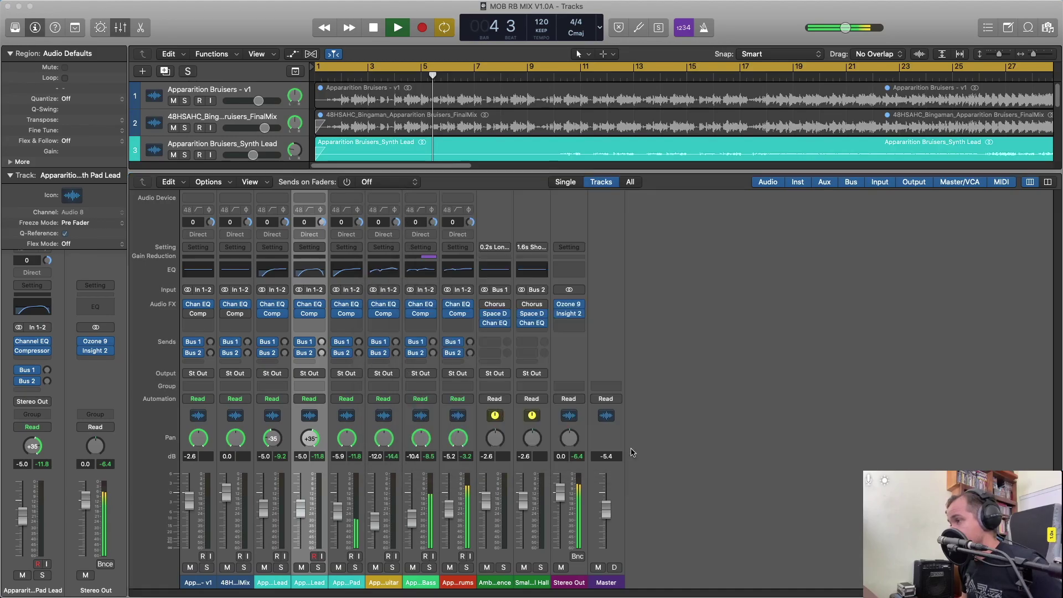
# Stop playback, return to the start of the song, and try to insert the stereo Decapitator on the Drums and Bass Guitar channels.
pyautogui.press('space')
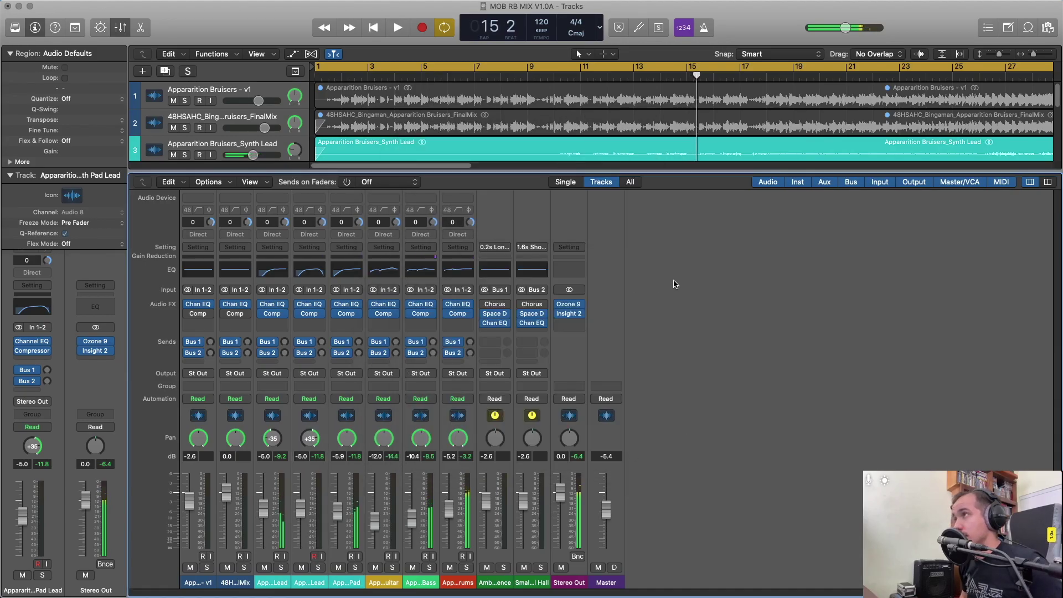
pyautogui.press('Return')
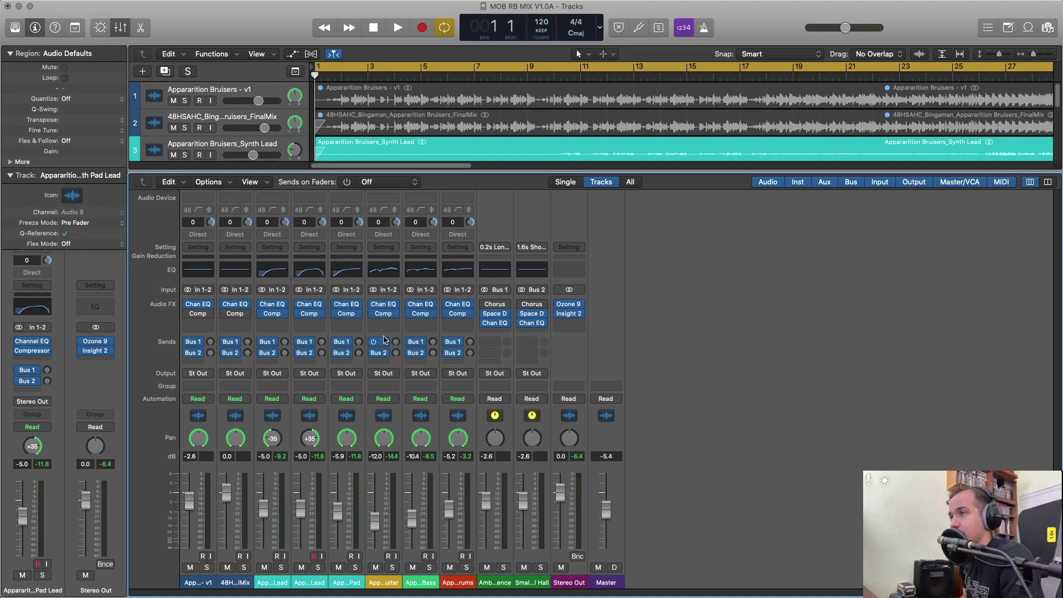
pyautogui.click(458, 327)
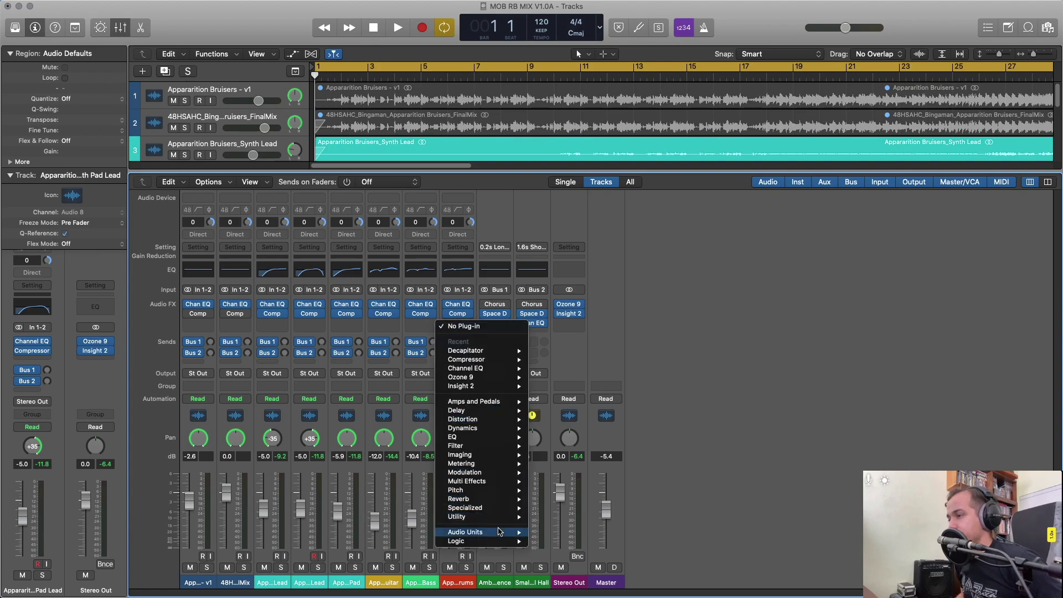
pyautogui.moveTo(664, 419)
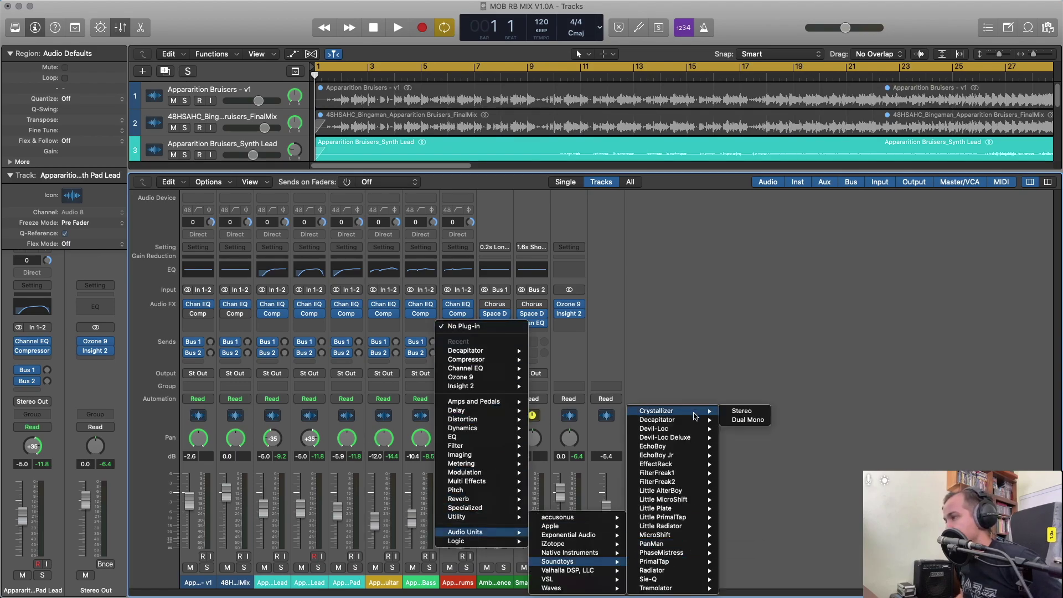
pyautogui.click(745, 420)
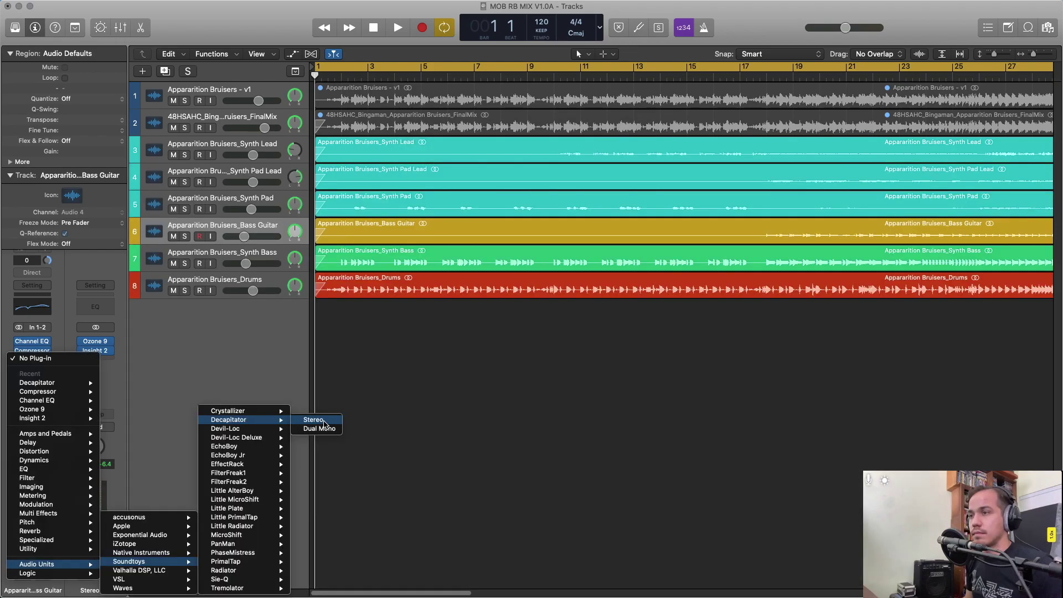
pyautogui.click(343, 420)
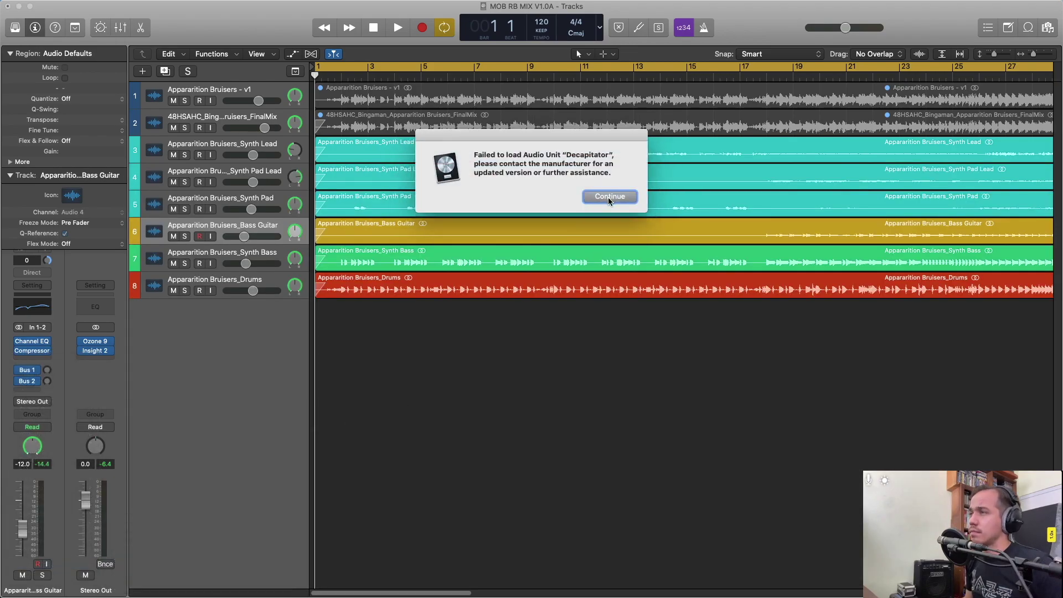
pyautogui.click(607, 197)
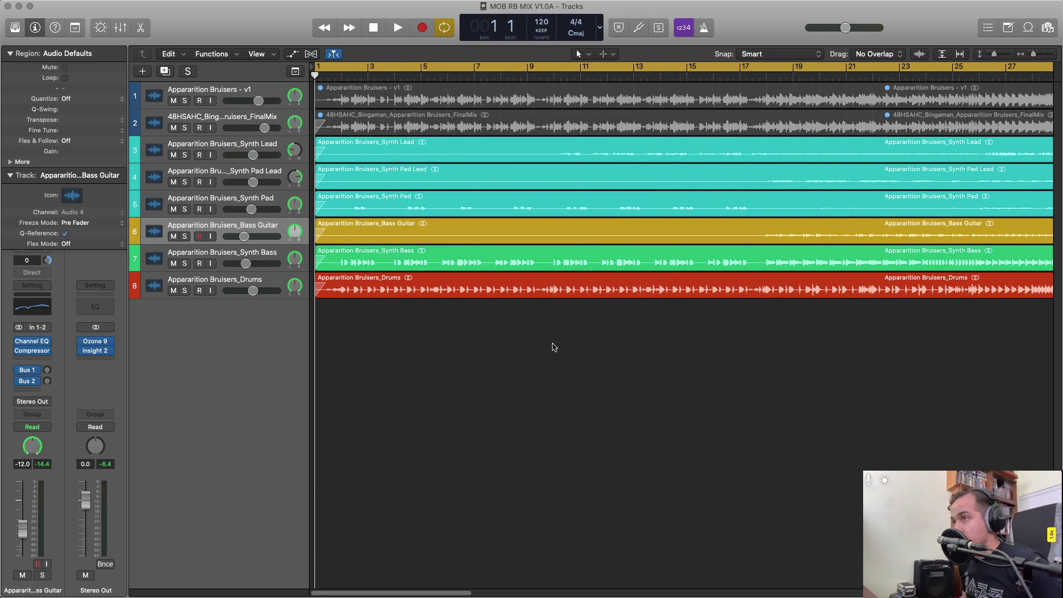
pyautogui.press('x')
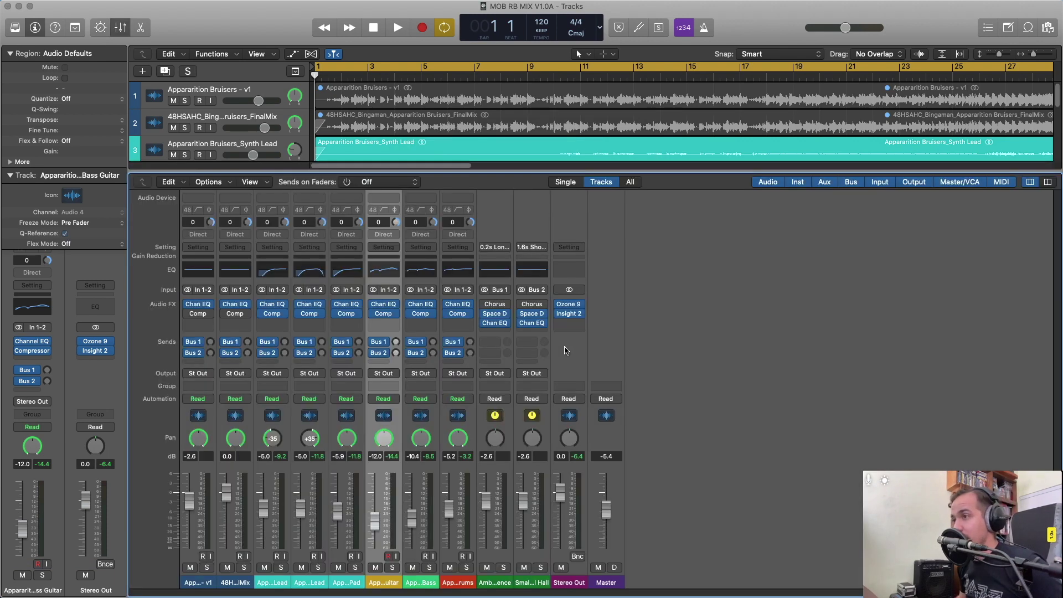
pyautogui.click(500, 216)
pyautogui.press('x')
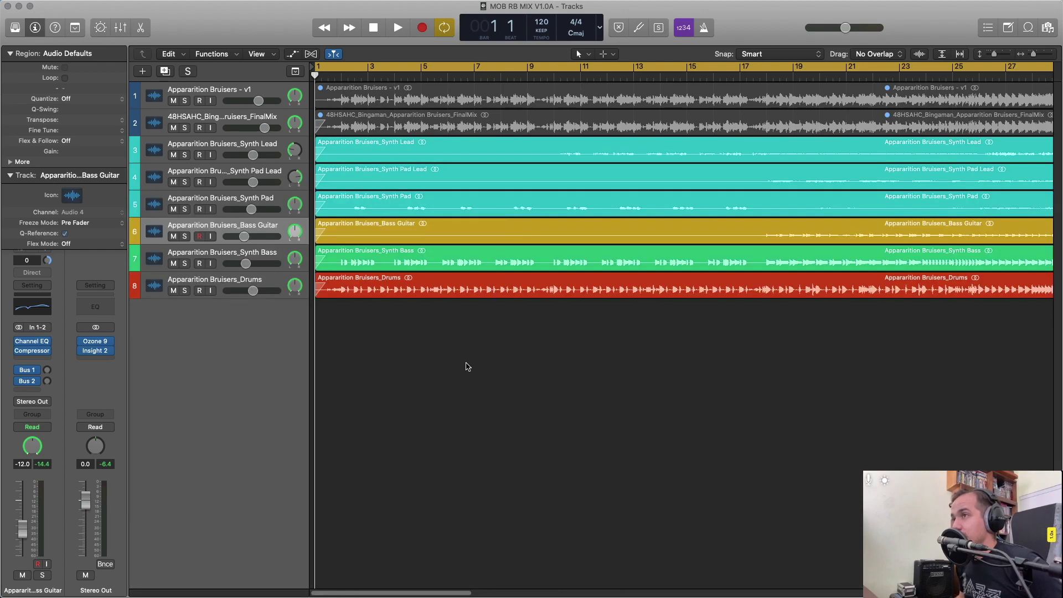
pyautogui.press('x')
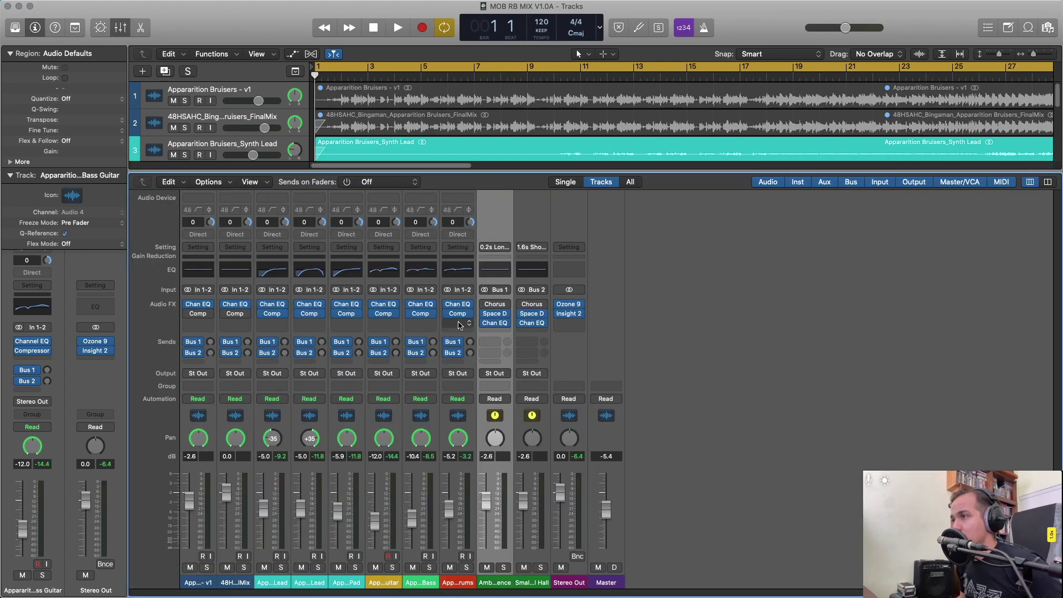
pyautogui.press('x')
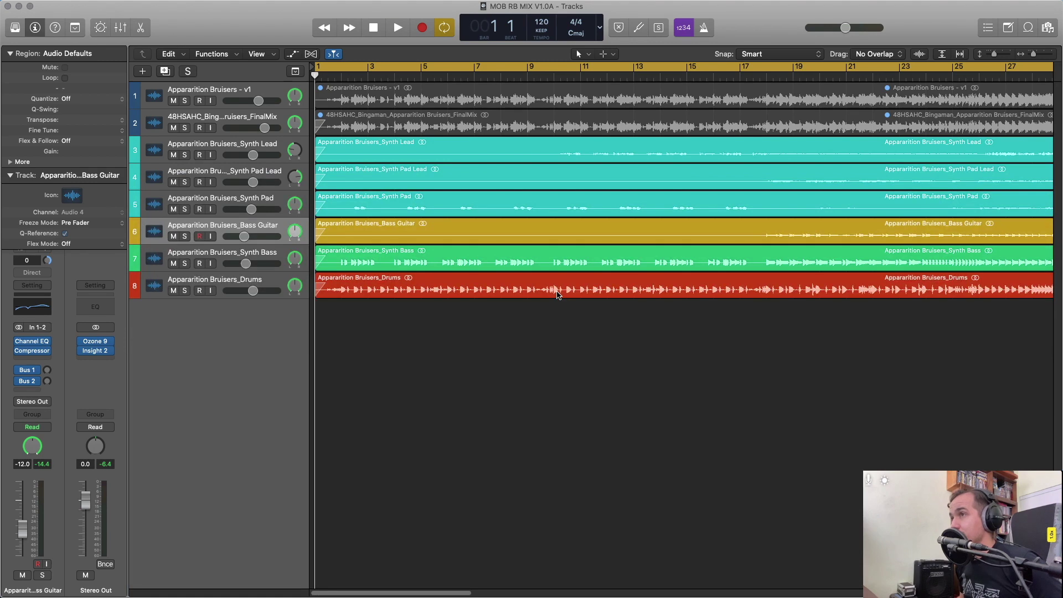
# Play the song from the beginning with the arrangement zoomed out, and show the mixer.
pyautogui.press('space')
pyautogui.press('super+Left')
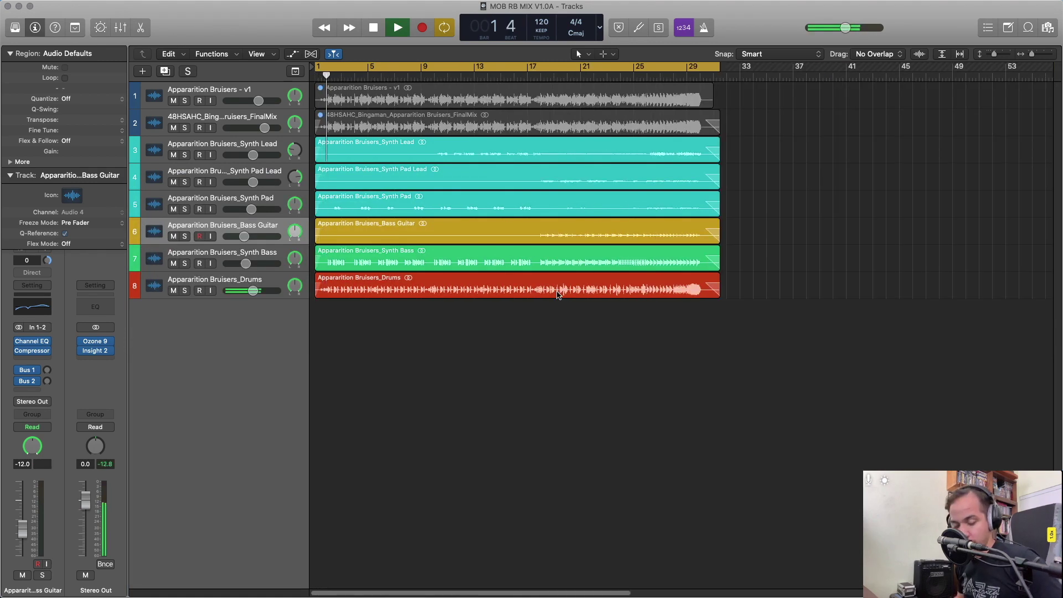
pyautogui.press('x')
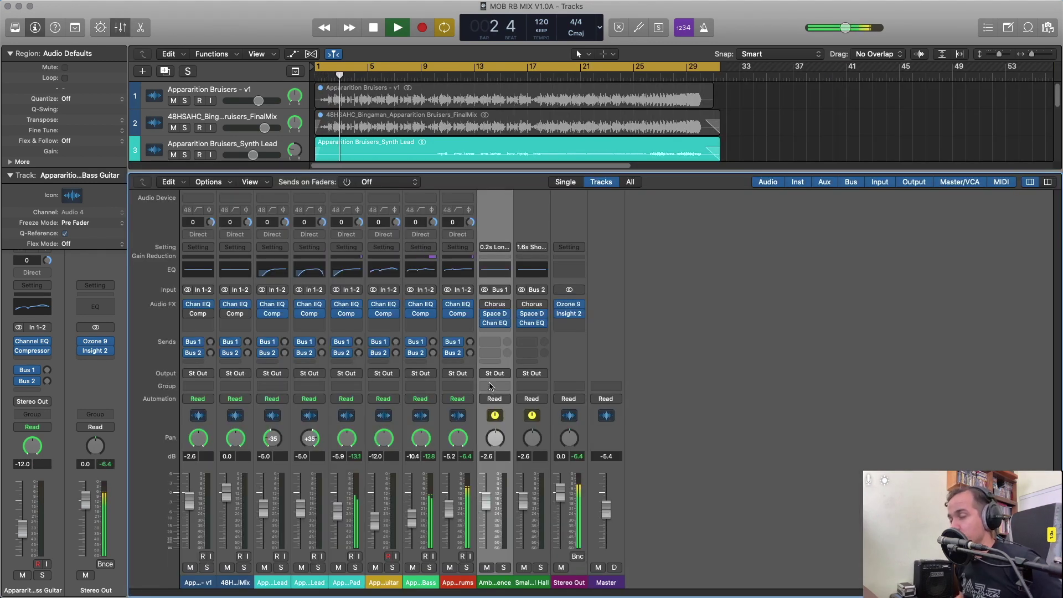
pyautogui.click(459, 323)
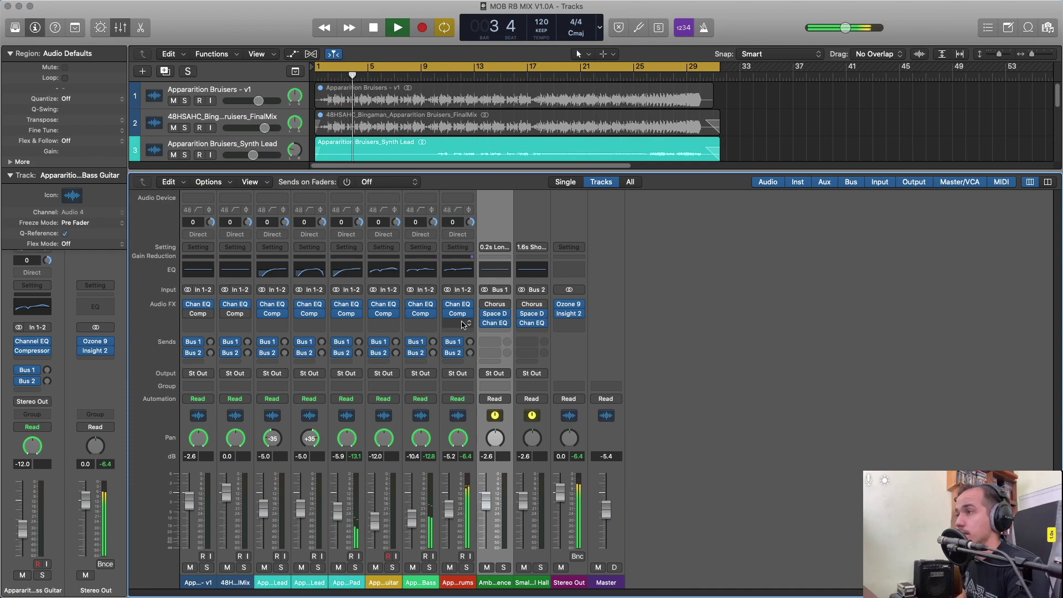
pyautogui.moveTo(470, 532)
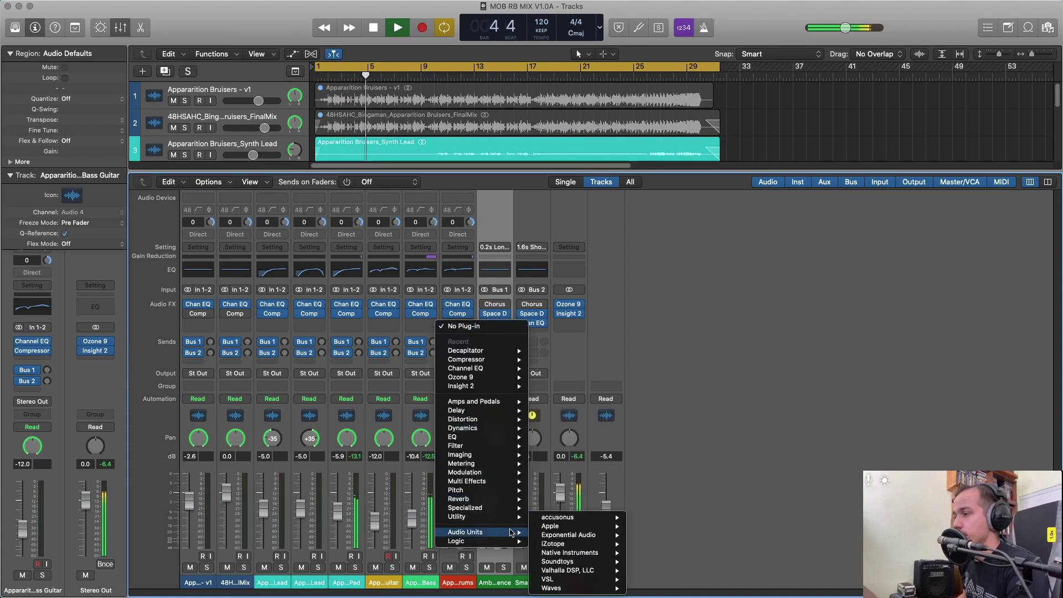
pyautogui.moveTo(559, 561)
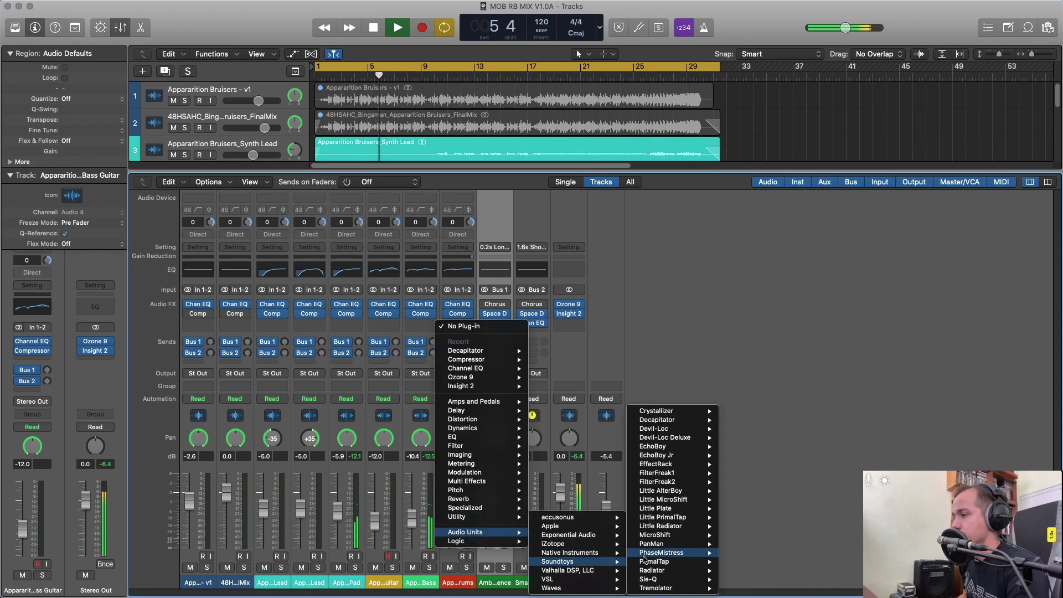
pyautogui.click(598, 347)
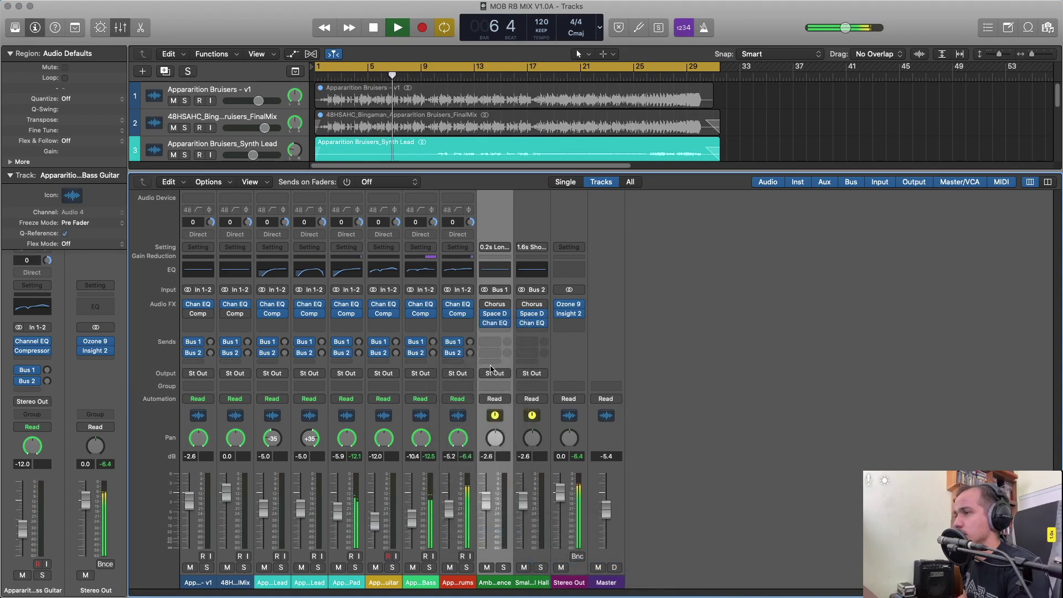
# Insert the stereo Distortion II effect on the Drums channel and place its window clear of the Drums channel strip.
pyautogui.click(458, 323)
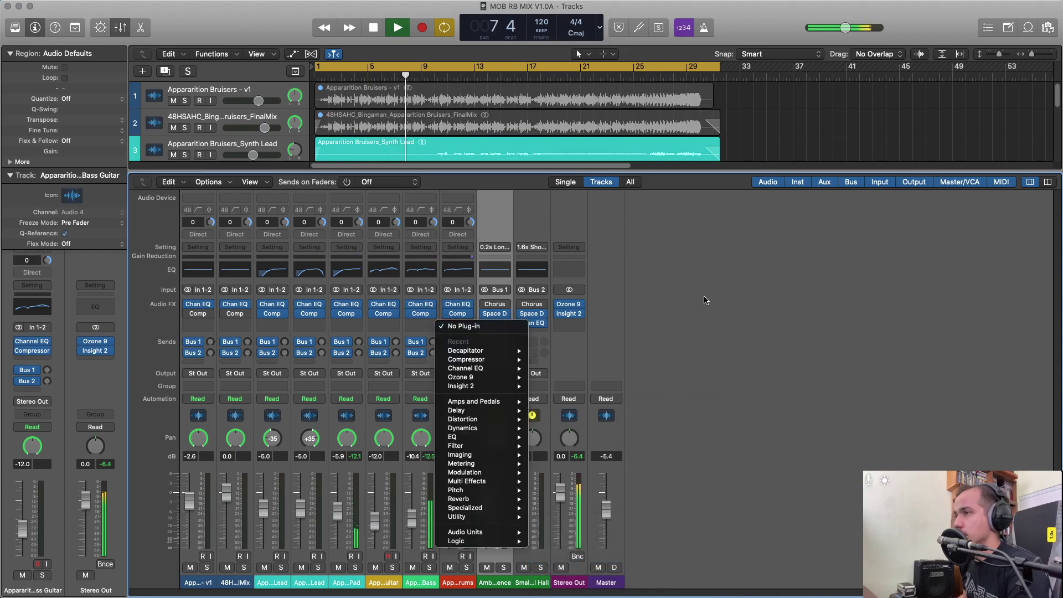
pyautogui.moveTo(471, 419)
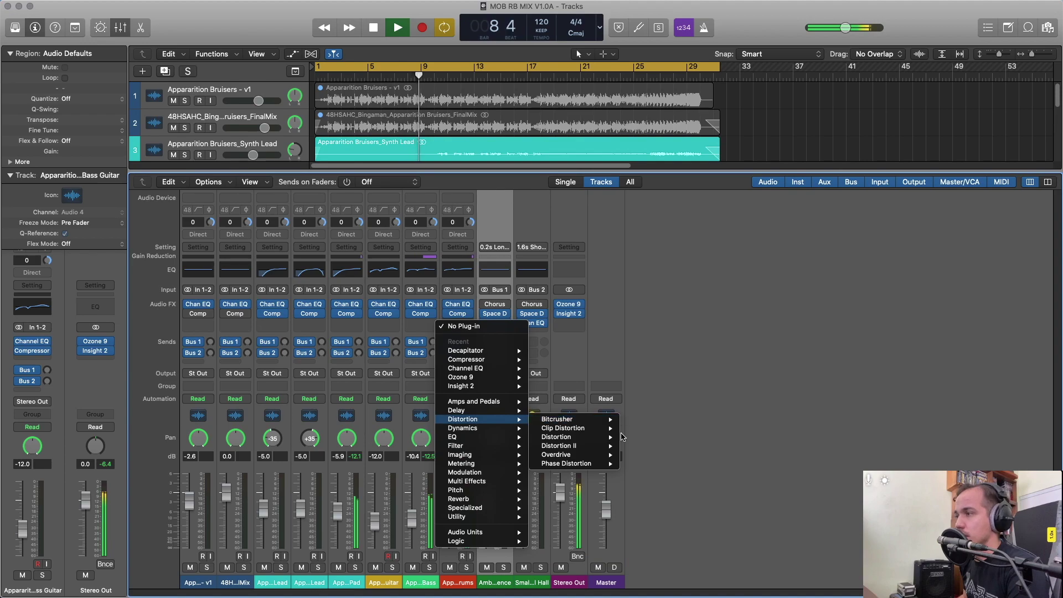
pyautogui.moveTo(612, 458)
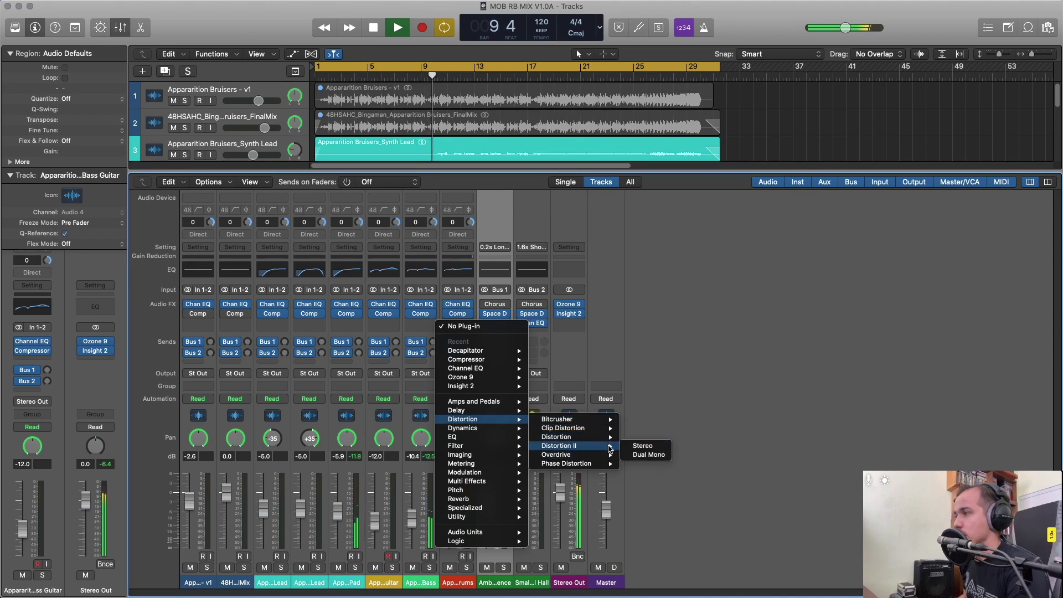
pyautogui.click(628, 449)
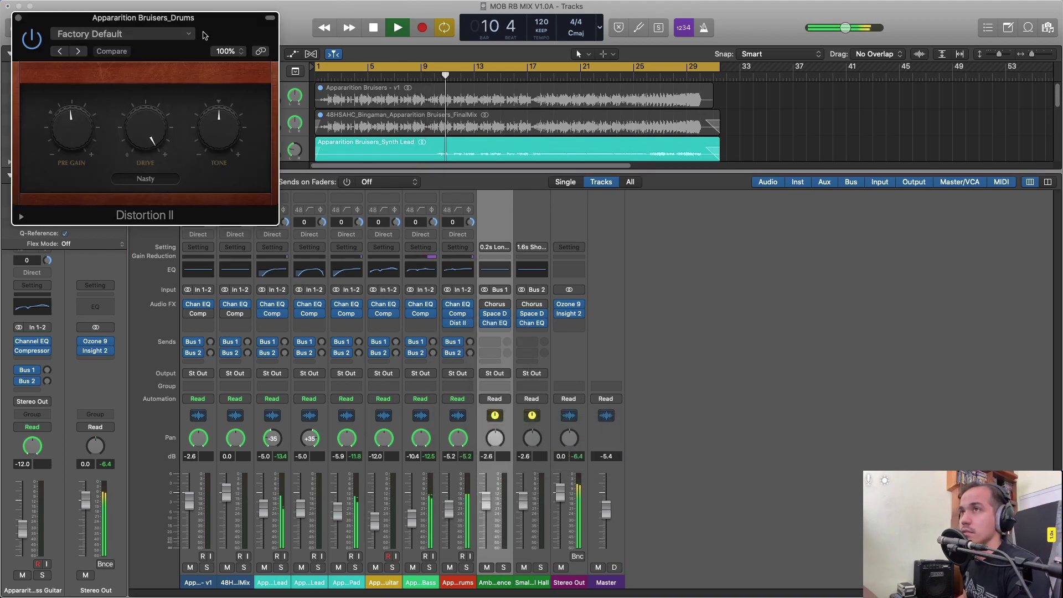
pyautogui.moveTo(196, 28); pyautogui.dragTo(763, 172)
# Lower Drive and Tone to their minimum in the Drums' Distortion II, and compare the sound with the effect bypassed.
pyautogui.click(708, 271)
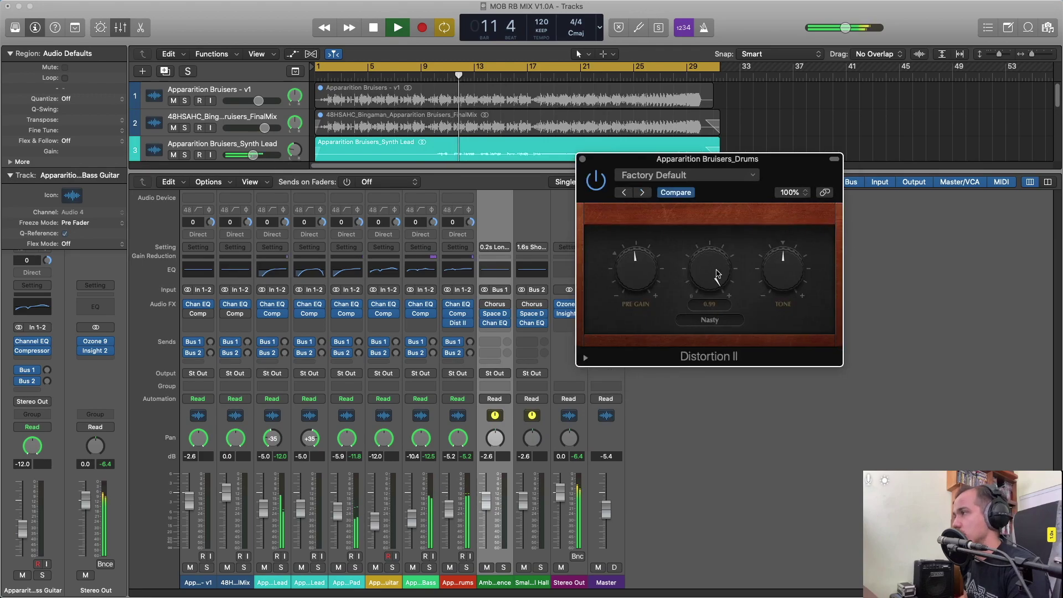
pyautogui.moveTo(766, 268); pyautogui.dragTo(764, 310)
pyautogui.moveTo(709, 271); pyautogui.dragTo(672, 370)
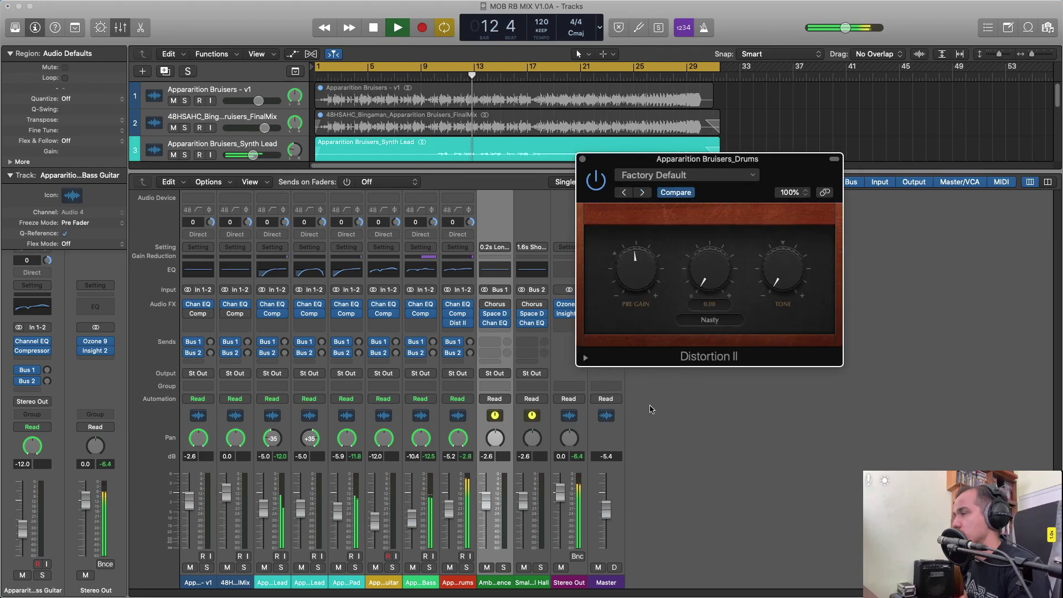
pyautogui.click(597, 183)
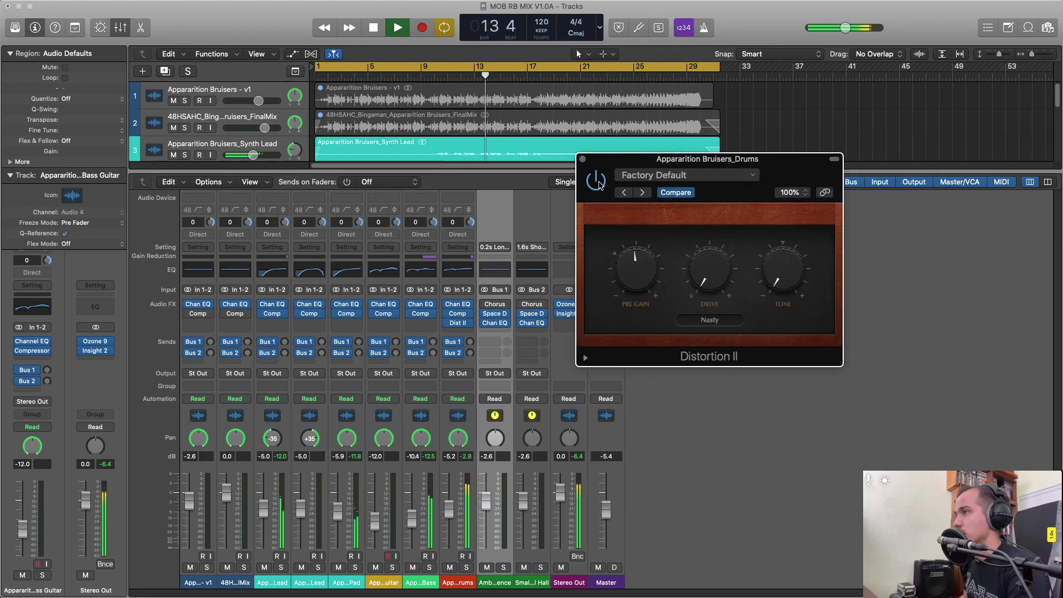
pyautogui.click(596, 181)
# Set the Distortion II Pre Gain to 0.0 dB and compare the drums with the effect off and on.
pyautogui.moveTo(634, 269); pyautogui.dragTo(634, 308)
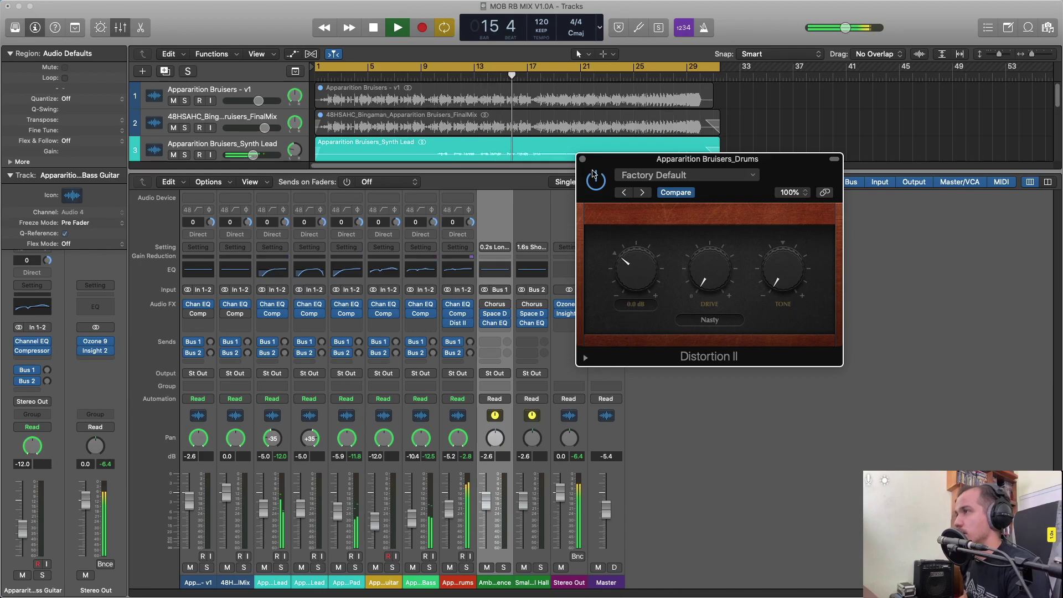
pyautogui.click(596, 180)
pyautogui.click(596, 180)
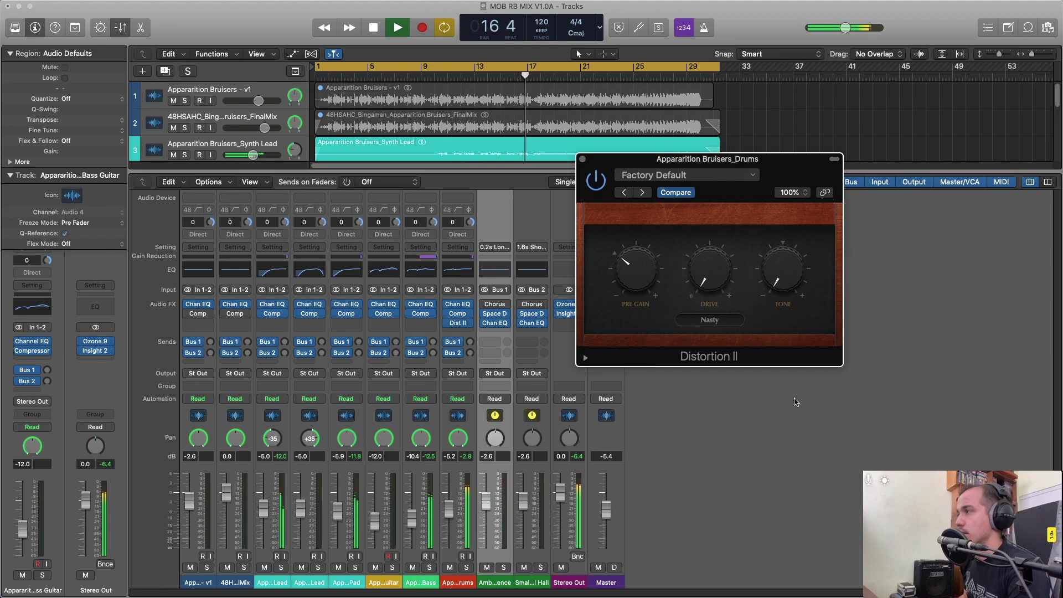
# Raise the Distortion II Tone to slightly below its midpoint and compare the drums with the effect bypassed and active.
pyautogui.moveTo(786, 291); pyautogui.dragTo(787, 237)
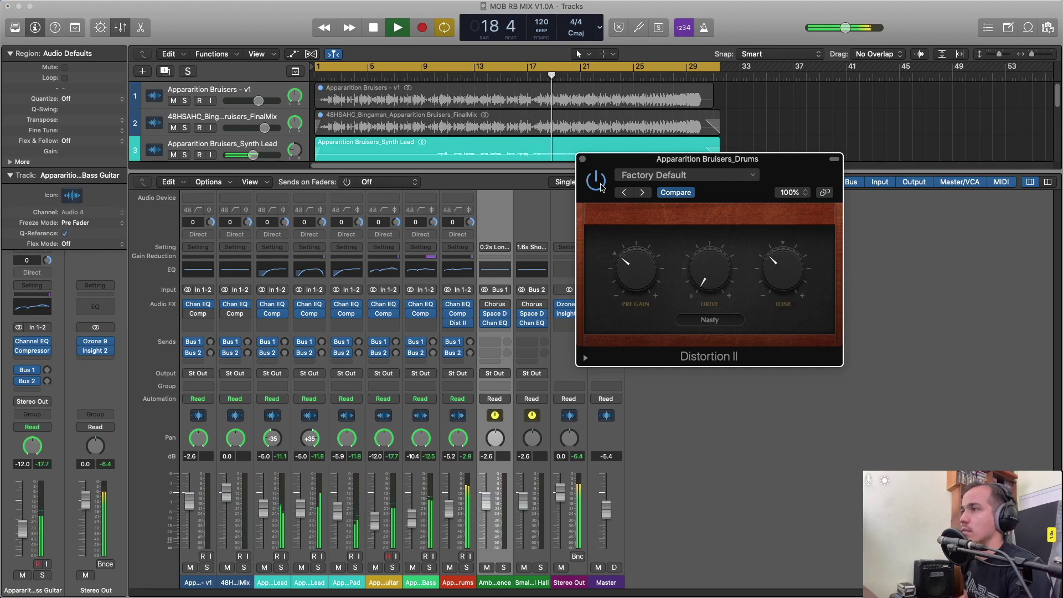
pyautogui.click(600, 185)
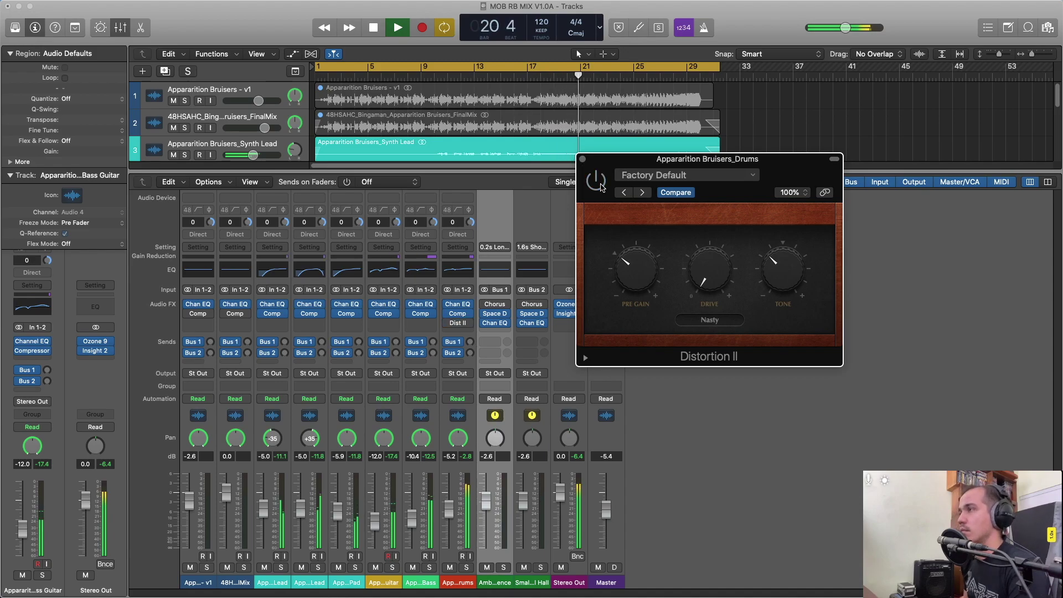
pyautogui.click(596, 180)
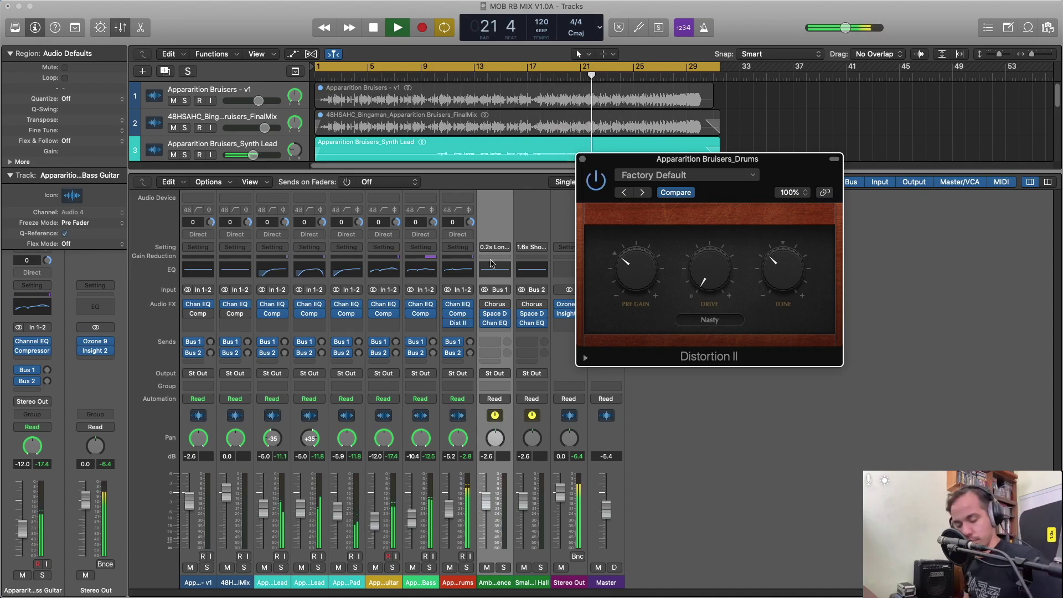
# Pause playback and change the Drums' Distortion II type to Growl, then listen to the drums.
pyautogui.press('space')
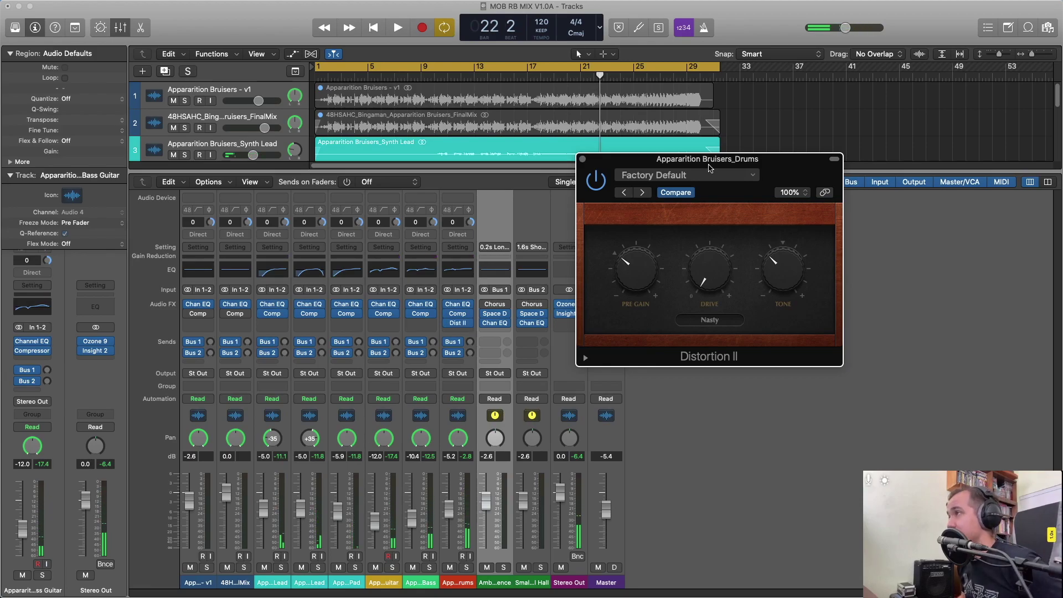
pyautogui.moveTo(689, 207); pyautogui.dragTo(749, 144)
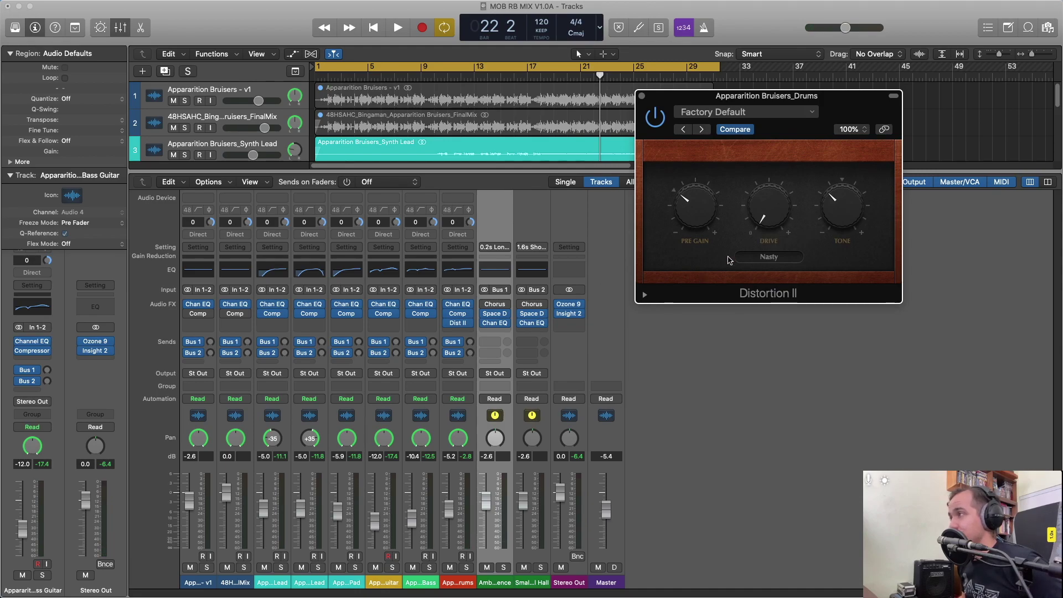
pyautogui.click(766, 256)
pyautogui.click(771, 235)
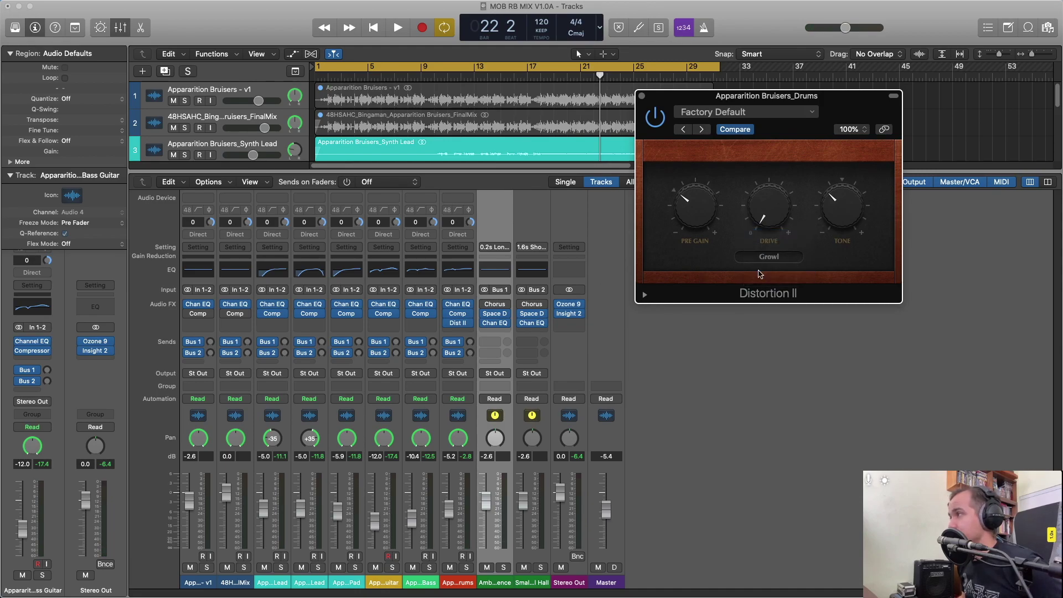
pyautogui.press('space')
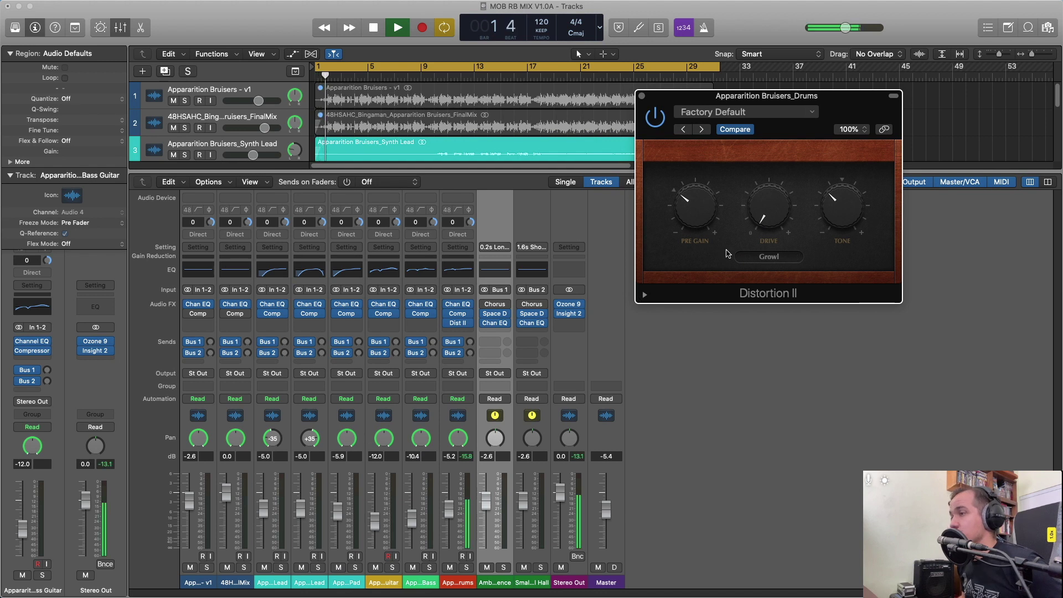
# Replay the song from the start, compare the Drums with Distortion II bypassed and active, and raise its Tone slightly.
pyautogui.click(453, 286)
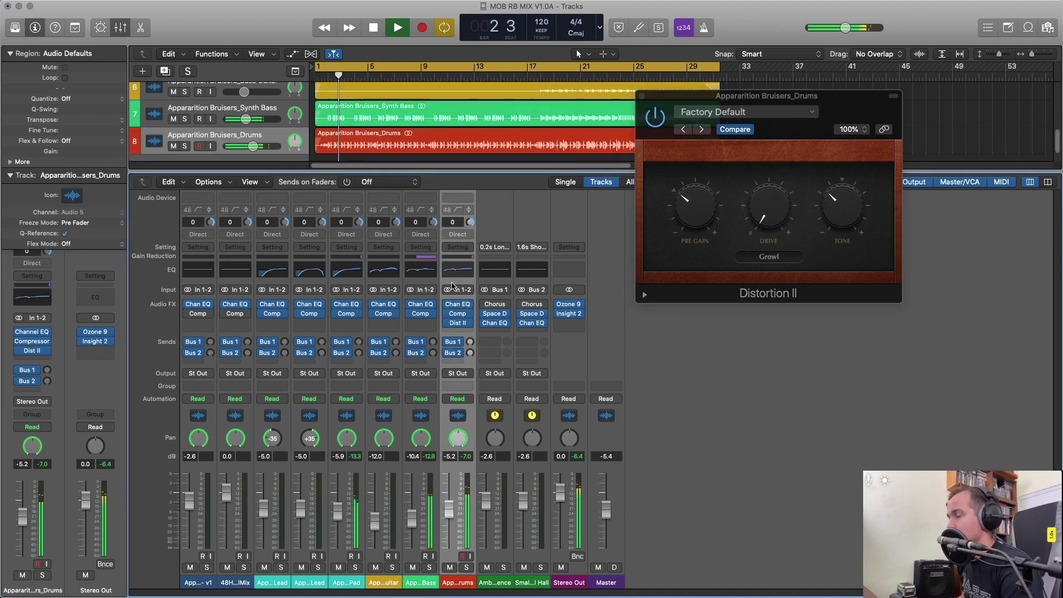
pyautogui.press('space')
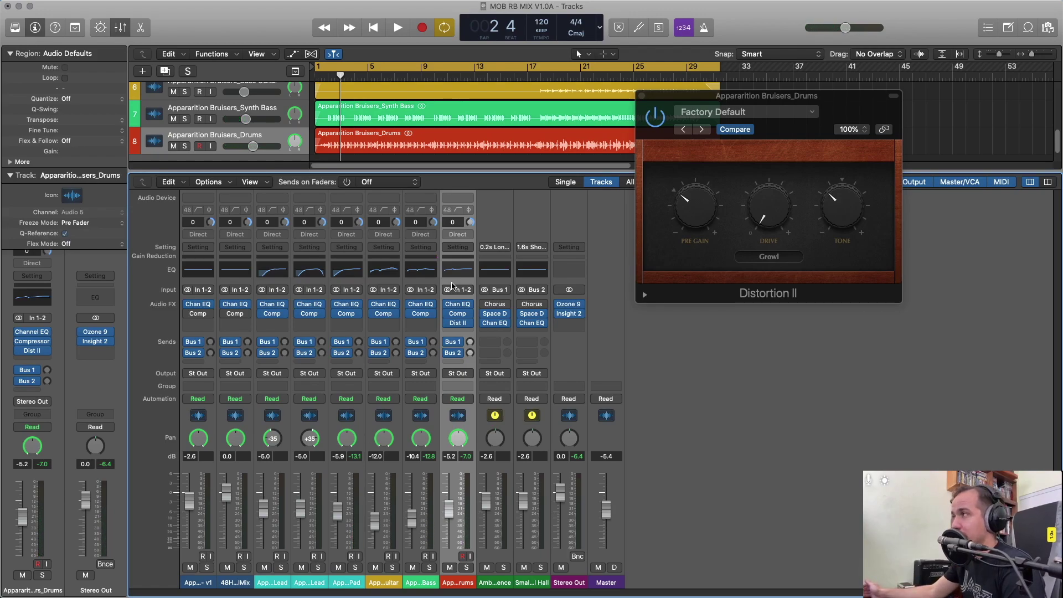
pyautogui.press('Return')
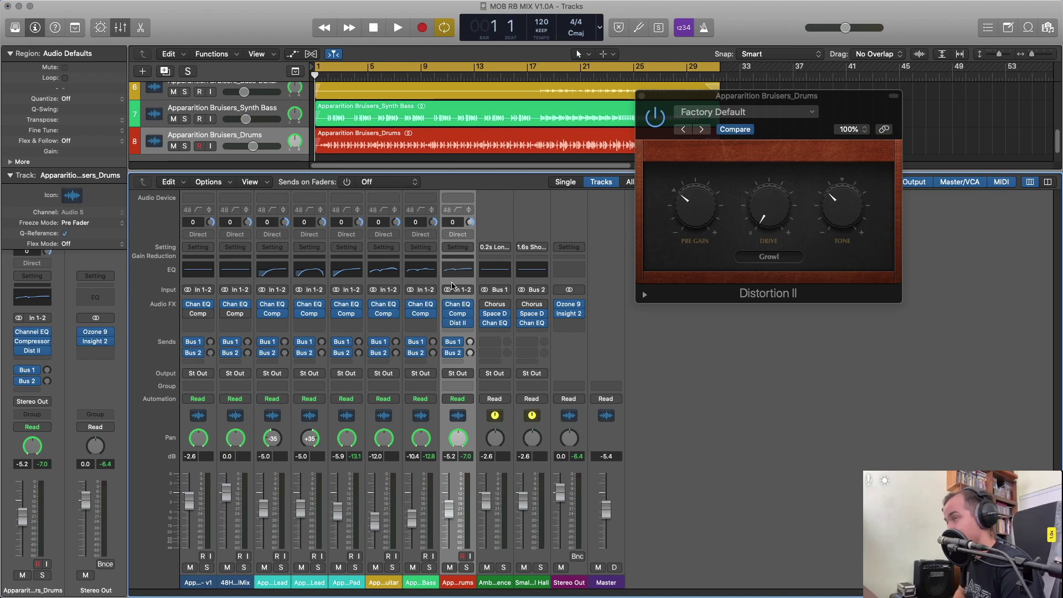
pyautogui.press('space')
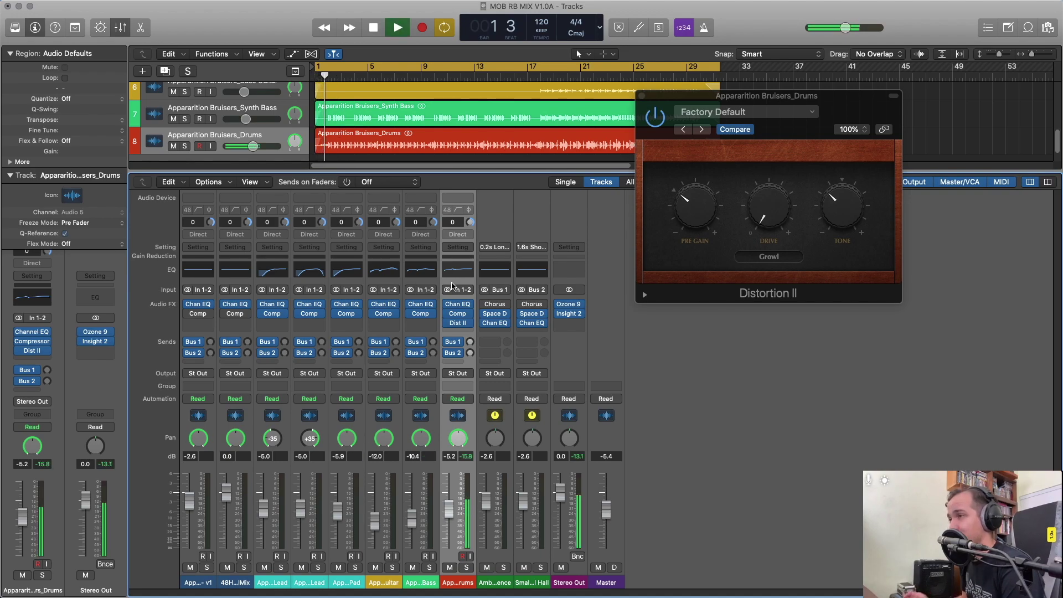
pyautogui.moveTo(700, 208)
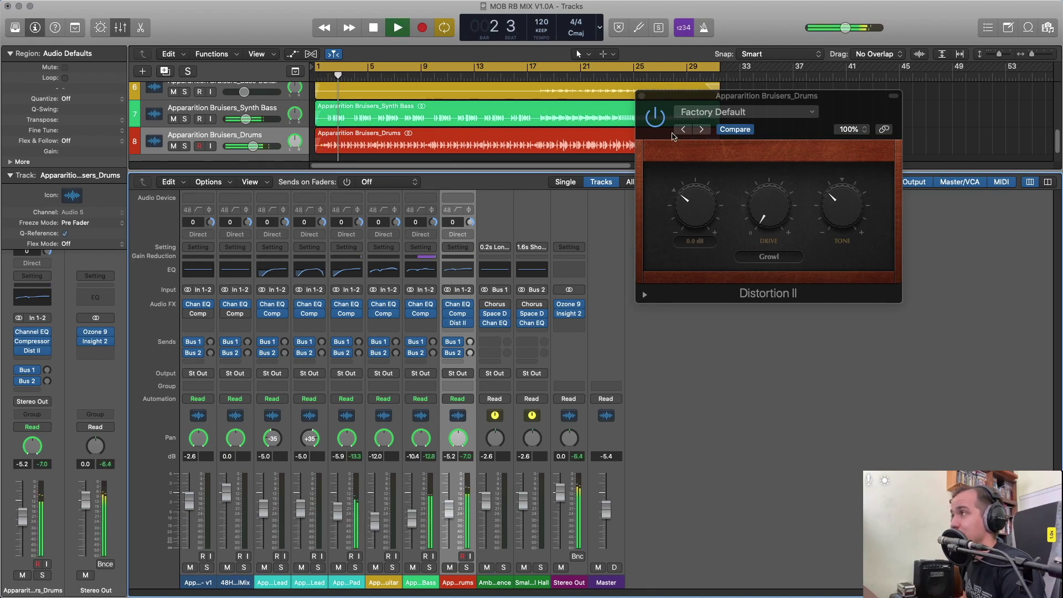
pyautogui.click(656, 118)
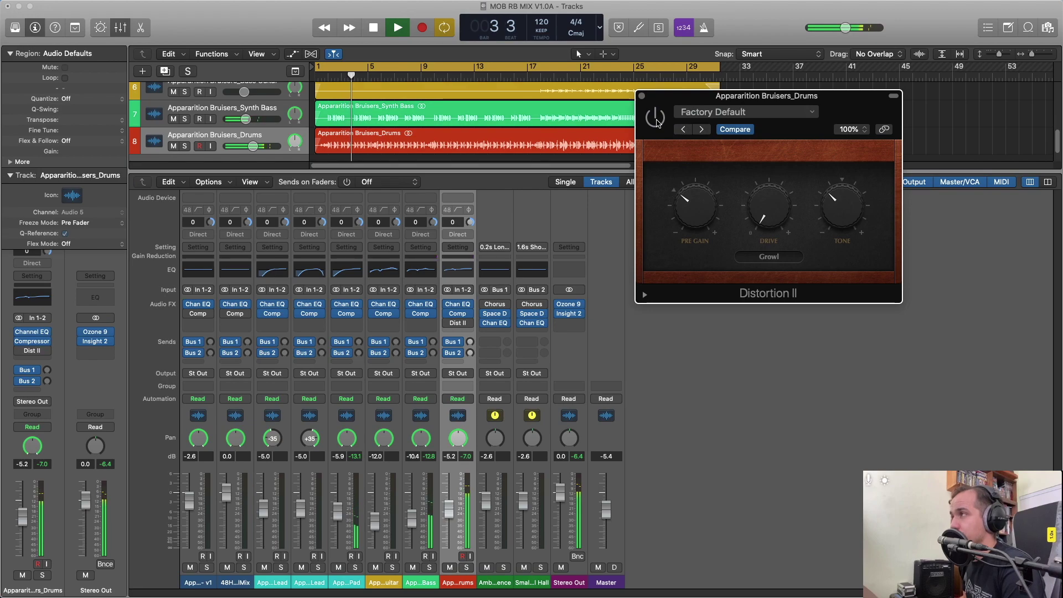
pyautogui.click(656, 120)
pyautogui.moveTo(848, 219)
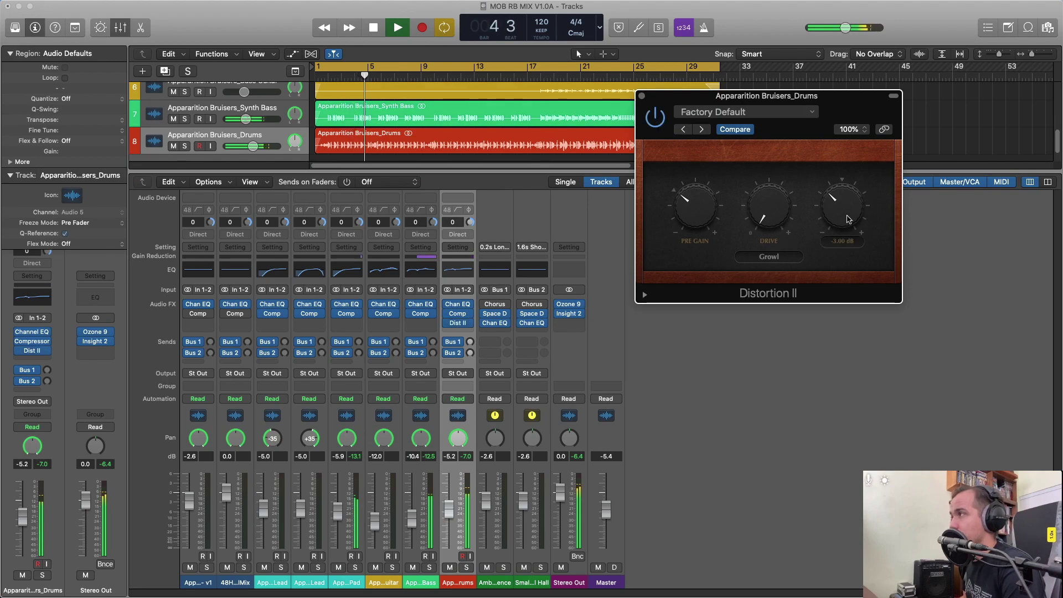
# Copy Distortion II from the Drums channel to the Synth Bass channel and place its window clear of the channel strips.
pyautogui.moveTo(458, 323); pyautogui.dragTo(425, 325)
pyautogui.click(420, 322)
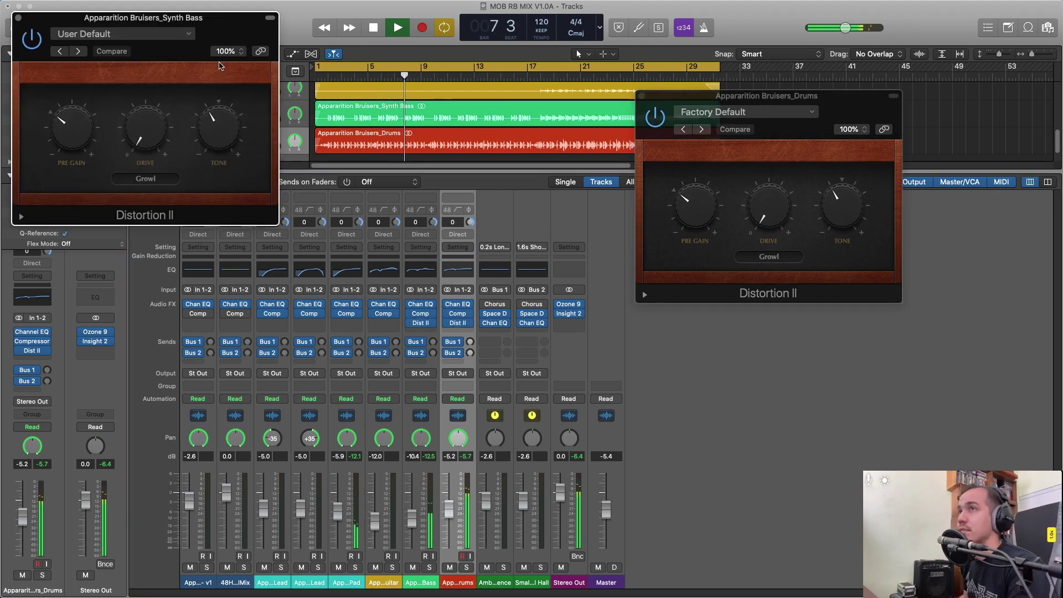
pyautogui.moveTo(218, 66); pyautogui.dragTo(721, 207)
# Set the Synth Bass Distortion II to Class AB soft with Tone at -4.25 dB, raising Drive and lowering Pre Gain.
pyautogui.click(651, 322)
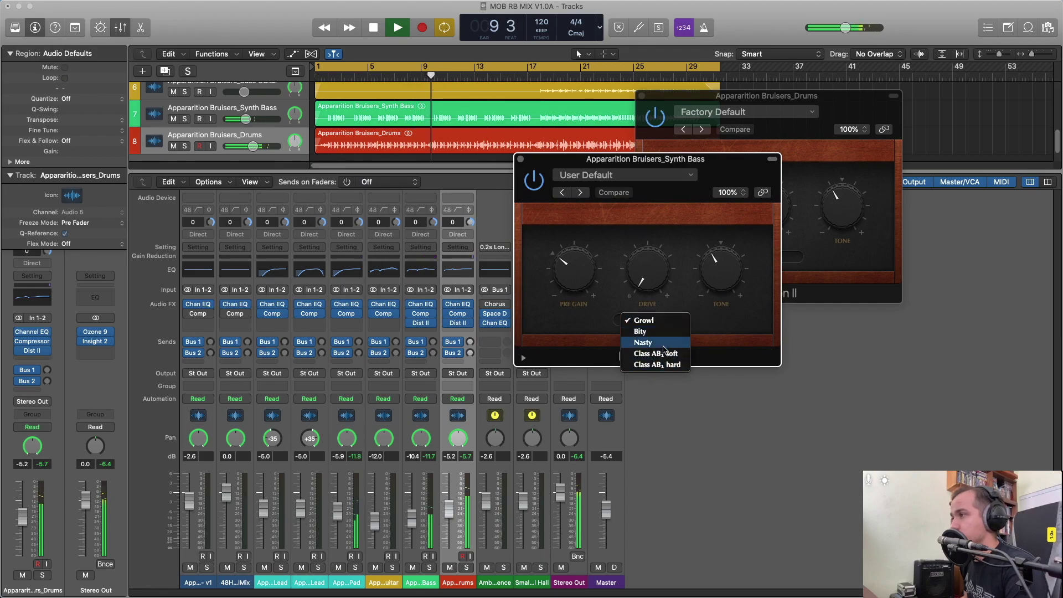
pyautogui.click(665, 354)
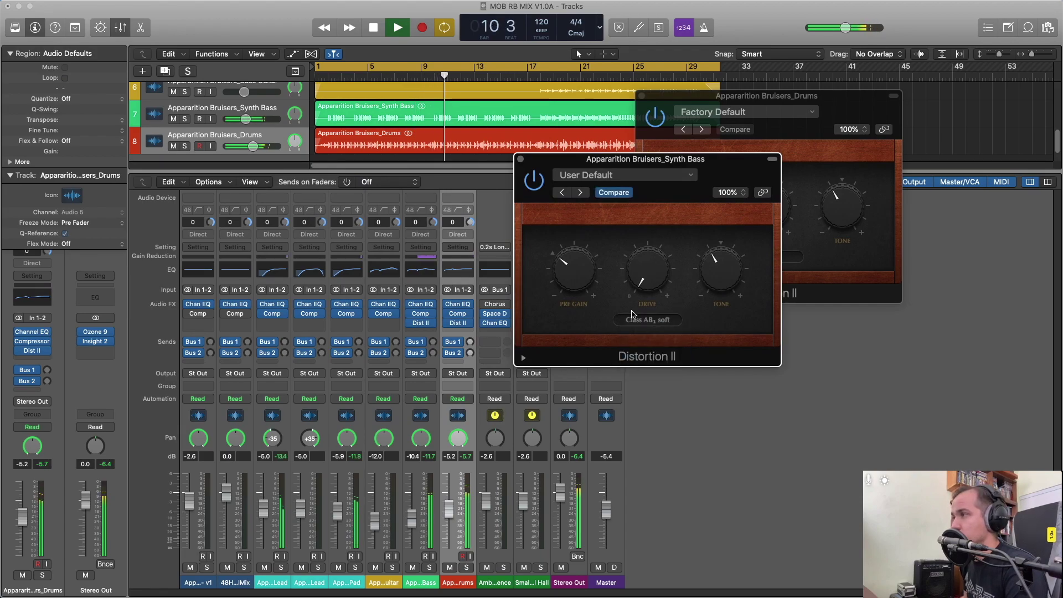
pyautogui.moveTo(641, 289)
pyautogui.moveTo(659, 257); pyautogui.dragTo(671, 241)
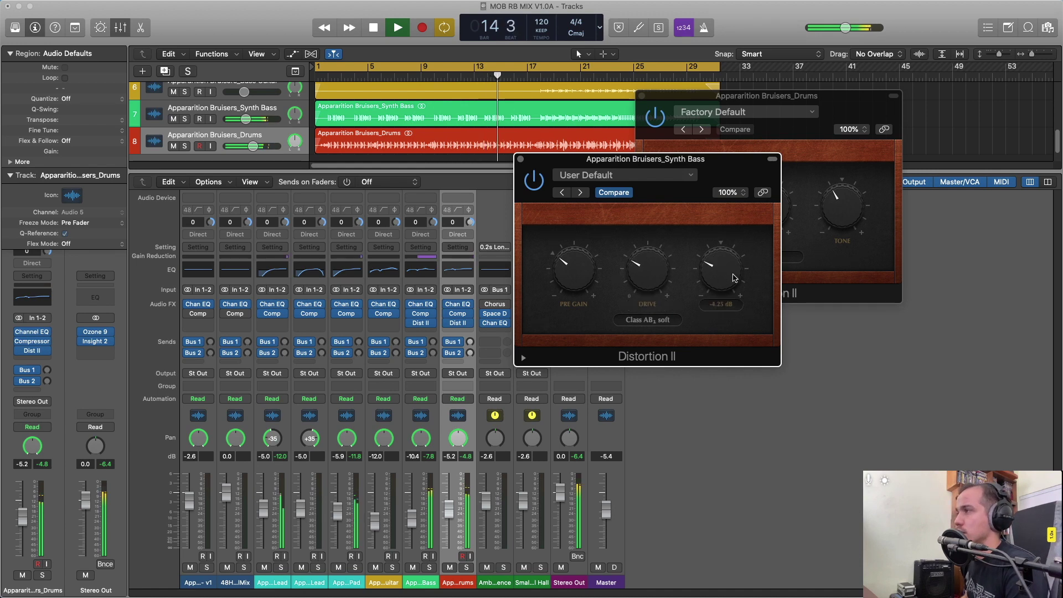
pyautogui.moveTo(573, 277); pyautogui.dragTo(575, 295)
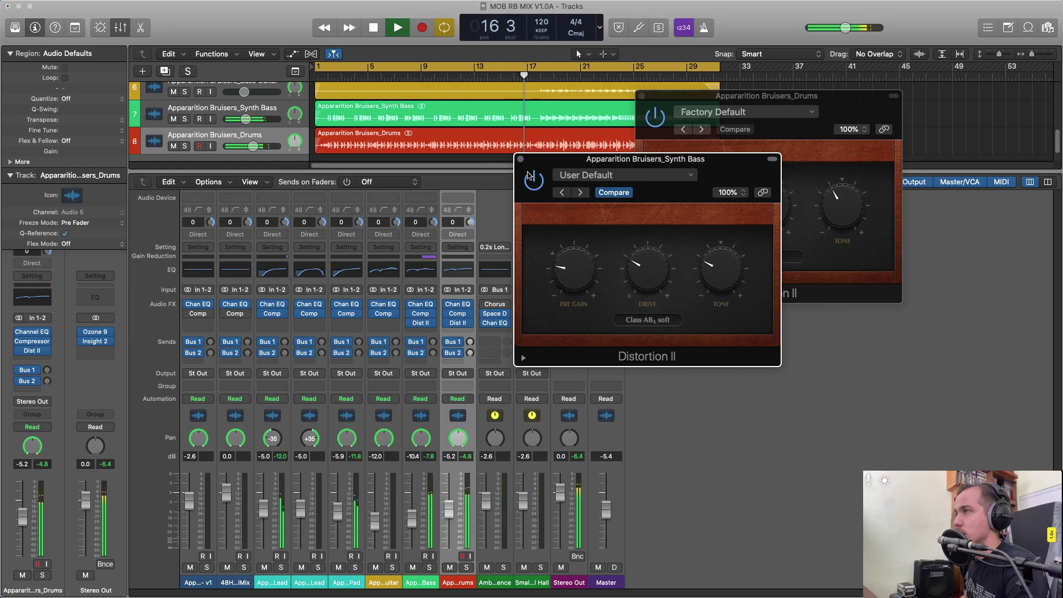
# Compare the Synth Bass with Distortion II bypassed and active, and stop playback.
pyautogui.click(530, 177)
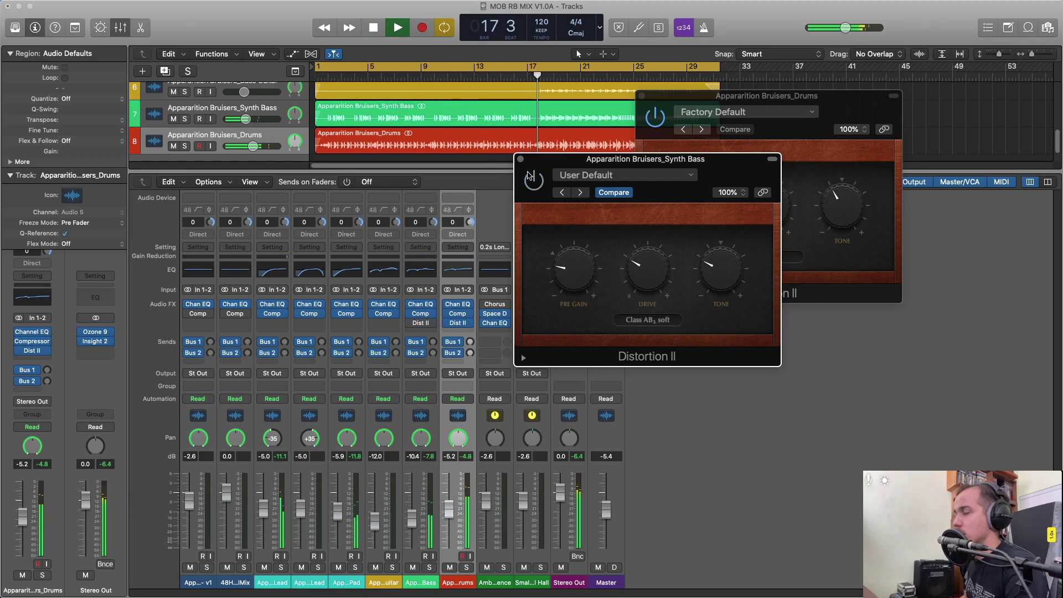
pyautogui.click(531, 177)
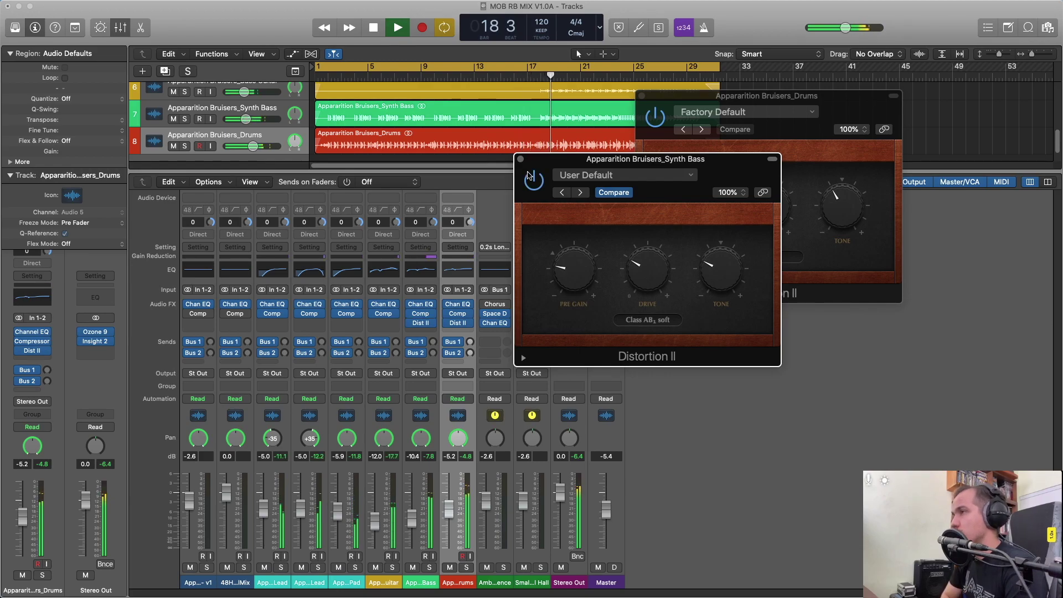
pyautogui.press('space')
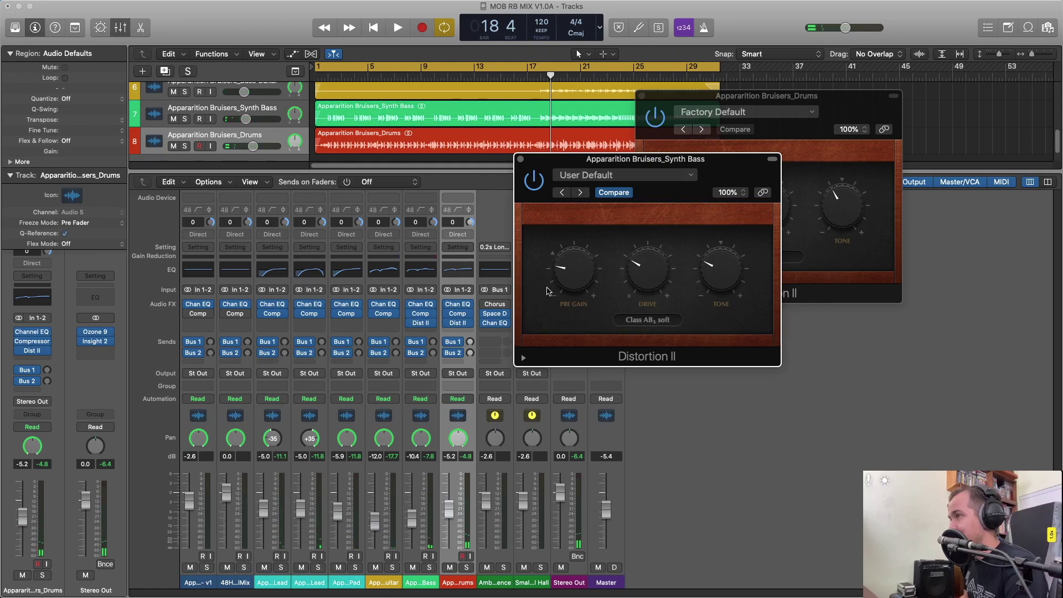
# Replay from the start, set the Synth Bass Distortion II Pre Gain to -3.5 dB, and compare it with the bypassed sound before closing the effect.
pyautogui.press('Return')
pyautogui.press('space')
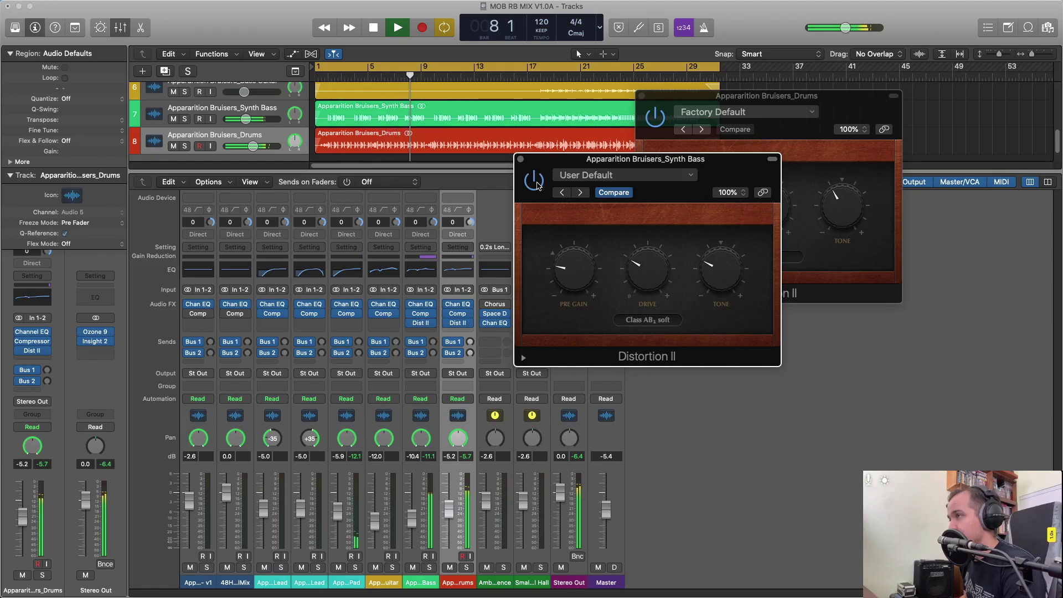
pyautogui.moveTo(570, 276)
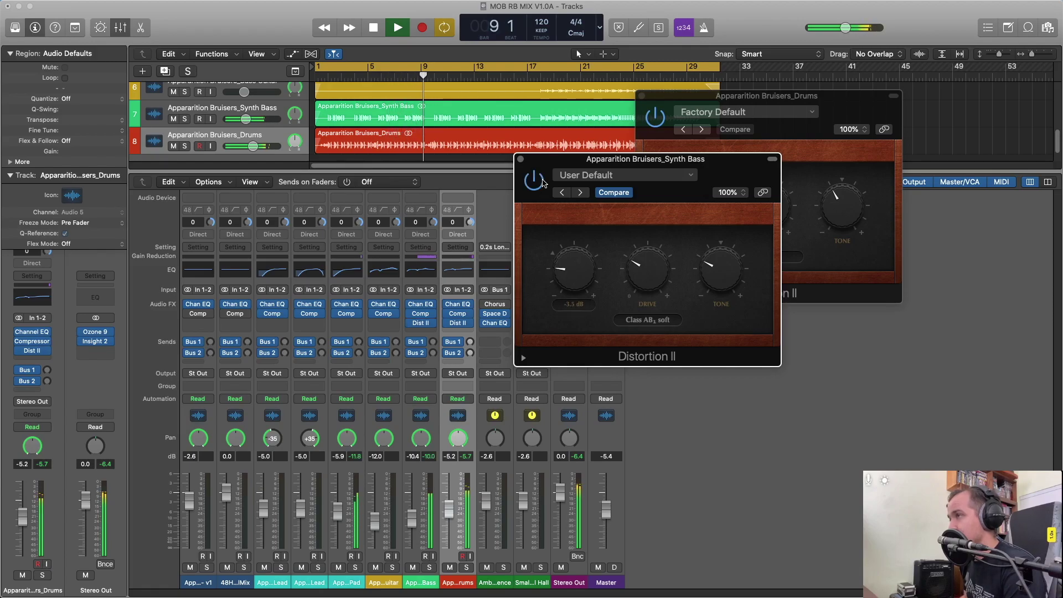
pyautogui.click(535, 180)
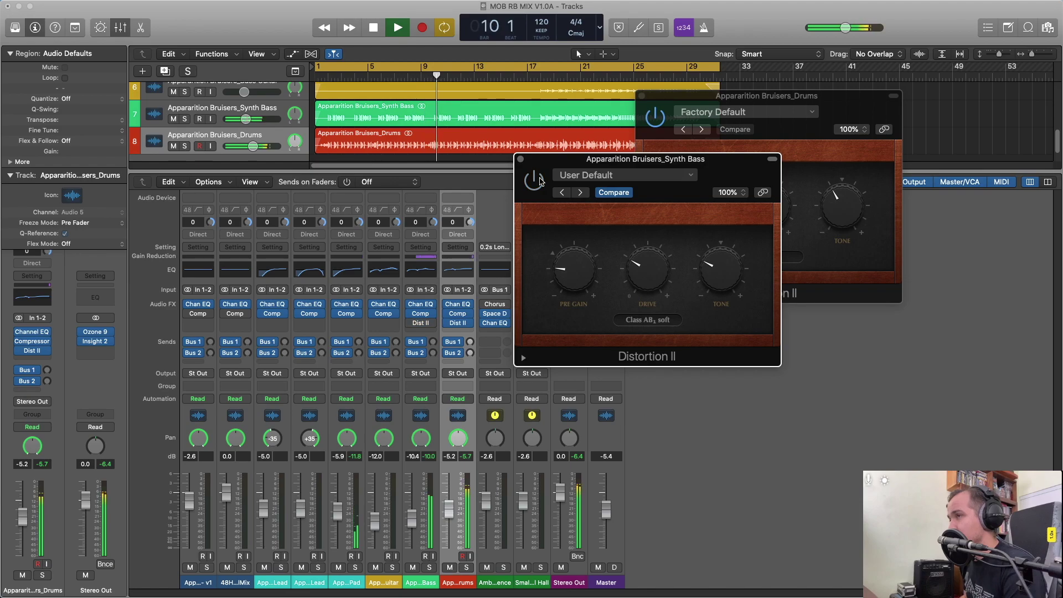
pyautogui.click(536, 180)
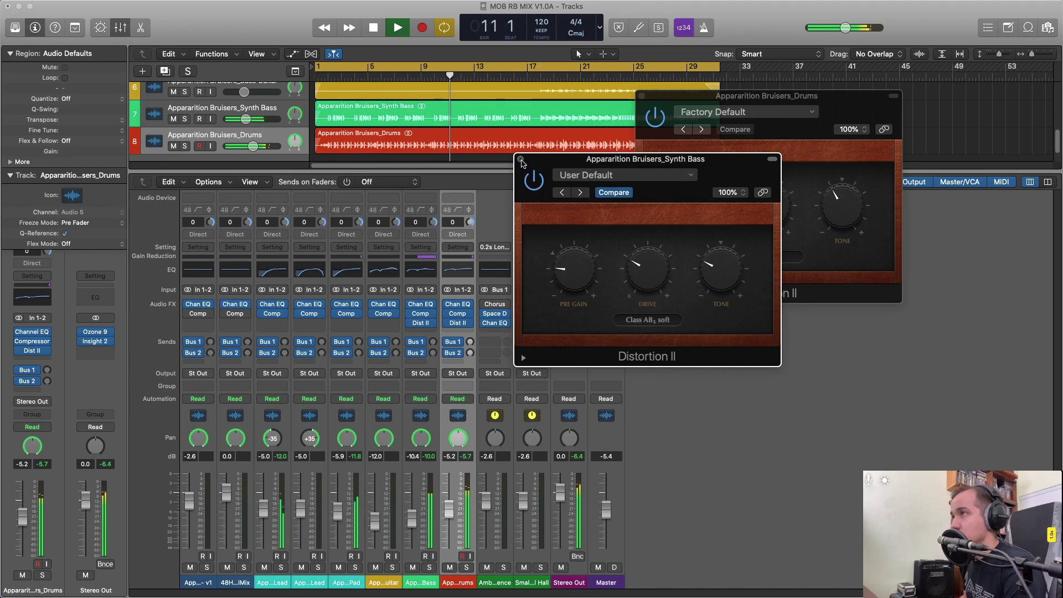
pyautogui.click(521, 160)
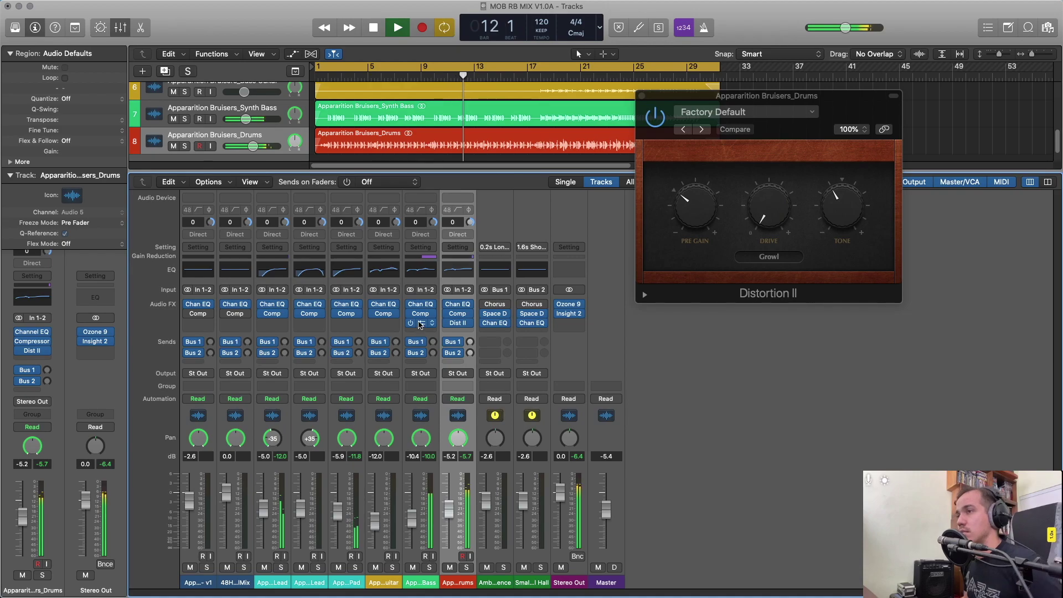
# Copy Distortion II from the Synth Bass to the first Synth Lead channel and place its window clear of the channel strips.
pyautogui.moveTo(419, 324); pyautogui.dragTo(273, 323)
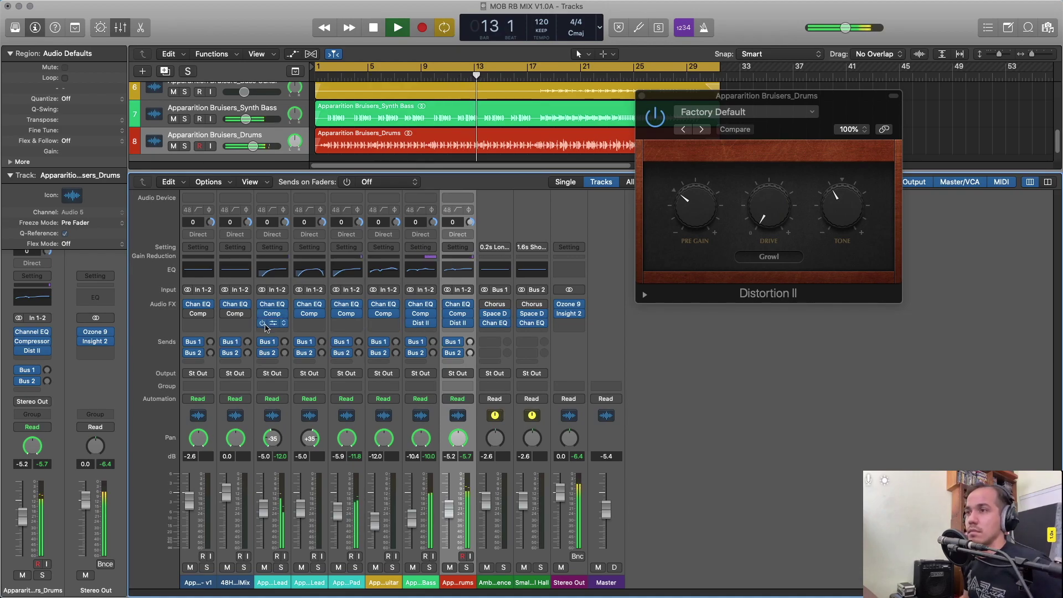
pyautogui.click(272, 322)
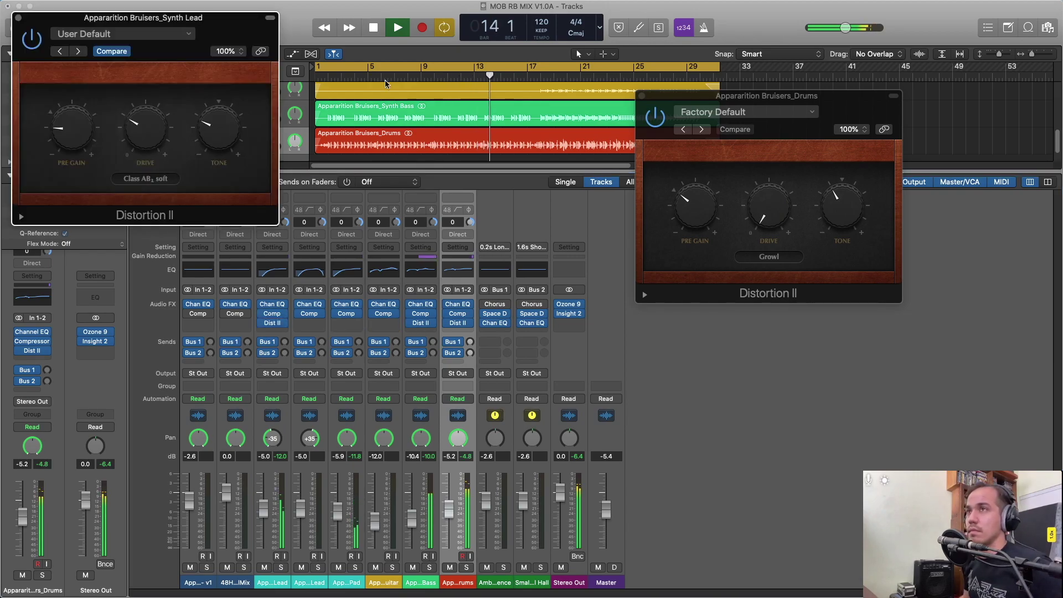
pyautogui.moveTo(195, 13); pyautogui.dragTo(822, 189)
# Try lower Pre Gain settings on the Synth Lead's Distortion II, comparing against bypass and clearing the channel's peak level.
pyautogui.moveTo(714, 305); pyautogui.dragTo(737, 264)
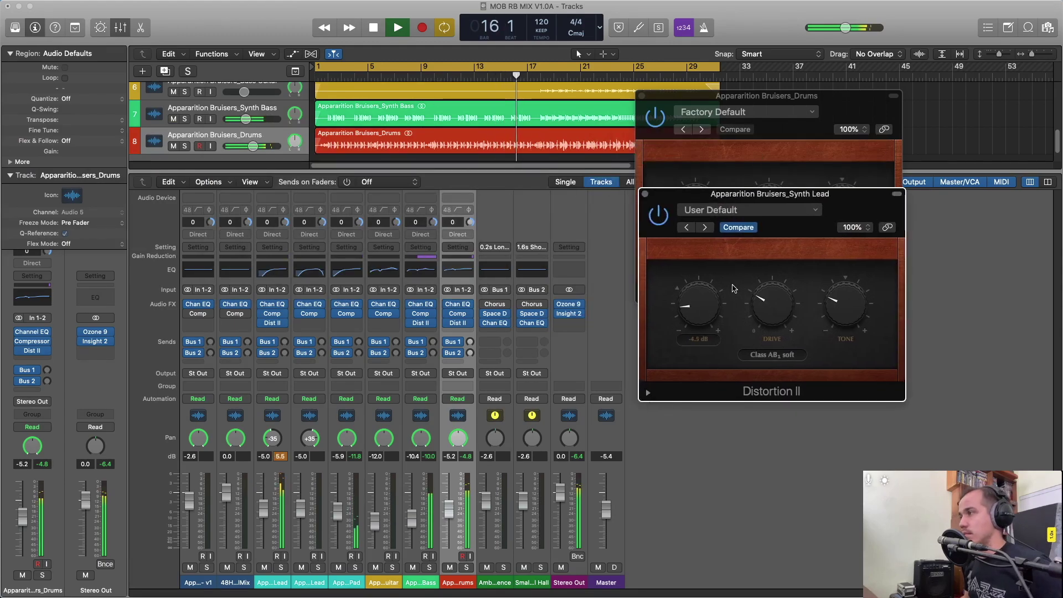
pyautogui.moveTo(732, 301); pyautogui.dragTo(732, 304)
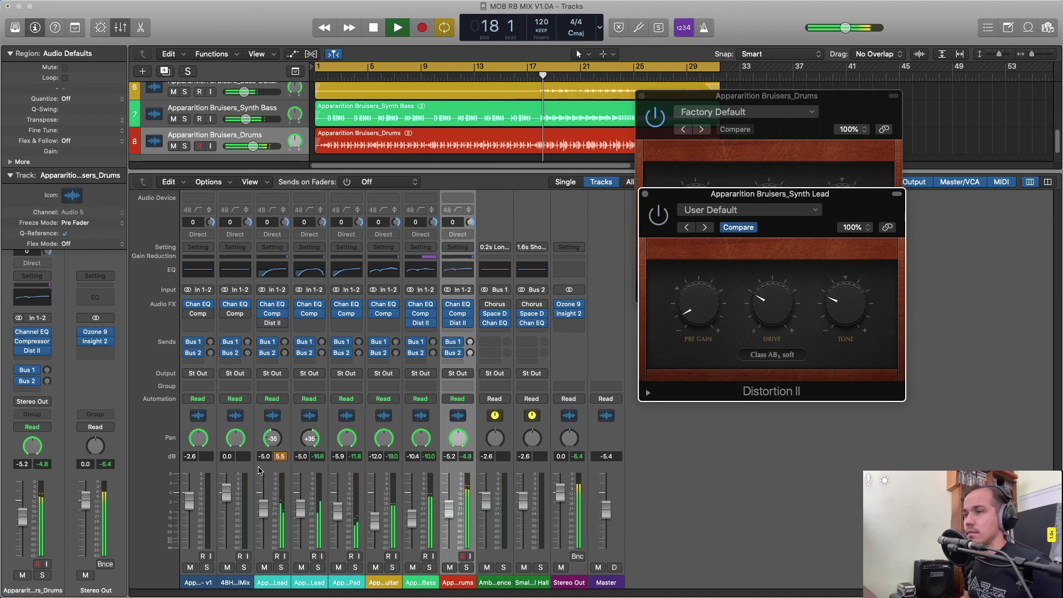
pyautogui.click(581, 352)
pyautogui.click(705, 313)
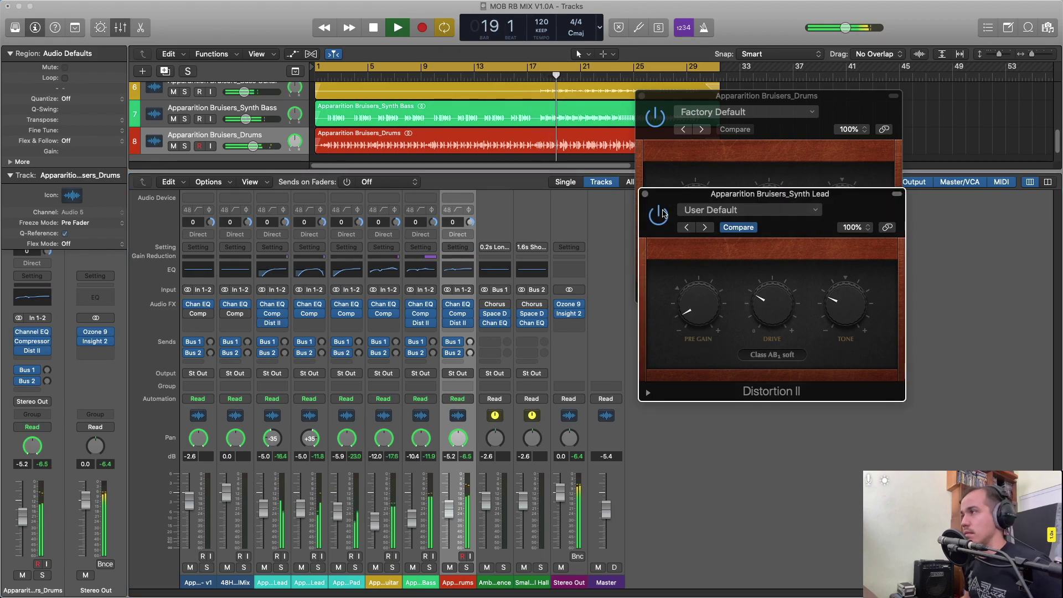
pyautogui.moveTo(704, 313); pyautogui.dragTo(708, 300)
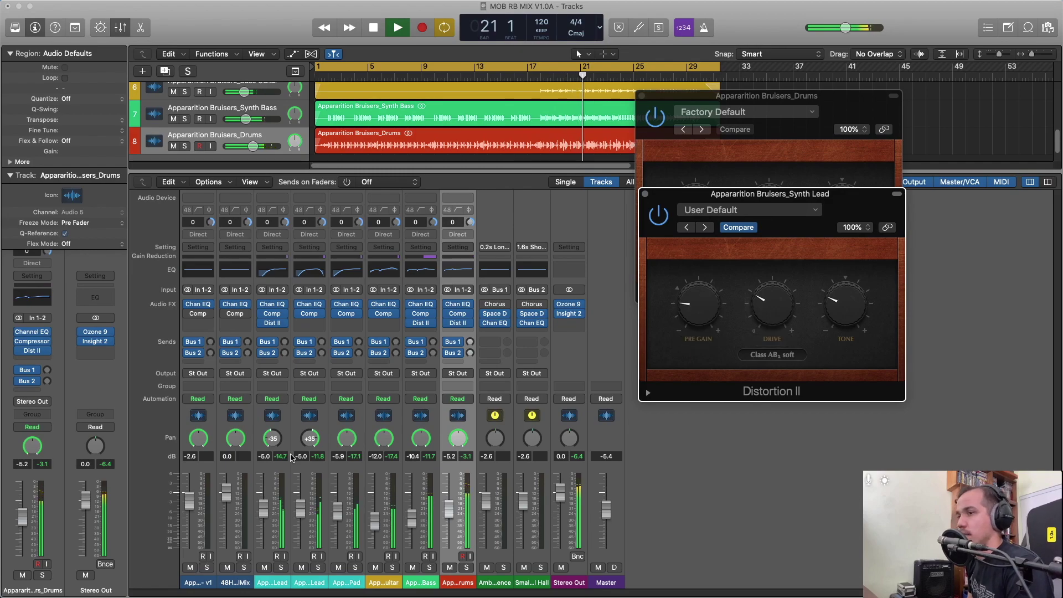
# Try the Synth Lead fader at -2.9 dB and its Distortion II Pre Gain at -1.0 dB, comparing with the effect bypassed.
pyautogui.moveTo(263, 504); pyautogui.dragTo(266, 496)
pyautogui.click(691, 303)
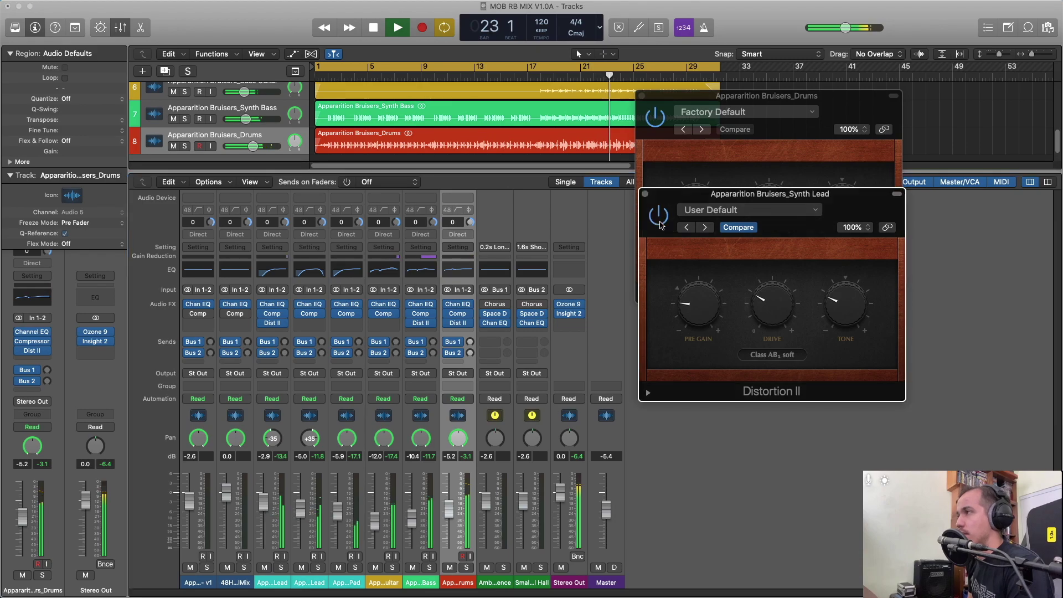
pyautogui.moveTo(692, 303); pyautogui.dragTo(692, 294)
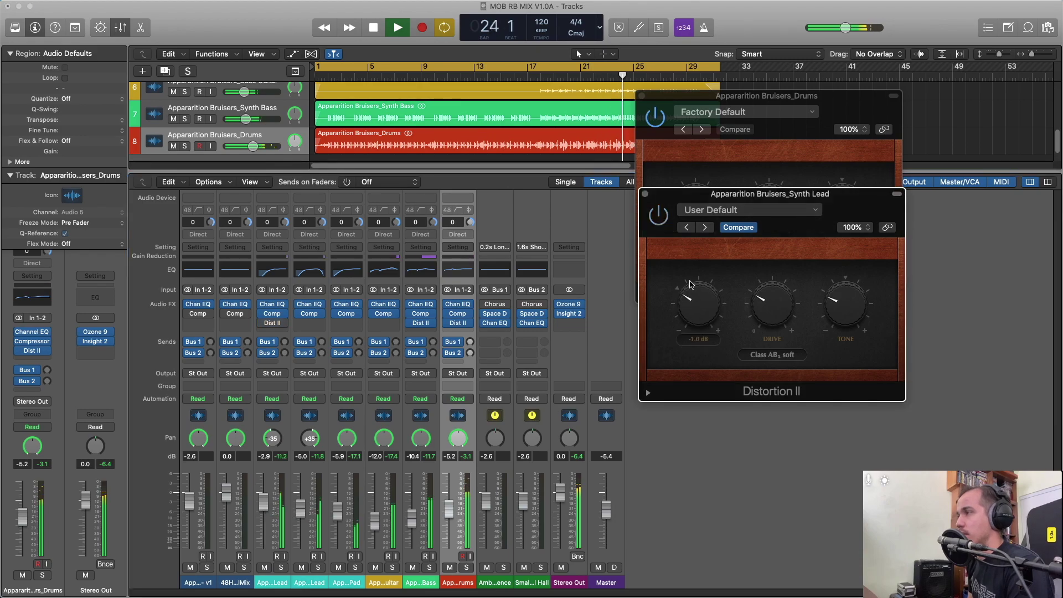
# Lower the first Synth Lead's fader to -5.1 dB and set its Distortion II Pre Gain to -3.5 dB.
pyautogui.moveTo(699, 315)
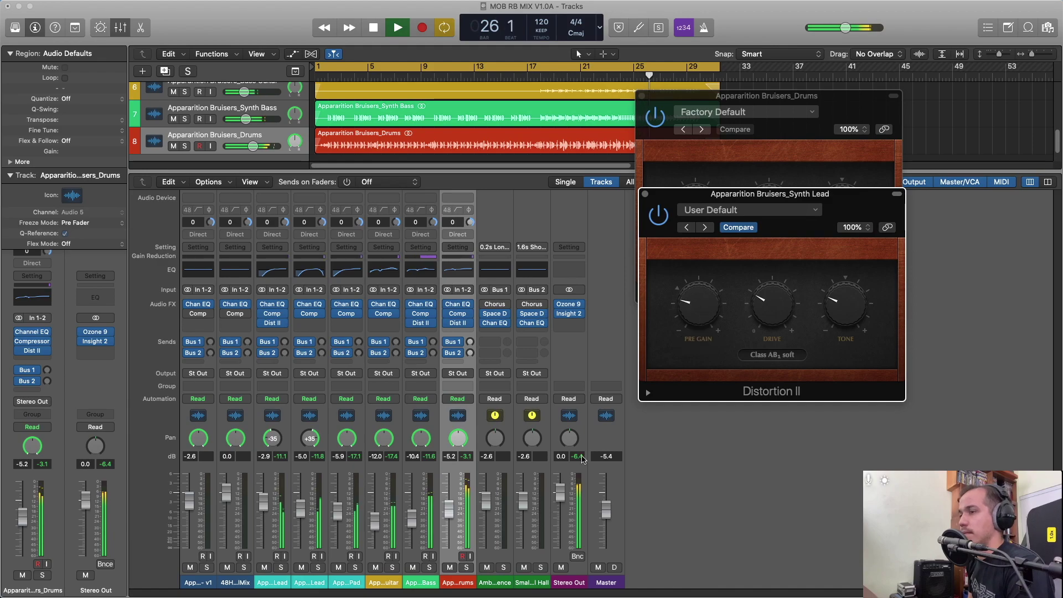
pyautogui.moveTo(264, 509); pyautogui.dragTo(264, 517)
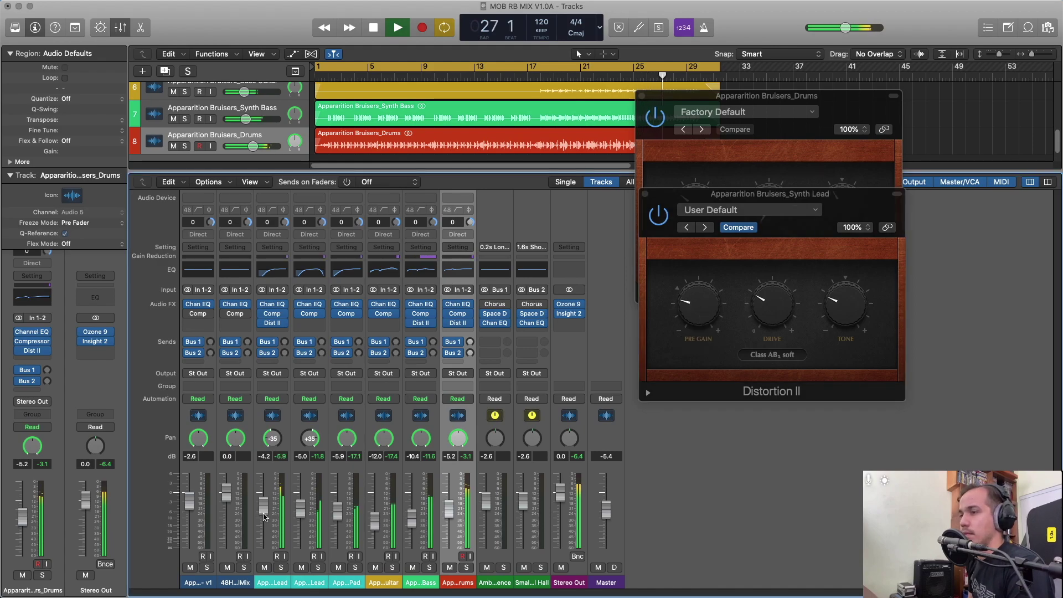
pyautogui.moveTo(694, 332); pyautogui.dragTo(700, 330)
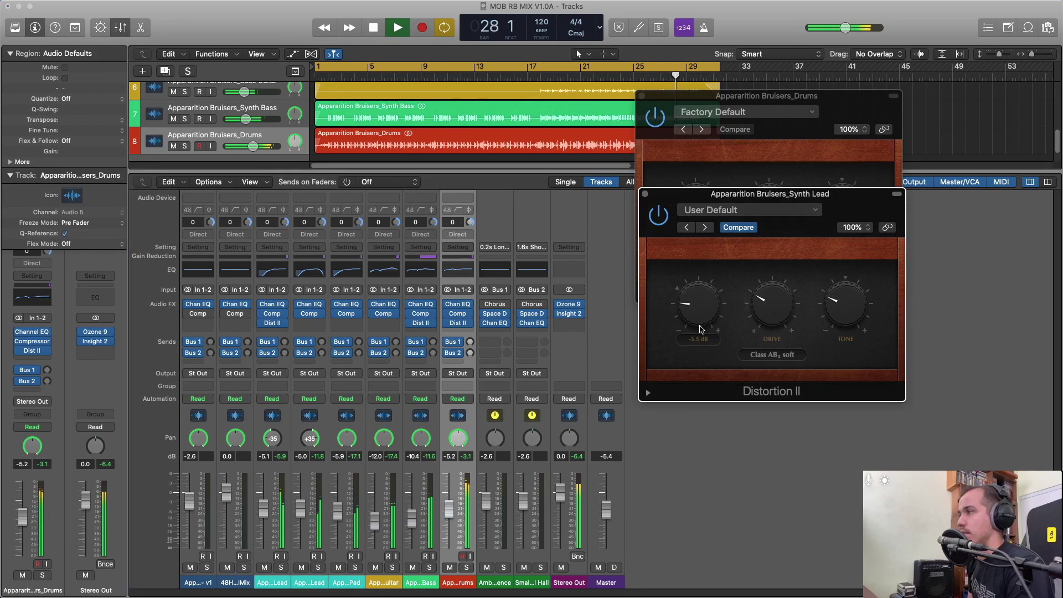
# Lower the Synth Lead fader to -5.6 dB and copy Distortion II to the Bass Guitar, placing its window clear of the channel strips.
pyautogui.moveTo(260, 516); pyautogui.dragTo(262, 519)
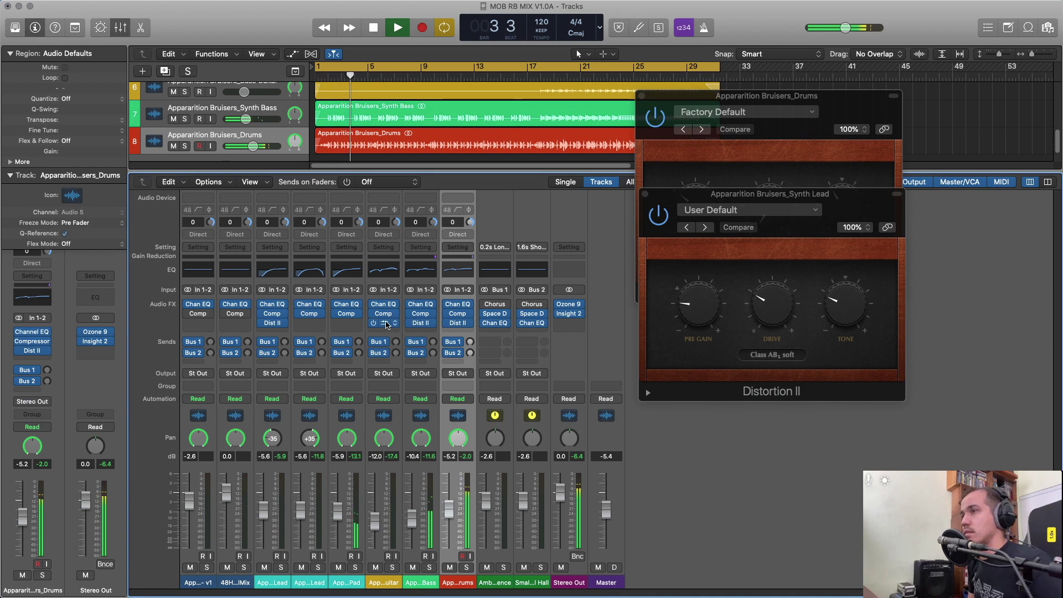
pyautogui.click(386, 324)
pyautogui.moveTo(179, 12); pyautogui.dragTo(811, 294)
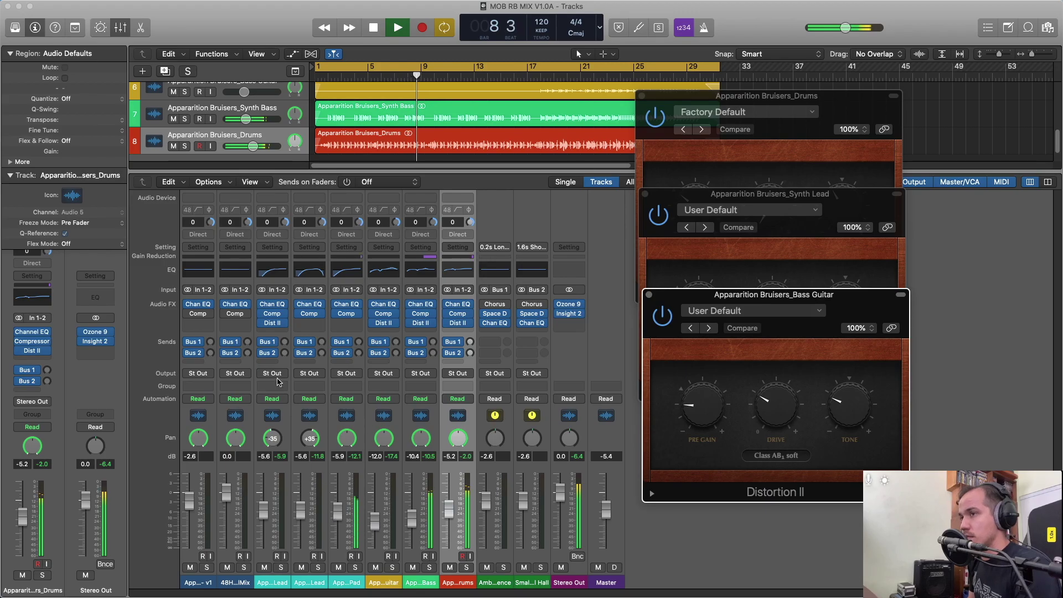
# Replace Space Designer on the Ambience aux channel with the stereo Valhalla DSP plug-in ValhallaRoom.
pyautogui.click(506, 315)
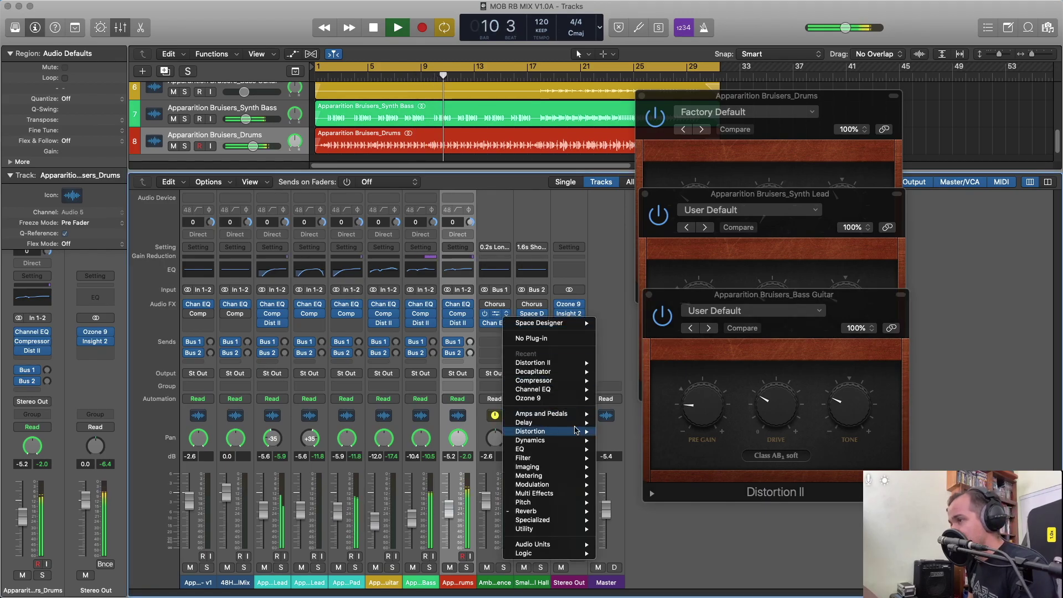
pyautogui.moveTo(581, 511)
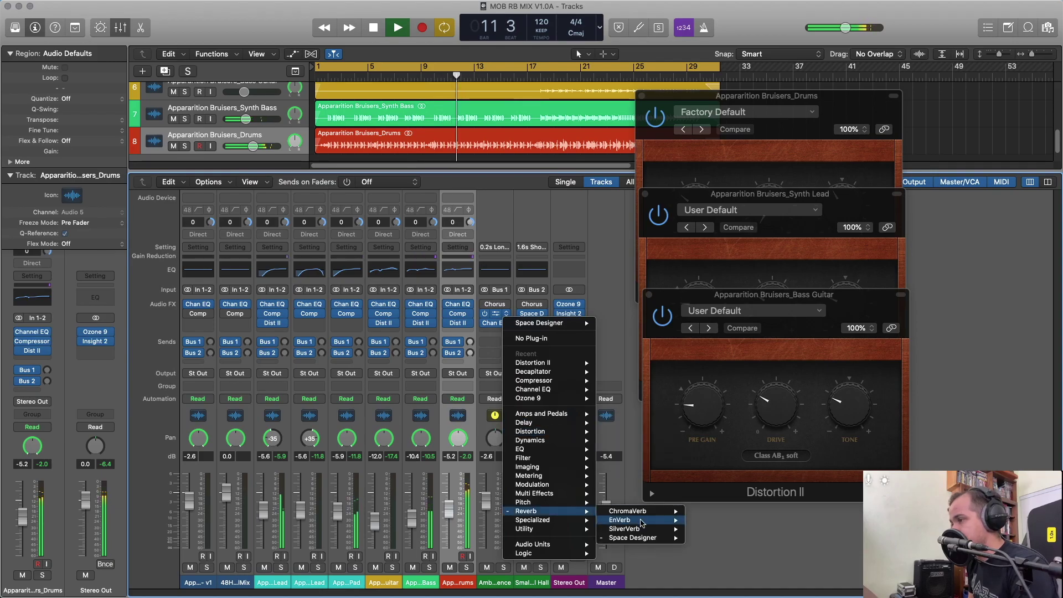
pyautogui.moveTo(590, 545)
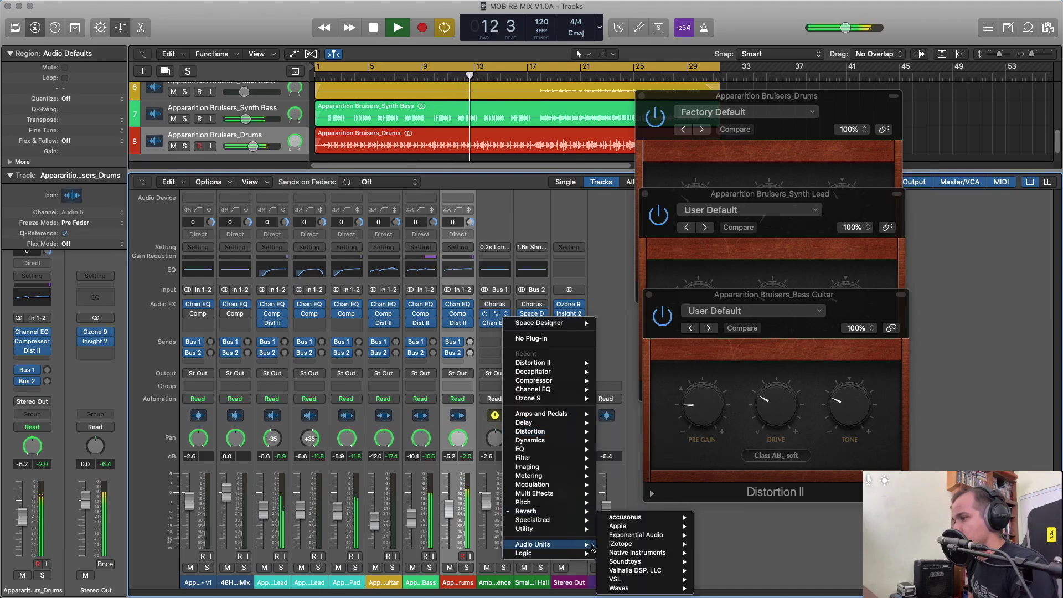
pyautogui.moveTo(642, 570)
pyautogui.moveTo(739, 562)
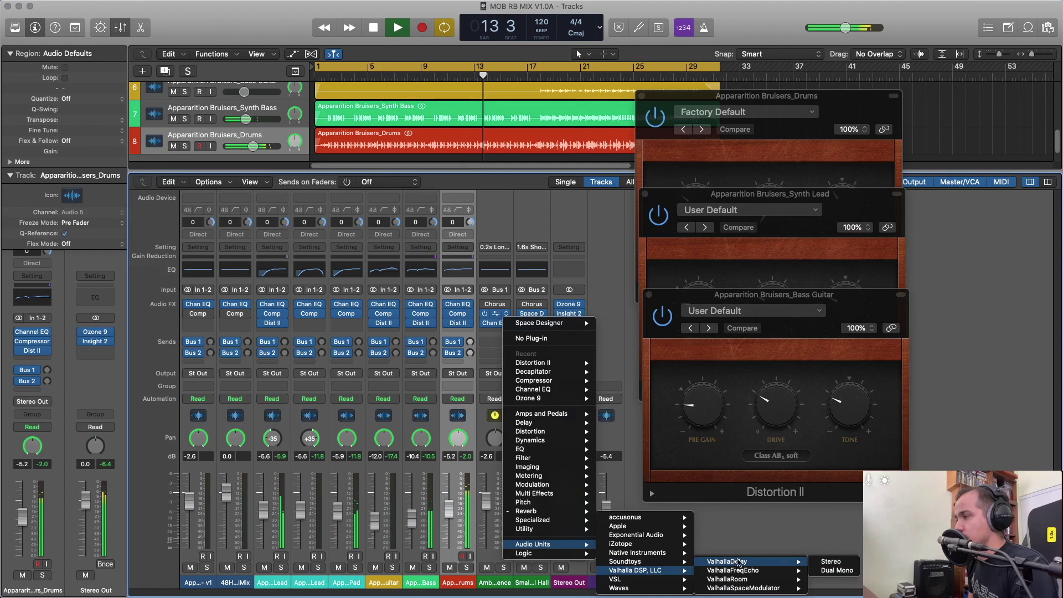
pyautogui.moveTo(726, 579)
pyautogui.click(831, 579)
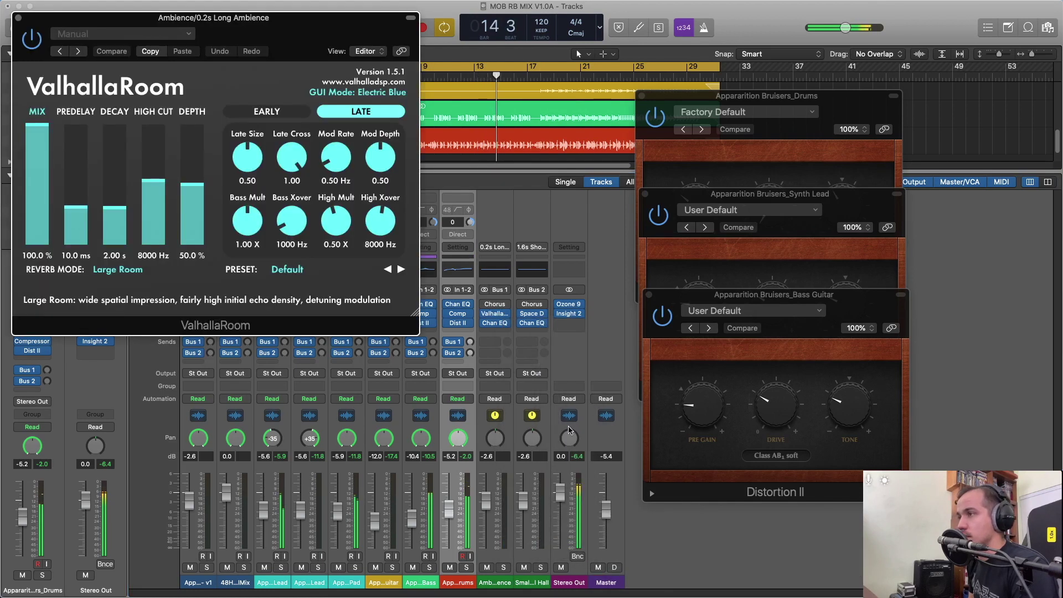
# Replace Space Designer on the Small Hall aux channel with the stereo Valhalla DSP plug-in ValhallaDelay.
pyautogui.click(538, 317)
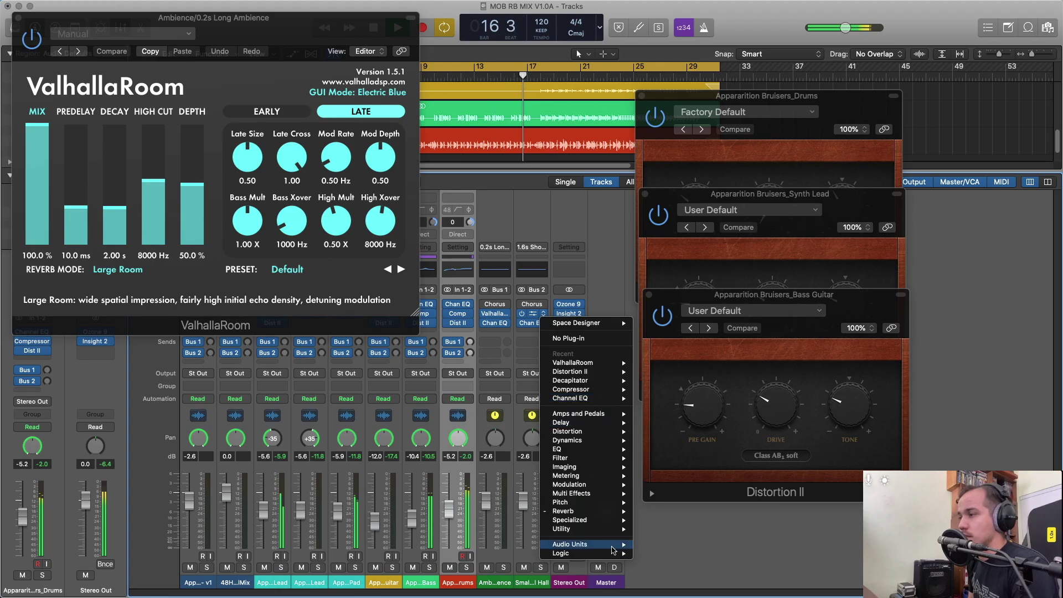
pyautogui.moveTo(612, 547)
pyautogui.moveTo(672, 570)
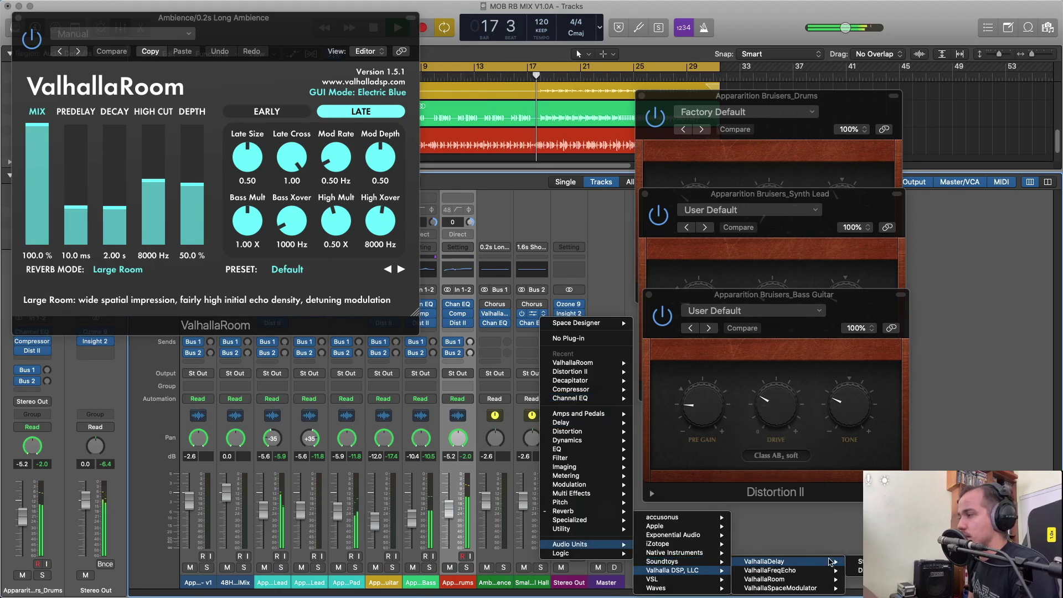
pyautogui.click(861, 561)
# Move the ValhallaDelay and ValhallaRoom windows clear of the channel strips.
pyautogui.moveTo(227, 18); pyautogui.dragTo(731, 107)
pyautogui.click(523, 105)
pyautogui.moveTo(216, 25); pyautogui.dragTo(778, 128)
# Restart playback and raise the Bus 1 sends together on the channels from the first Synth Lead through the Drums.
pyautogui.press('space')
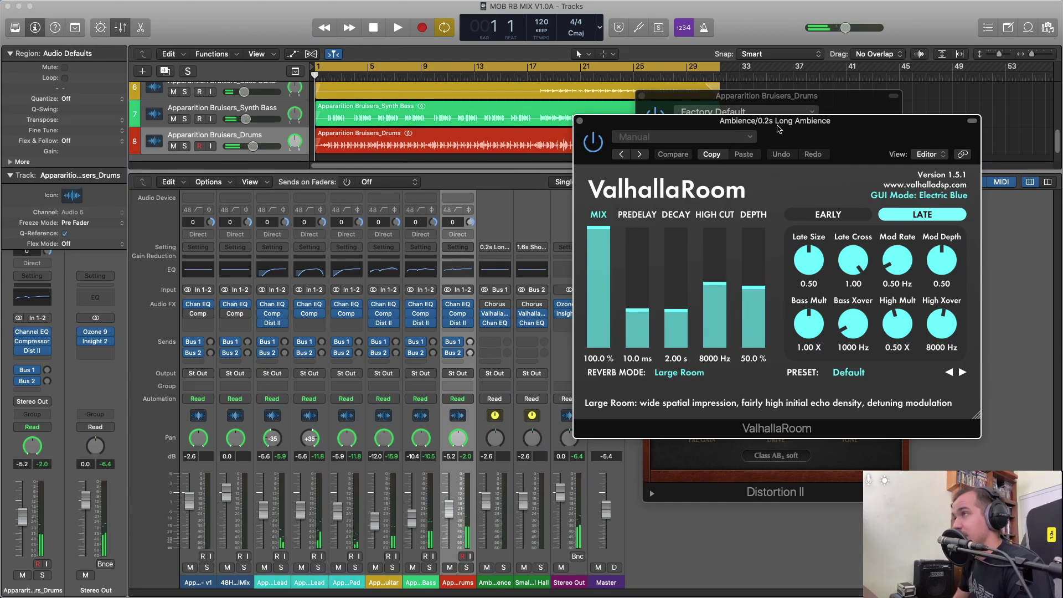
pyautogui.press('space')
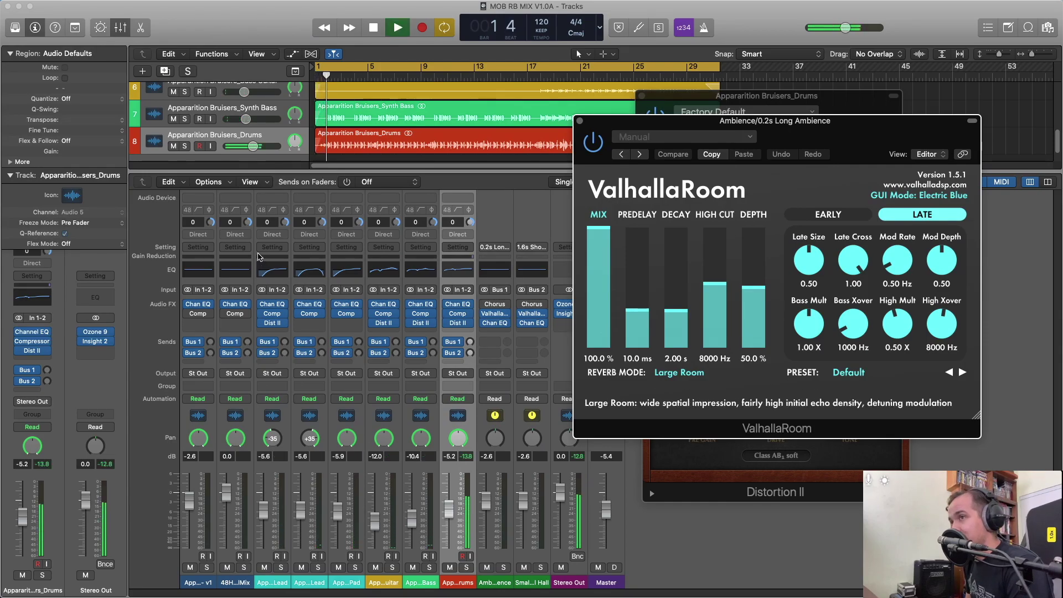
pyautogui.click(258, 256)
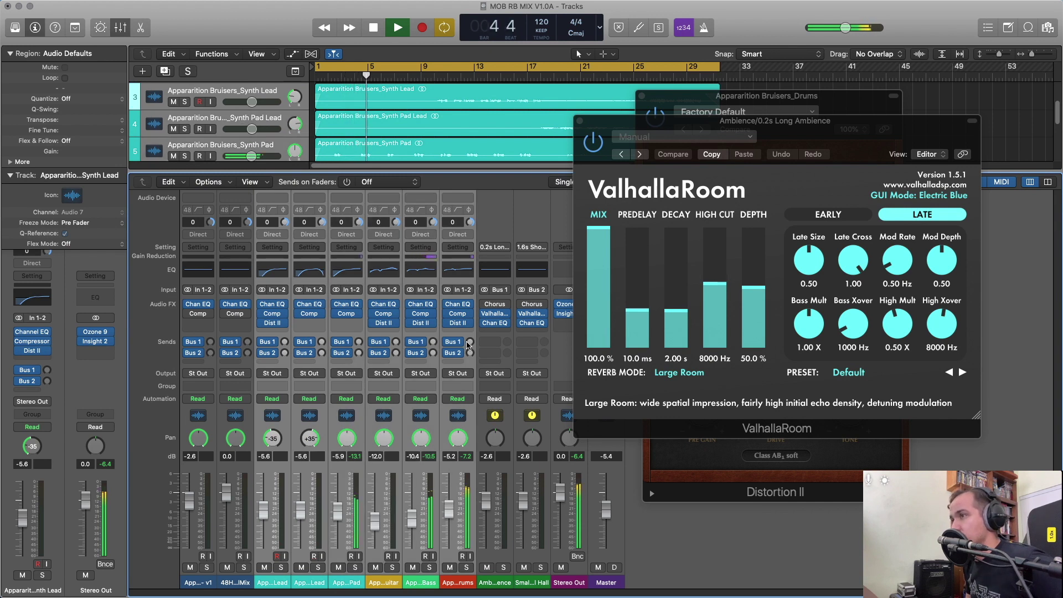
pyautogui.moveTo(468, 344); pyautogui.dragTo(470, 321)
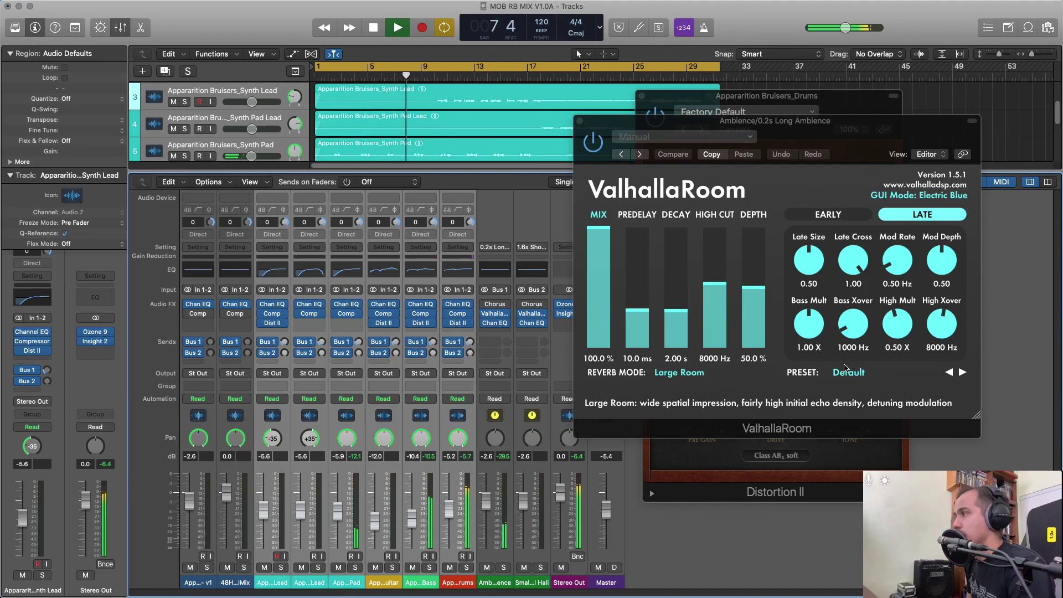
# Try the MusicClub and StudioAlpha room presets in the Ambience channel's ValhallaRoom during playback.
pyautogui.click(846, 370)
pyautogui.moveTo(902, 285)
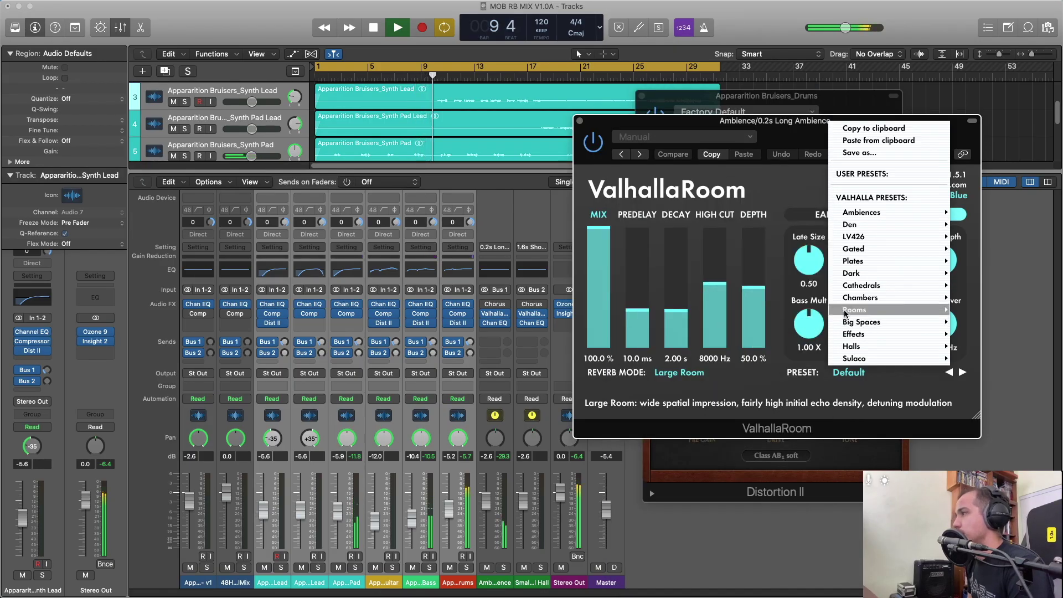
pyautogui.moveTo(845, 311)
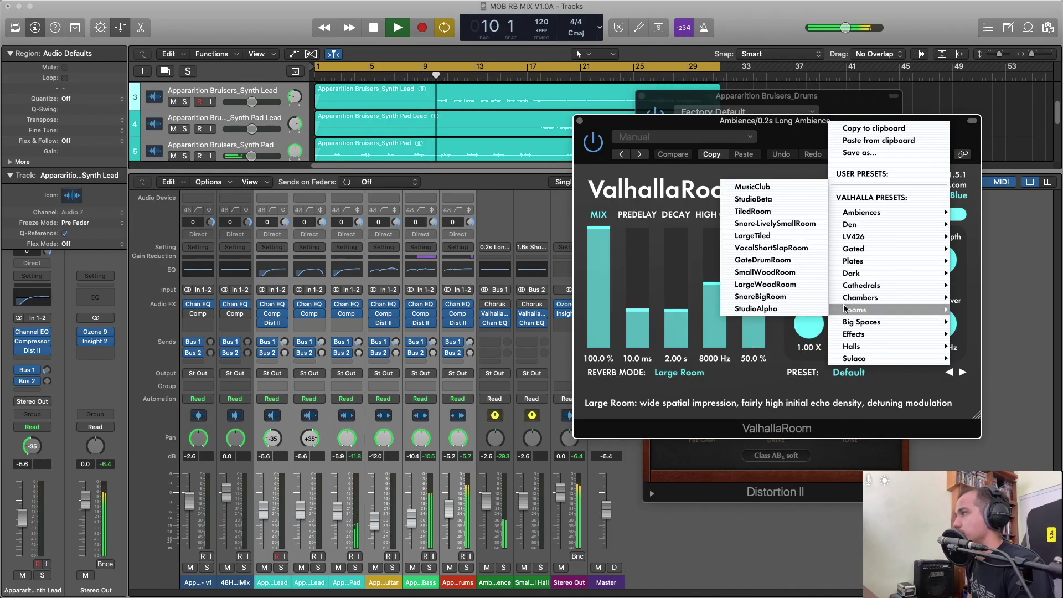
pyautogui.click(768, 187)
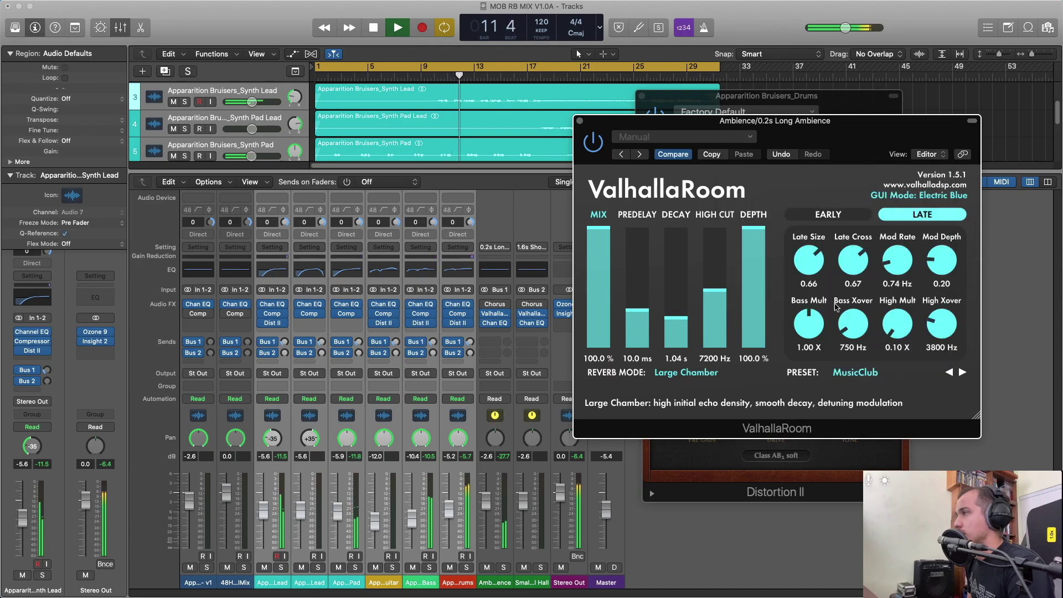
pyautogui.click(867, 377)
pyautogui.moveTo(860, 310)
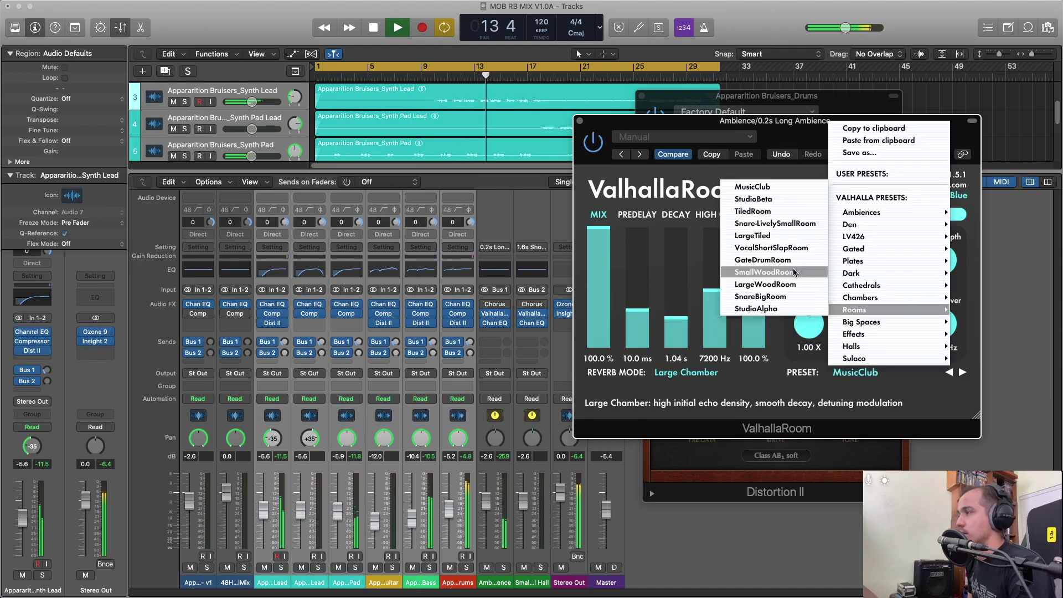
pyautogui.click(785, 308)
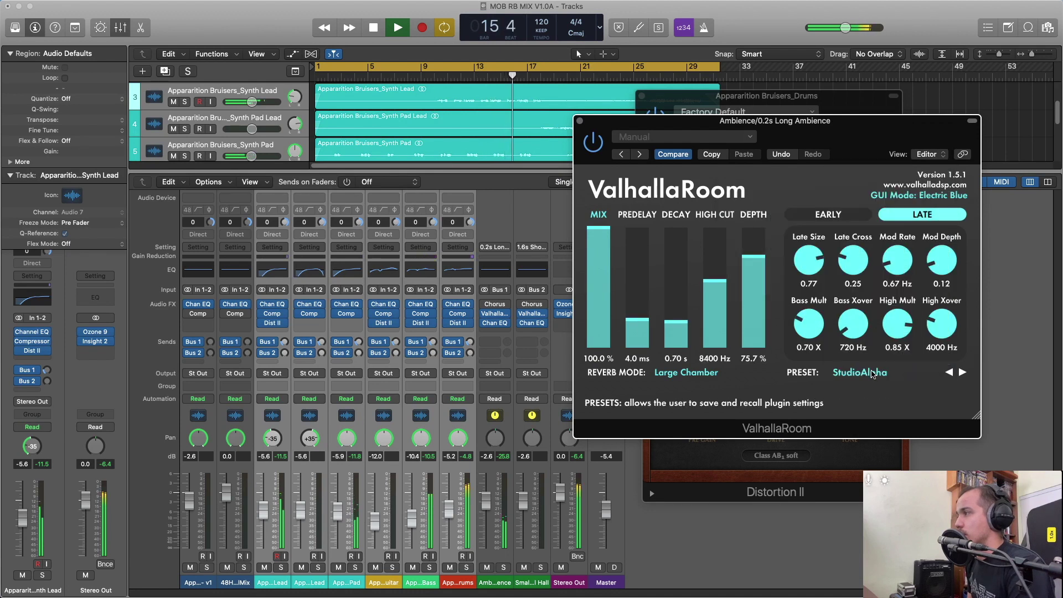
# Load the LargeWoodRoom preset from the Rooms category in ValhallaRoom.
pyautogui.click(872, 375)
pyautogui.moveTo(862, 292)
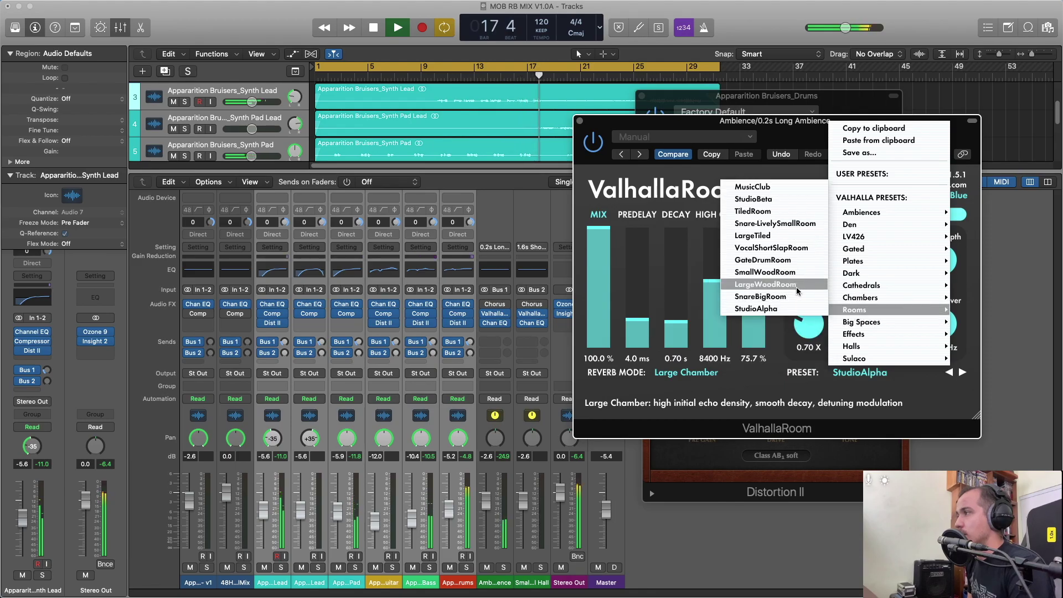
pyautogui.click(797, 292)
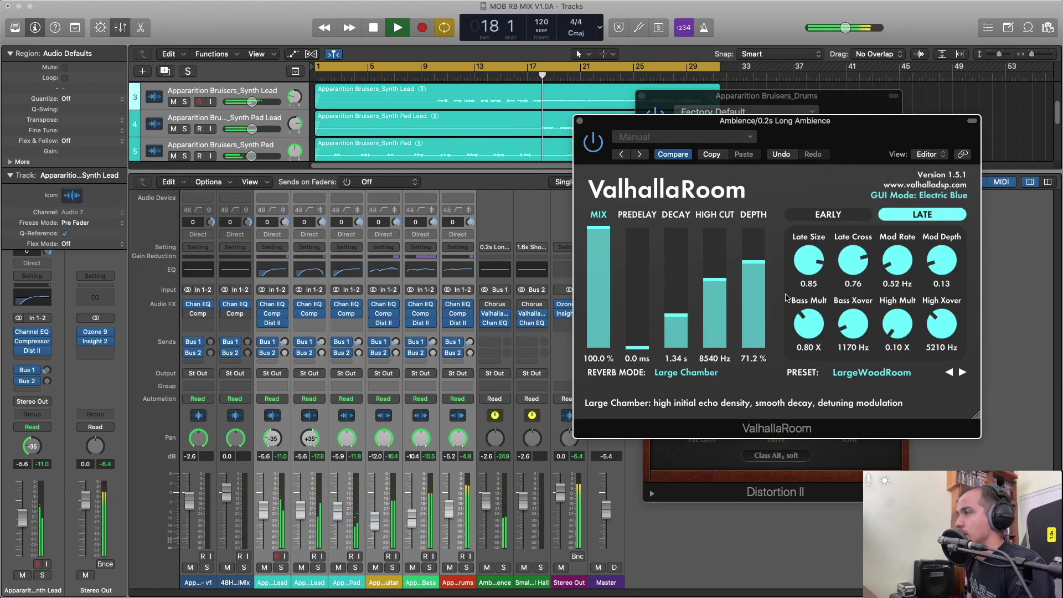
# Audition the Drums channel on its own with the room reverb and return to the full mix.
pyautogui.click(450, 235)
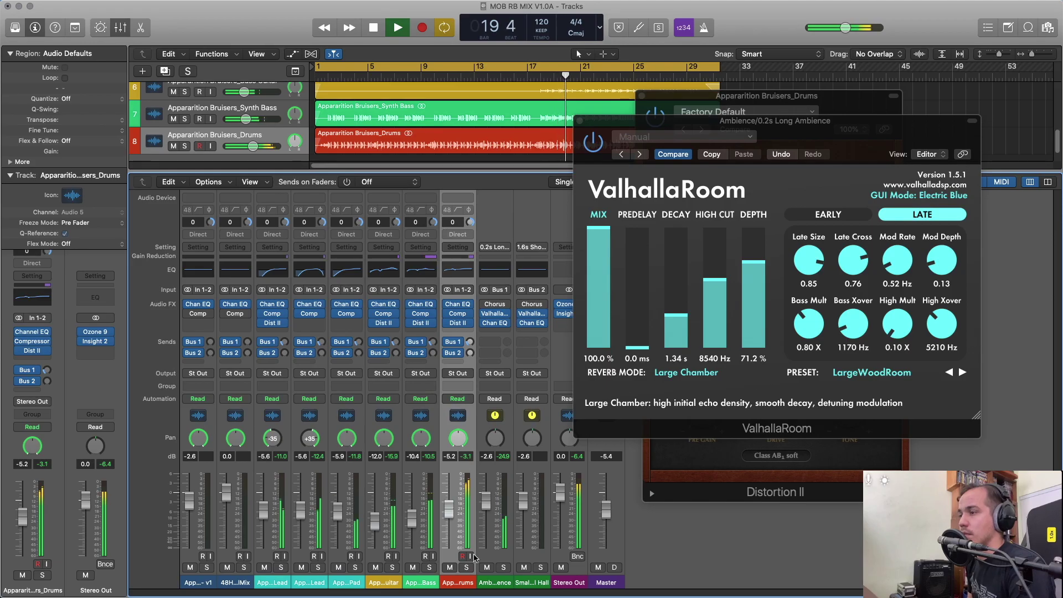
pyautogui.click(466, 567)
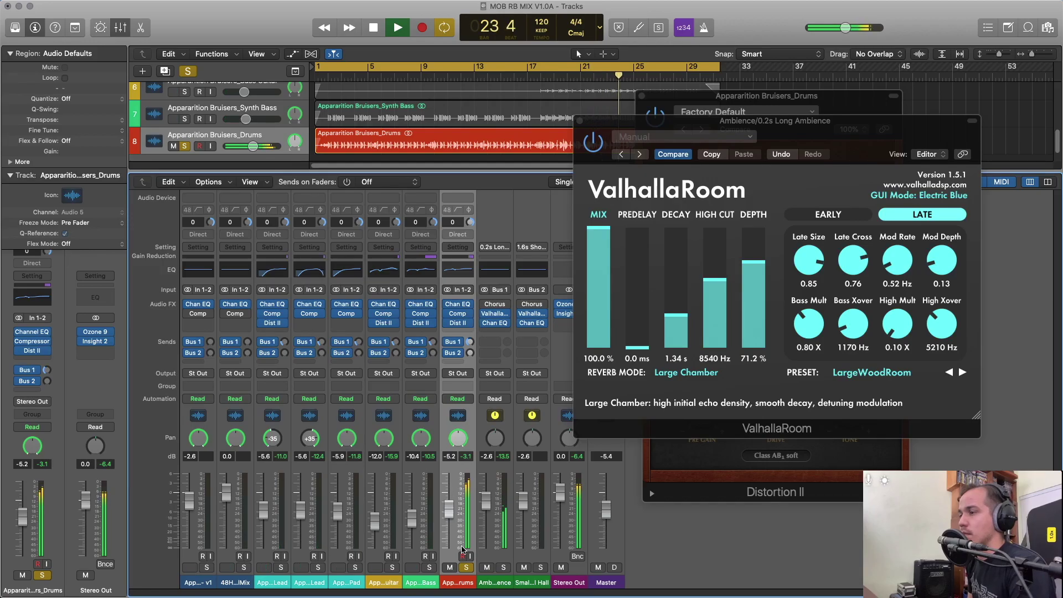
pyautogui.click(467, 568)
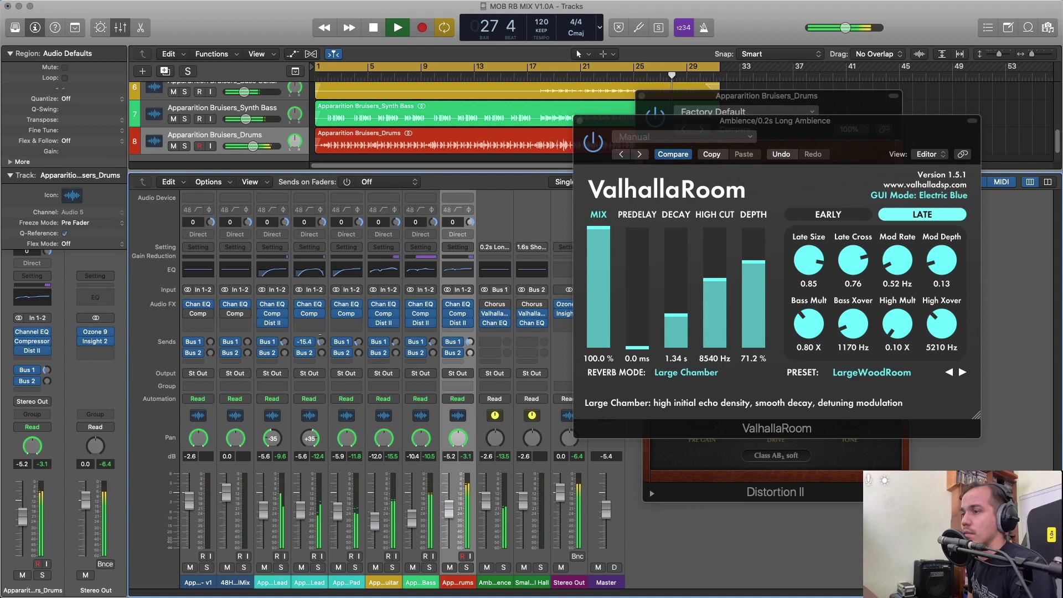
# Set the soloed Synth Pad's Bus 1 send to about -6.4 dB and its Bus 2 send to -11.4 dB, and end the solo.
pyautogui.click(356, 568)
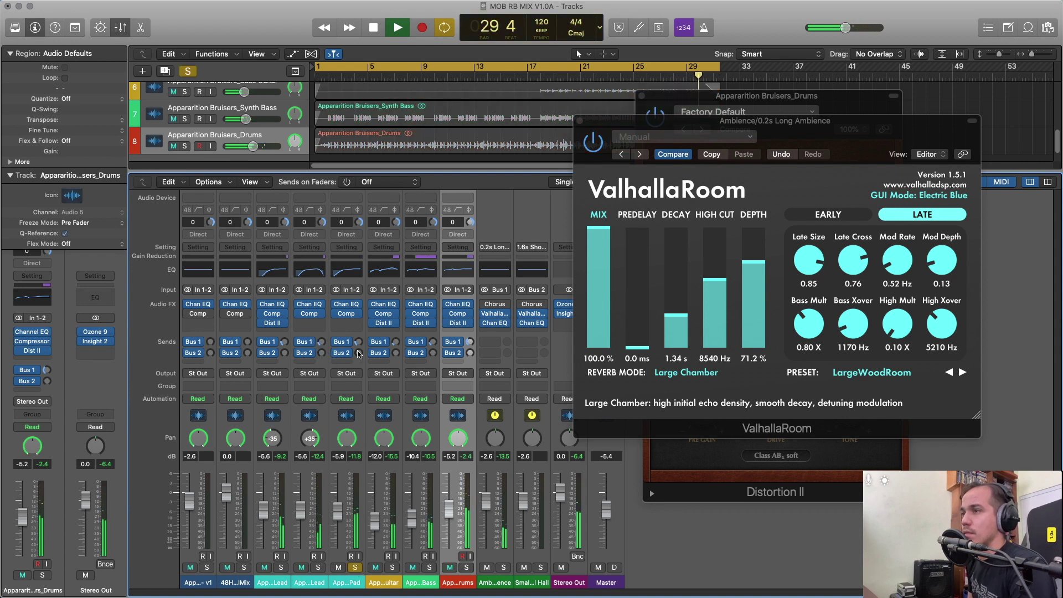
pyautogui.click(359, 339)
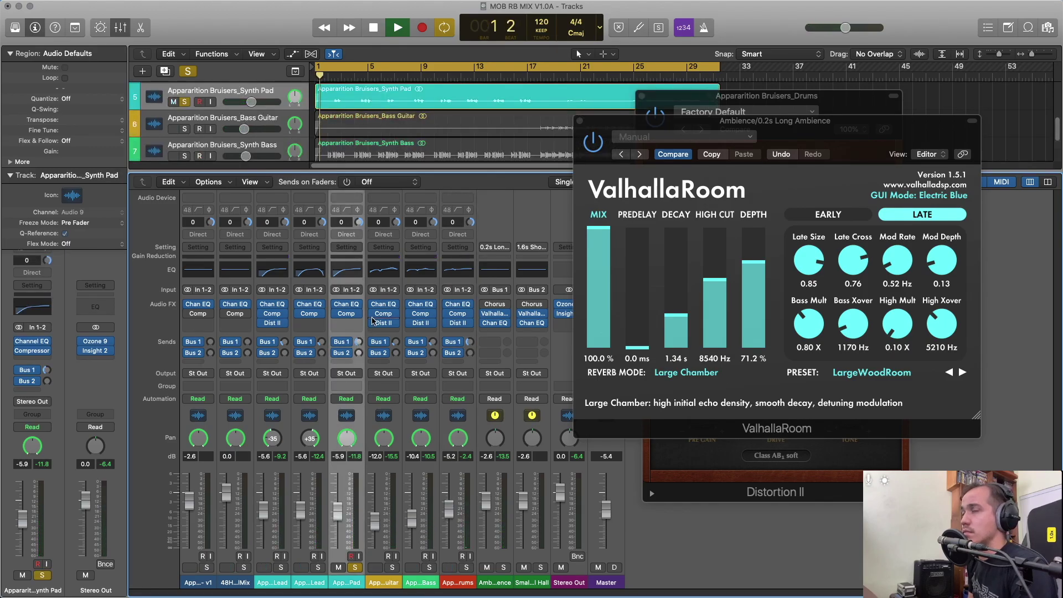
pyautogui.moveTo(361, 335)
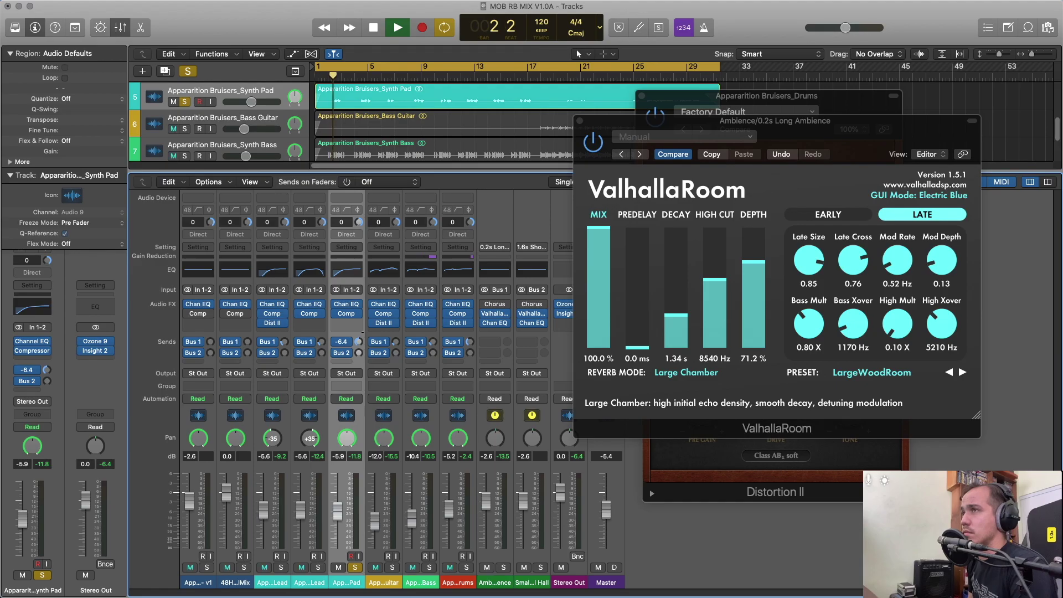
pyautogui.click(355, 568)
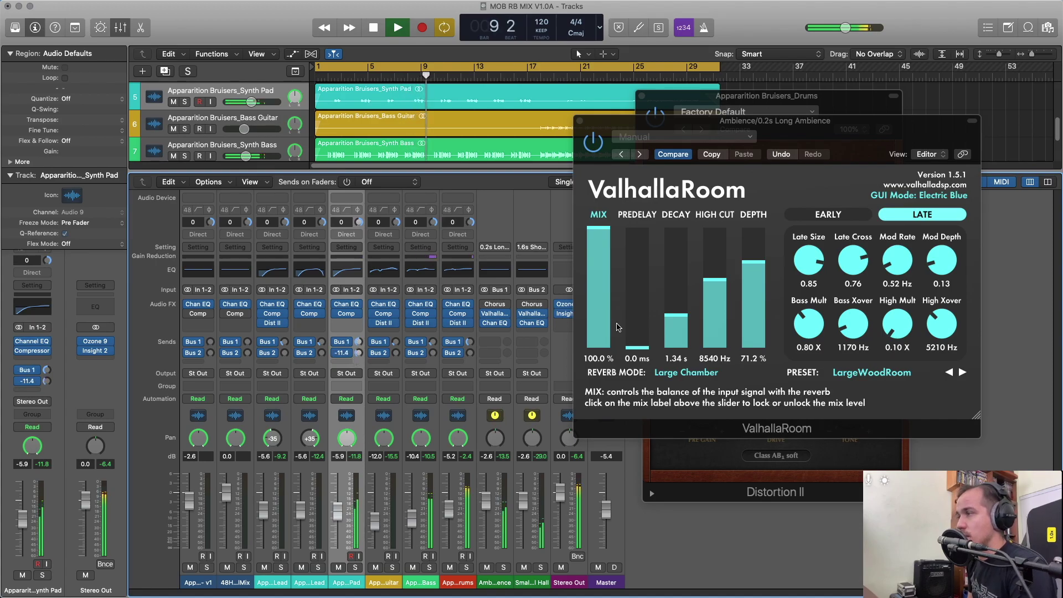
# Open ValhallaDelay on the Small Hall channel and load its TAPE-Eighth-note Ping Pong preset with the Synth Pad soloed.
pyautogui.click(531, 313)
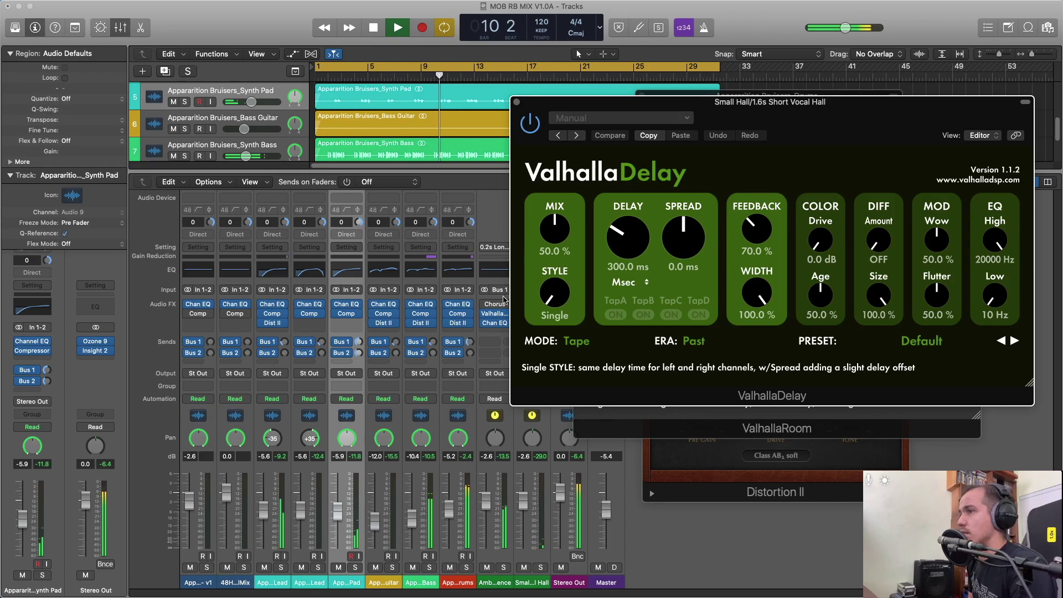
pyautogui.click(355, 568)
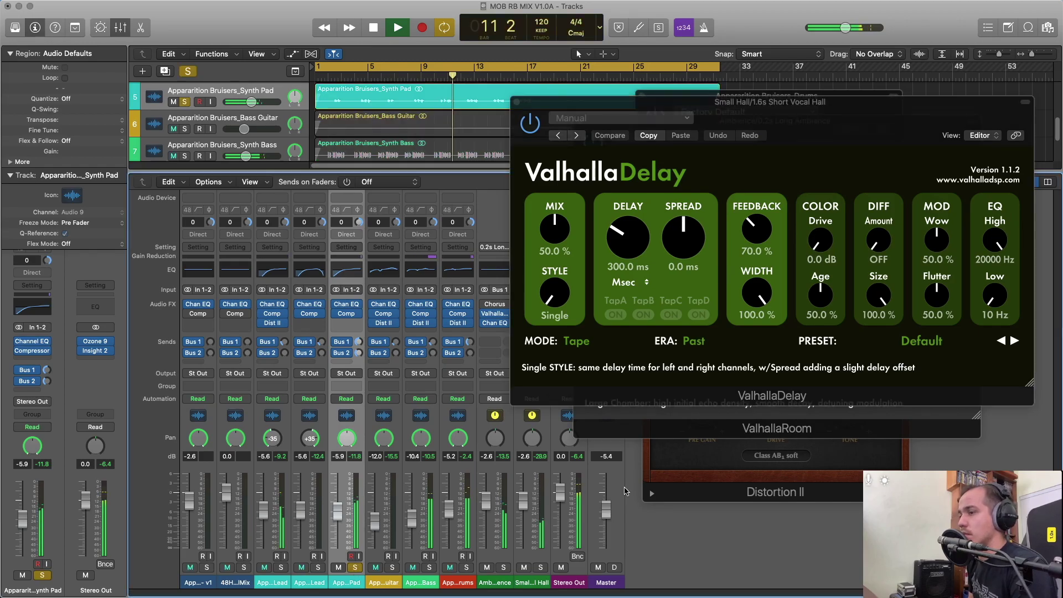
pyautogui.click(920, 341)
pyautogui.moveTo(886, 439)
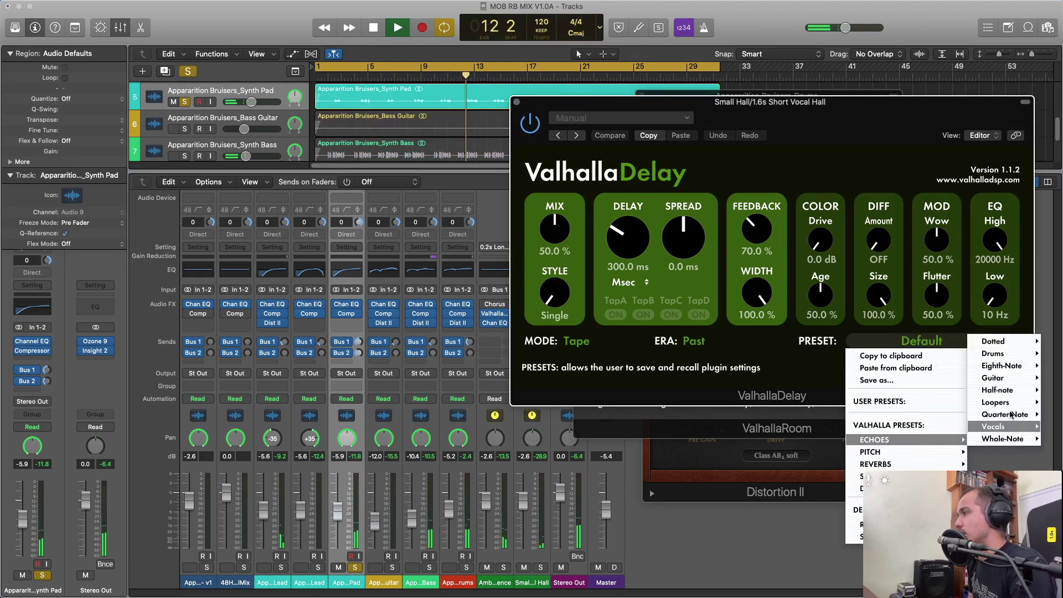
pyautogui.moveTo(1003, 357)
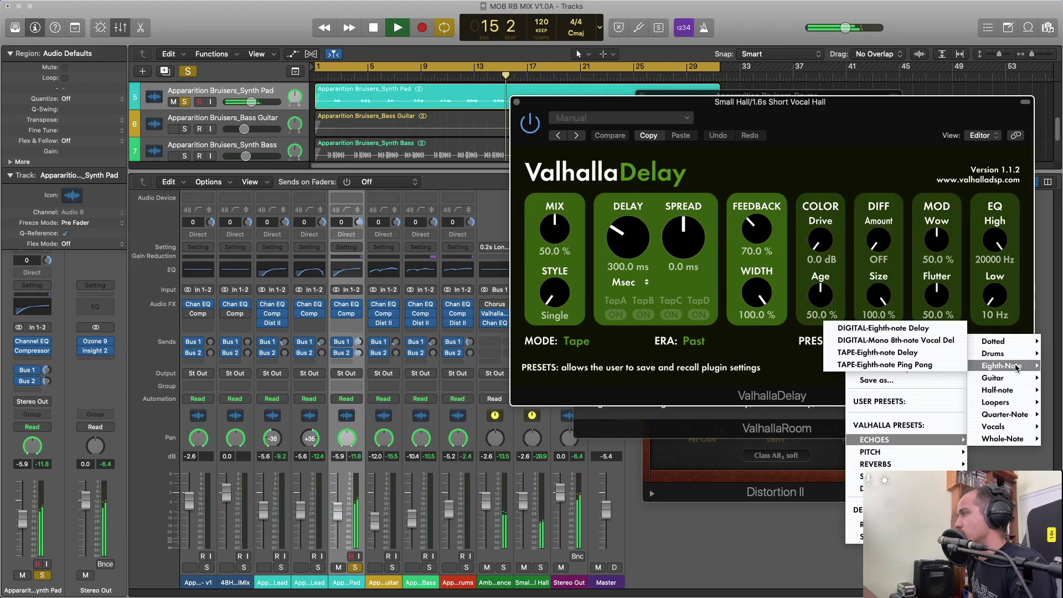
pyautogui.click(937, 364)
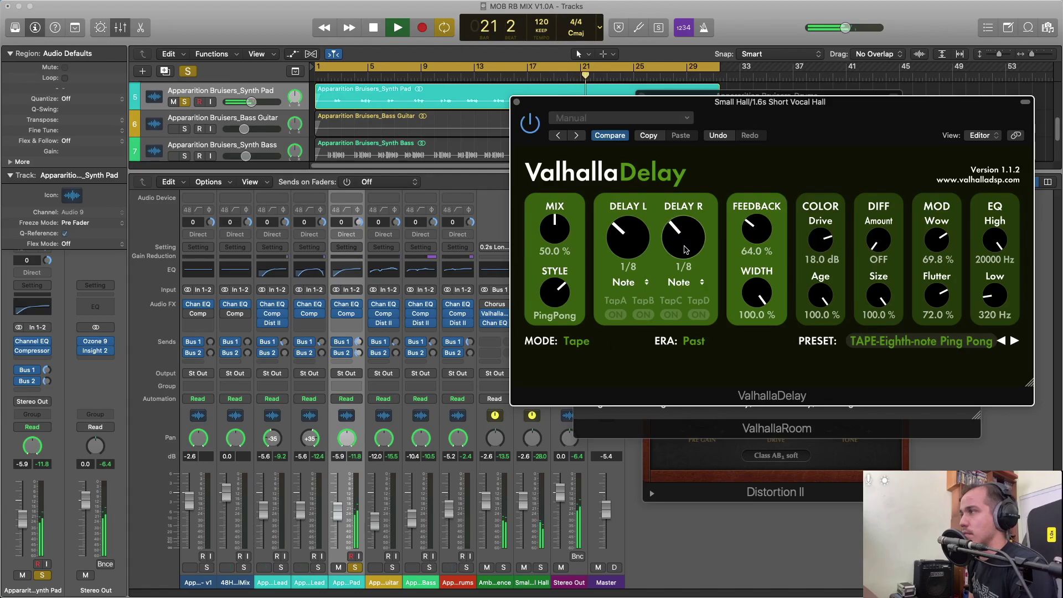
# Set ValhallaDelay's left delay to a dotted 1/8 note and its right delay to a 1/4 note.
pyautogui.click(623, 281)
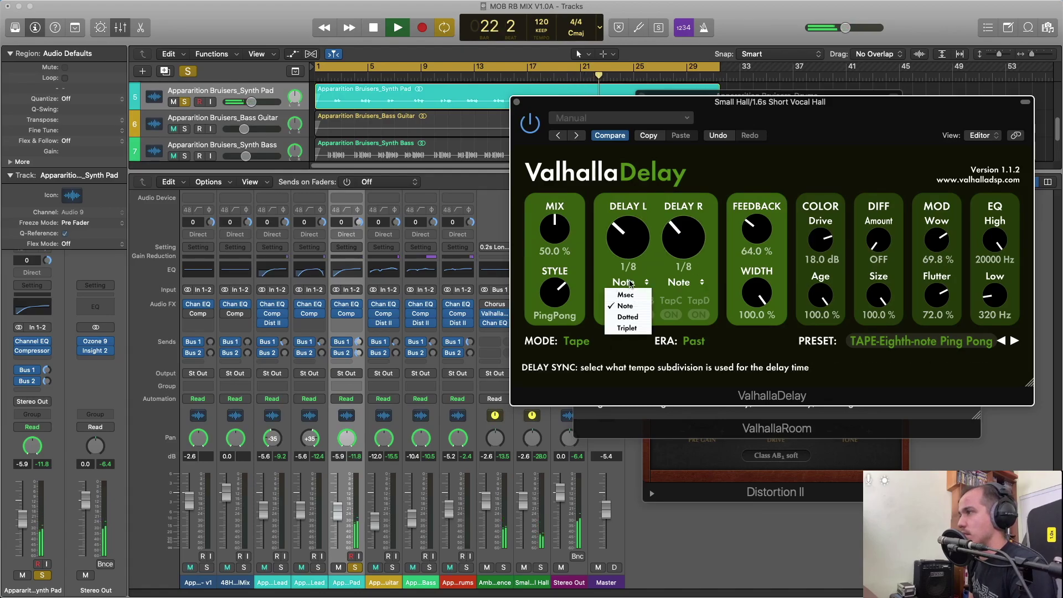
pyautogui.click(625, 320)
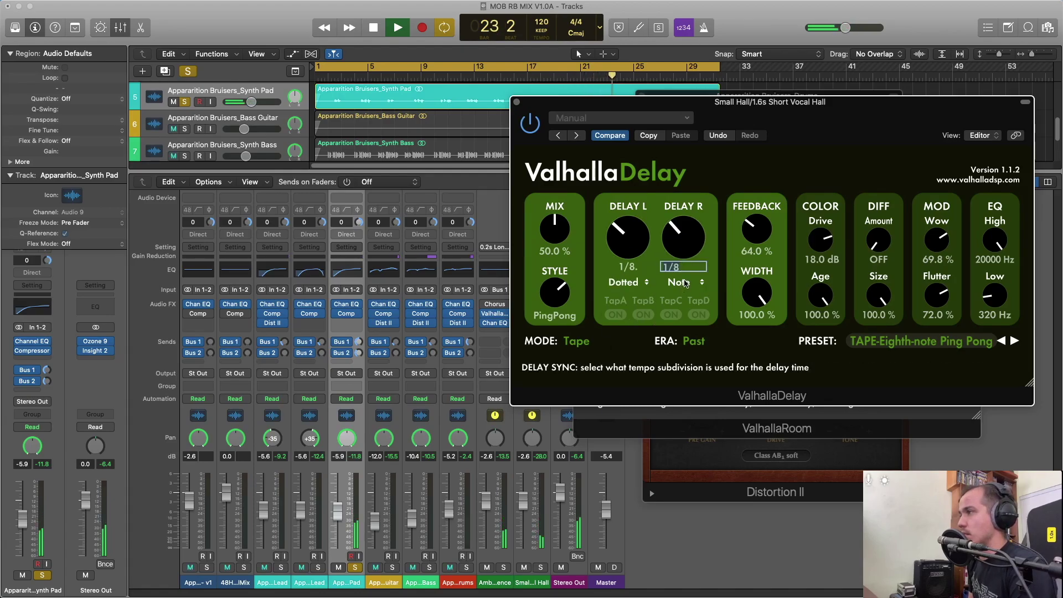
pyautogui.click(683, 272)
pyautogui.click(684, 266)
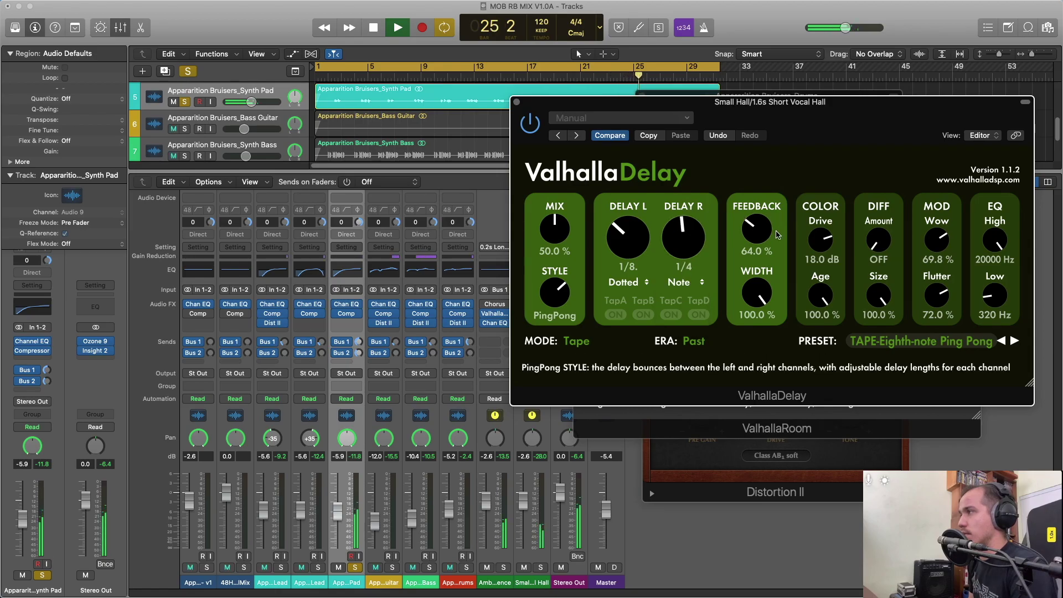
# Set ValhallaDelay's drive to 19.7 dB, mix to 100% and feedback to 50.4%, and end the Synth Pad solo.
pyautogui.moveTo(821, 240)
pyautogui.mouseDown()
pyautogui.moveTo(836, 220)
pyautogui.moveTo(828, 240)
pyautogui.mouseUp()
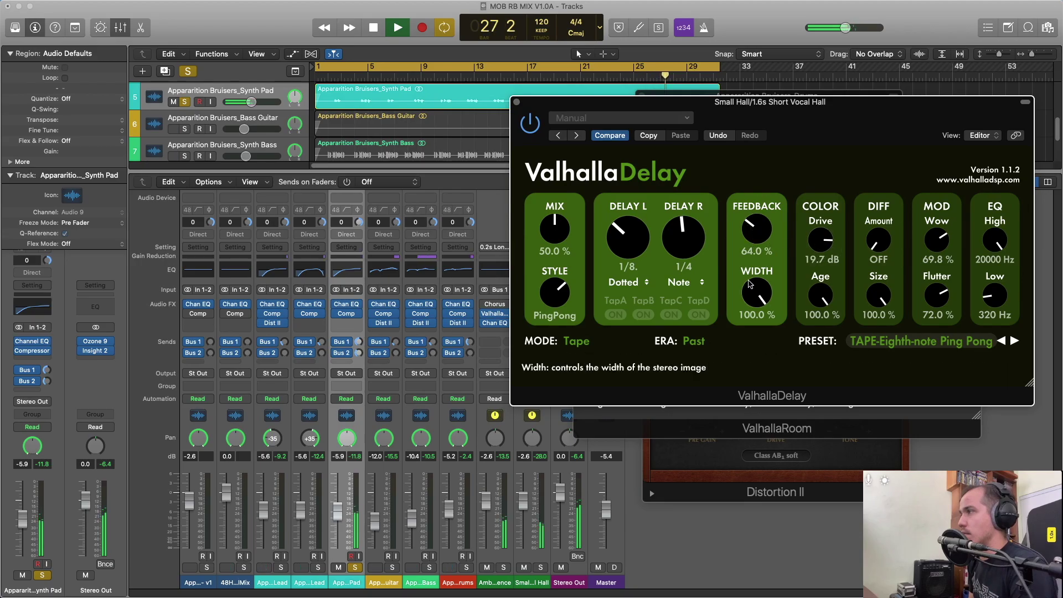
pyautogui.moveTo(554, 229); pyautogui.dragTo(590, 149)
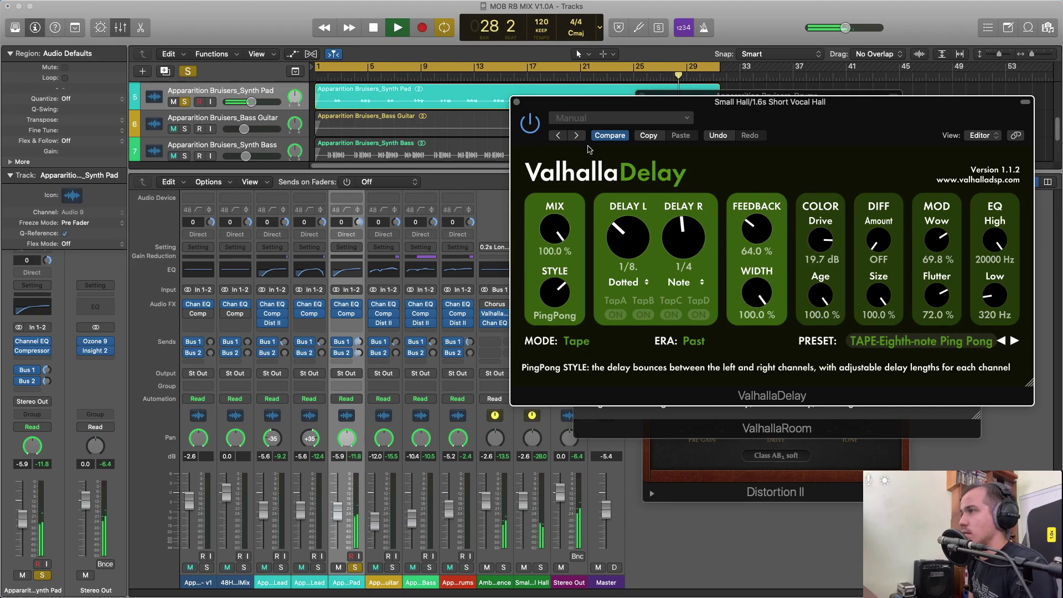
pyautogui.moveTo(756, 229); pyautogui.dragTo(757, 233)
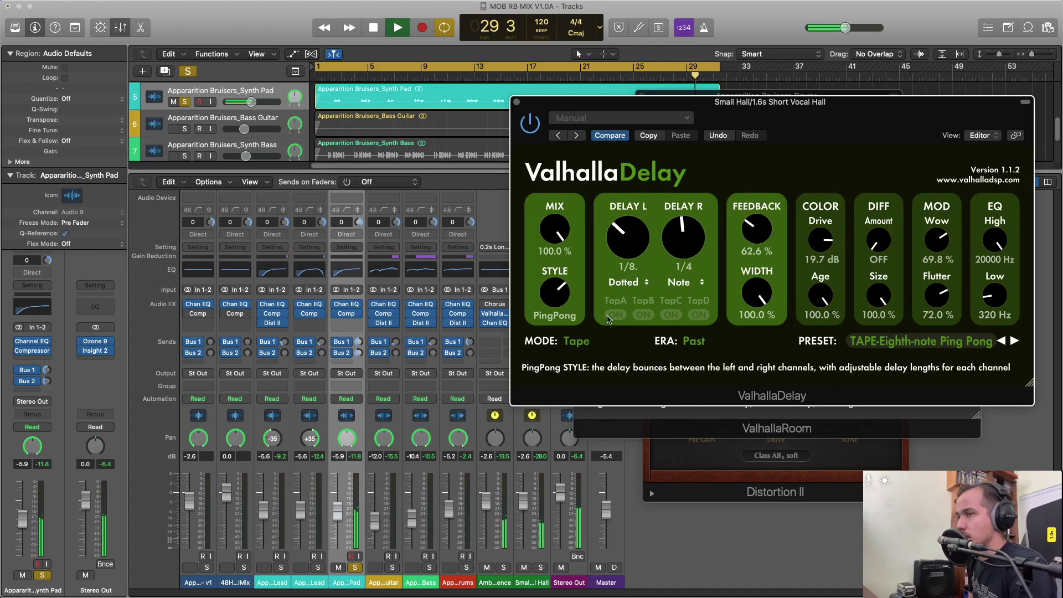
pyautogui.click(357, 568)
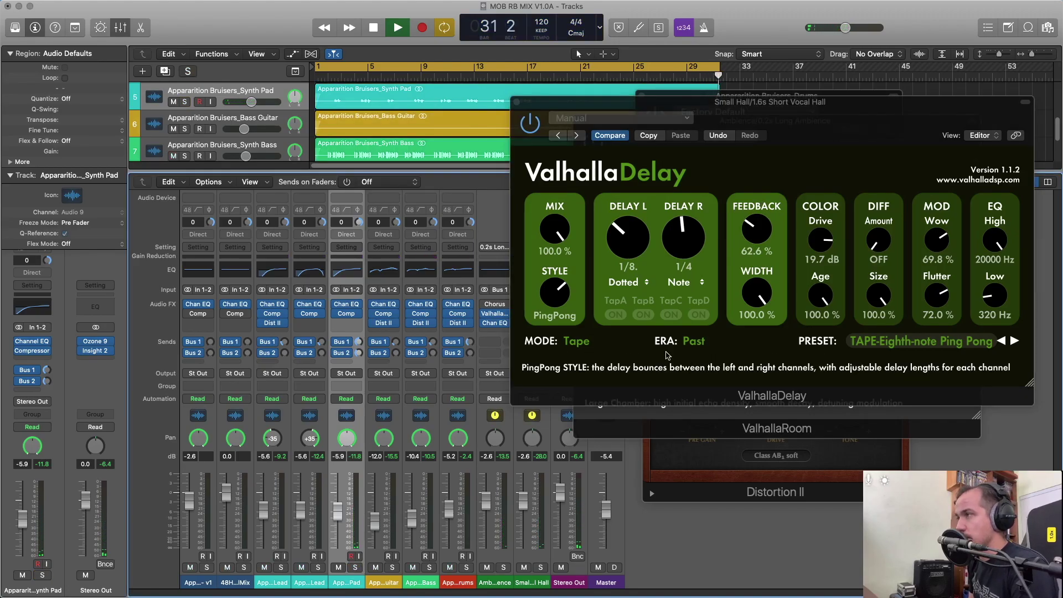
pyautogui.moveTo(754, 234); pyautogui.dragTo(750, 247)
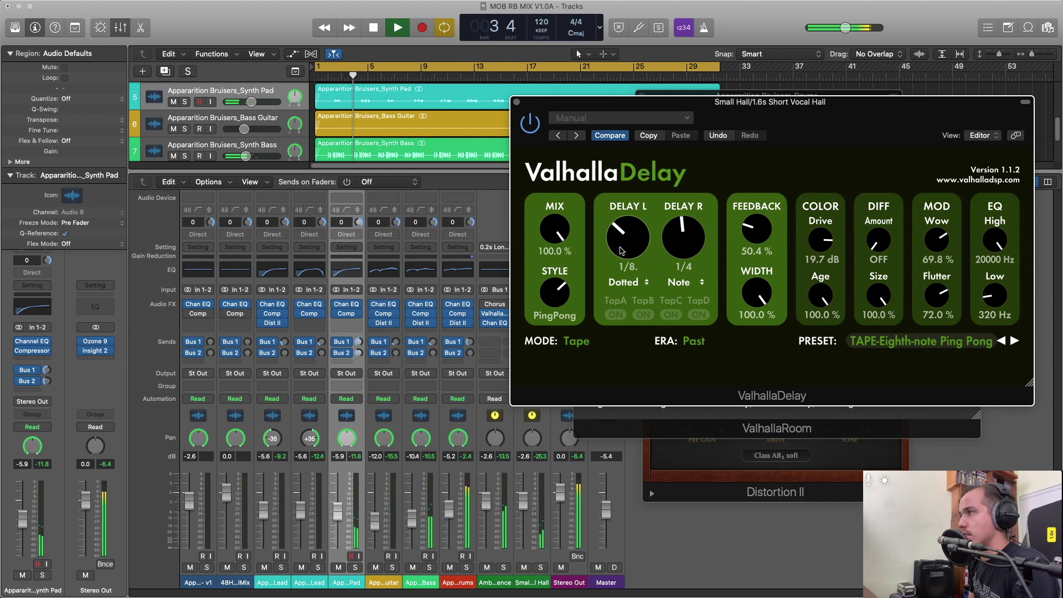
# Set ValhallaDelay's left delay to a plain 1/4 note and its right delay to a 1/2 note.
pyautogui.moveTo(632, 243); pyautogui.dragTo(690, 232)
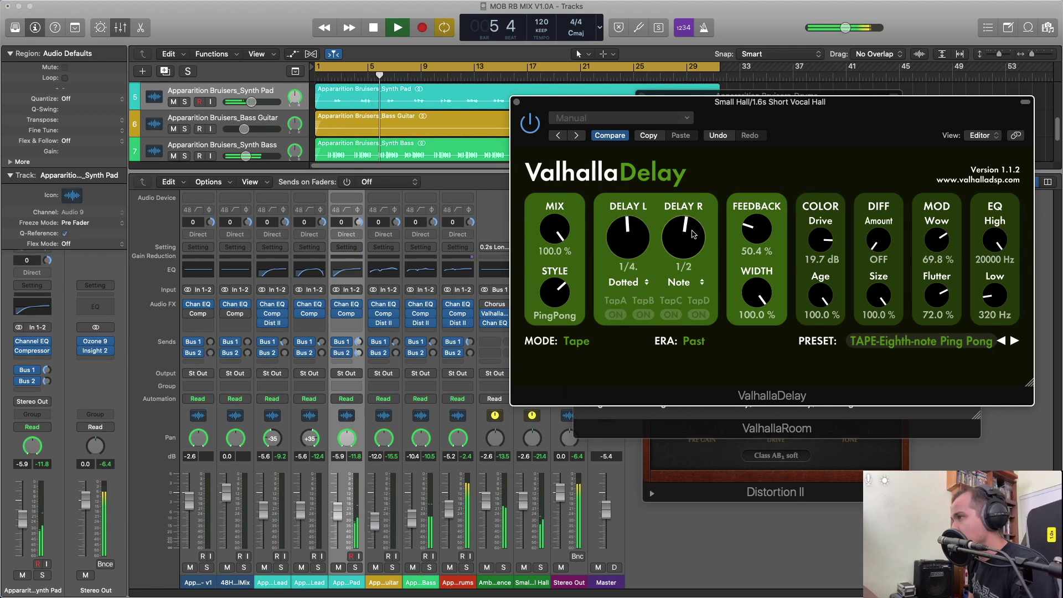
pyautogui.click(624, 283)
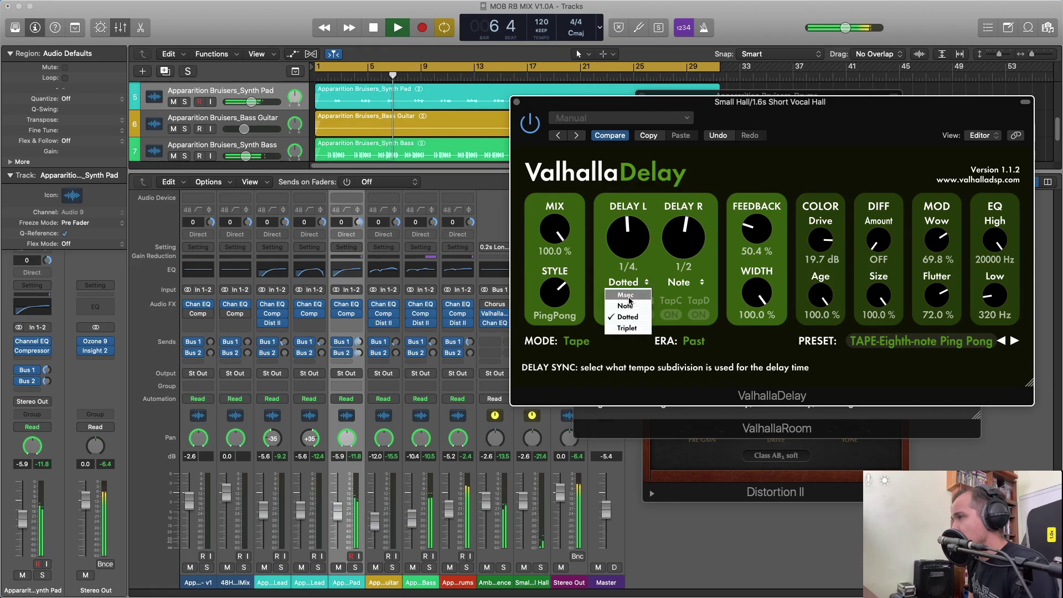
pyautogui.click(630, 299)
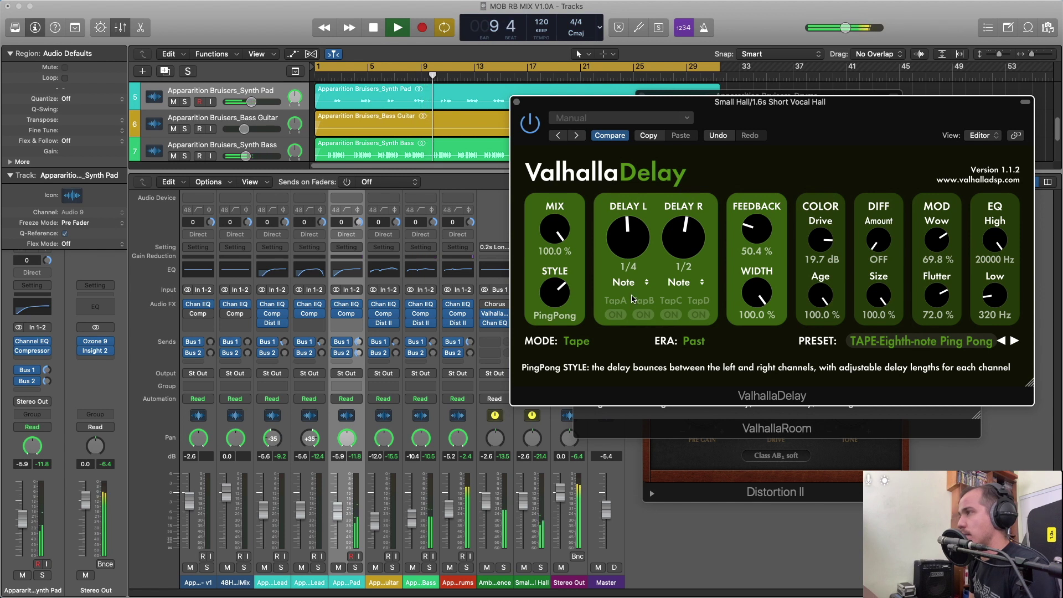
# Load ValhallaDelay's HiFi-Modulated Plate preset from the plate reverb presets.
pyautogui.click(908, 341)
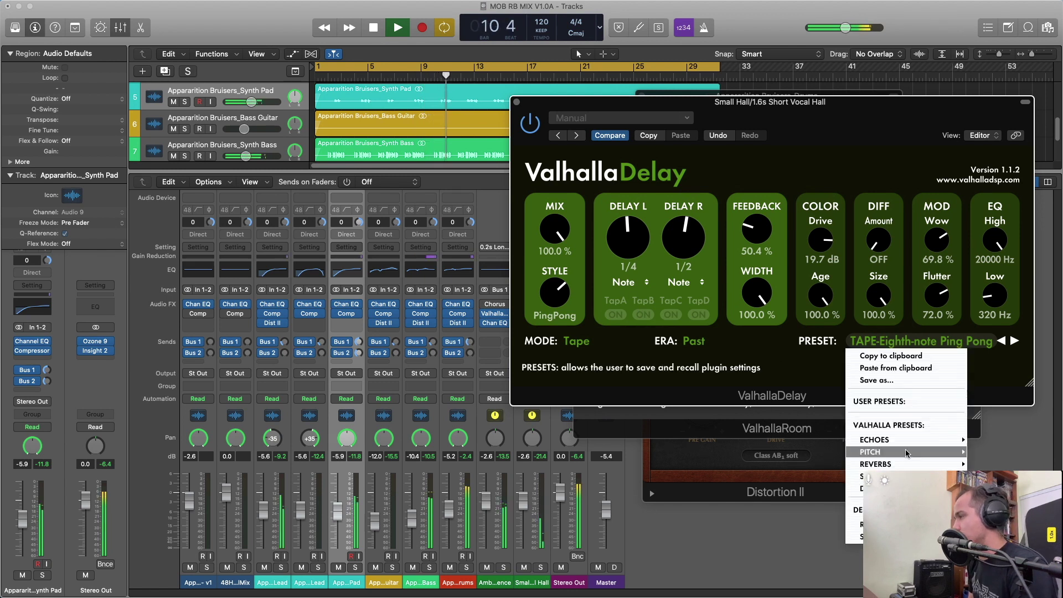
pyautogui.moveTo(908, 440)
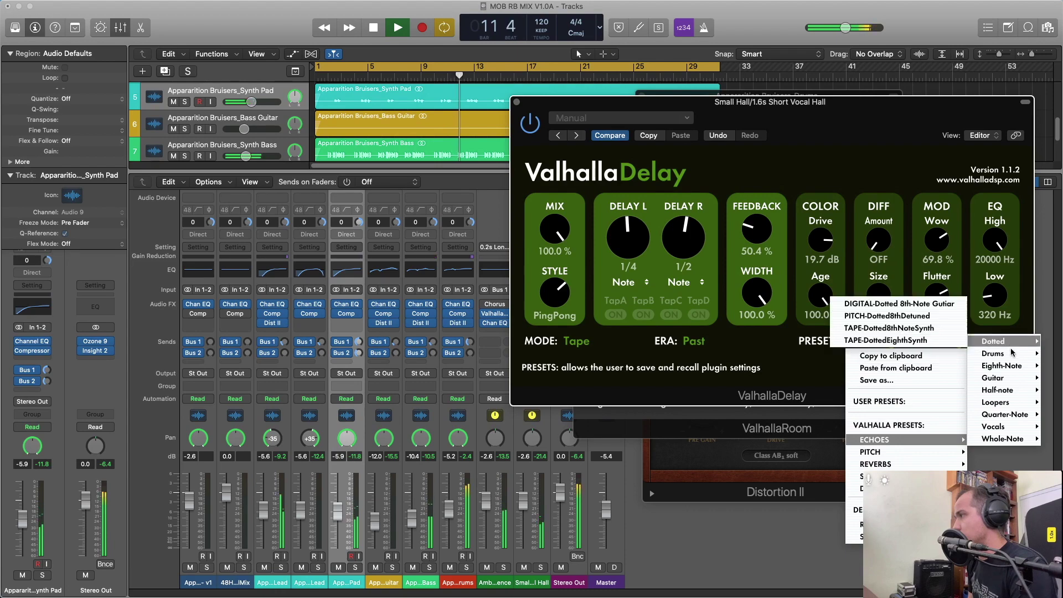
pyautogui.moveTo(954, 466)
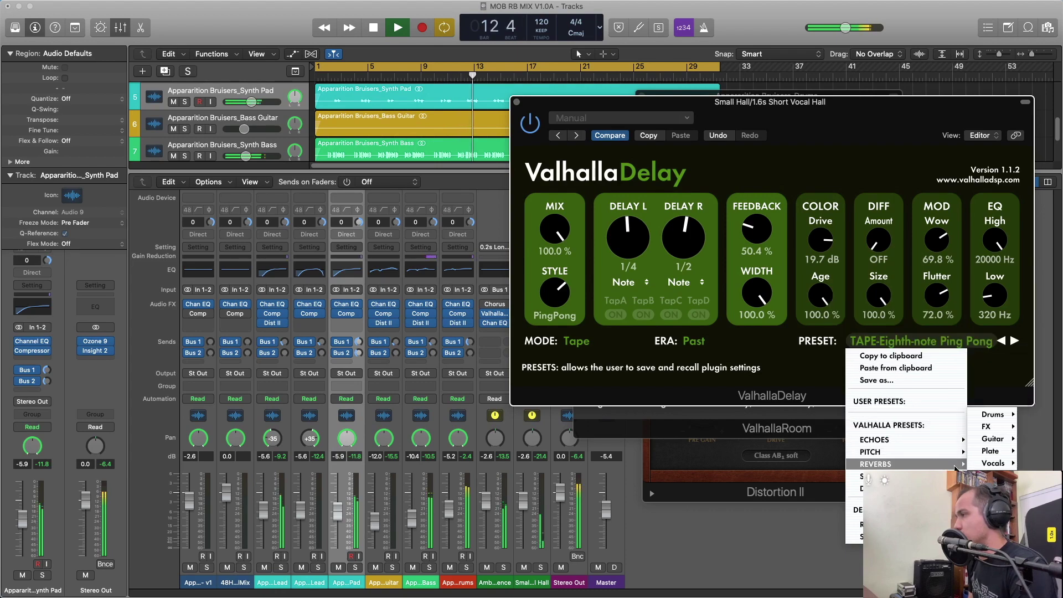
pyautogui.moveTo(990, 450)
pyautogui.click(938, 452)
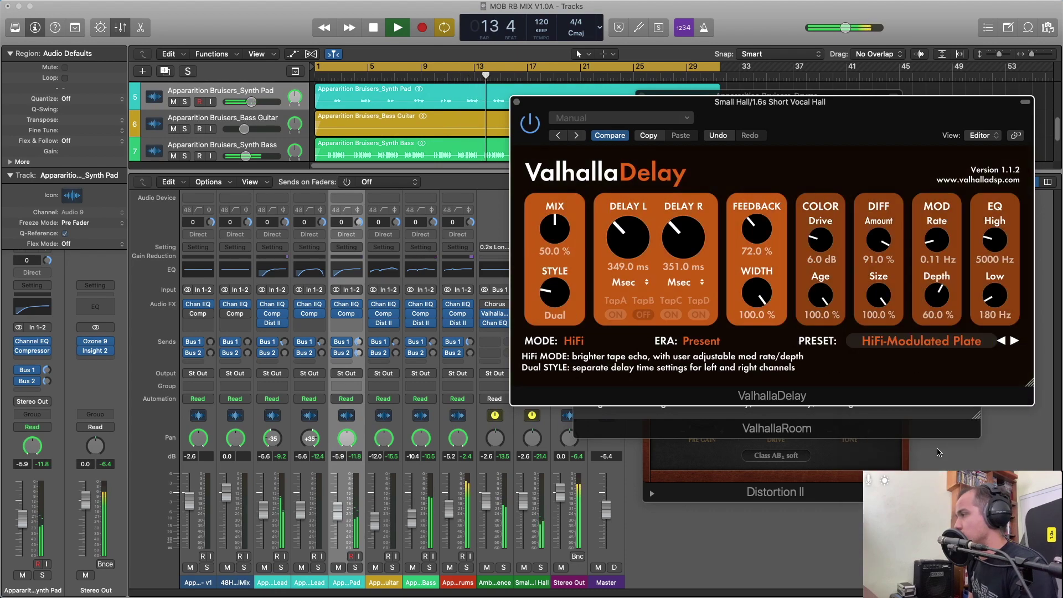
# Set ValhallaDelay's mix to 100% and its feedback to 37.2%, and close the plug-in.
pyautogui.moveTo(554, 230); pyautogui.dragTo(559, 189)
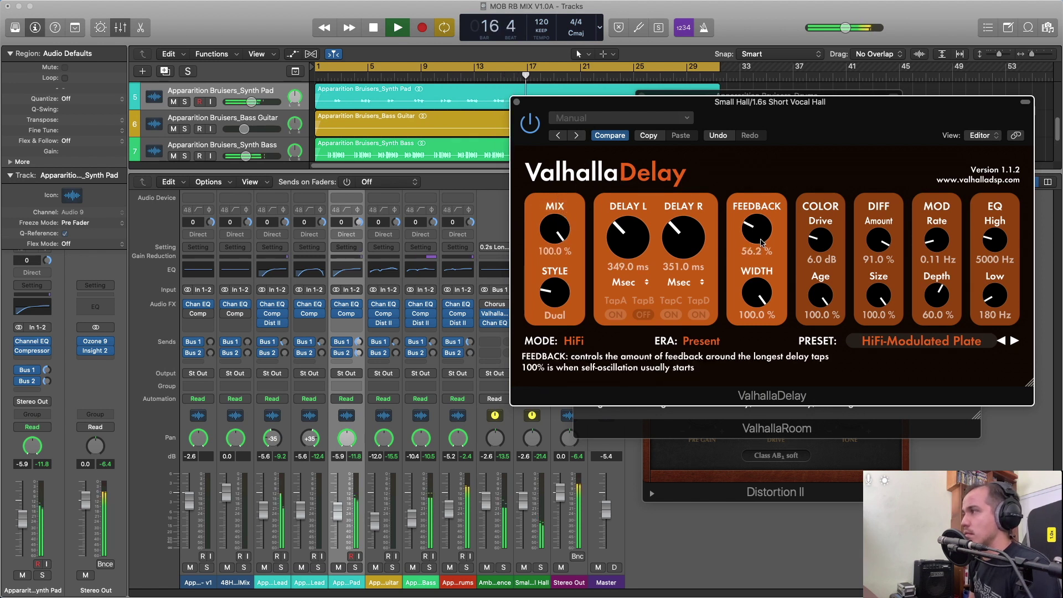
pyautogui.moveTo(761, 247); pyautogui.dragTo(759, 253)
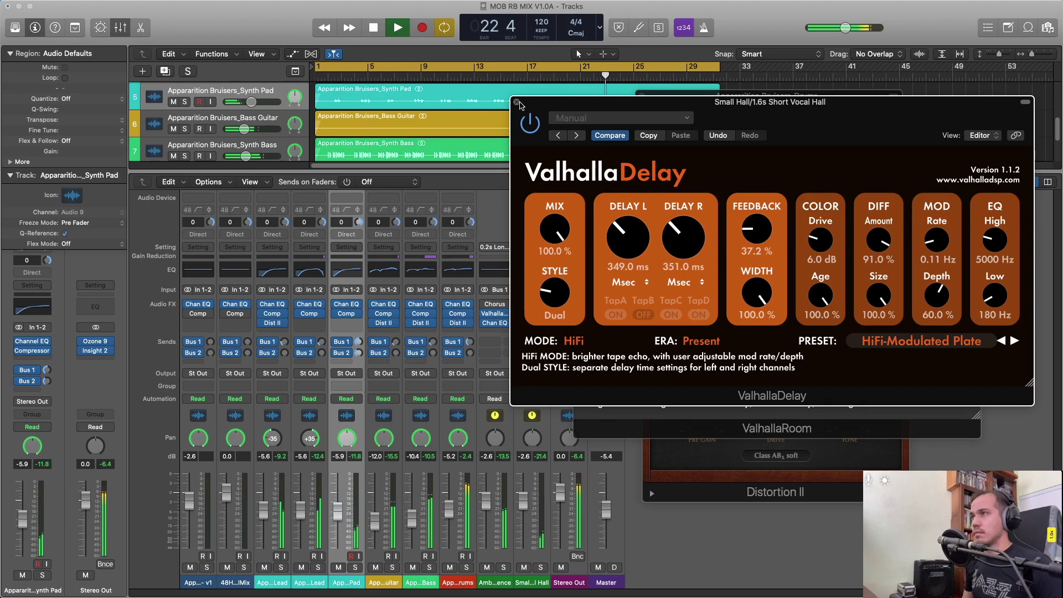
pyautogui.click(515, 102)
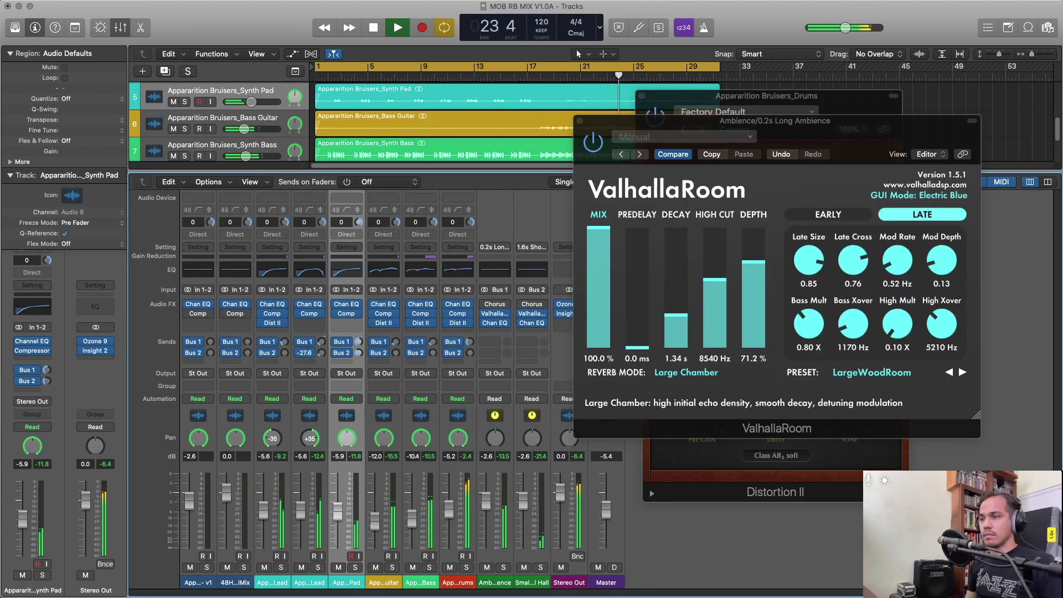
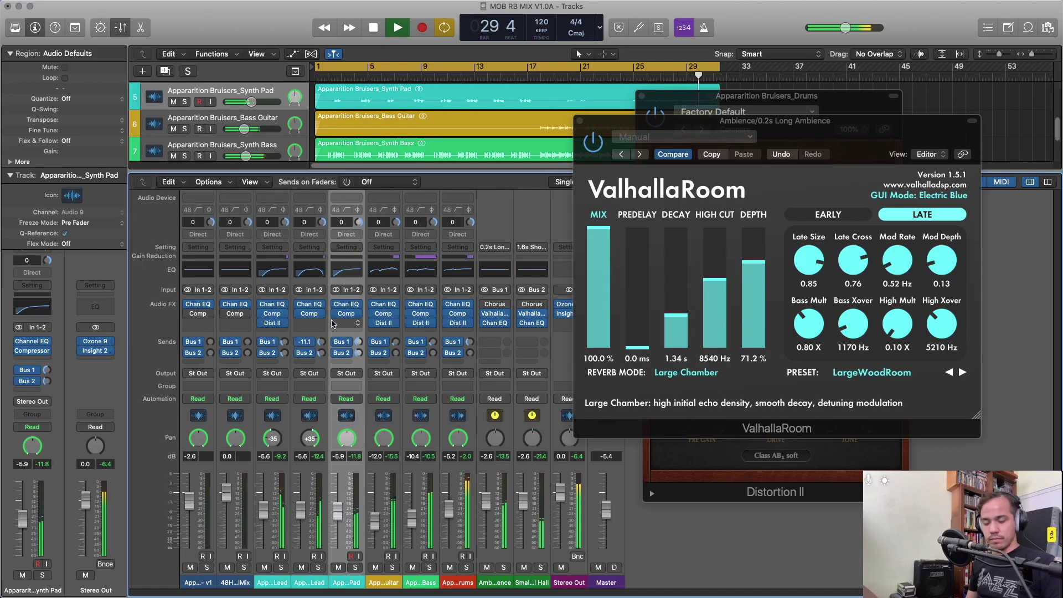
# Set the Master fader to -3.4 dB, and adjust the Bass Guitar's Bus 2 send while playing from the start of the song.
pyautogui.keyDown('alt'); pyautogui.click(609, 504); pyautogui.keyUp('alt')
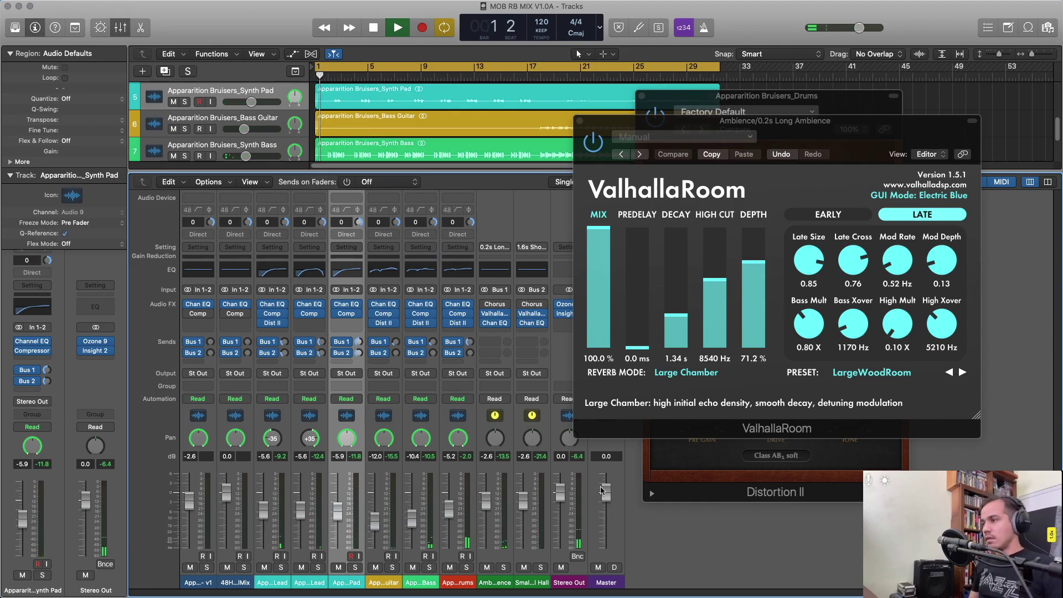
pyautogui.press('space')
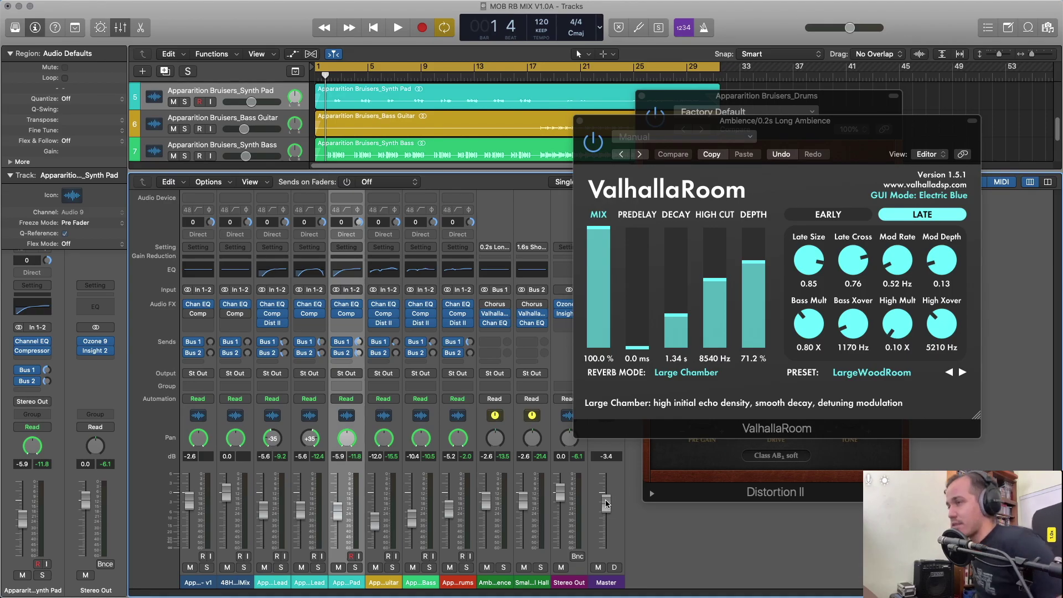
pyautogui.press('Return')
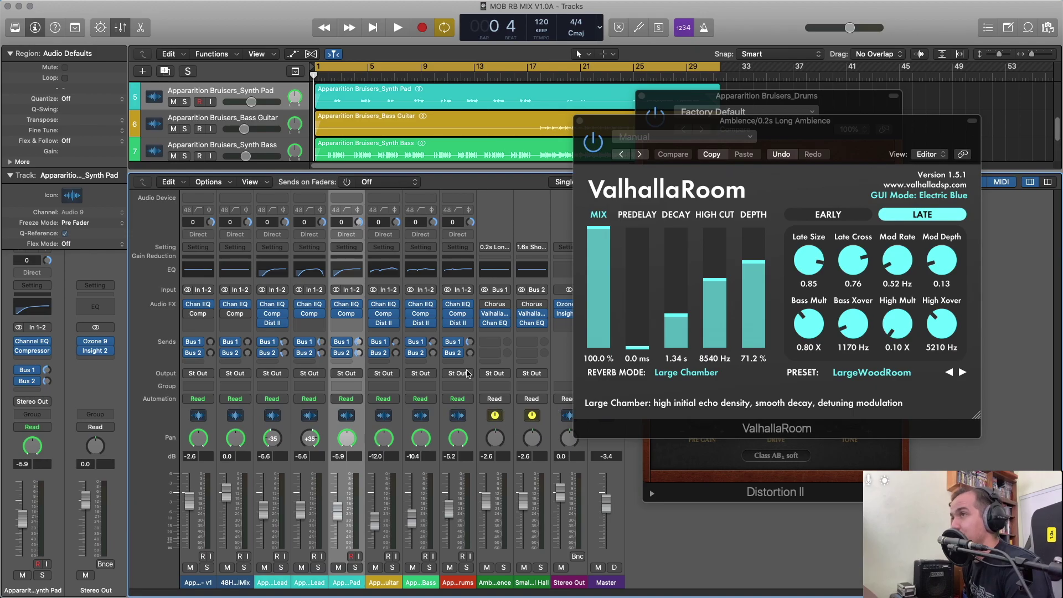
pyautogui.press('space')
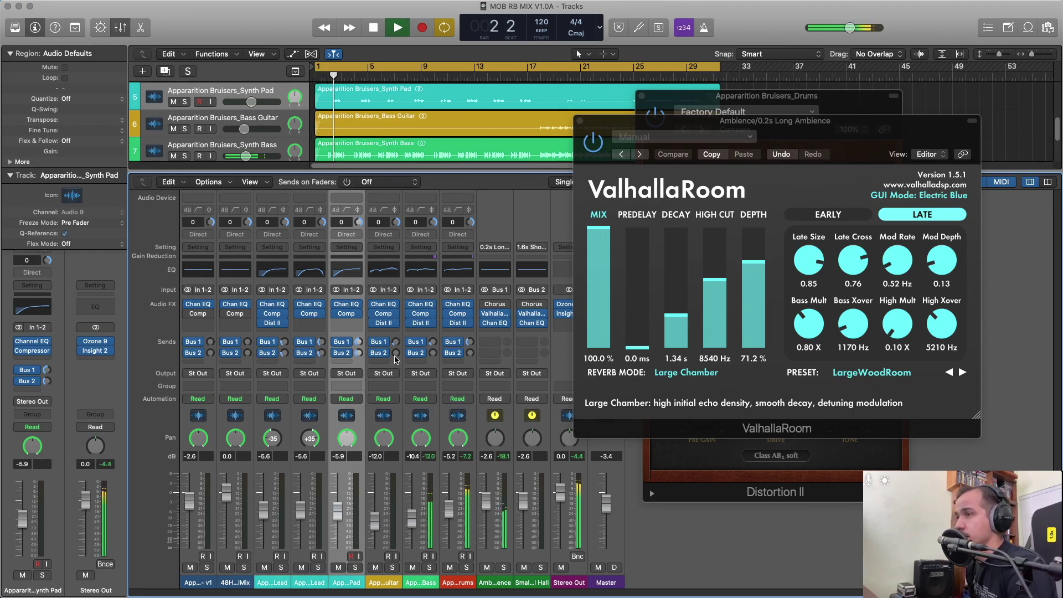
pyautogui.moveTo(396, 353); pyautogui.dragTo(395, 350)
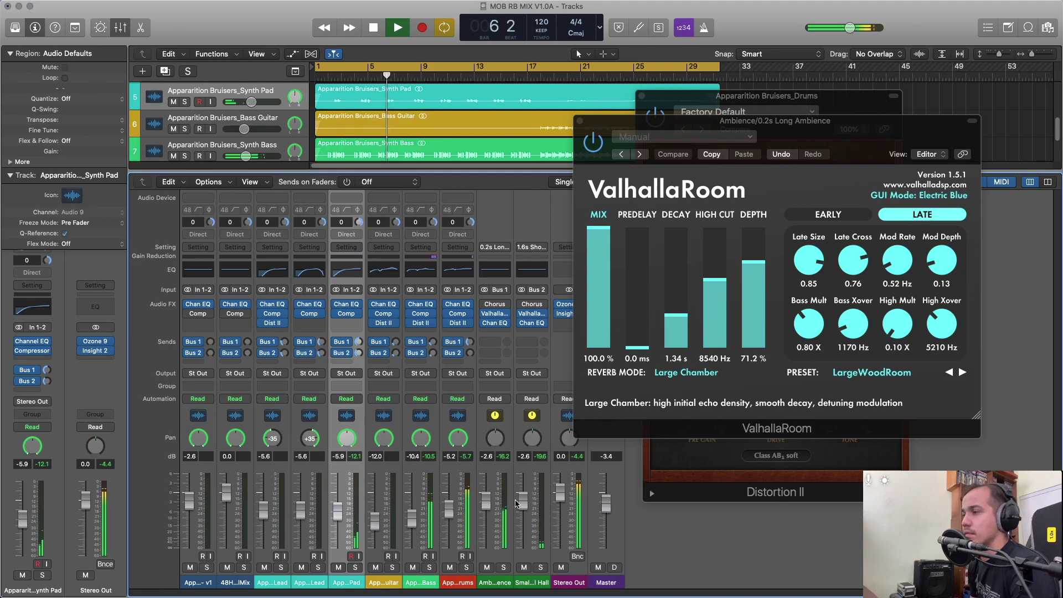
# Rename the Small Hall aux channel as DLY and the Ambience aux channel as VERB.
pyautogui.click(528, 589)
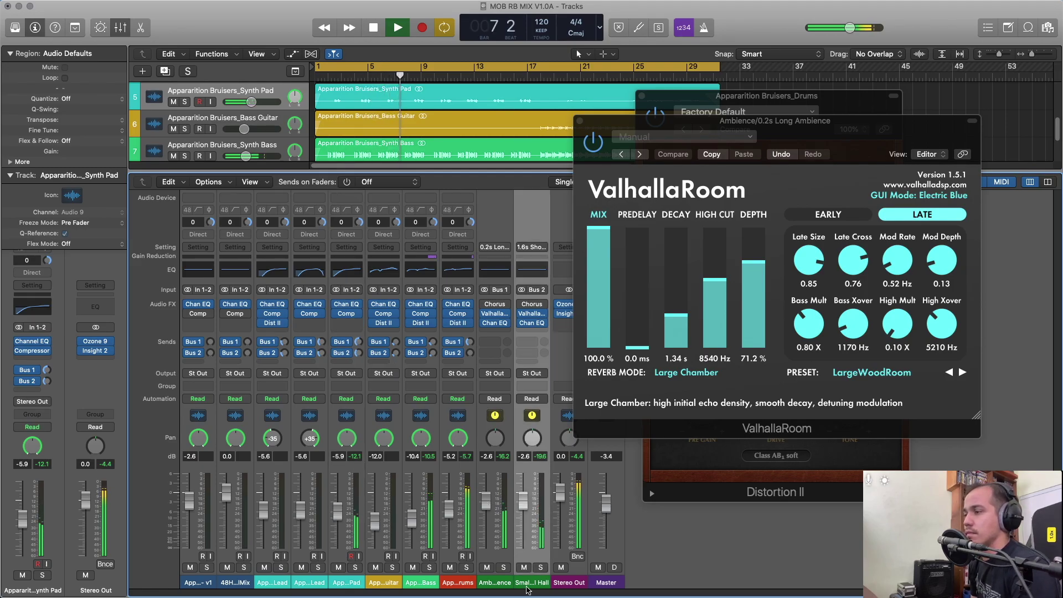
pyautogui.doubleClick(527, 581)
pyautogui.write('DLY')
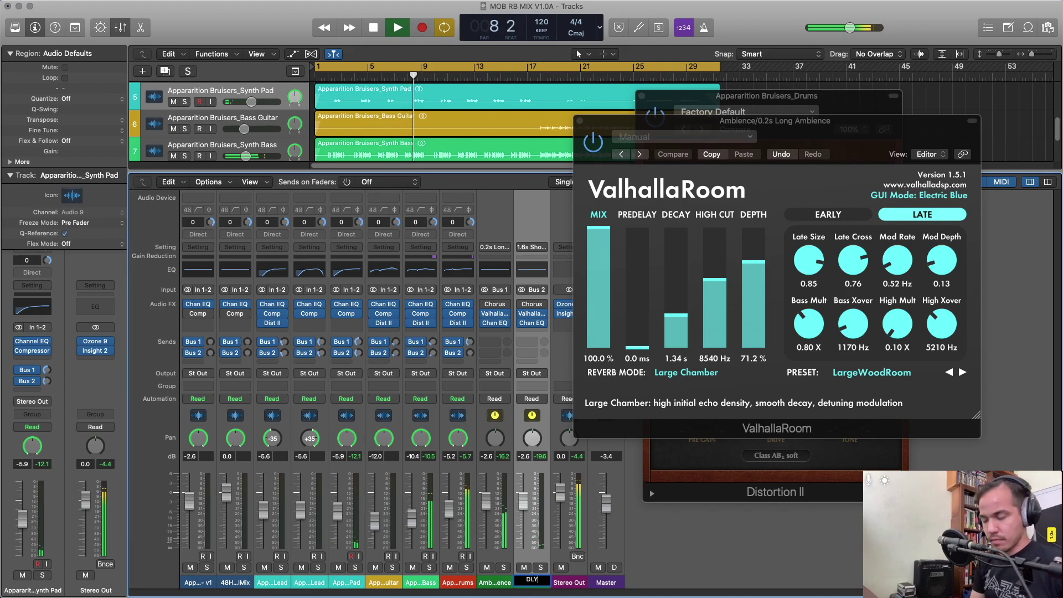
pyautogui.press('Return')
pyautogui.doubleClick(496, 582)
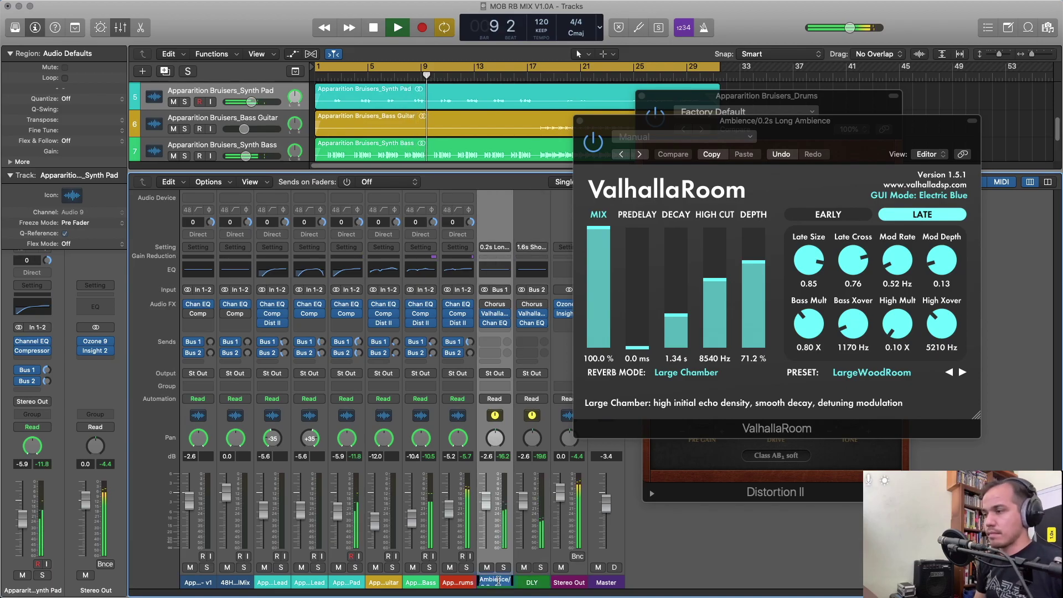
pyautogui.press('Return')
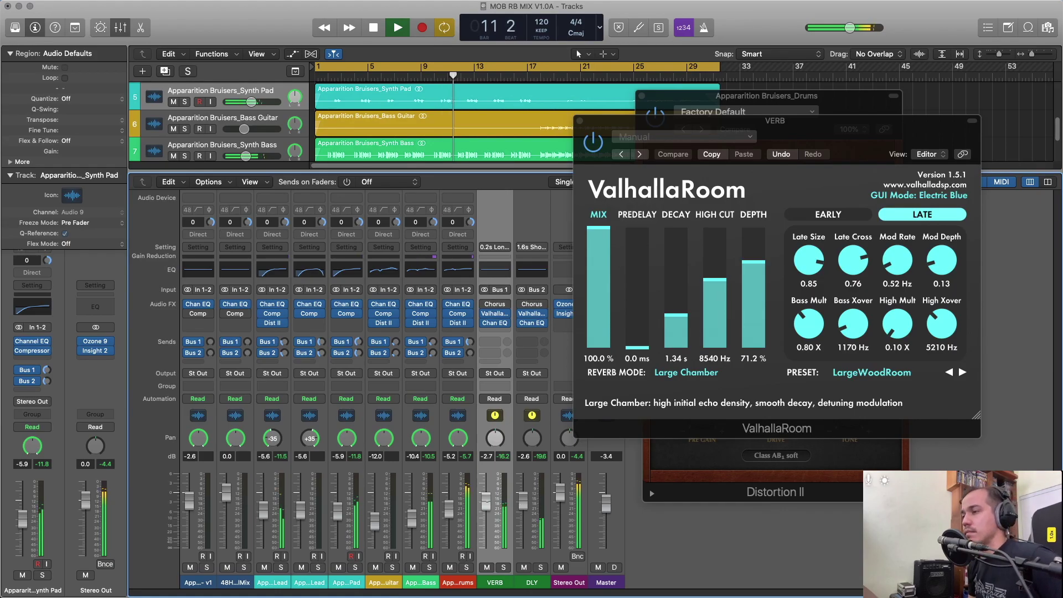
# Rebalance the aux returns by setting the VERB fader to -9.0 dB and the DLY fader to -11.0 dB.
pyautogui.moveTo(485, 500); pyautogui.dragTo(487, 592)
pyautogui.moveTo(522, 498); pyautogui.dragTo(488, 491)
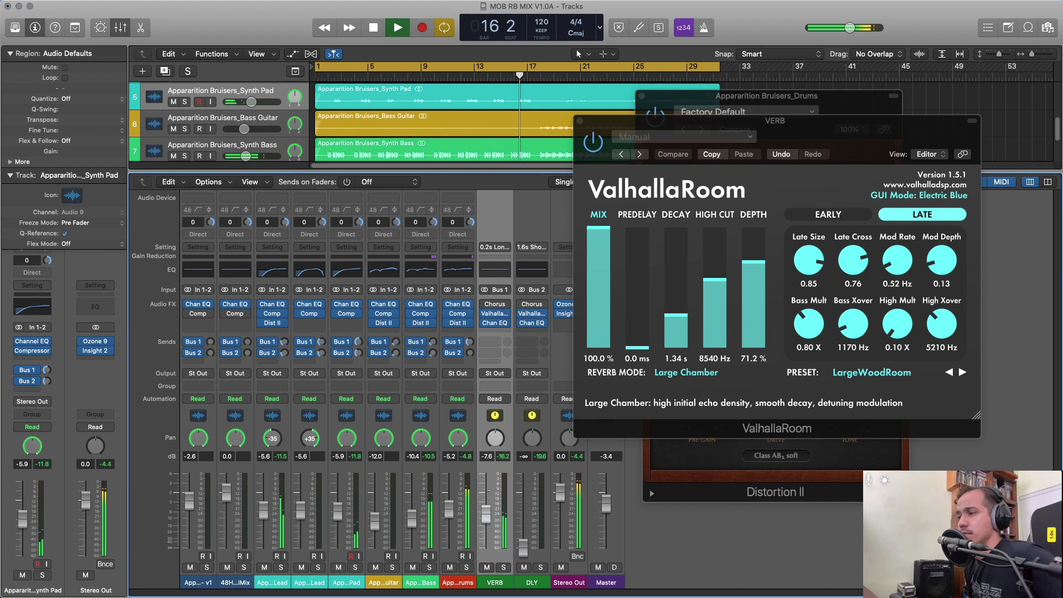
pyautogui.moveTo(519, 556); pyautogui.dragTo(522, 520)
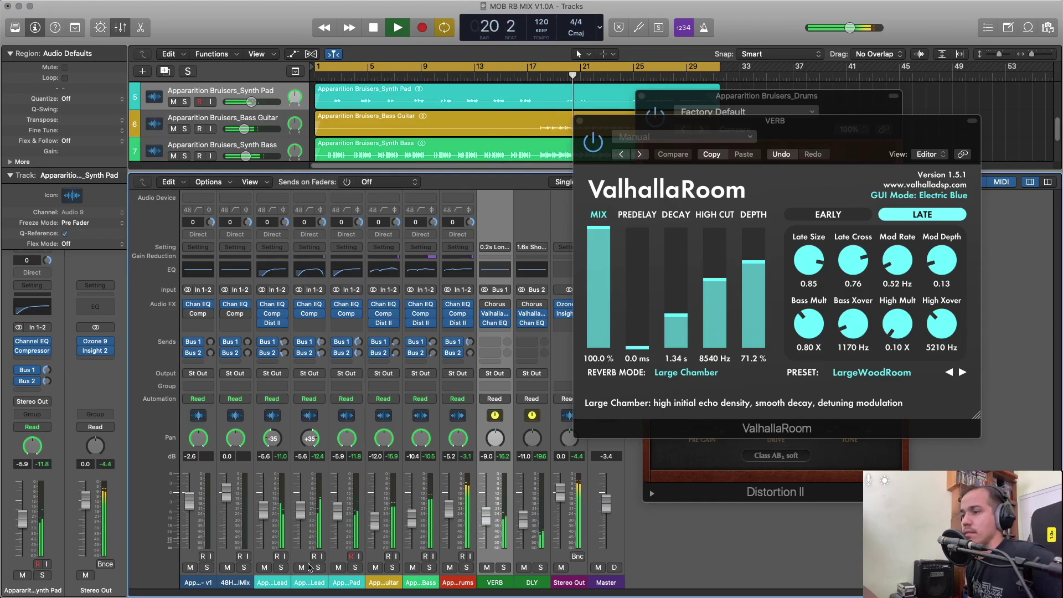
# Cut the Synth Pad Lead's 1200 Hz Channel EQ band to -6.0 dB, compare it with the EQ bypassed, and close the EQ.
pyautogui.click(309, 306)
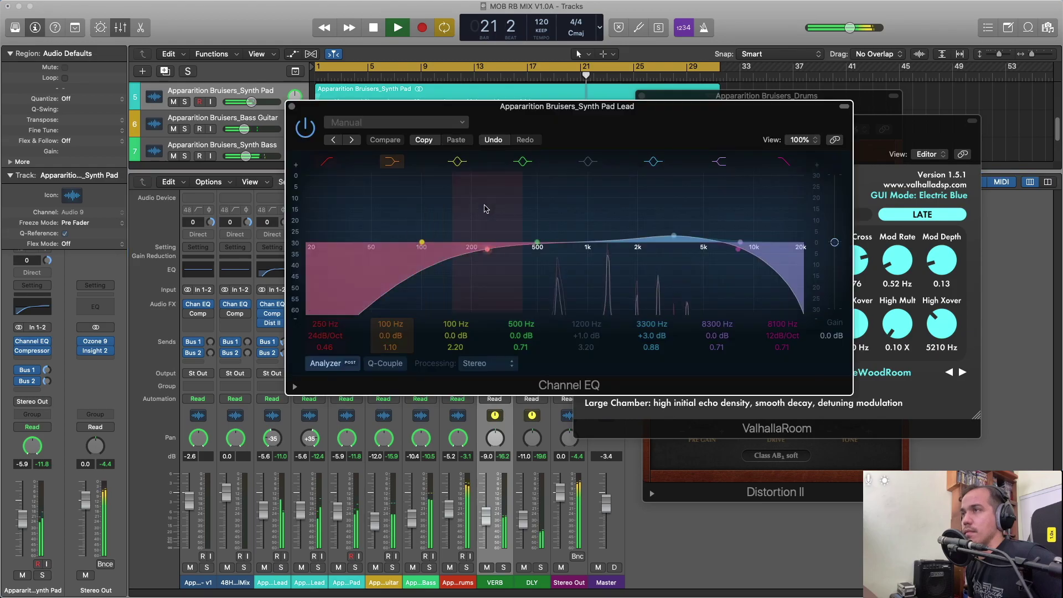
pyautogui.click(602, 163)
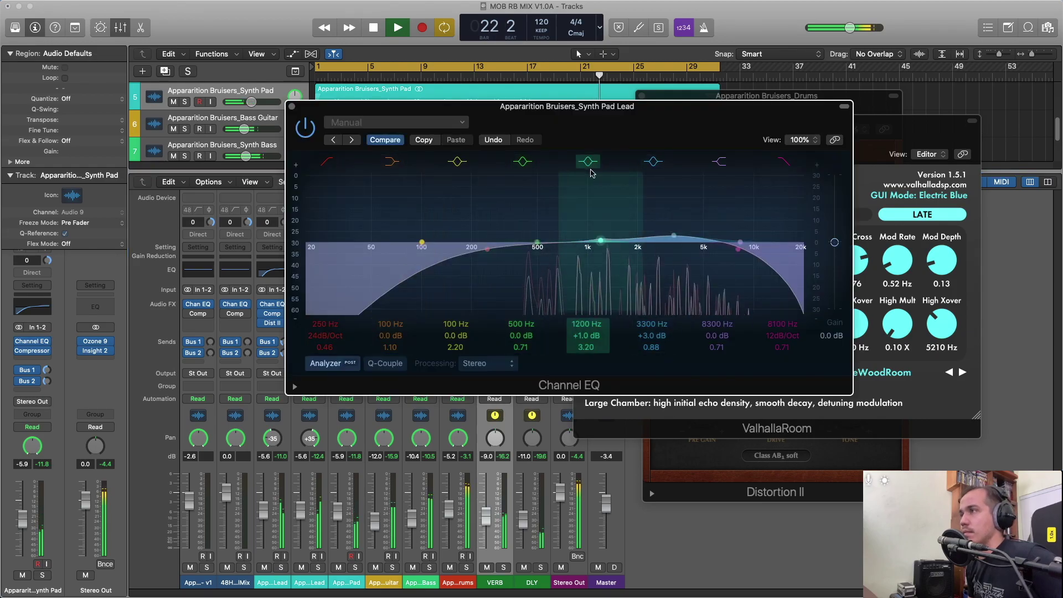
pyautogui.scroll(10, 605, 160)
pyautogui.moveTo(603, 189); pyautogui.dragTo(603, 261)
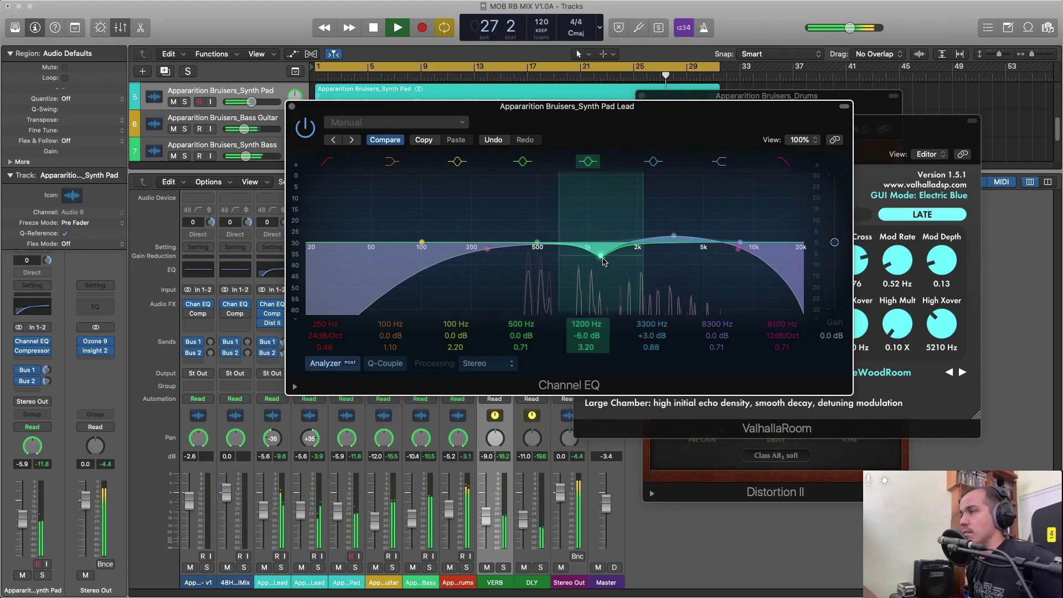
pyautogui.click(310, 126)
pyautogui.click(305, 126)
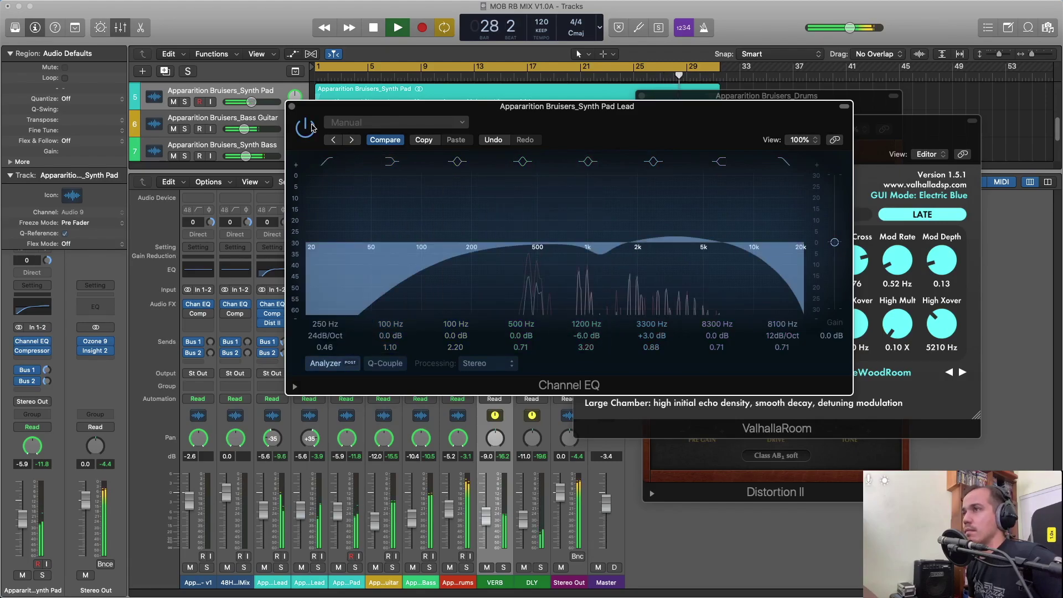
pyautogui.click(292, 106)
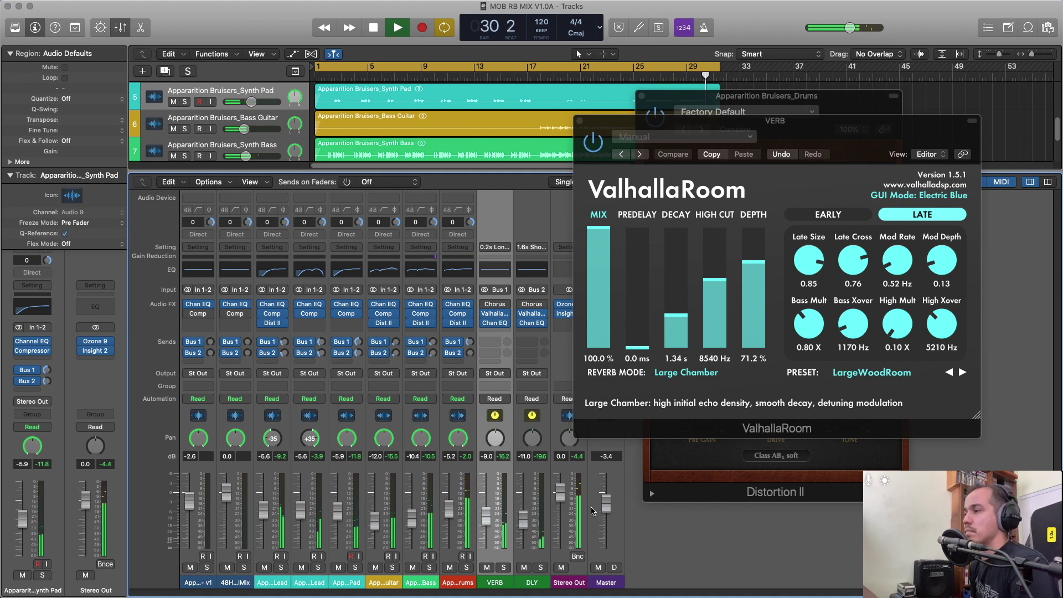
# Stop playback, hide the mixer, and close the open ValhallaRoom and Distortion II plug-in windows.
pyautogui.press('space')
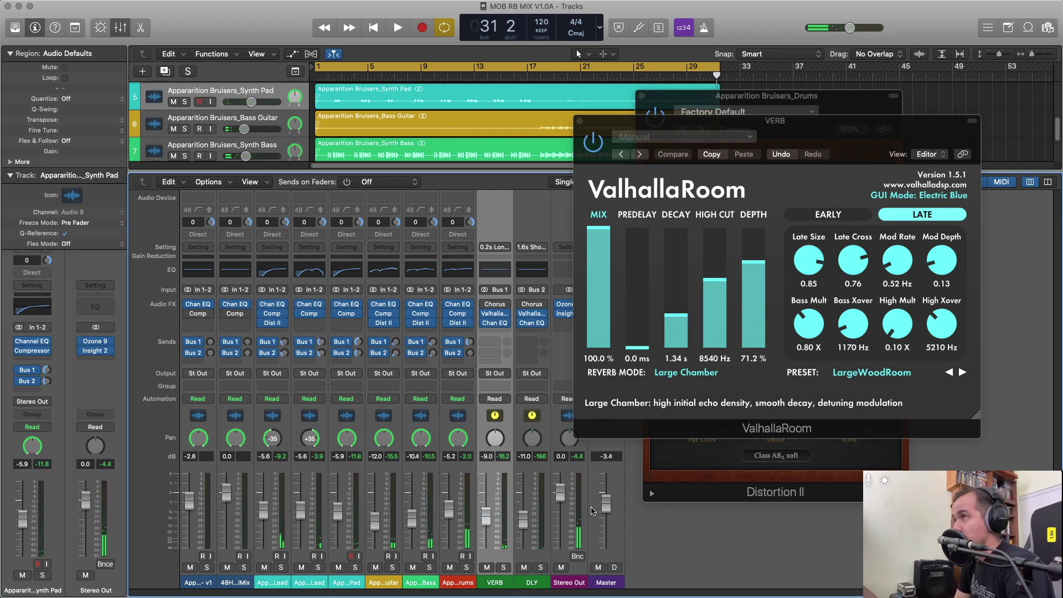
pyautogui.press('x')
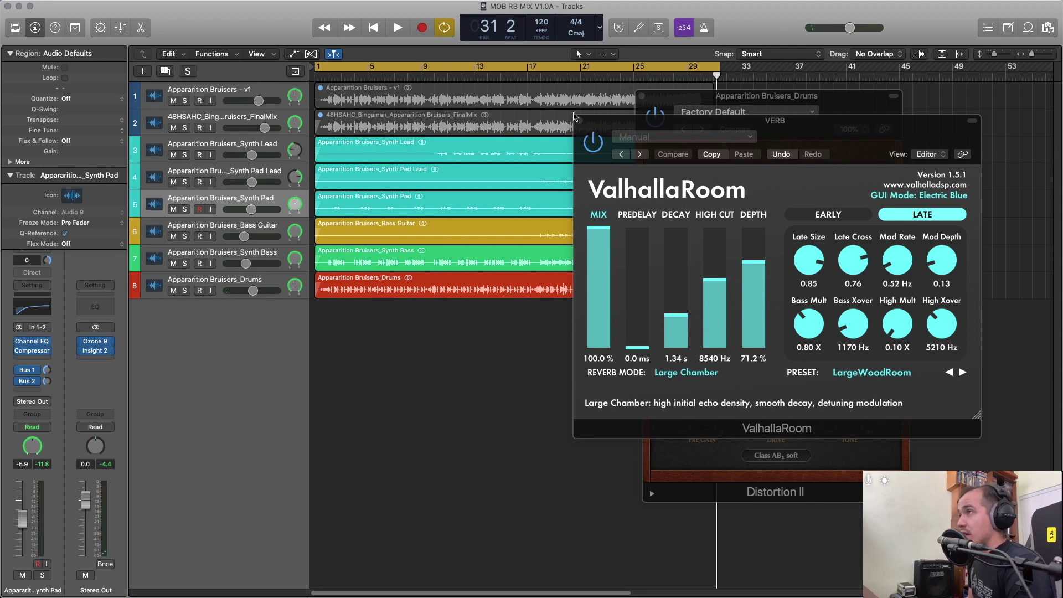
pyautogui.click(578, 120)
pyautogui.click(640, 97)
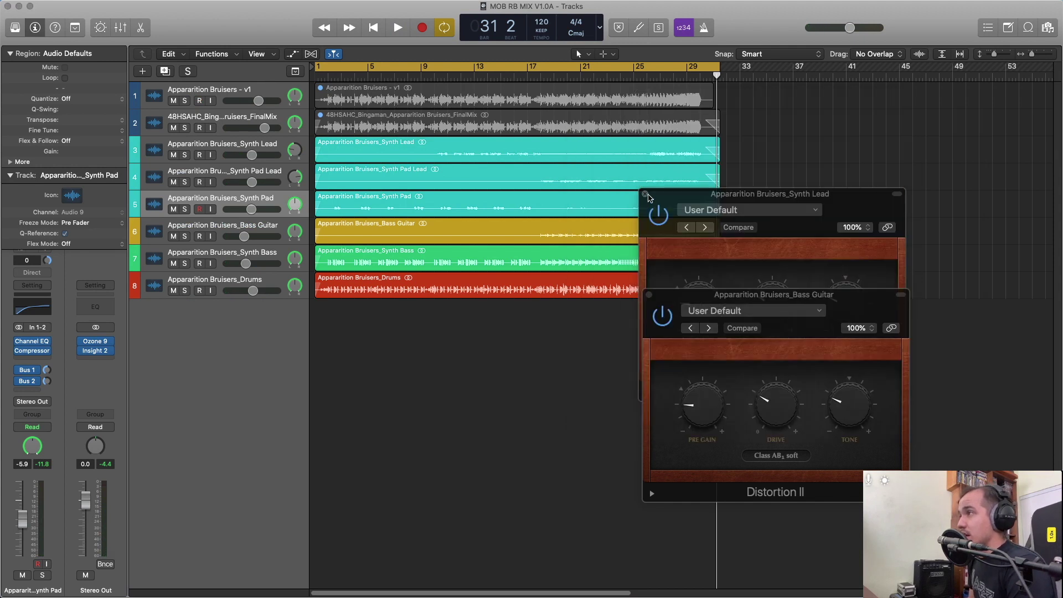
pyautogui.click(645, 195)
pyautogui.click(649, 295)
# Solo the FinalMix reference region on track 2, listen to its opening, and return the playhead to the song start.
pyautogui.click(647, 117)
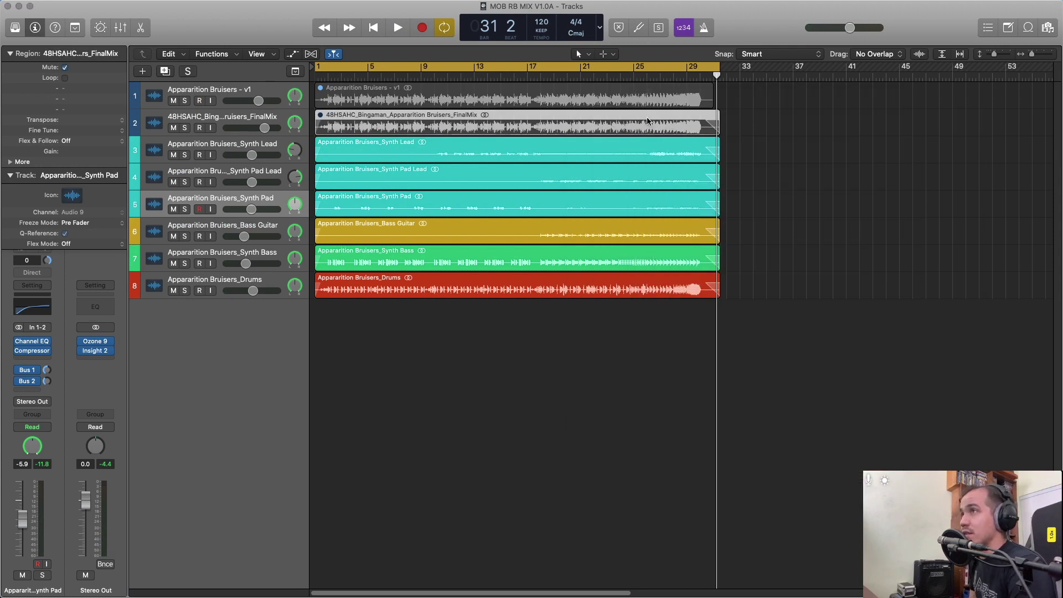
pyautogui.hotkey('ctrl', 's')
pyautogui.press('space')
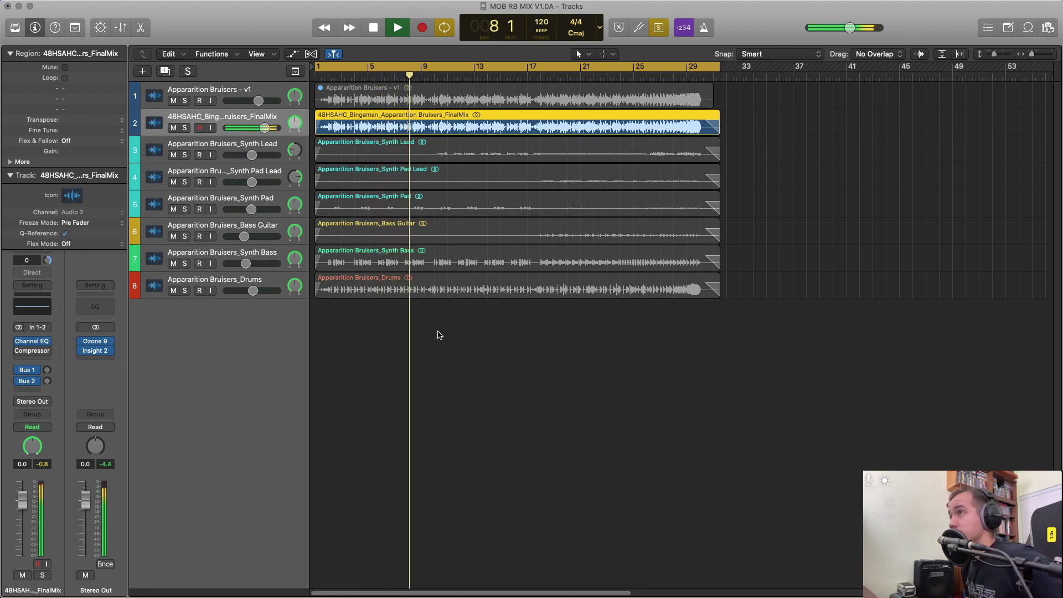
pyautogui.press('space')
pyautogui.press('Return')
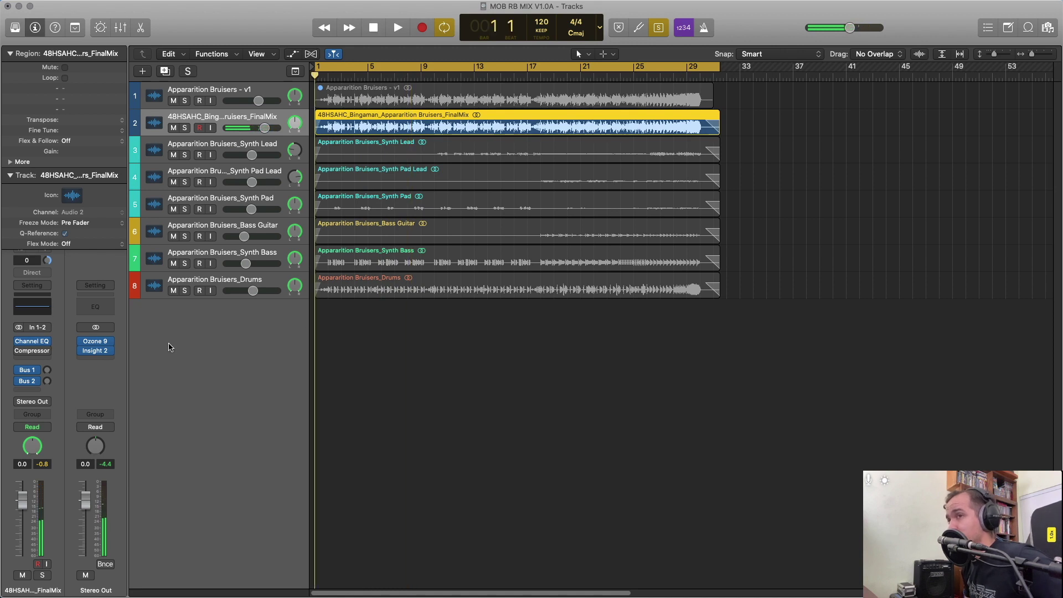
# Turn off the region solo, mute the FinalMix reference region again, and play the new mix from the start.
pyautogui.press('super+a')
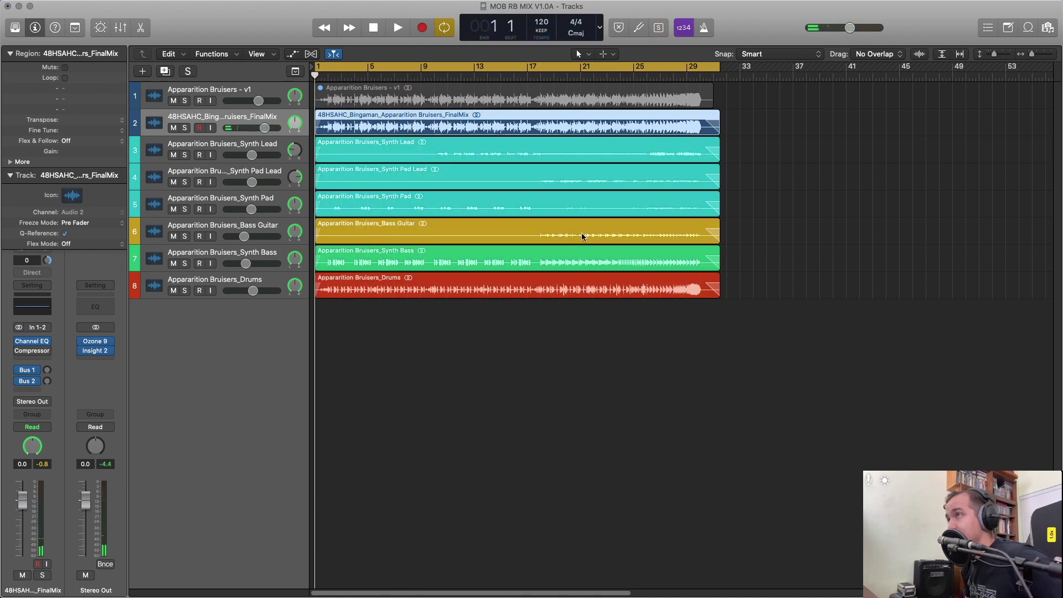
pyautogui.hotkey('ctrl', 'm')
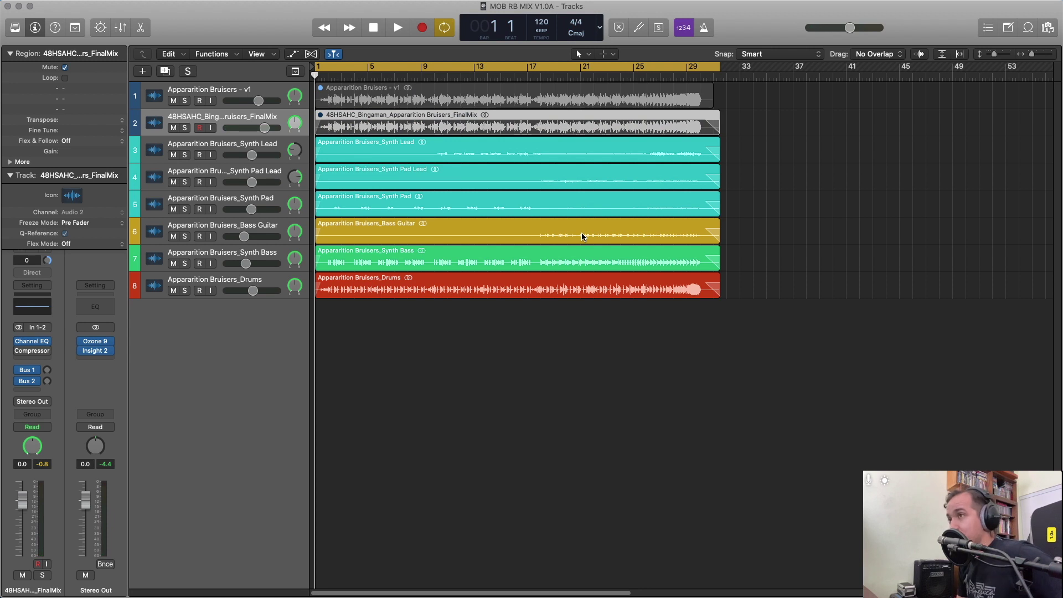
pyautogui.press('space')
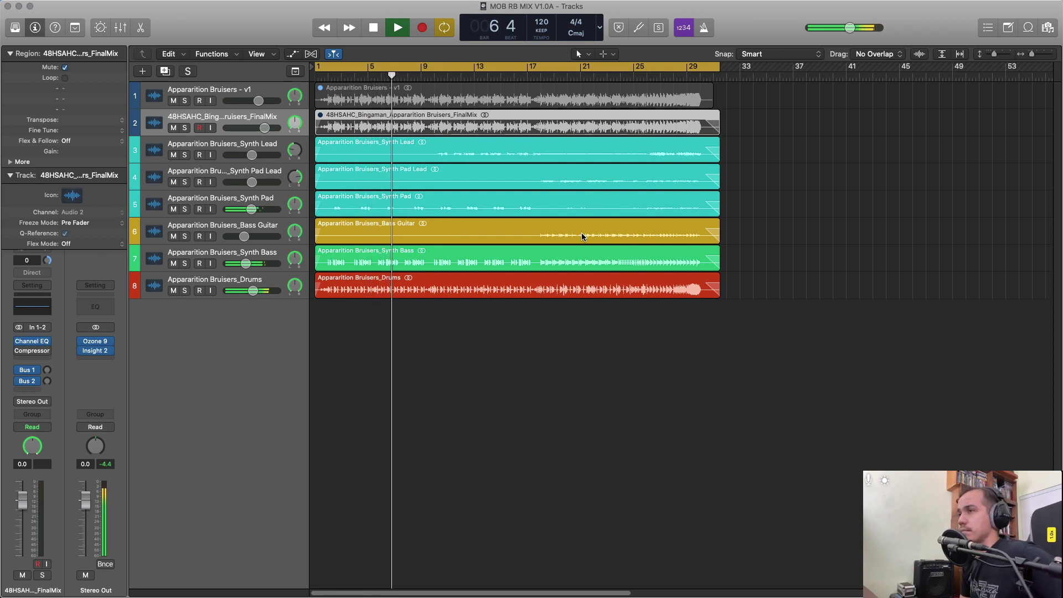
# Set the Synth Pad fader to -4.6 dB and the Synth Pad Lead fader to -5.5 dB during playback, briefly soloing the Synth Pad.
pyautogui.press('x')
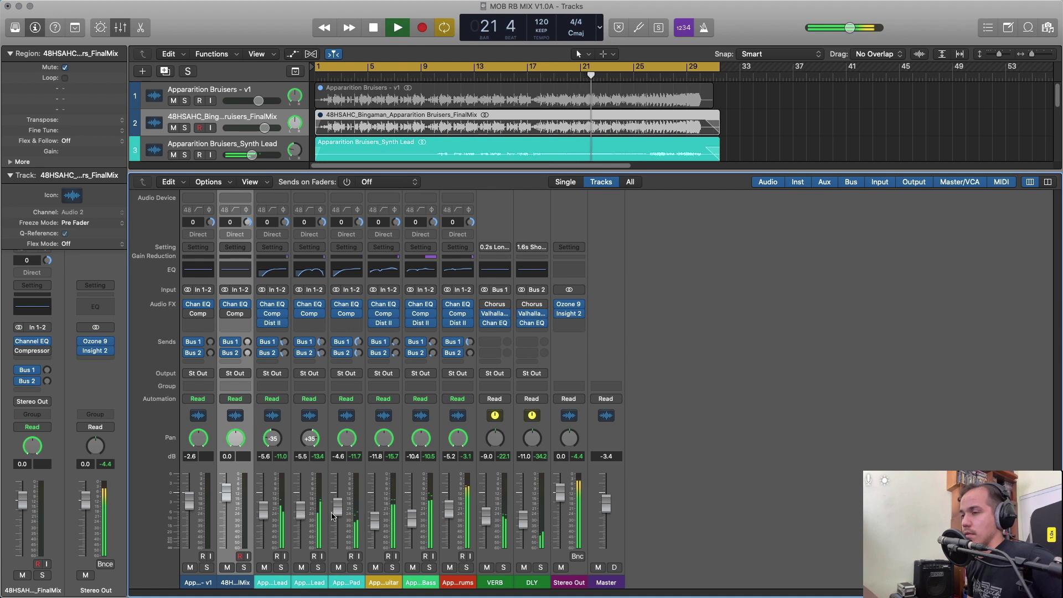
pyautogui.click(356, 568)
pyautogui.click(356, 567)
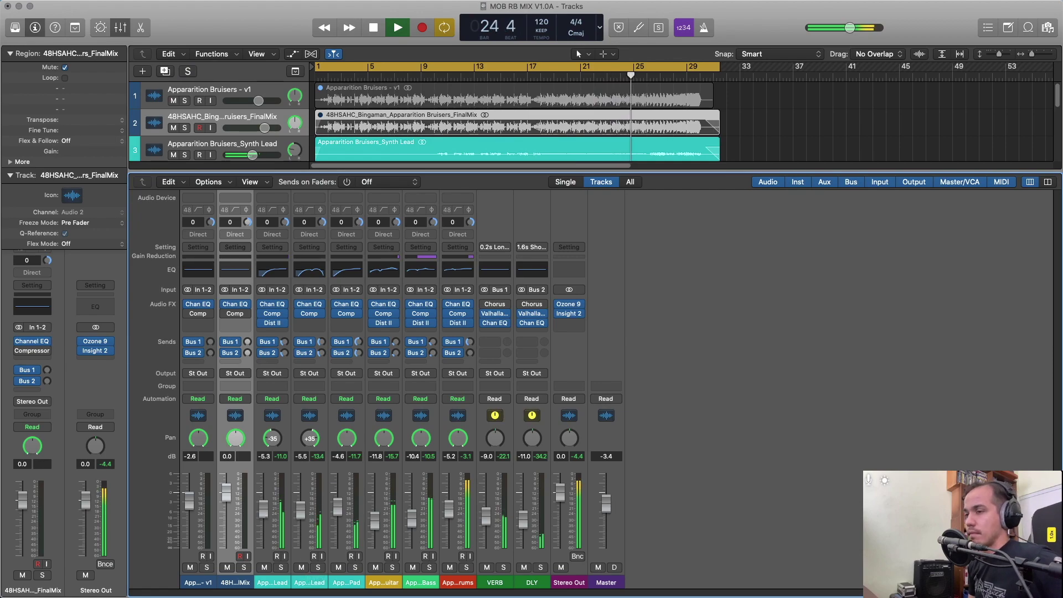
pyautogui.press('x')
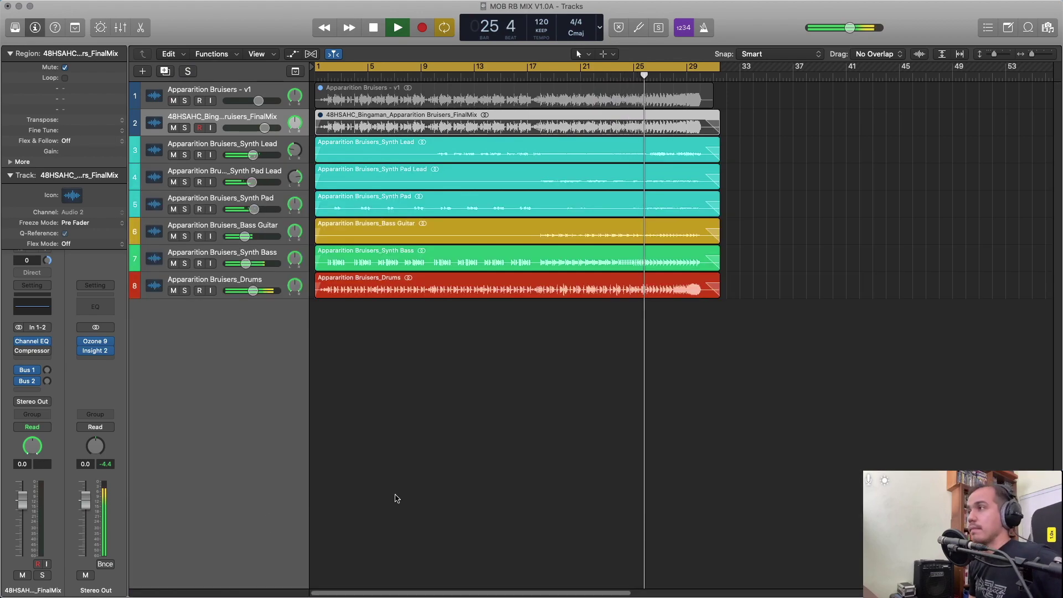
# Audition the Synth Lead and the Synth Pad by briefly soloing each track during playback.
pyautogui.press('a')
pyautogui.press('a')
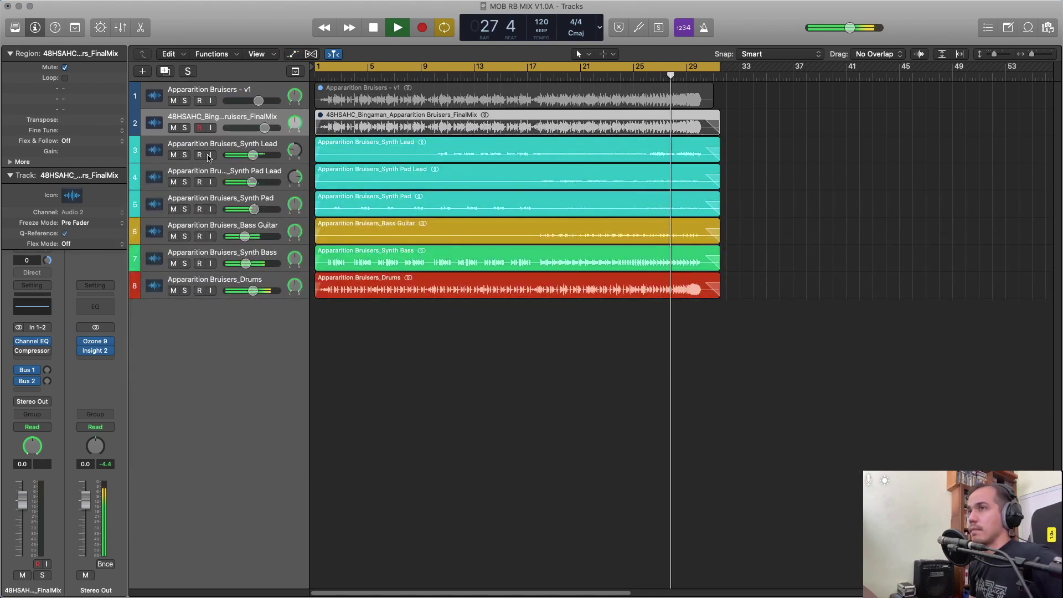
pyautogui.click(185, 155)
pyautogui.click(185, 155)
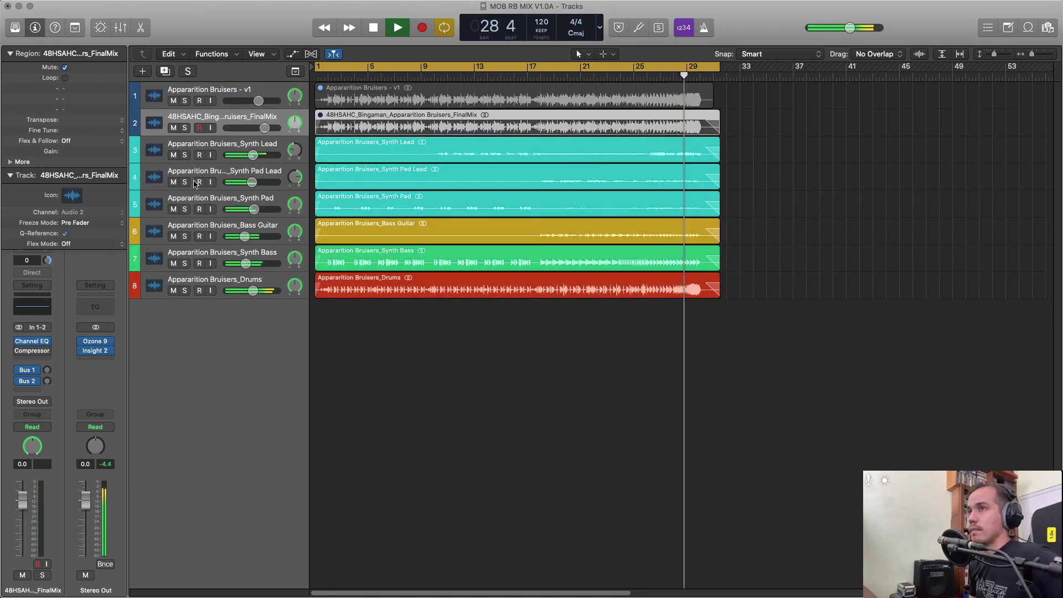
pyautogui.click(186, 209)
pyautogui.click(186, 209)
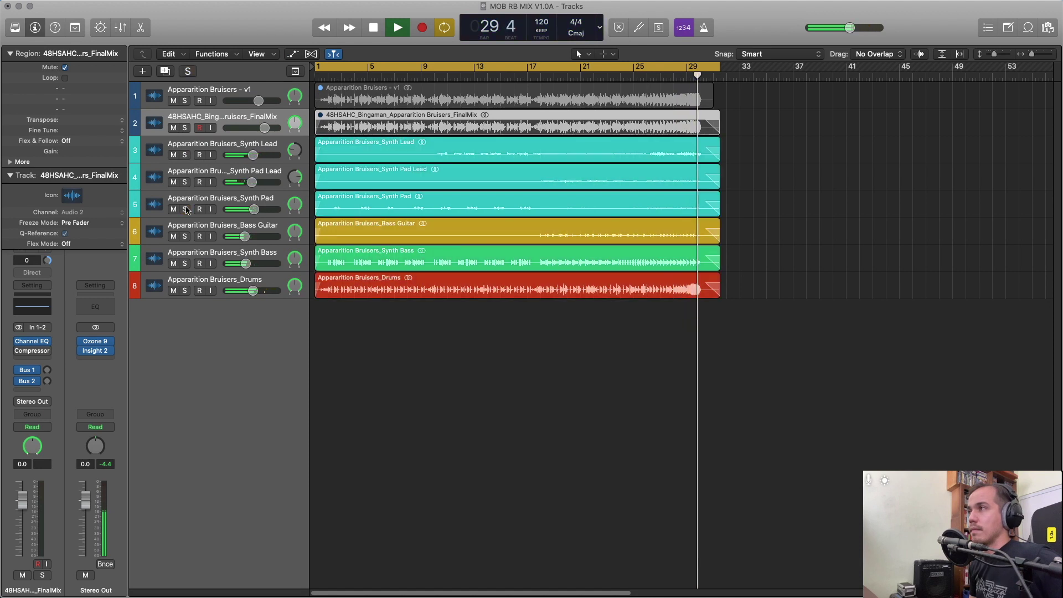
# Replay from about bar 21 and insert a stereo Chorus on the Synth Lead with a 1.400 Hz rate and 100 % mix.
pyautogui.click(588, 79)
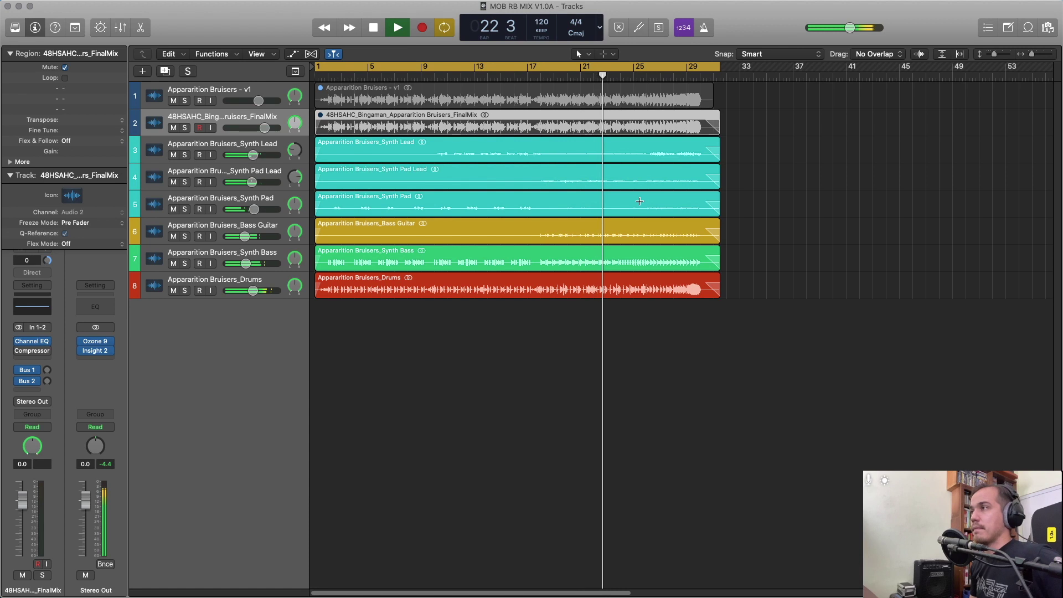
pyautogui.press('x')
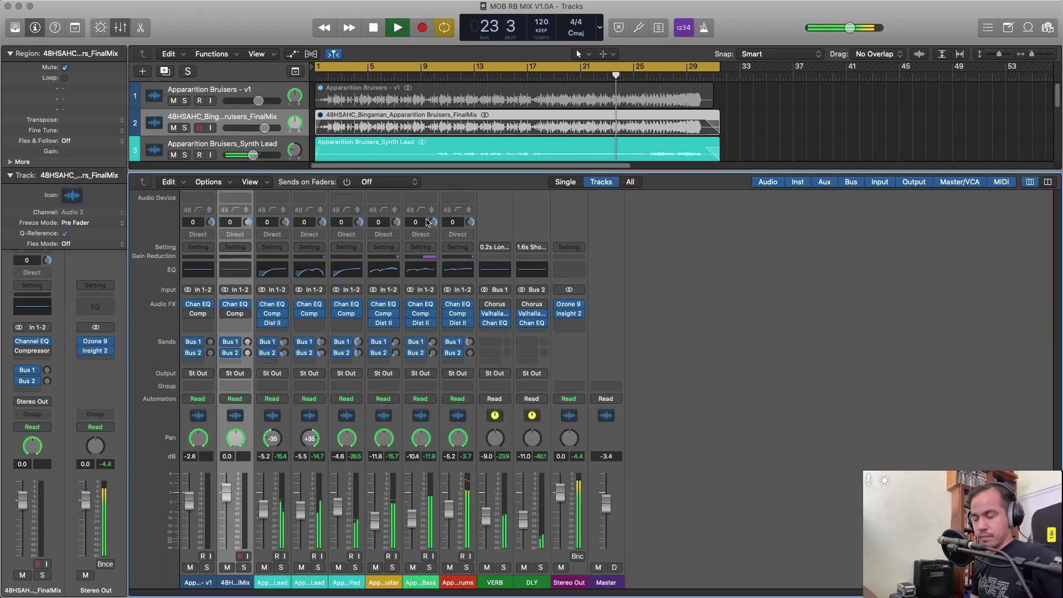
pyautogui.click(309, 323)
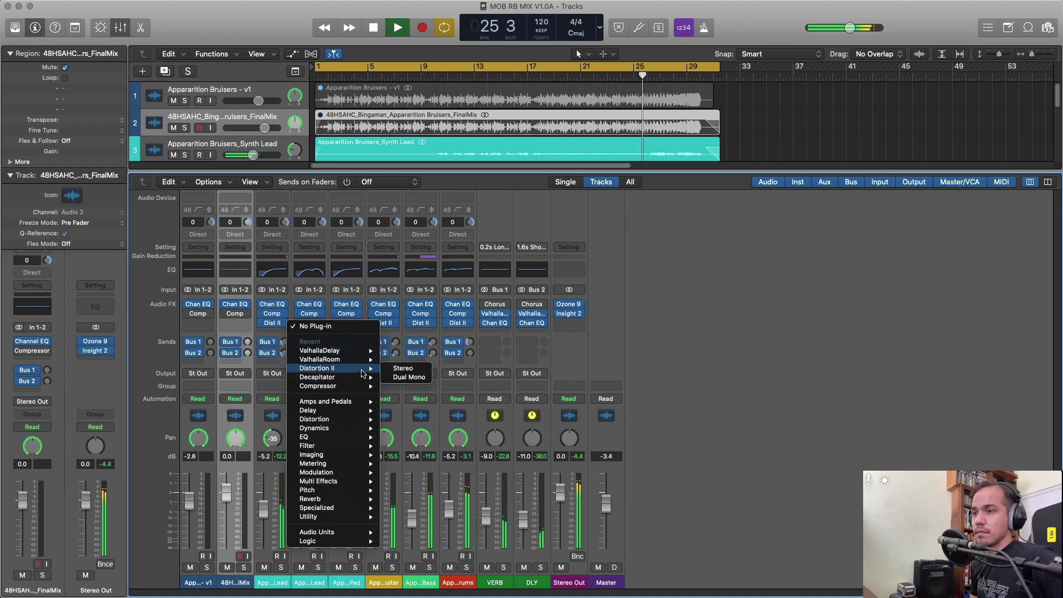
pyautogui.click(275, 332)
pyautogui.click(275, 332)
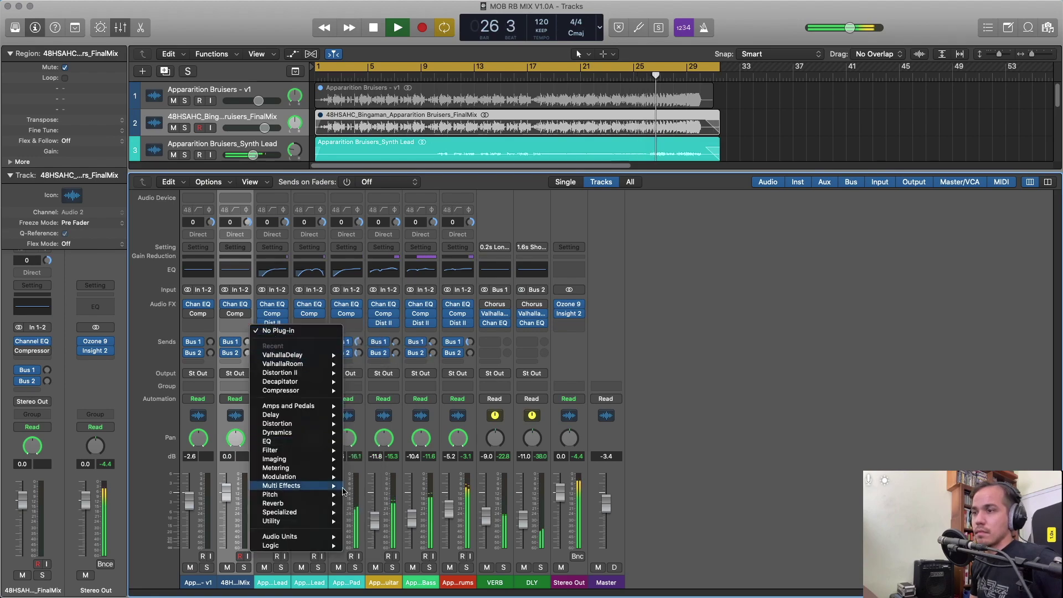
pyautogui.moveTo(288, 476)
pyautogui.moveTo(367, 476)
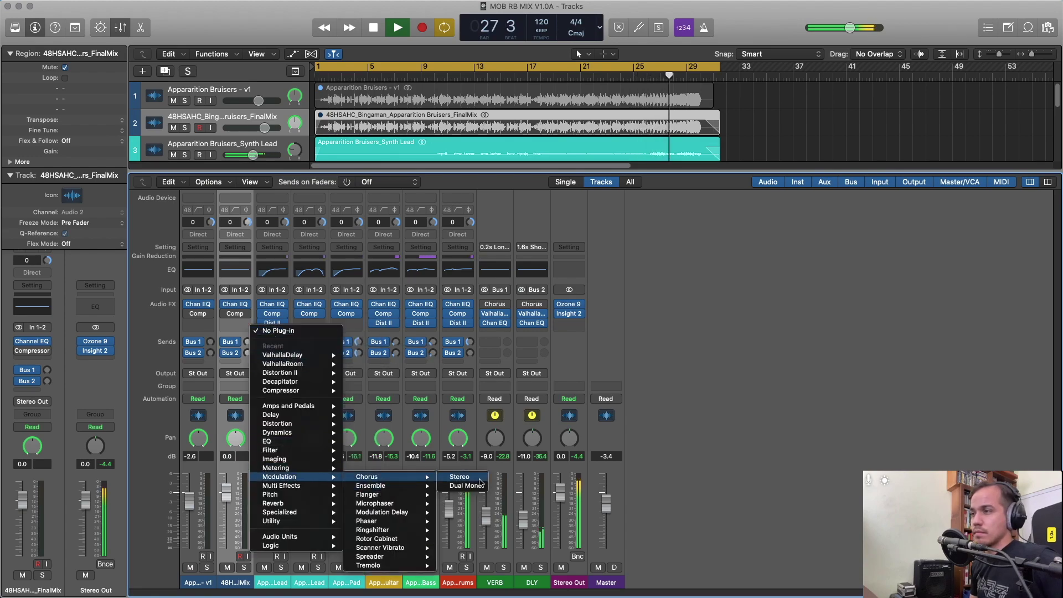
pyautogui.click(461, 478)
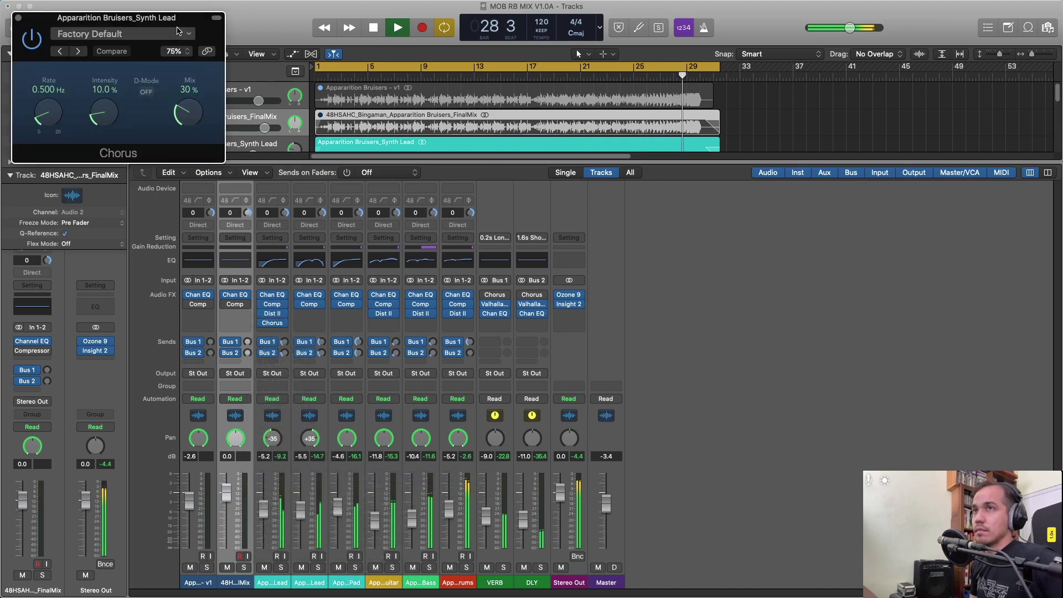
pyautogui.moveTo(166, 17); pyautogui.dragTo(793, 96)
pyautogui.moveTo(815, 194); pyautogui.dragTo(831, 138)
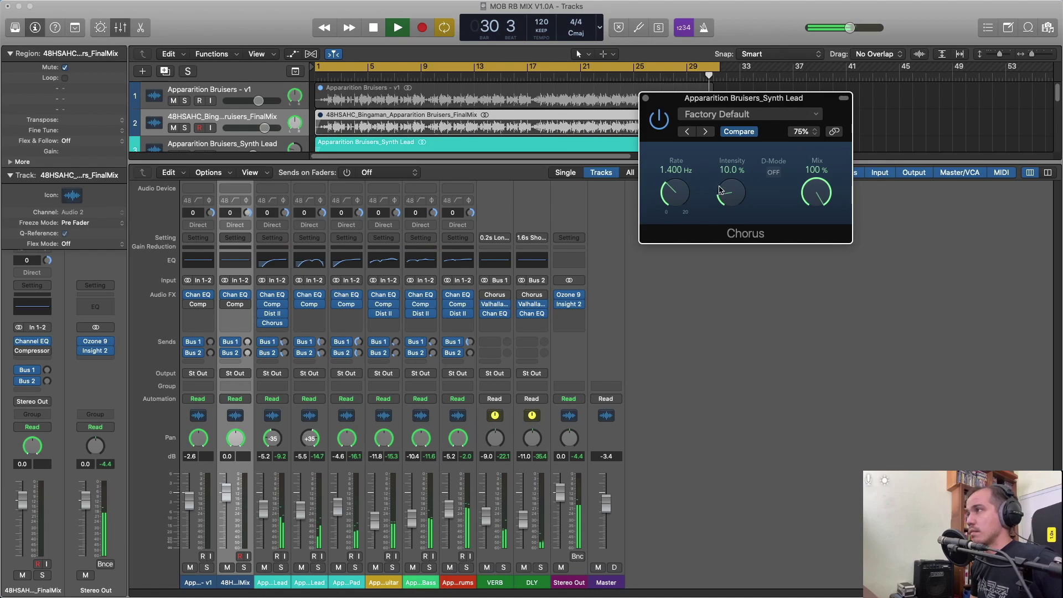
# Unsolo the Synth Pad and listen to its Chorus in the full mix, replaying from the song start.
pyautogui.scroll(-1, 475, 155)
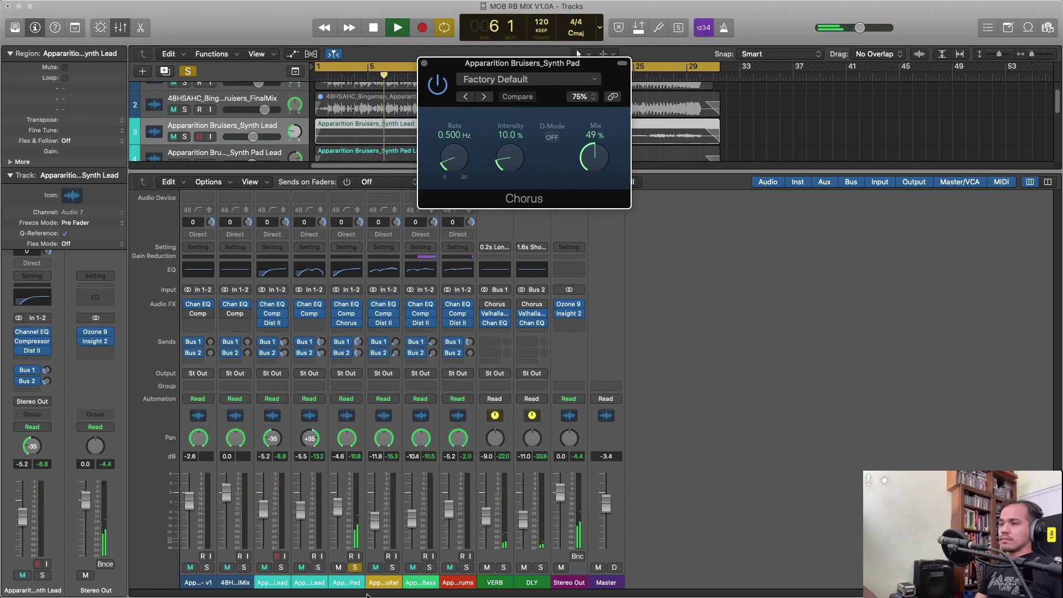
pyautogui.click(355, 569)
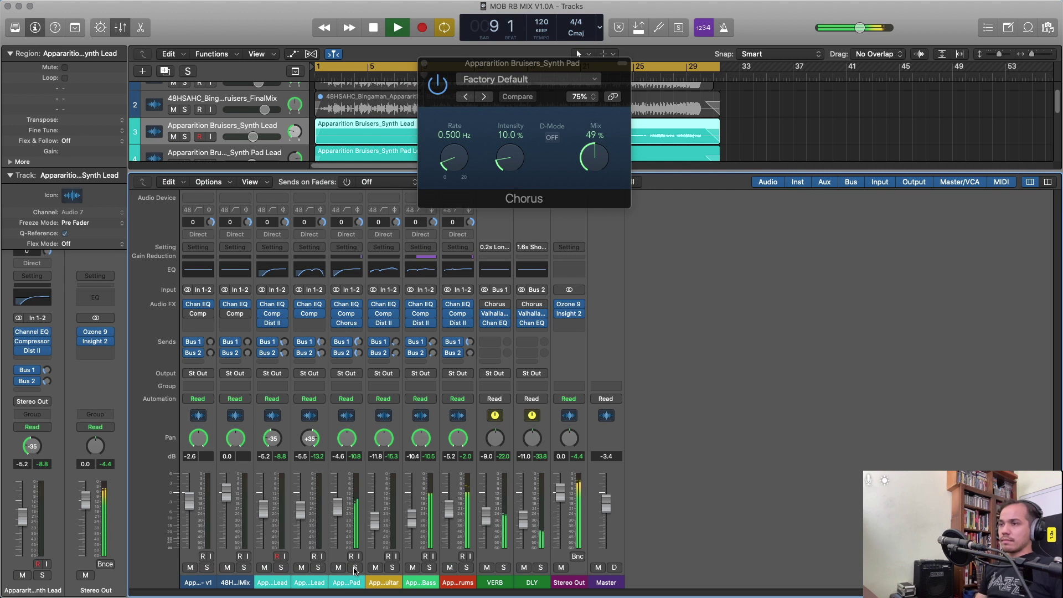
pyautogui.press('space')
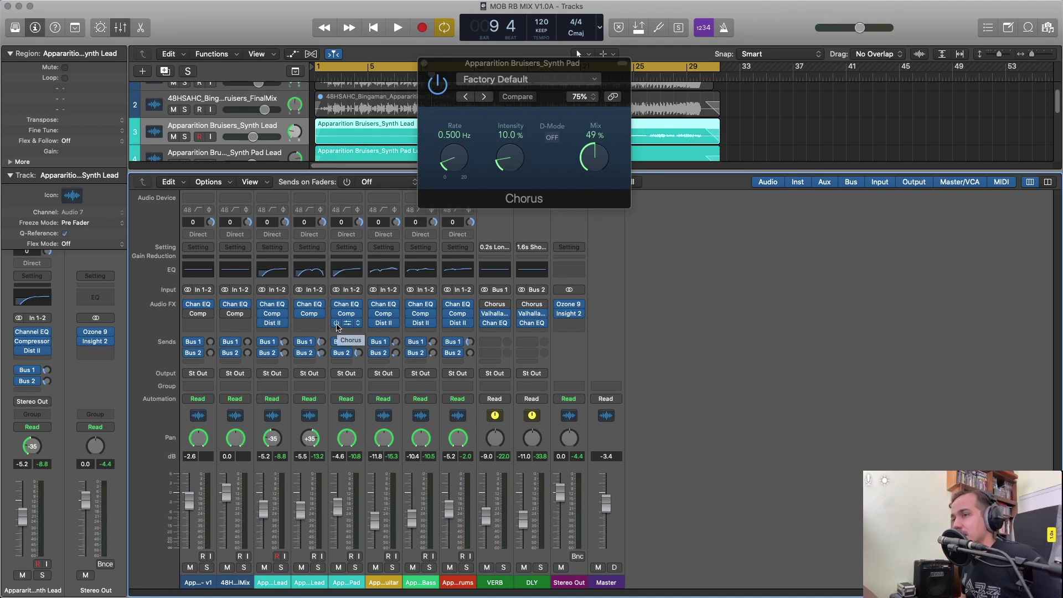
pyautogui.press('space')
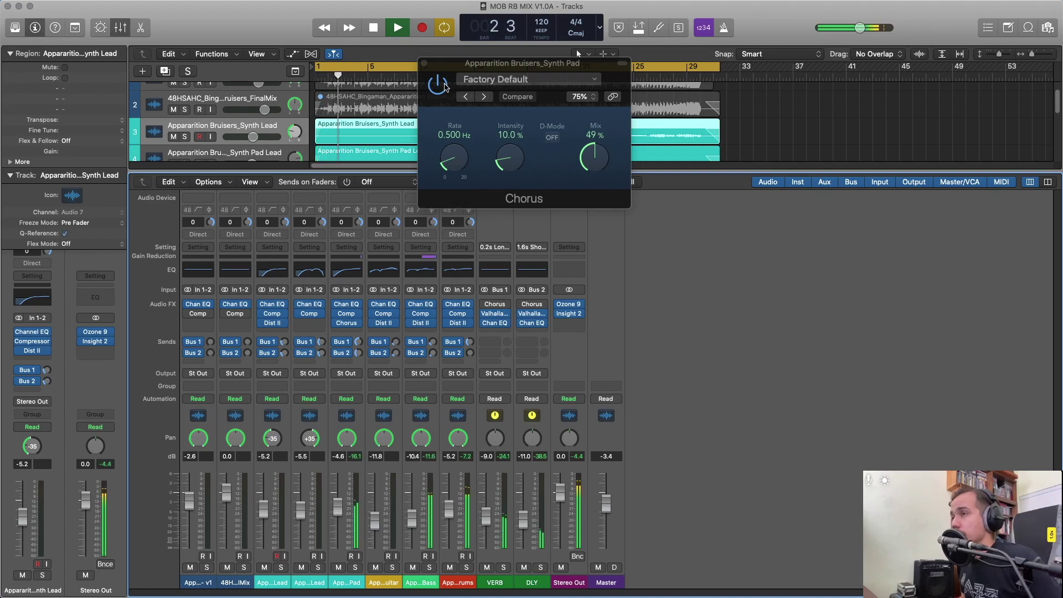
# Compare the Synth Pad with its Chorus bypassed, set the Chorus mix to 47 %, and close the plug-in.
pyautogui.click(445, 87)
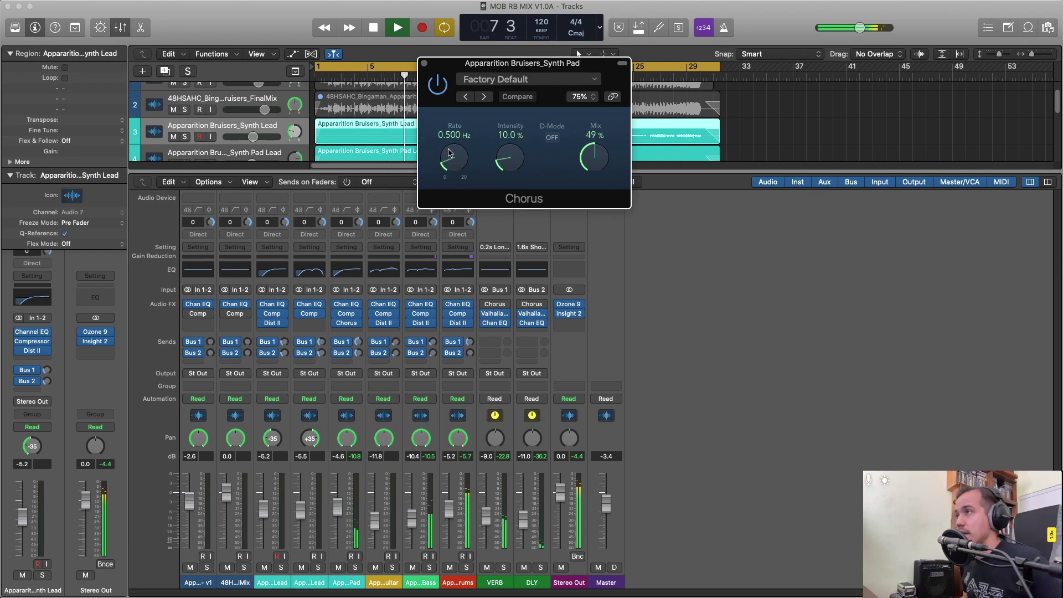
pyautogui.moveTo(595, 154); pyautogui.dragTo(595, 156)
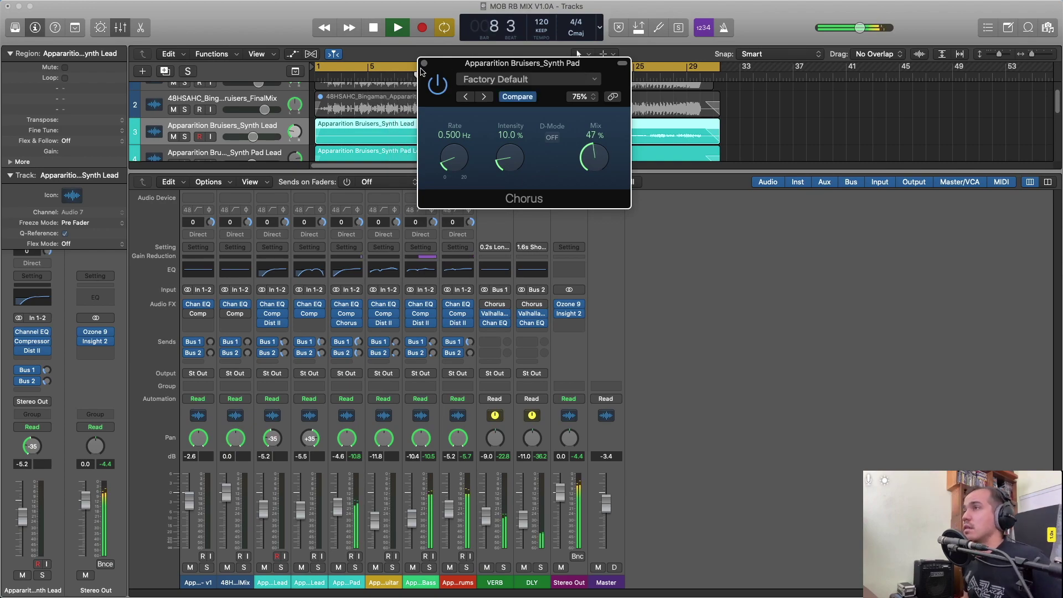
pyautogui.press('super+w')
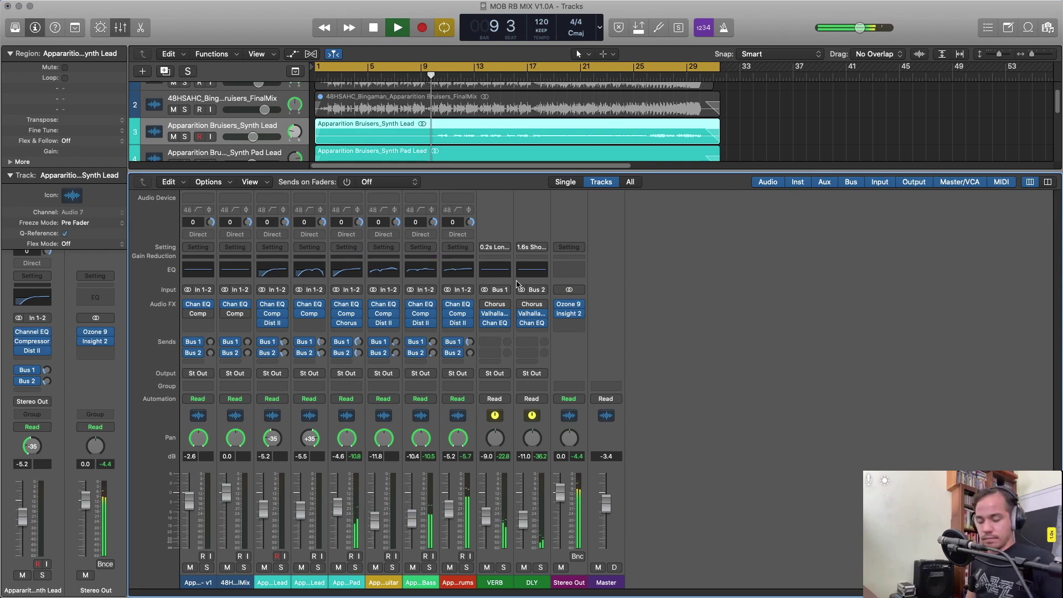
# Try the Chorus on the Synth Lead as well by copying it over from the Synth Pad channel.
pyautogui.press('x')
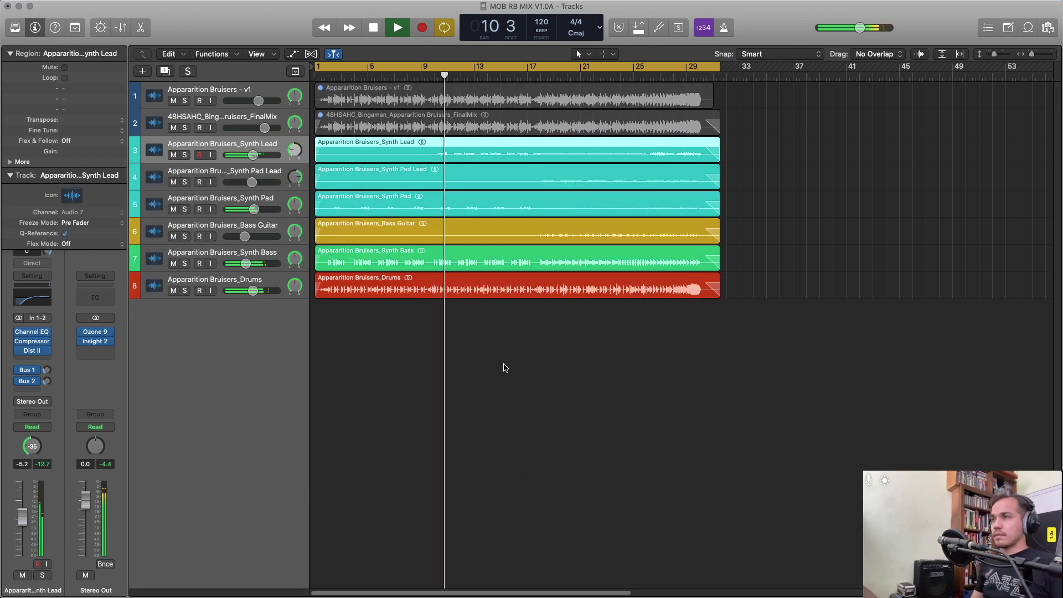
pyautogui.press('x')
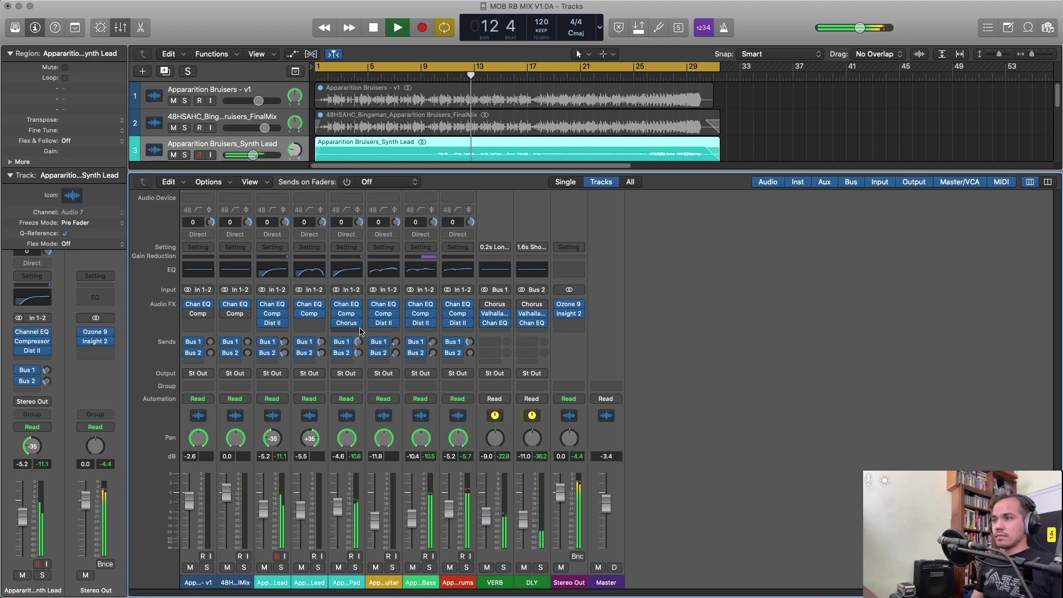
pyautogui.moveTo(352, 327); pyautogui.dragTo(272, 332)
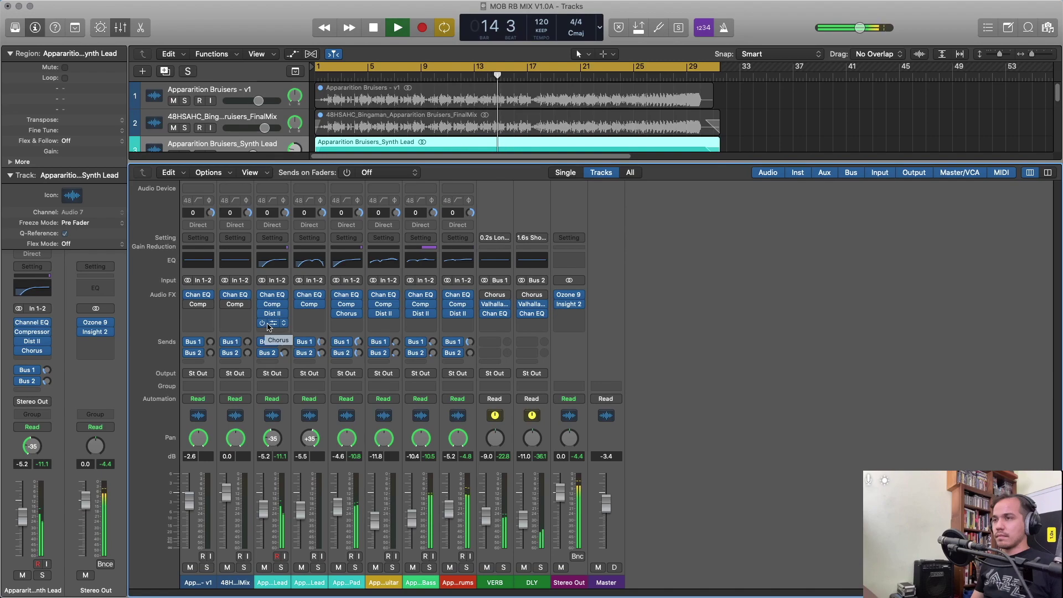
# Remove the Synth Lead's Chorus and replay from the song start with Synth Lead at -5.9 dB and Synth Pad at -4.0 dB.
pyautogui.click(282, 323)
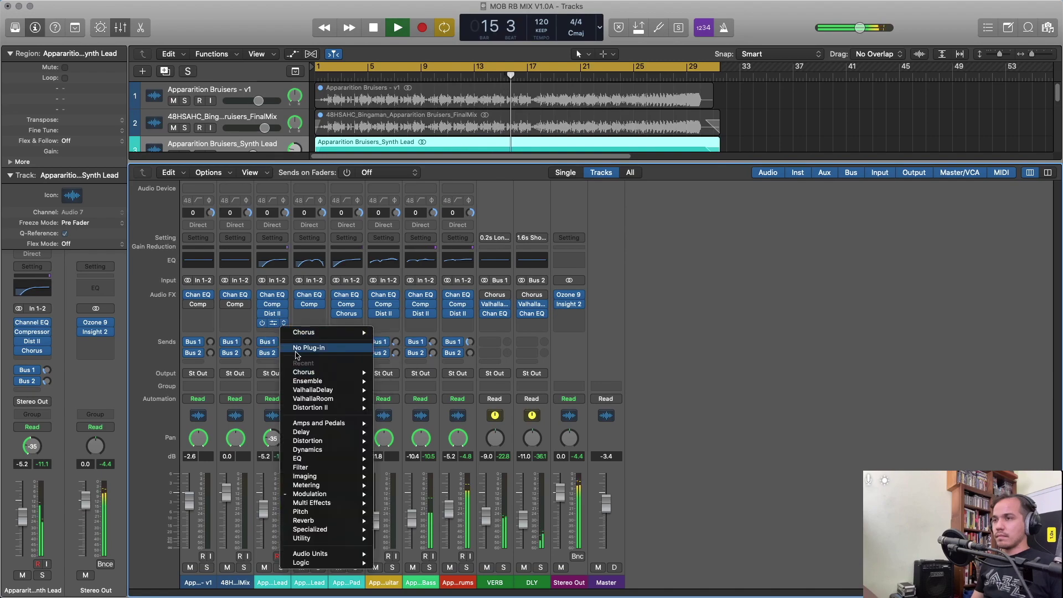
pyautogui.click(306, 347)
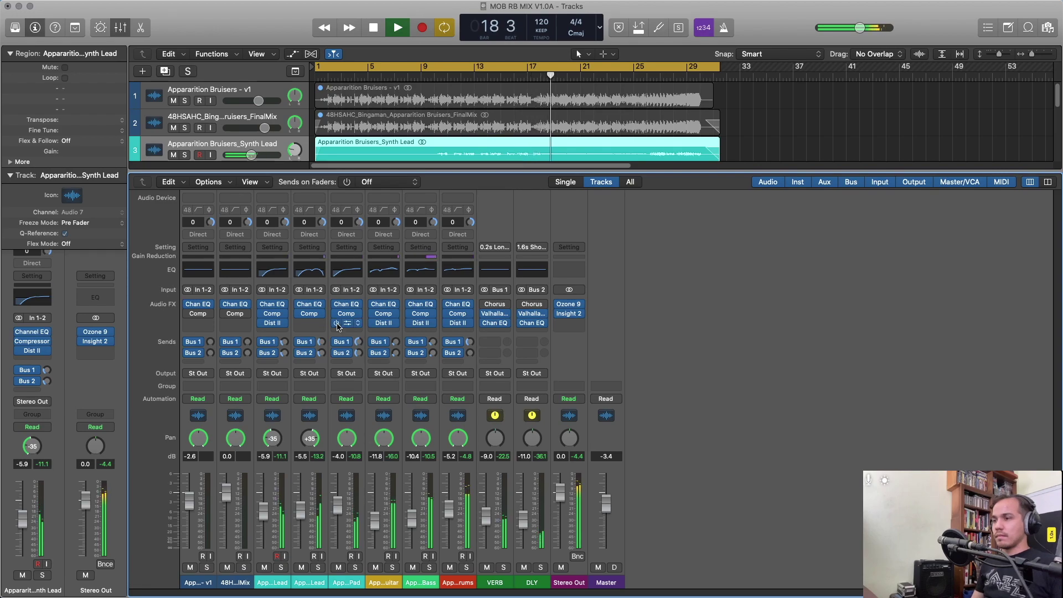
pyautogui.press('Return')
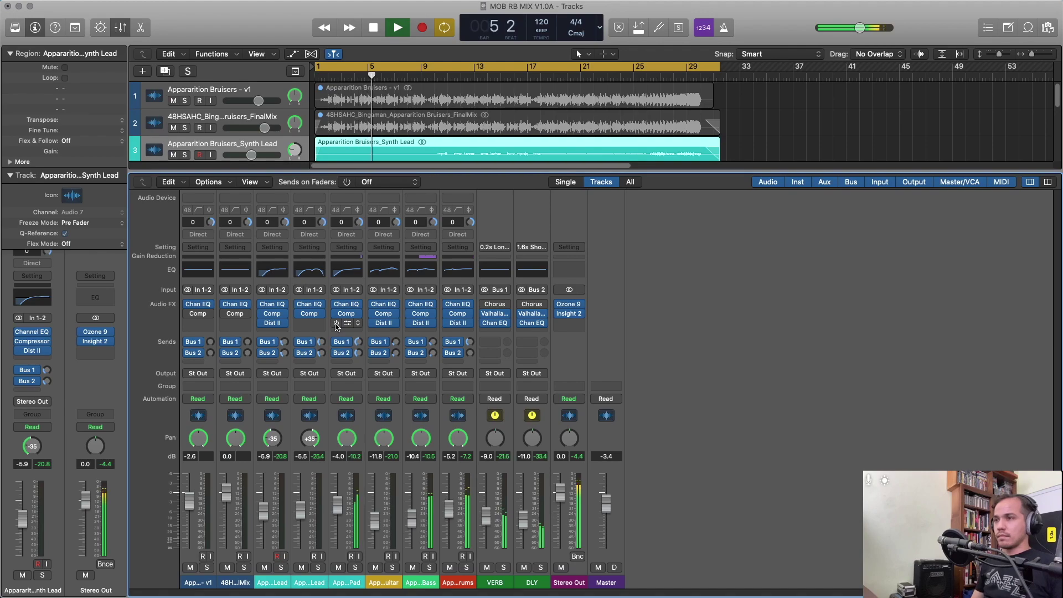
# Rebalance the synths during playback by setting Synth Pad to -4.7 dB and Synth Lead to -7.2 dB.
pyautogui.moveTo(337, 505); pyautogui.dragTo(336, 514)
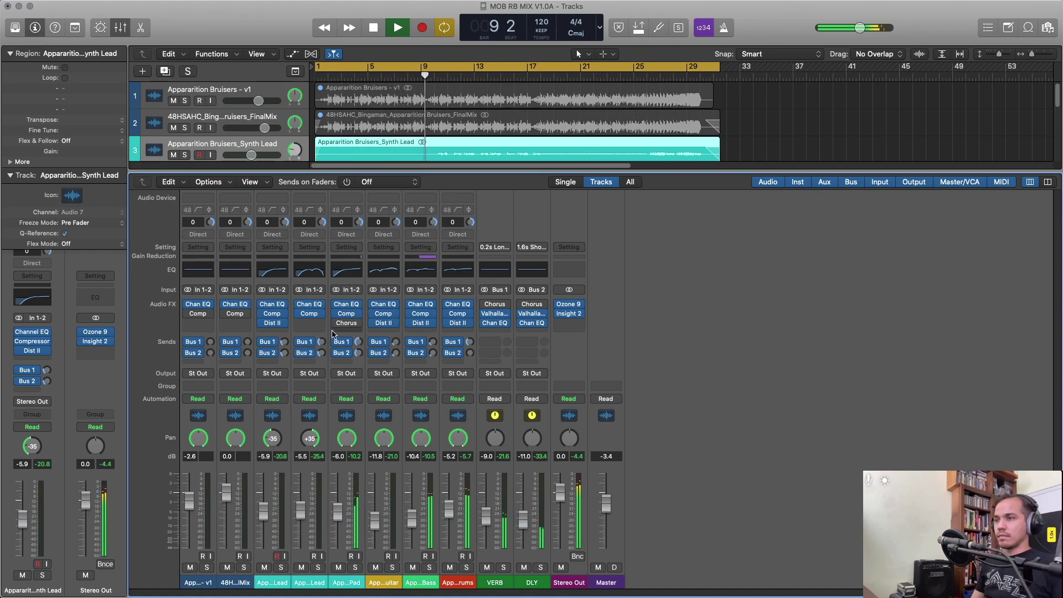
pyautogui.moveTo(332, 494); pyautogui.dragTo(332, 485)
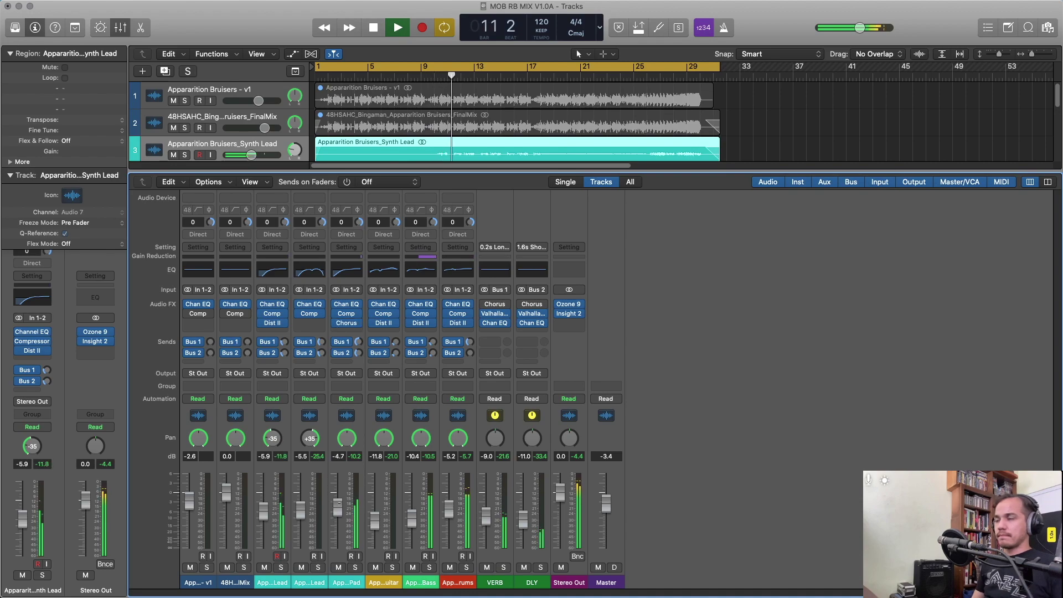
pyautogui.moveTo(264, 509); pyautogui.dragTo(270, 512)
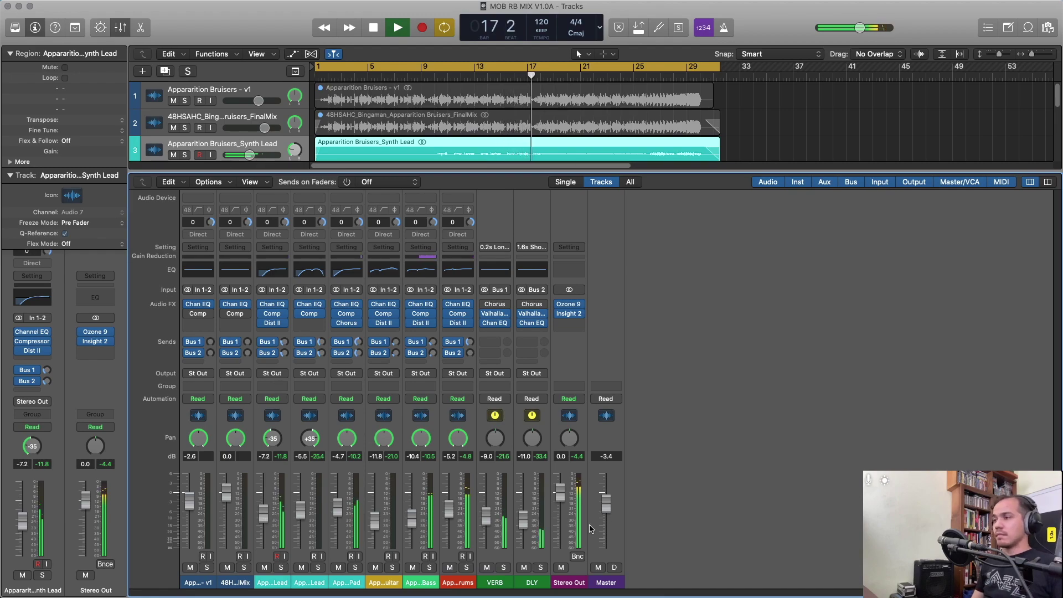
# Compare Master levels of 0.0 dB and -3.2 dB during playback, leaving the Master fader at 0.0 dB.
pyautogui.keyDown('alt'); pyautogui.click(607, 509); pyautogui.keyUp('alt')
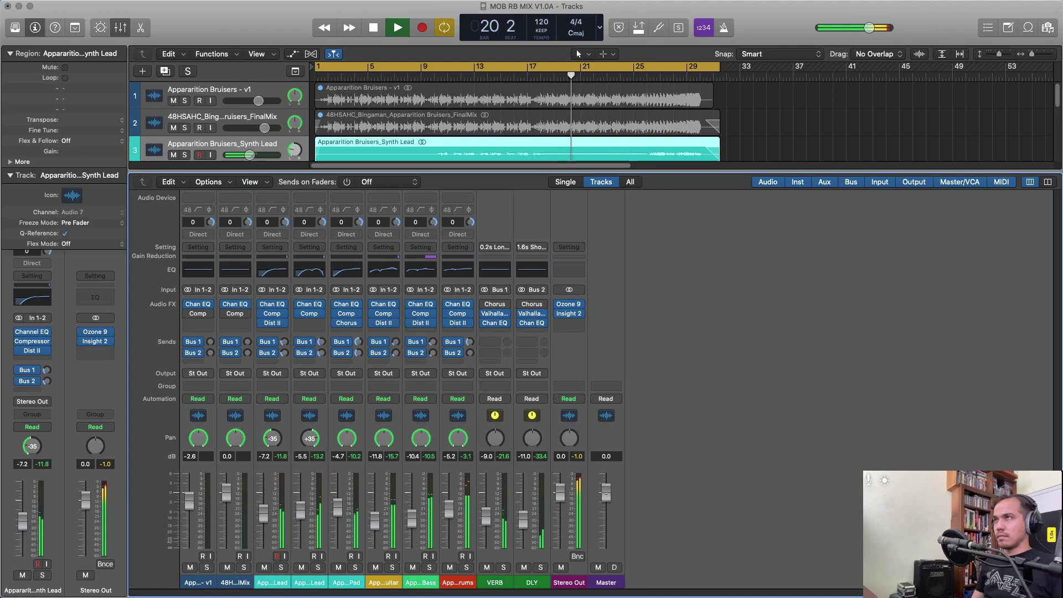
pyautogui.moveTo(606, 491); pyautogui.dragTo(606, 499)
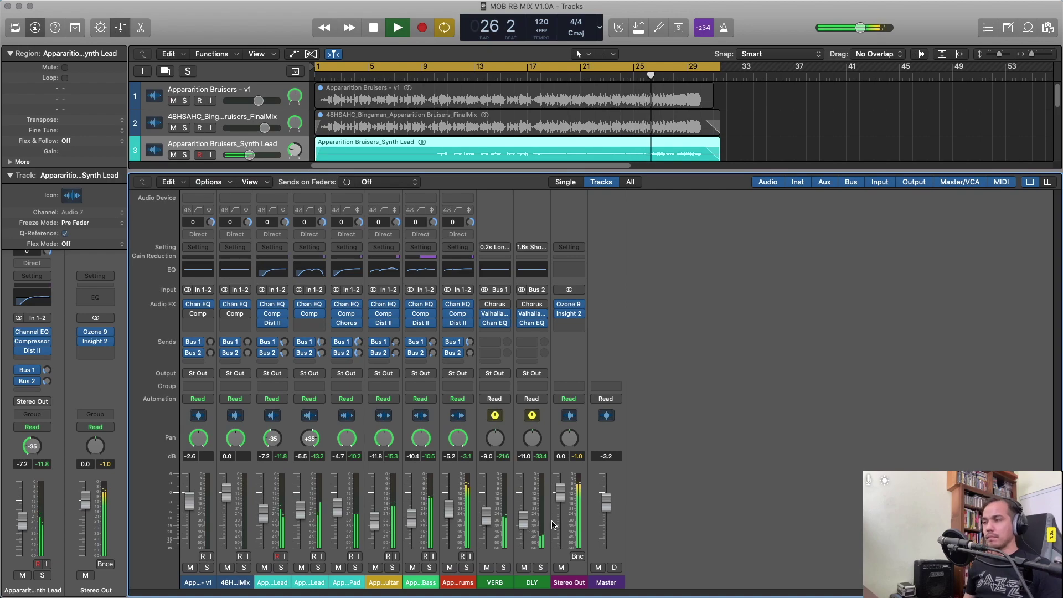
pyautogui.keyDown('alt'); pyautogui.click(606, 502); pyautogui.keyUp('alt')
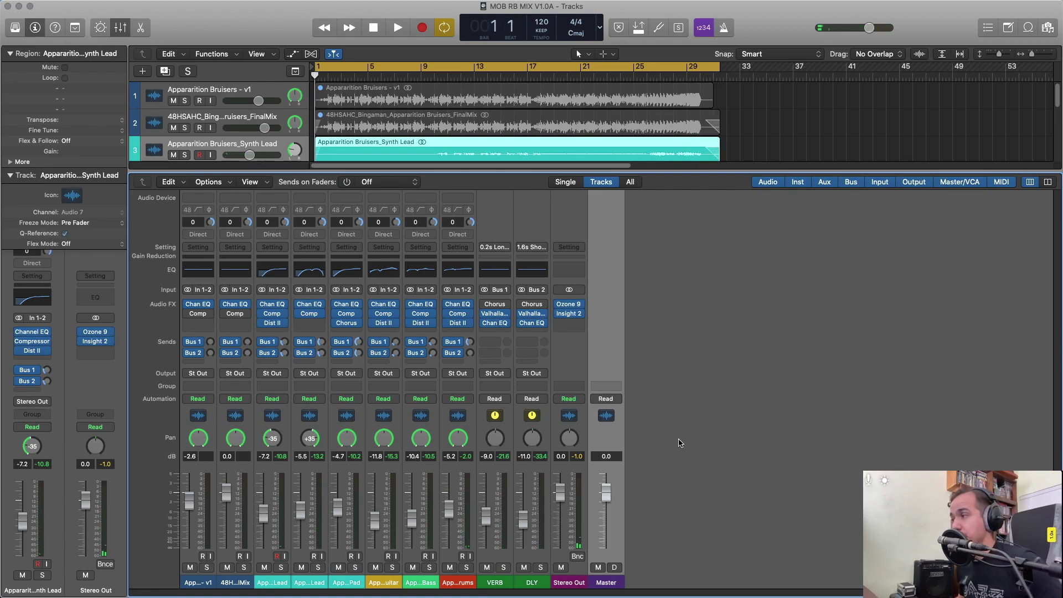
# Close the mixer, turn off cycling, and audition the FinalMix reference region unmuted and soloed.
pyautogui.press('x')
pyautogui.click(445, 31)
pyautogui.click(542, 130)
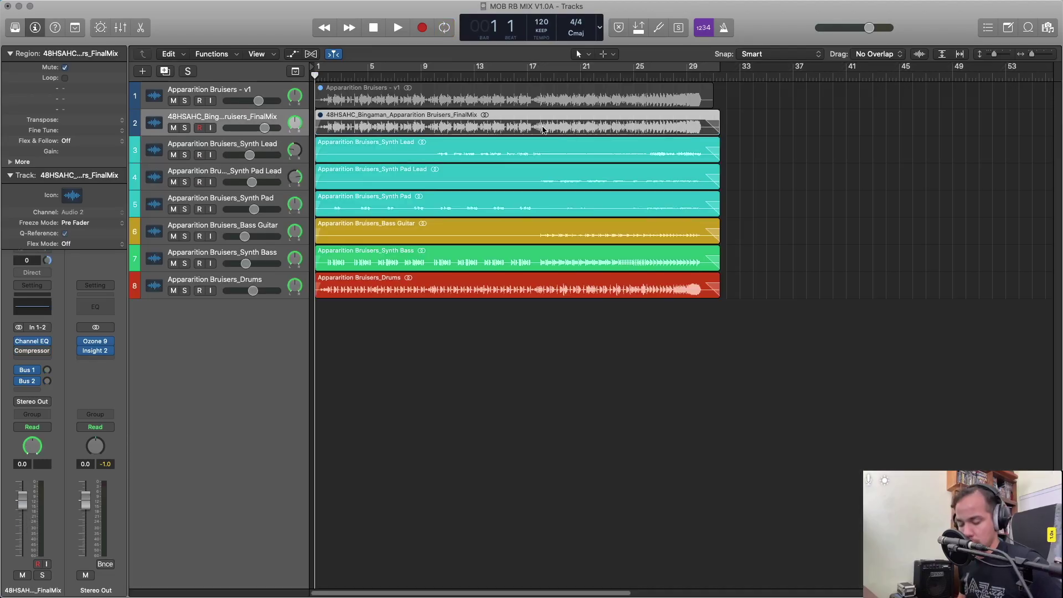
pyautogui.hotkey('ctrl', 'm')
pyautogui.hotkey('ctrl', 's')
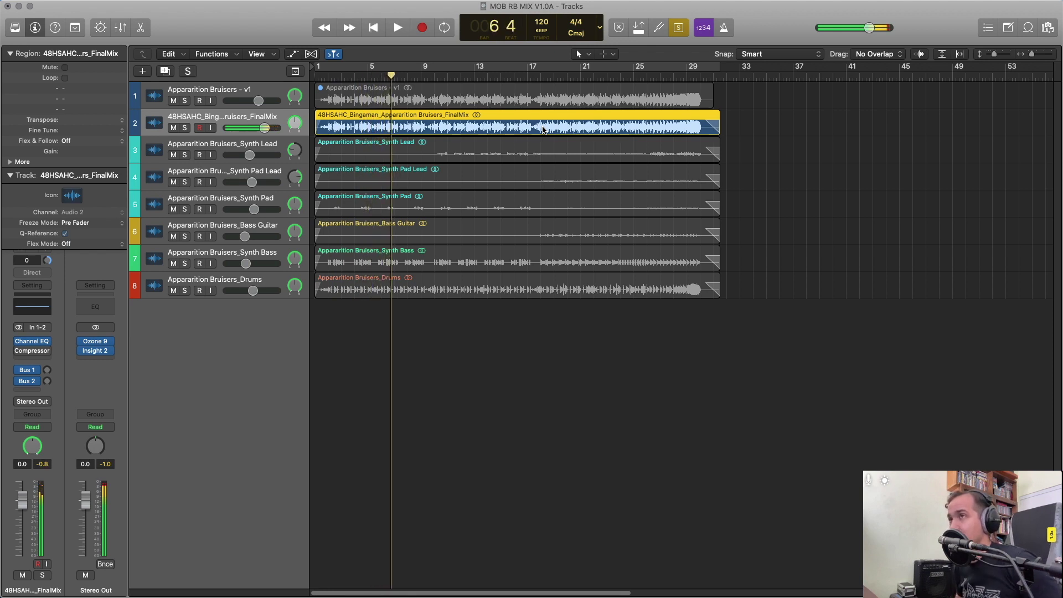
# Unsolo and mute the FinalMix reference region again, and play the own mix for comparison.
pyautogui.press('space')
pyautogui.hotkey('ctrl', 's')
pyautogui.hotkey('ctrl', 'm')
pyautogui.press('space')
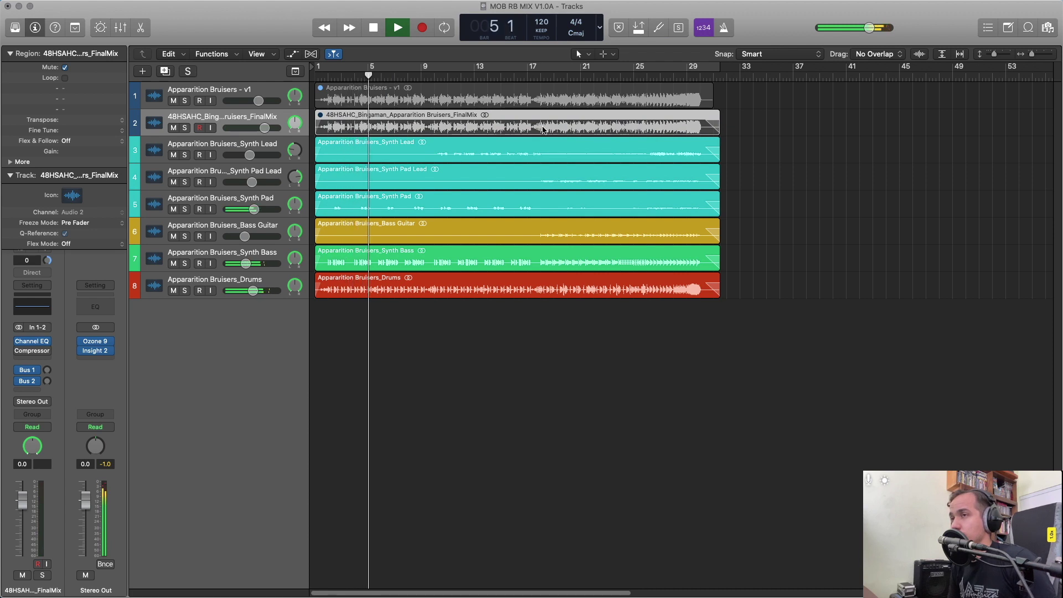
# Open the Channel EQ on the VERB channel and replay from the song start with the Master fader at -3.0 dB.
pyautogui.press('x')
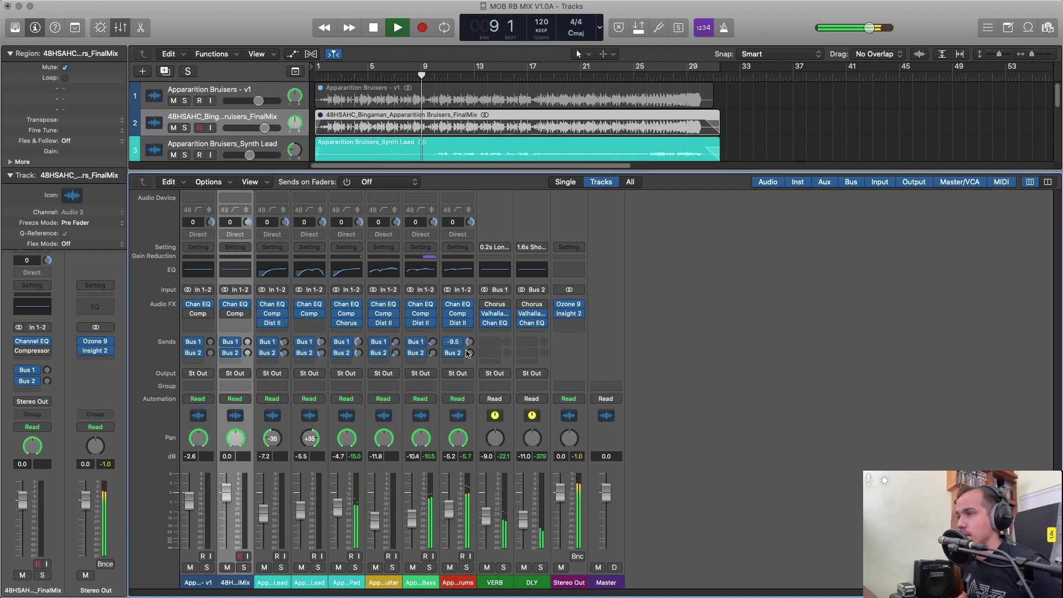
pyautogui.click(263, 246)
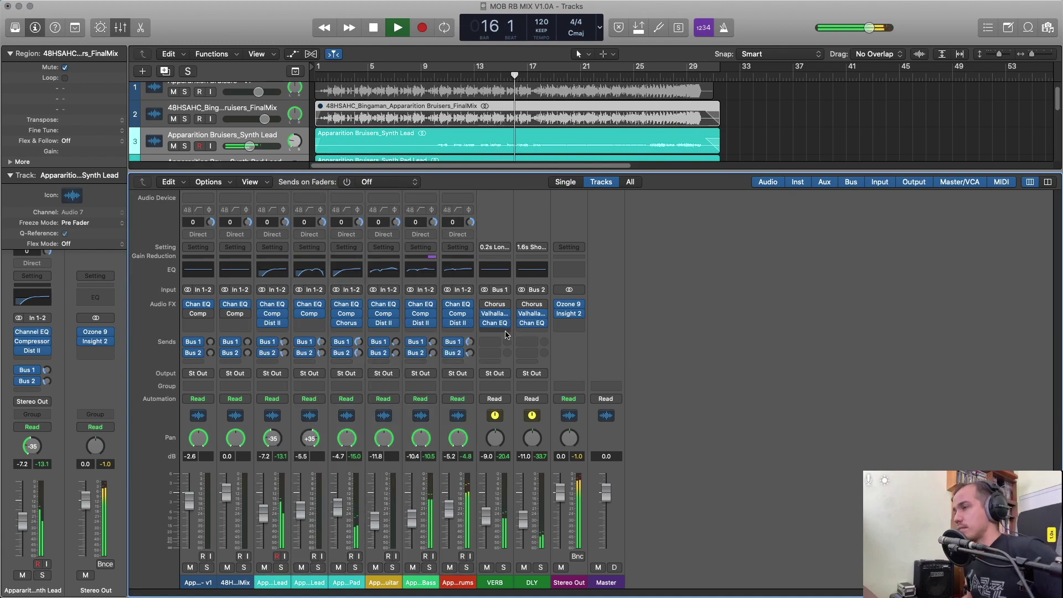
pyautogui.click(494, 322)
pyautogui.moveTo(392, 31); pyautogui.dragTo(645, 137)
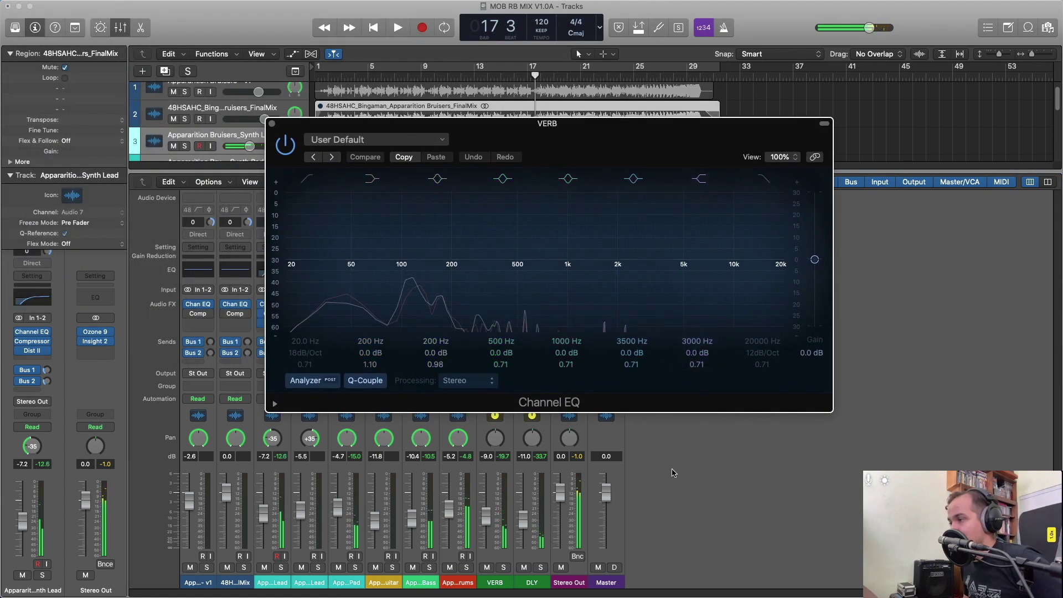
pyautogui.moveTo(608, 494); pyautogui.dragTo(609, 512)
pyautogui.press('Return')
pyautogui.press('space')
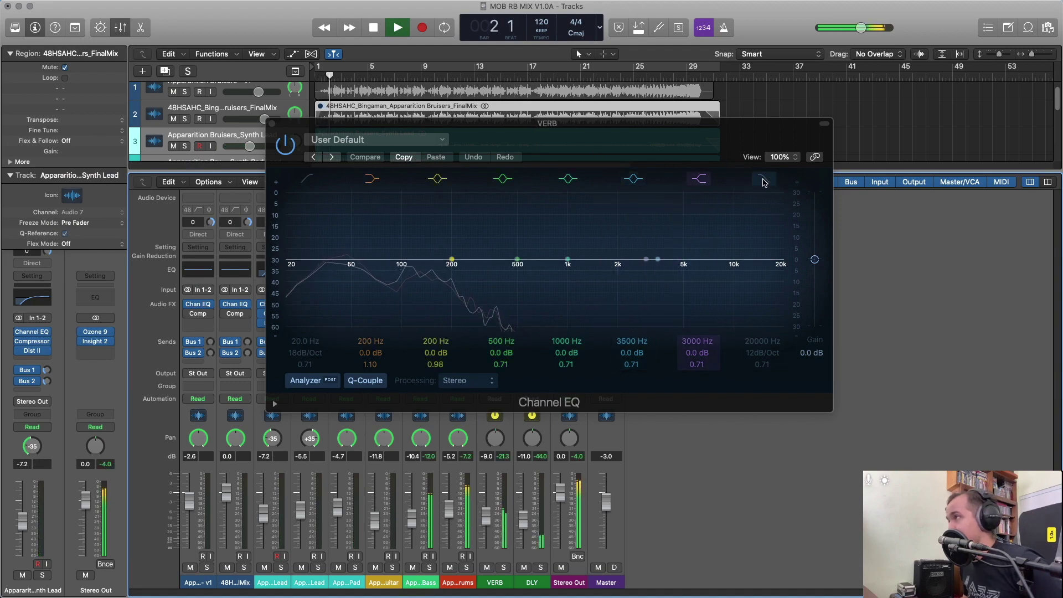
# Enable a high cut at 890 Hz with Q 0.60 on the VERB Channel EQ and return the Master fader to 0.0 dB.
pyautogui.click(765, 179)
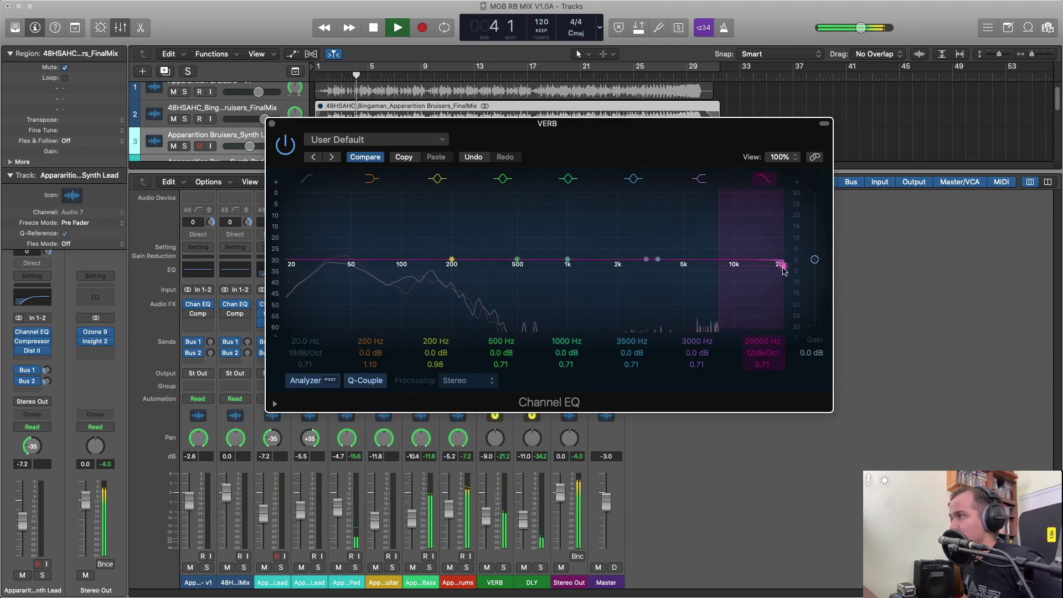
pyautogui.moveTo(781, 265); pyautogui.dragTo(543, 273)
pyautogui.moveTo(616, 501); pyautogui.dragTo(616, 476)
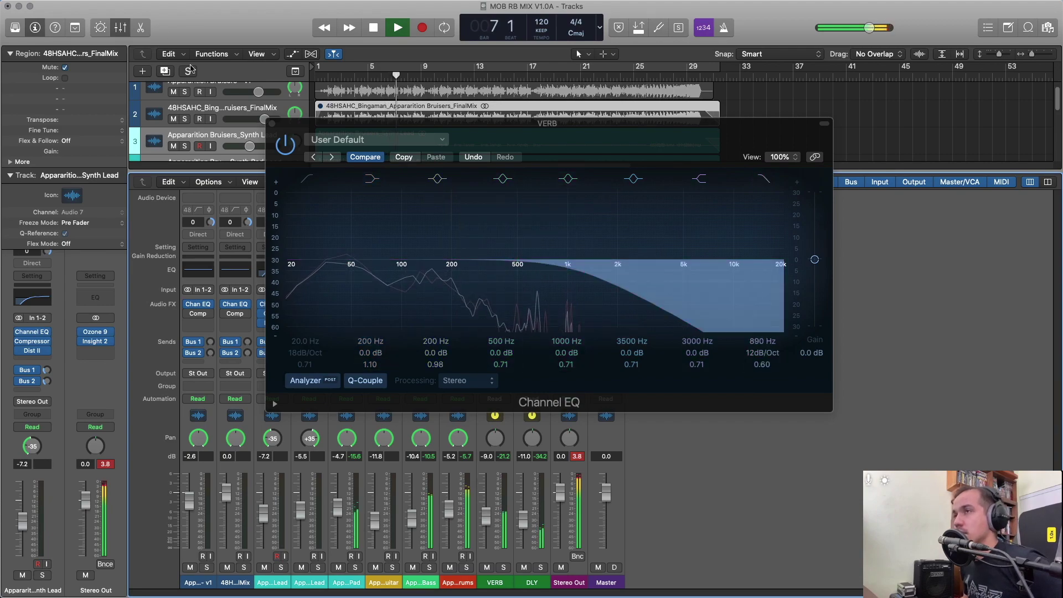
# Compare the VERB Channel EQ bypassed and active, add a low cut at 32 Hz with Q 0.54, and close it.
pyautogui.click(281, 148)
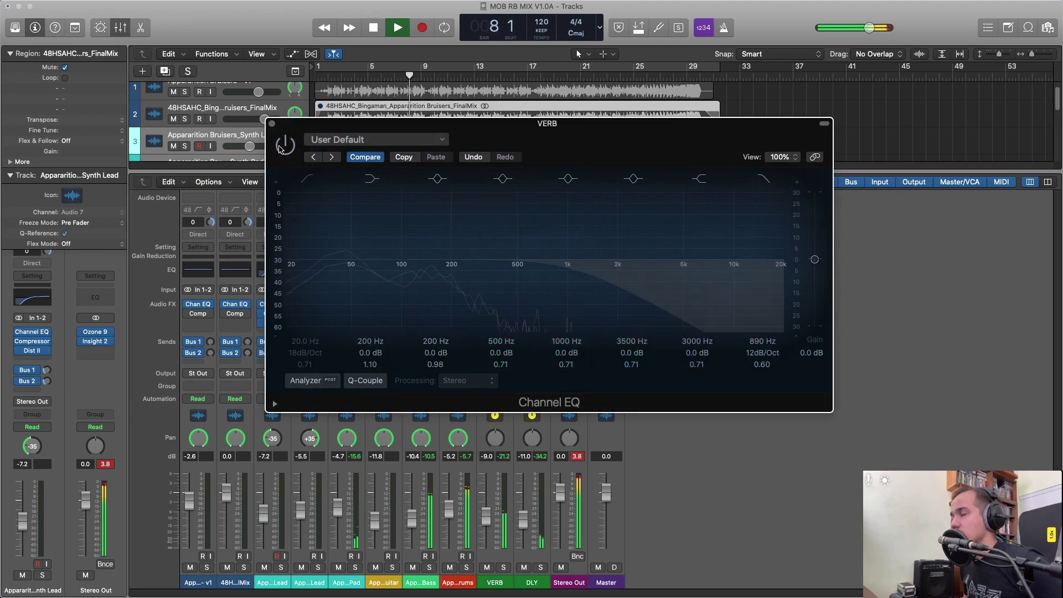
pyautogui.click(281, 147)
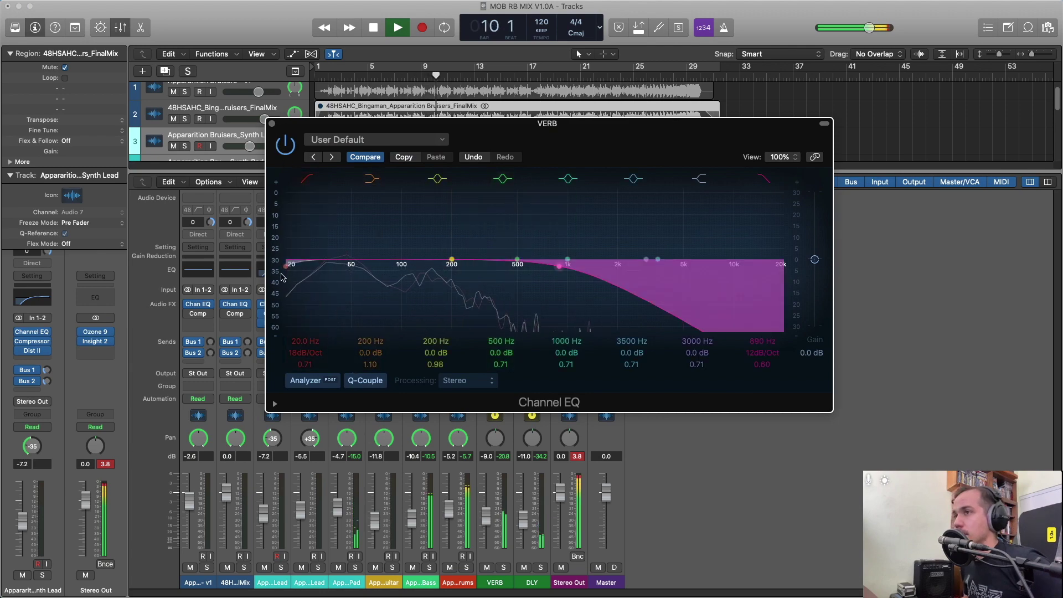
pyautogui.moveTo(292, 270); pyautogui.dragTo(306, 271)
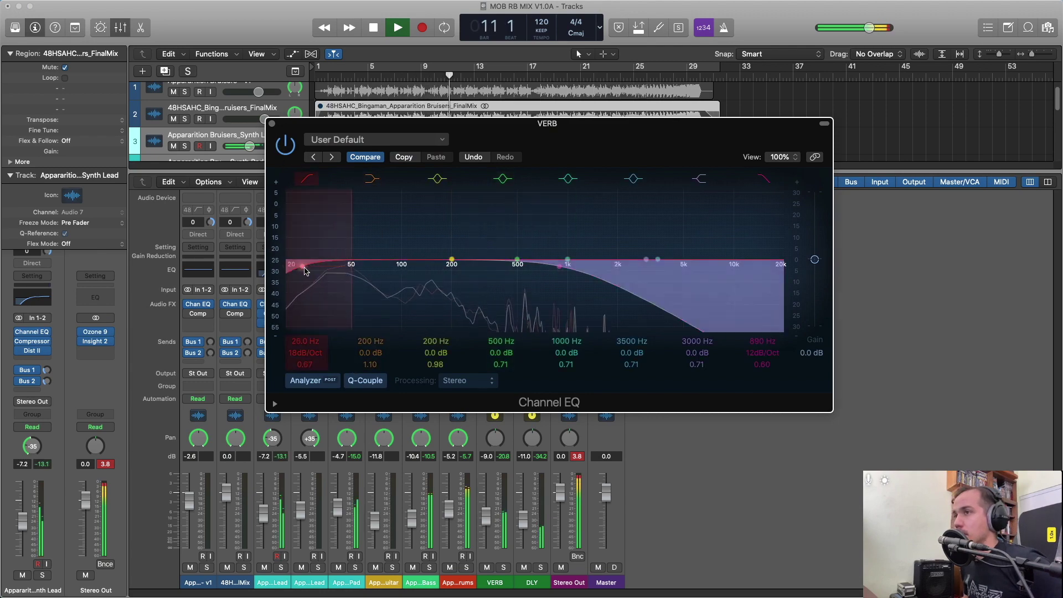
pyautogui.click(286, 143)
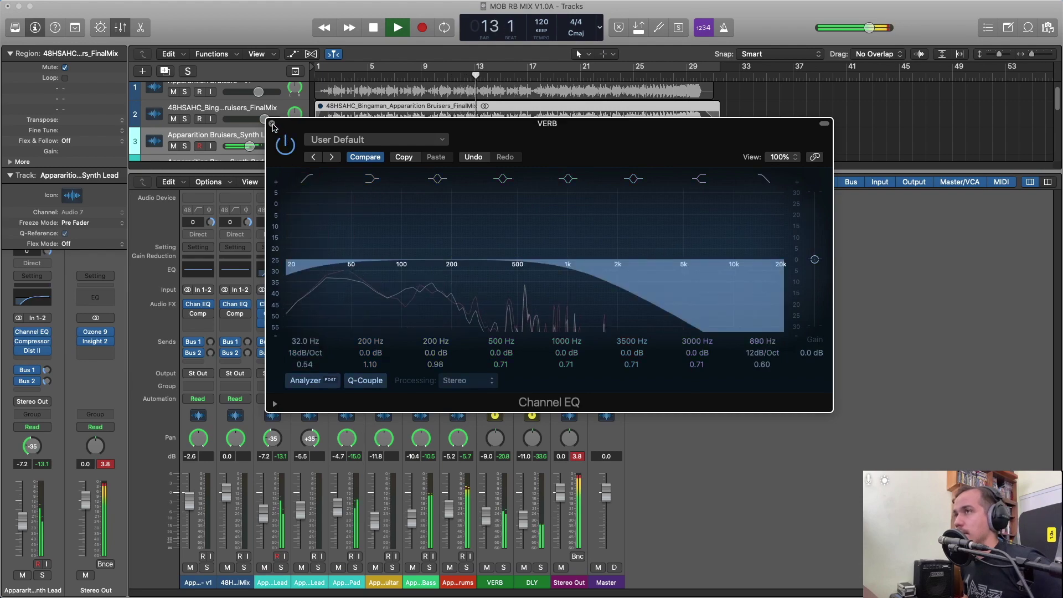
pyautogui.click(271, 122)
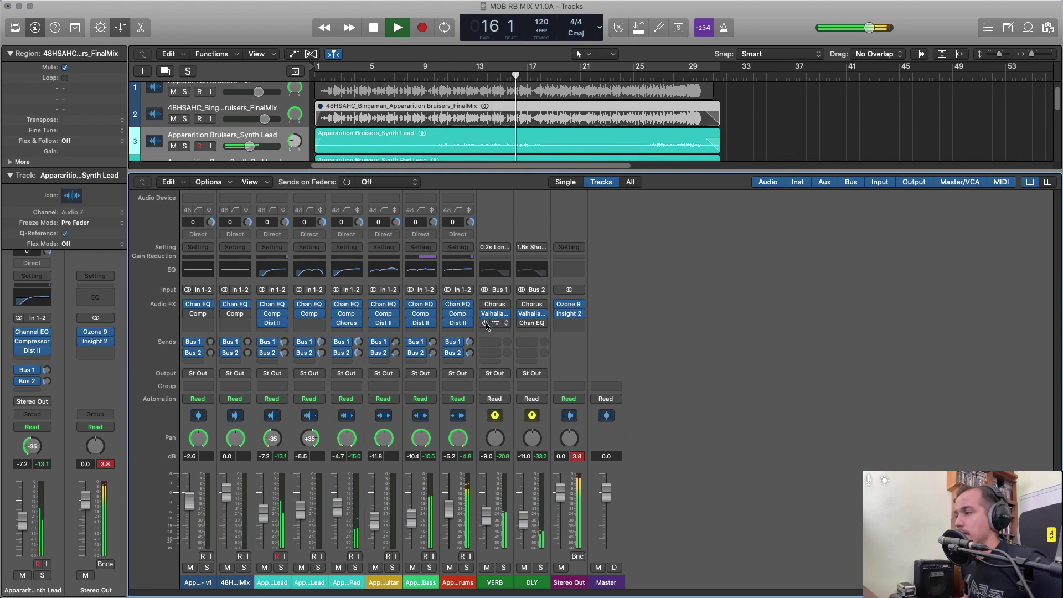
# Set the high cut of the DLY channel's Channel EQ to 2100 Hz with Q 0.48 and close the plug-in.
pyautogui.click(532, 325)
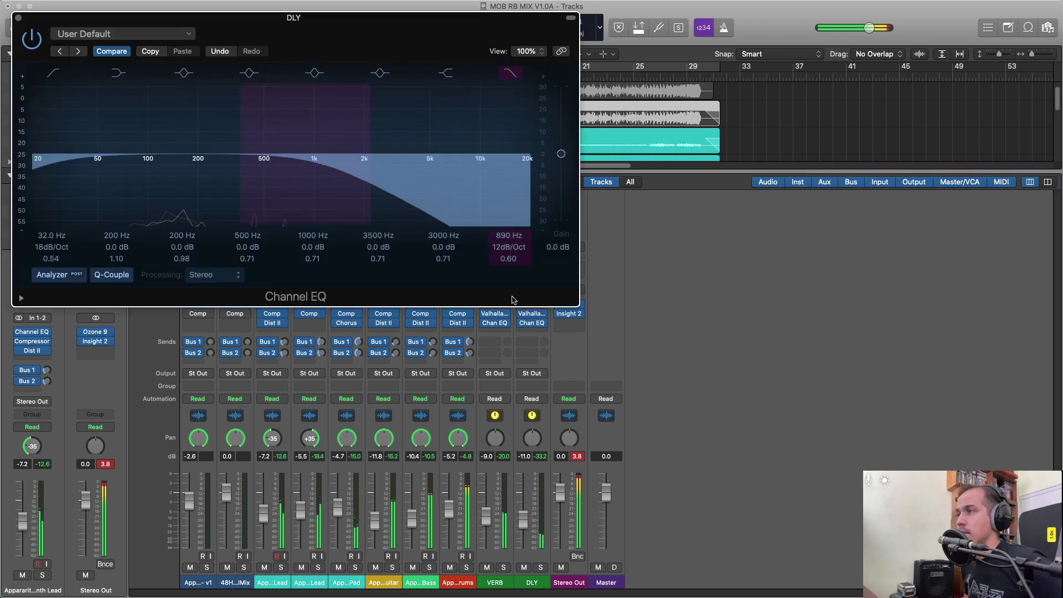
pyautogui.moveTo(308, 164); pyautogui.dragTo(374, 170)
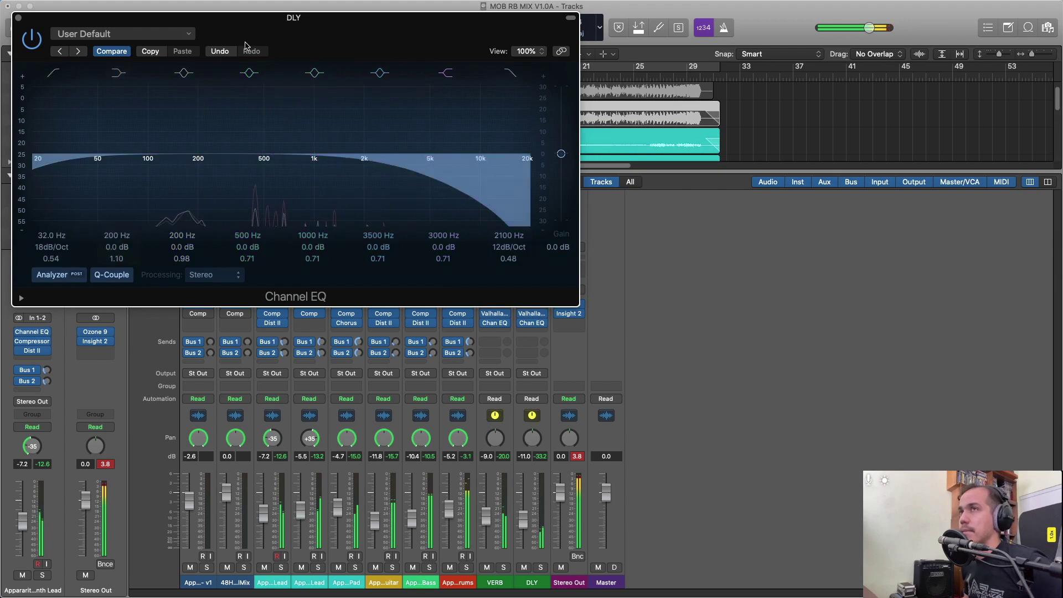
pyautogui.moveTo(245, 22); pyautogui.dragTo(608, 113)
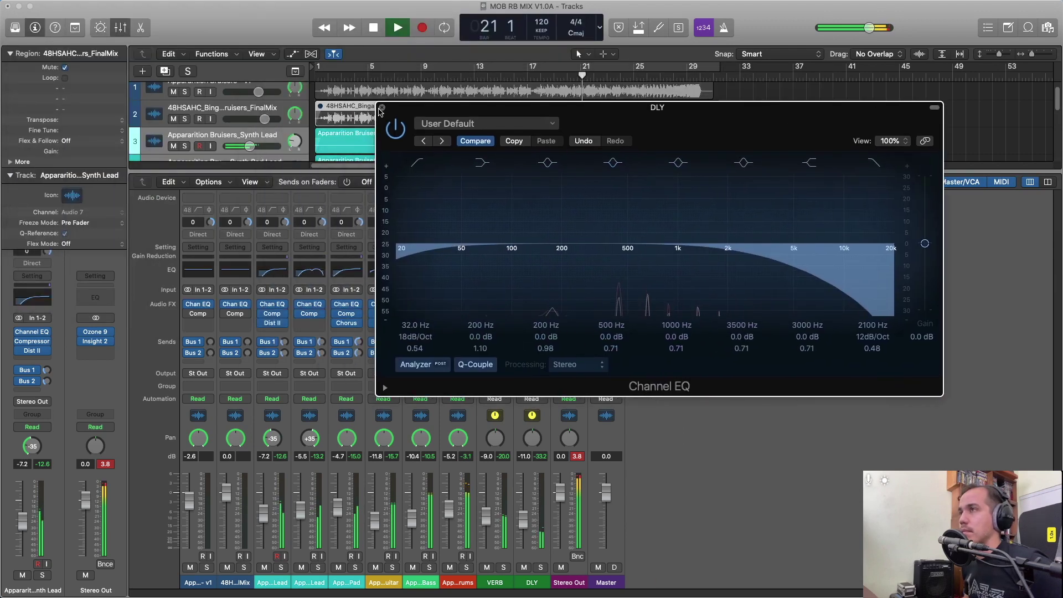
pyautogui.click(381, 109)
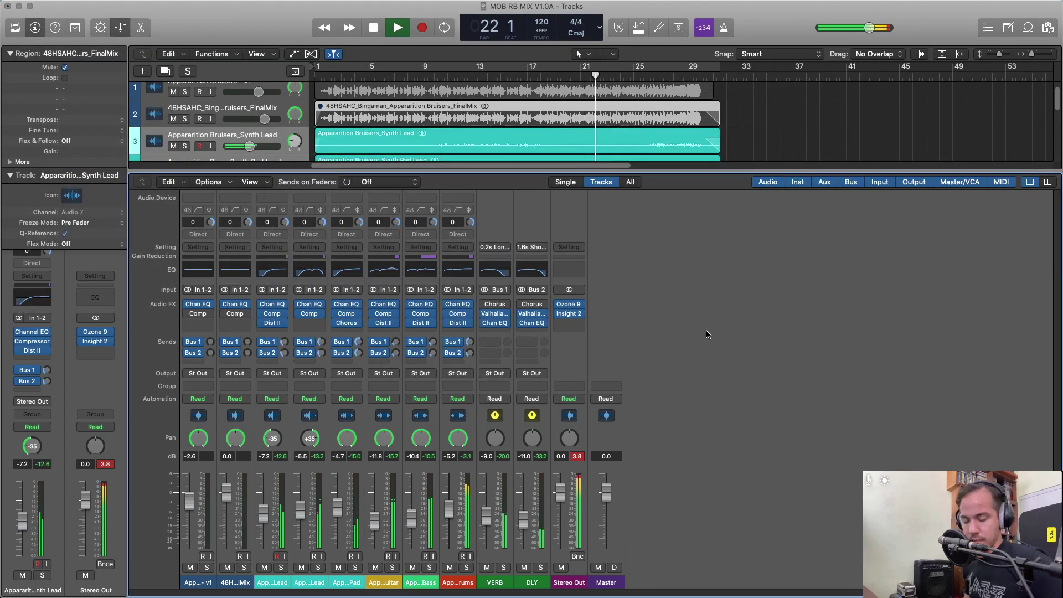
# Clear the Stereo Out peak reading and review the Equalizer 1, Dynamic EQ, Maximizer and Vintage Tape modules in Ozone 9.
pyautogui.click(581, 456)
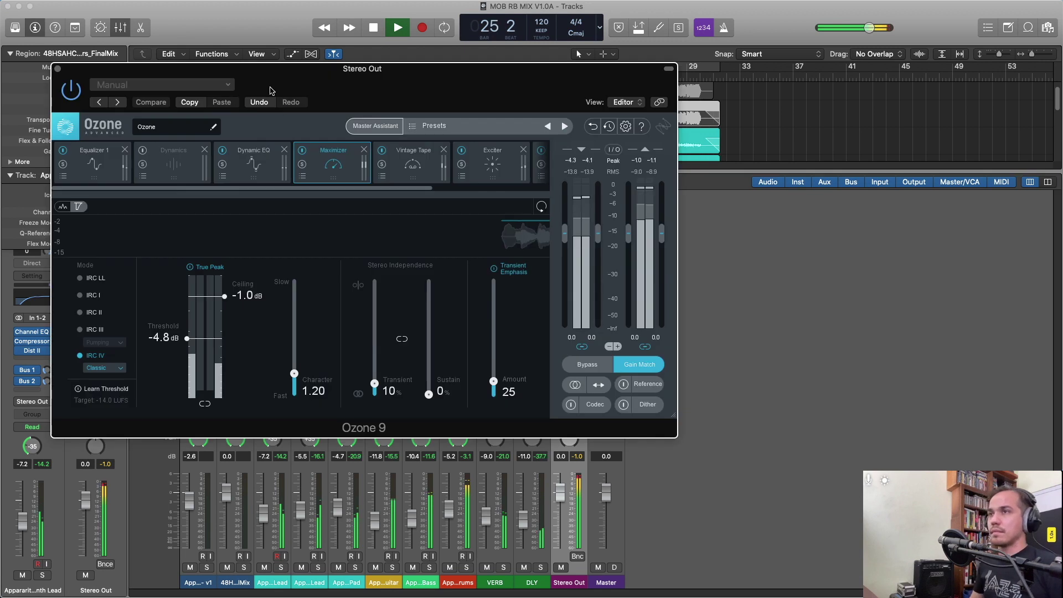
pyautogui.moveTo(287, 83); pyautogui.dragTo(444, 49)
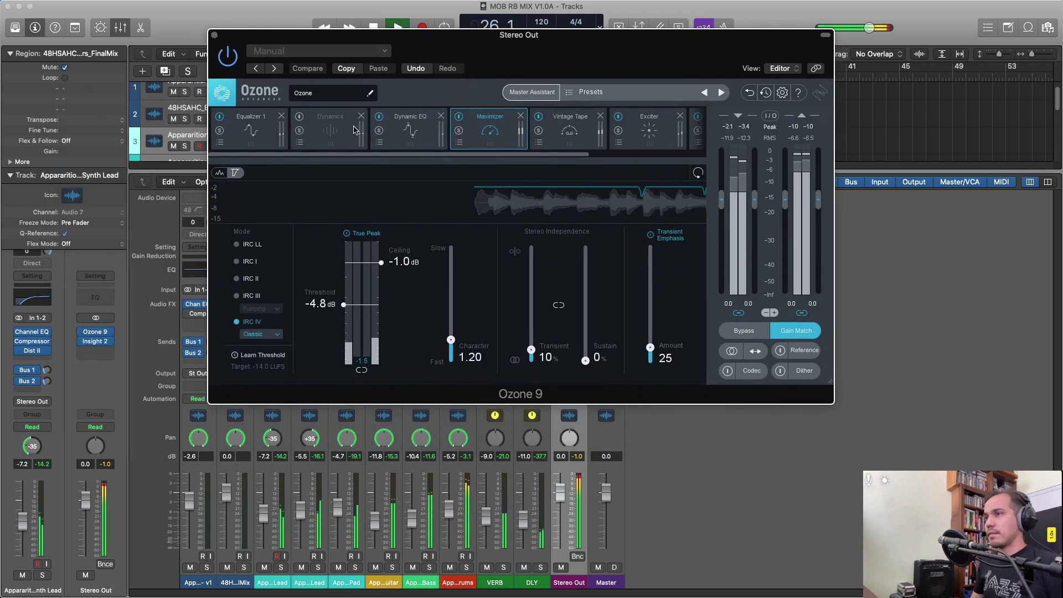
pyautogui.click(250, 126)
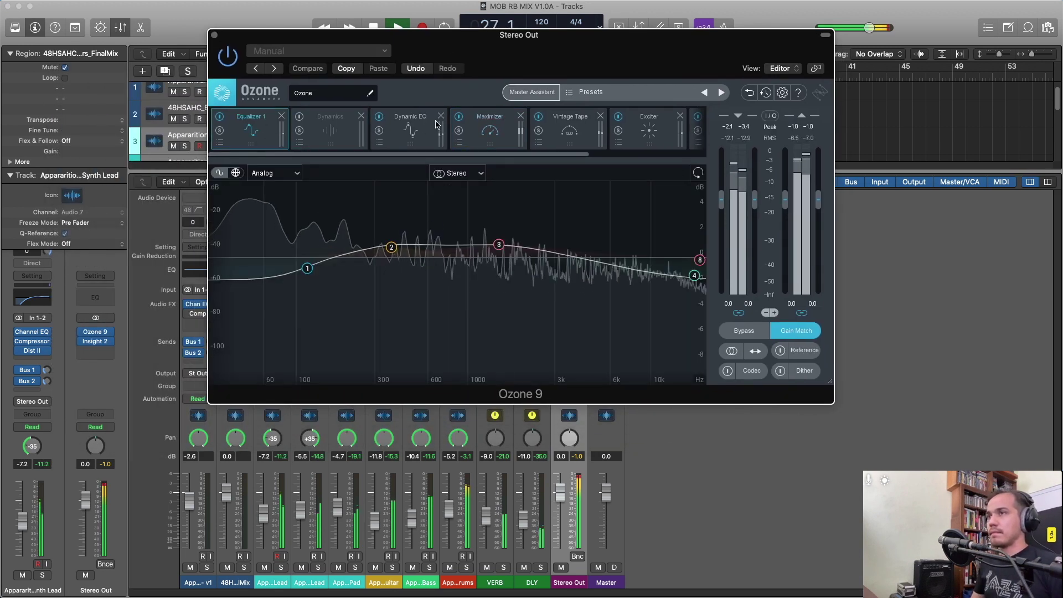
pyautogui.click(420, 127)
pyautogui.click(490, 128)
pyautogui.click(569, 127)
pyautogui.moveTo(571, 154); pyautogui.dragTo(686, 160)
pyautogui.press('super+w')
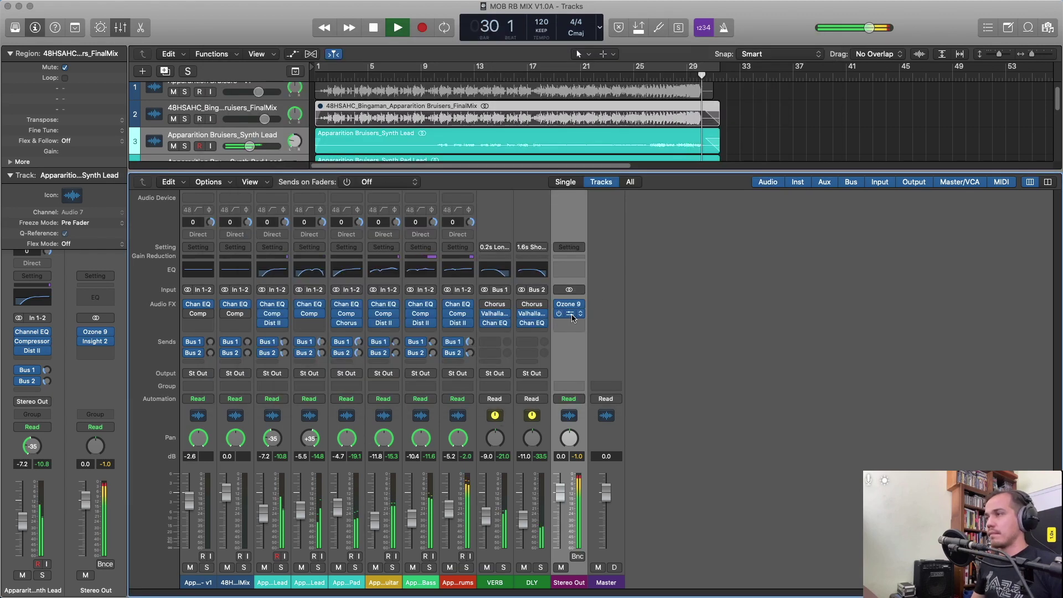
# Check the mix's loudness and peak levels in Insight 2 on the Stereo Out, and close the meter and the mixer.
pyautogui.click(573, 317)
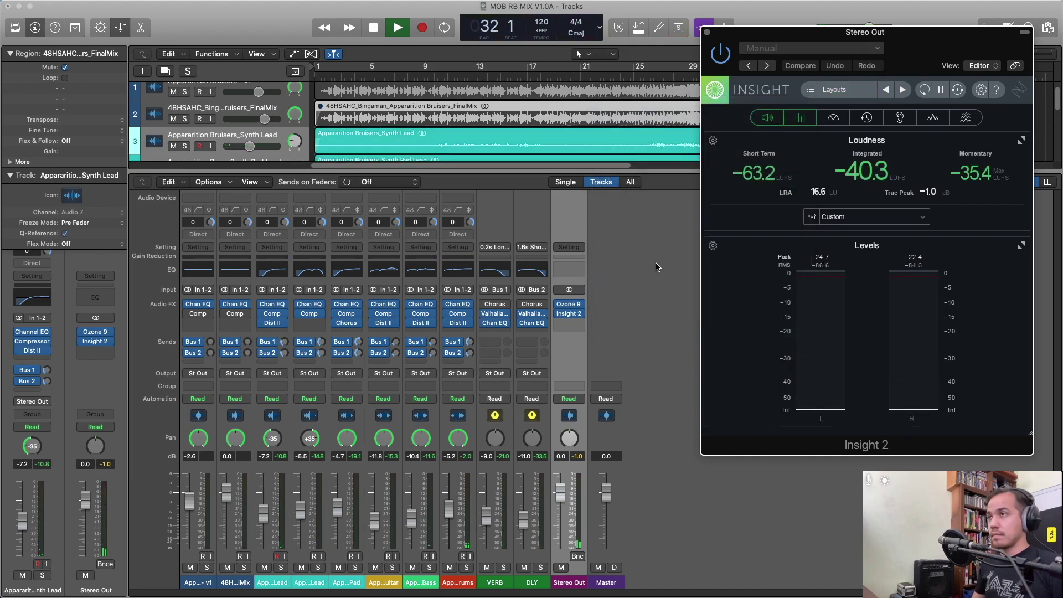
pyautogui.press('x')
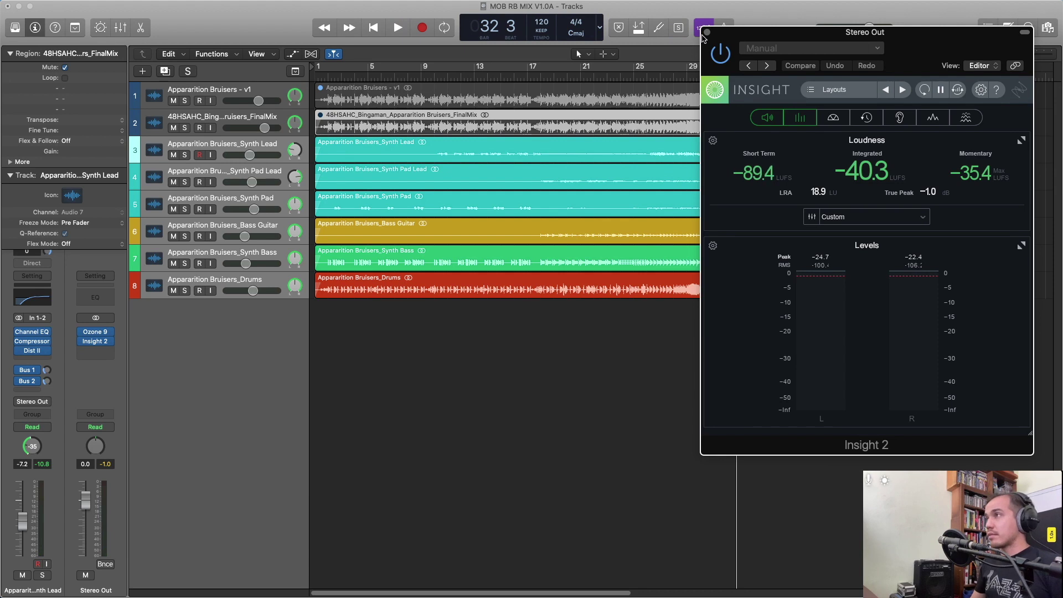
pyautogui.click(706, 32)
# Show track automation and ramp the Drums volume from +3.7 dB at bar 1 to -5.2 dB at bar 2, playing it back.
pyautogui.press('z')
pyautogui.press('a')
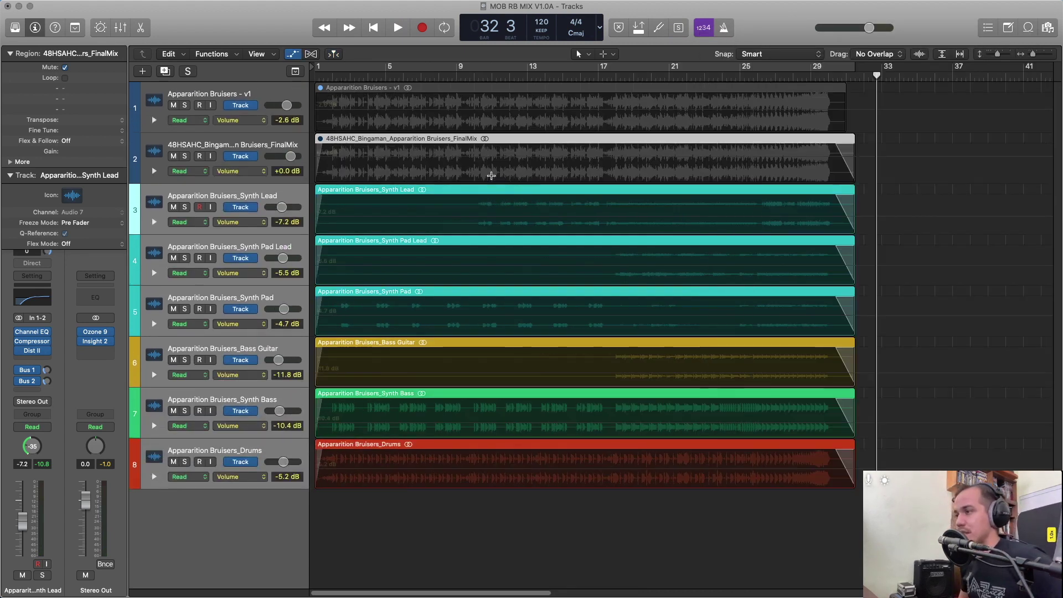
pyautogui.press('z')
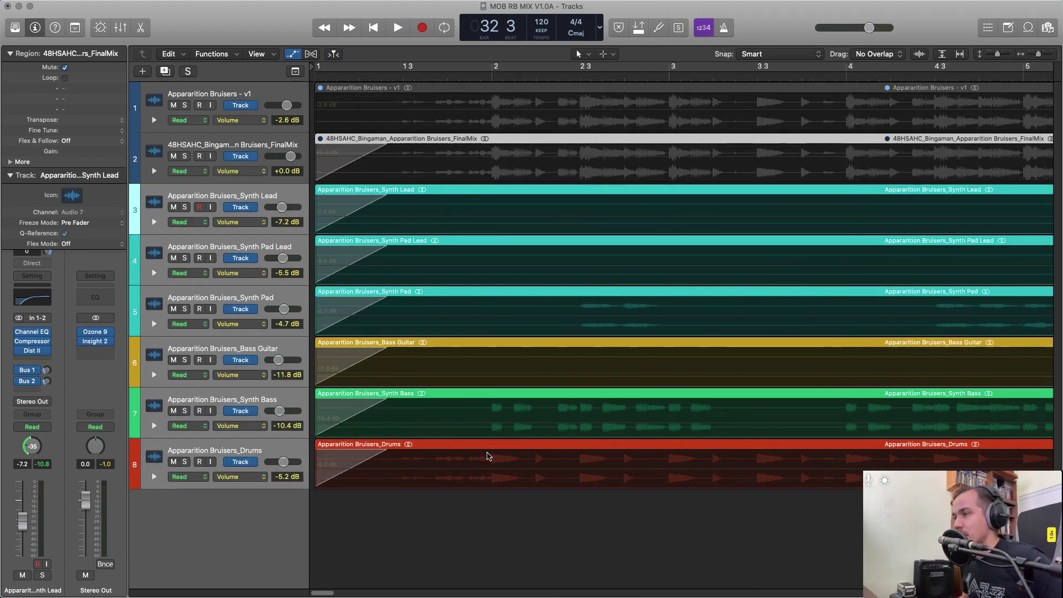
pyautogui.click(493, 471)
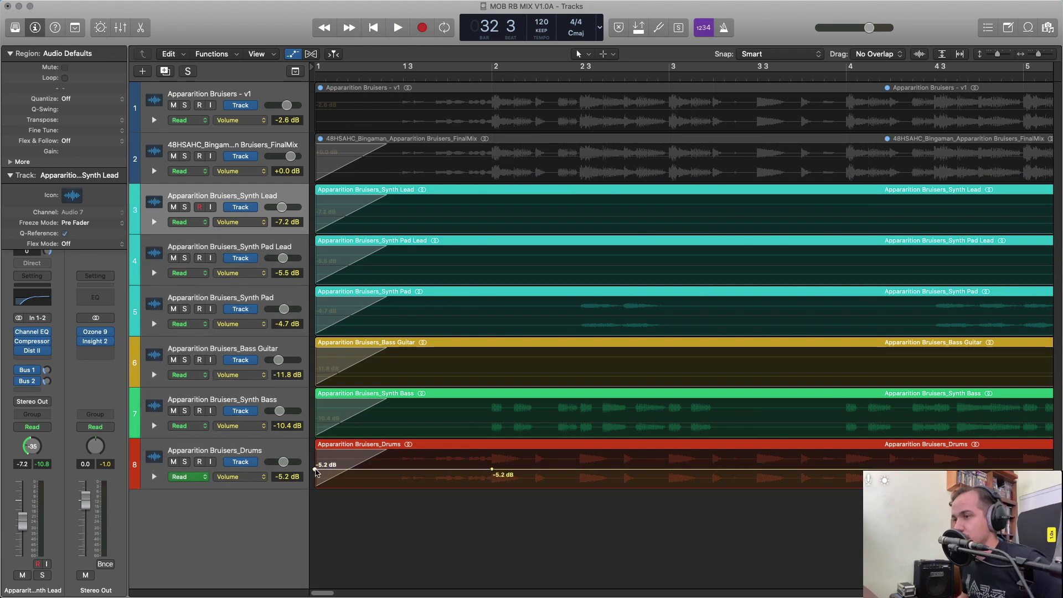
pyautogui.moveTo(315, 470); pyautogui.dragTo(315, 466)
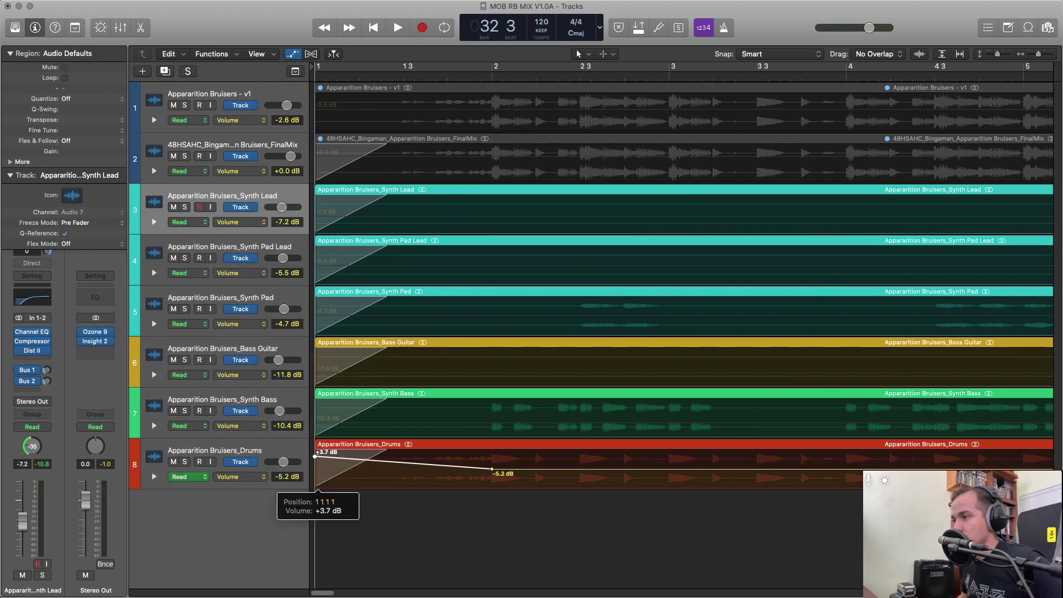
pyautogui.press('space')
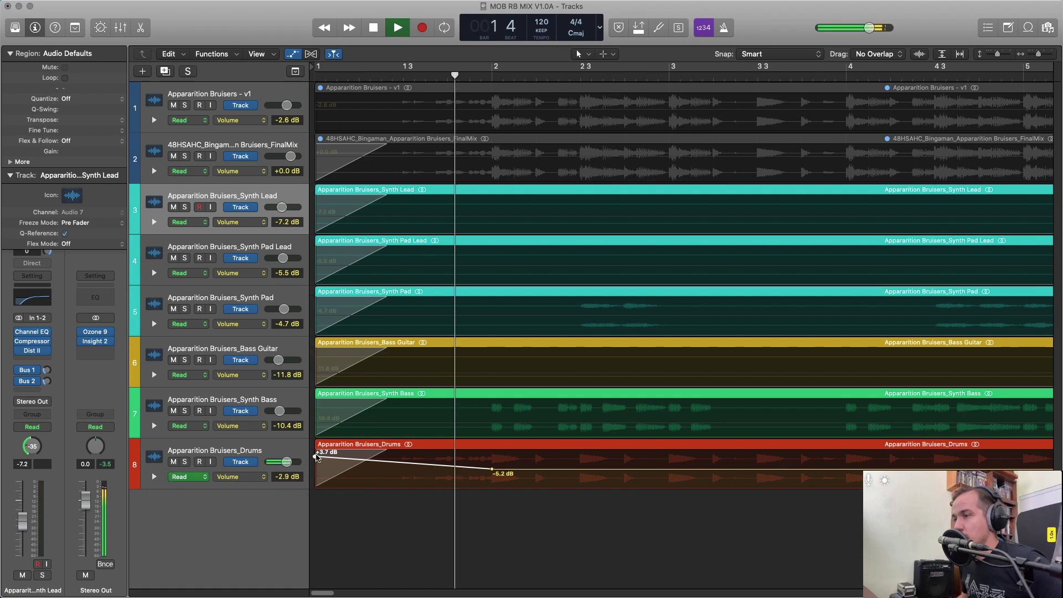
# Play the intro from bar 1 to compare the Drums volume ramp with a flat -5.2 dB level.
pyautogui.press('space')
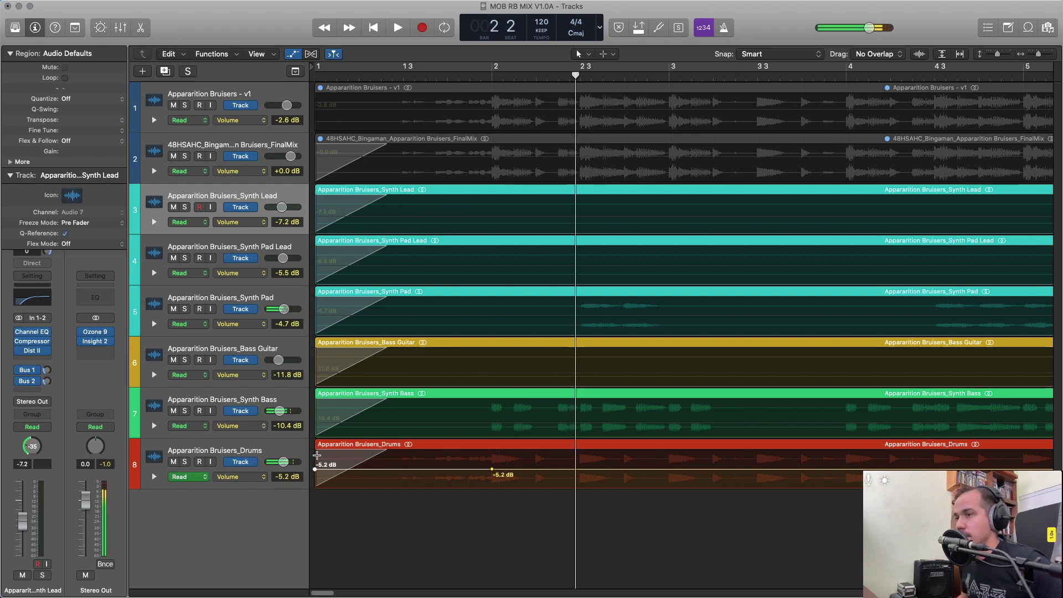
pyautogui.press('Return')
pyautogui.press('space')
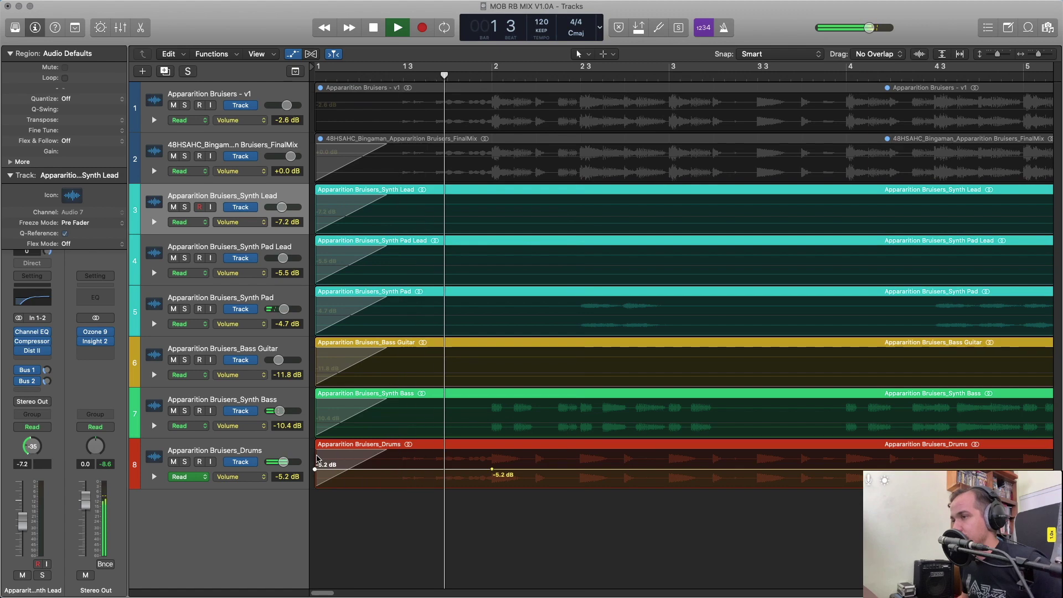
pyautogui.press('space')
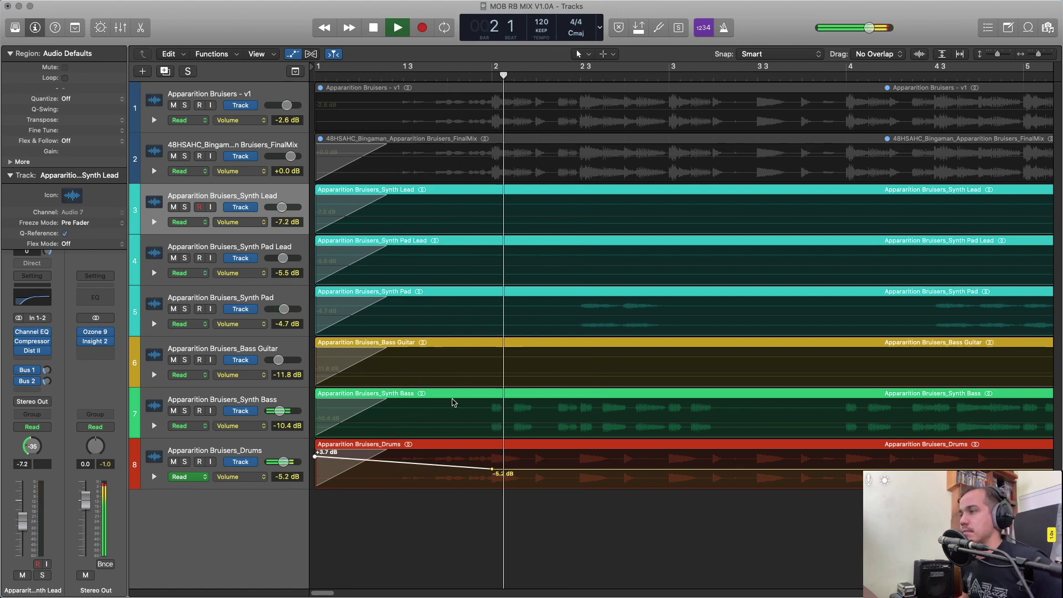
pyautogui.press('super+Left')
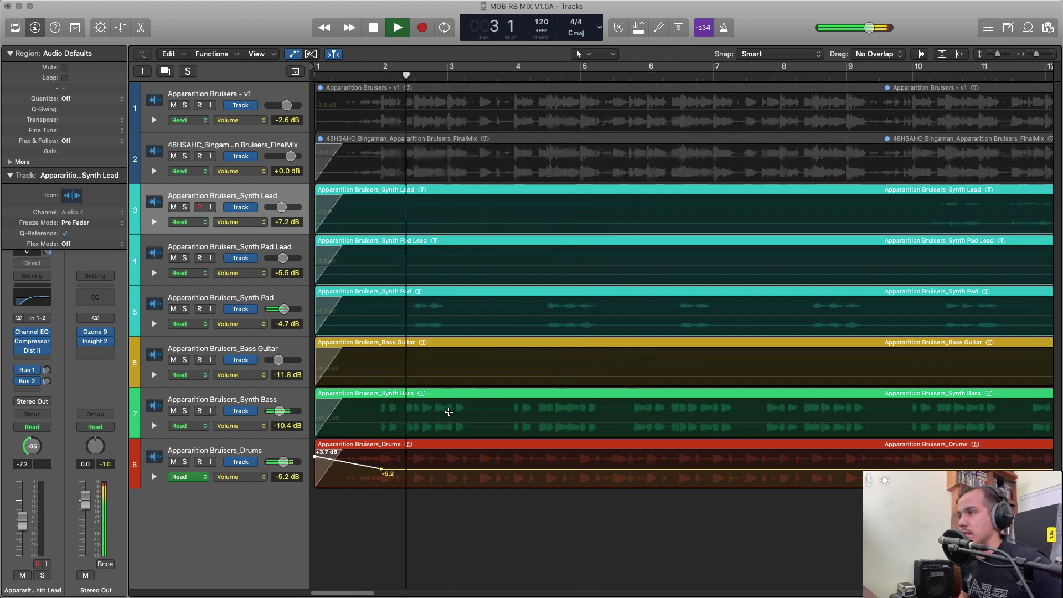
pyautogui.press('super+Left')
pyautogui.press('super+Left')
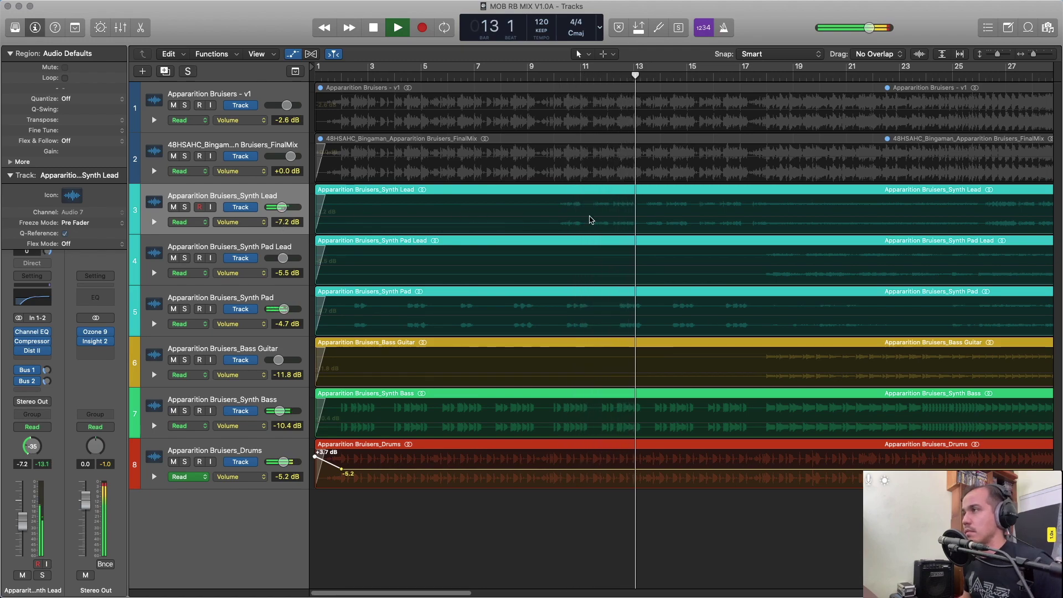
# Automate the Synth Lead volume to rise to -5.3 dB near bar 10 and return to -7.2 dB near bar 11, playing it back.
pyautogui.click(589, 217)
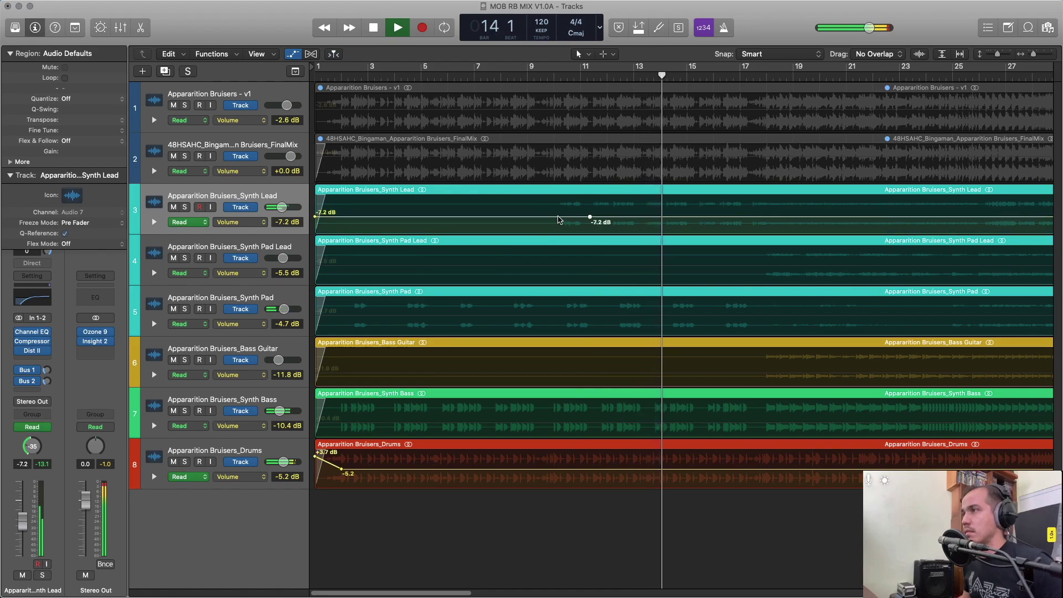
pyautogui.moveTo(558, 217); pyautogui.dragTo(556, 216)
pyautogui.press('Return')
pyautogui.click(545, 69)
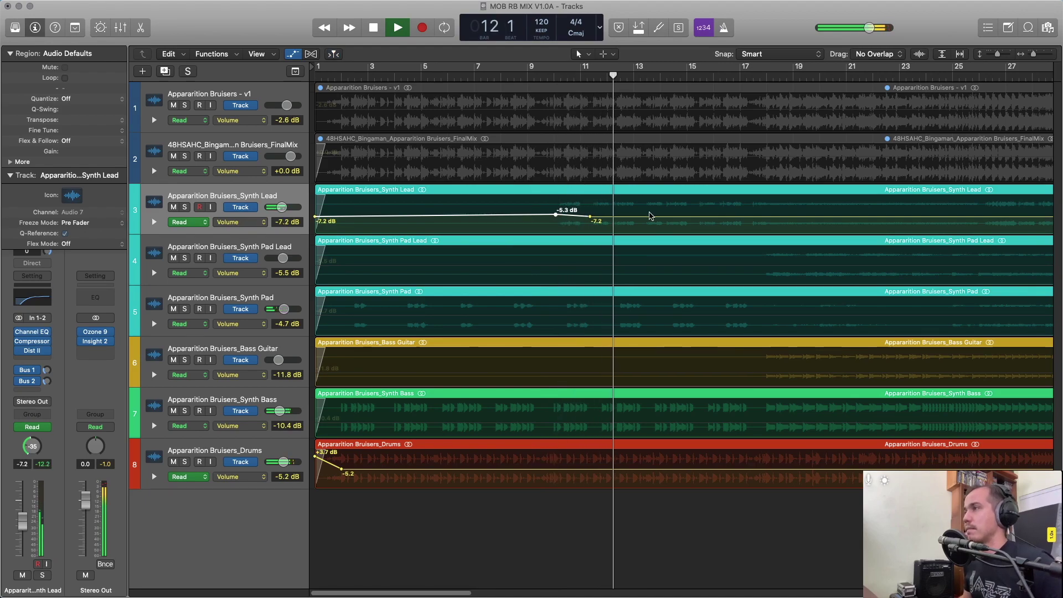
pyautogui.hscroll(5, 659, 237)
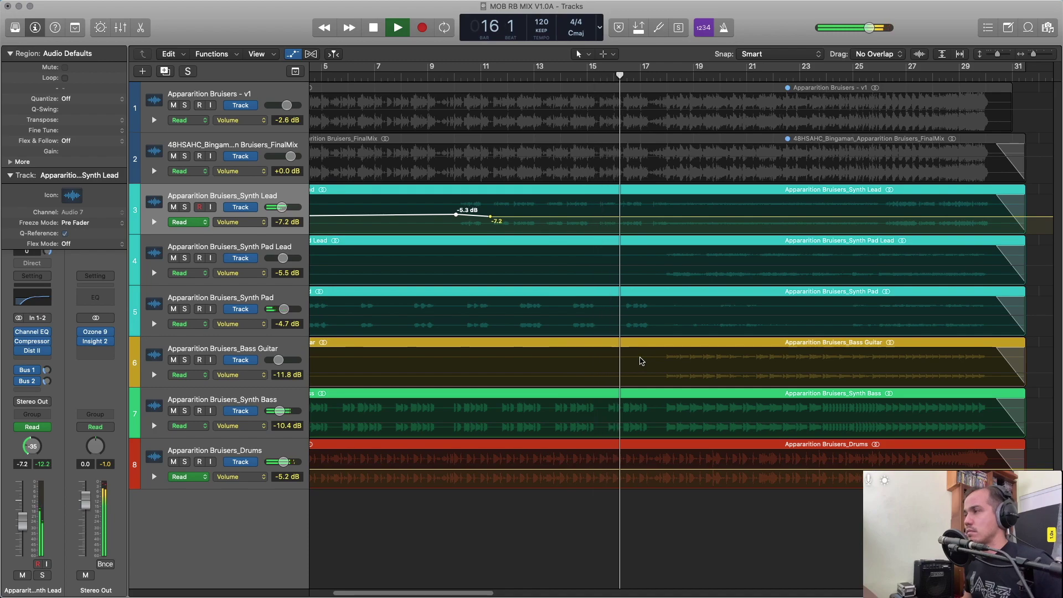
# Try to insert the Soundtoys PanMan plug-in on the Synth Pad channel.
pyautogui.click(218, 292)
pyautogui.click(47, 361)
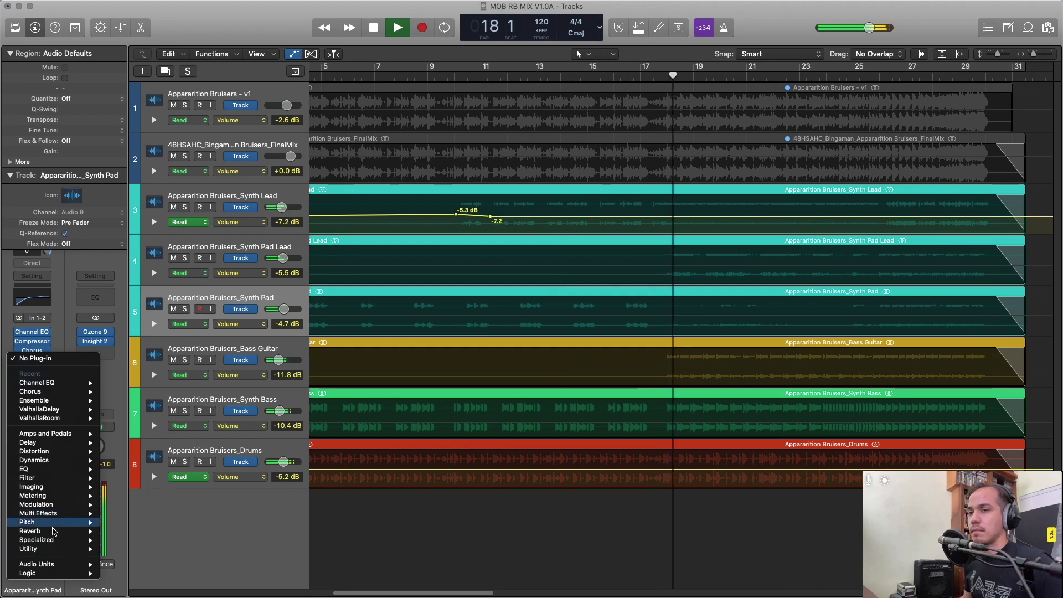
pyautogui.moveTo(49, 564)
pyautogui.moveTo(138, 563)
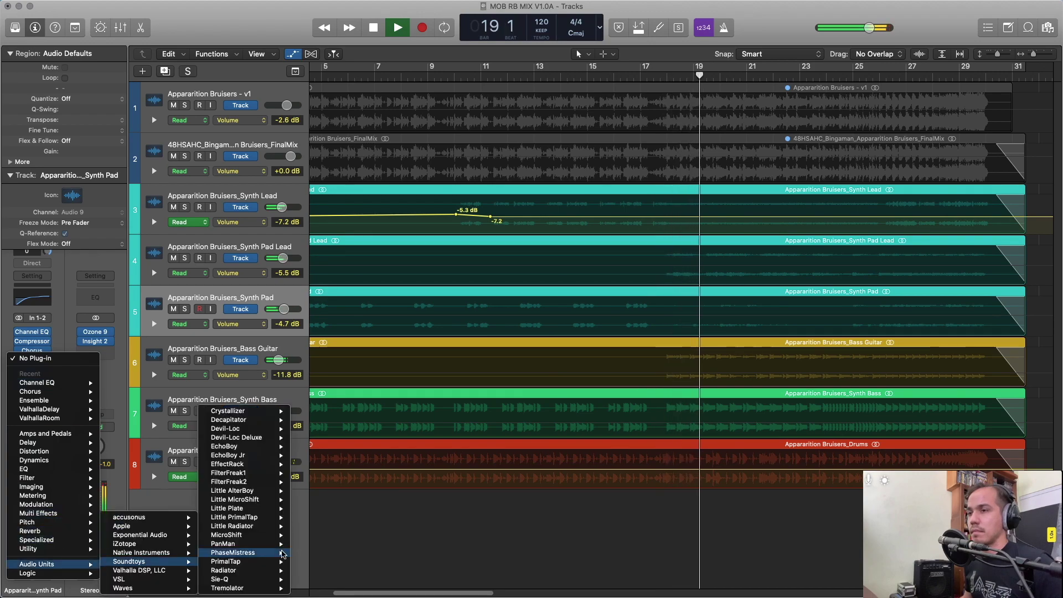
pyautogui.moveTo(260, 544)
pyautogui.click(304, 545)
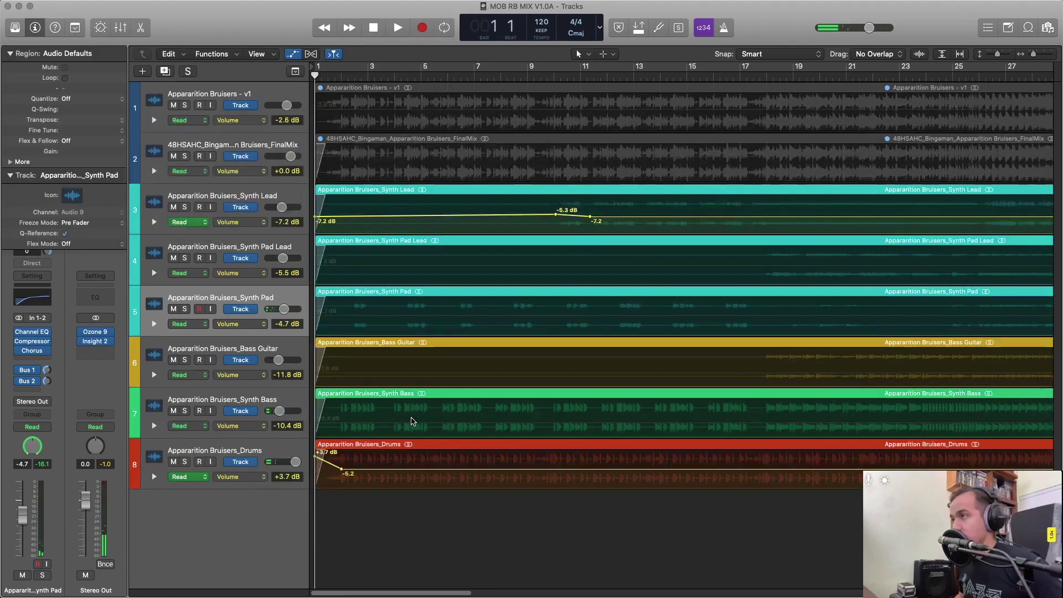
# Play the song from the start and automate the Bass Guitar volume from -11.8 dB up to -8.8 dB at bar 18.
pyautogui.press('space')
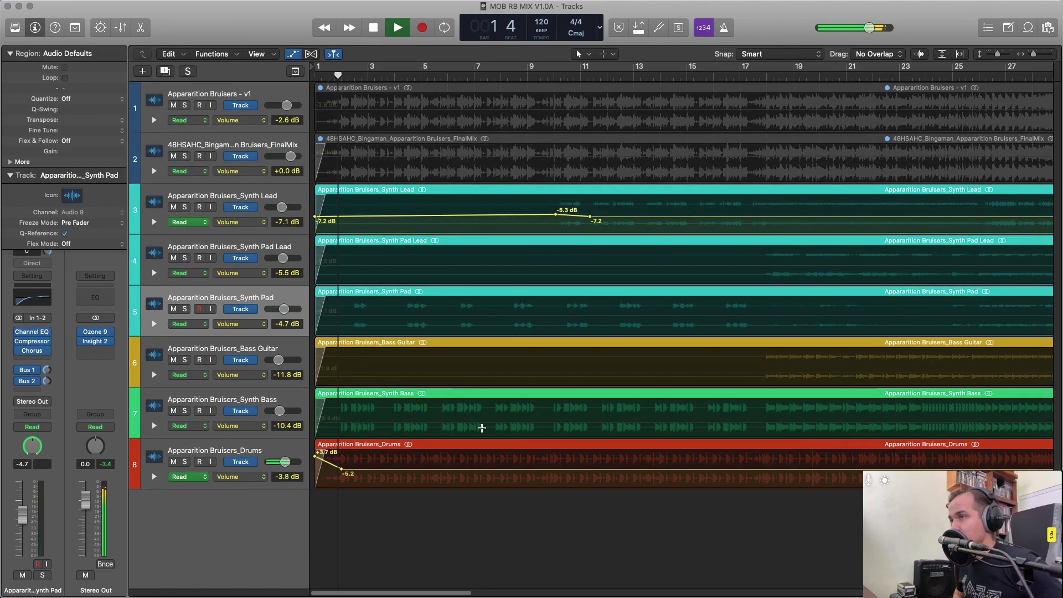
pyautogui.press('super+Left')
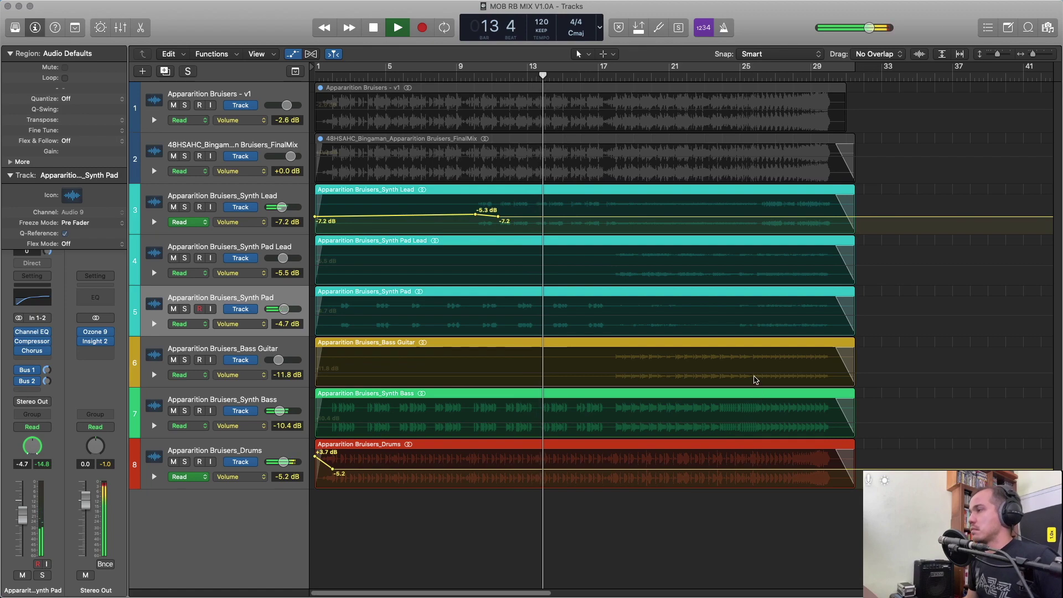
pyautogui.click(754, 374)
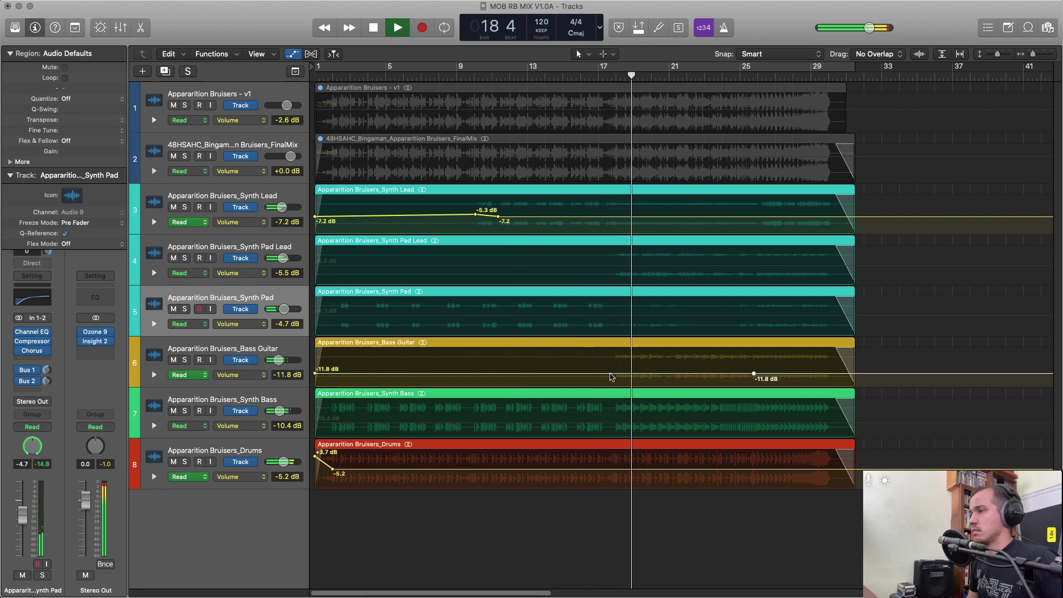
pyautogui.click(611, 374)
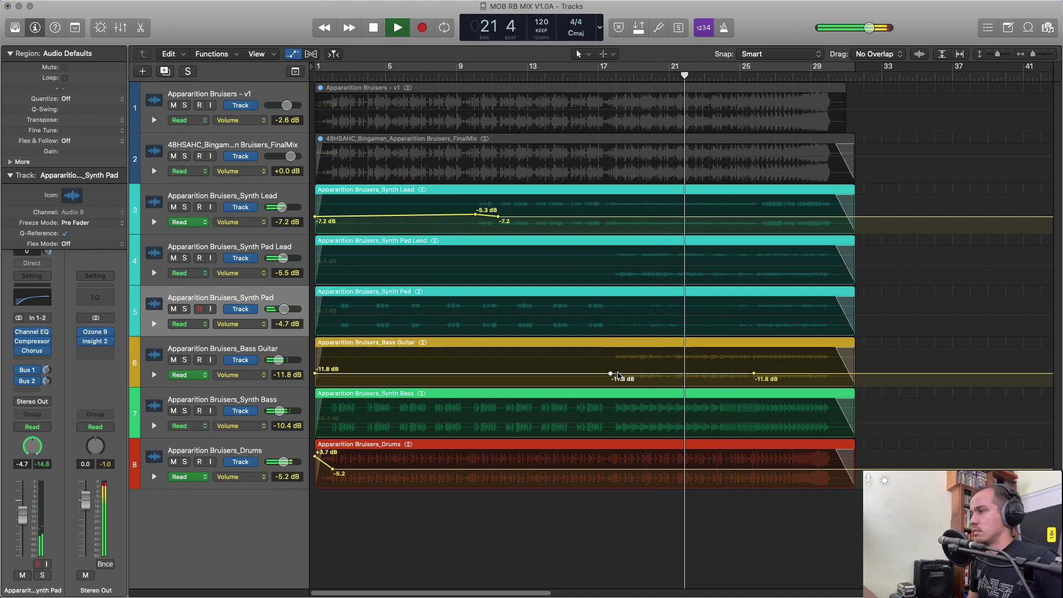
pyautogui.click(617, 373)
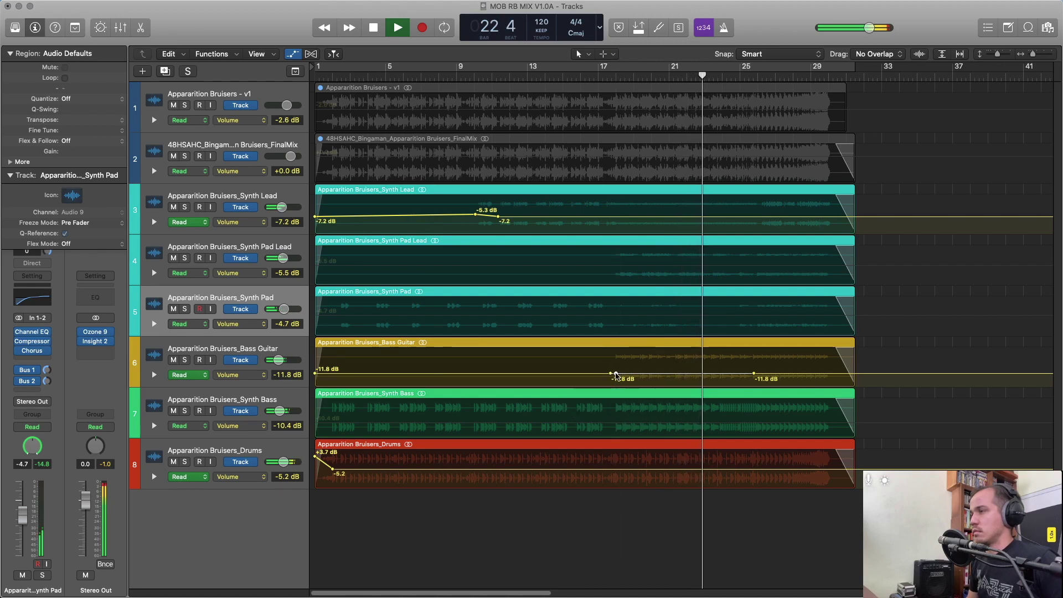
pyautogui.moveTo(615, 373); pyautogui.dragTo(615, 370)
# Shape the Bass Guitar volume with automation points of -12.0 dB and -9.5 dB around bar 21 and -10.6 dB near bar 30.
pyautogui.click(675, 372)
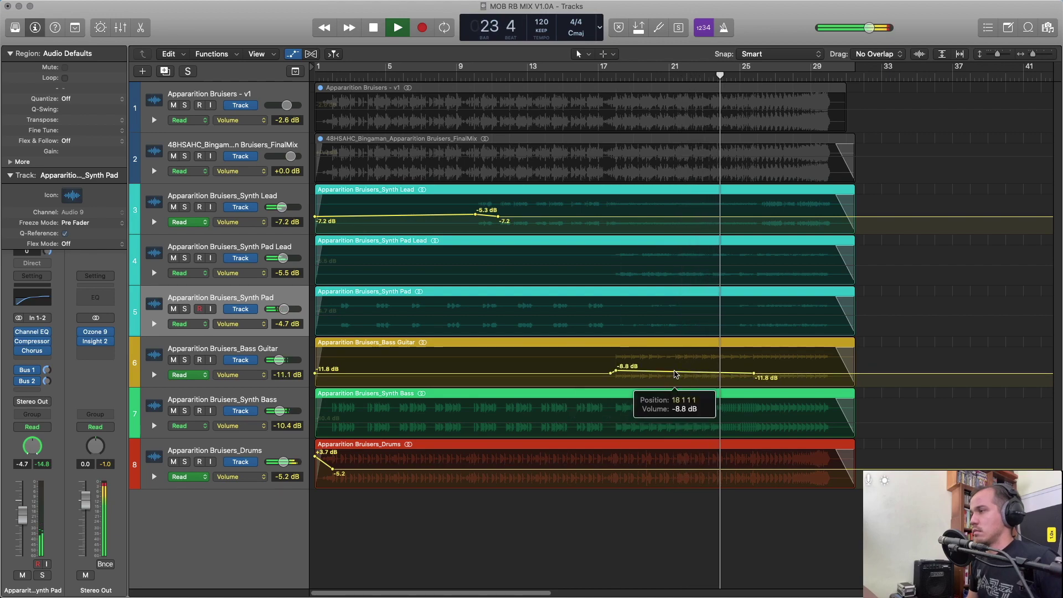
pyautogui.moveTo(675, 372); pyautogui.dragTo(675, 376)
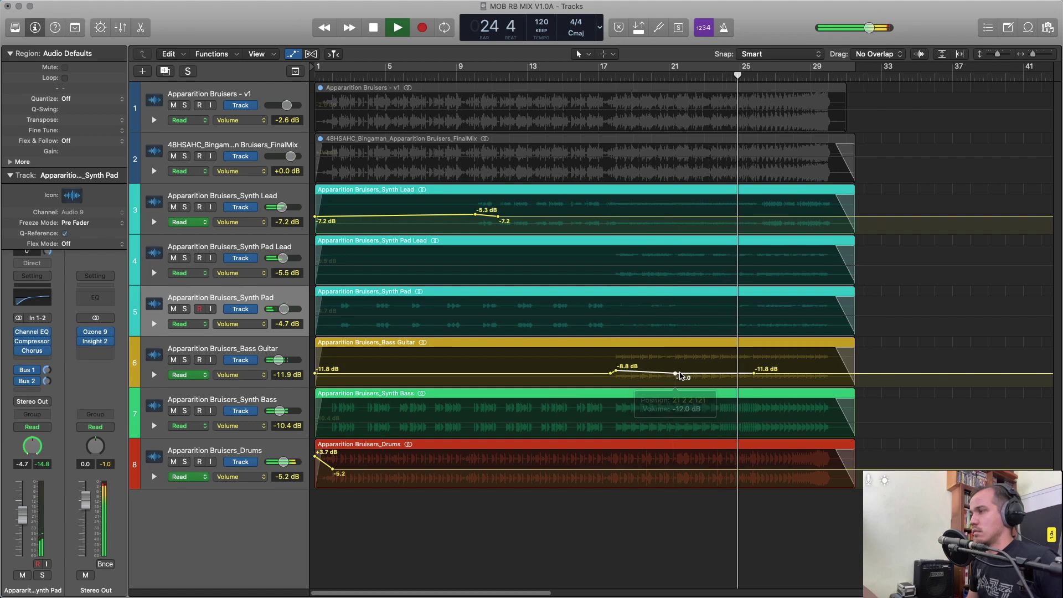
pyautogui.click(679, 370)
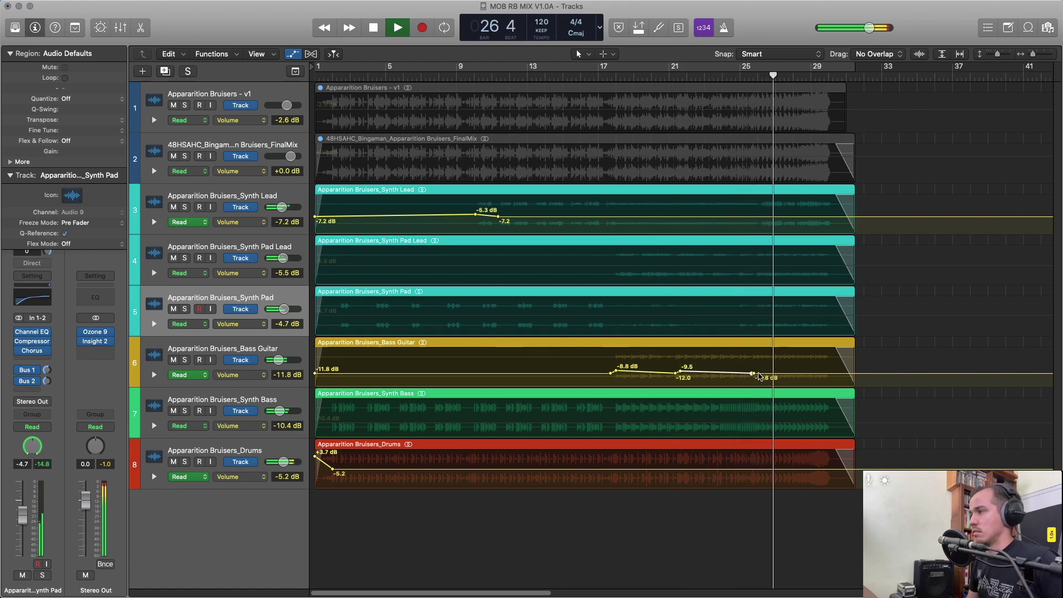
pyautogui.moveTo(758, 374); pyautogui.dragTo(830, 372)
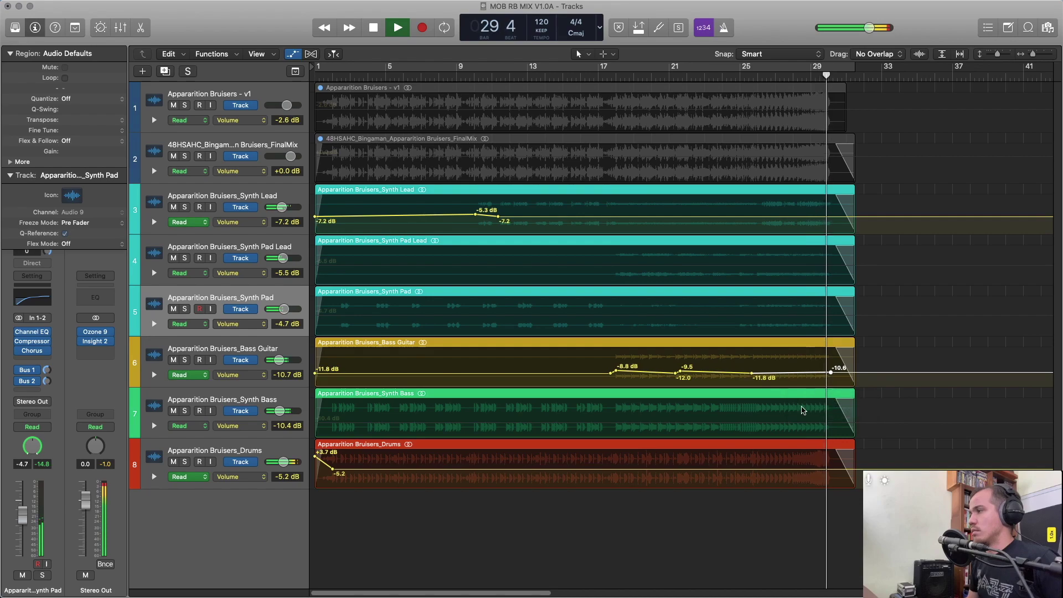
# Automate the Synth Bass volume from -10.4 dB near bar 26 up to -8.2 dB near bar 30, and play from bar 17.
pyautogui.click(613, 423)
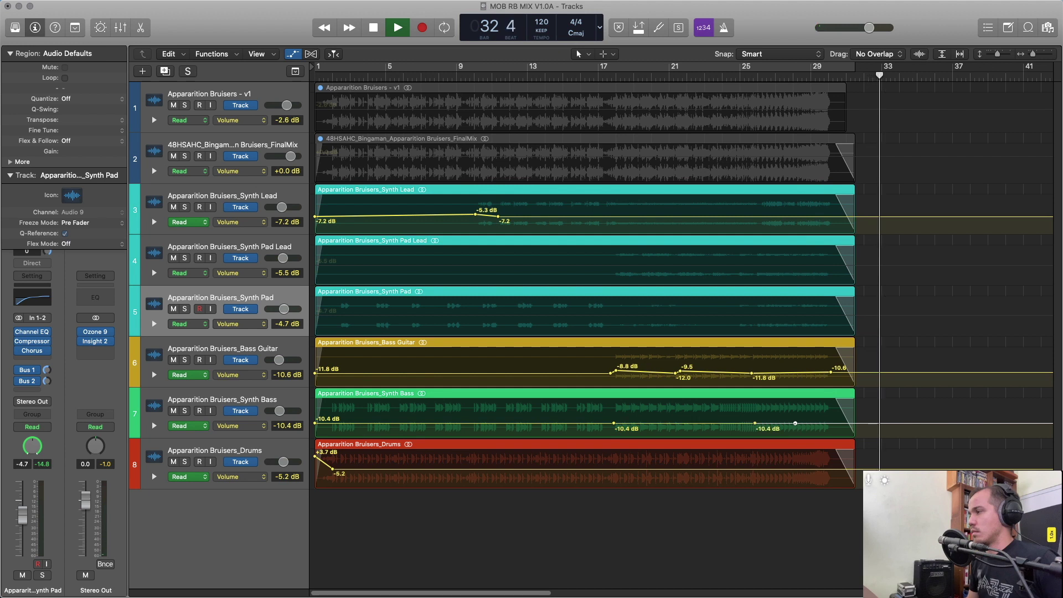
pyautogui.moveTo(795, 423); pyautogui.dragTo(828, 421)
pyautogui.click(600, 69)
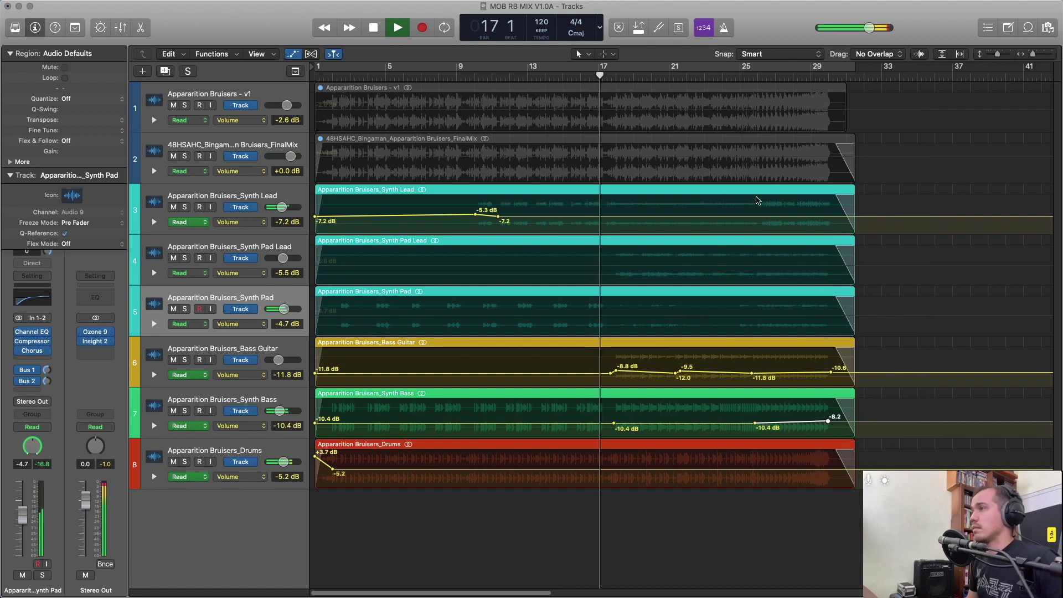
# Automate the Synth Pad Lead volume from -5.5 dB up to -4.2 dB just after bar 17.
pyautogui.click(597, 265)
pyautogui.click(606, 266)
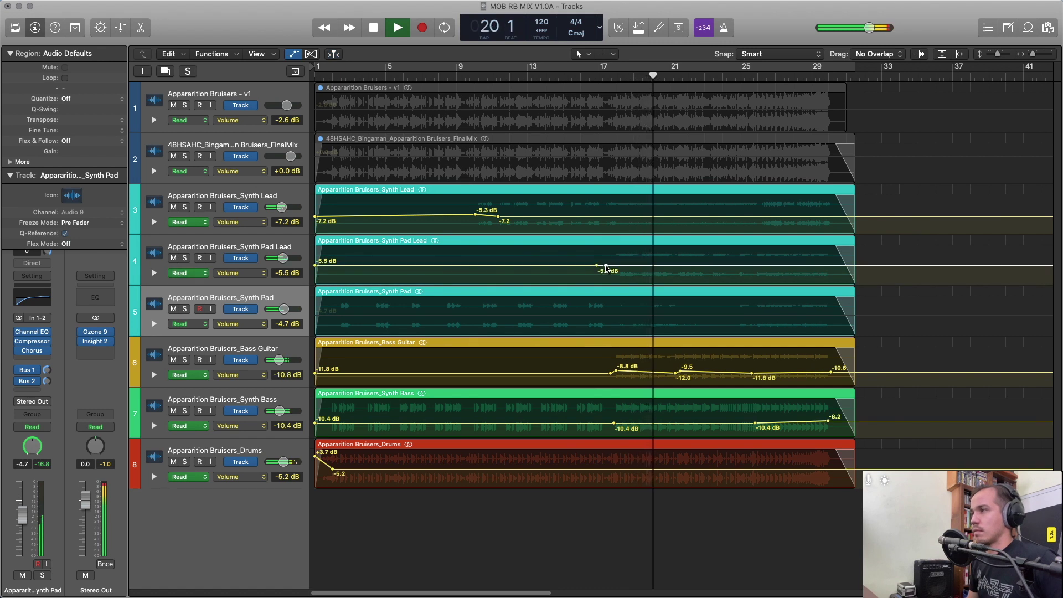
pyautogui.moveTo(607, 266); pyautogui.dragTo(606, 264)
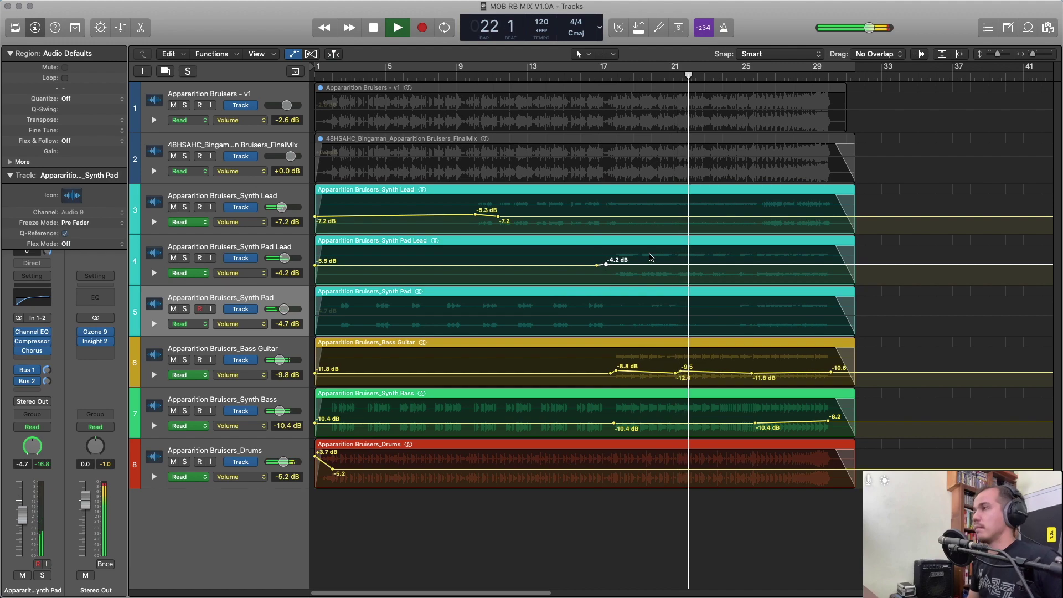
pyautogui.moveTo(607, 265); pyautogui.dragTo(604, 265)
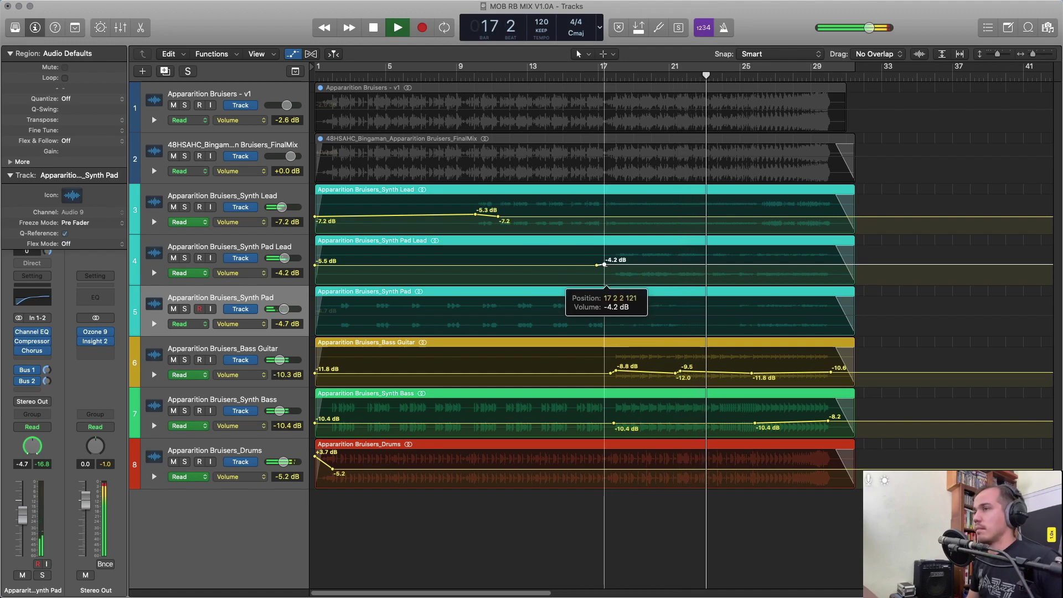
# Automate the Synth Lead volume from -7.2 dB up to -5.3 dB at about bar 17.
pyautogui.click(603, 216)
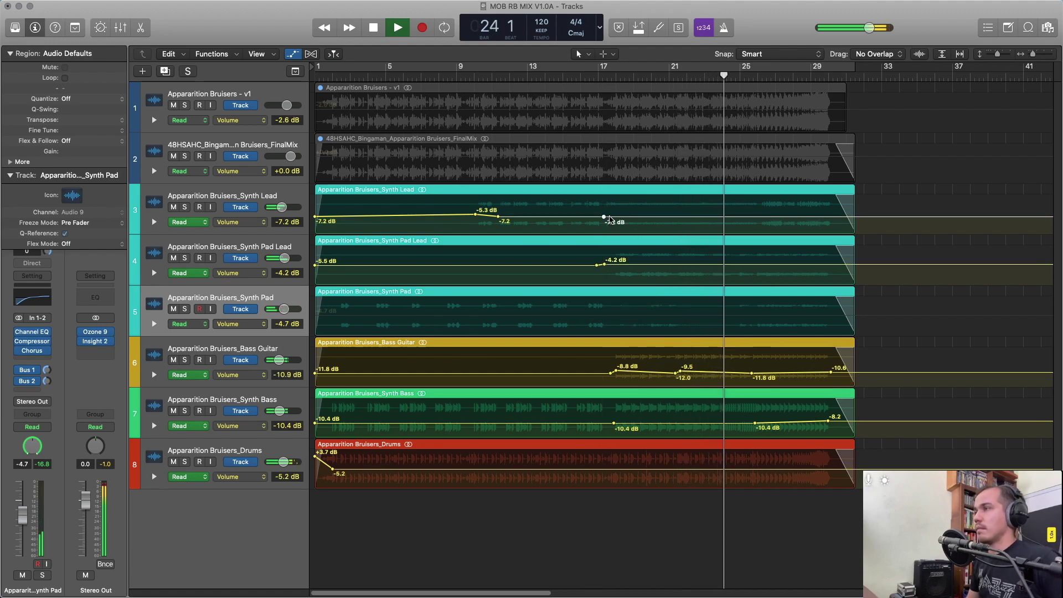
pyautogui.click(604, 217)
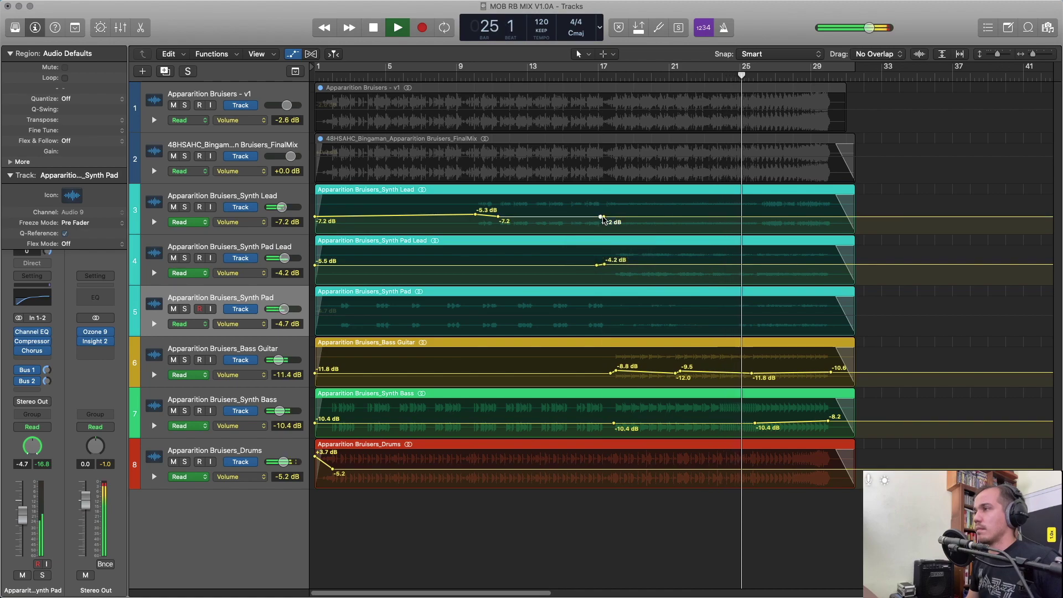
pyautogui.moveTo(603, 219); pyautogui.dragTo(603, 215)
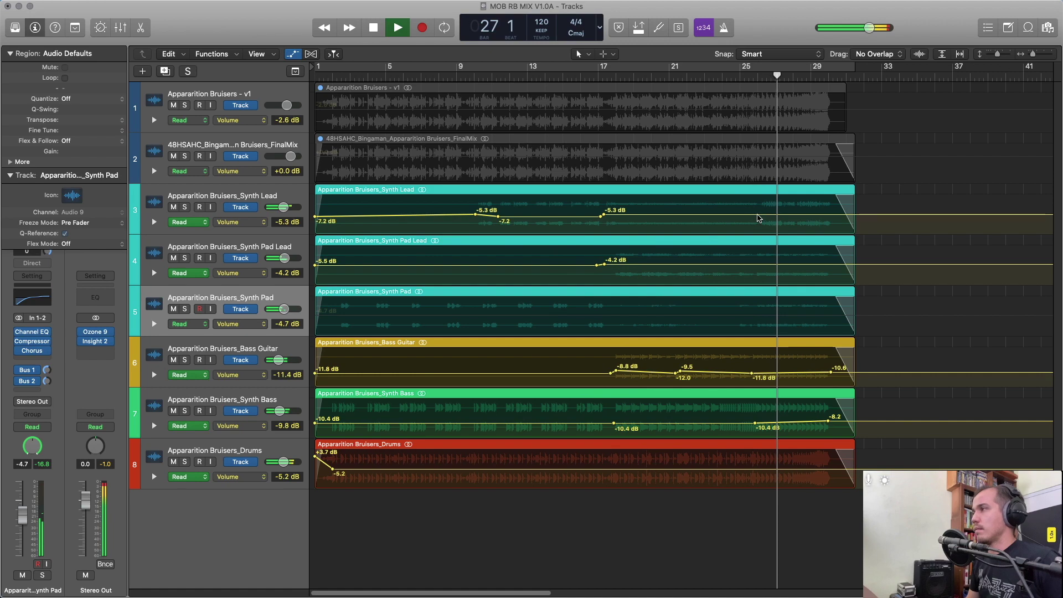
# Automate the Synth Lead volume to drop from -5.3 dB to -9.4 dB at about bar 26.
pyautogui.moveTo(758, 214); pyautogui.dragTo(762, 214)
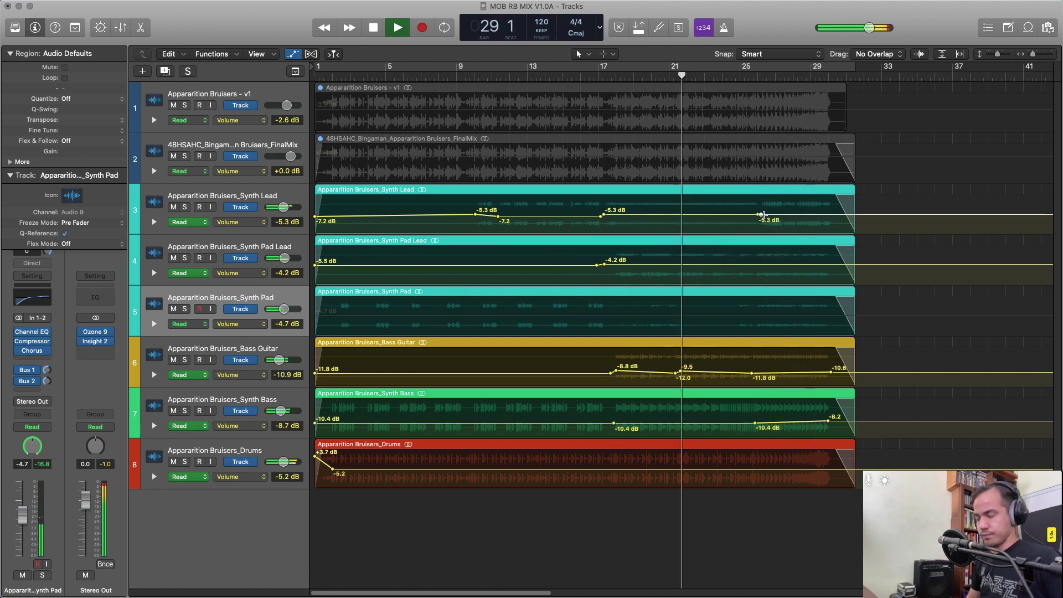
pyautogui.press('super+Right')
pyautogui.press('super+Right')
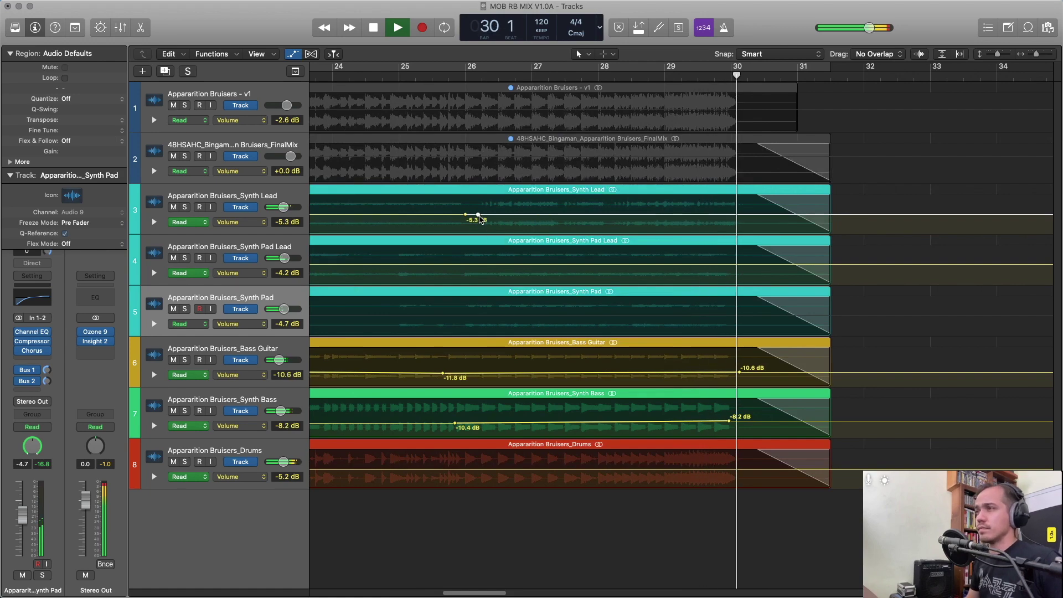
pyautogui.moveTo(480, 218); pyautogui.dragTo(480, 224)
pyautogui.press('super+Left')
pyautogui.press('super+Left')
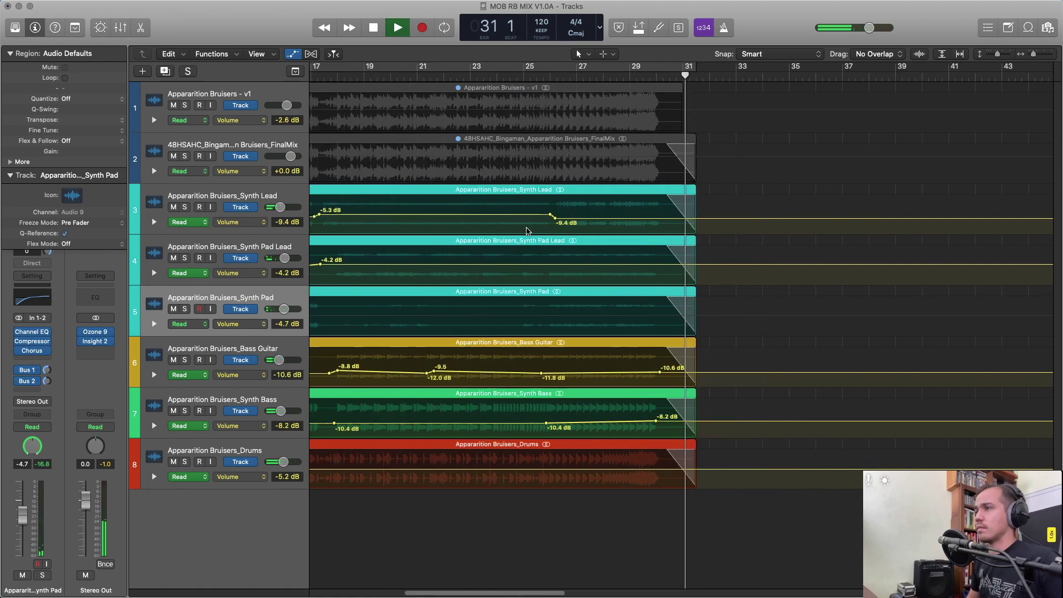
# Move the end of the Synth Lead's bar 17 rise to about bar 18, and replay from bar 17.
pyautogui.hscroll(-5, 527, 231)
pyautogui.click(438, 76)
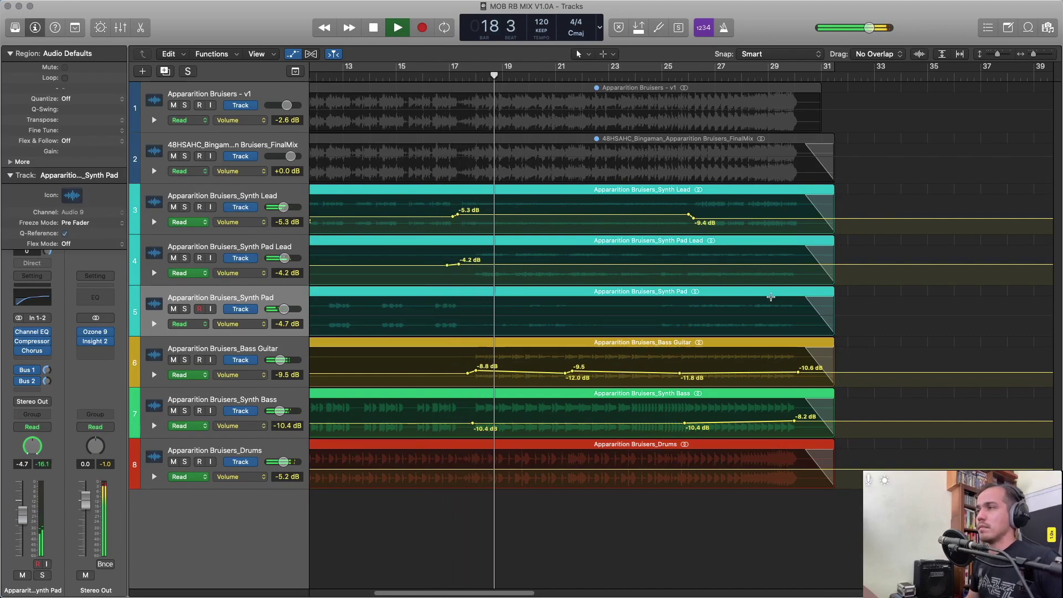
pyautogui.press('super+Right')
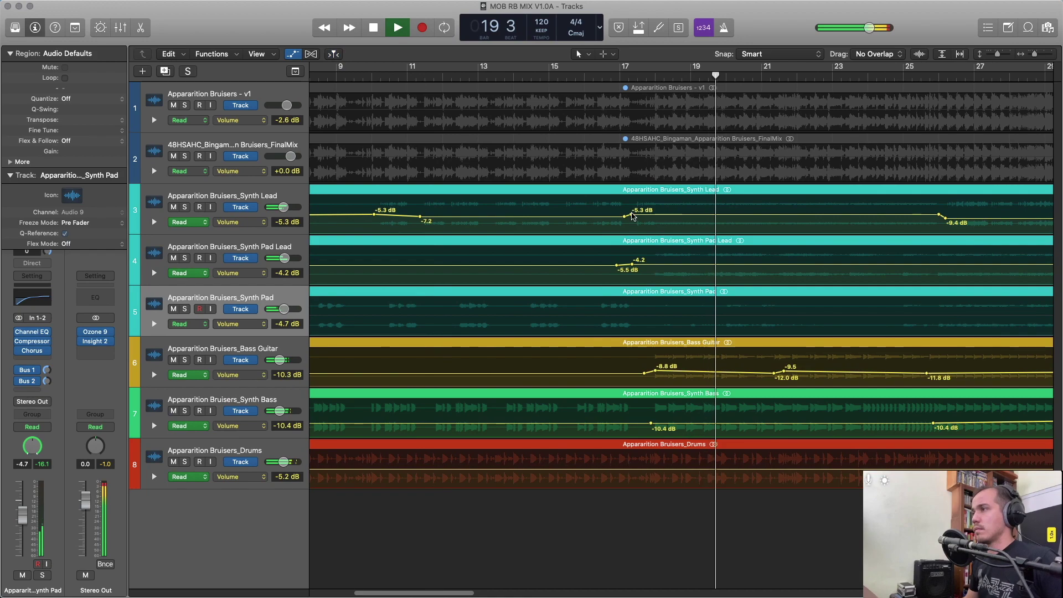
pyautogui.moveTo(632, 214); pyautogui.dragTo(659, 215)
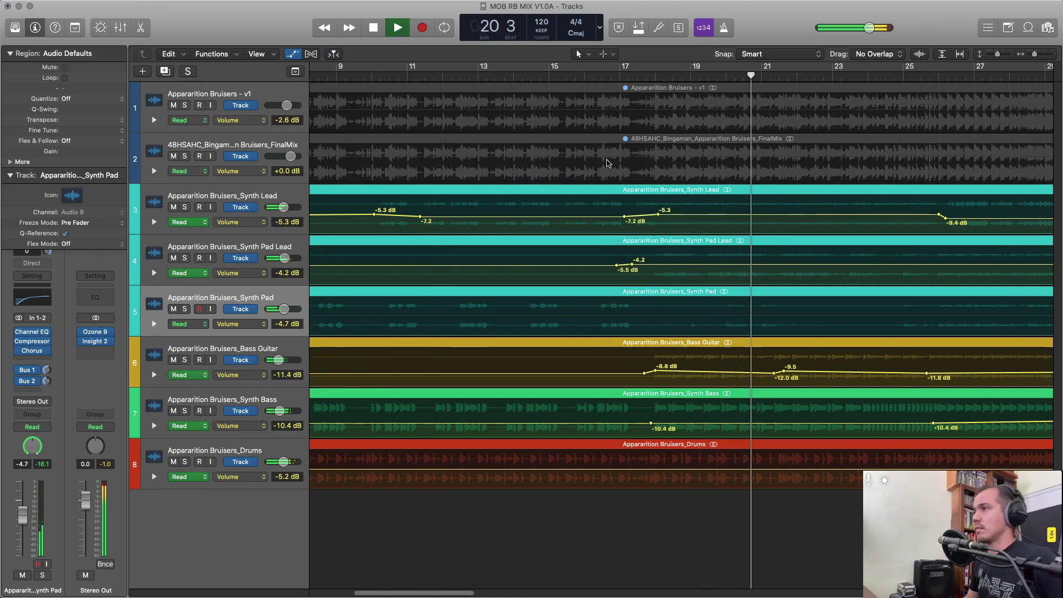
pyautogui.click(621, 78)
pyautogui.press('super+Left')
pyautogui.press('super+Left')
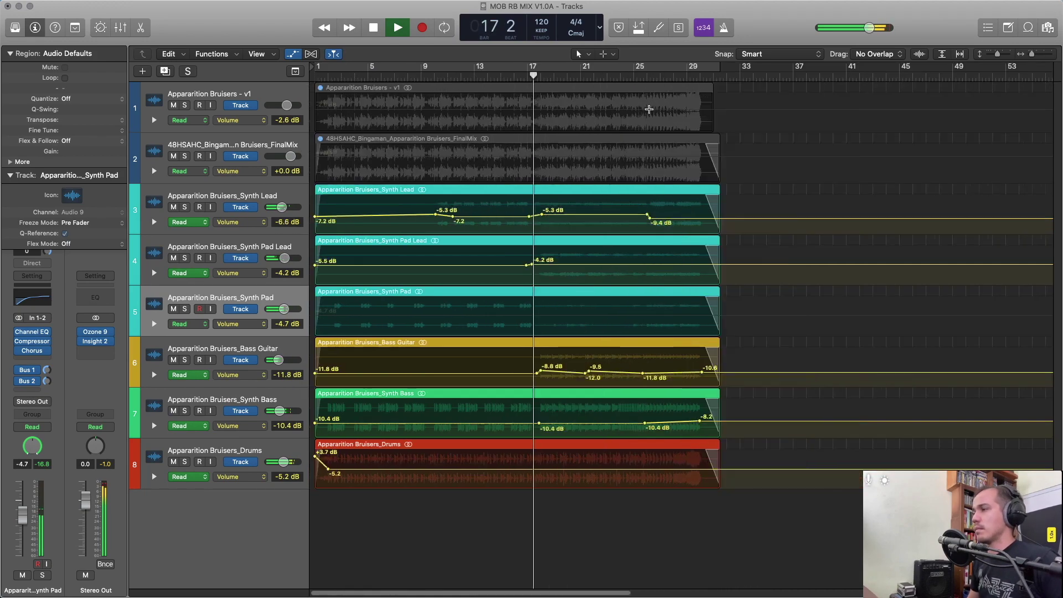
# Solo the Drums and automate their volume to peak at -2.3 dB between -5.2 dB points at about bars 25 and 26, with another at bar 30.
pyautogui.press('super+Right')
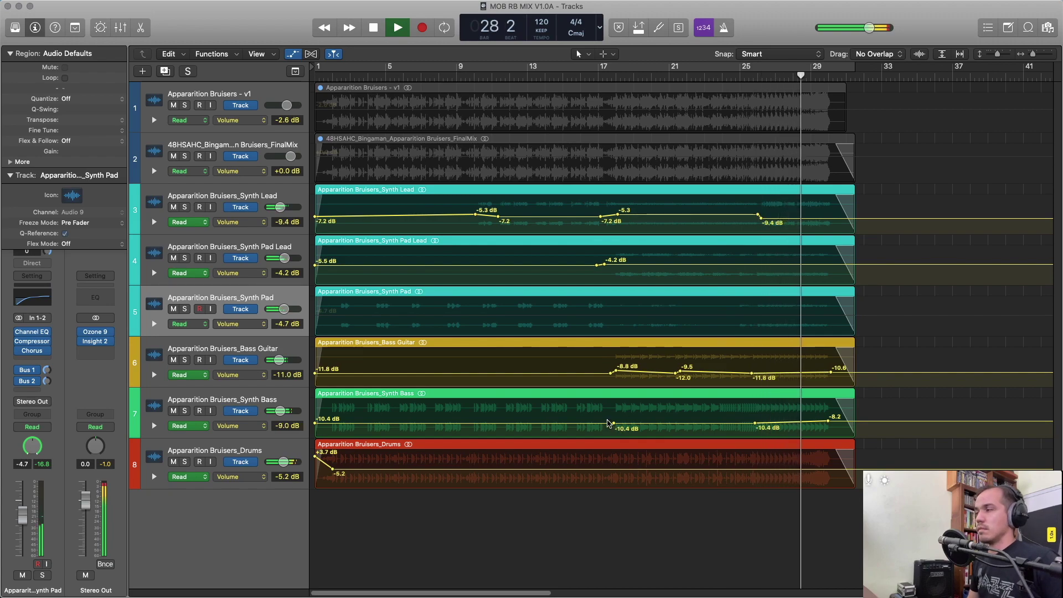
pyautogui.click(704, 76)
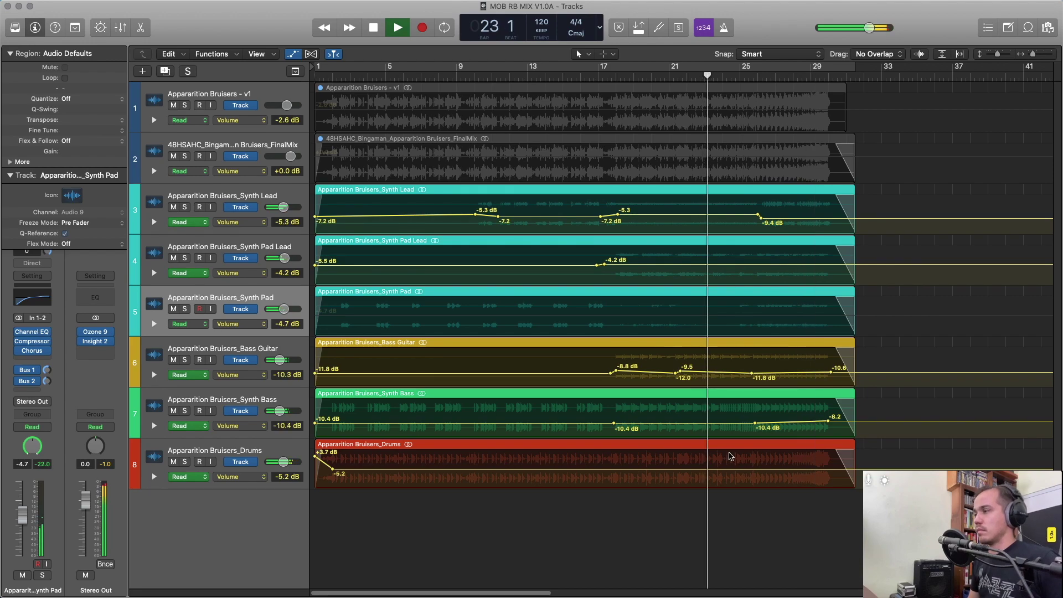
pyautogui.click(185, 462)
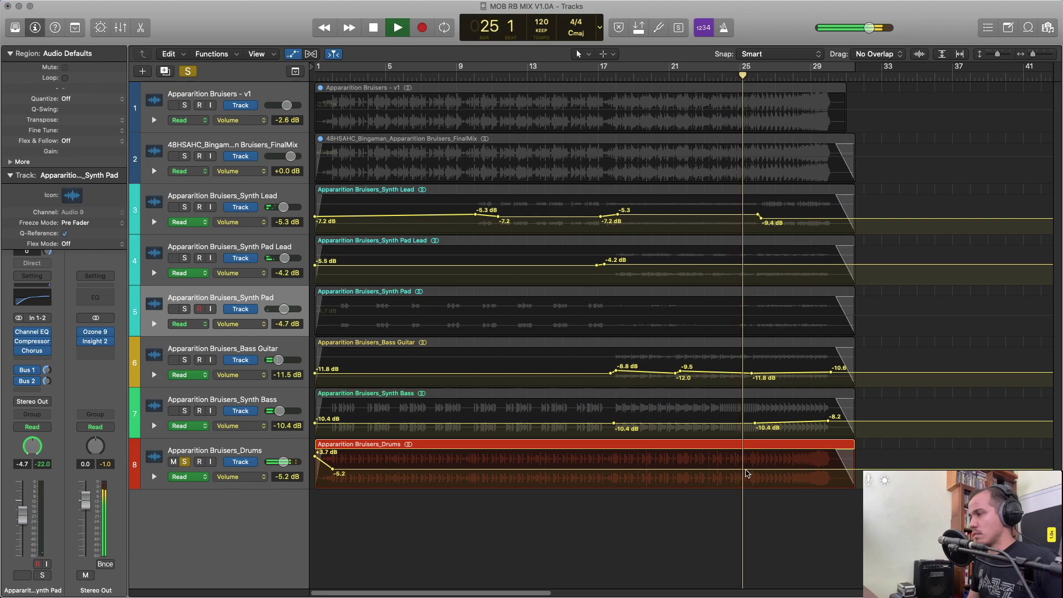
pyautogui.click(737, 469)
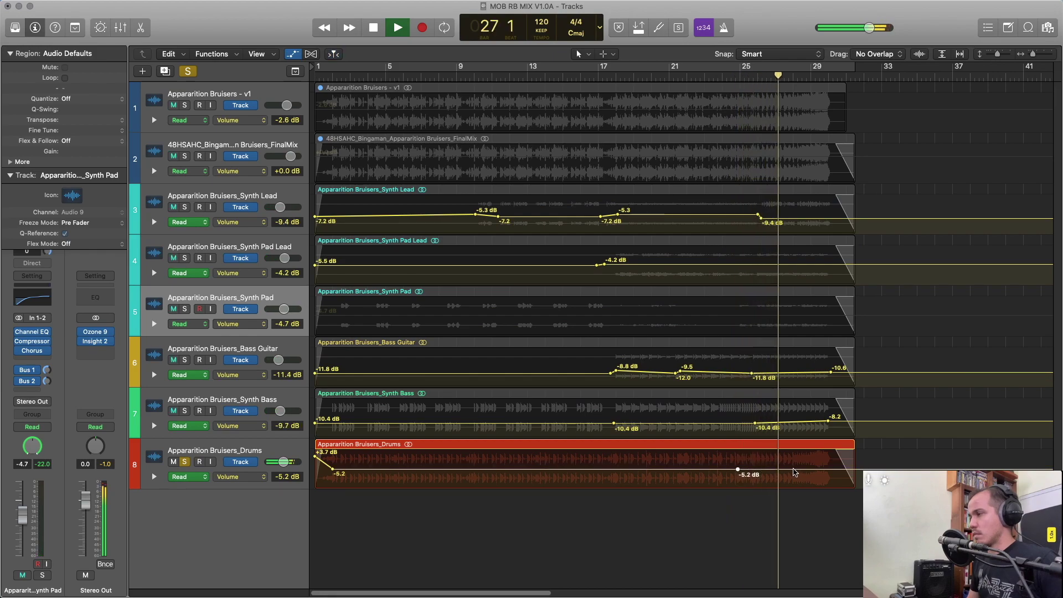
pyautogui.click(793, 470)
pyautogui.moveTo(793, 470); pyautogui.dragTo(832, 469)
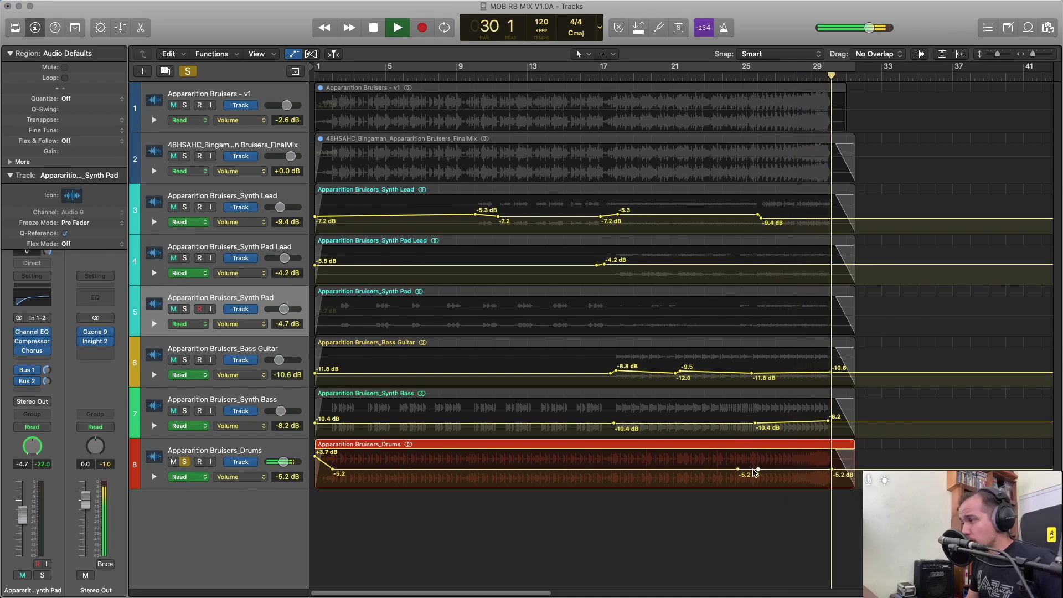
pyautogui.click(759, 470)
pyautogui.press('space')
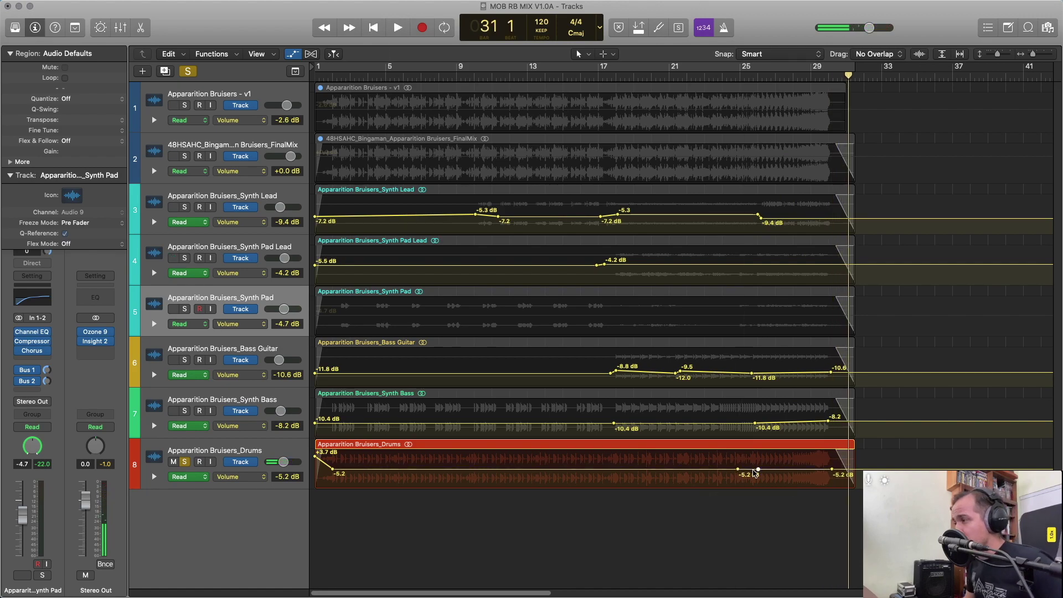
pyautogui.moveTo(753, 469); pyautogui.dragTo(758, 464)
# Unsolo the Drums and replay the full mix from about bar 23.
pyautogui.click(713, 73)
pyautogui.press('space')
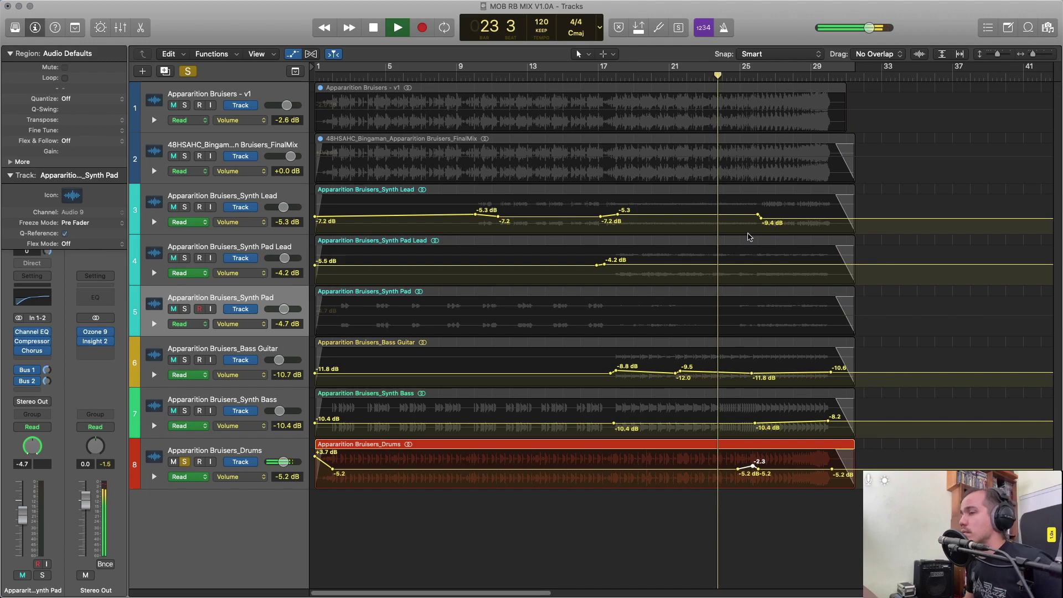
pyautogui.keyDown('shift'); pyautogui.click(194, 453); pyautogui.keyUp('shift')
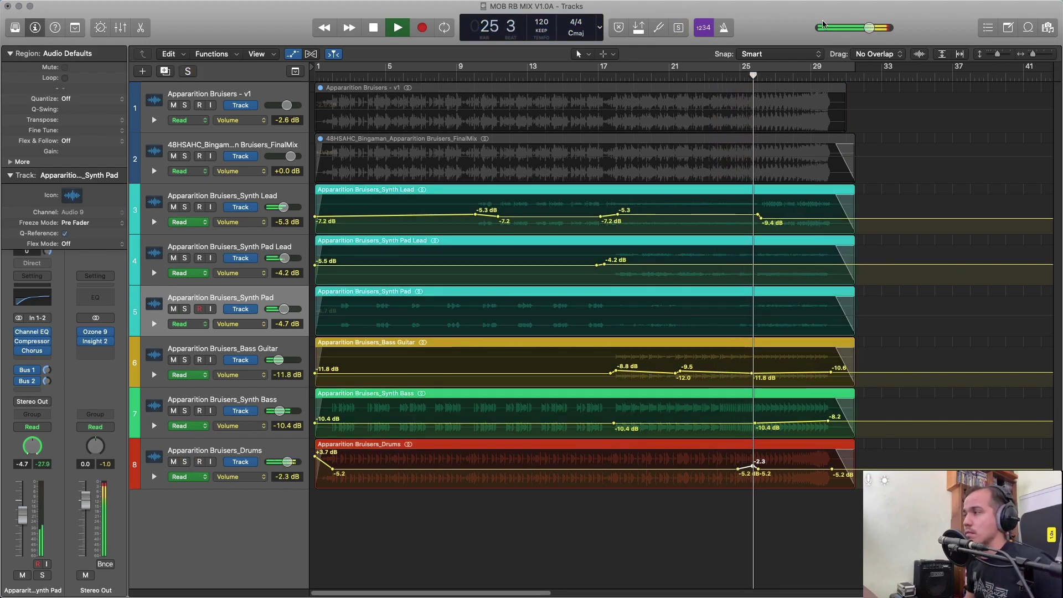
pyautogui.click(708, 75)
pyautogui.press('space')
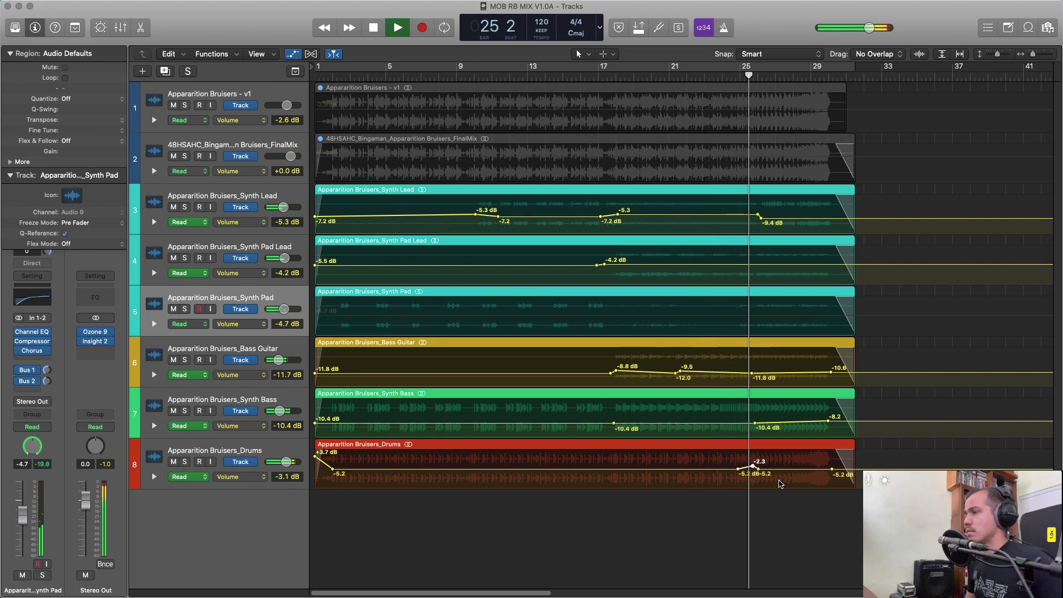
# Try removing the Drums' -2.3 dB volume peak just before bar 26 and replay from bar 24.
pyautogui.press('super+Right')
pyautogui.press('super+Right')
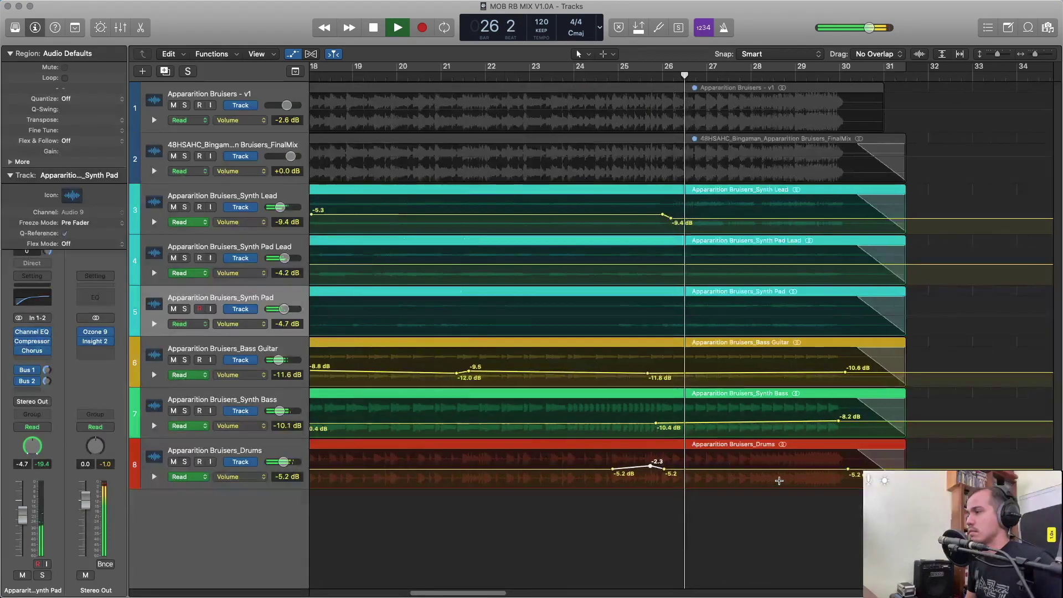
pyautogui.press('space')
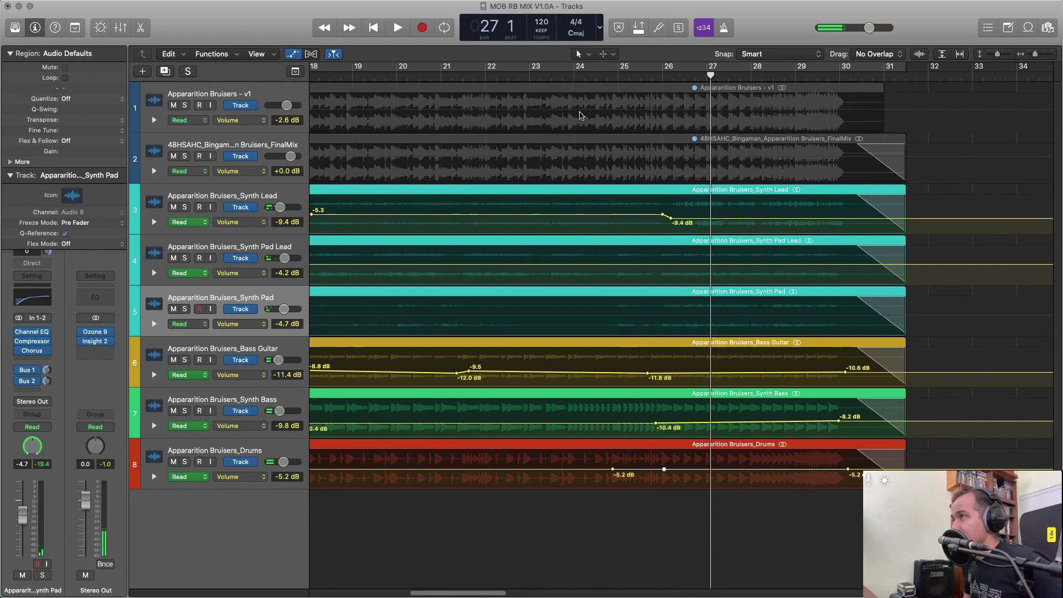
pyautogui.click(580, 74)
pyautogui.press('space')
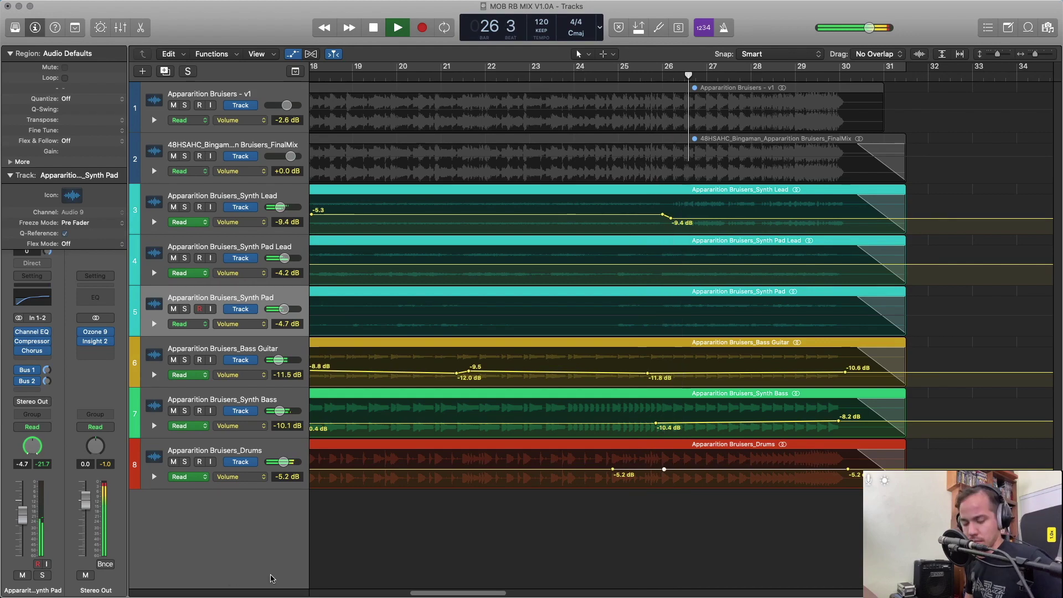
# Lower the Master fader to -4.5 dB in the mixer.
pyautogui.press('x')
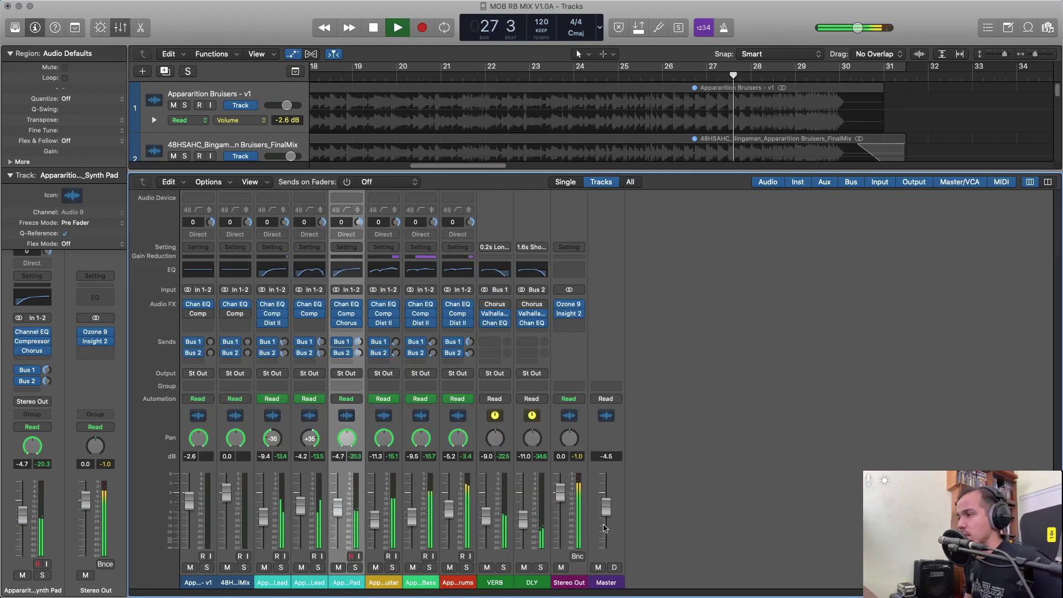
pyautogui.press('x')
pyautogui.press('space')
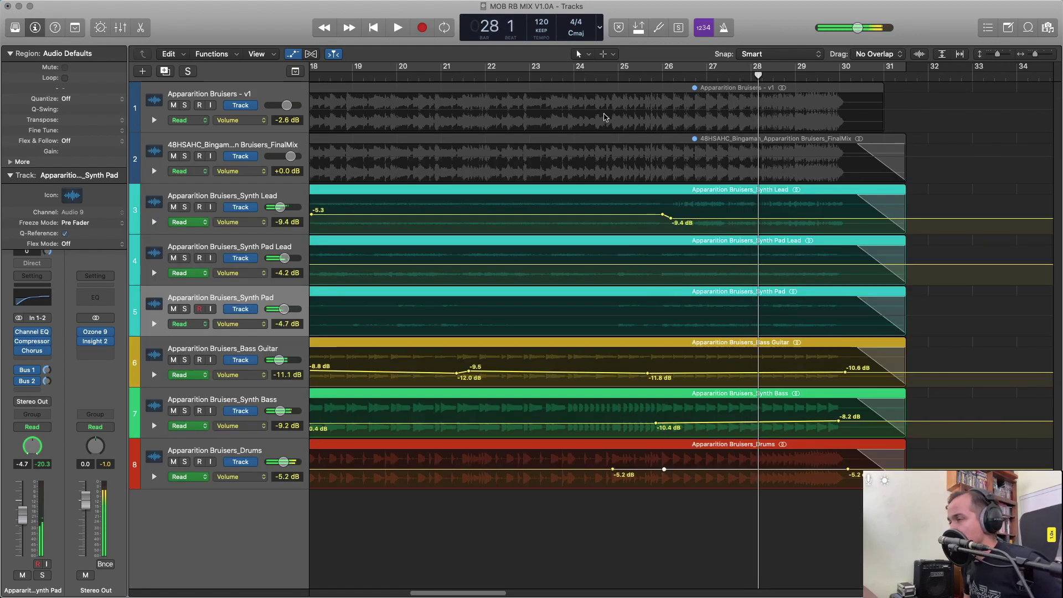
# Replay from about bar 24, then restore the Drums' -2.3 dB volume peak and audition the section again.
pyautogui.click(592, 72)
pyautogui.press('space')
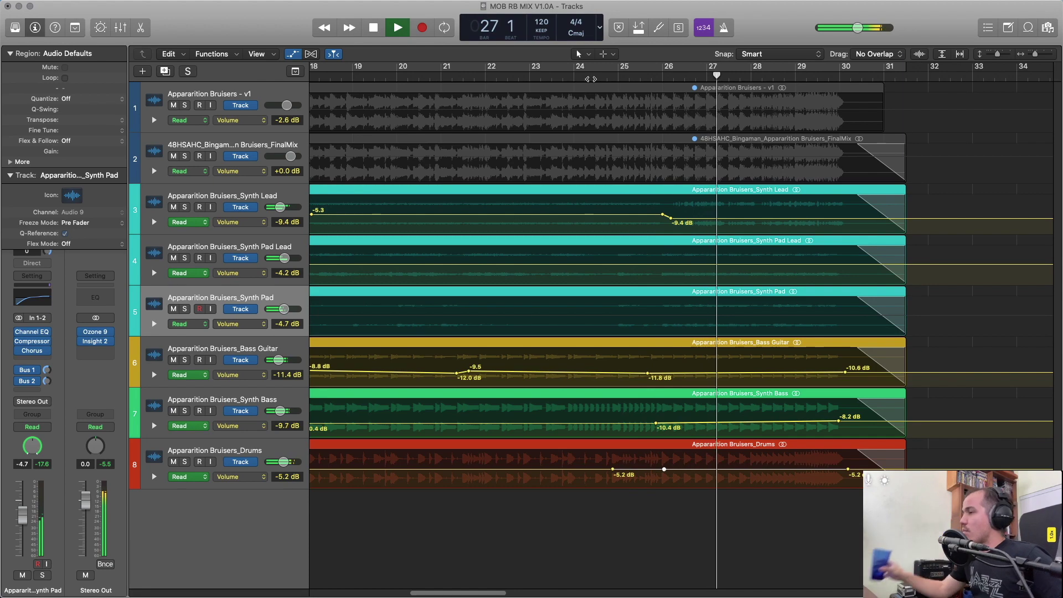
pyautogui.press('space')
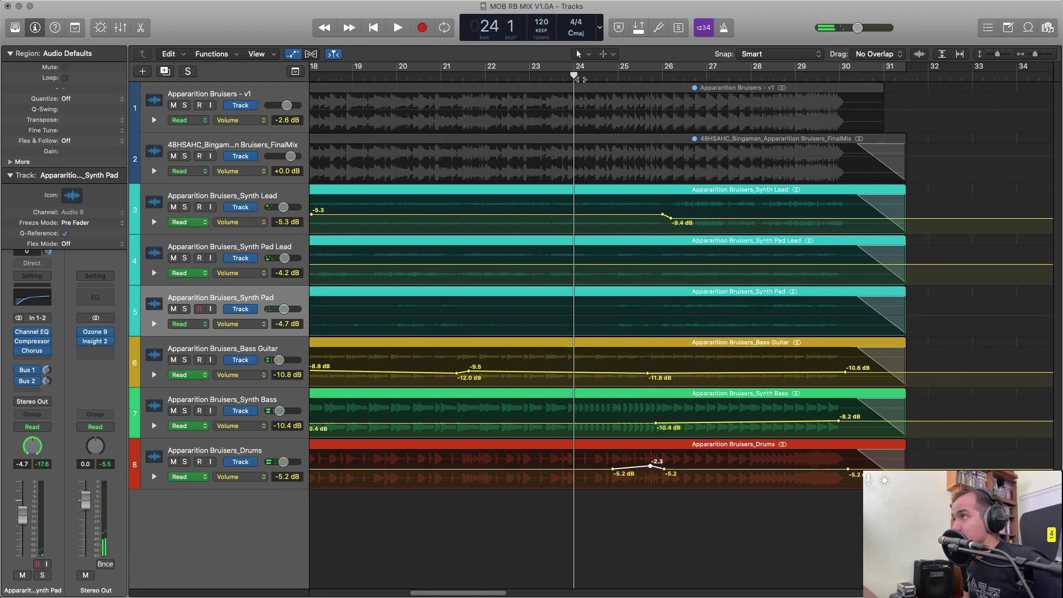
pyautogui.press('space')
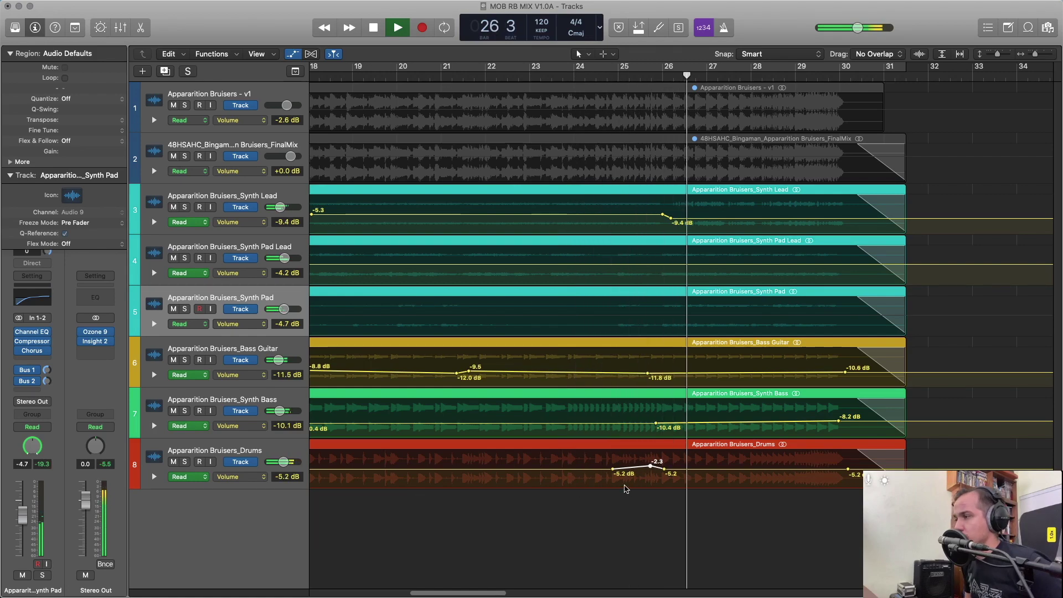
# Automate the Drums volume up to -3.9 dB just before bar 28 and -3.5 dB at bar 30, and replay from about bar 23.
pyautogui.click(743, 470)
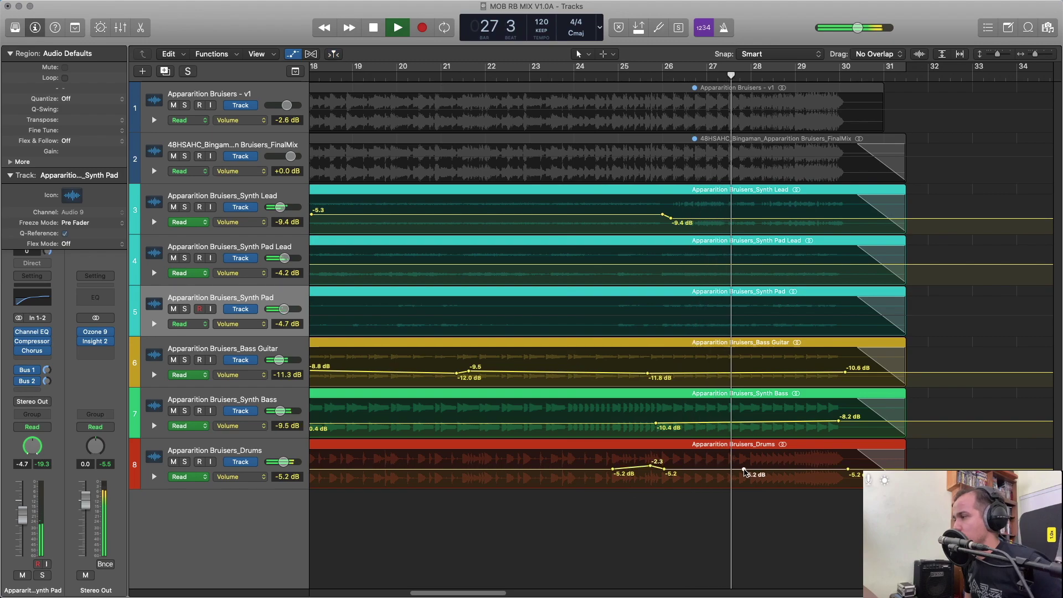
pyautogui.moveTo(745, 469); pyautogui.dragTo(749, 467)
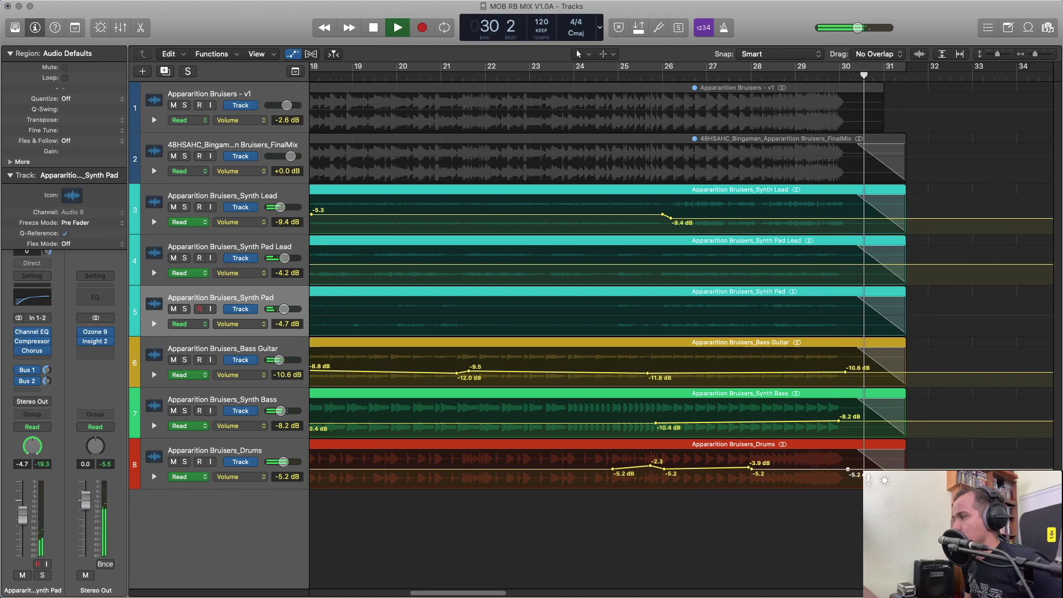
pyautogui.moveTo(848, 470); pyautogui.dragTo(848, 468)
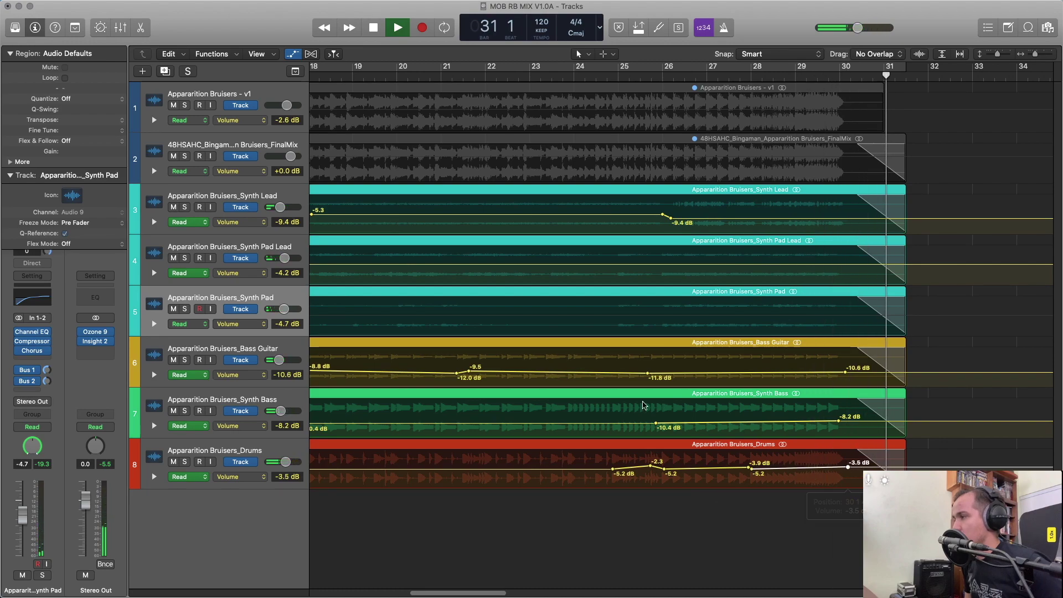
pyautogui.click(541, 79)
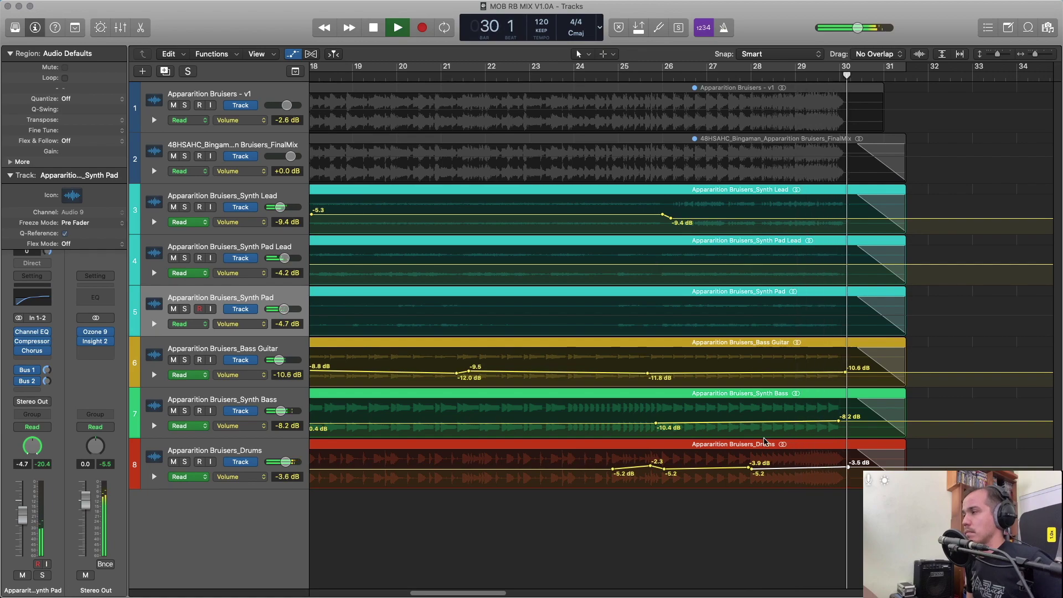
# Add a Drums volume peak of -3.9 dB just before bar 22, between -5.2 dB points on either side.
pyautogui.hscroll(-1, 747, 446)
pyautogui.hscroll(-3, 747, 446)
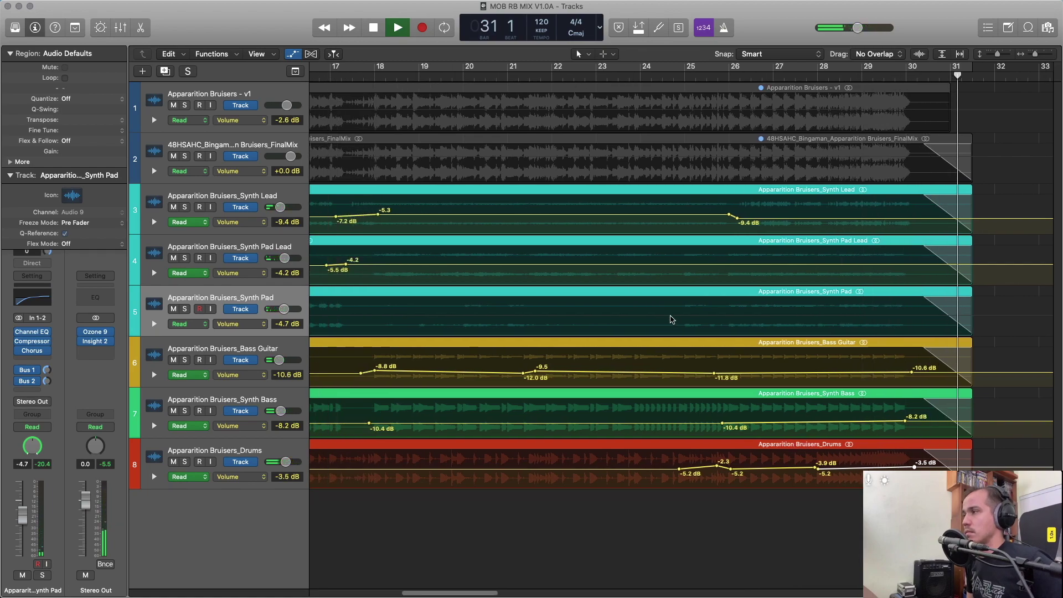
pyautogui.click(452, 76)
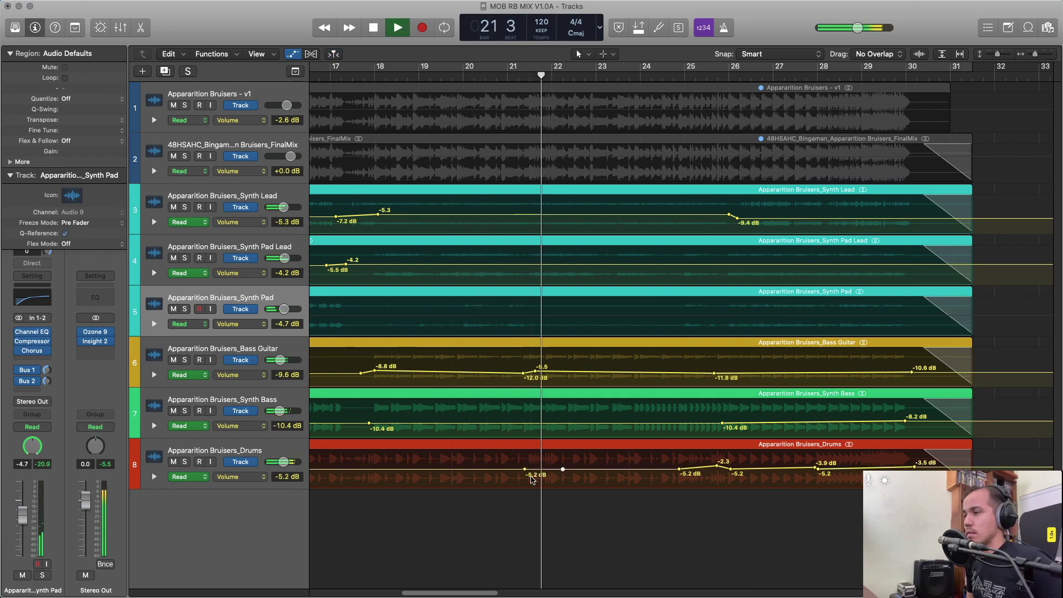
pyautogui.click(546, 469)
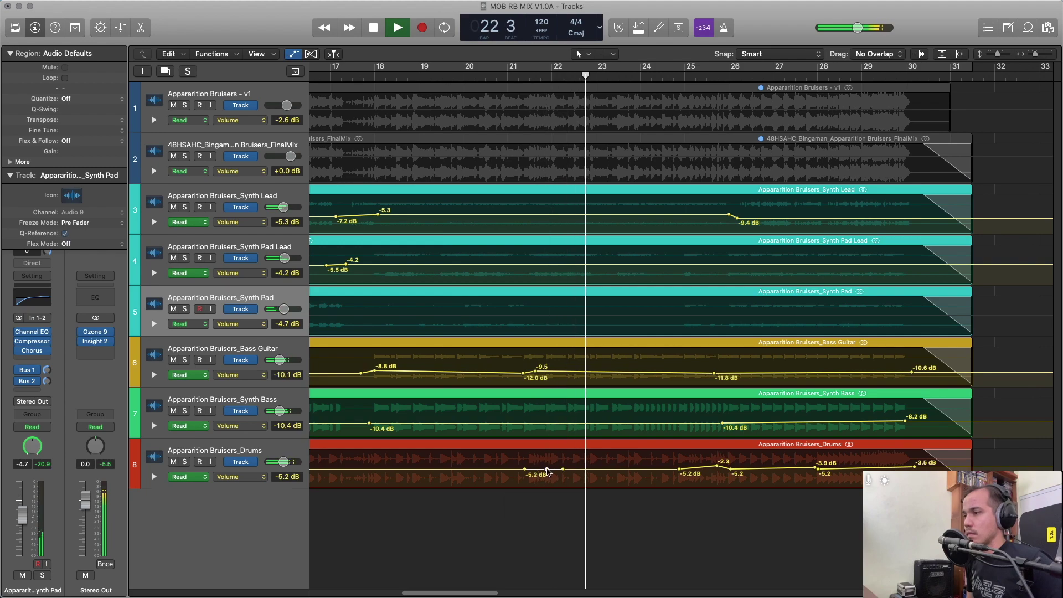
pyautogui.moveTo(547, 468); pyautogui.dragTo(546, 467)
pyautogui.hscroll(-5, 498, 476)
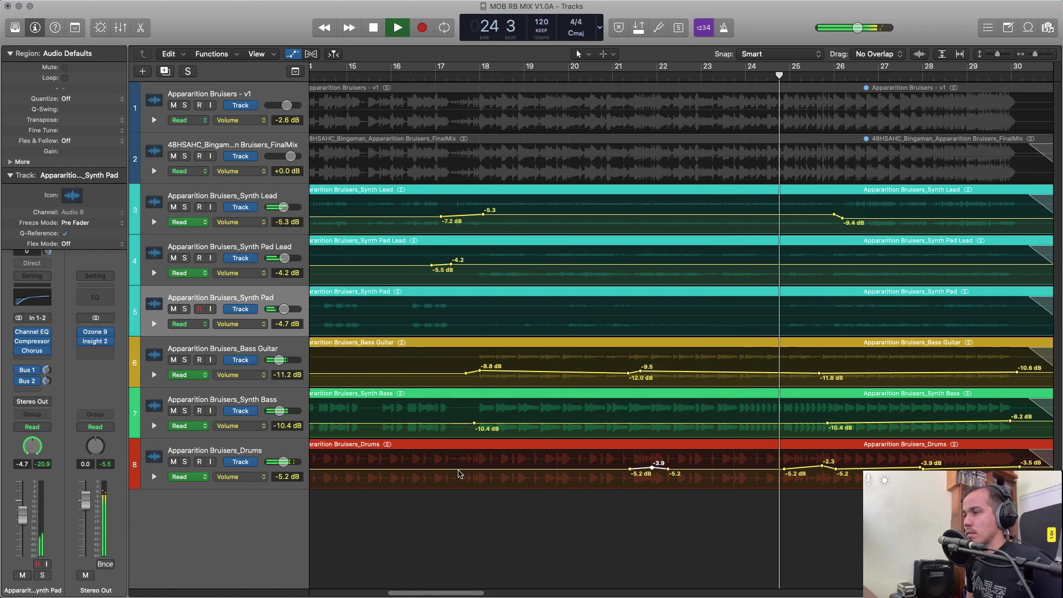
pyautogui.hscroll(5, 465, 459)
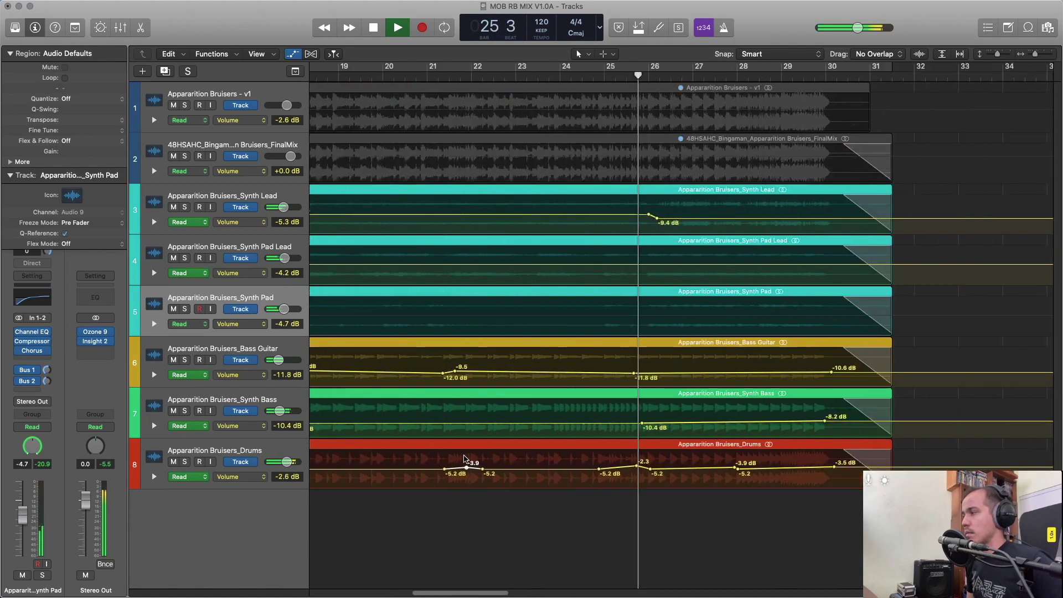
pyautogui.scroll(-8, 464, 459)
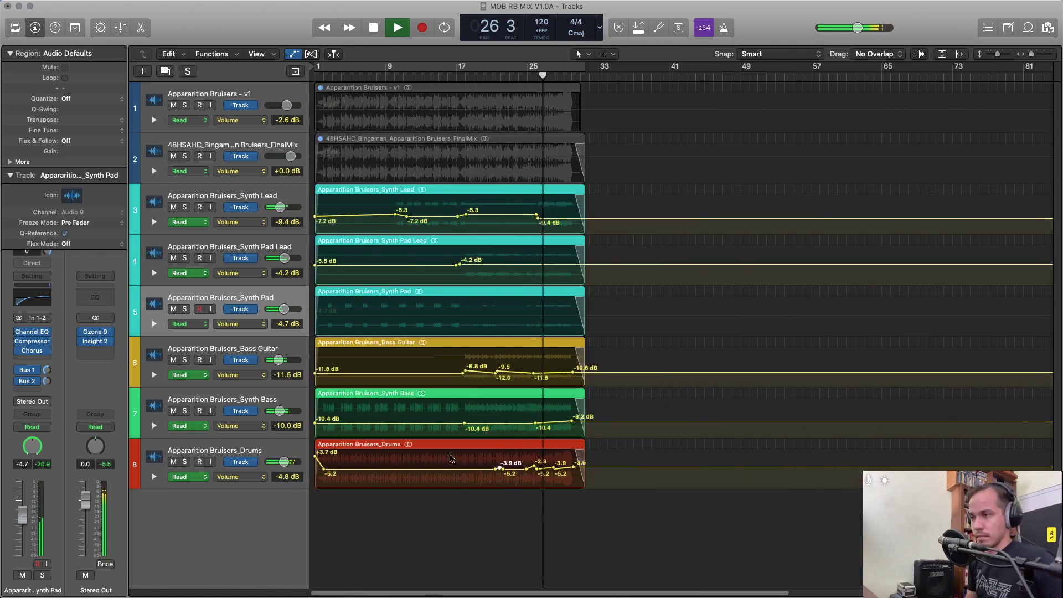
# Show the Insight 2 meter on the Stereo Out, reset its loudness readings, and play the mix from the start.
pyautogui.press('space')
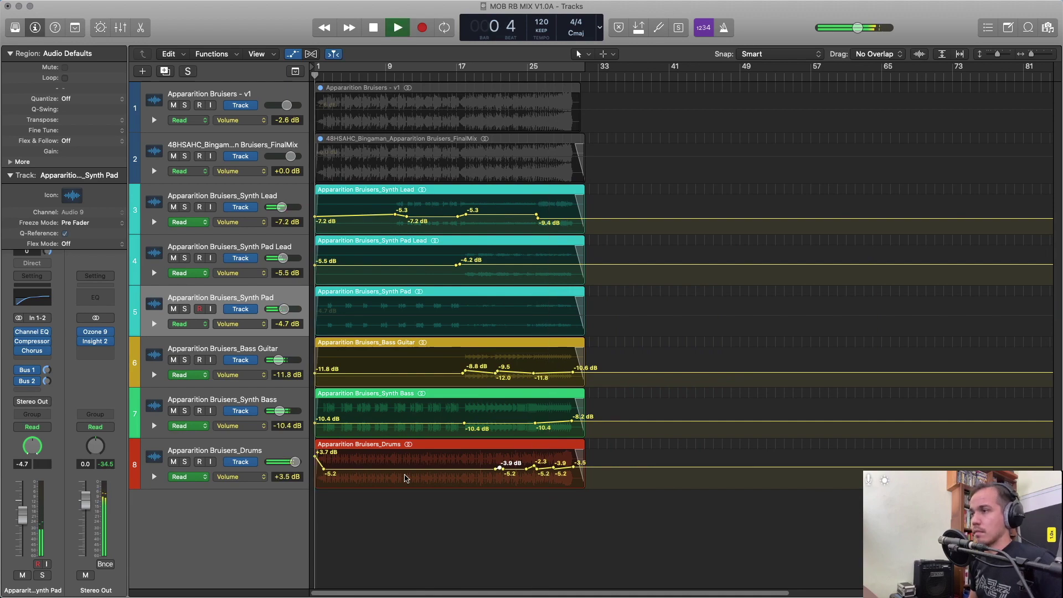
pyautogui.scroll(4, 406, 478)
pyautogui.press('v')
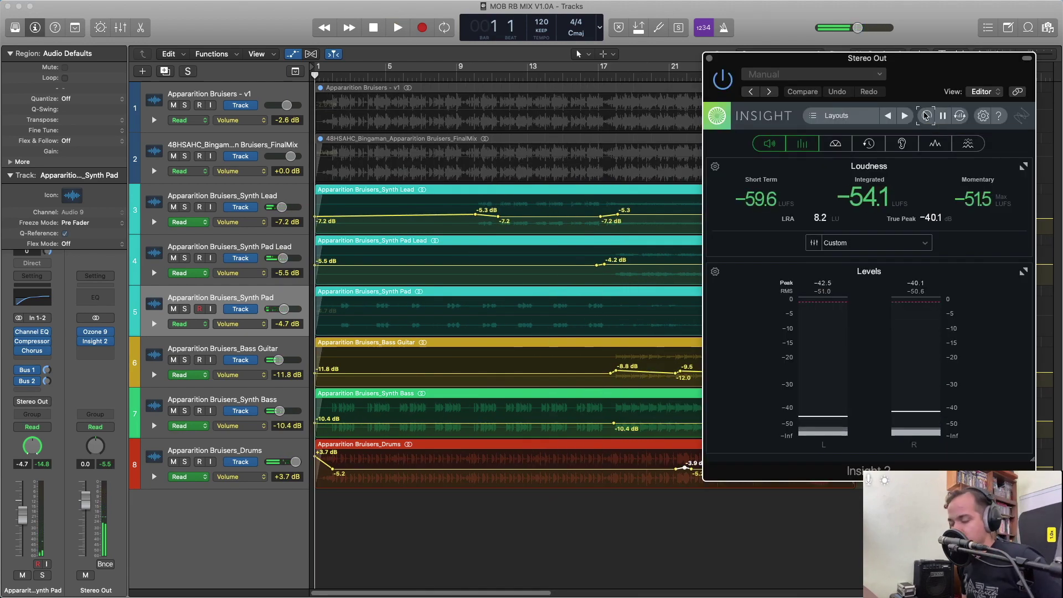
pyautogui.click(926, 115)
pyautogui.press('space')
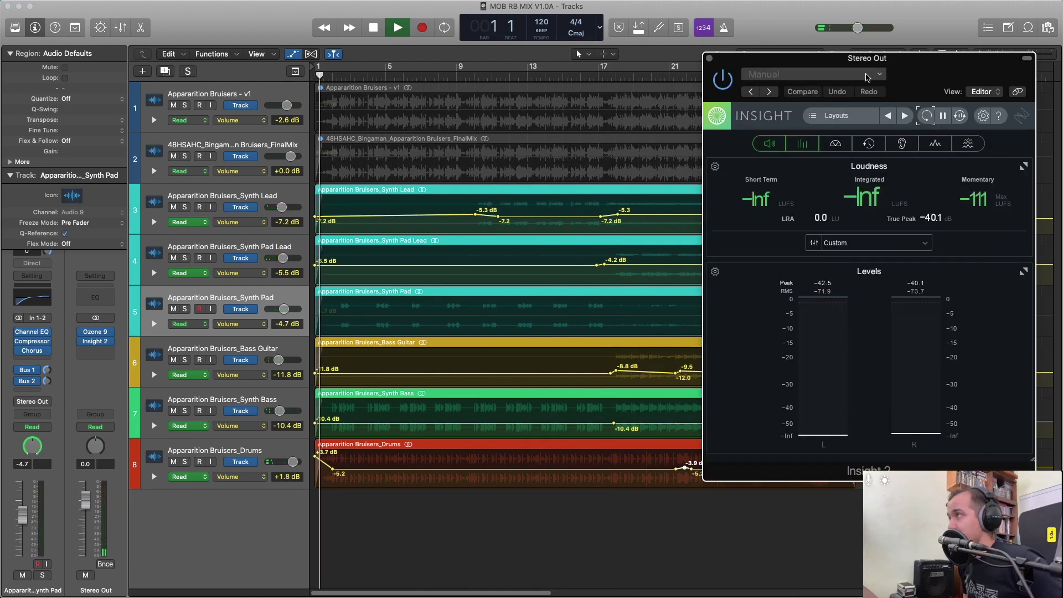
pyautogui.moveTo(868, 63); pyautogui.dragTo(876, 113)
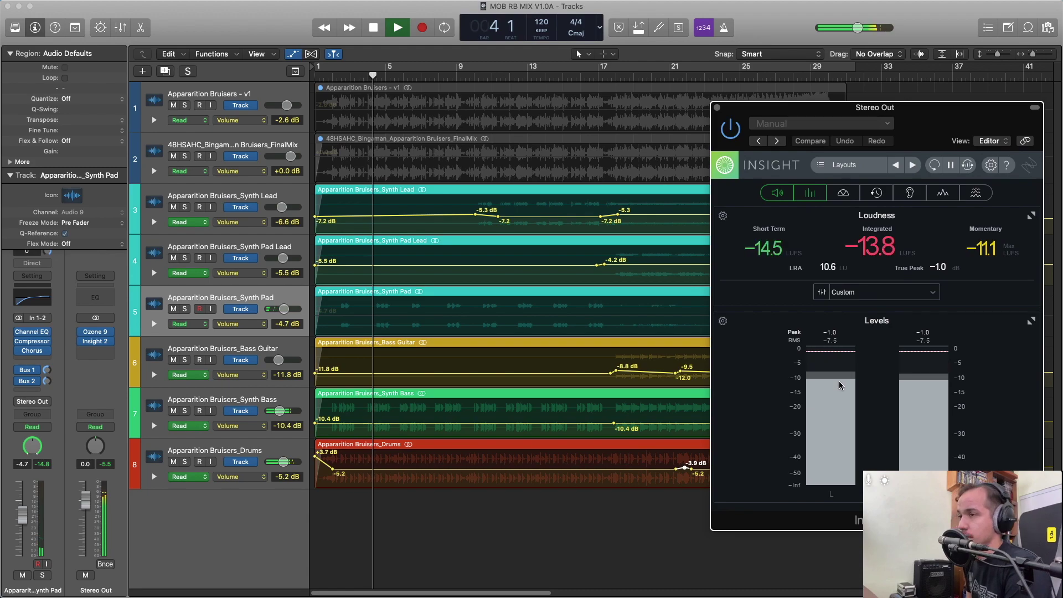
# Open the Vintage Tape module of Ozone 9 on the Stereo Out and reset the Master fader to 0.0 dB.
pyautogui.press('x')
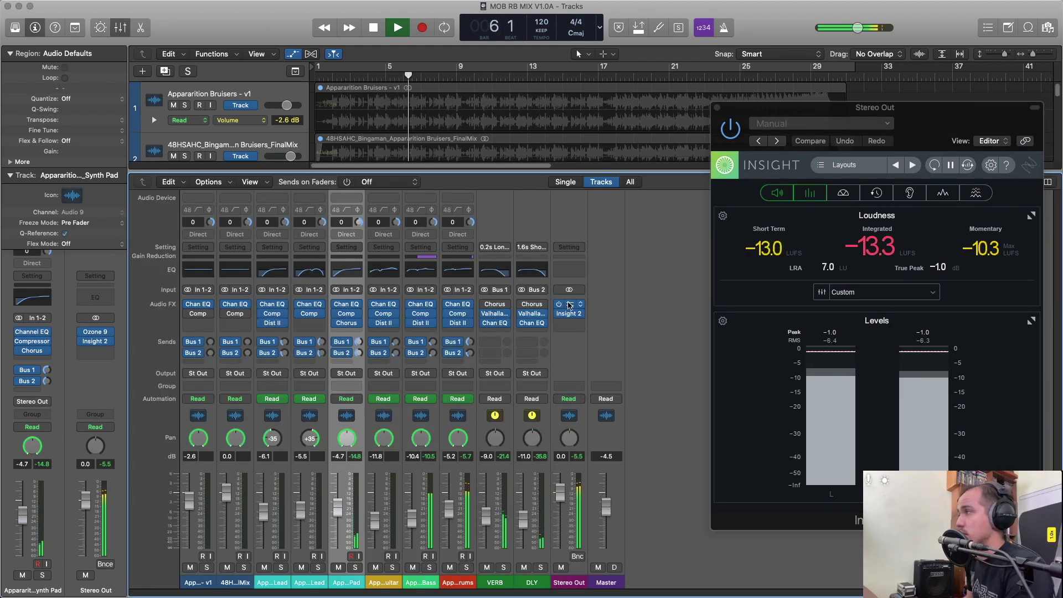
pyautogui.click(570, 305)
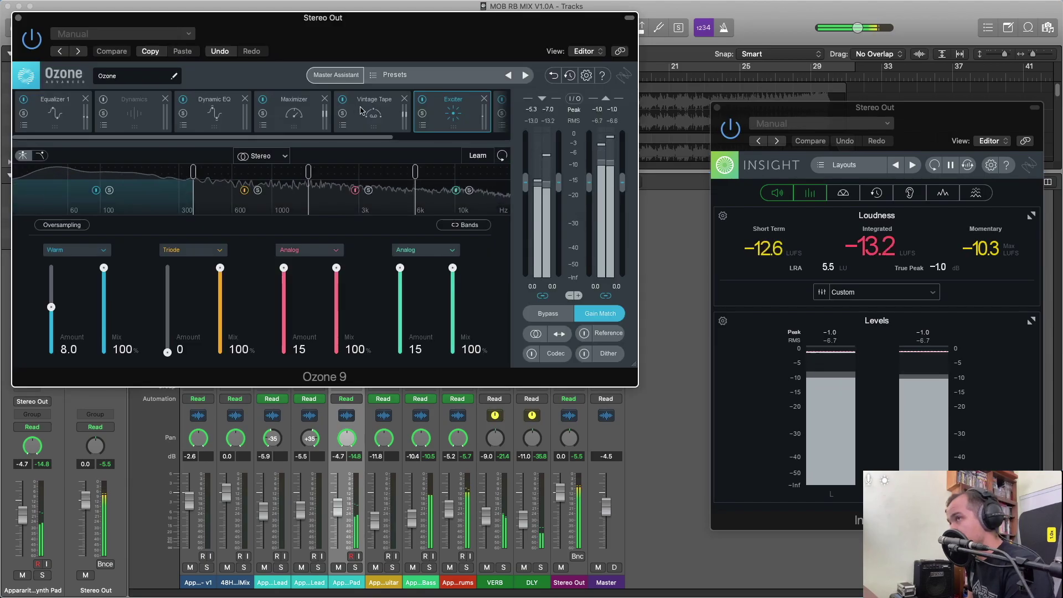
pyautogui.click(351, 119)
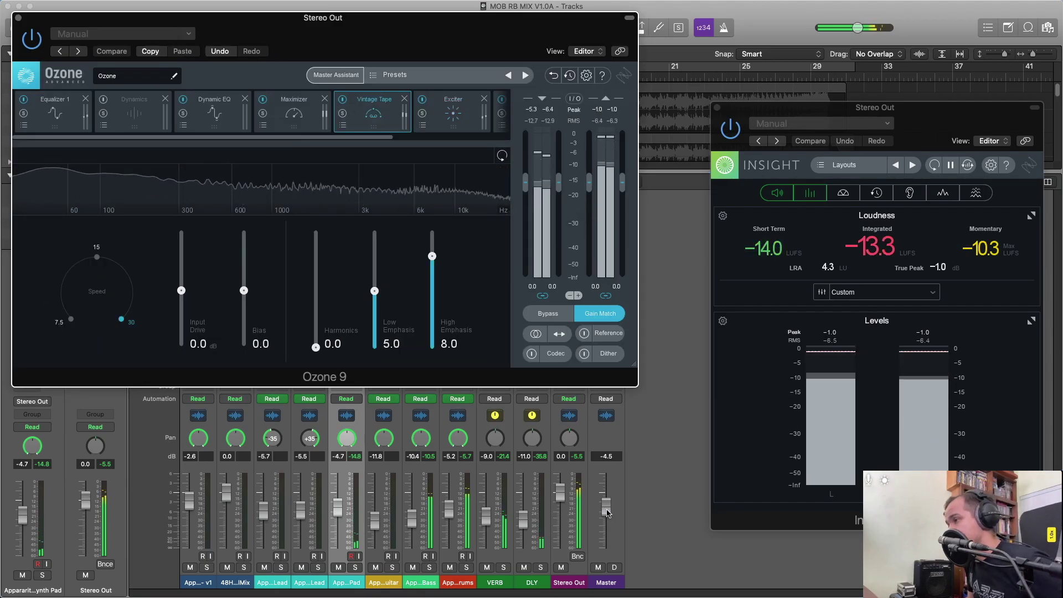
pyautogui.keyDown('alt'); pyautogui.click(594, 471); pyautogui.keyUp('alt')
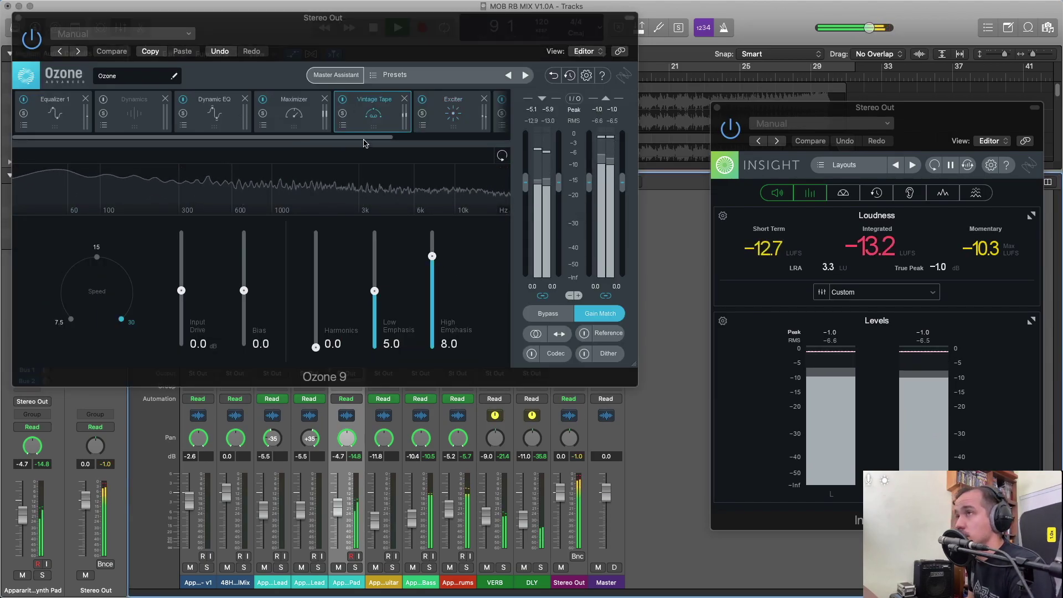
# Set the threshold of Ozone's Maximizer to -4.0 dB and reset the loudness readings in Insight.
pyautogui.hscroll(3, 477, 116)
pyautogui.hscroll(-3, 299, 157)
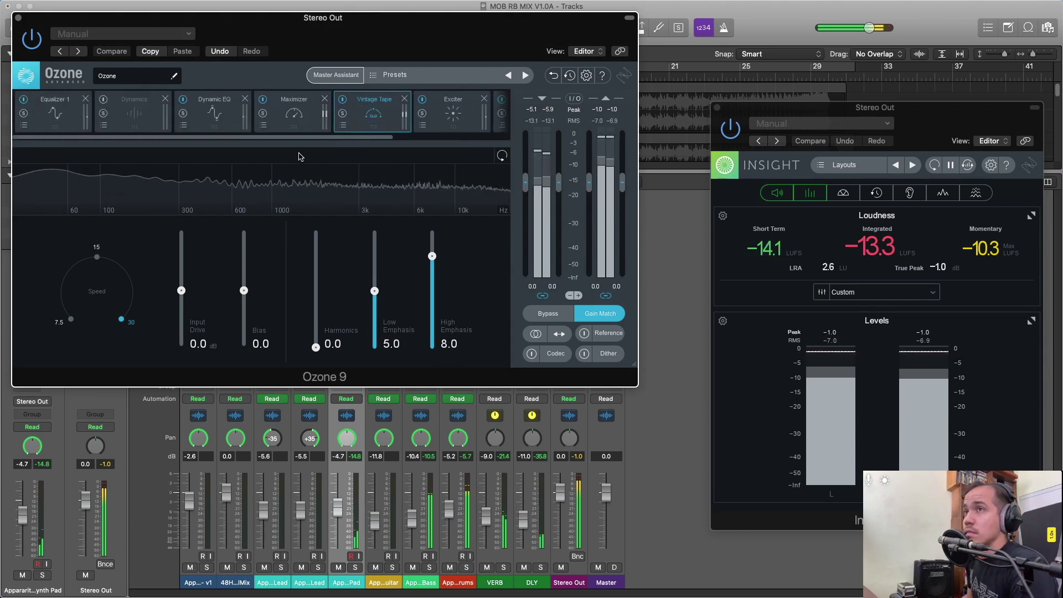
pyautogui.click(294, 114)
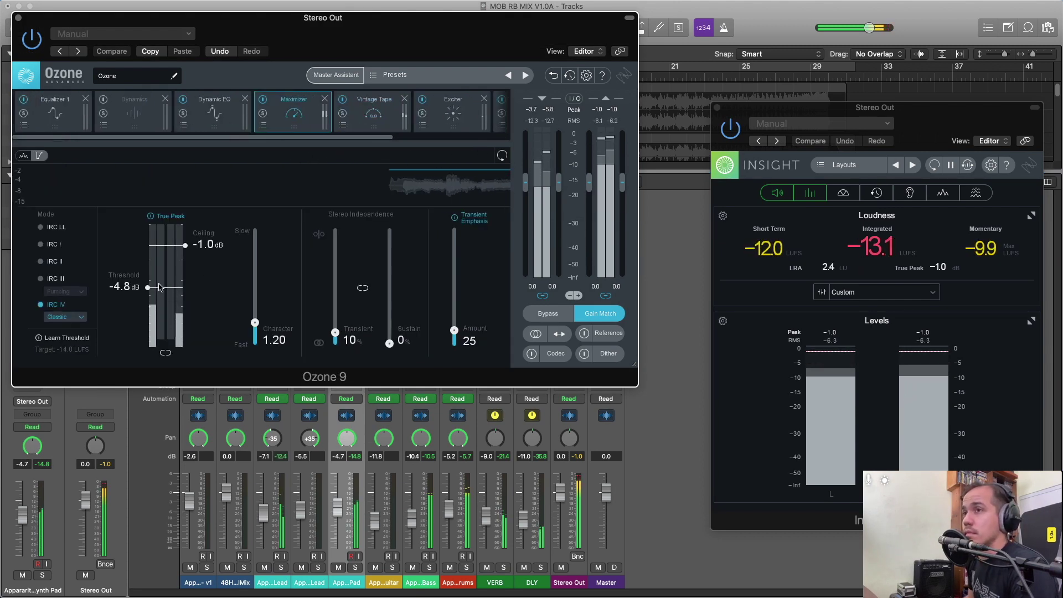
pyautogui.moveTo(152, 288); pyautogui.dragTo(154, 285)
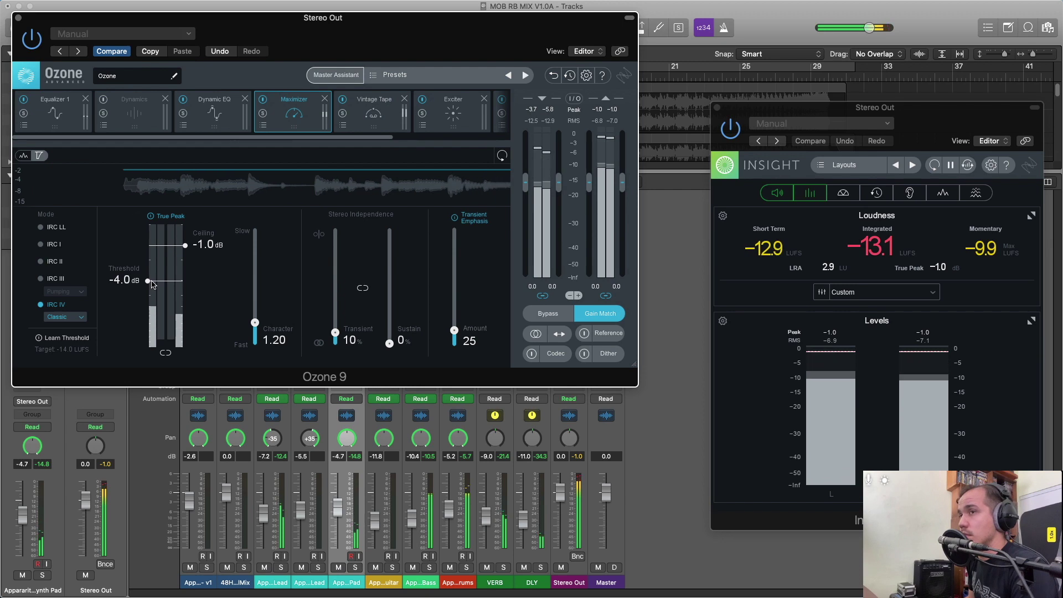
pyautogui.click(946, 167)
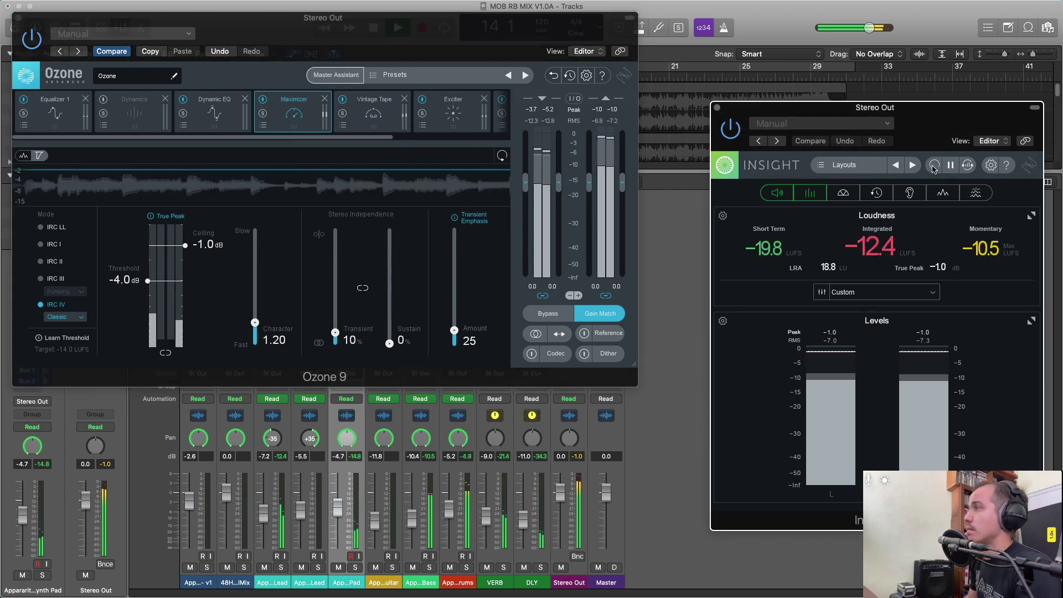
pyautogui.click(934, 166)
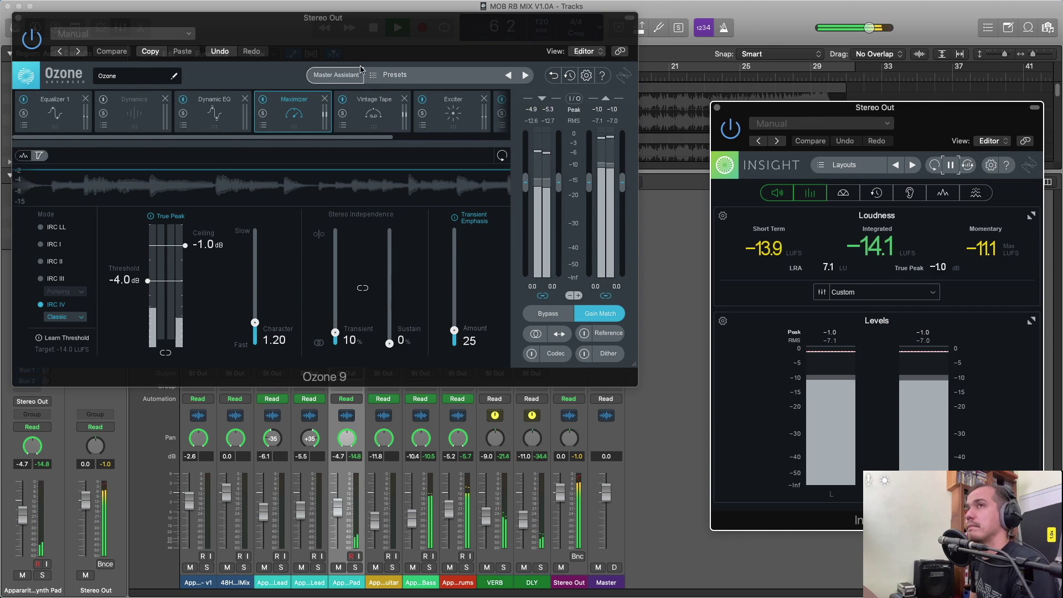
# Close the Ozone window, hide the mixer to show the track automation, and stop playback around bar 12.
pyautogui.click(23, 24)
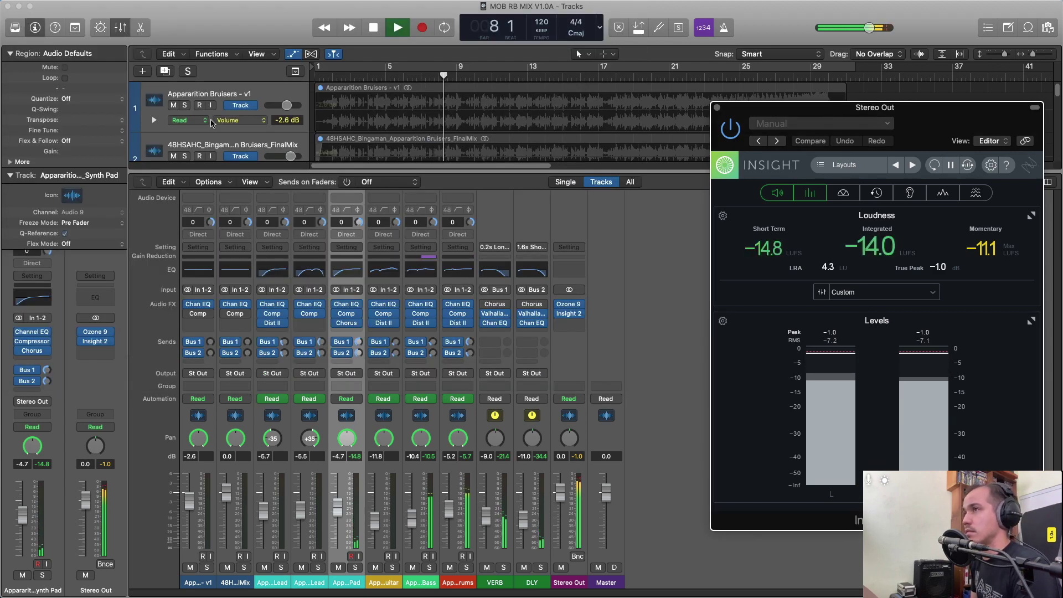
pyautogui.press('x')
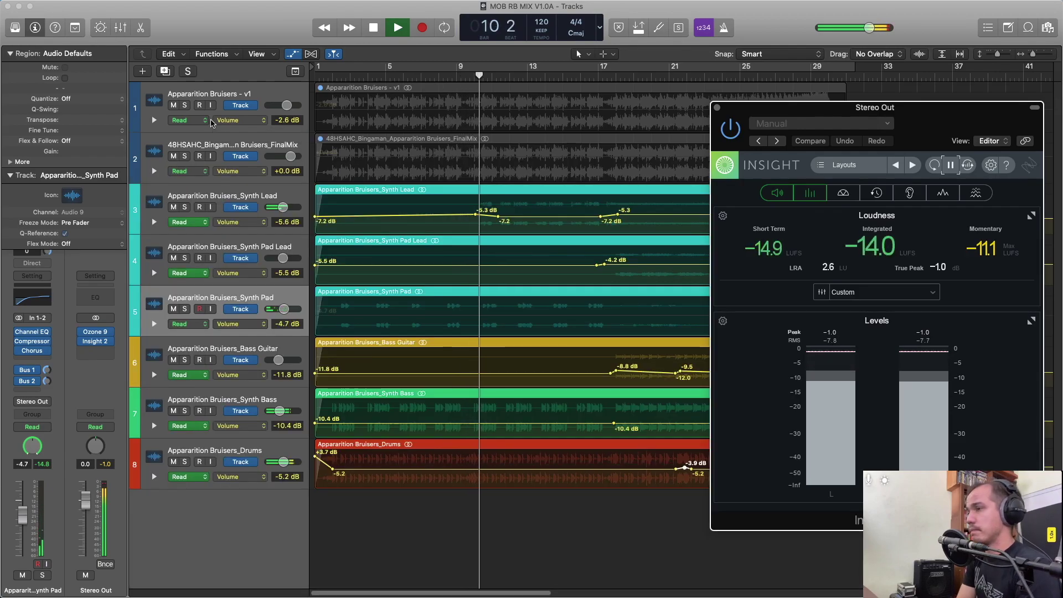
pyautogui.press('x')
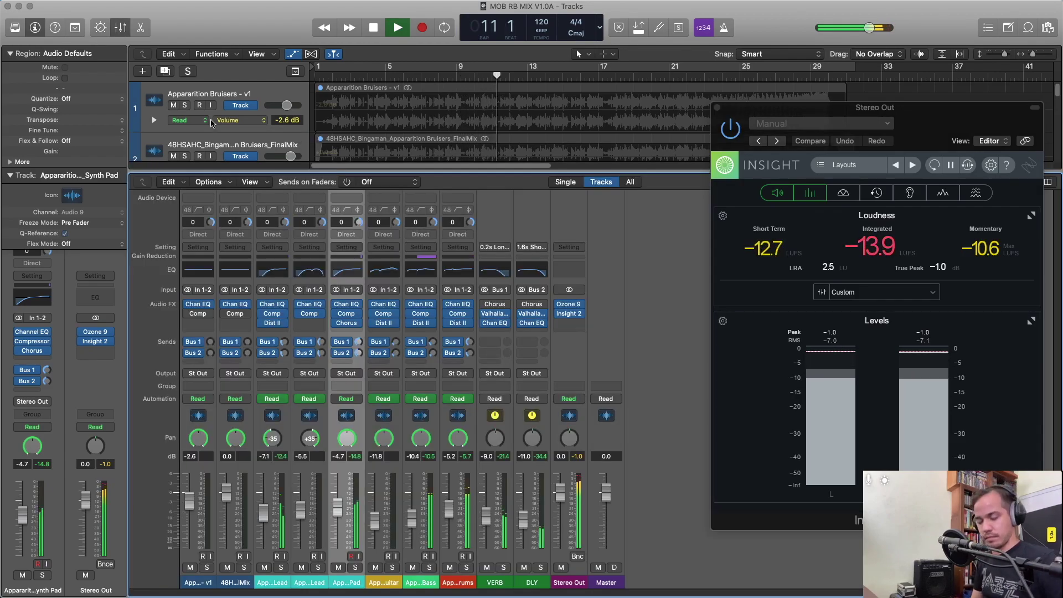
pyautogui.press('x')
pyautogui.press('super+Right')
pyautogui.press('space')
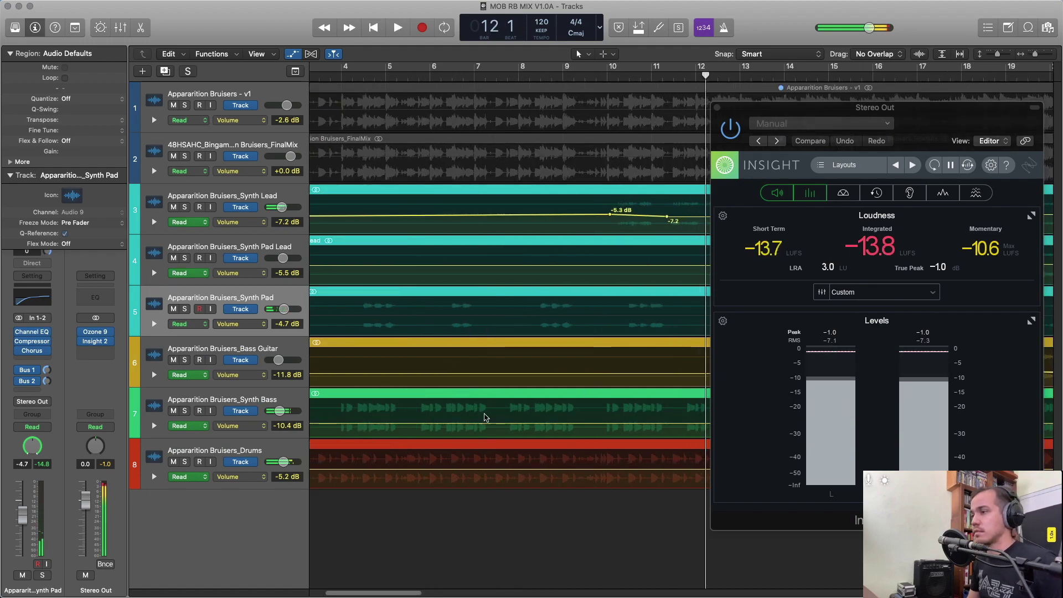
# Add a Drums volume peak of -3.1 dB just before bar 10, between -5.2 dB points, and replay from about bar 6.
pyautogui.click(451, 72)
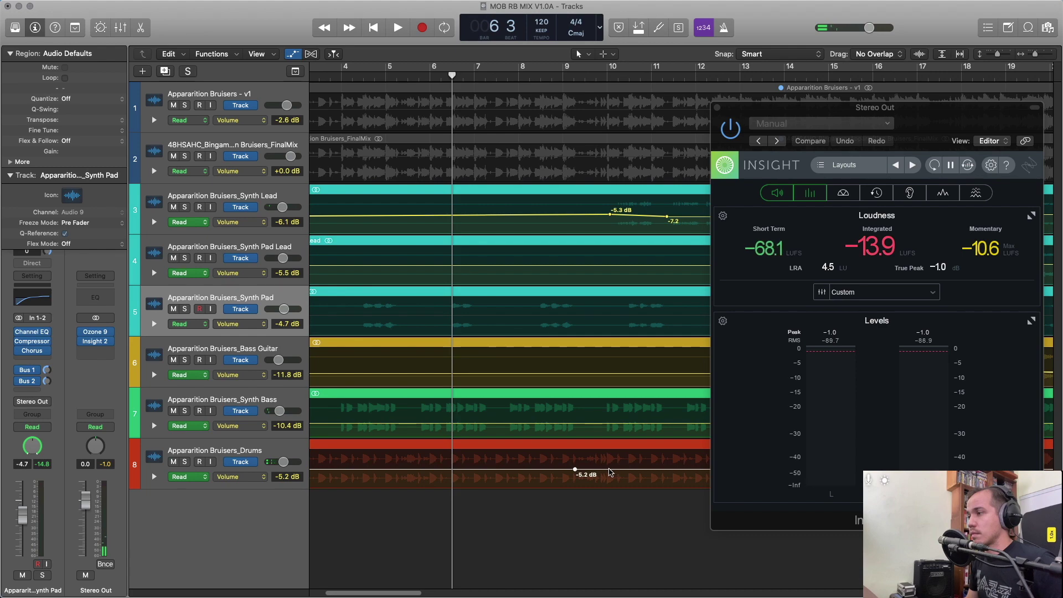
pyautogui.moveTo(594, 468); pyautogui.dragTo(601, 466)
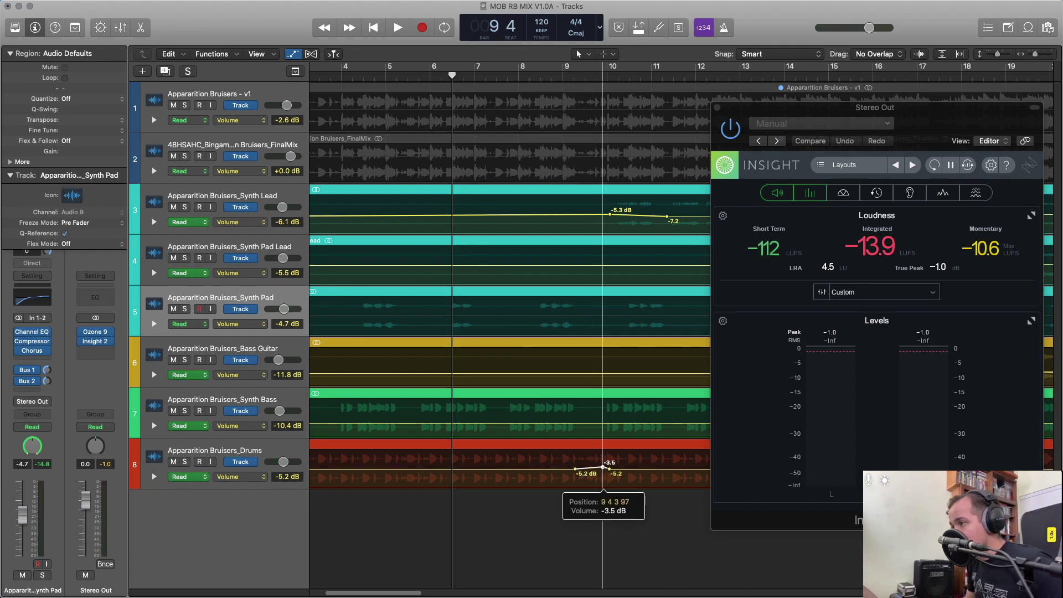
pyautogui.press('space')
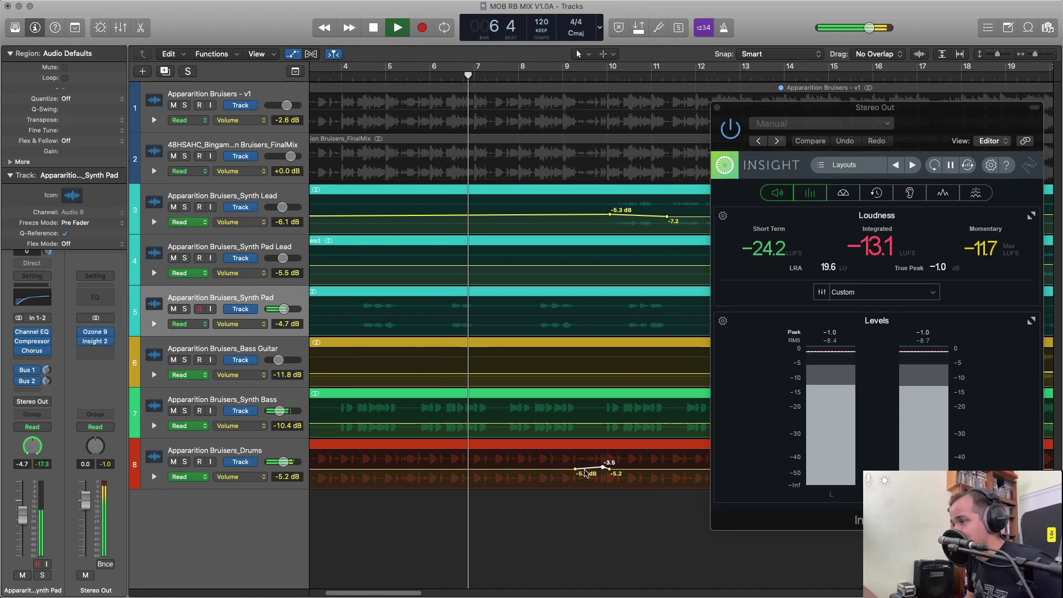
pyautogui.moveTo(602, 467); pyautogui.dragTo(599, 469)
pyautogui.press('space')
pyautogui.press('space')
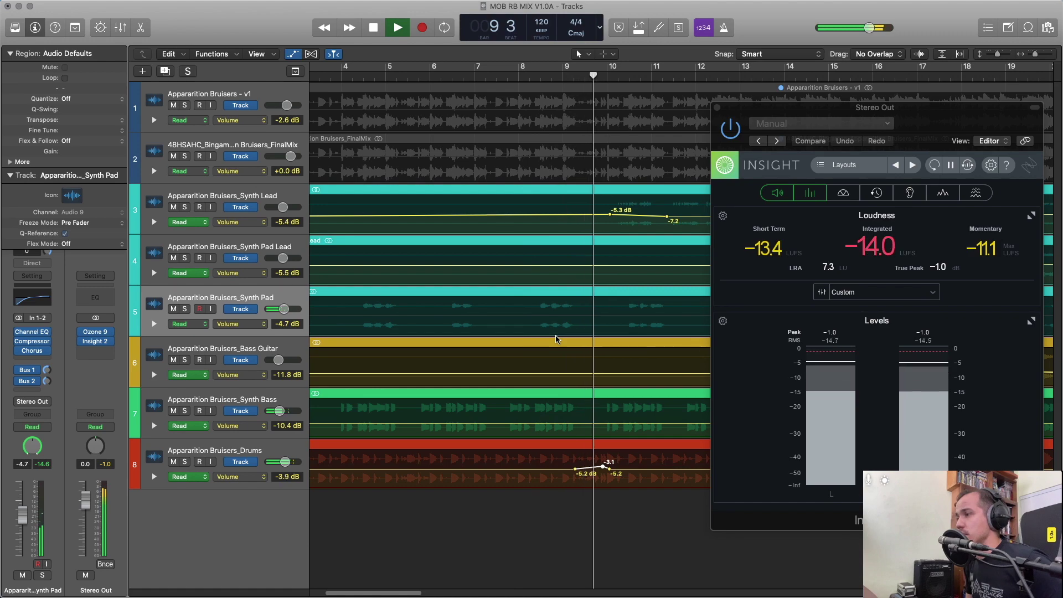
# Move the -3.1 dB Drums volume peak earlier to bar 9 beat 2, and replay the passage.
pyautogui.press('space')
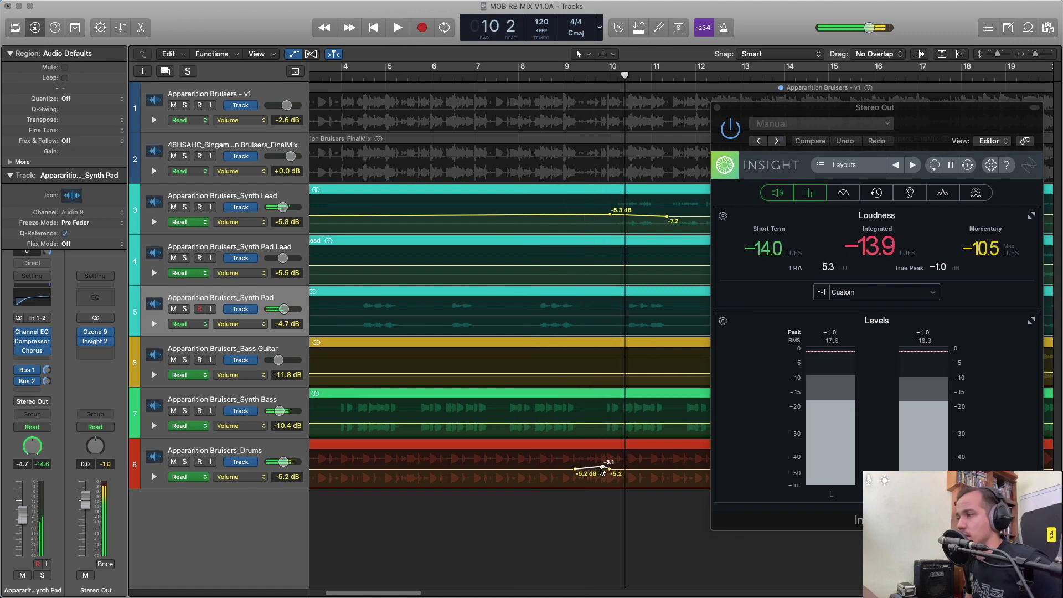
pyautogui.moveTo(602, 468); pyautogui.dragTo(579, 467)
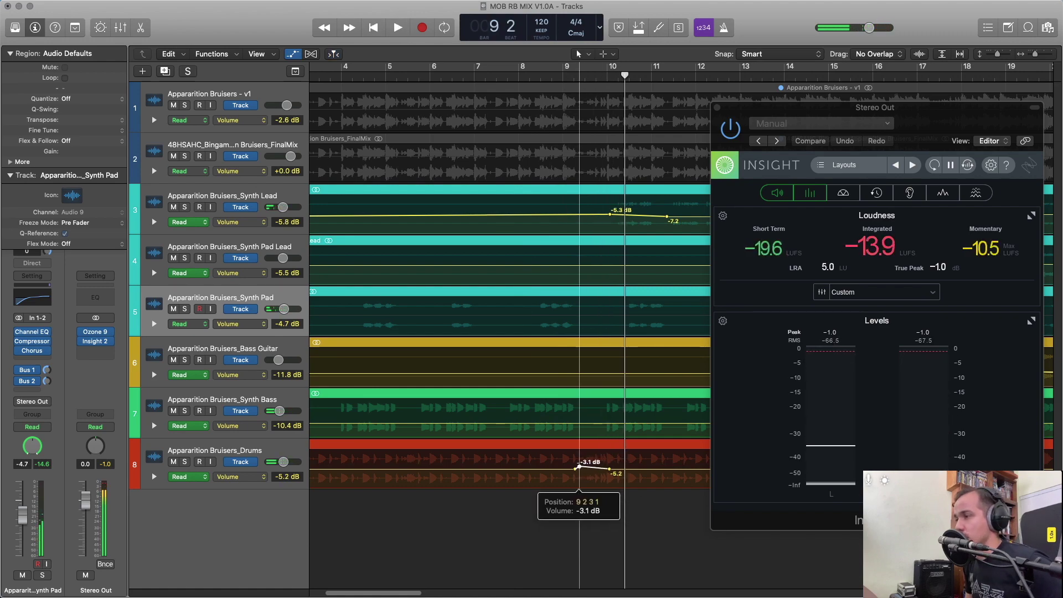
pyautogui.press('space')
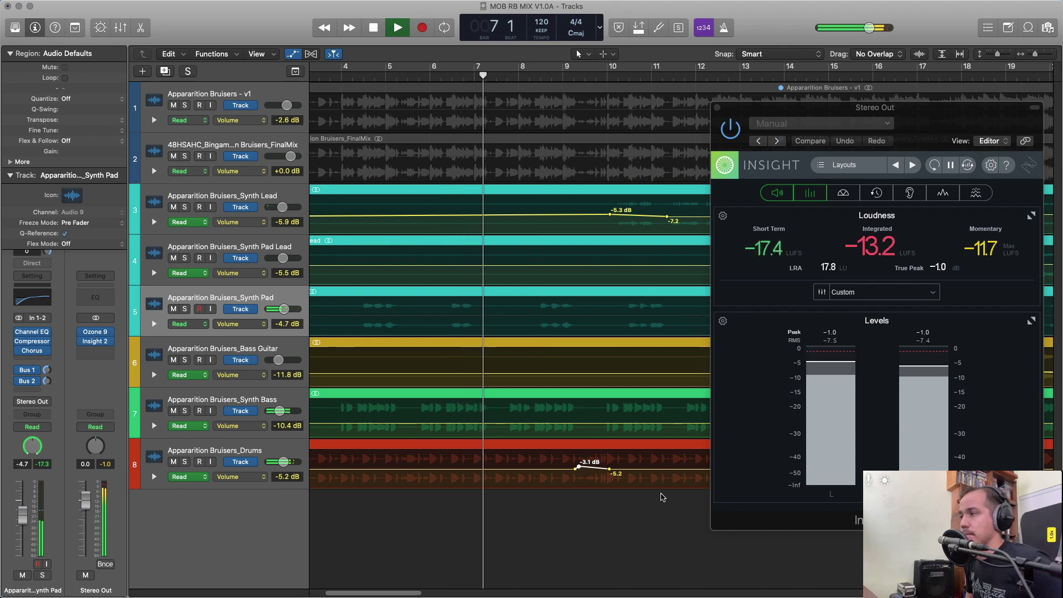
pyautogui.hscroll(-2, 664, 496)
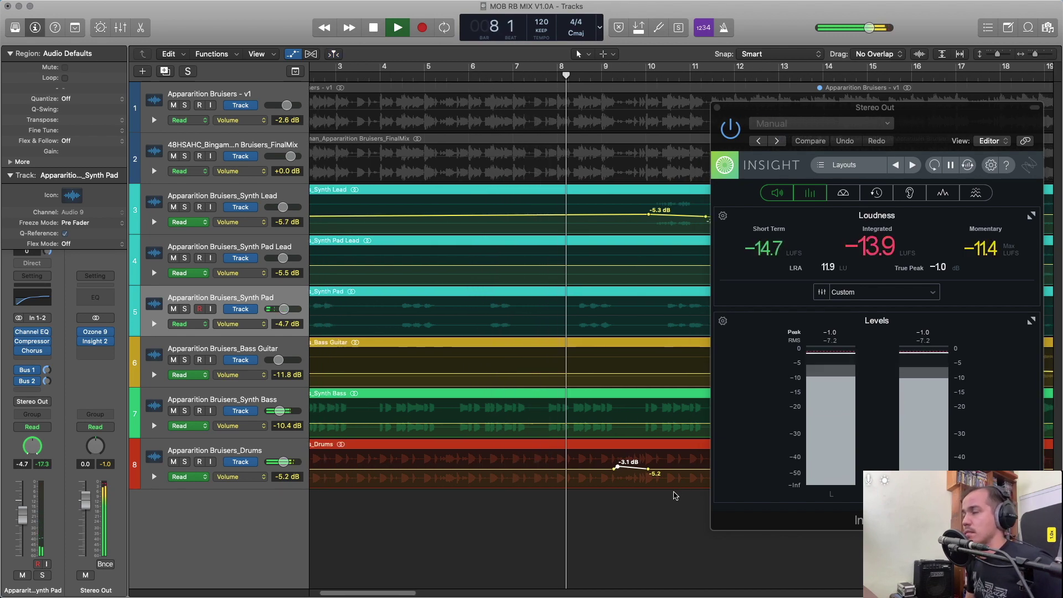
pyautogui.press('z')
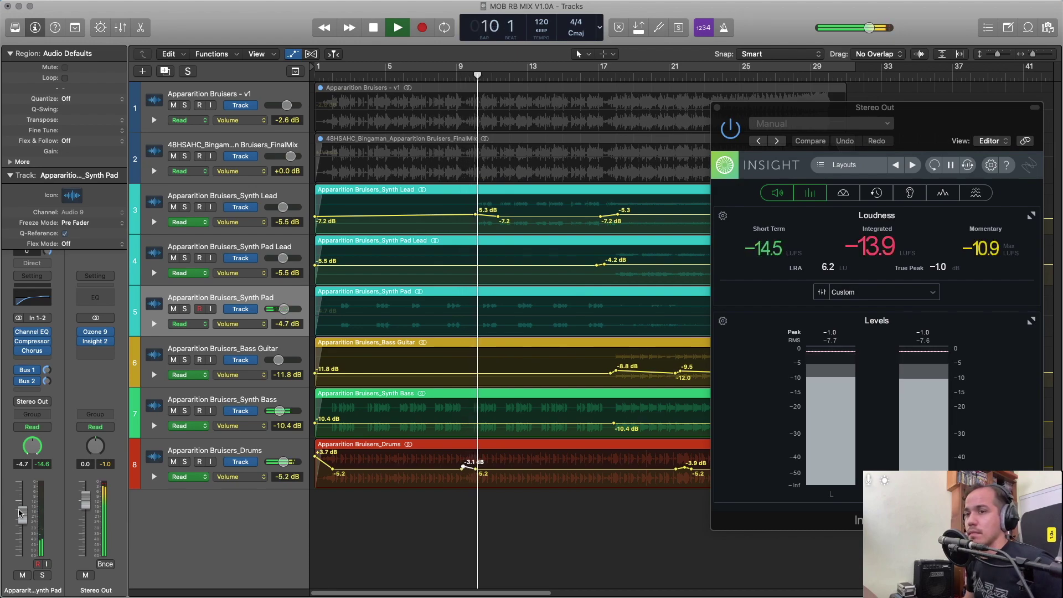
# Raise the Synth Pad track's volume to -4.2 dB and restart playback from the beginning.
pyautogui.moveTo(20, 512); pyautogui.dragTo(22, 512)
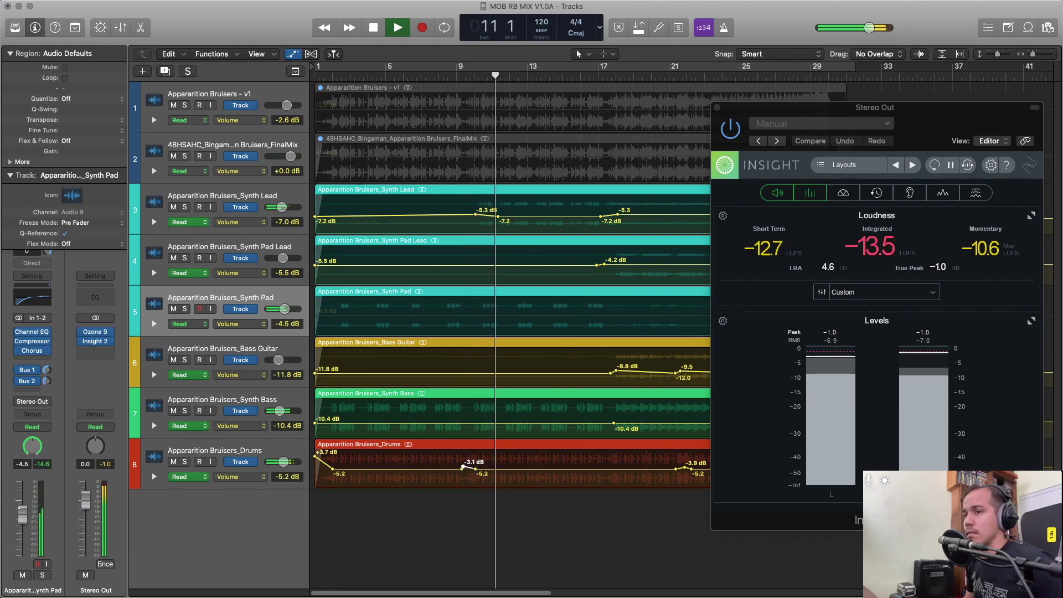
pyautogui.scroll(3, 319, 499)
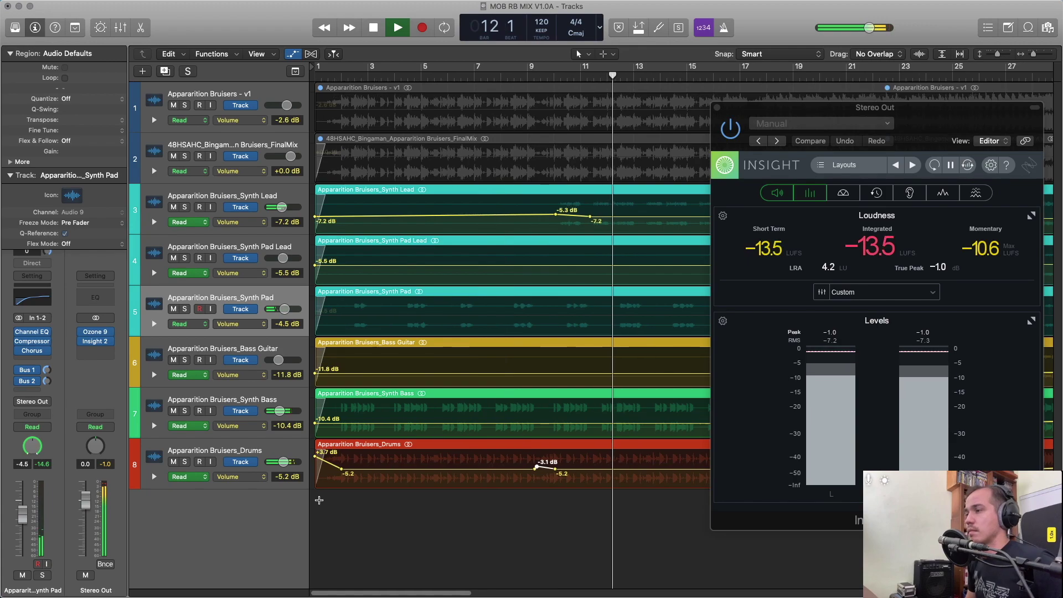
pyautogui.scroll(-3, 319, 500)
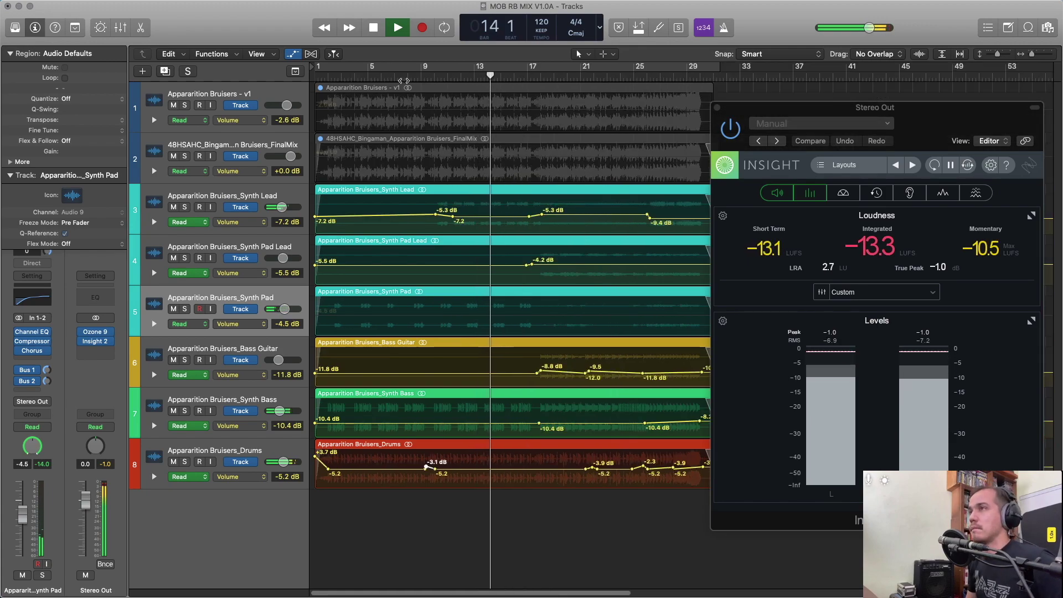
pyautogui.press('Return')
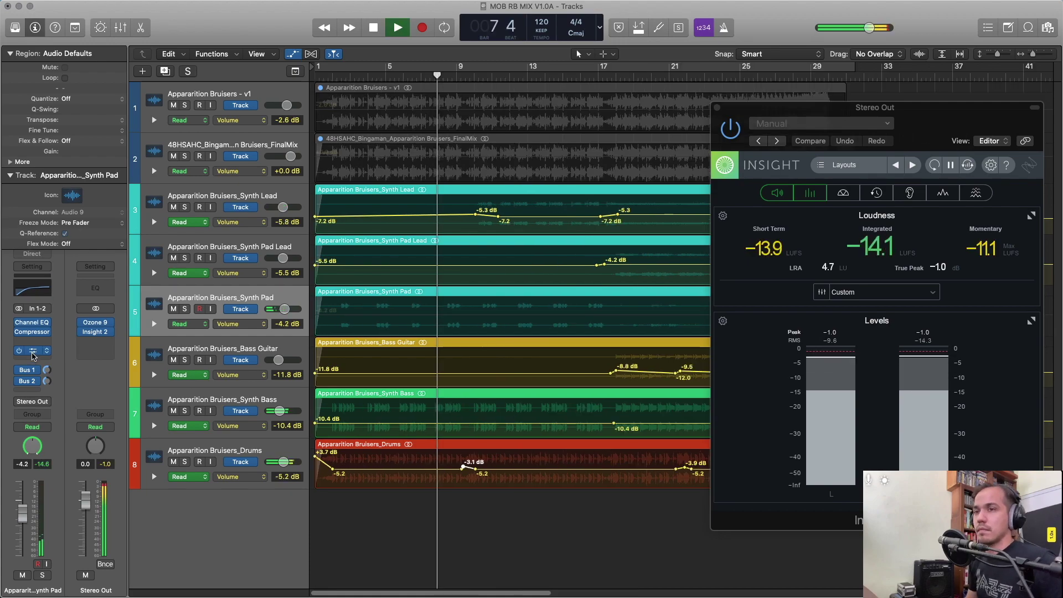
# Insert a stereo Overdrive between the Compressor and Chorus on the Synth Pad track and set its tone to 20000 Hz.
pyautogui.click(32, 354)
pyautogui.moveTo(77, 438)
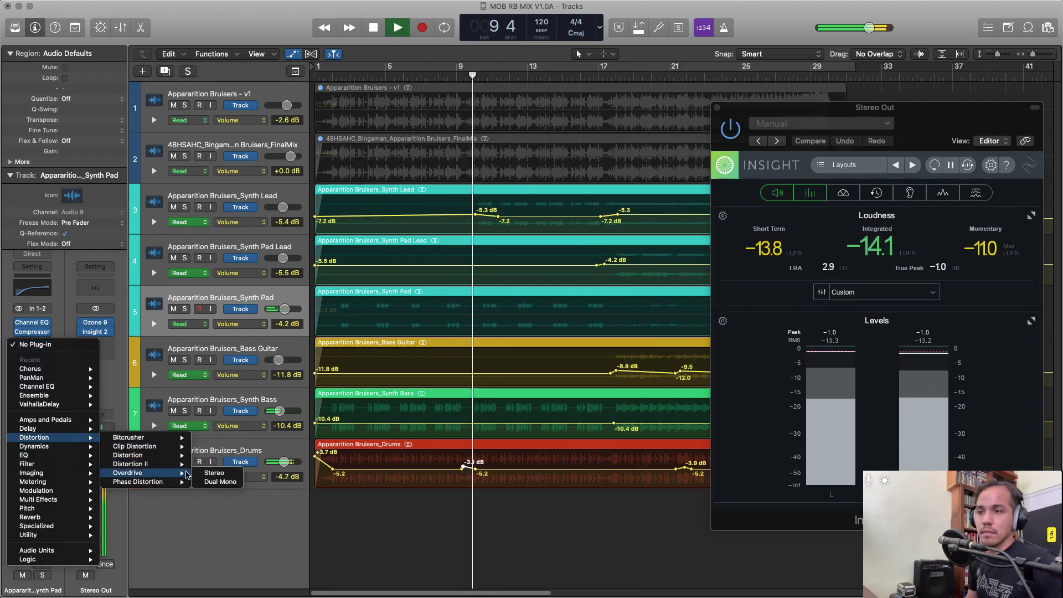
pyautogui.click(214, 473)
pyautogui.moveTo(204, 16); pyautogui.dragTo(582, 184)
pyautogui.moveTo(435, 345); pyautogui.dragTo(450, 269)
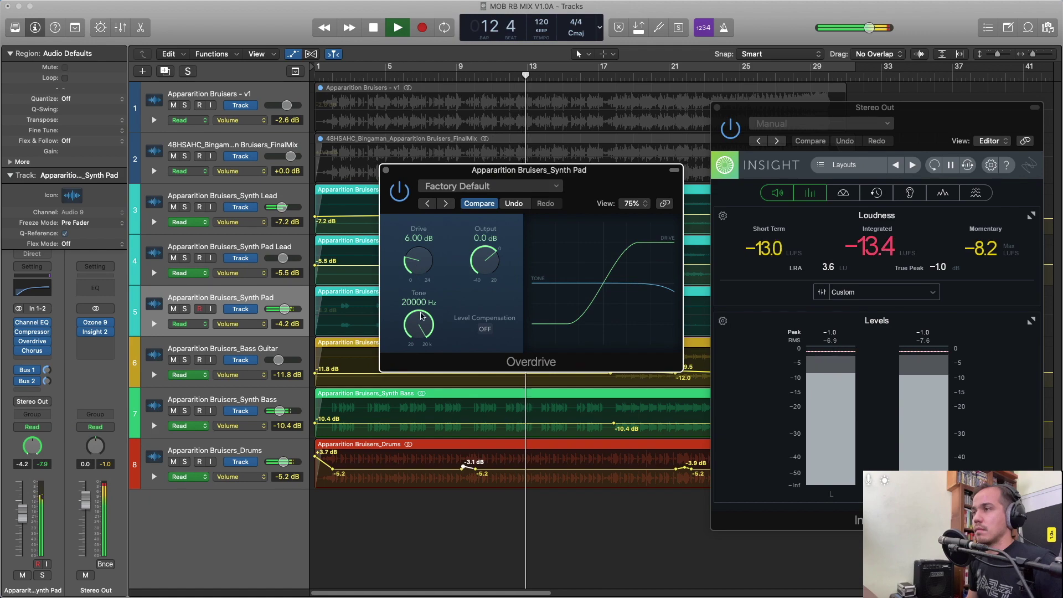
# Set the Overdrive's output to -4.5 dB and its drive to 5.00 dB, and replay the mix from the start.
pyautogui.moveTo(483, 260); pyautogui.dragTo(472, 283)
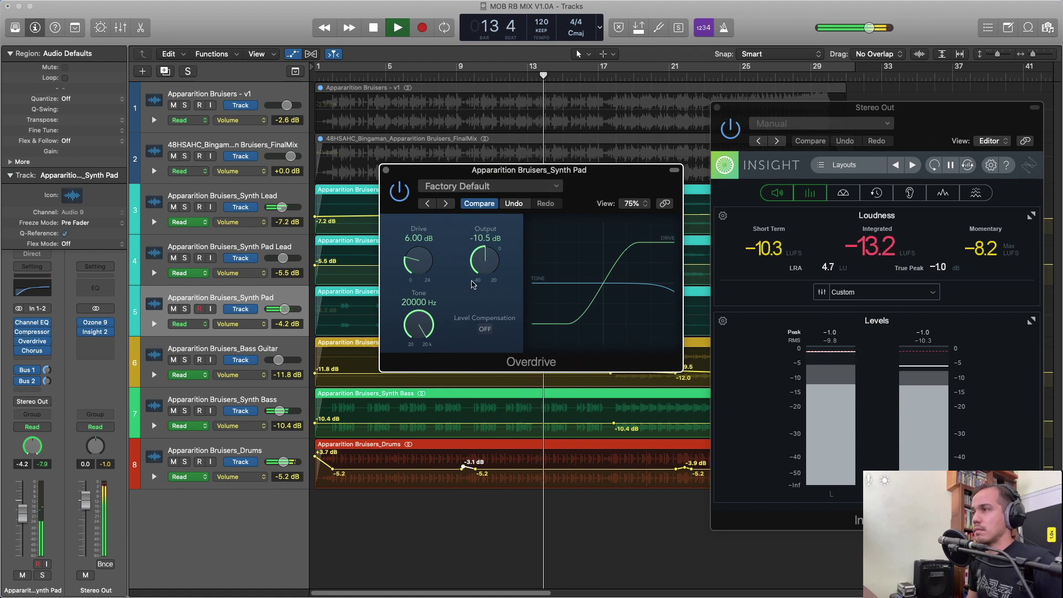
pyautogui.moveTo(474, 282); pyautogui.dragTo(437, 282)
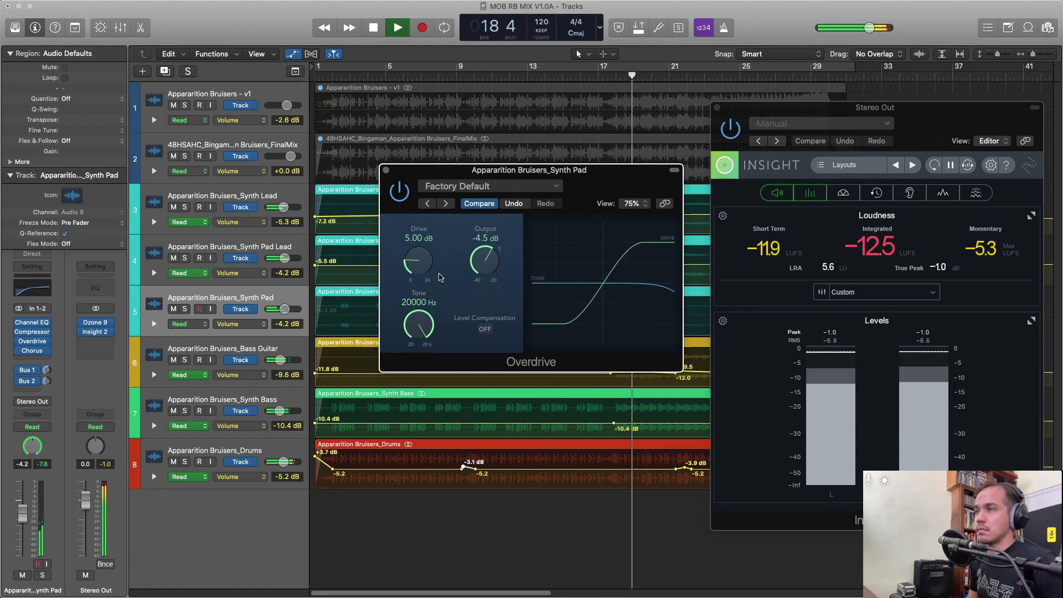
pyautogui.press('space')
pyautogui.press('Return')
pyautogui.press('space')
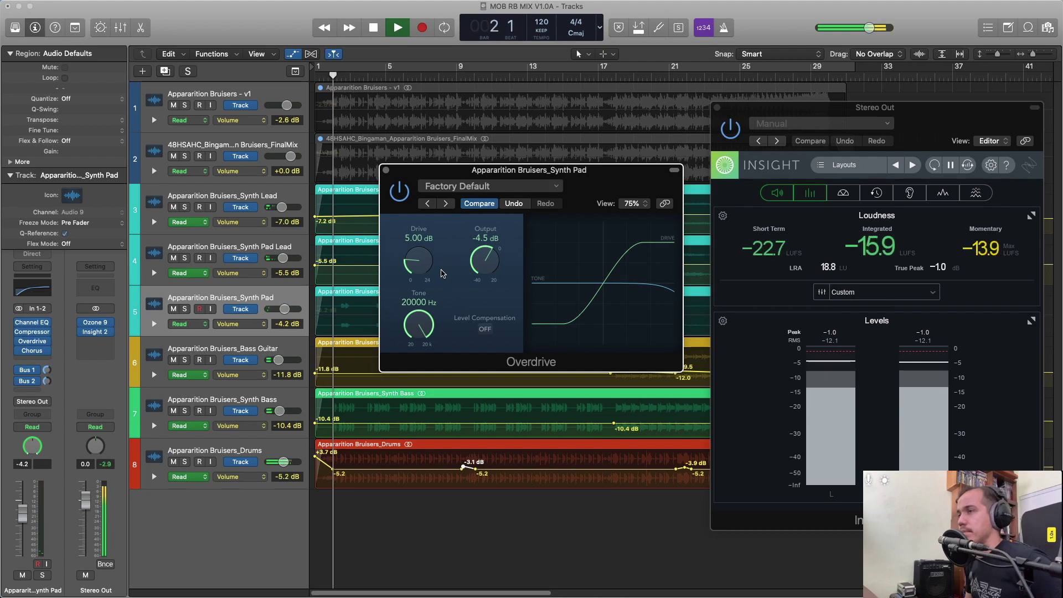
# Fine-tune the Overdrive to 5.00 dB drive and -6.0 dB output, close its window, and stop playback.
pyautogui.moveTo(423, 264); pyautogui.dragTo(421, 267)
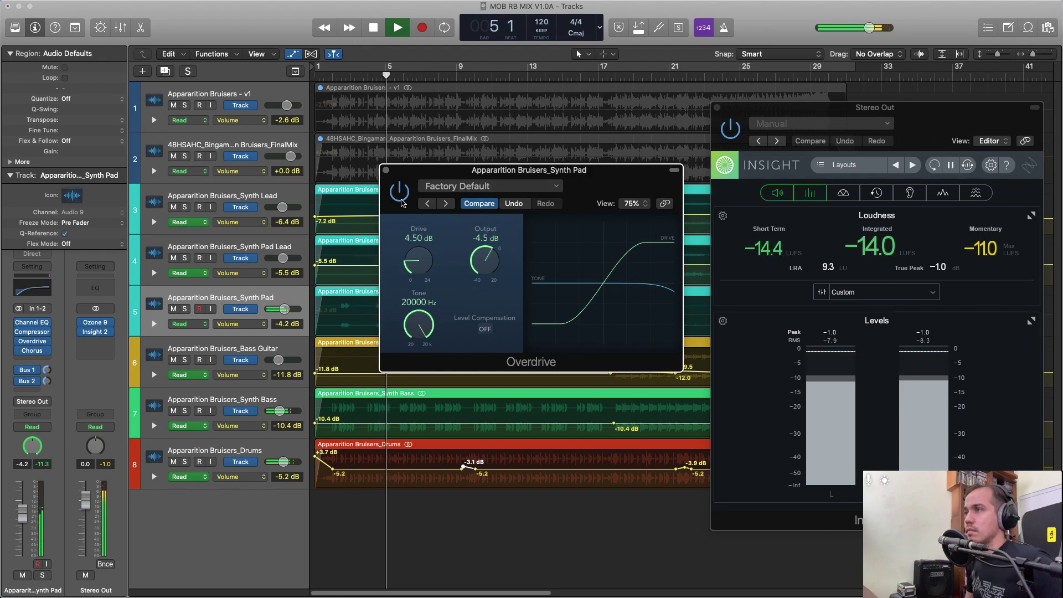
pyautogui.moveTo(419, 268); pyautogui.dragTo(420, 265)
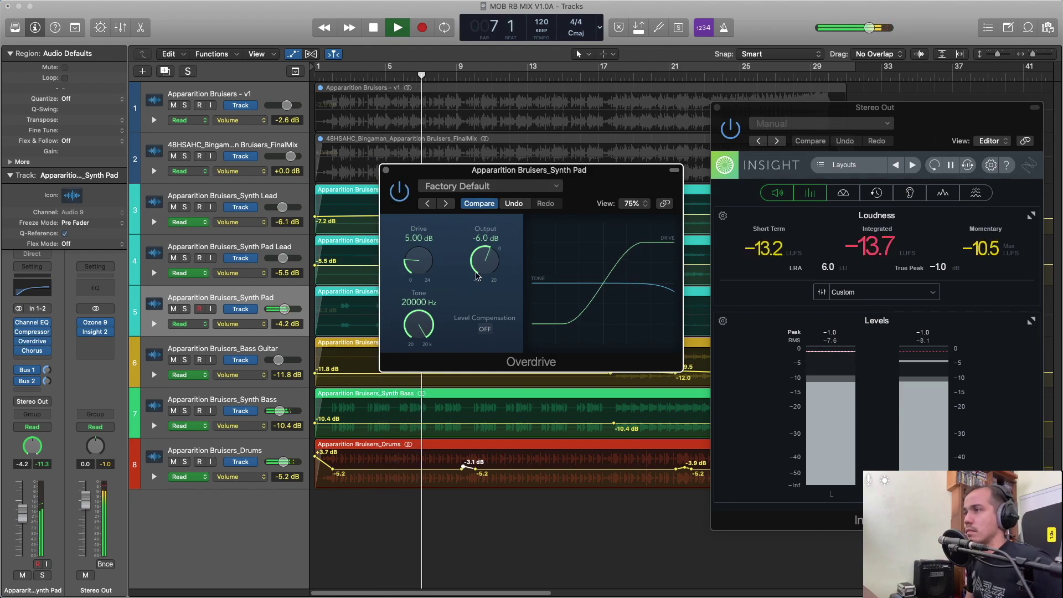
pyautogui.click(387, 171)
pyautogui.press('space')
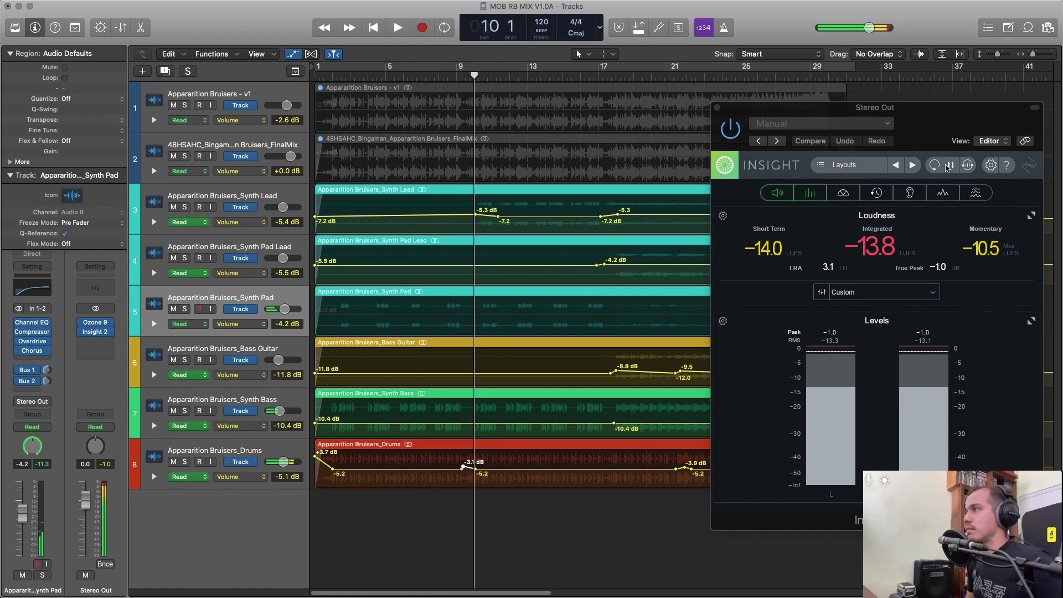
# Play the mix from the start with Insight's loudness readings reset, hide the track automation, and return to bar 1.
pyautogui.press('Return')
pyautogui.press('space')
pyautogui.click(935, 166)
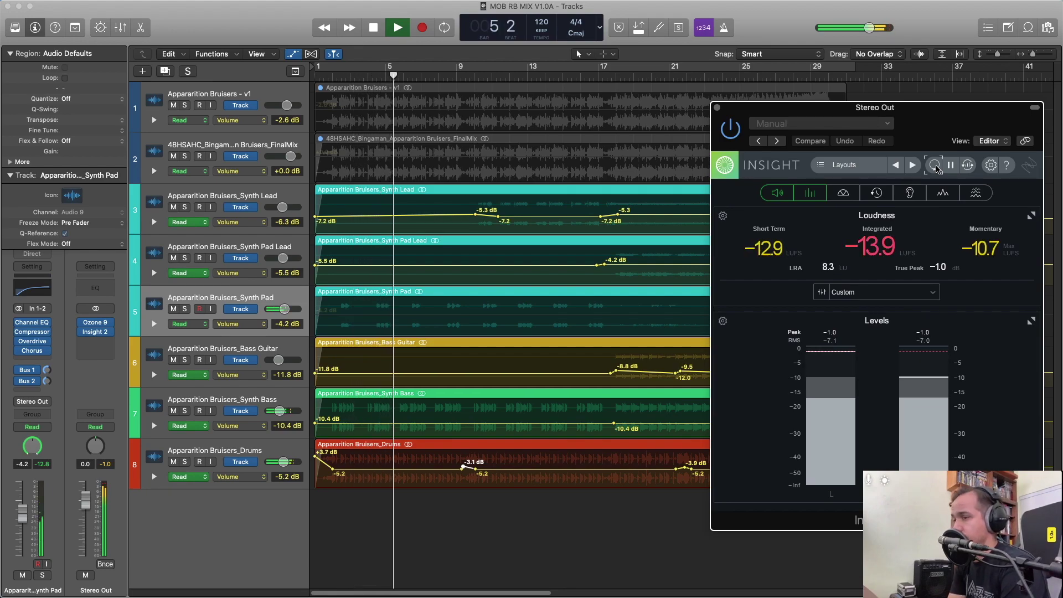
pyautogui.press('a')
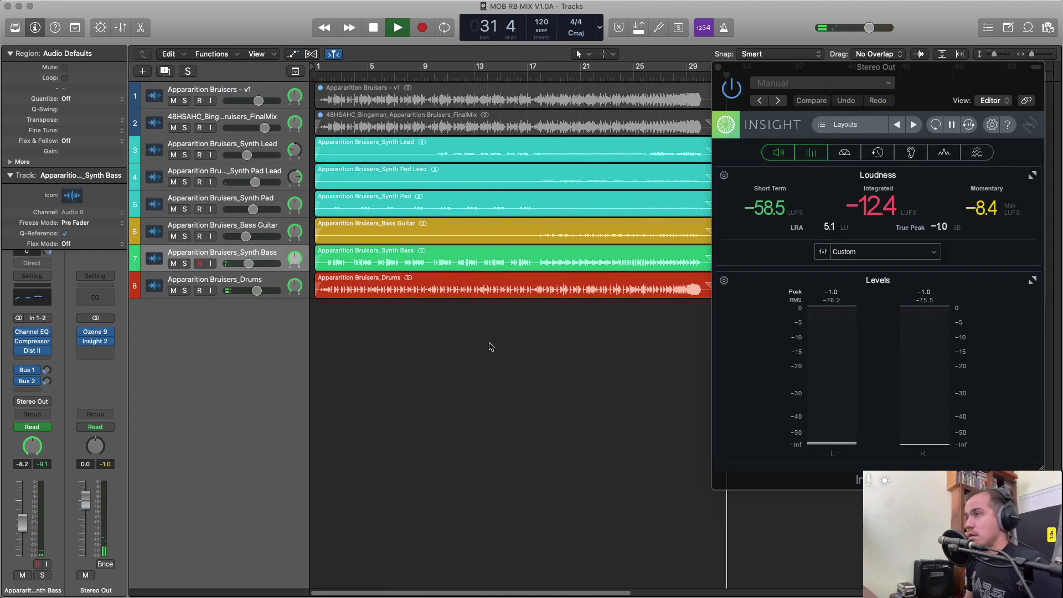
pyautogui.press('Return')
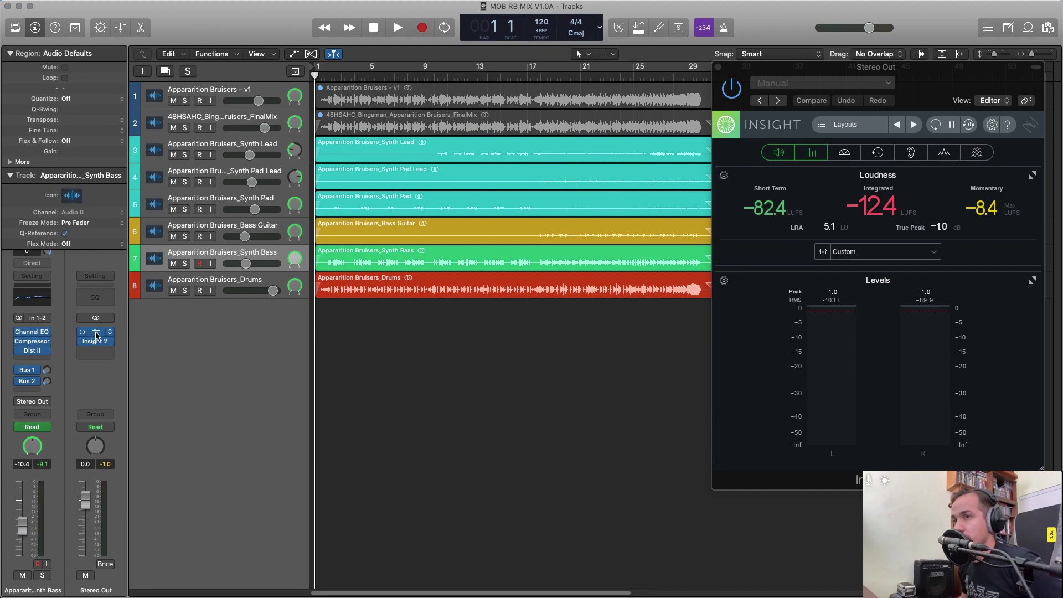
# Open Ozone 9 on the Stereo Out and show its Vintage Limiter module.
pyautogui.press('v')
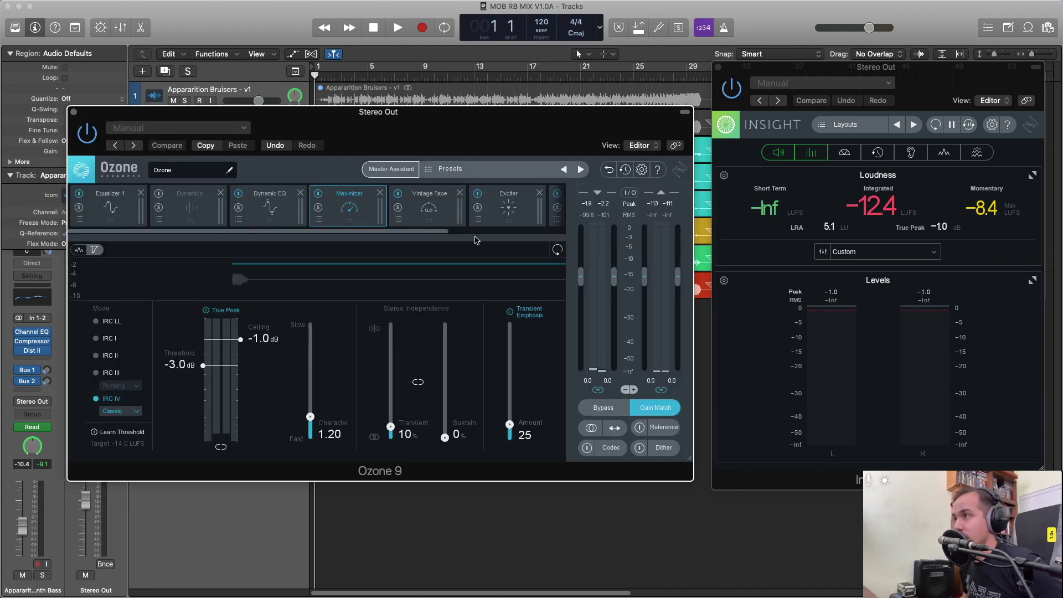
pyautogui.moveTo(442, 234); pyautogui.dragTo(579, 243)
pyautogui.click(414, 219)
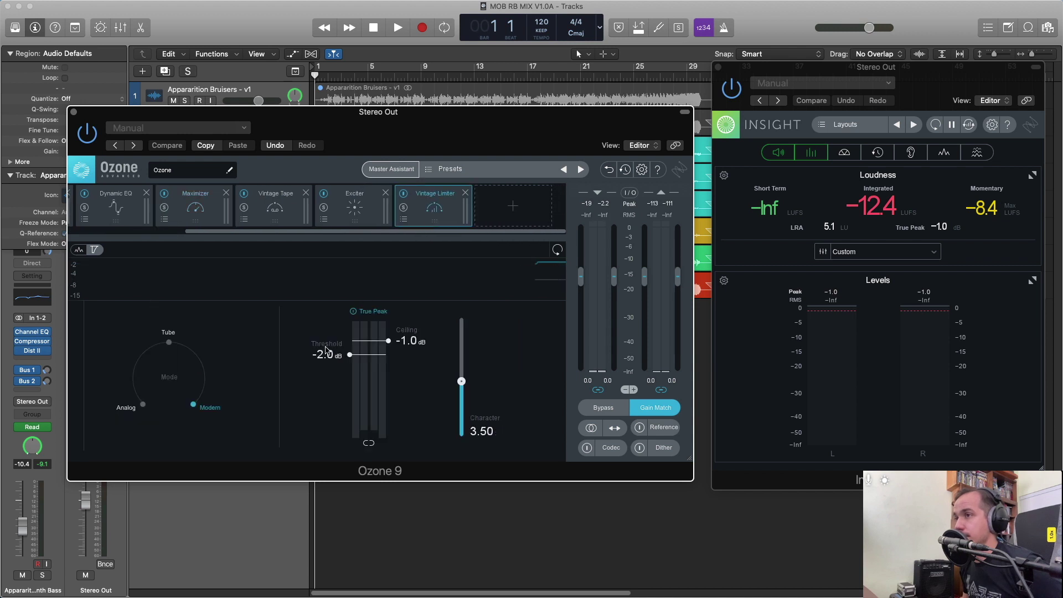
# Set the Vintage Limiter's threshold to -2.0 dB and replay the mix from bar 1 with Insight's loudness readings reset.
pyautogui.moveTo(359, 361); pyautogui.dragTo(359, 354)
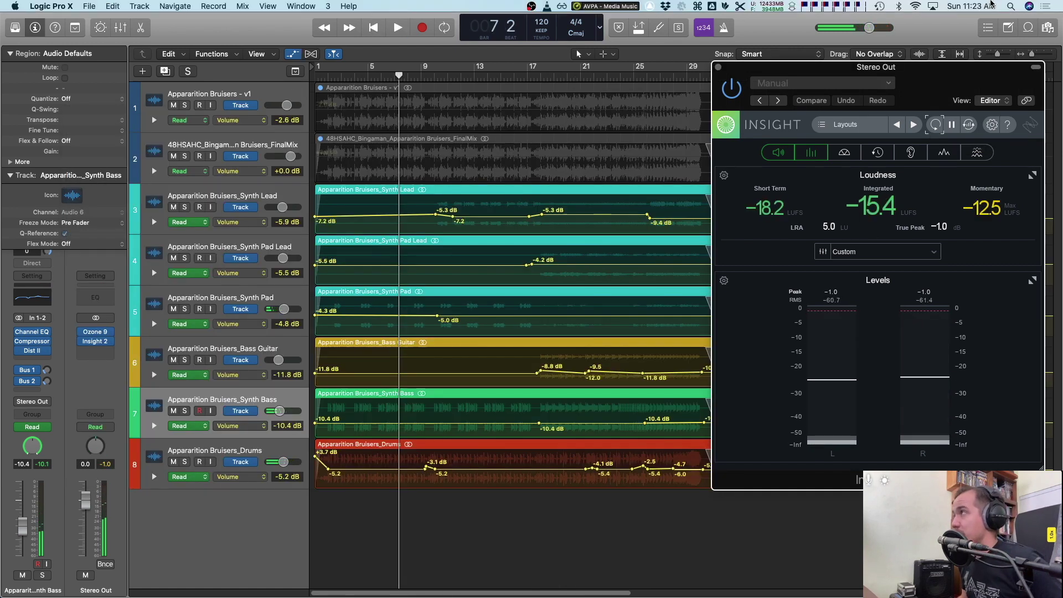
pyautogui.click(986, 5)
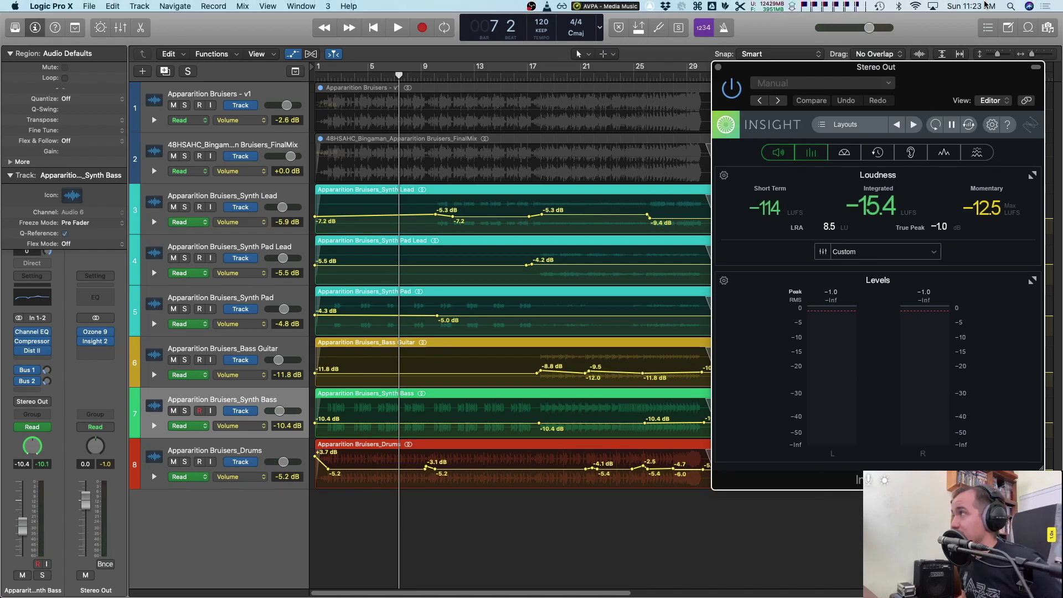
pyautogui.click(990, 5)
pyautogui.click(935, 124)
pyautogui.click(934, 125)
pyautogui.press('Return')
pyautogui.press('space')
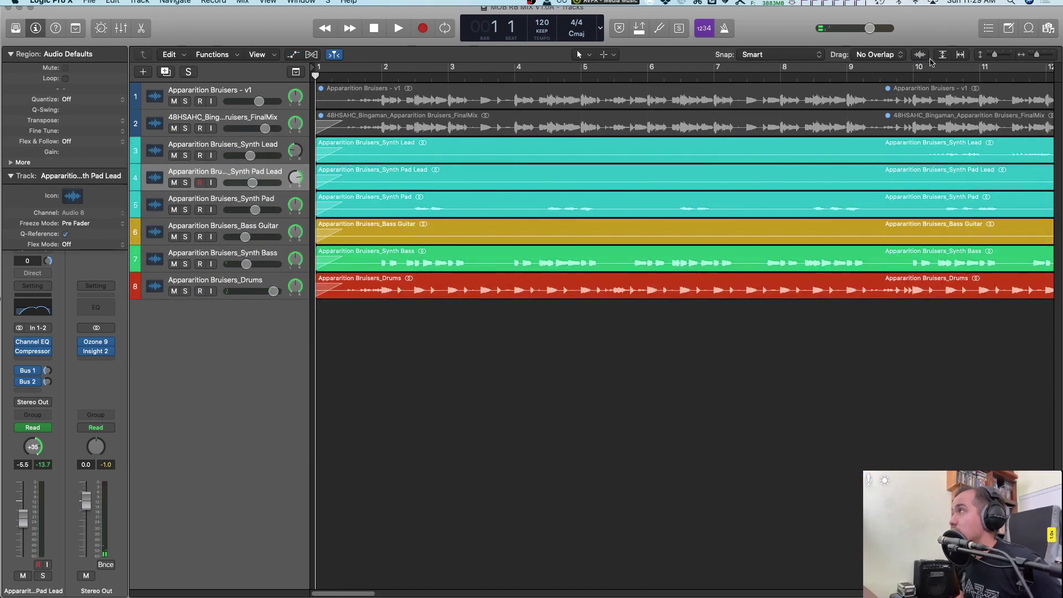
# Set the cycle range to the full length of the Apparition Bruisers_Drums region.
pyautogui.press('super+Left')
pyautogui.press('super+Left')
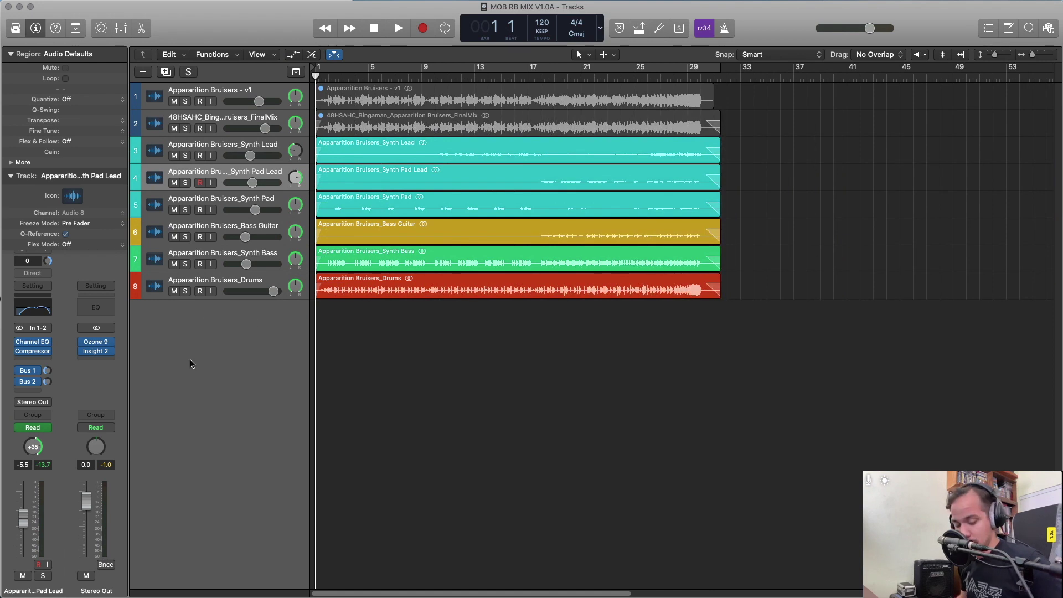
pyautogui.click(444, 281)
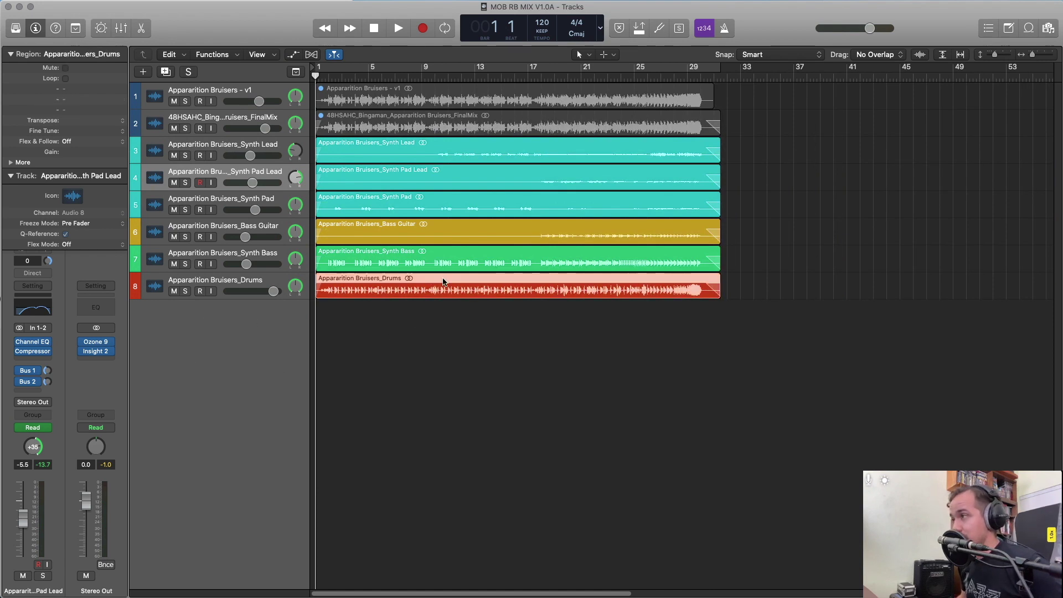
pyautogui.press('super+u')
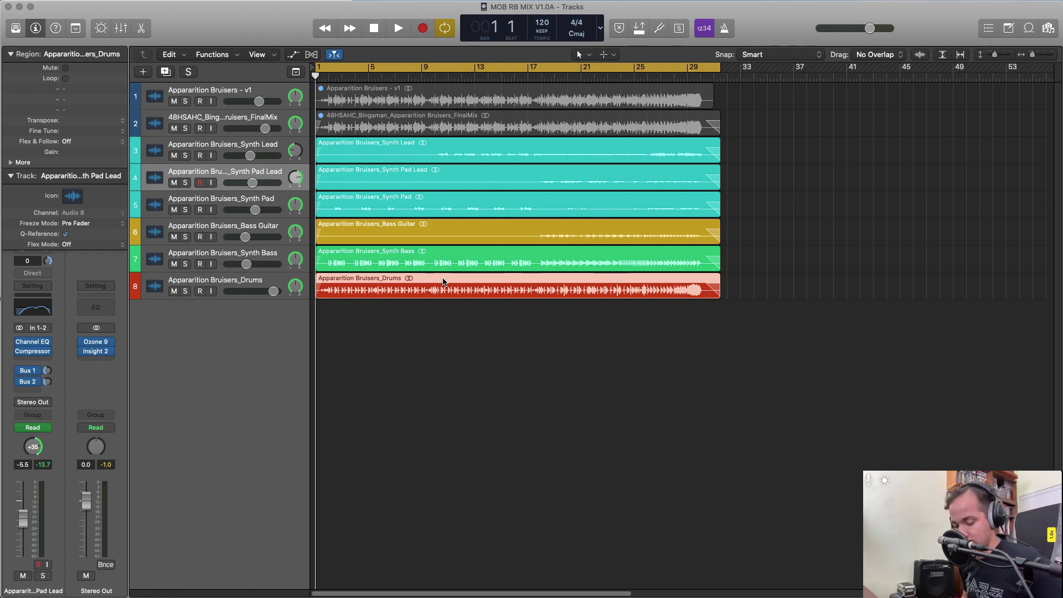
# Enable MP3 alongside PCM as a bounce destination, and cancel before saving the file.
pyautogui.press('super+b')
pyautogui.click(360, 141)
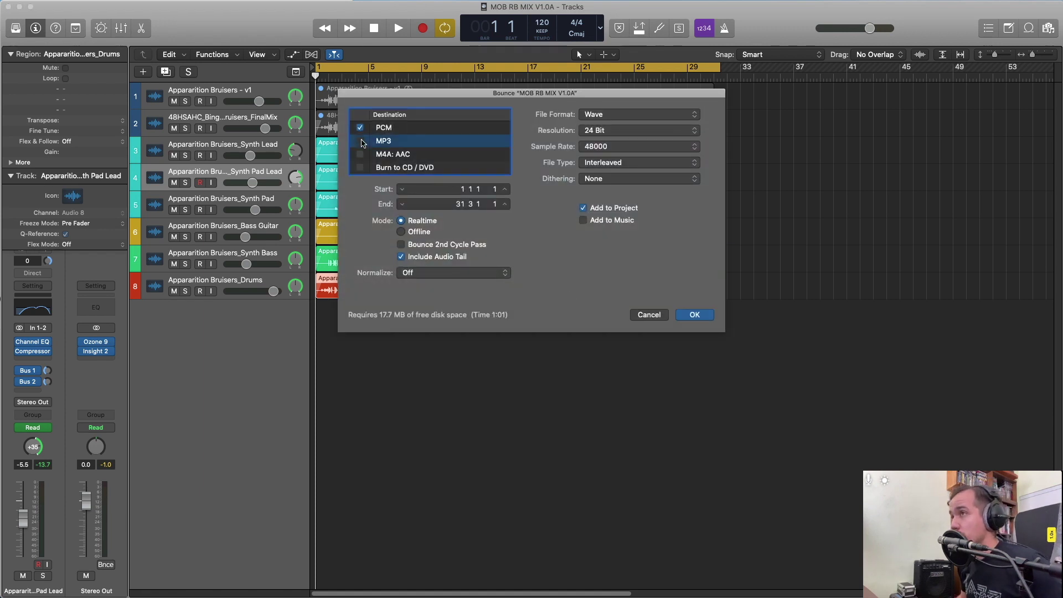
pyautogui.click(408, 127)
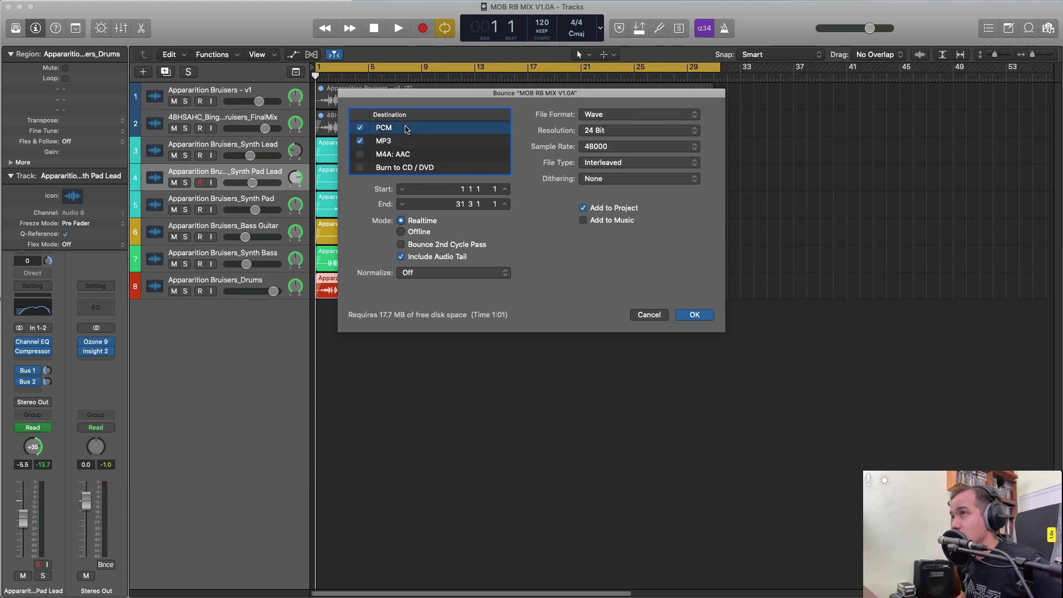
pyautogui.click(470, 141)
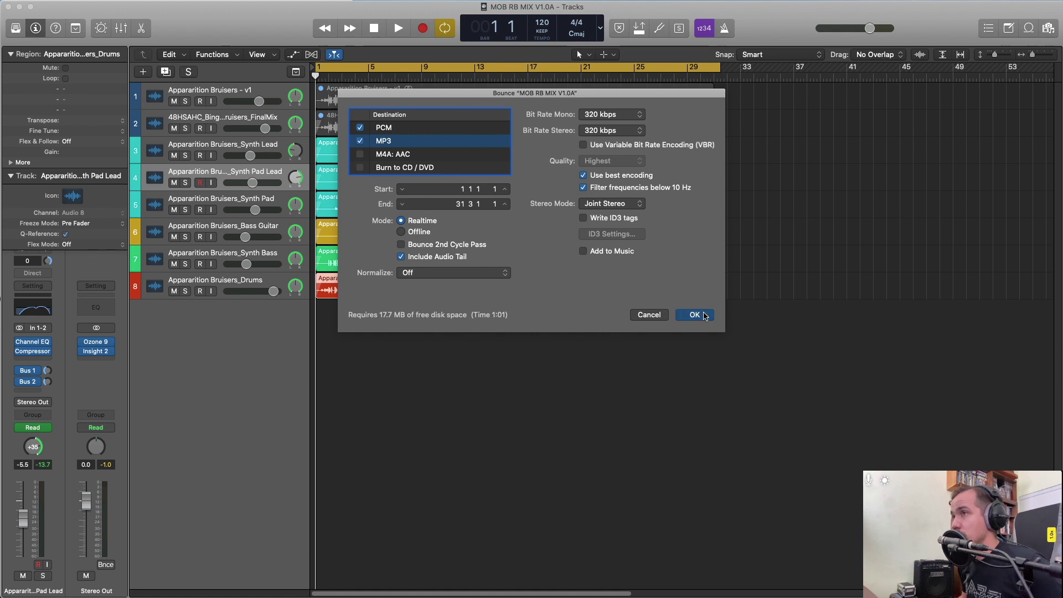
pyautogui.click(703, 316)
pyautogui.click(685, 441)
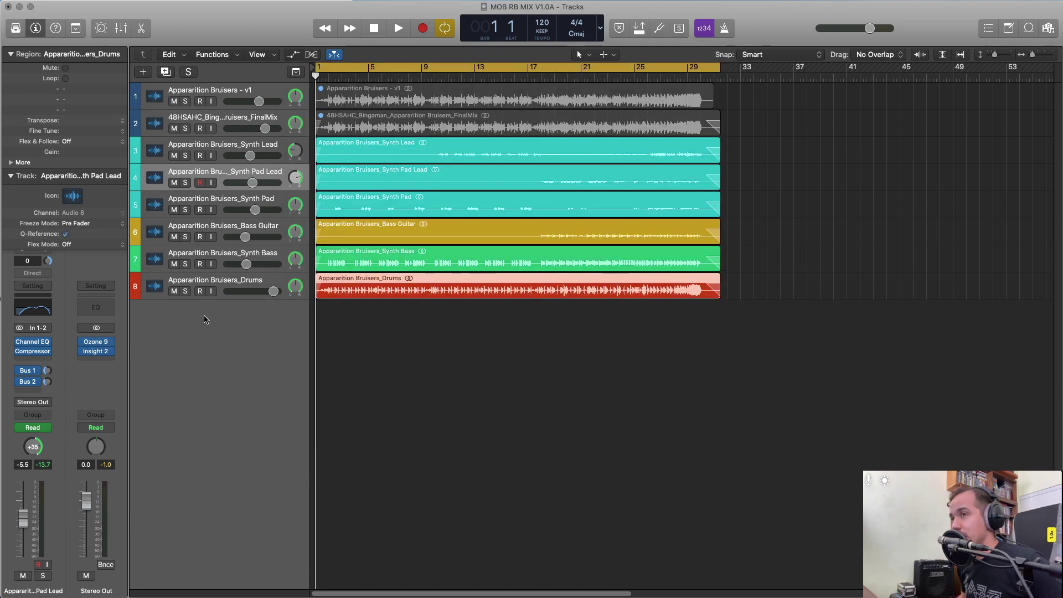
# Open Insight 2 on the Stereo Out, dismissing its layout presets, and move its window clear of the regions.
pyautogui.click(101, 354)
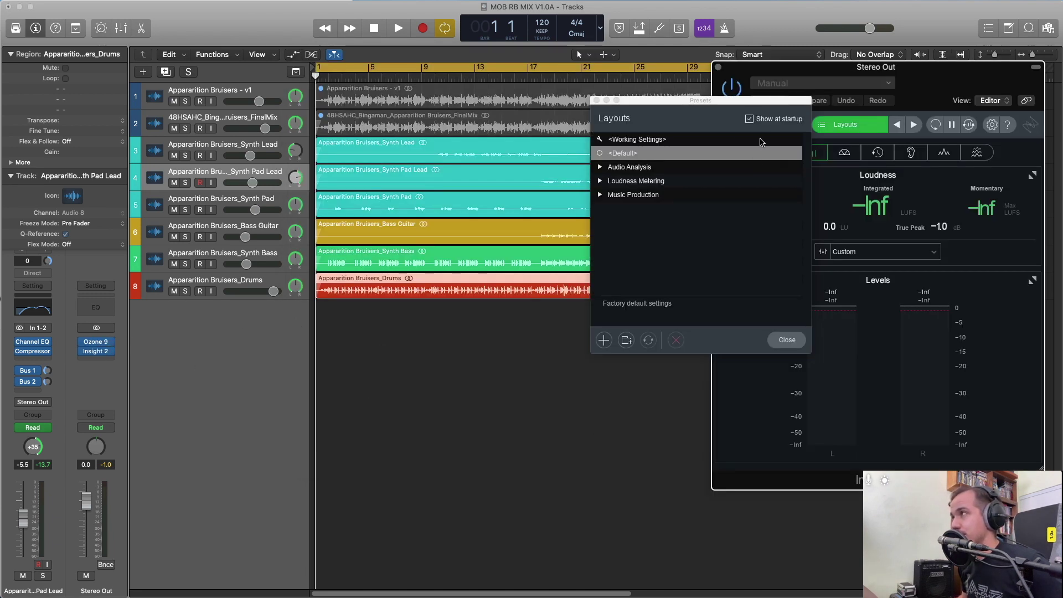
pyautogui.click(786, 339)
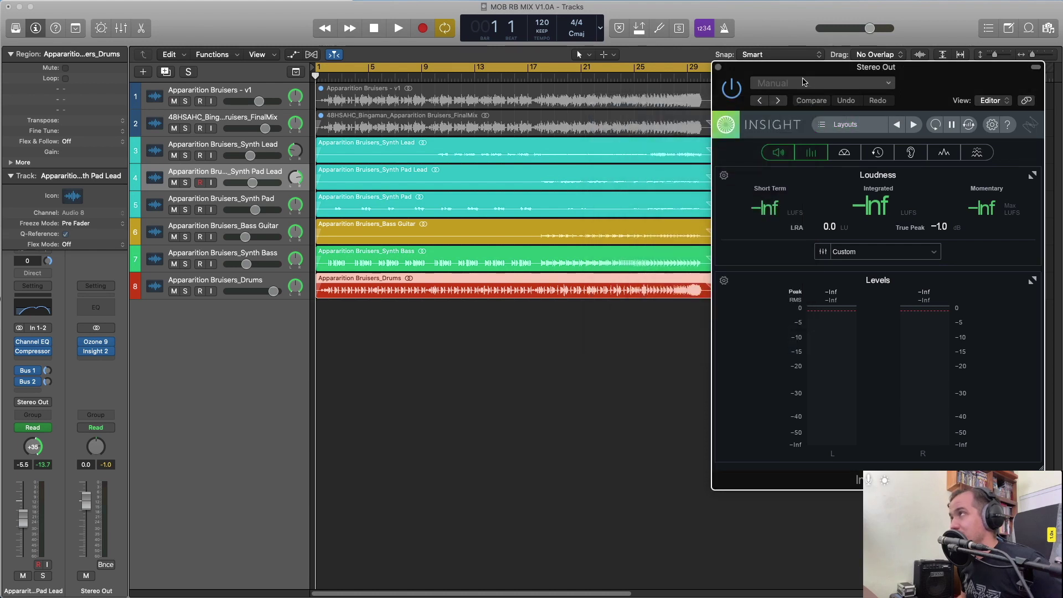
pyautogui.moveTo(800, 71)
pyautogui.mouseDown()
pyautogui.moveTo(816, 120)
pyautogui.moveTo(813, 74)
pyautogui.mouseUp()
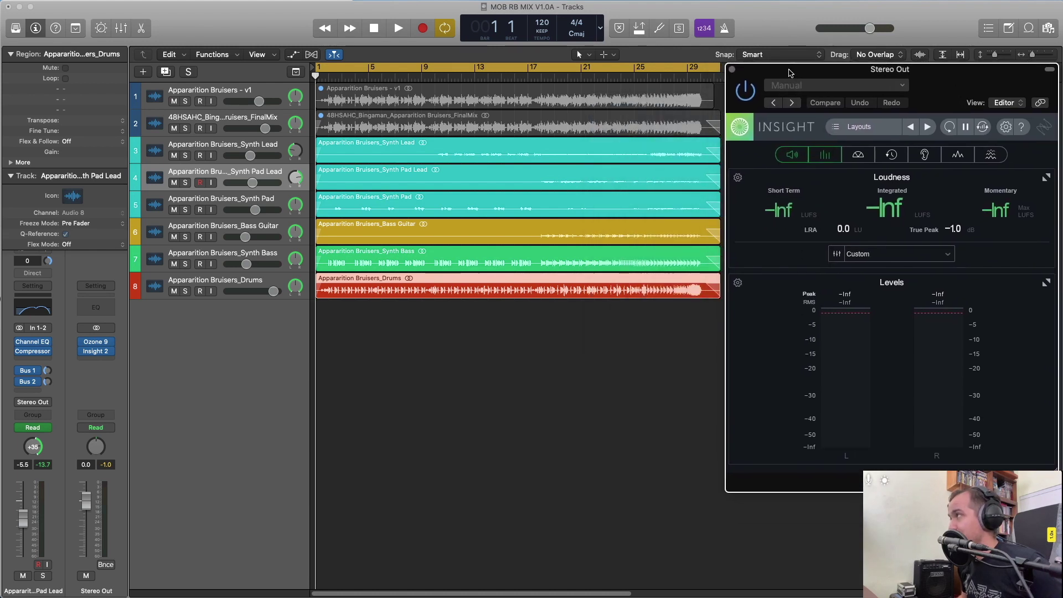
# Bounce the mix in real time to PCM and MP3 as MOB RB MIX V1.0A in the Bounces folder.
pyautogui.press('super+b')
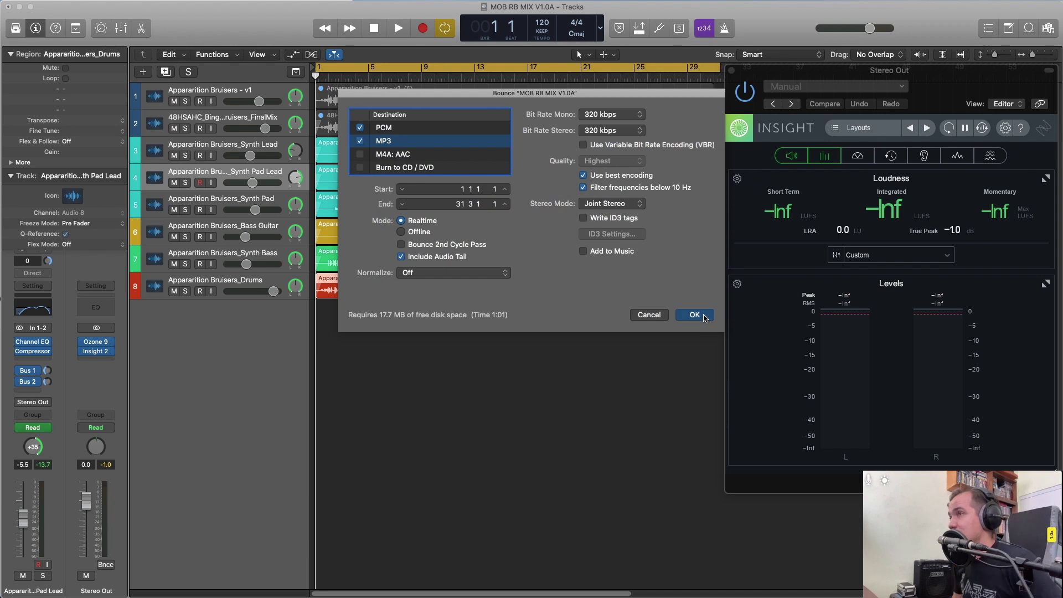
pyautogui.click(704, 317)
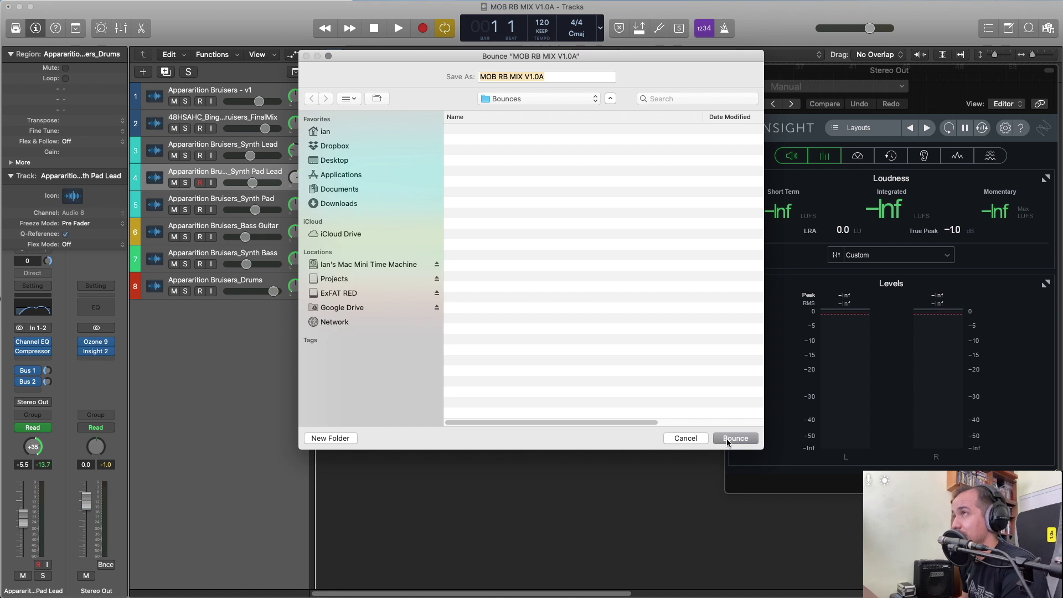
pyautogui.click(726, 438)
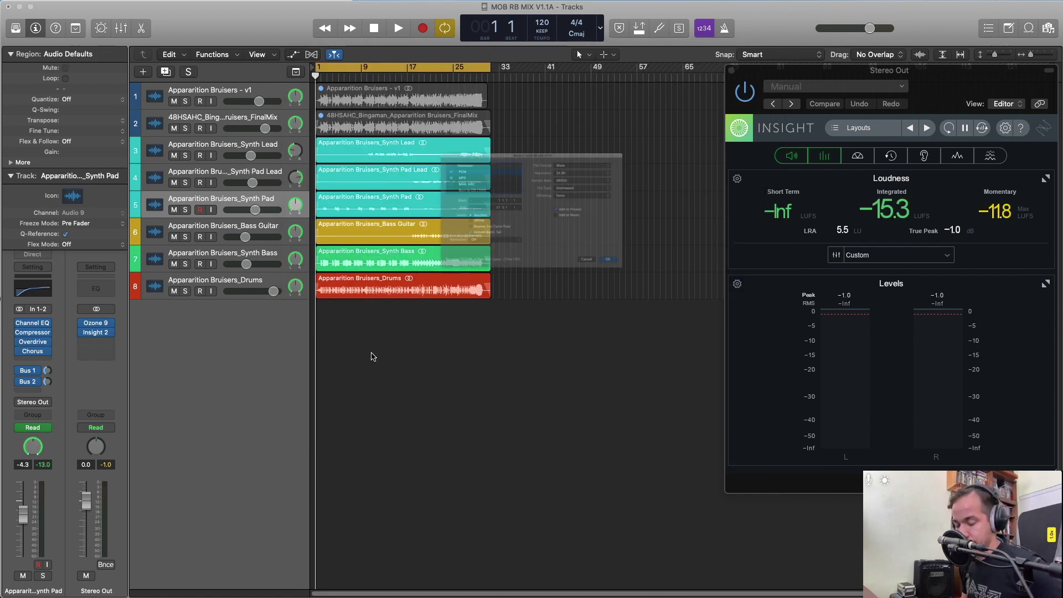
pyautogui.press('super+b')
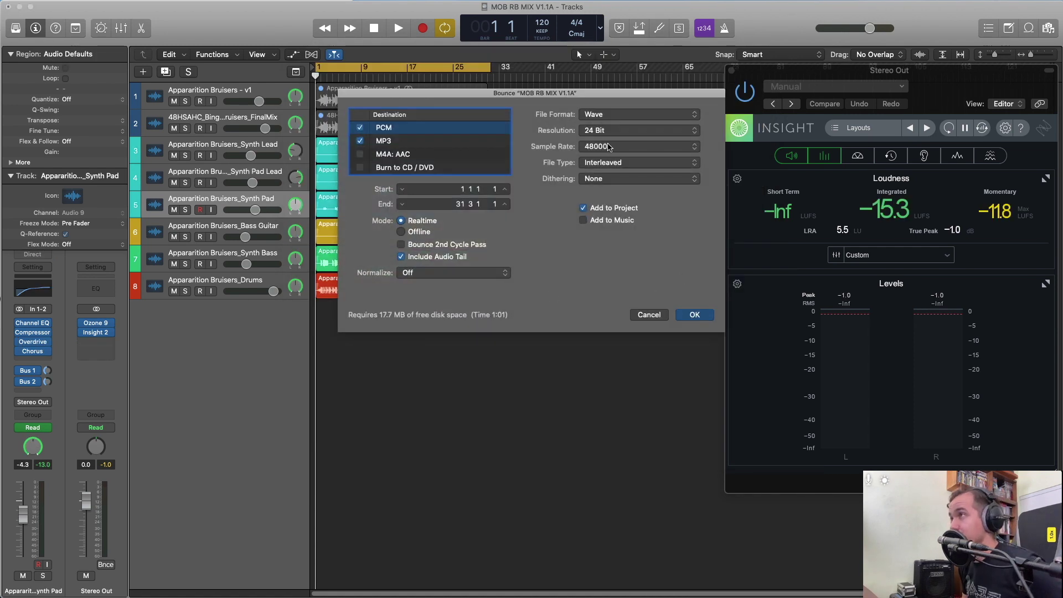
pyautogui.click(695, 315)
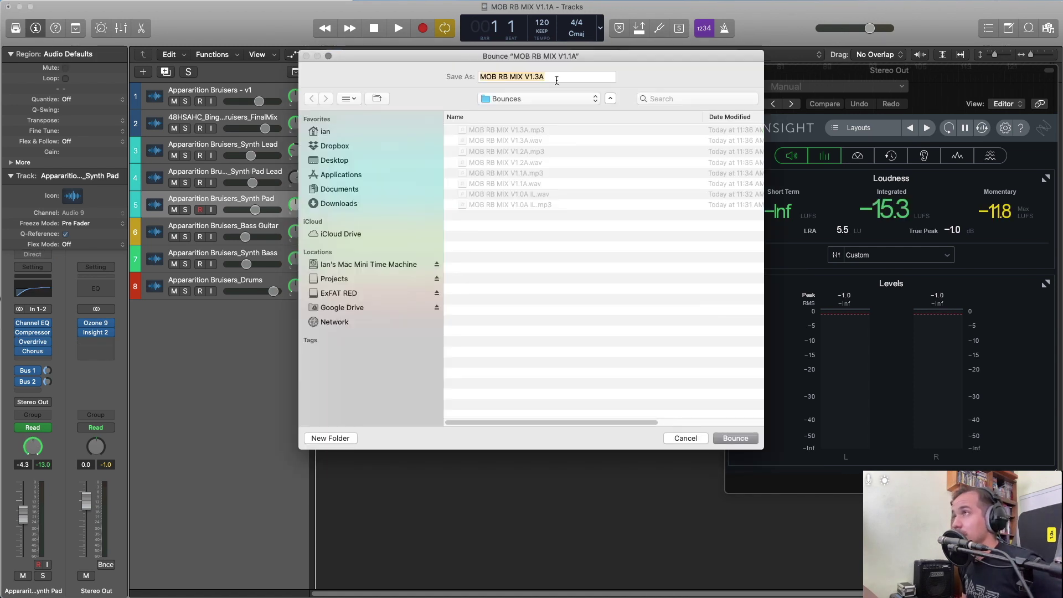
pyautogui.press('Escape')
# Bounce the MOB RB MIX V1.1A project in real time to PCM and MP3 in the Bounces folder, and return to bar 1.
pyautogui.press('super+b')
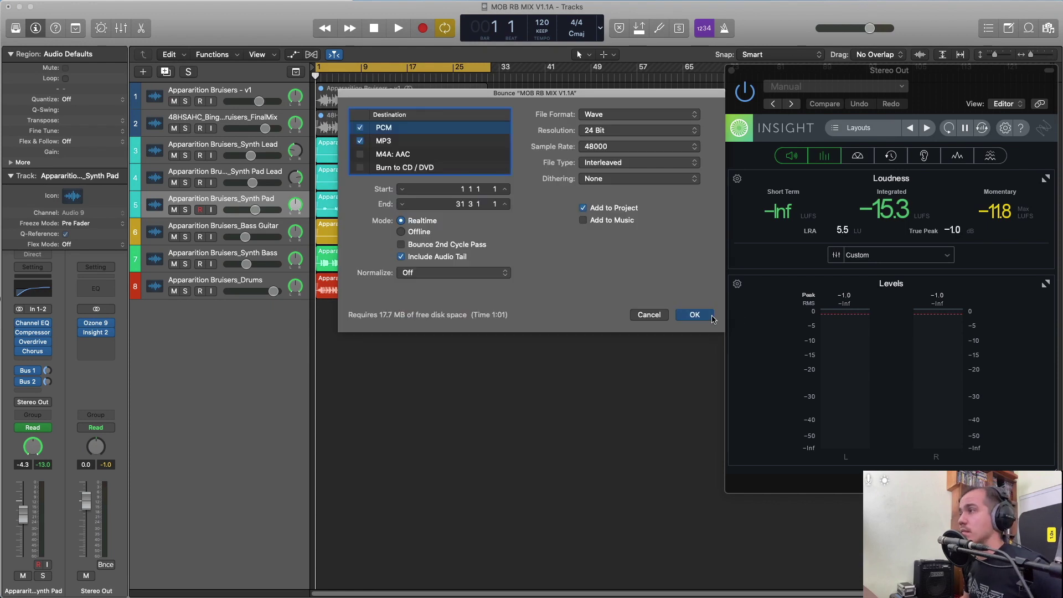
pyautogui.click(699, 316)
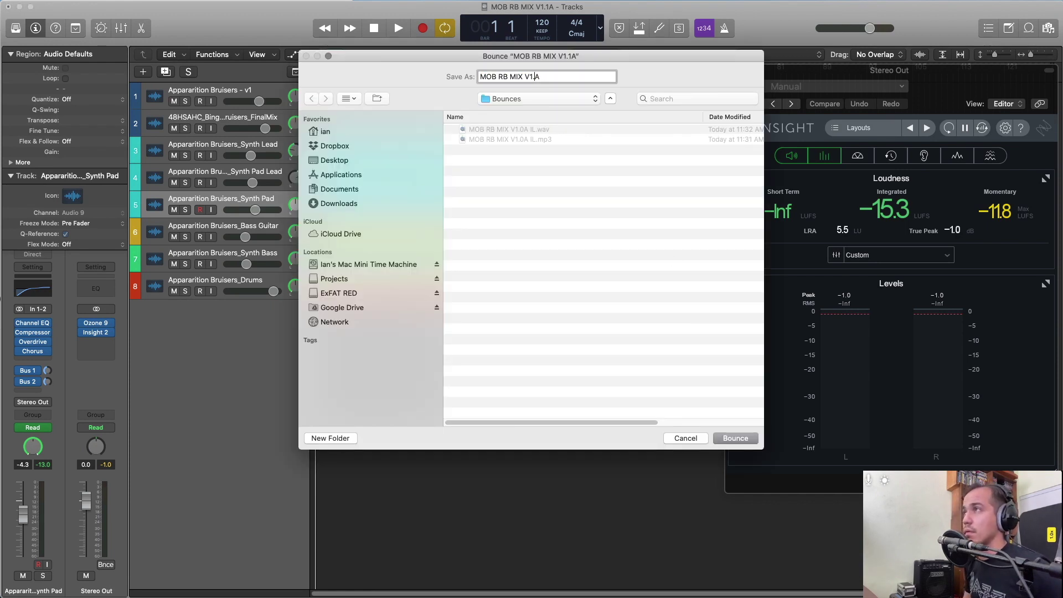
pyautogui.press('Return')
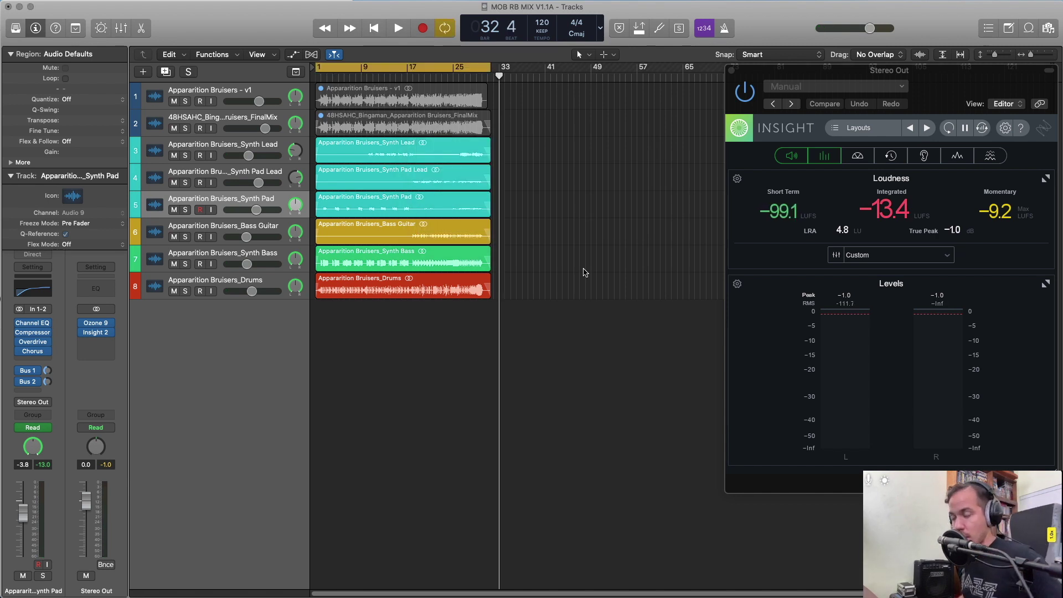
pyautogui.press('Return')
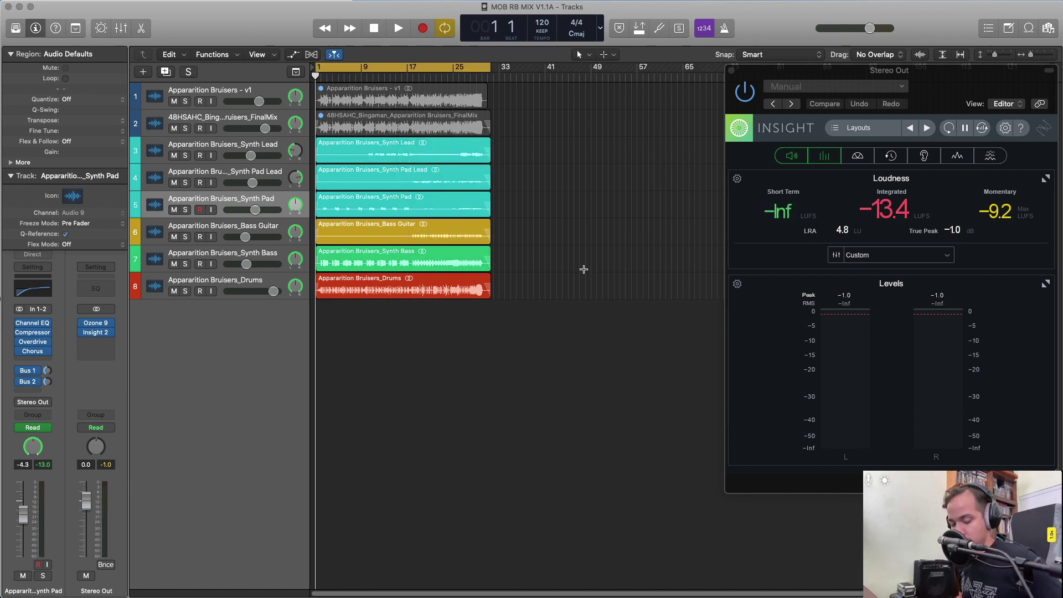